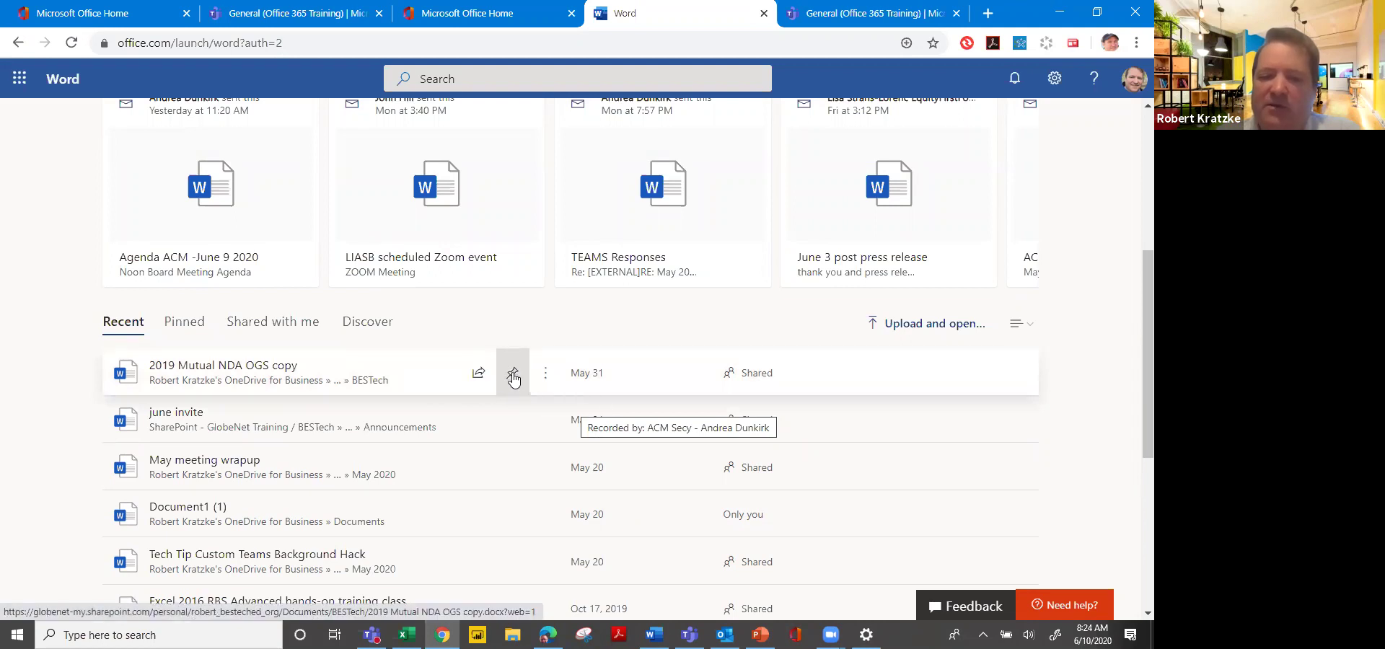
Pin the '2019 Mutual NDA OGS copy' document, view the Pinned list, then unpin it.
click(513, 376)
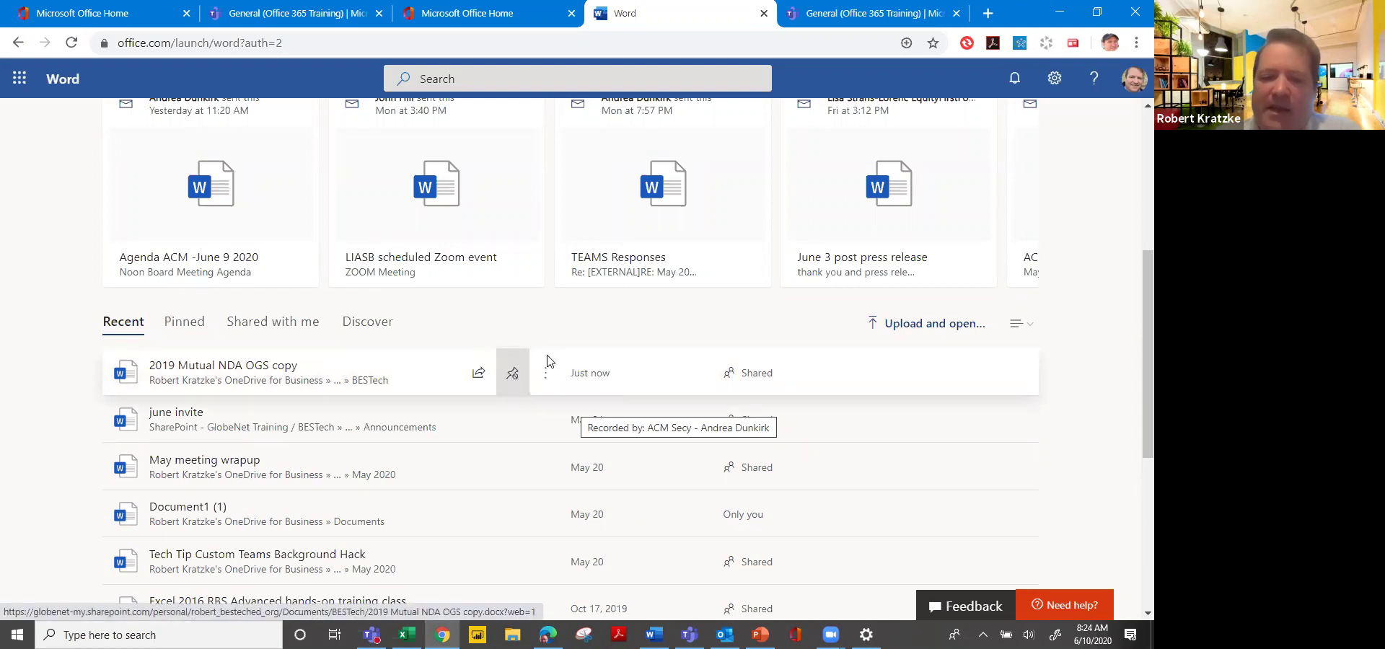
click(197, 327)
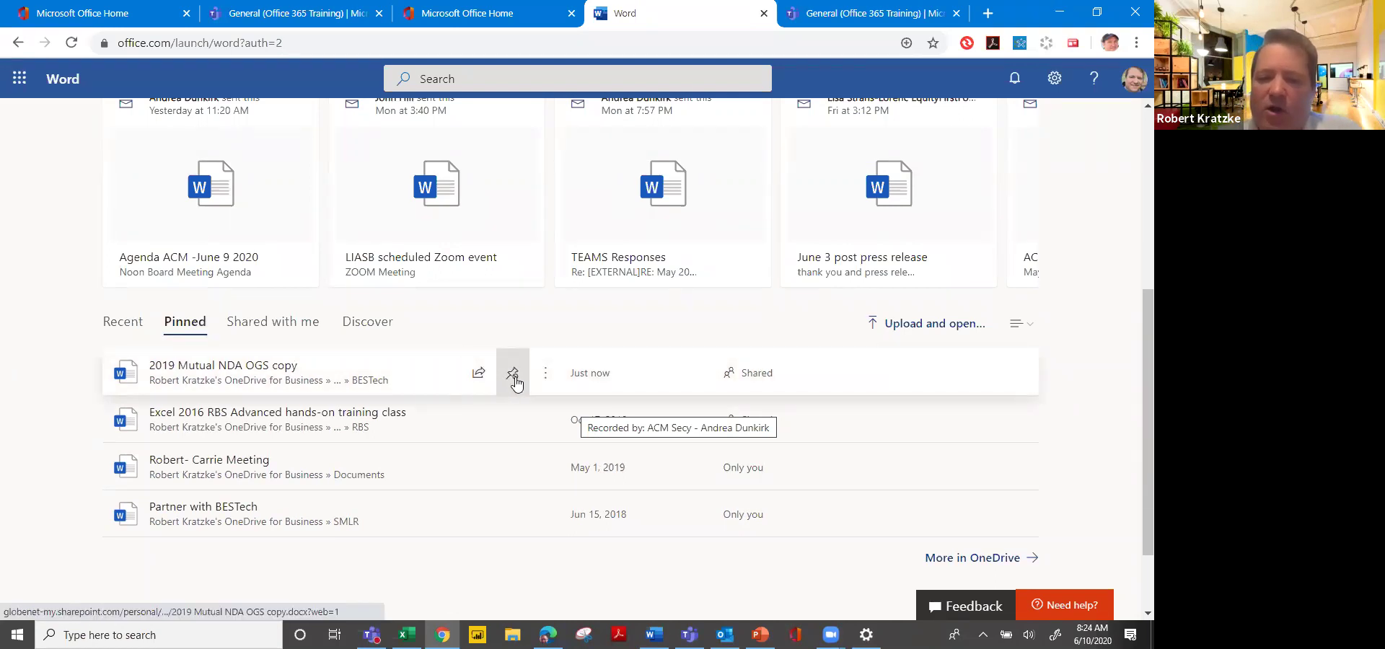
click(513, 374)
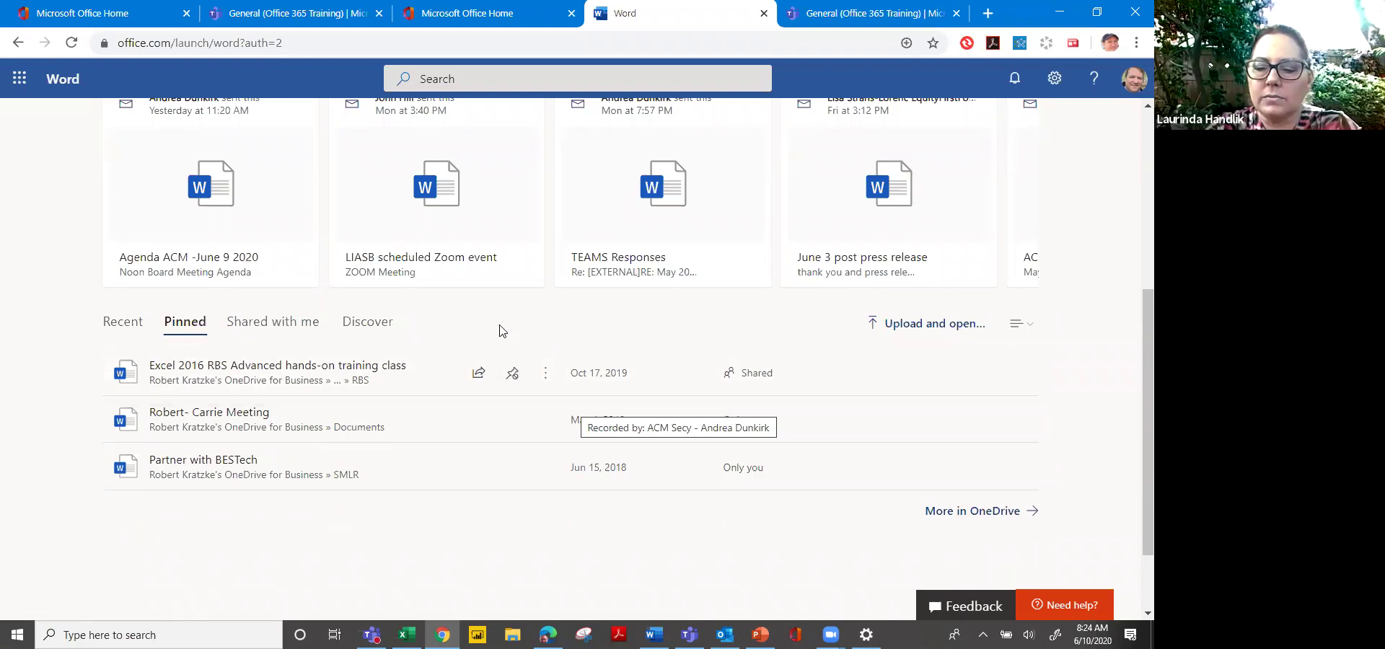
click(475, 83)
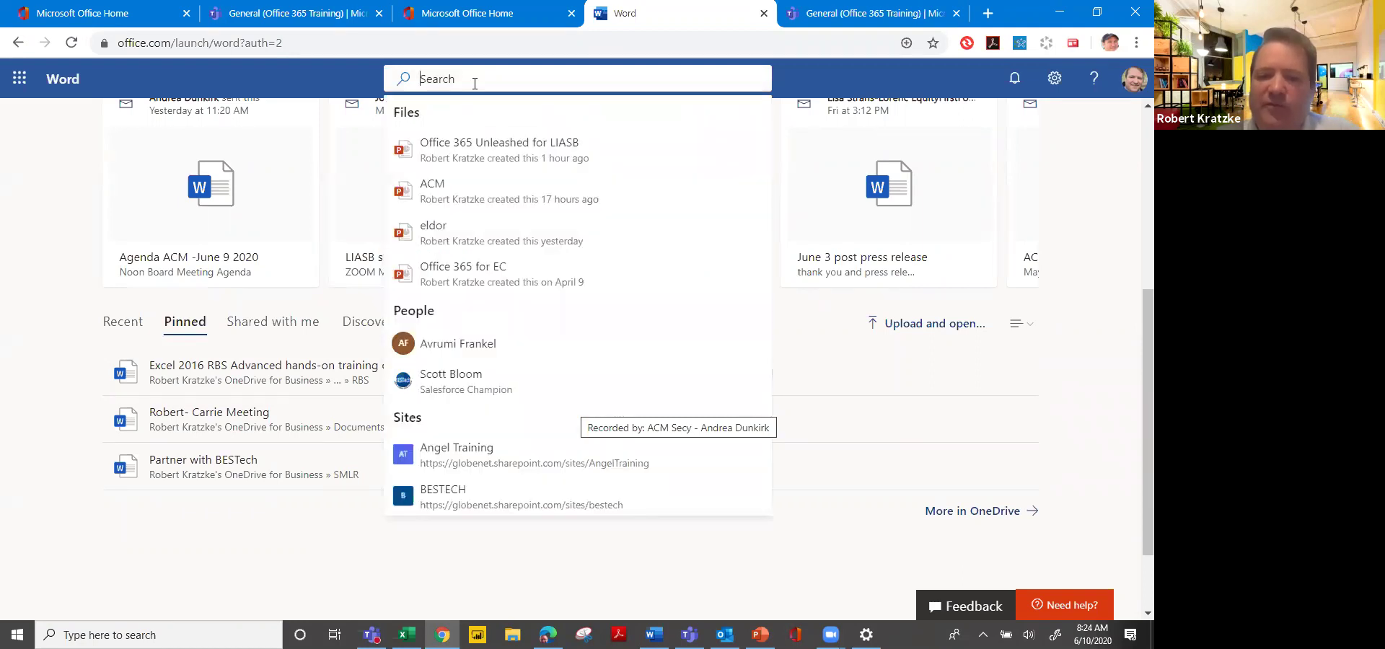
click(406, 559)
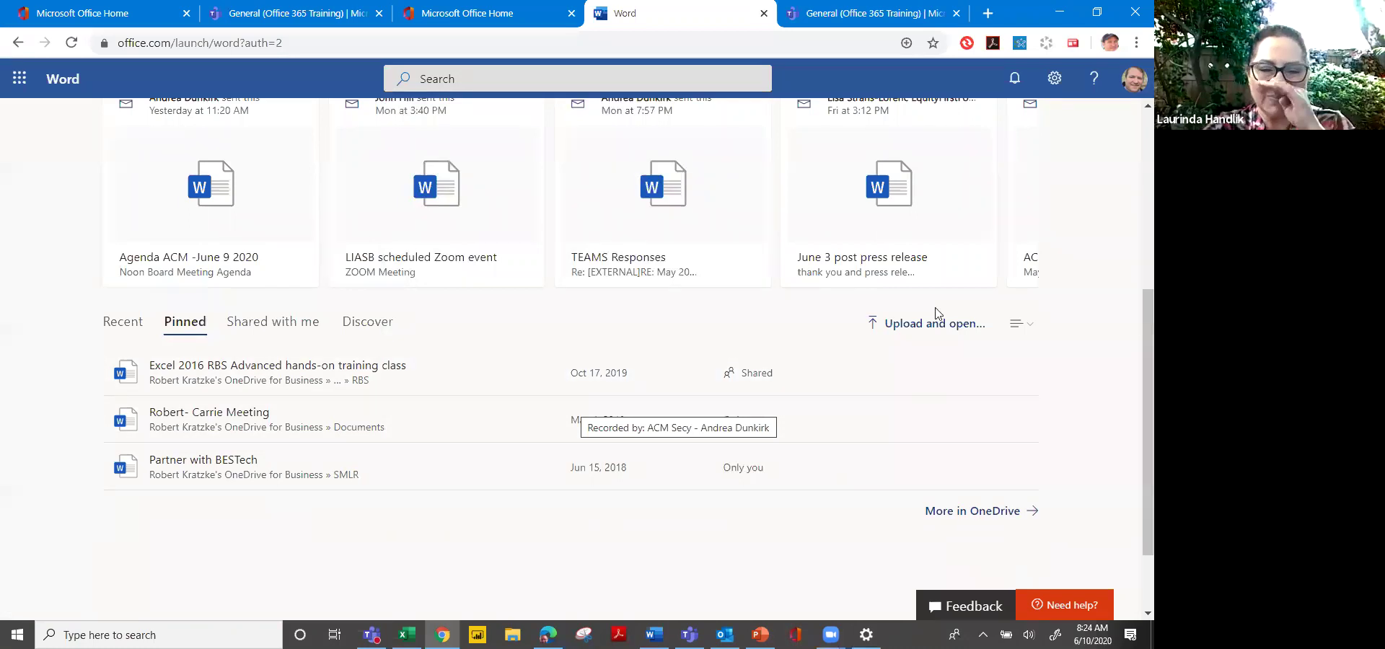
scroll(697, 529, down, 2)
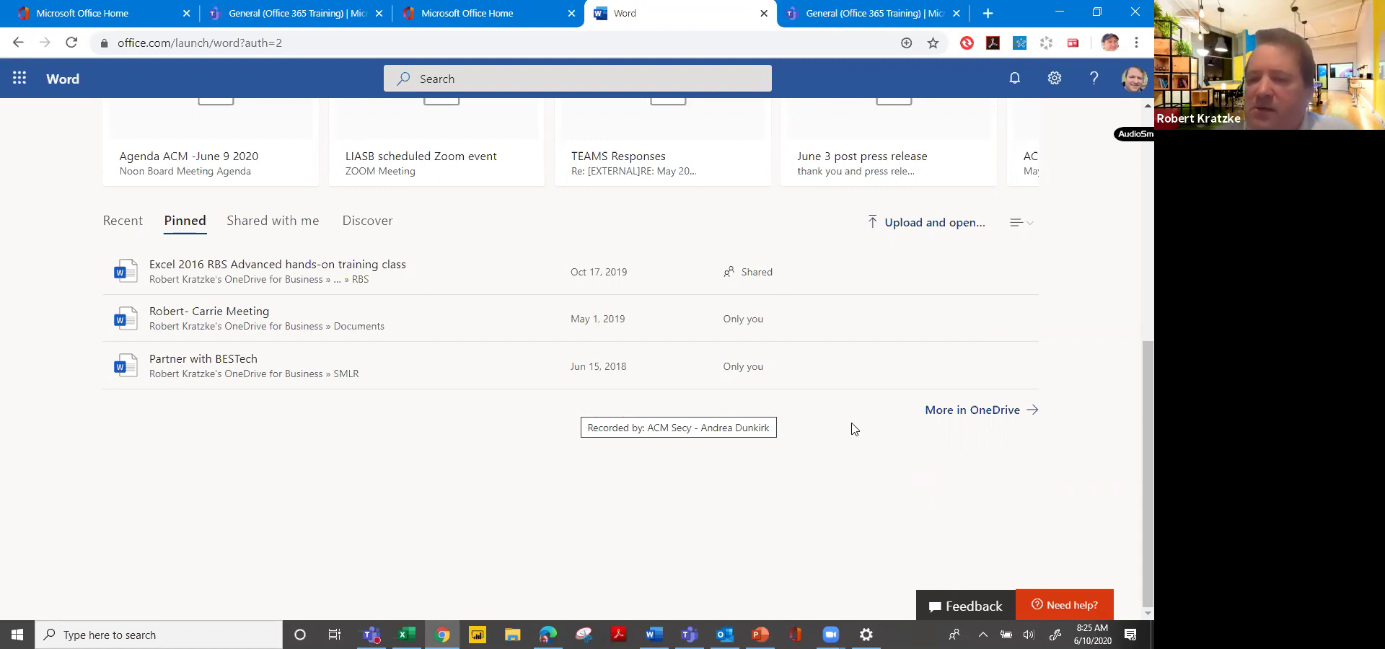
click(952, 411)
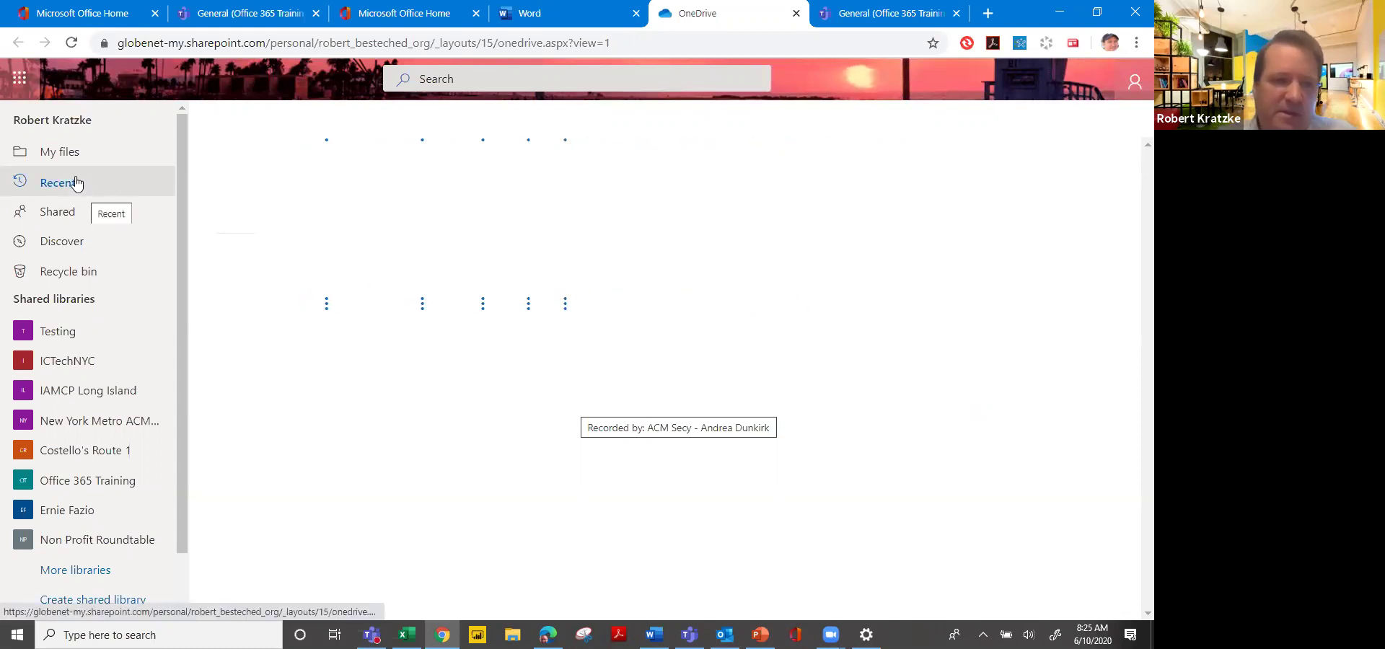
Go to My files to list folders such as '1 1 1 Flow Solutions' and '1 IC Tech'.
click(68, 153)
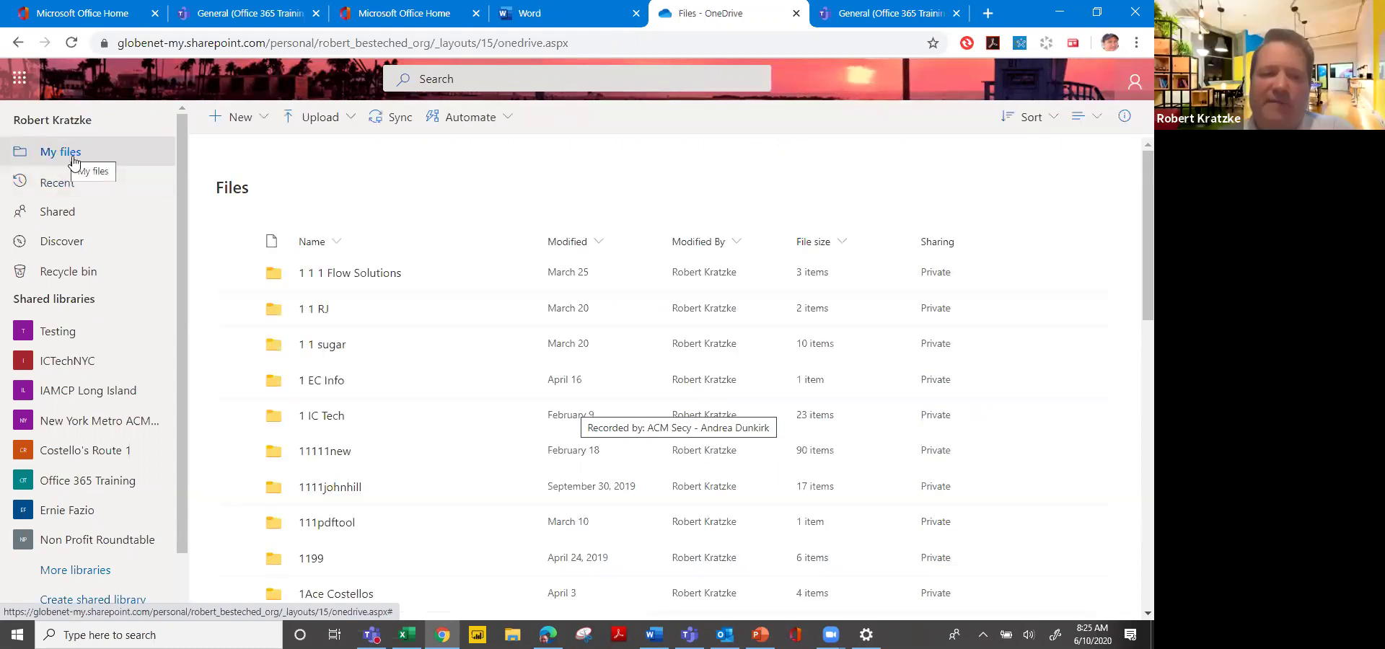
click(67, 189)
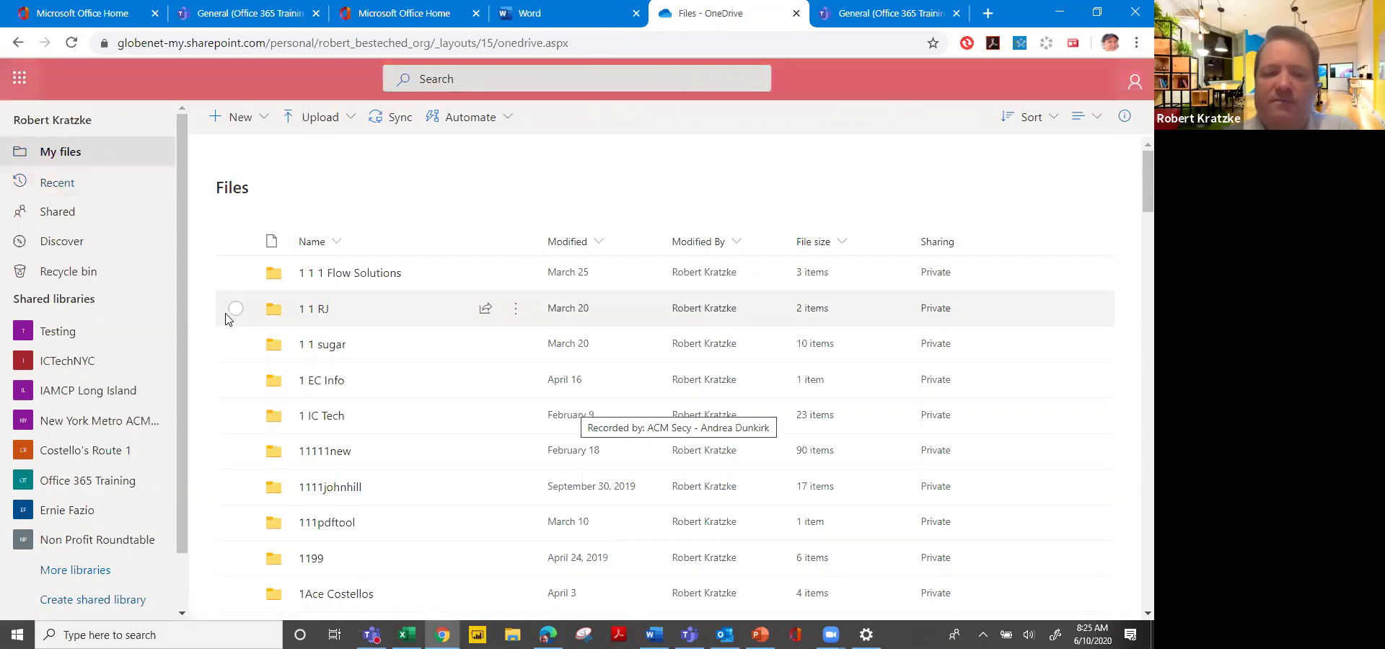
scroll(226, 319, down, 12)
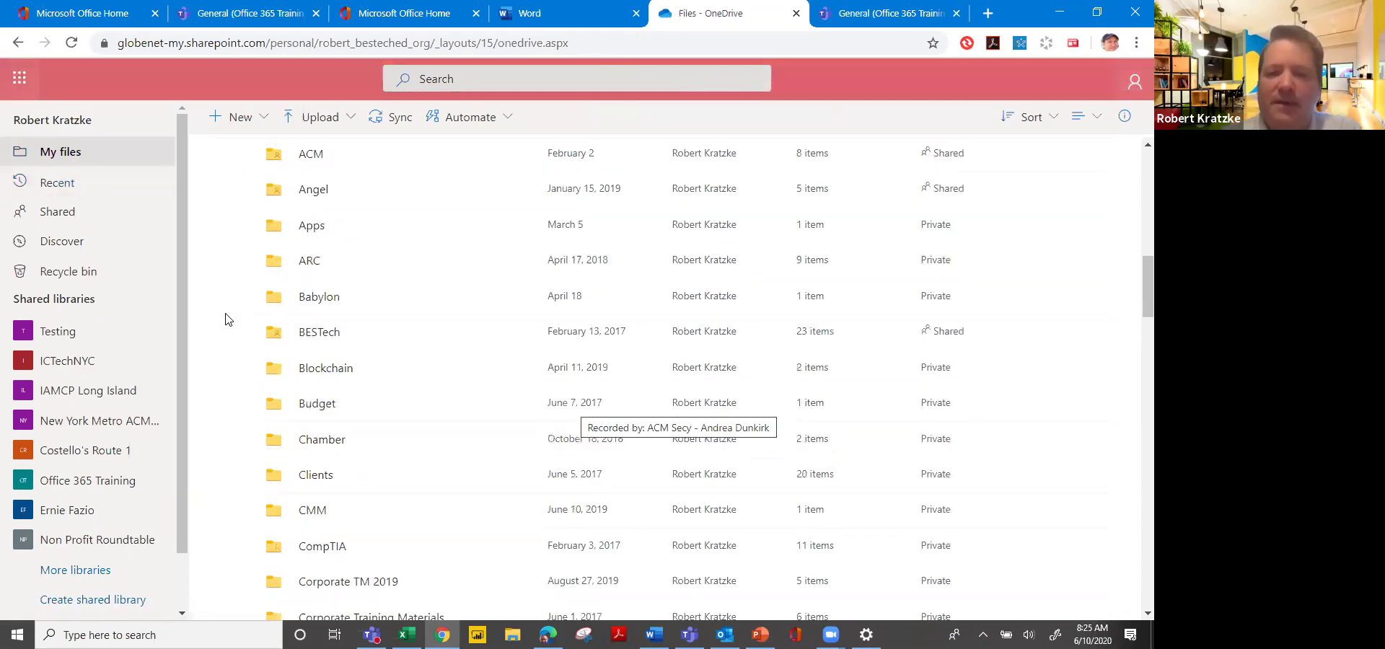
scroll(226, 319, down, 2)
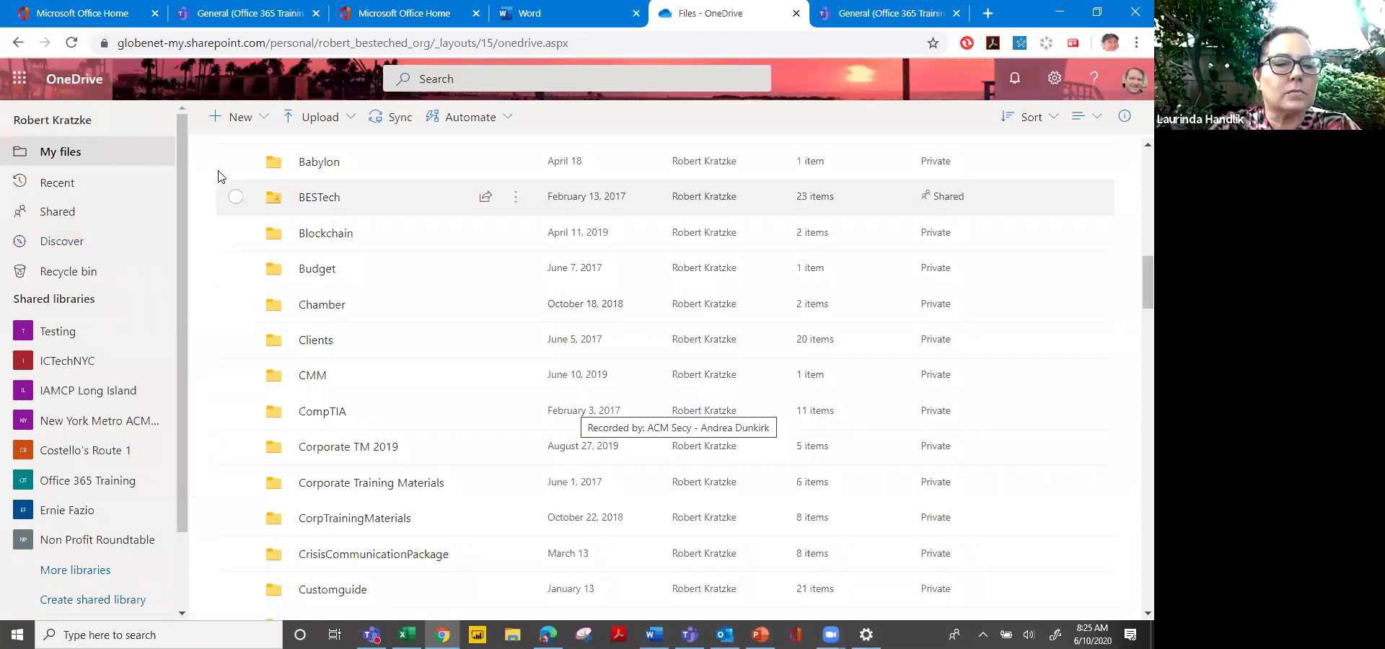
click(261, 122)
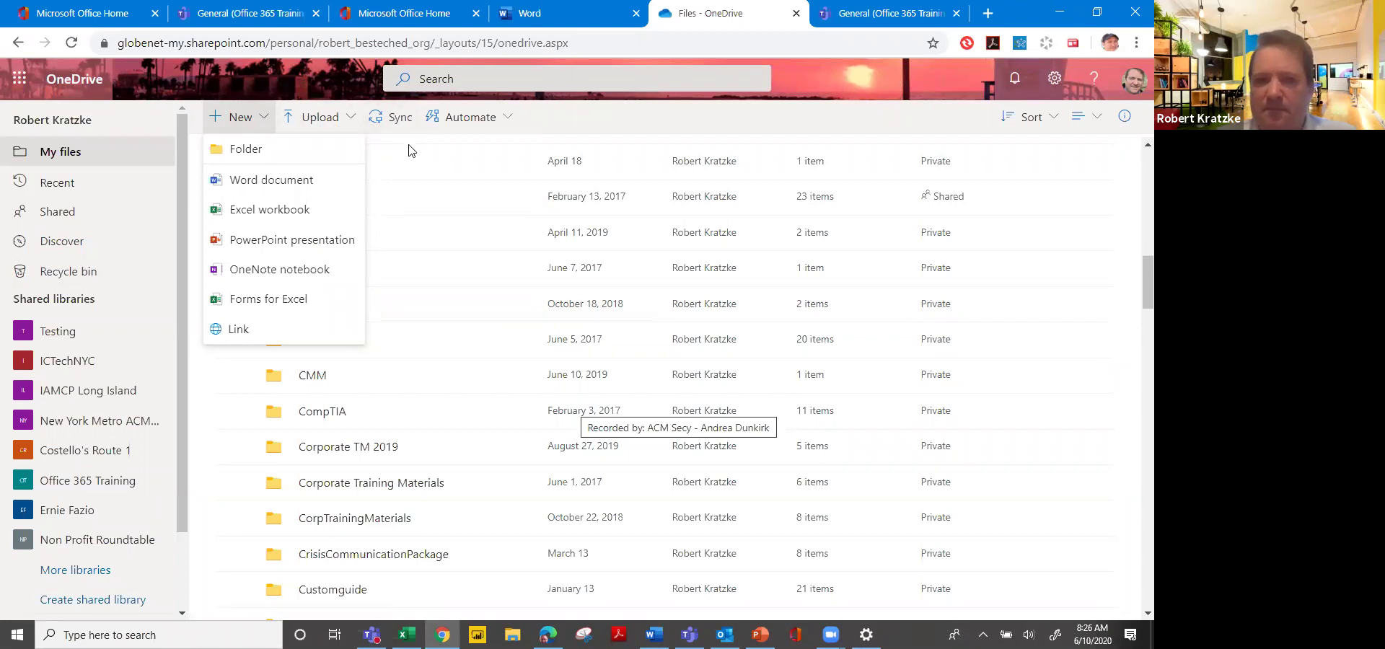
click(542, 127)
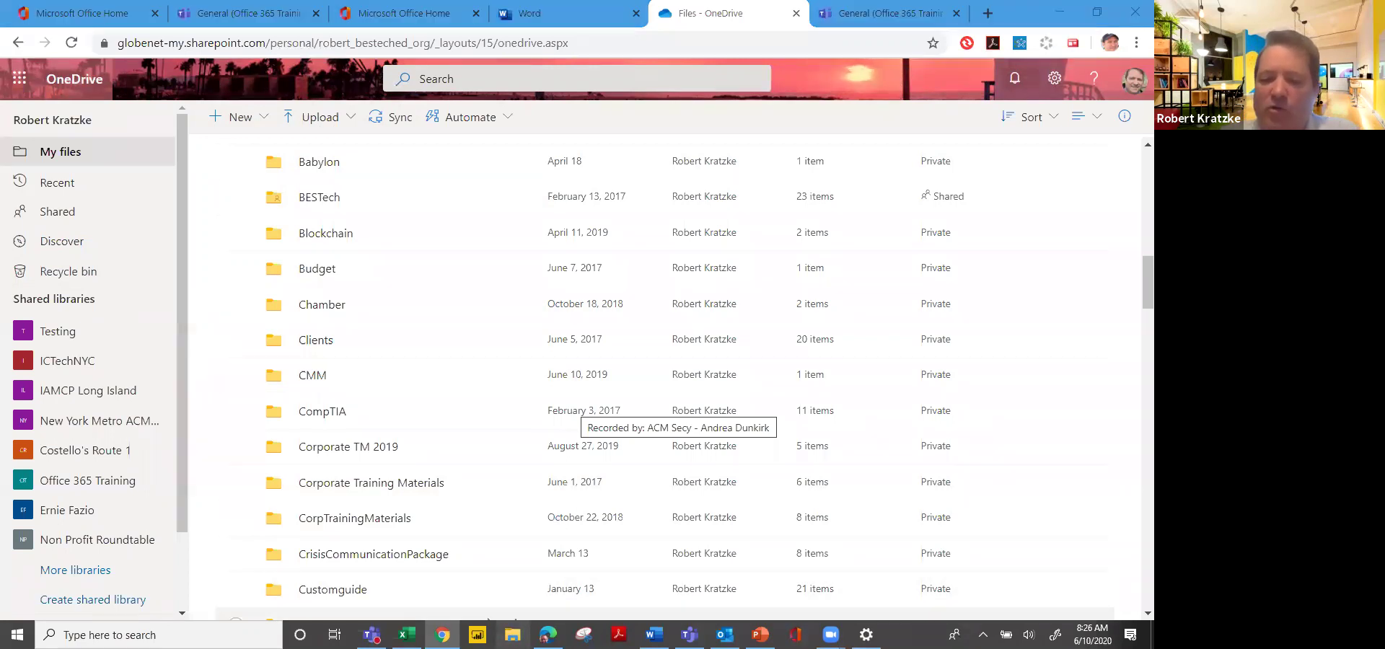
click(513, 635)
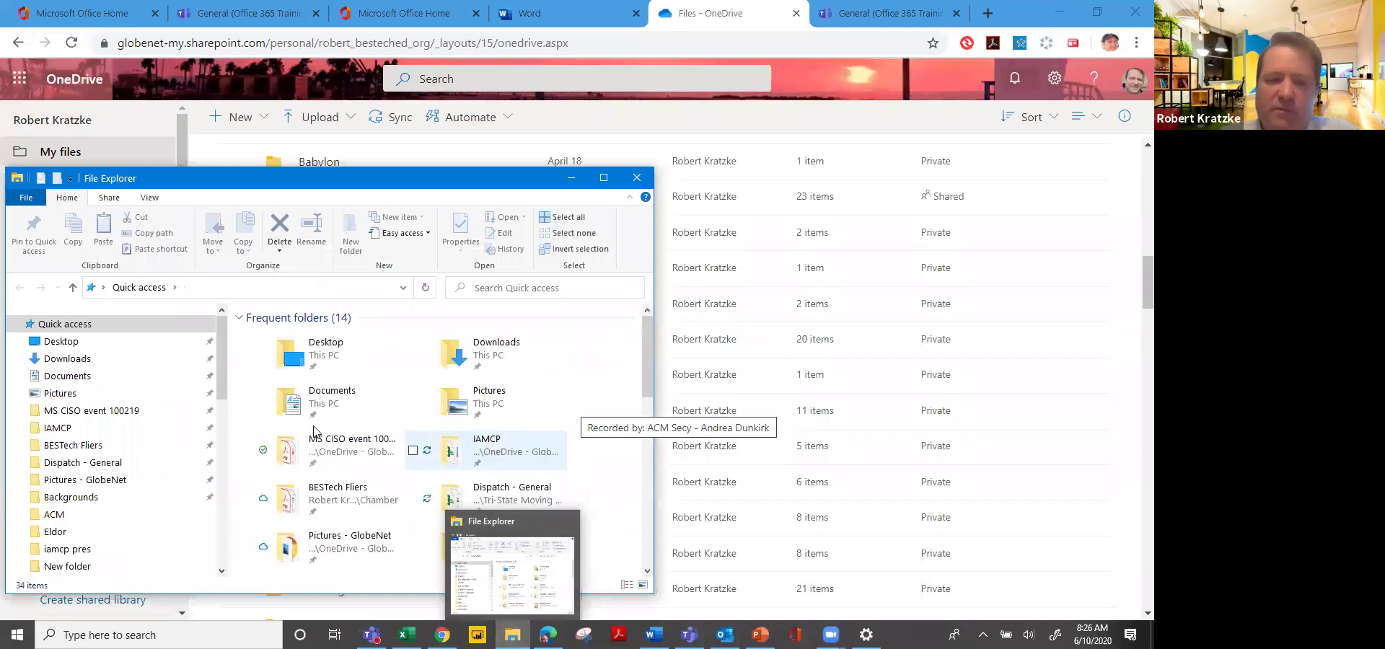
Maximize File Explorer, expand OneDrive - GlobeNet Training BESTech, then switch to the OneDrive browser page.
click(604, 178)
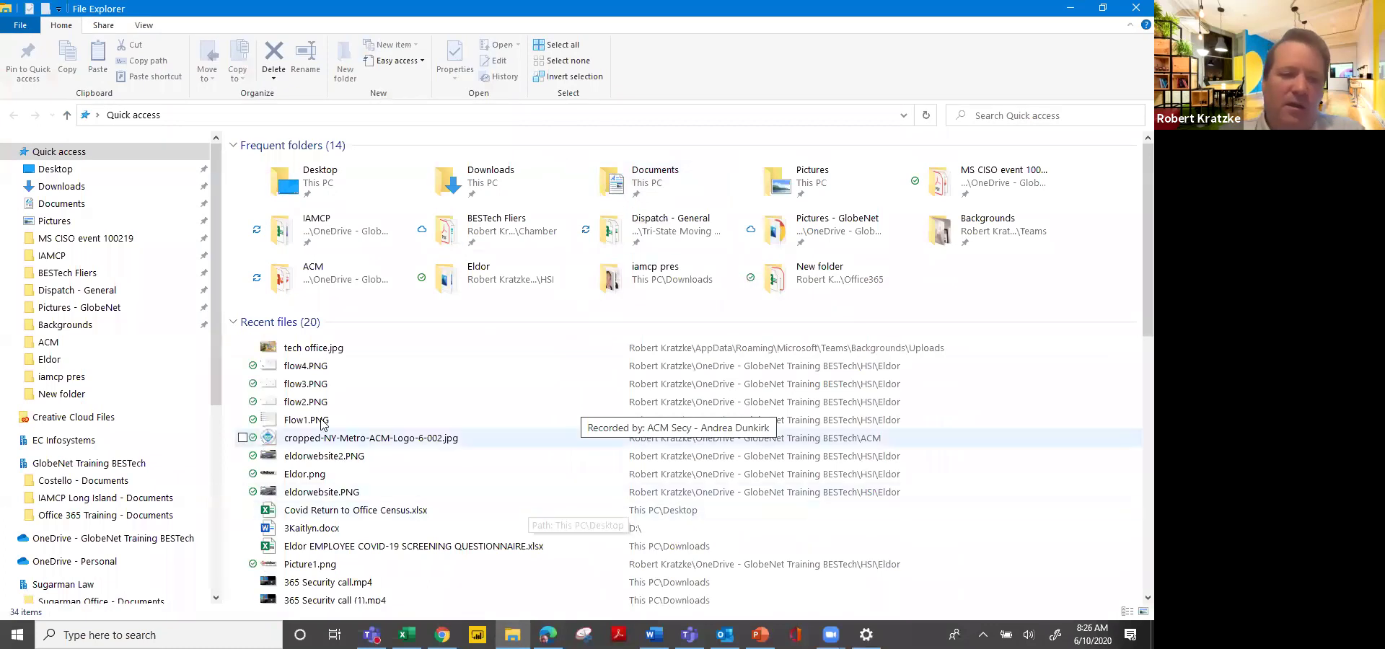
drag(215, 369, 211, 440)
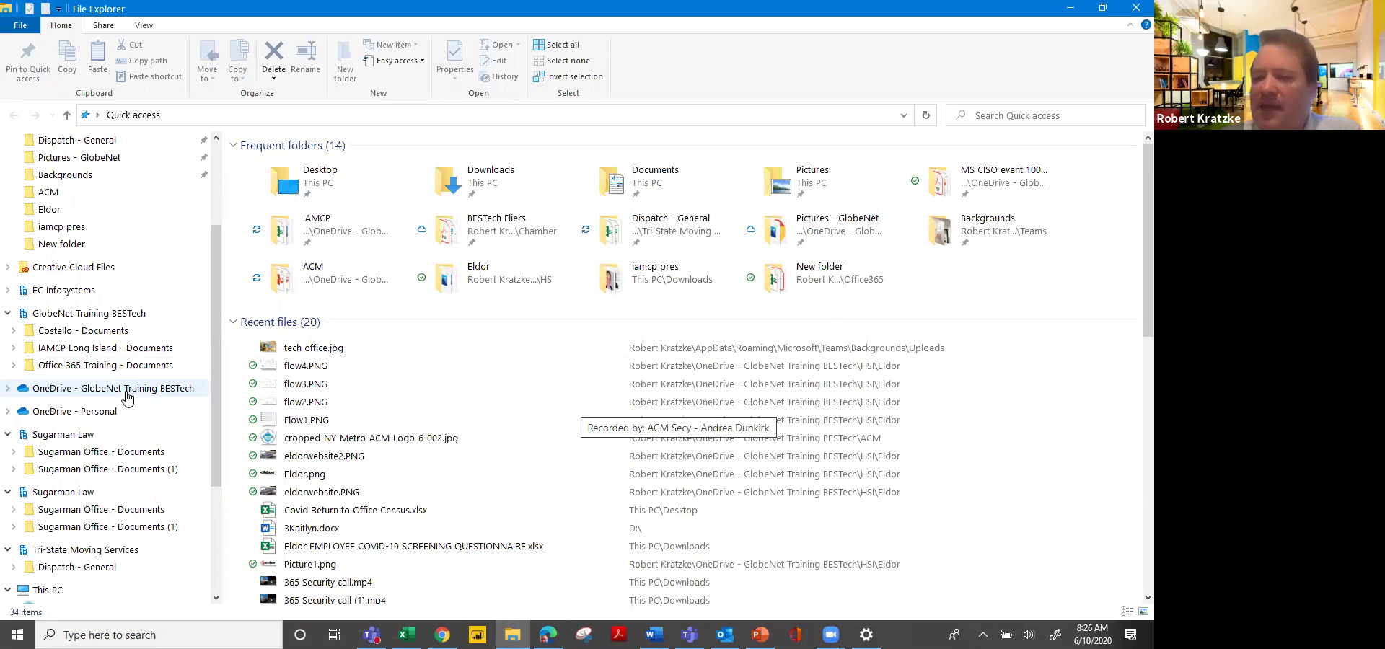
click(8, 389)
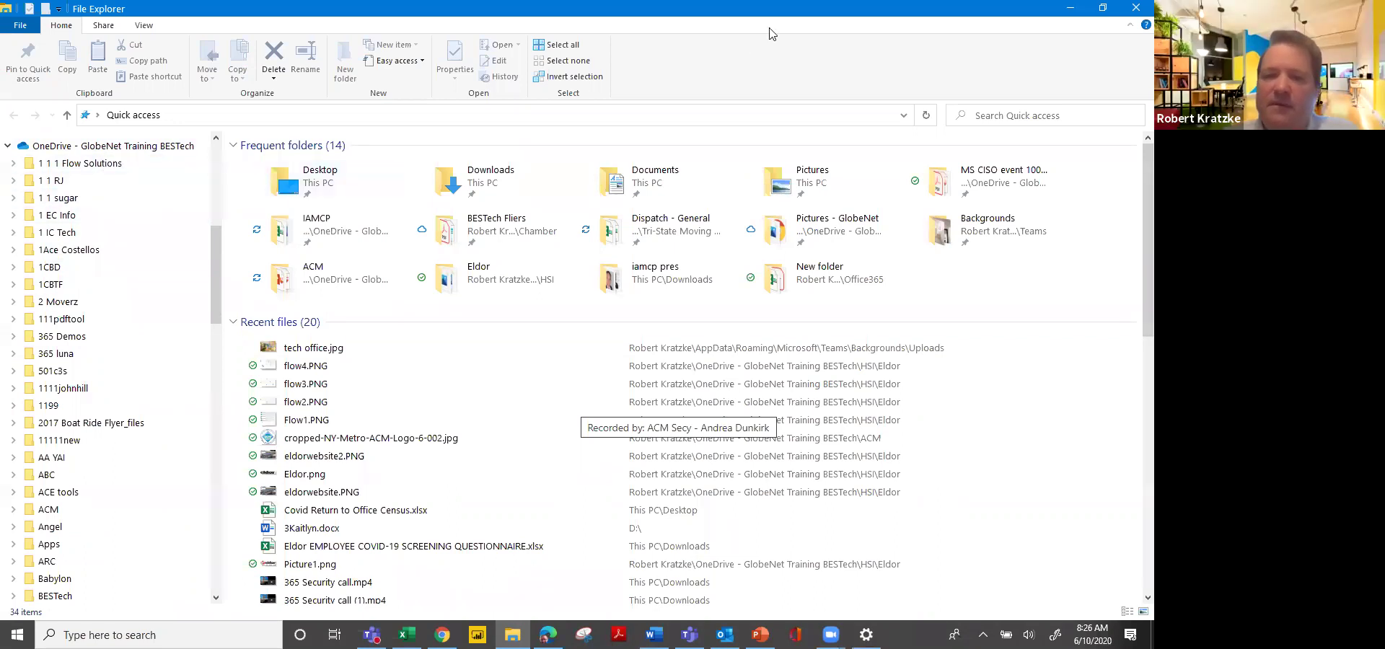
drag(769, 29, 815, 224)
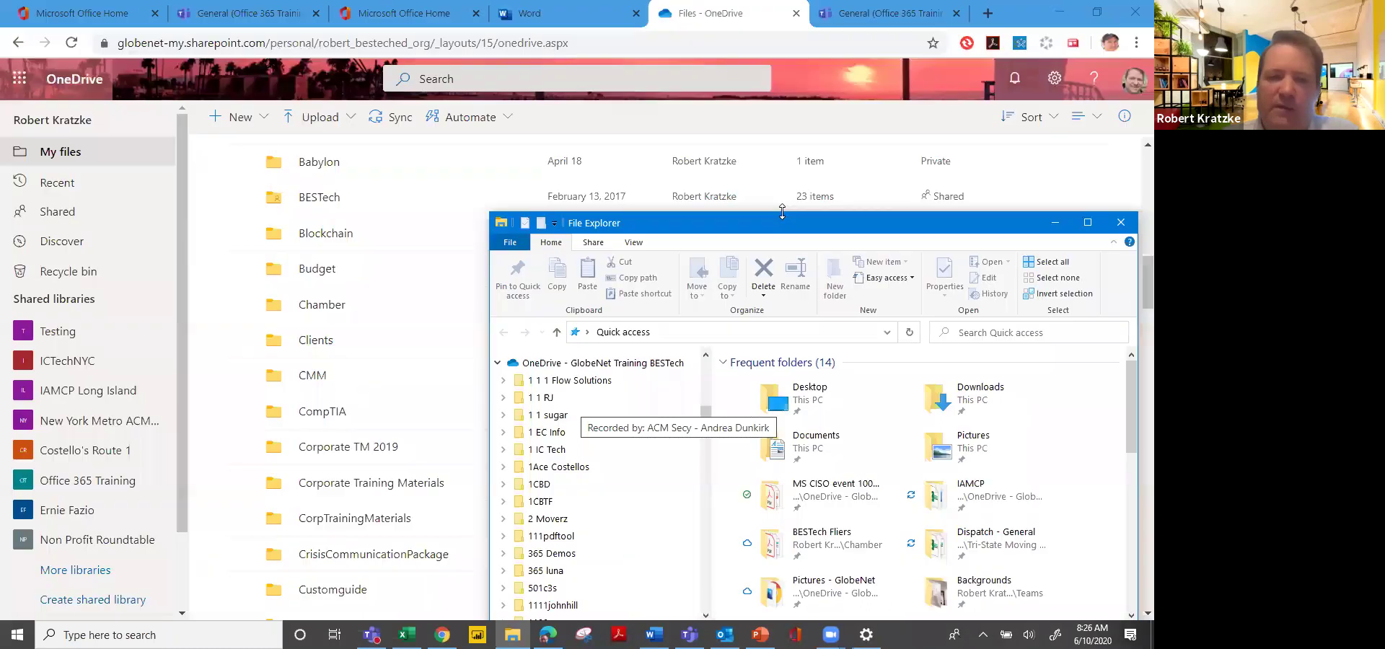
click(862, 79)
scroll(782, 211, up, 10)
scroll(782, 211, up, 5)
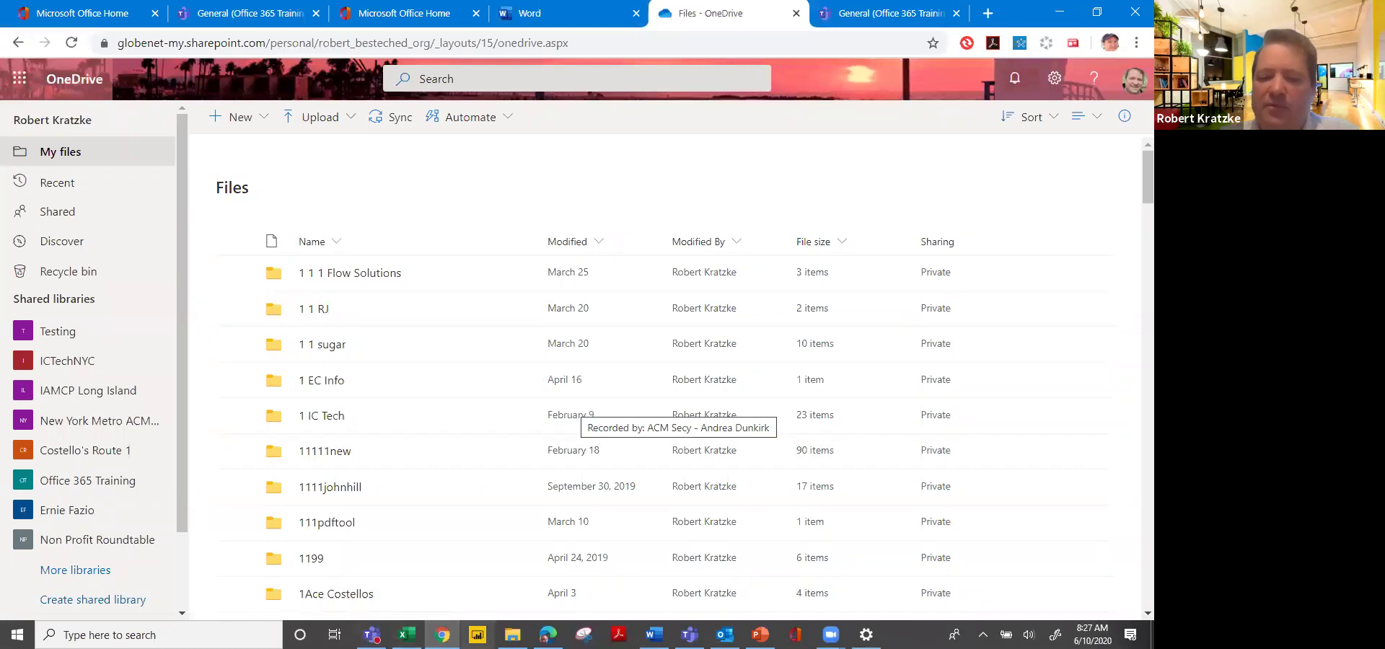
Bring File Explorer back to the front, move it fully into view, and maximize it.
click(512, 635)
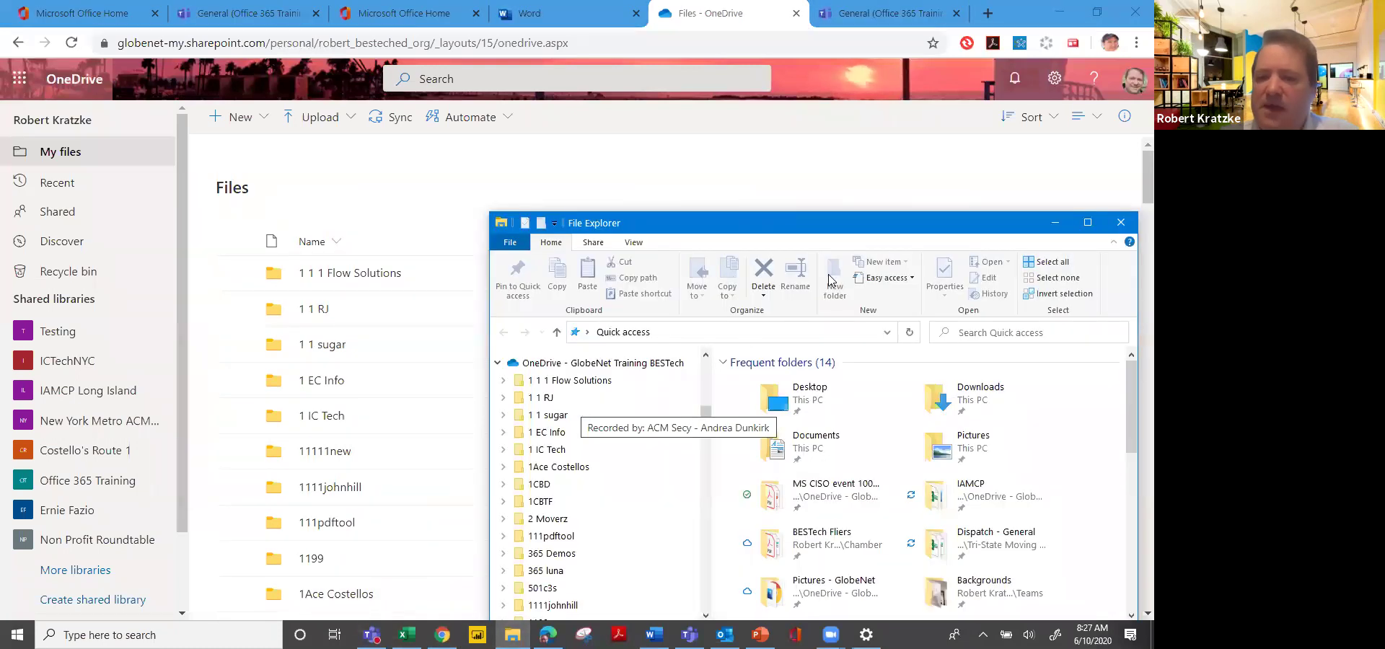
drag(899, 225, 773, 159)
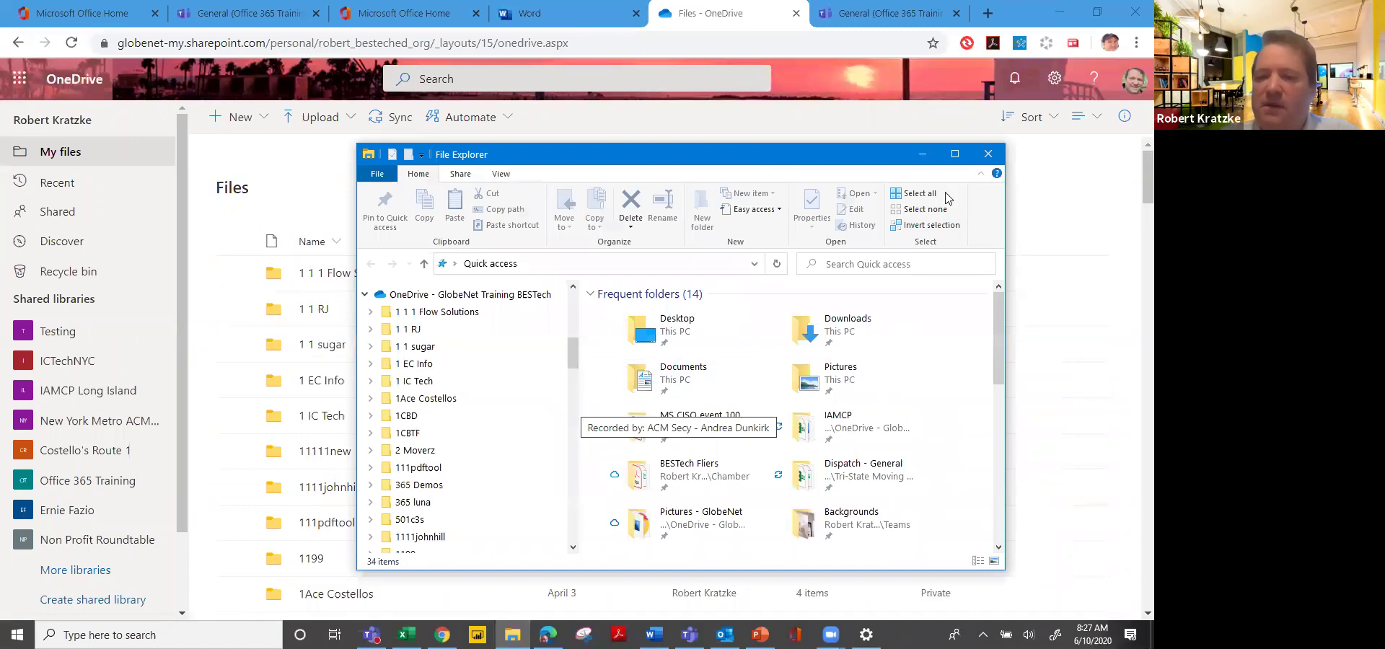
click(955, 153)
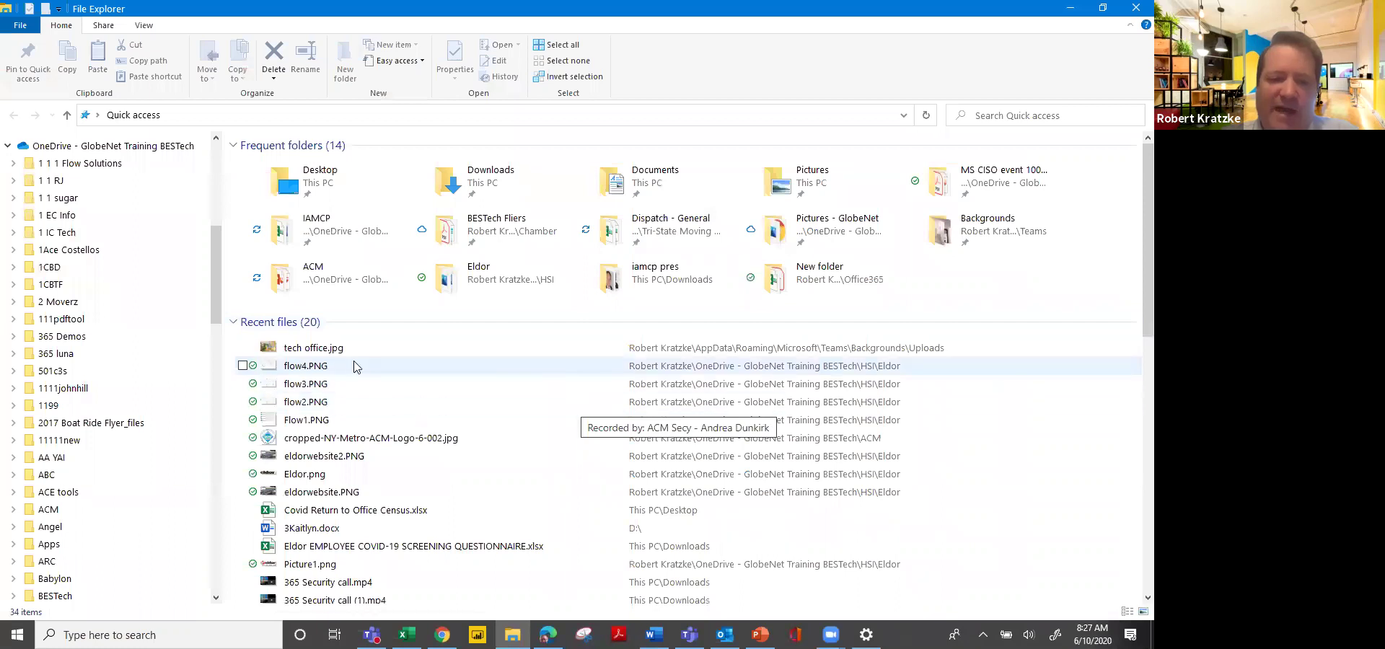
Select the flow4.PNG recent file and collapse the OneDrive - GlobeNet Training BESTech tree.
click(307, 370)
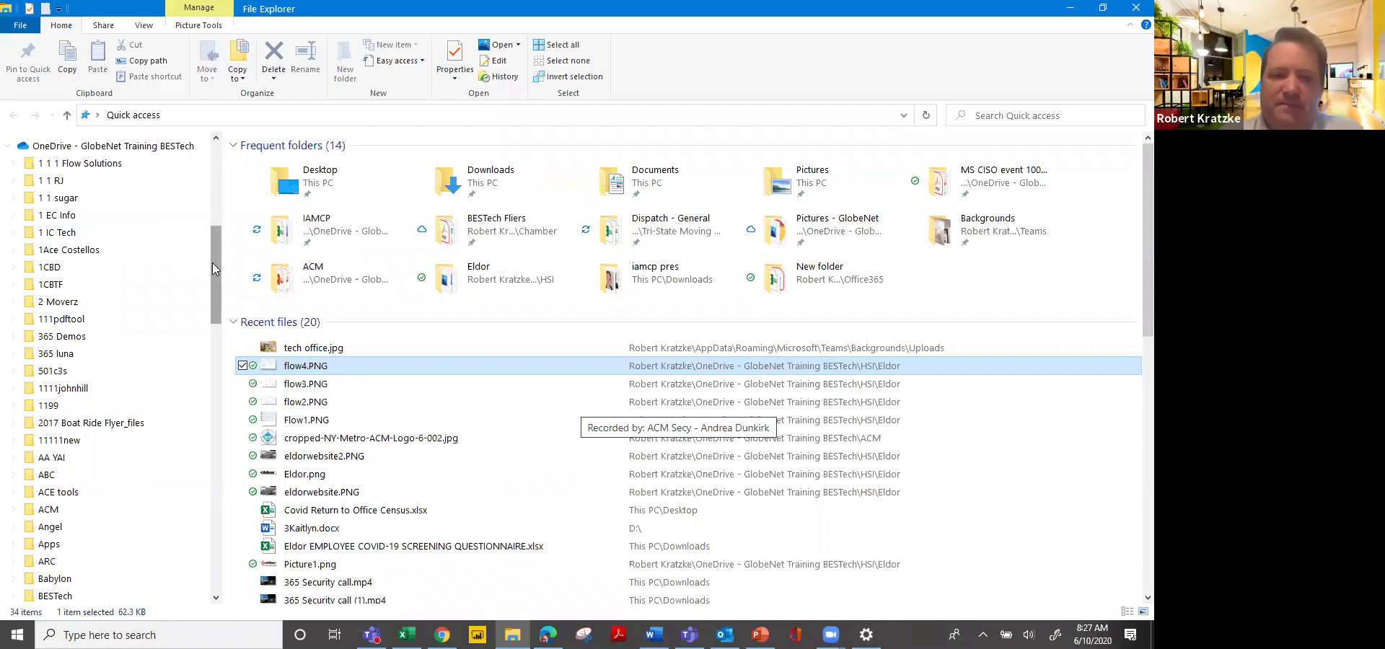
click(8, 145)
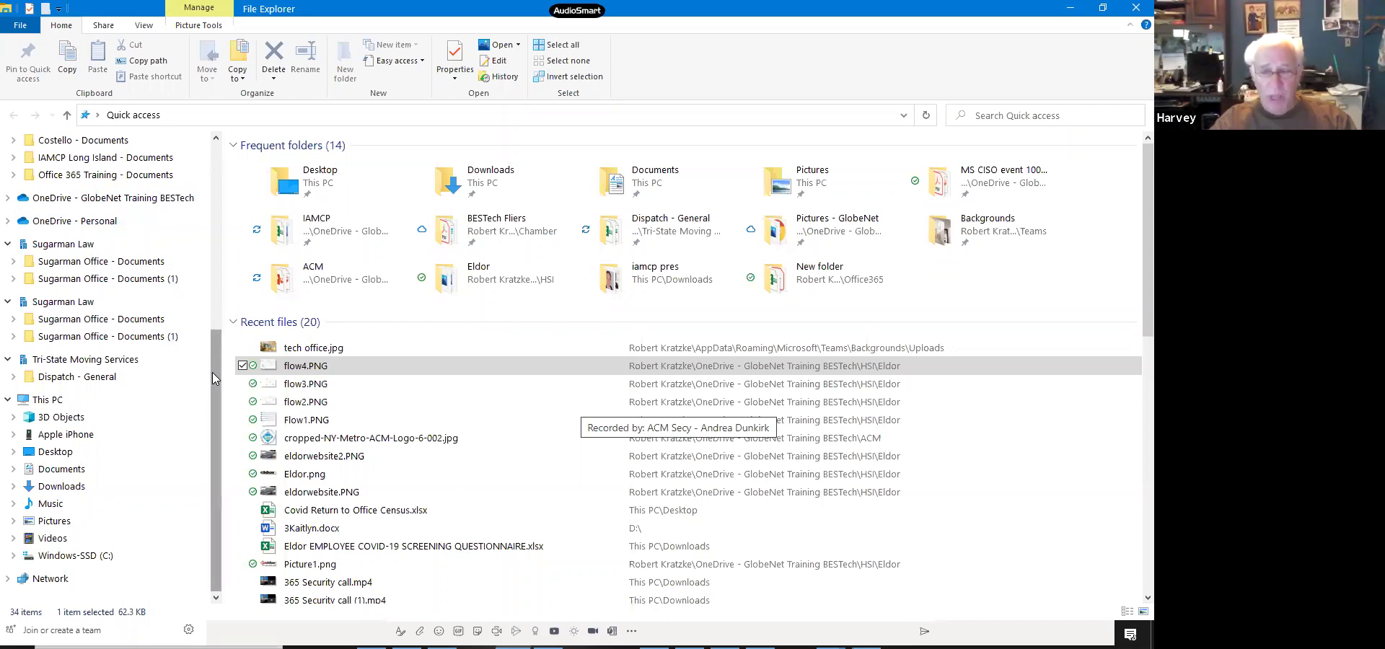
Expand OneDrive - Personal and bring the pinned Quick access folders back into view.
click(8, 221)
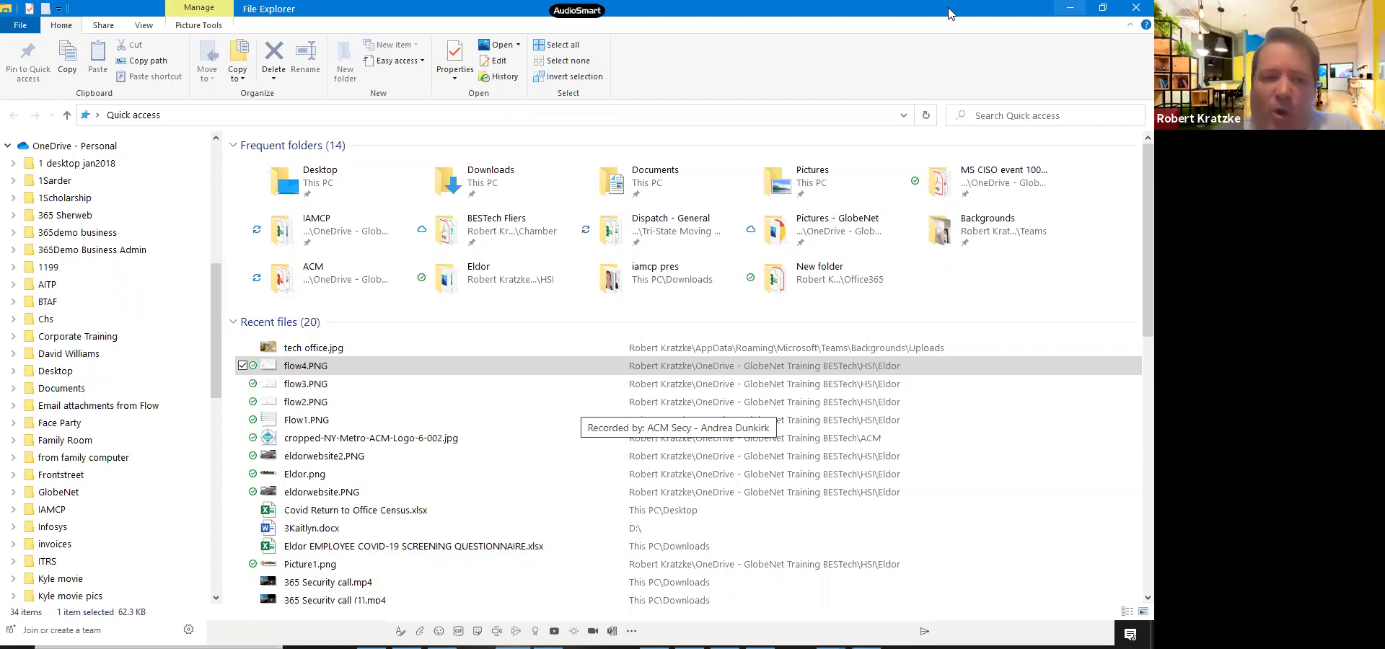
click(214, 203)
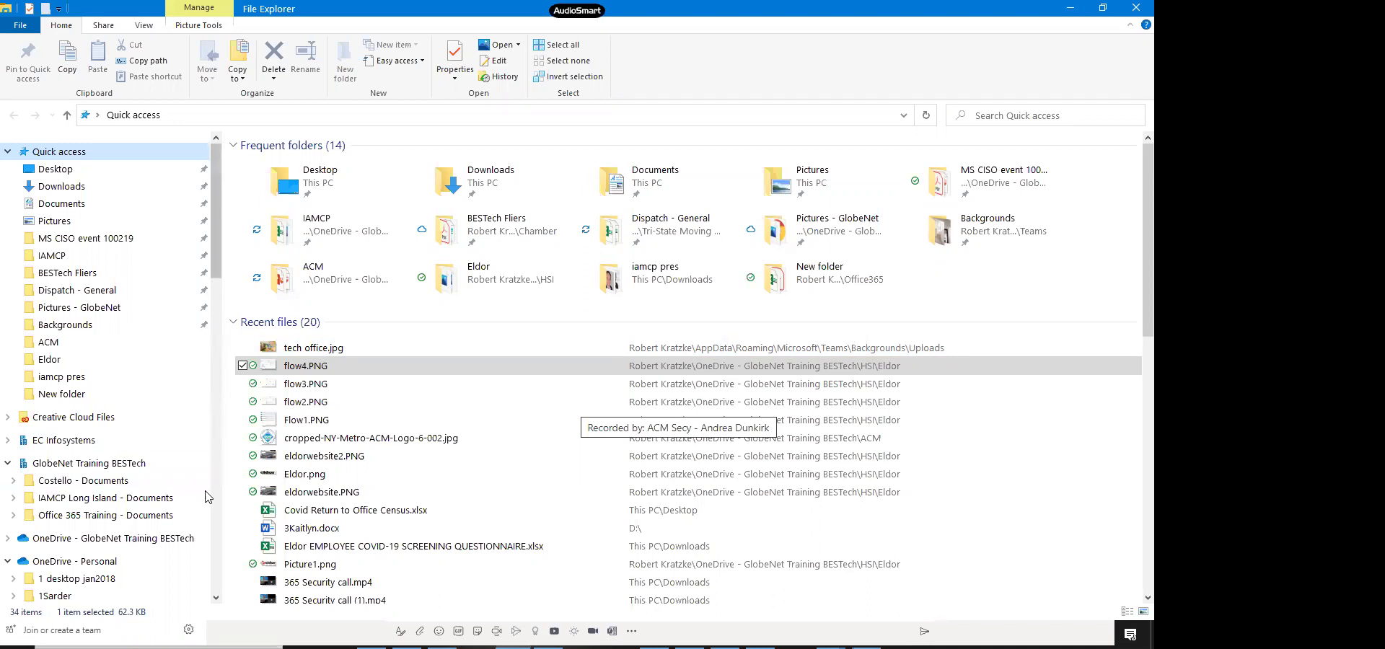
Open the OneDrive - GlobeNet Training BESTech folder's 170 files, answering Yes to the Feedback Loop warning.
click(169, 542)
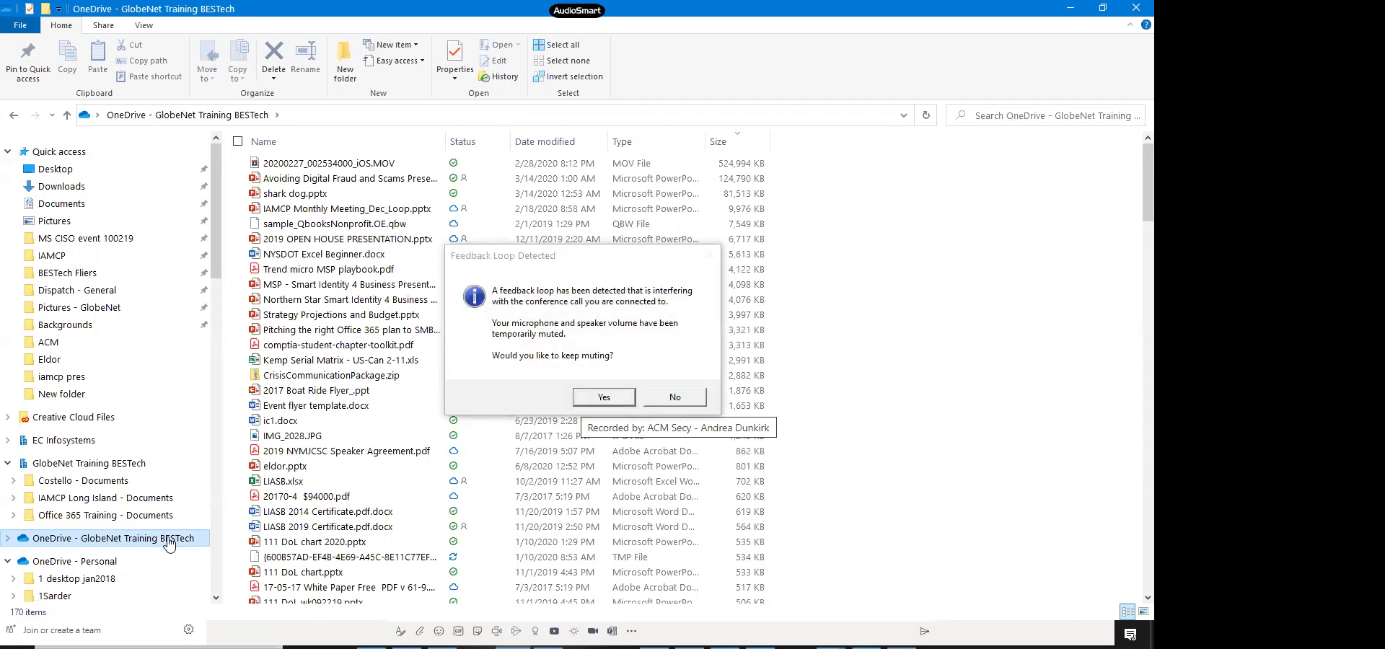
click(598, 399)
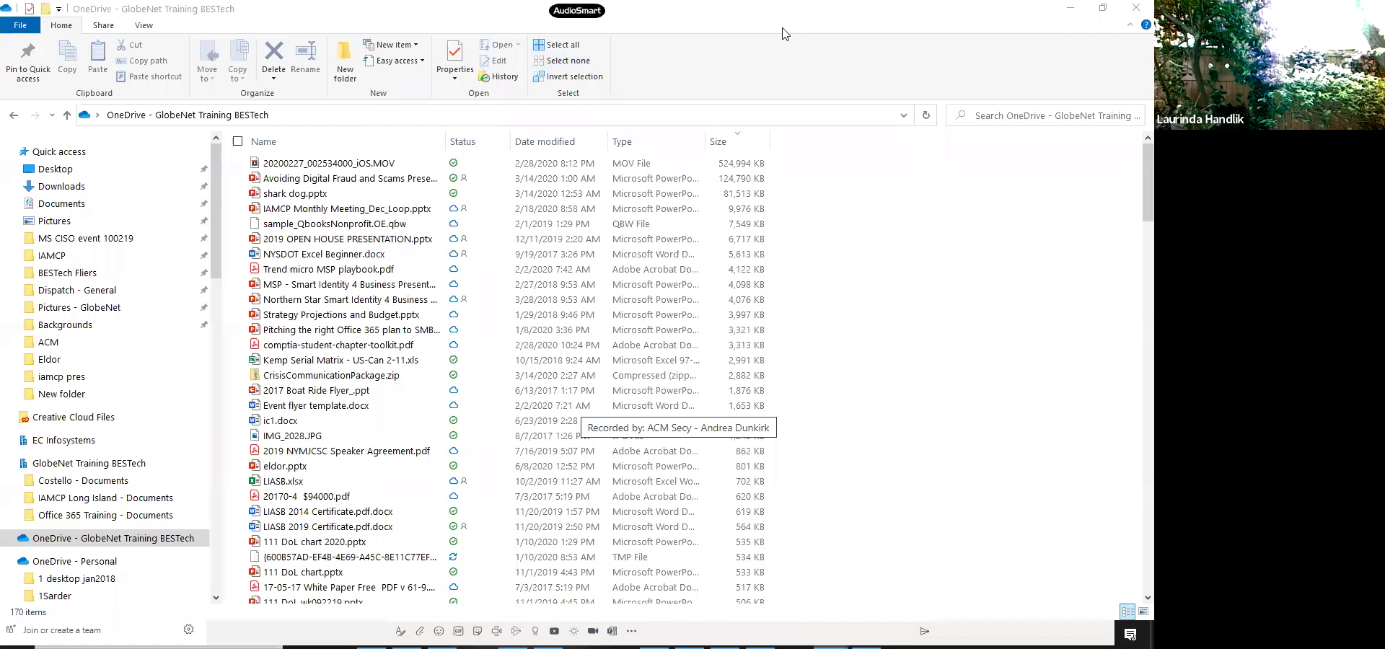
Lower the speaker volume and minimize File Explorer to reveal the OneDrive browser page.
key(XF86AudioLowerVolume)
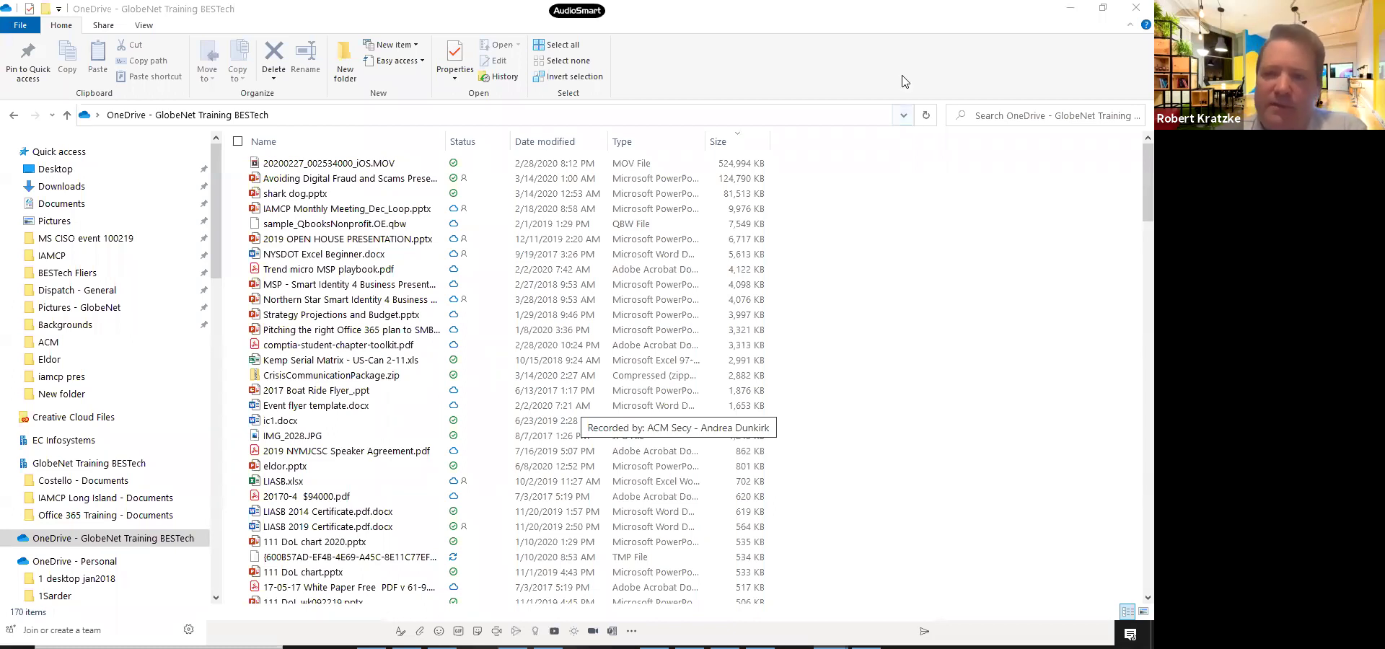
click(1071, 7)
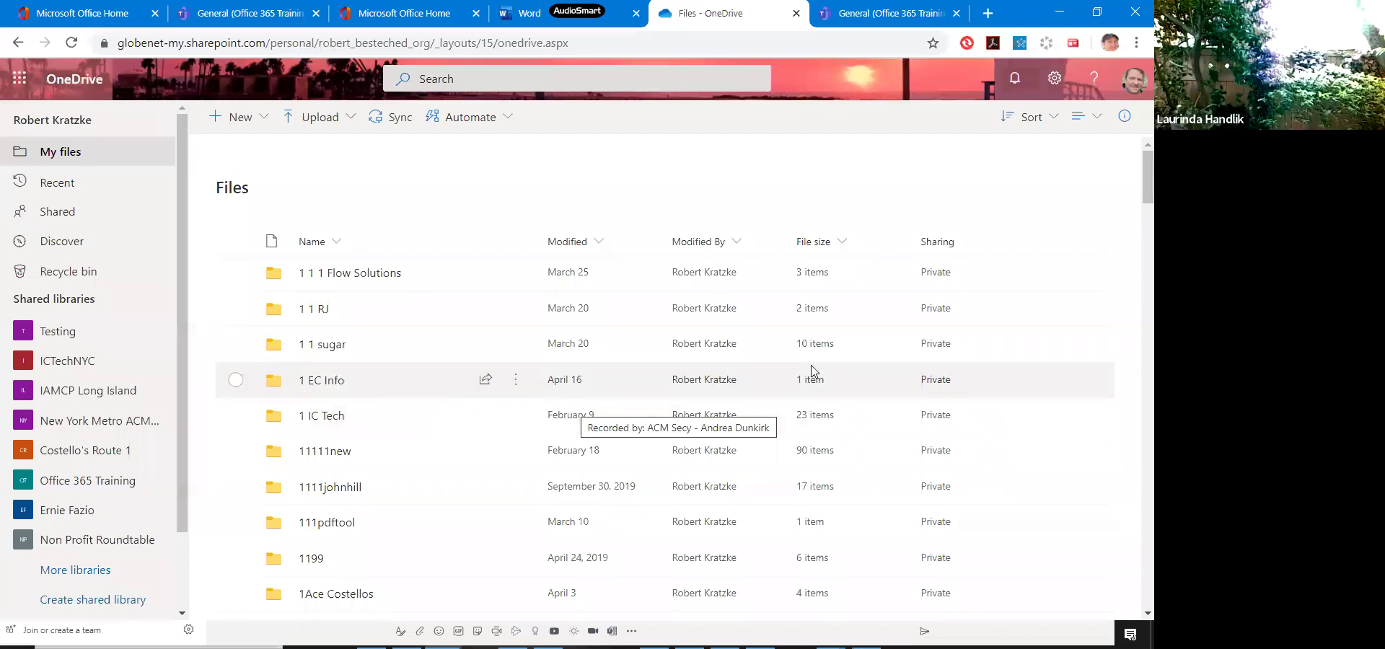
Open the Office home page in a new tab from the Microsoft 365 app launcher.
scroll(812, 371, down, 2)
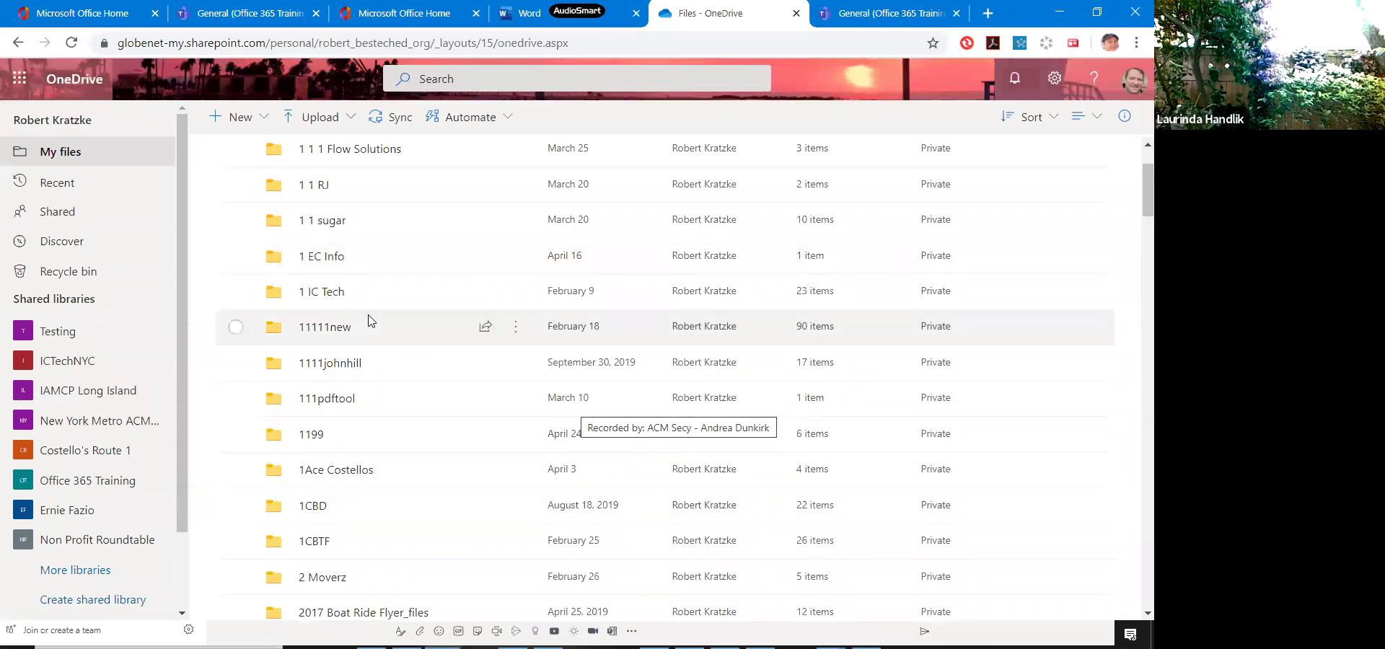
drag(476, 220, 22, 83)
click(21, 83)
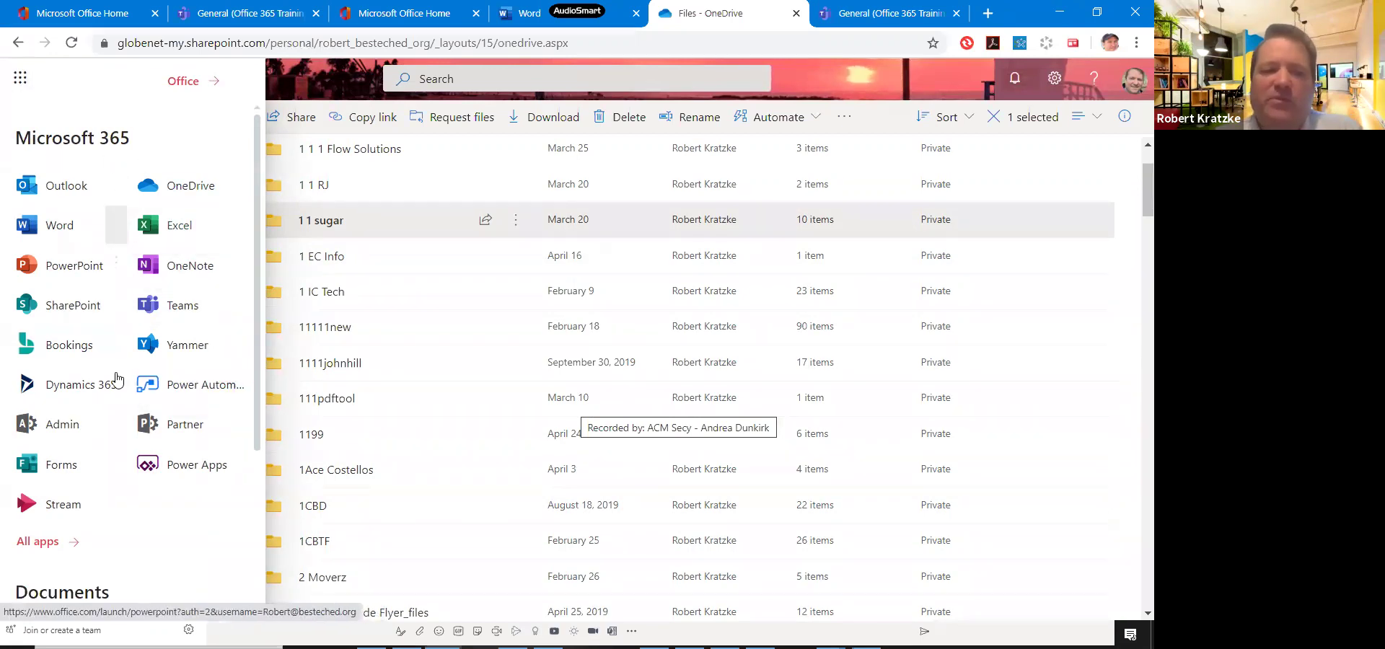
click(185, 82)
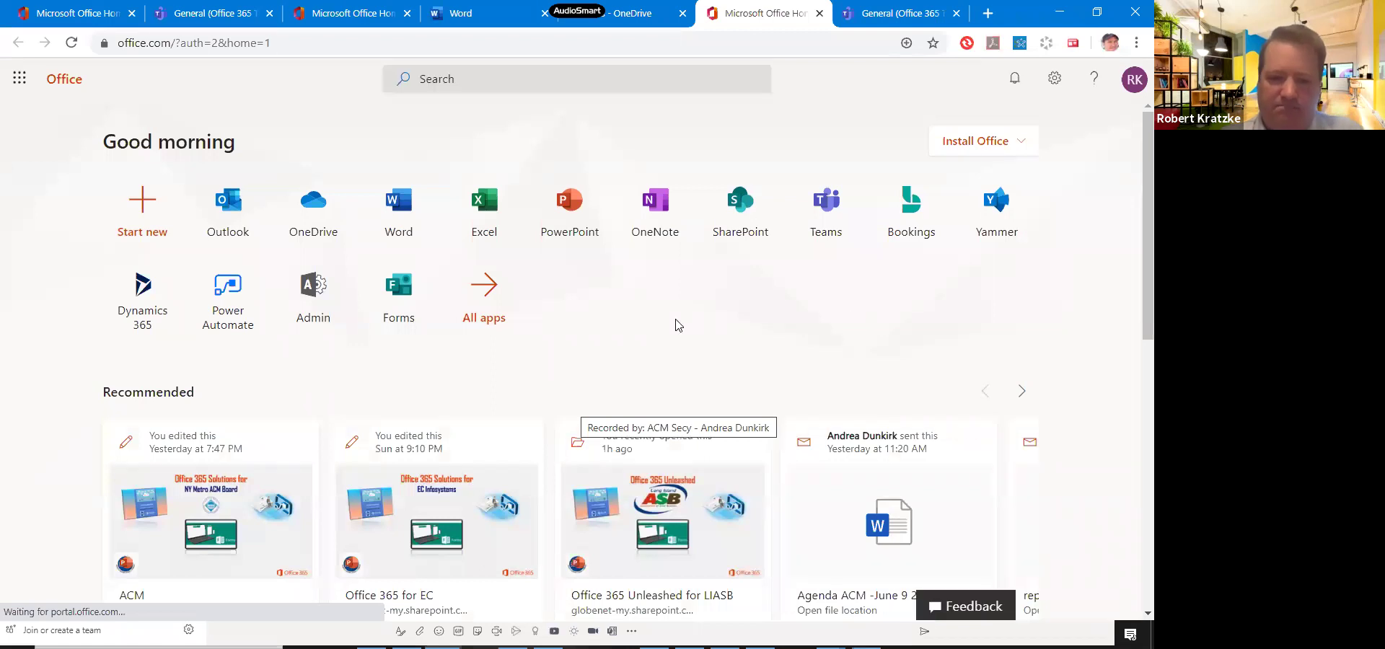
Scroll down to the Recent files list on the Office.com home page and back up.
scroll(606, 380, down, 9)
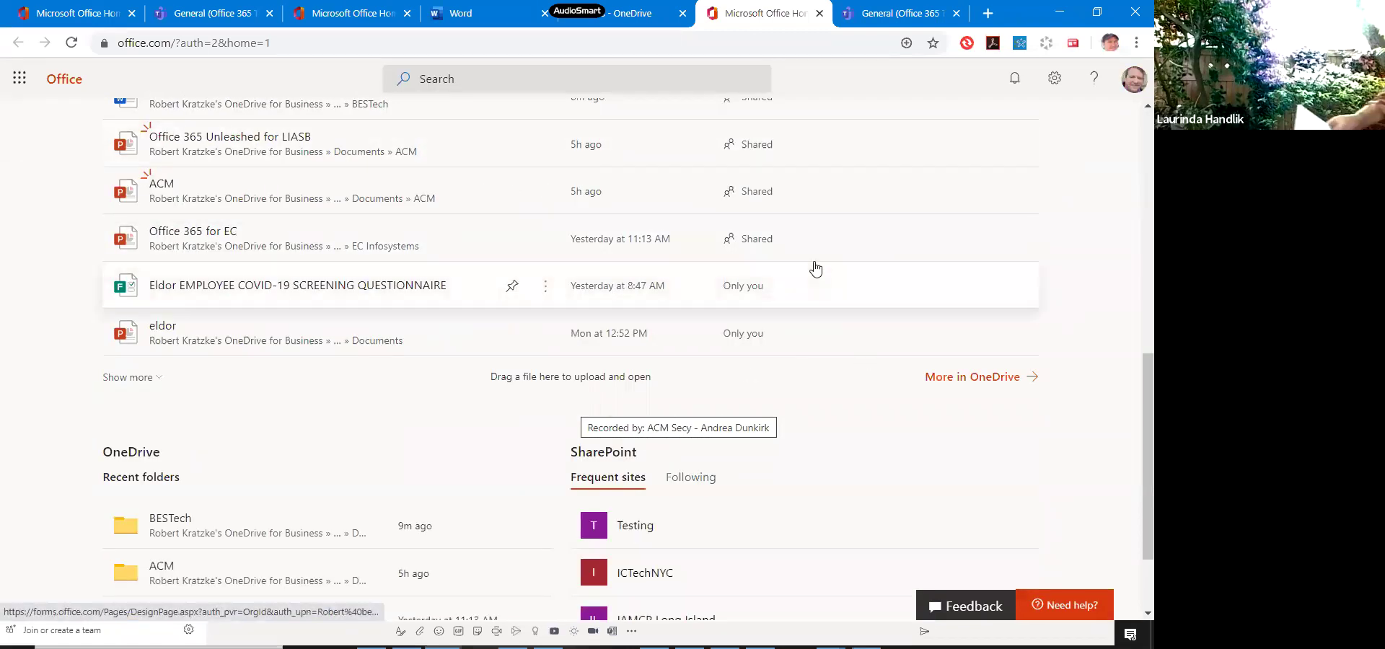
scroll(816, 269, up, 5)
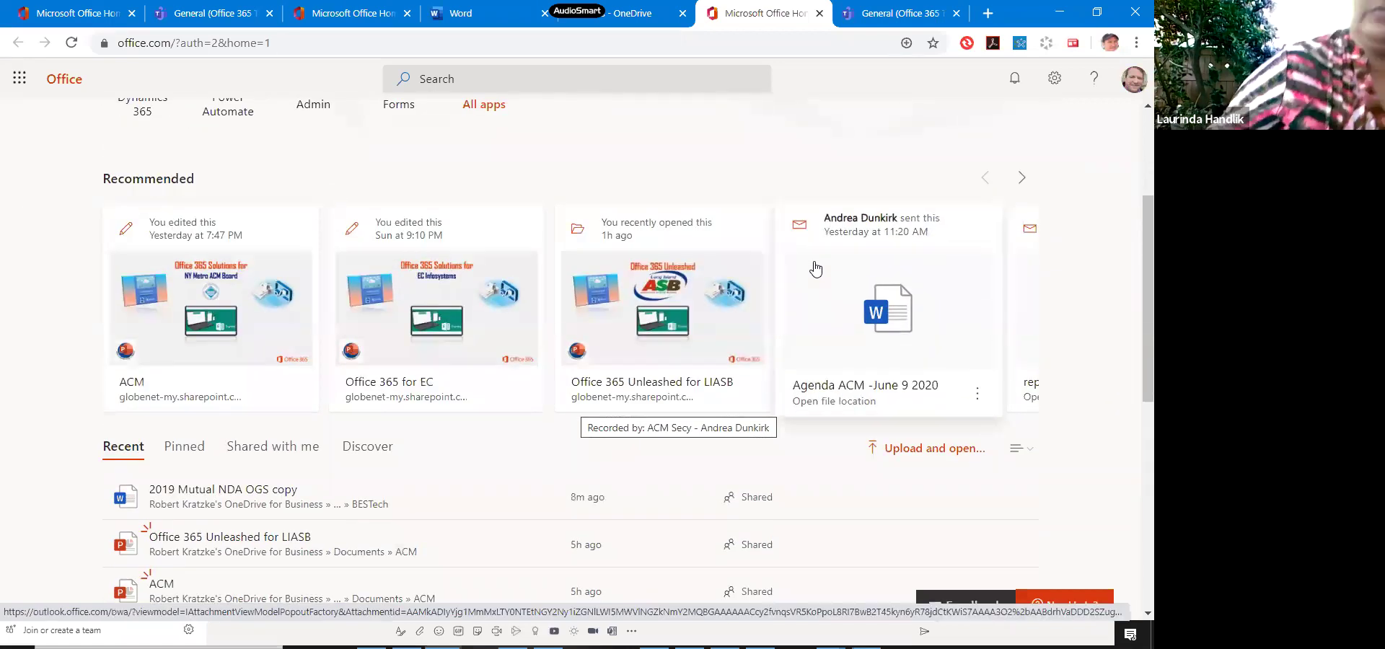
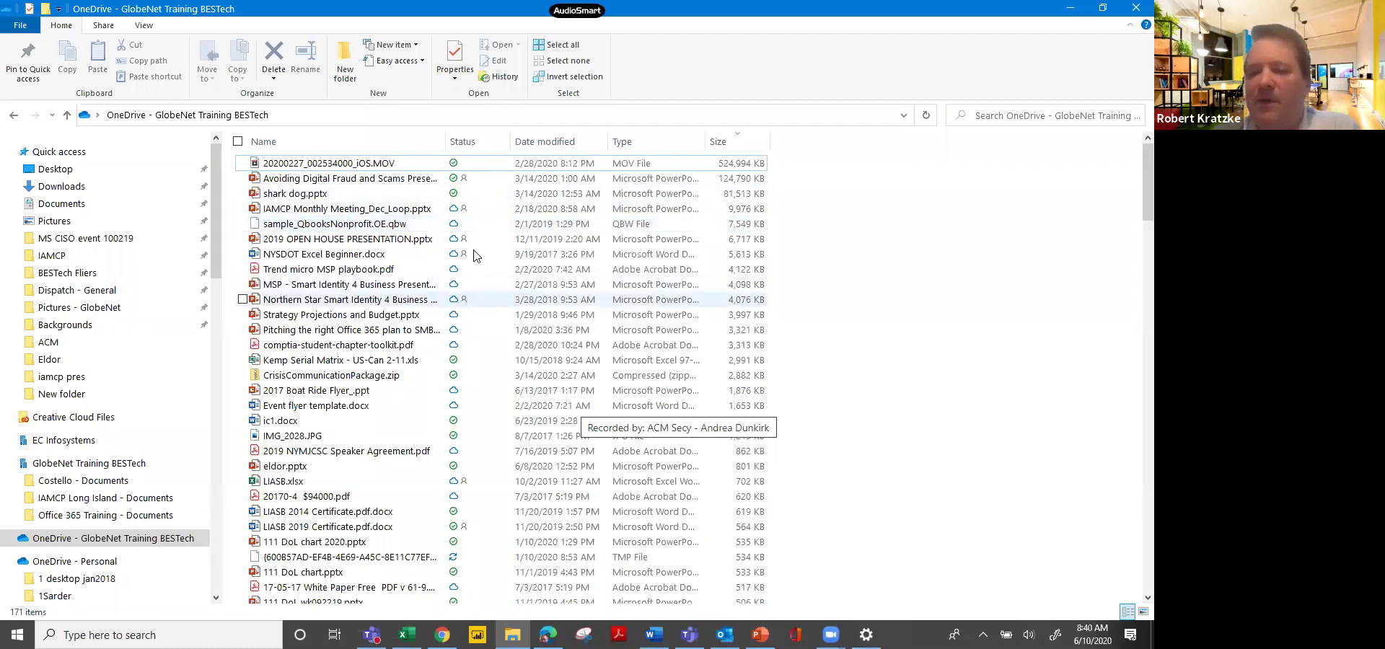
Set IAMCP Monthly Meeting_Dec_Loop.pptx to 'Always keep on this device'.
right_click(466, 214)
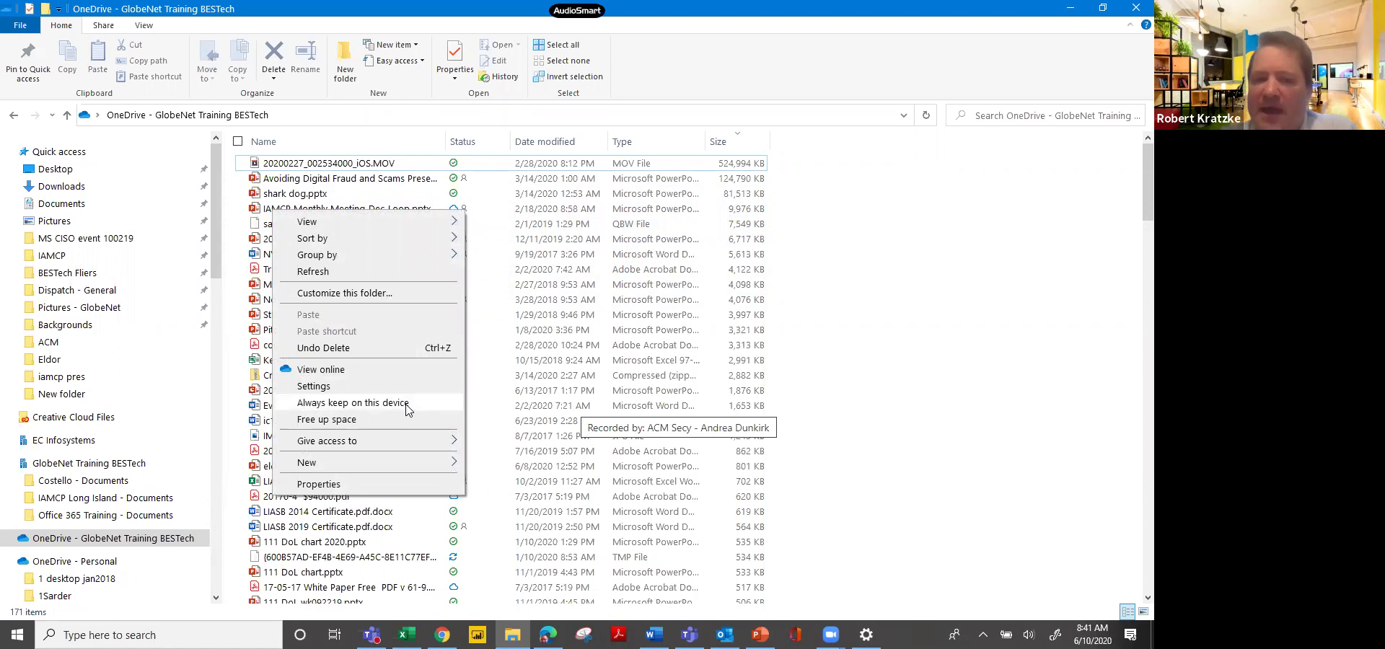
click(481, 333)
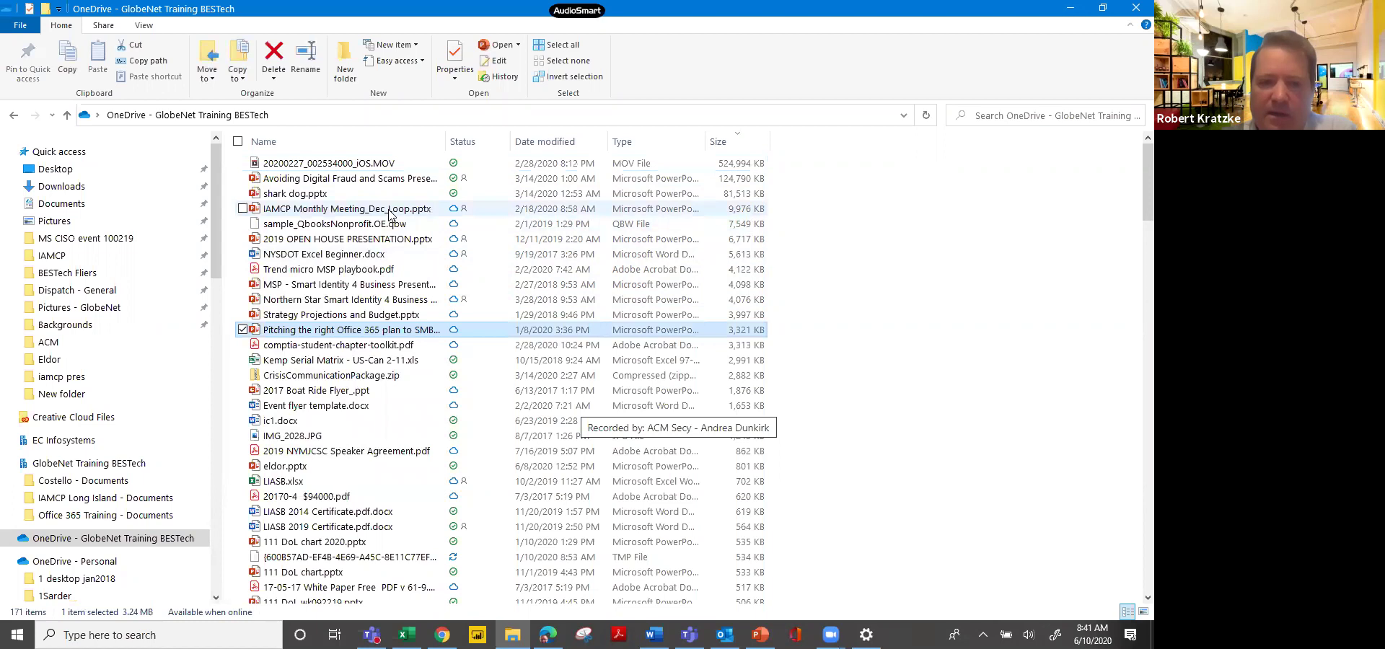
right_click(390, 211)
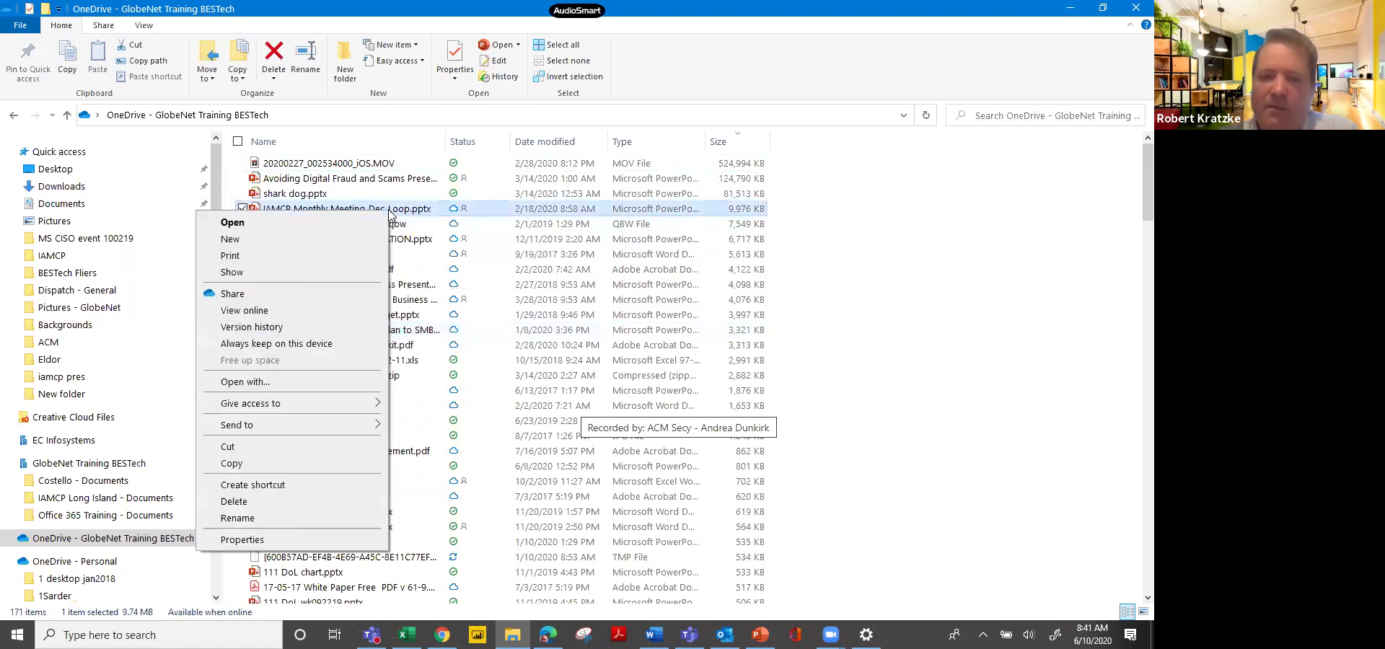
click(305, 343)
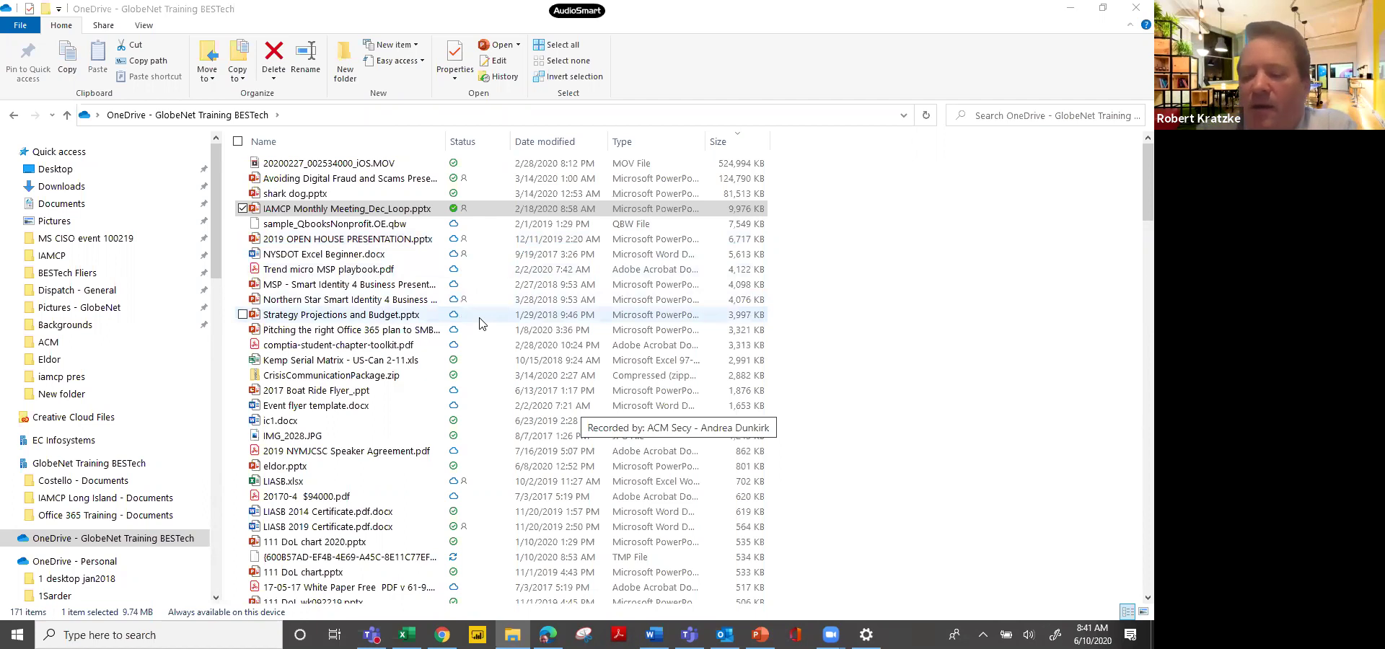
View IAMCP Monthly Meeting_Dec_Loop.pptx online, then view the whole OneDrive – GlobeNet Training BESTech folder online.
right_click(476, 213)
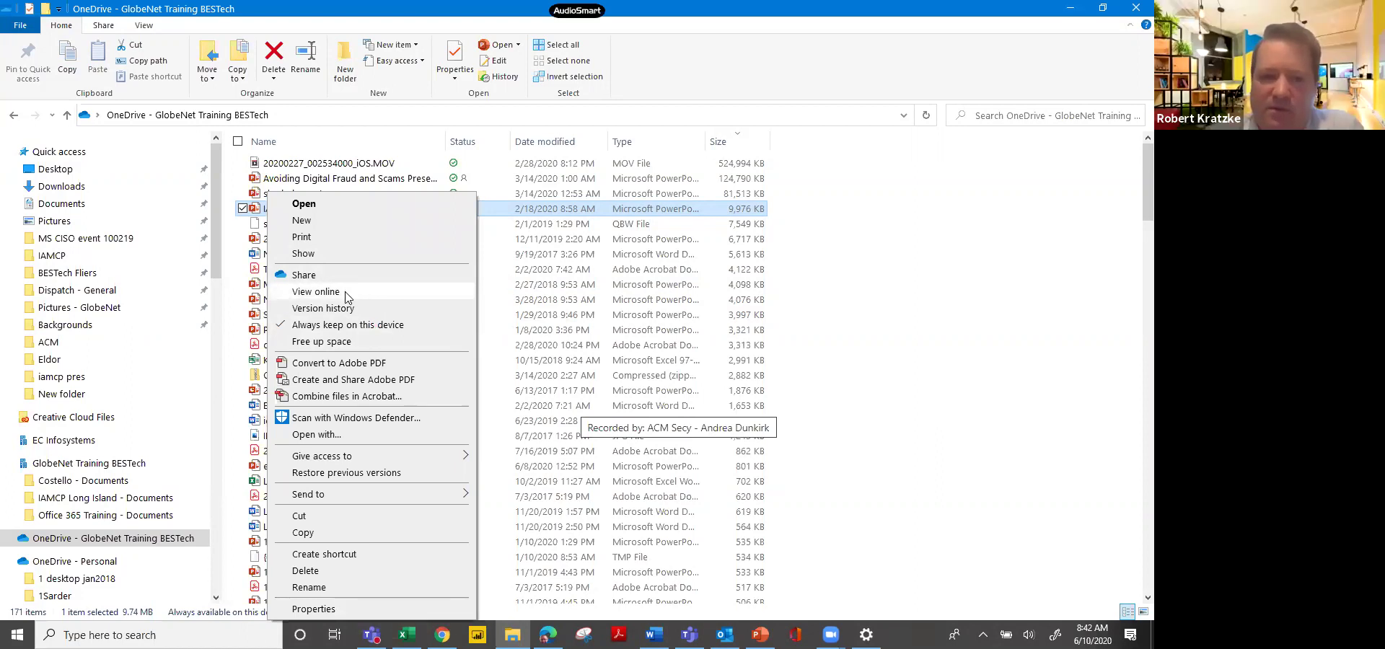
click(347, 296)
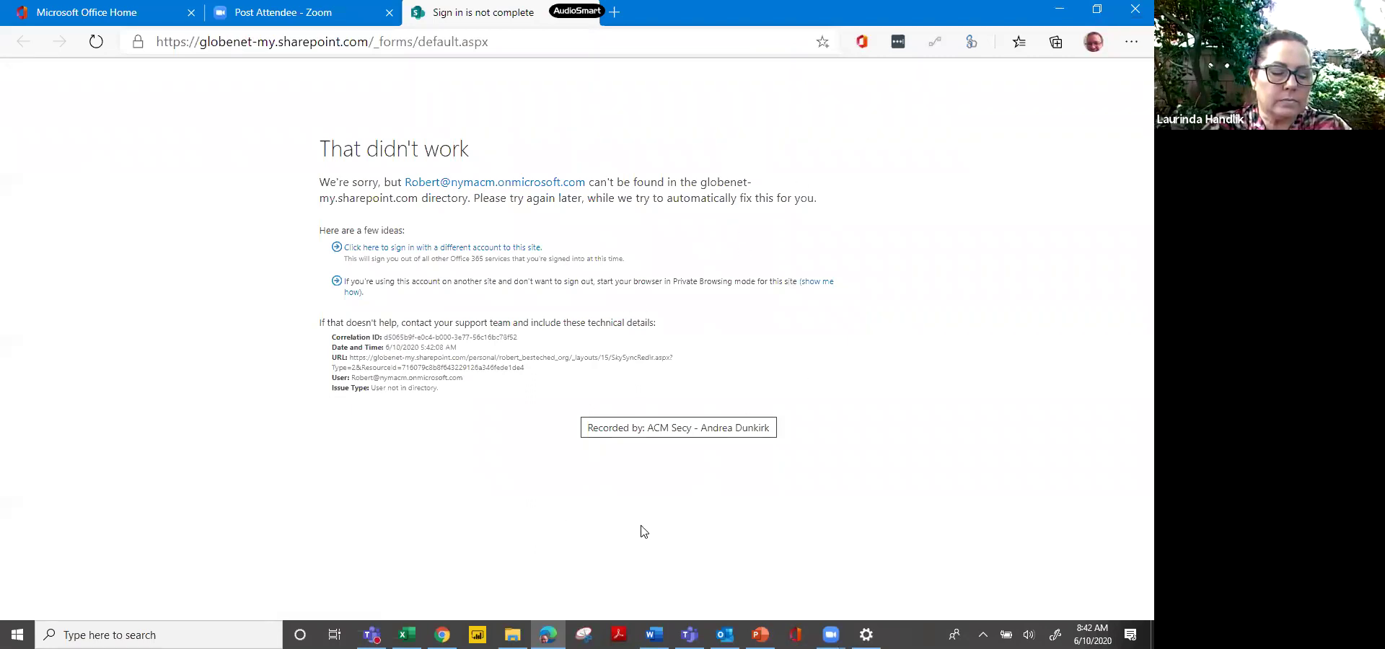
click(512, 635)
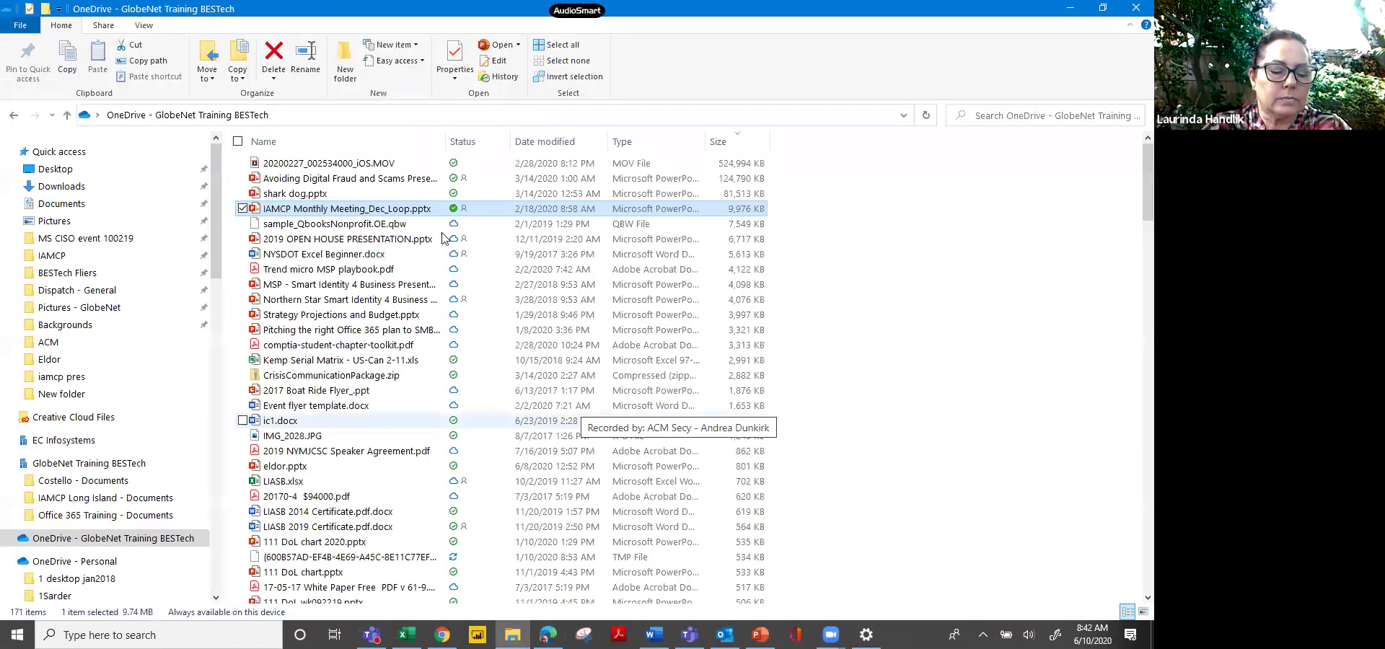
right_click(423, 193)
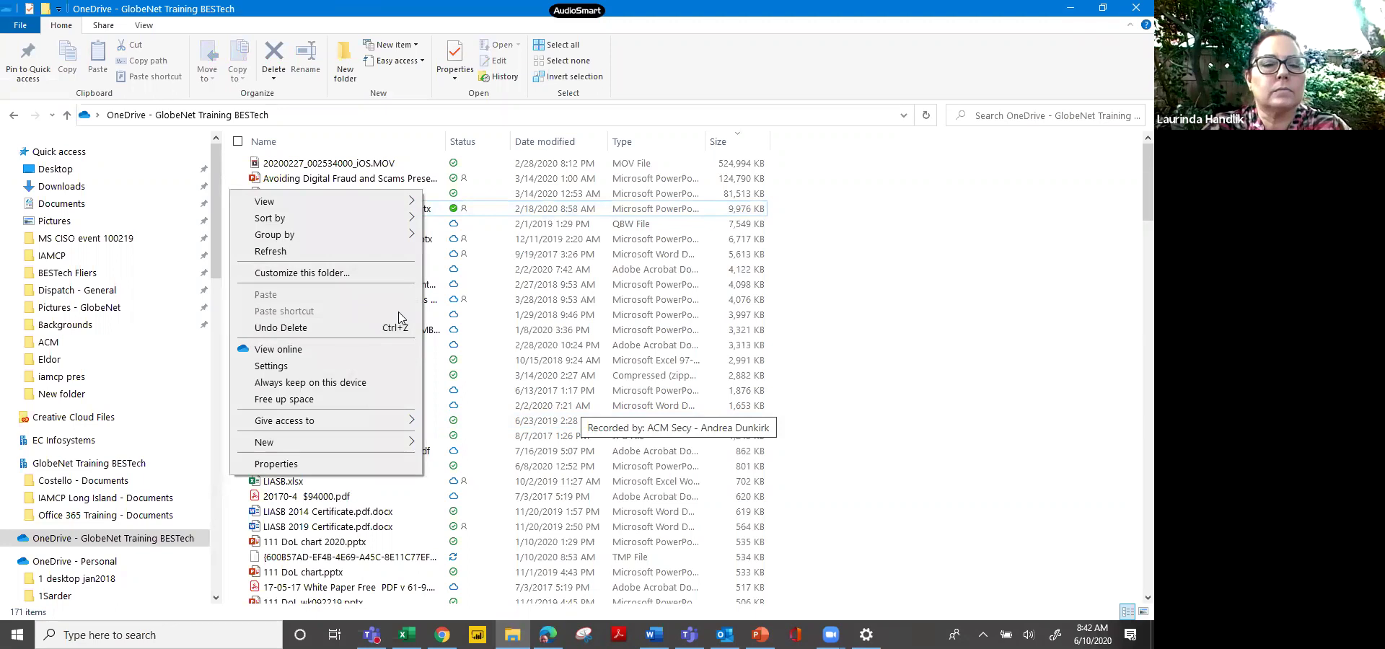
click(295, 353)
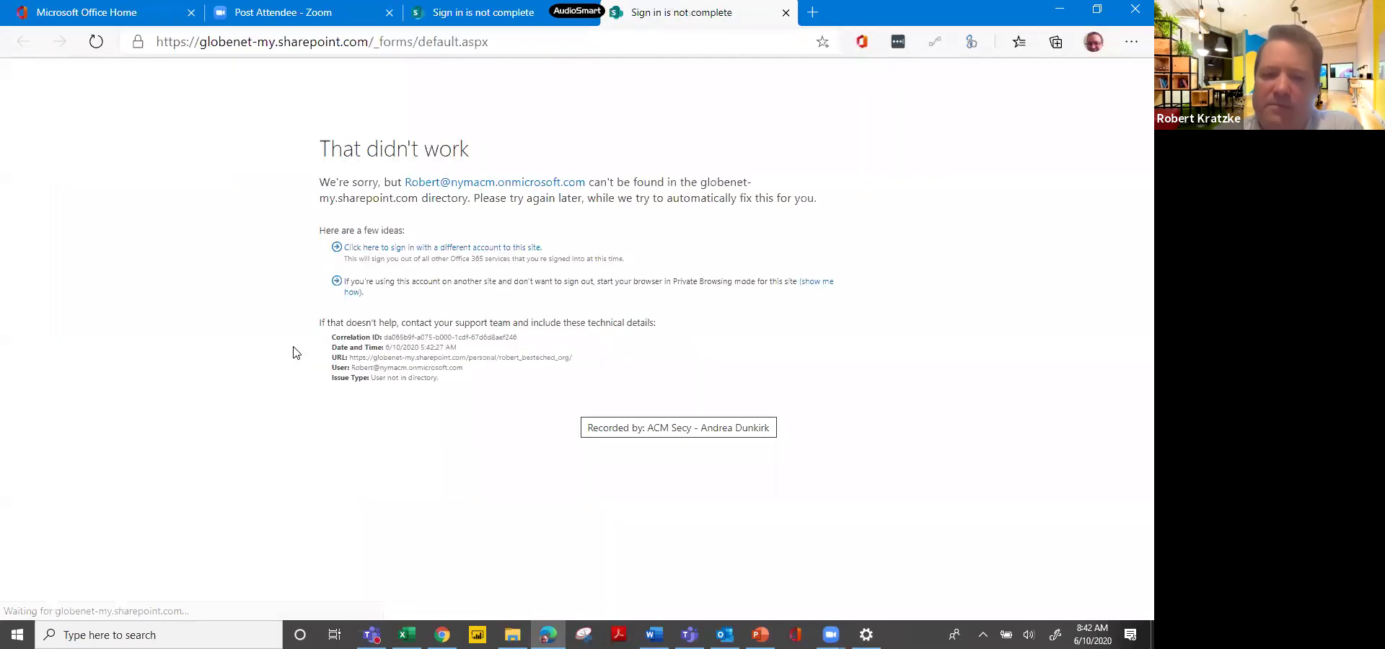
Leave Edge's 'That didn't work' sign-in error and go back to the OneDrive folder in File Explorer.
click(512, 635)
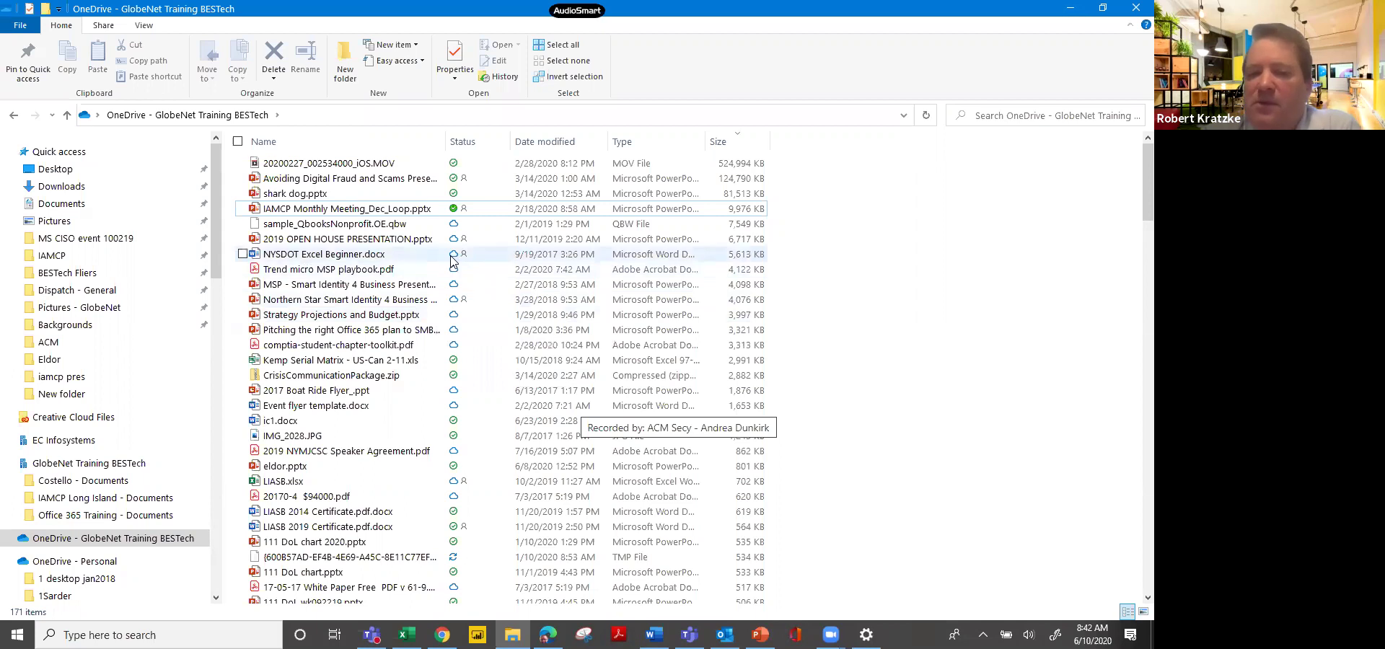
Bring the Office 365 Unleashed for LIASB presentation window to the front in PowerPoint.
mouse_move(452, 261)
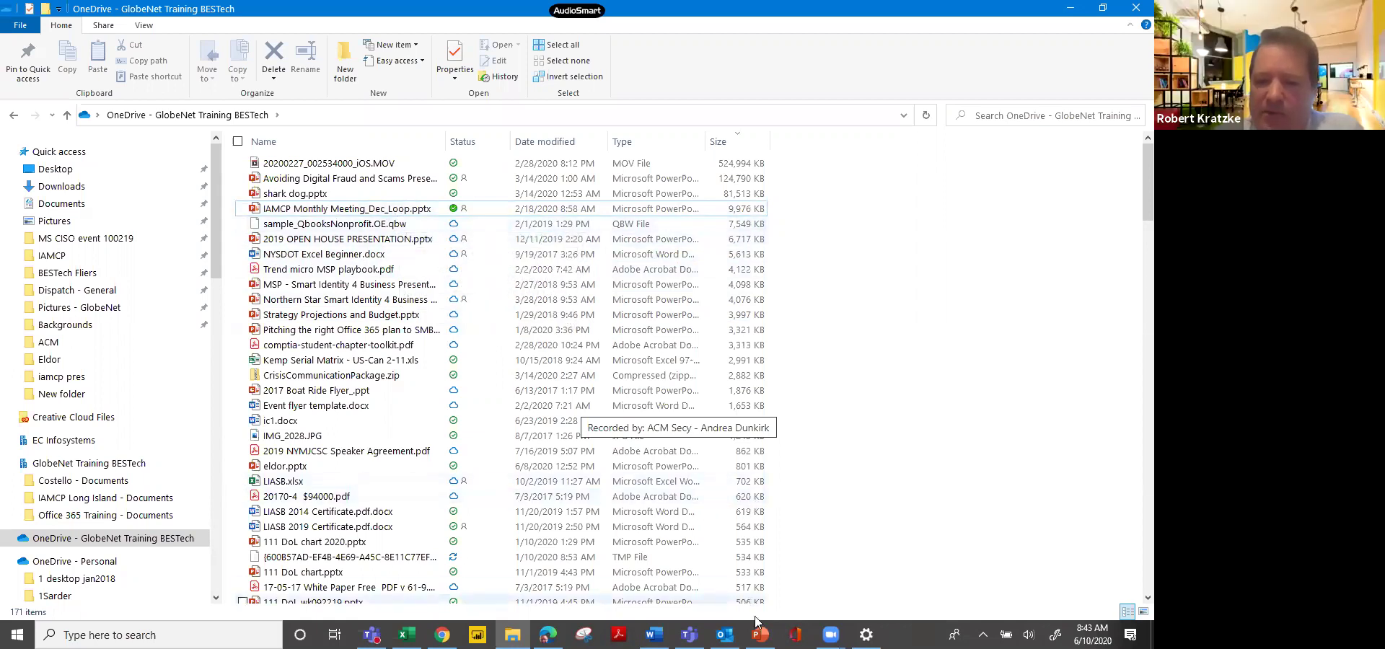
mouse_move(760, 635)
click(760, 573)
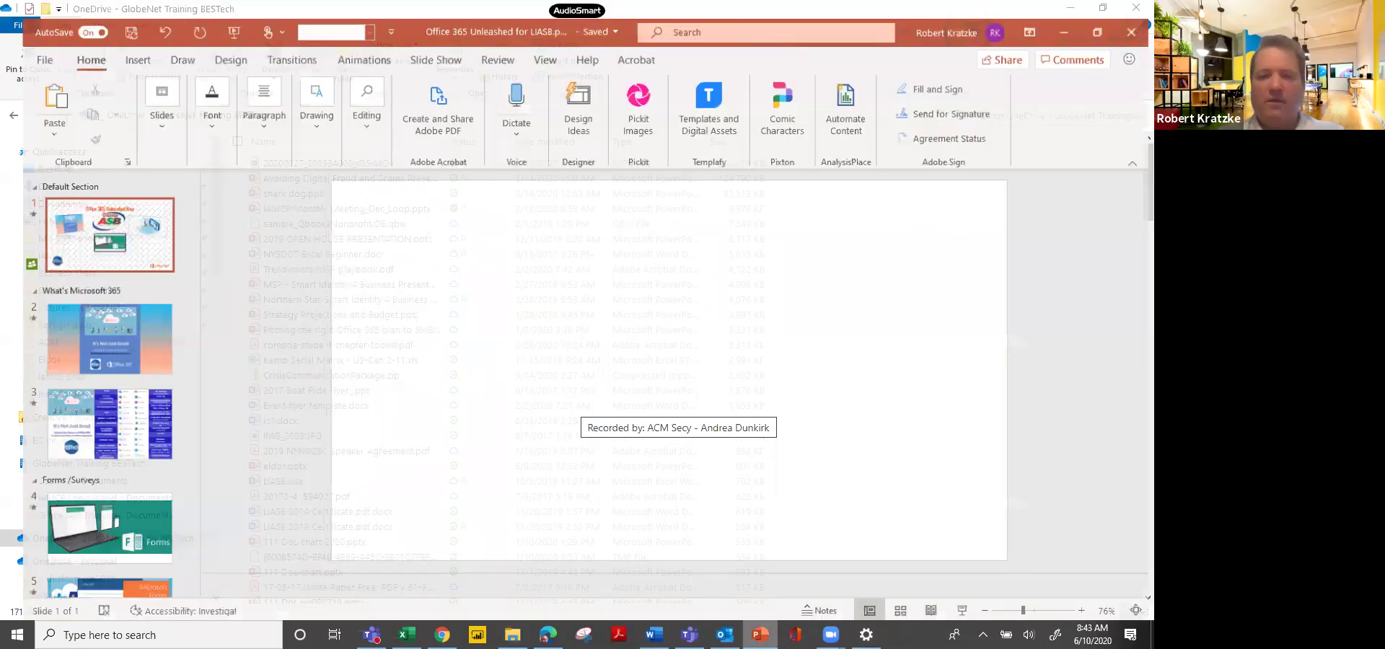
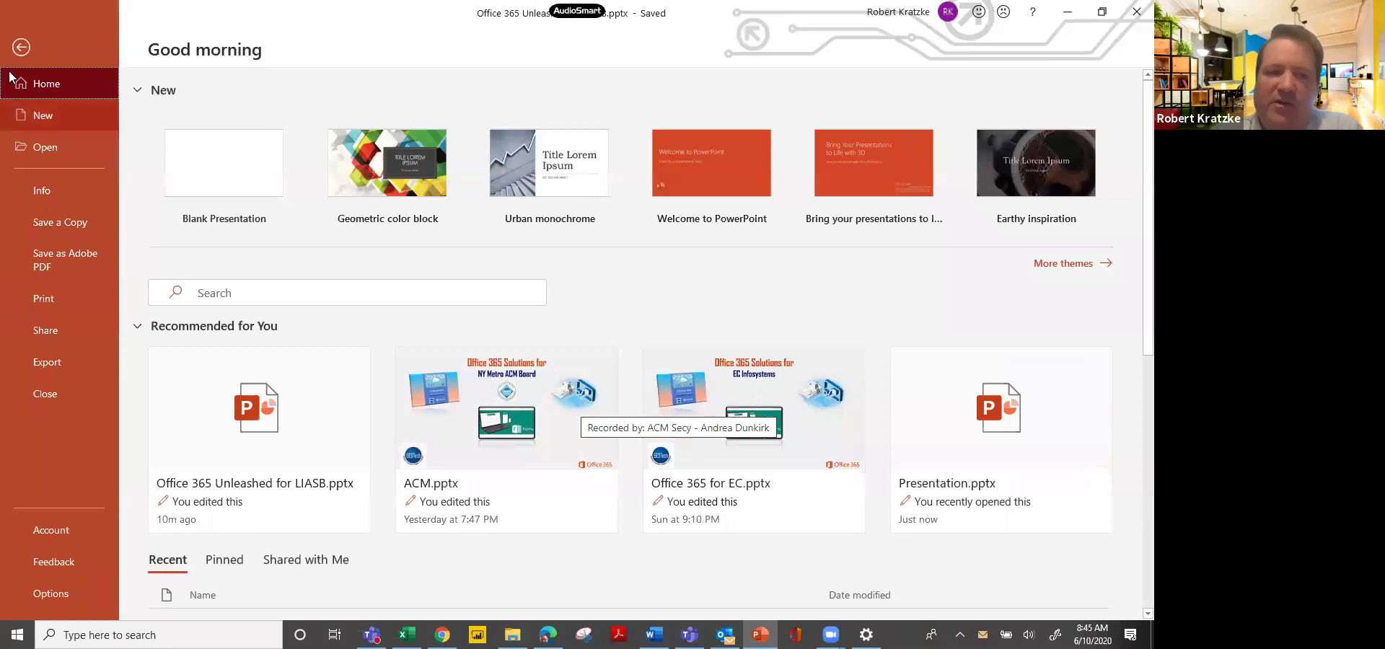
Leave the File backstage and bring up the presentation's Send Link sharing dialog.
click(21, 57)
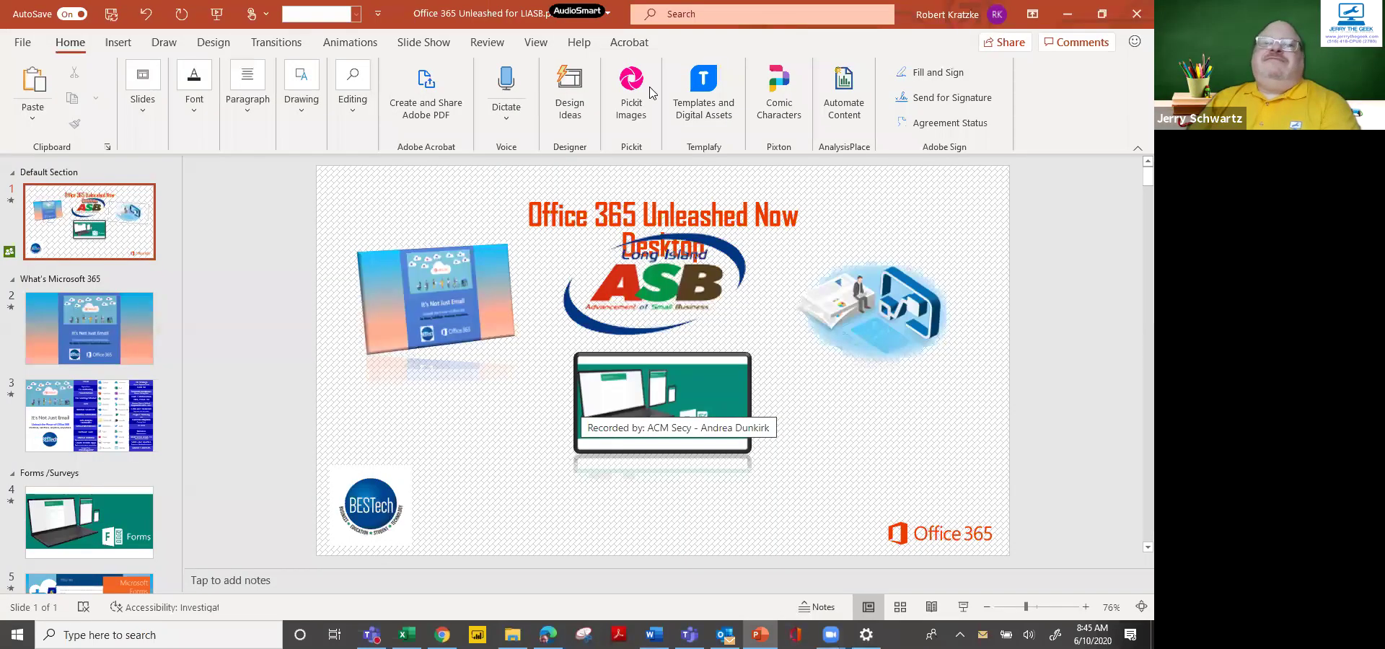
click(1007, 46)
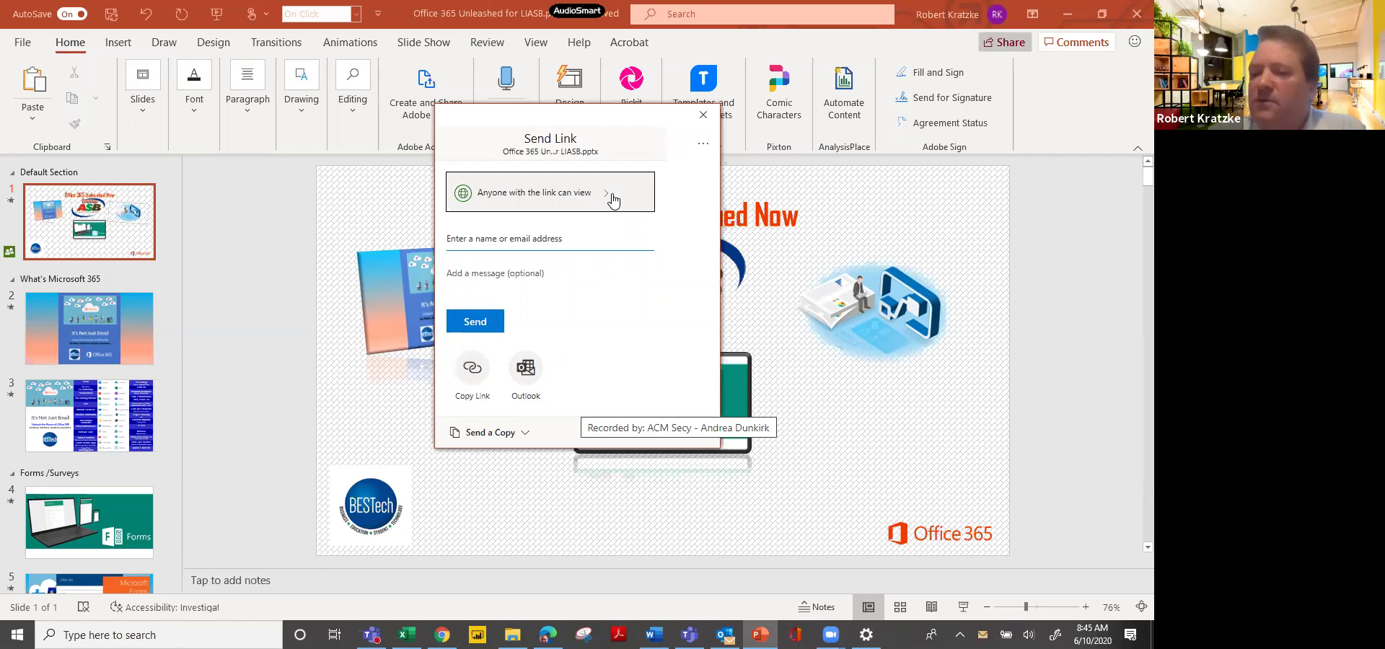
Set the share link to Specific people with Allow editing ticked, and apply it.
click(612, 200)
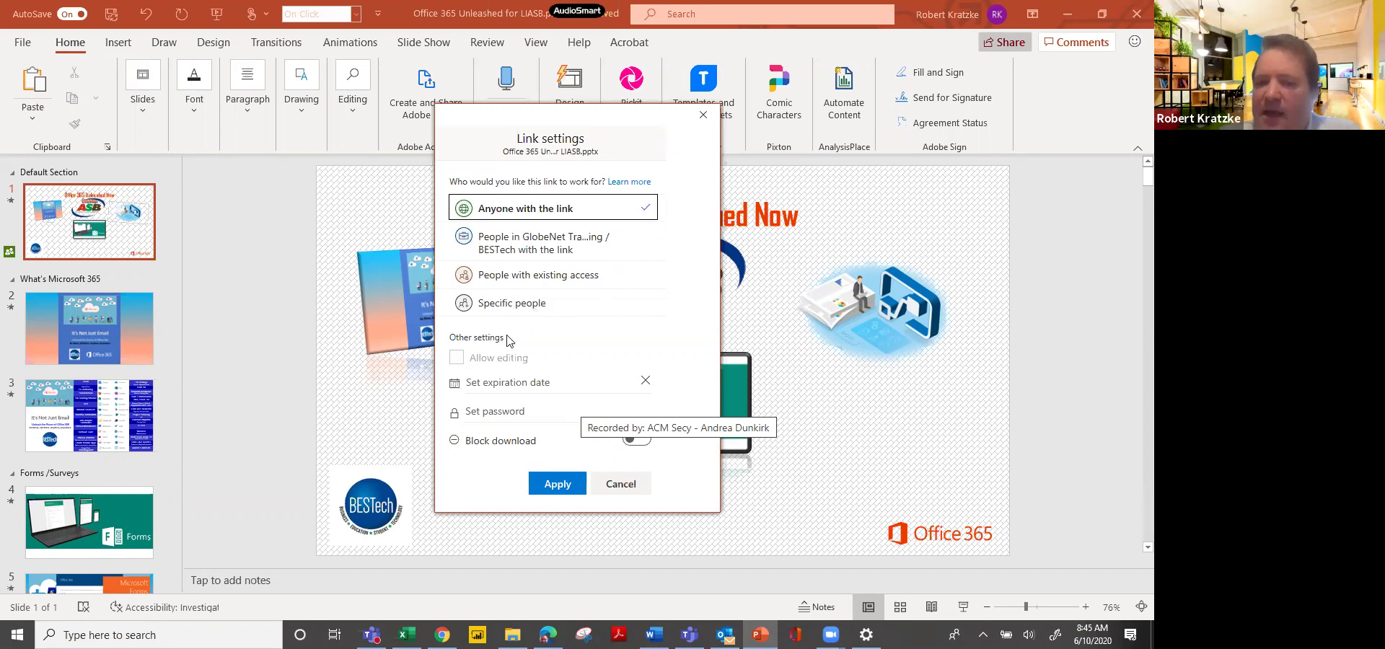
click(462, 359)
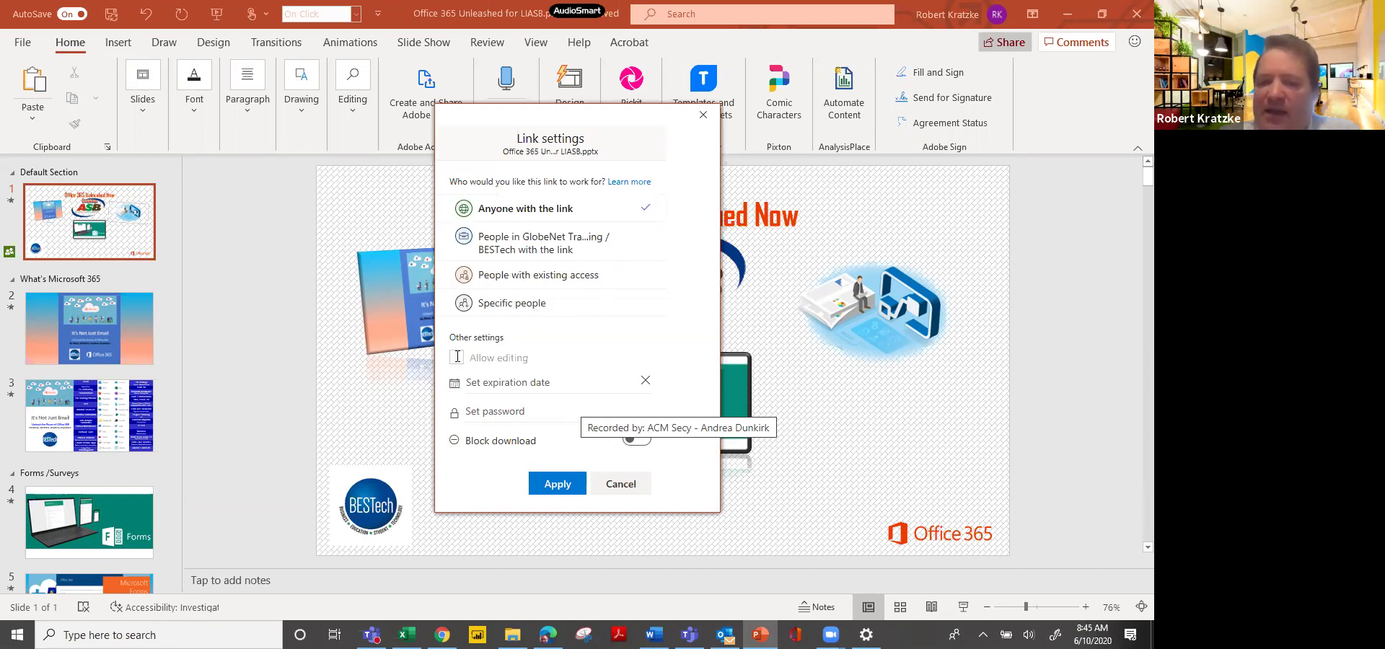
click(546, 311)
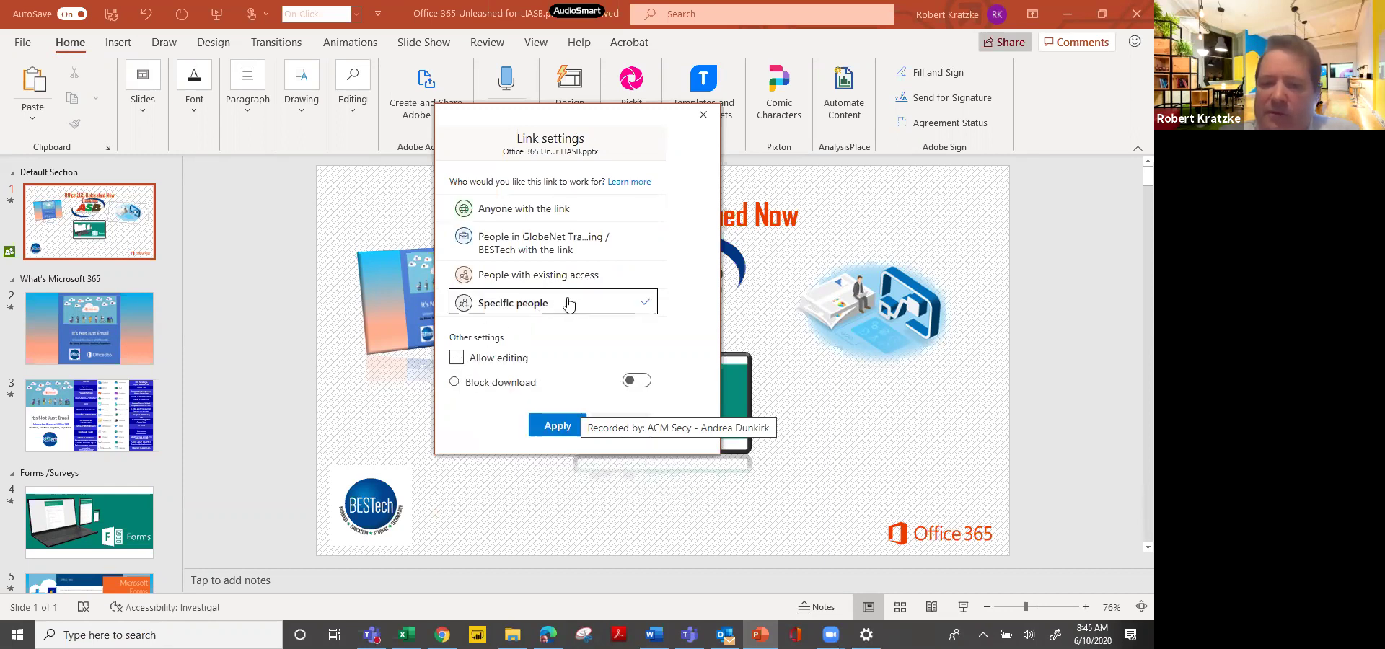
click(469, 361)
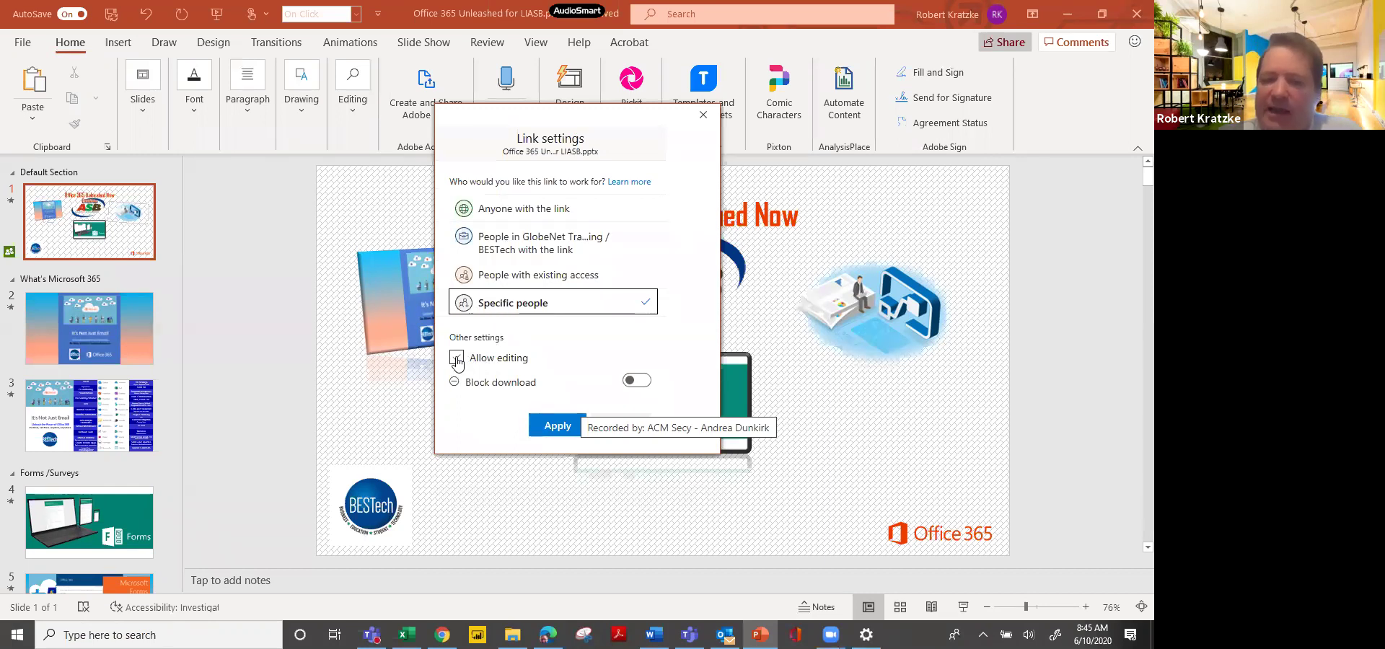
click(457, 360)
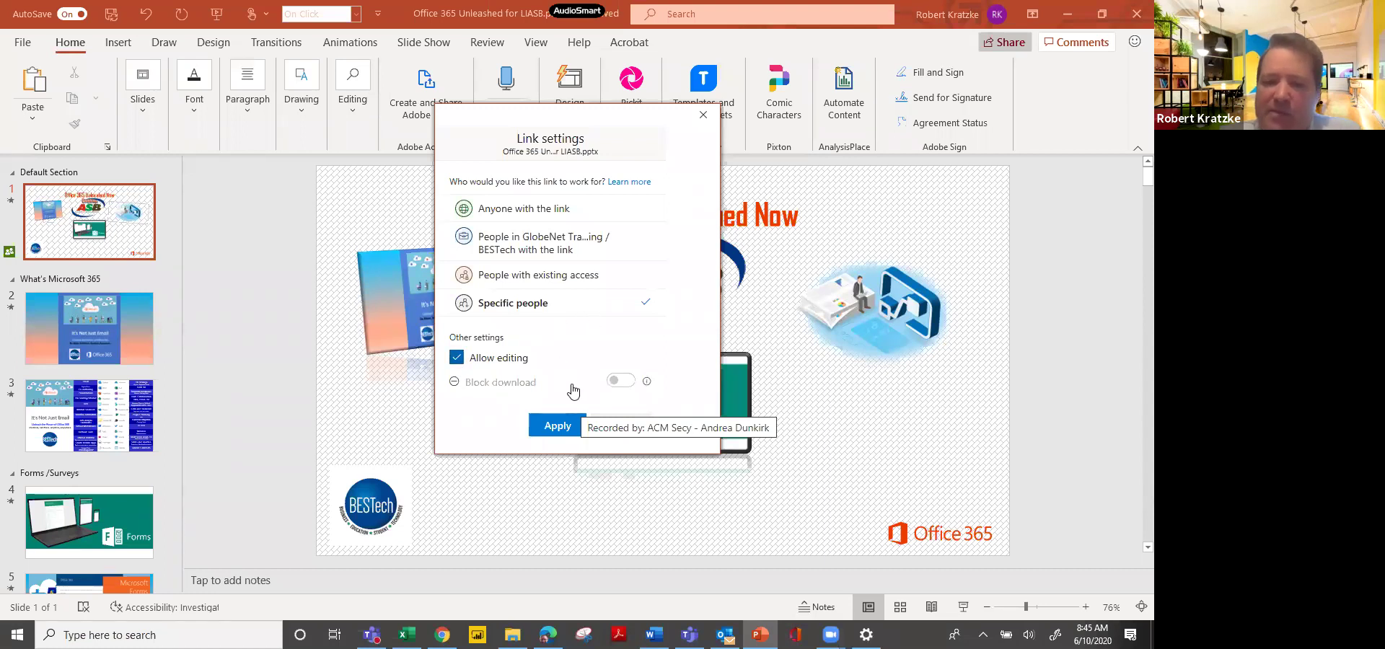
click(567, 426)
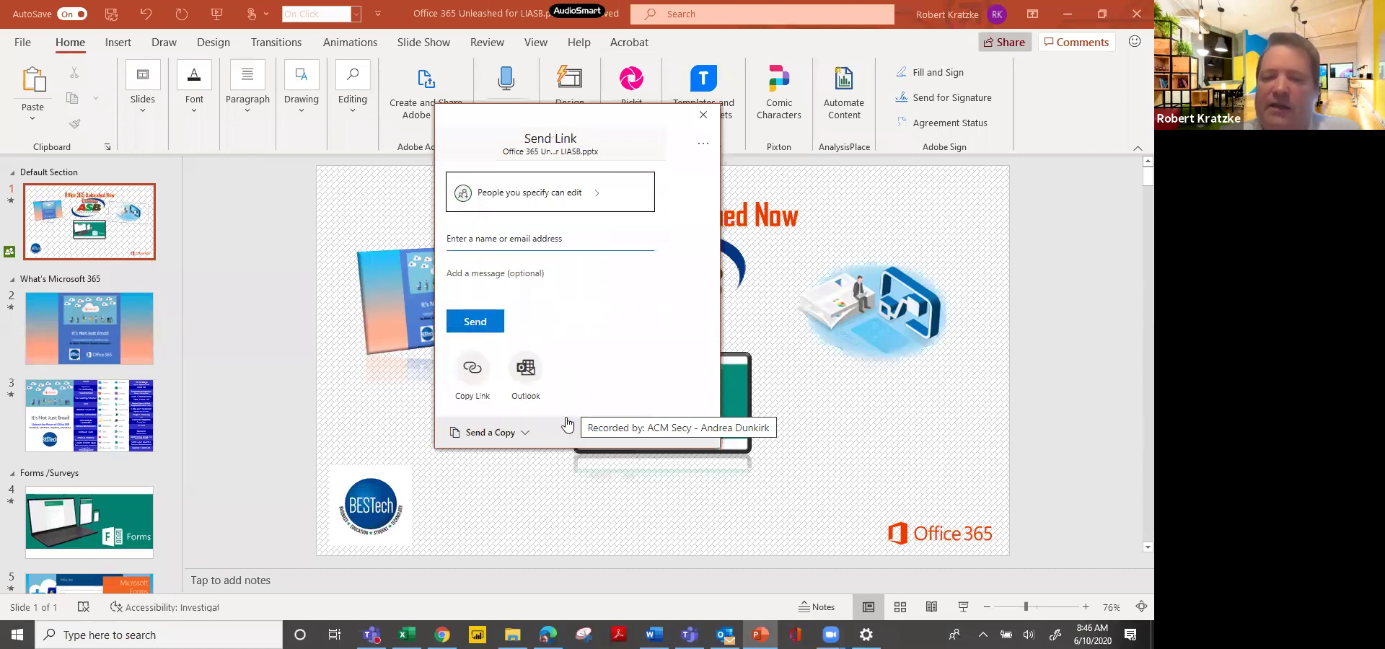
Add the suggested colleague as link recipient and pass the edit link to a new Outlook email.
click(564, 243)
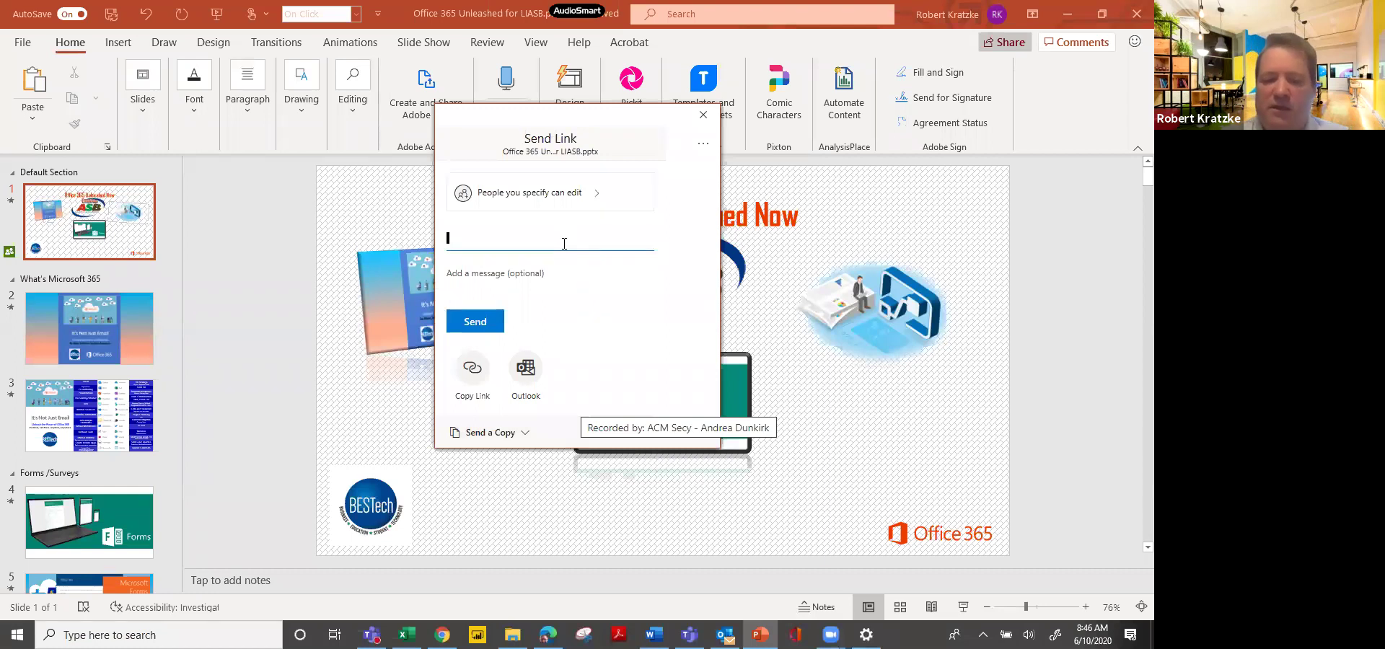
text(jerry)
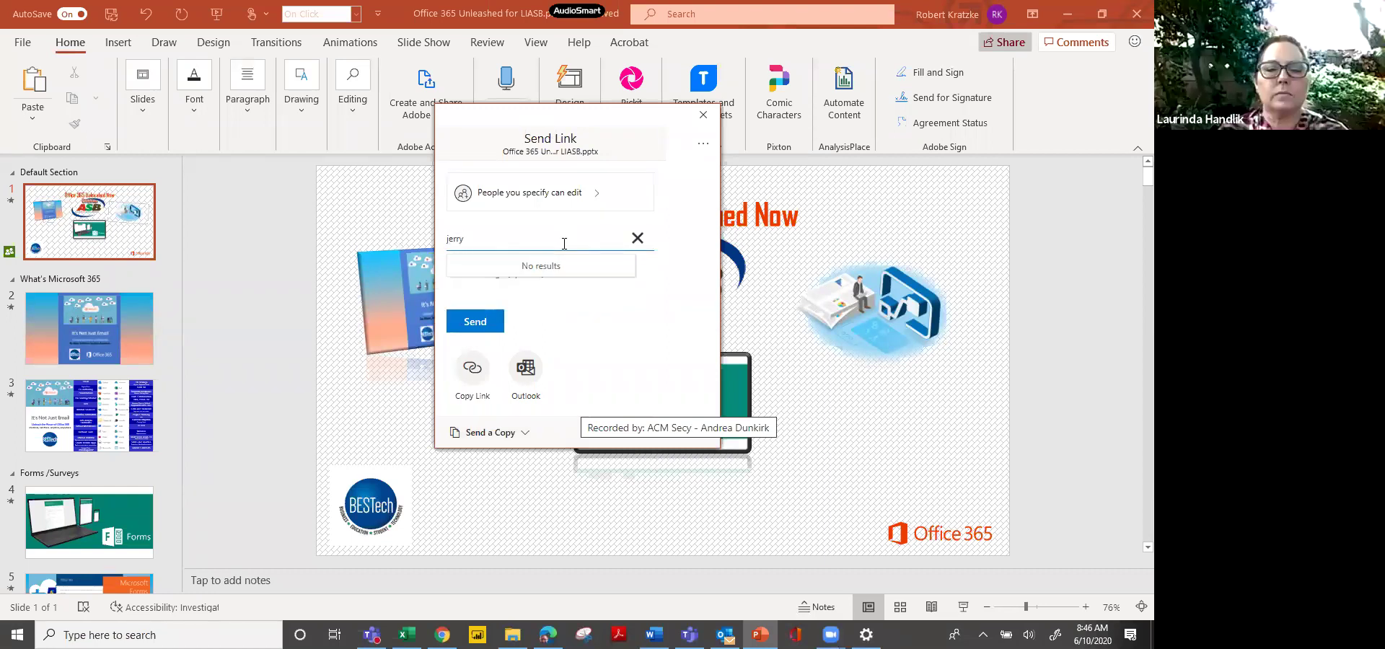
key(BackSpace)
key(BackSpace)
key(BackSpace)
key(BackSpace)
key(BackSpace)
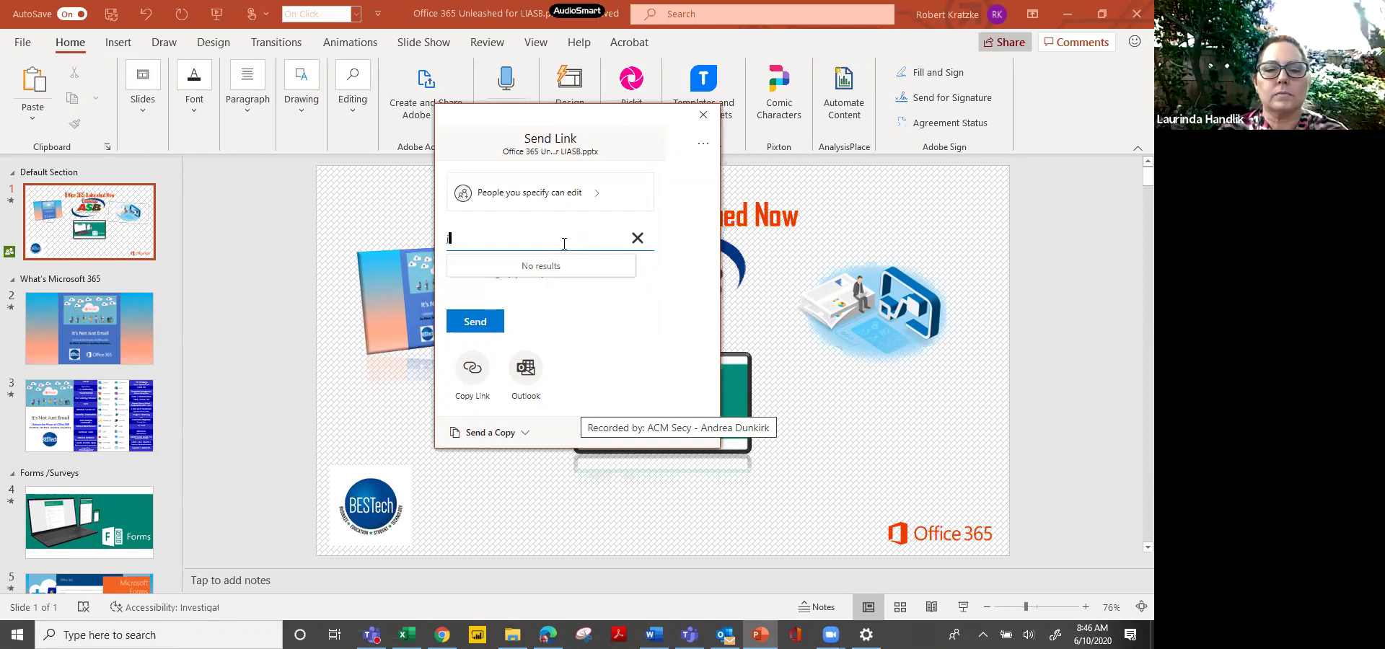
text(ro)
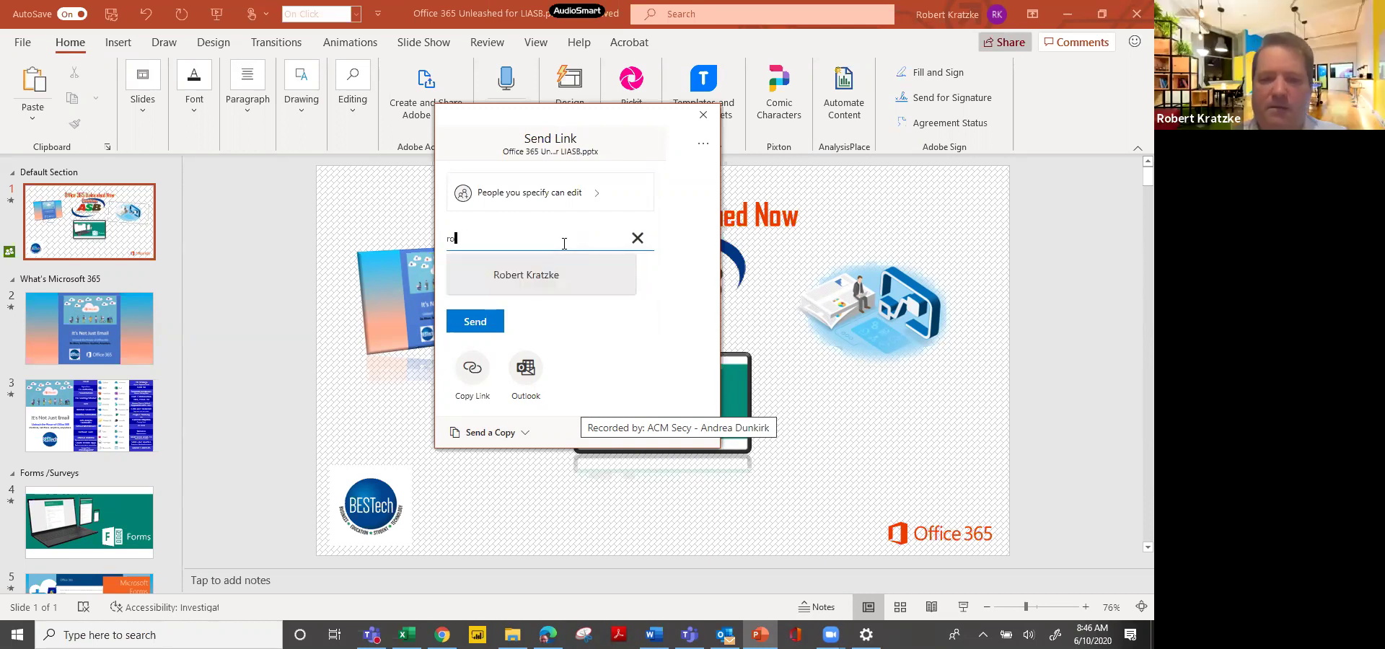
click(539, 281)
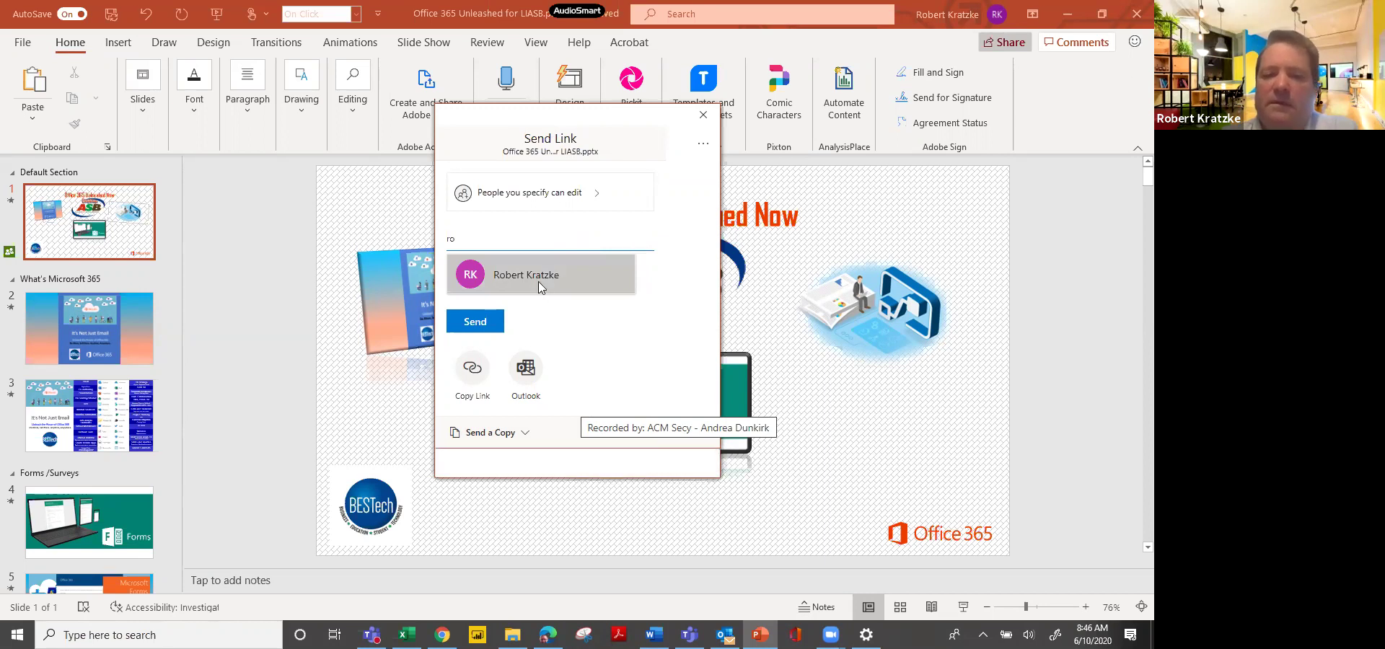
click(522, 303)
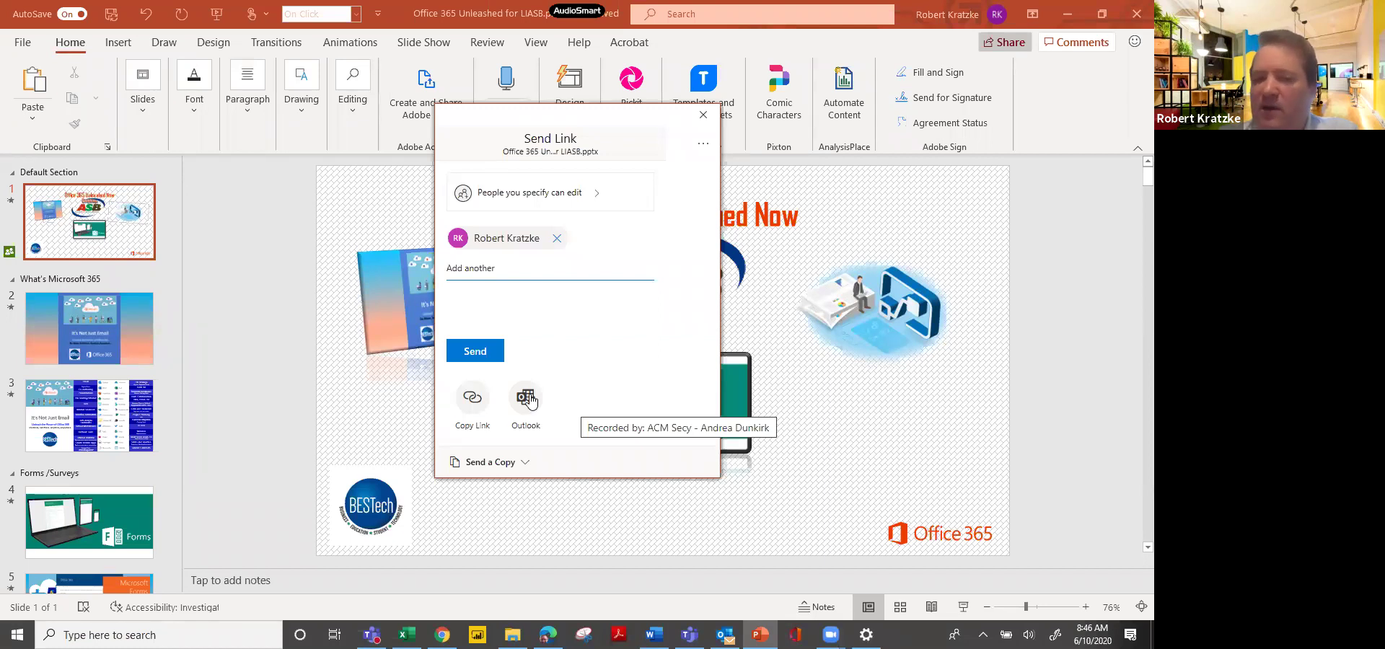
click(529, 397)
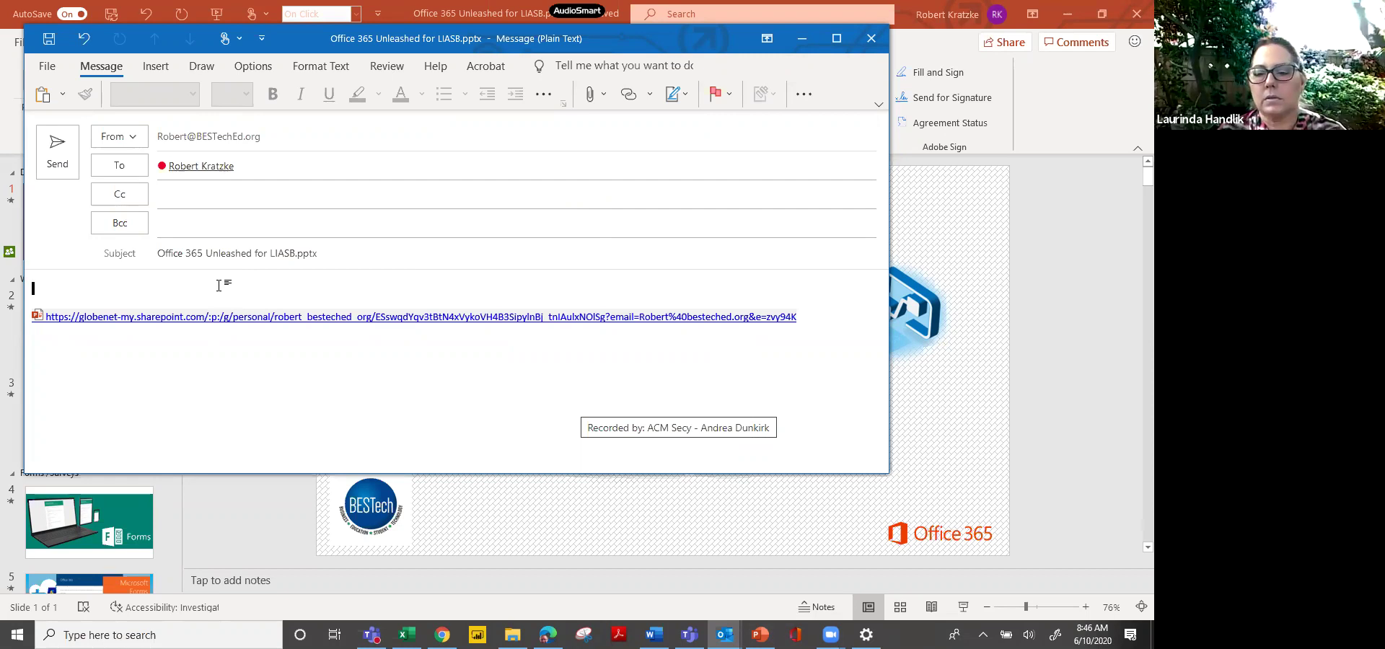
Maximize the share-link draft and open View Templates from the More commands add-in list.
click(836, 38)
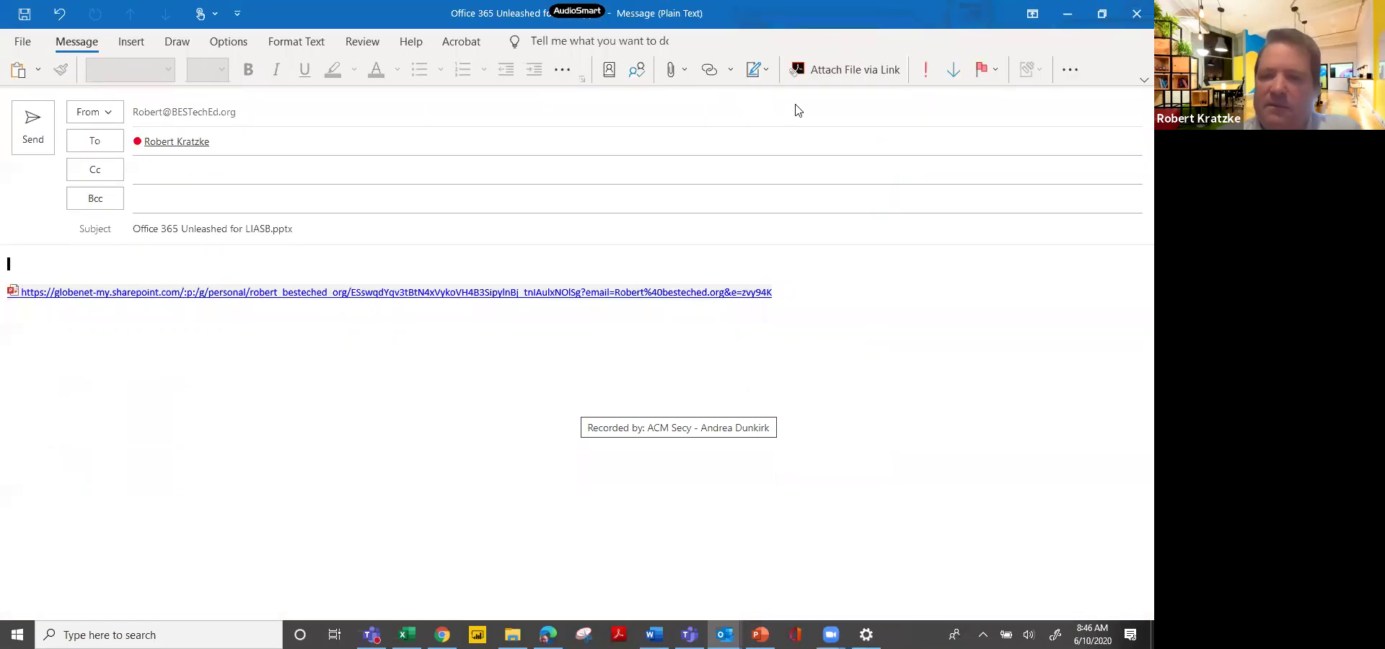
click(1069, 72)
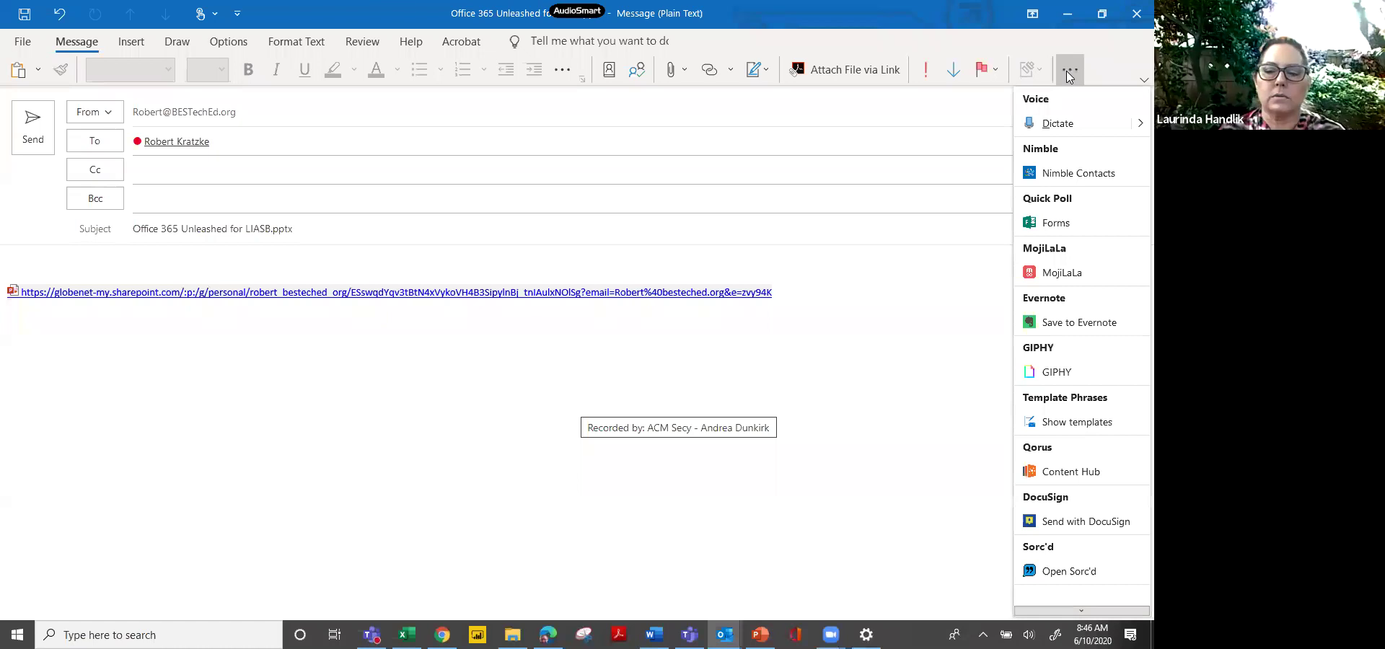
key(Down)
key(Down)
key(Down)
key(Down)
key(Down)
key(Down)
key(Down)
key(Down)
key(Down)
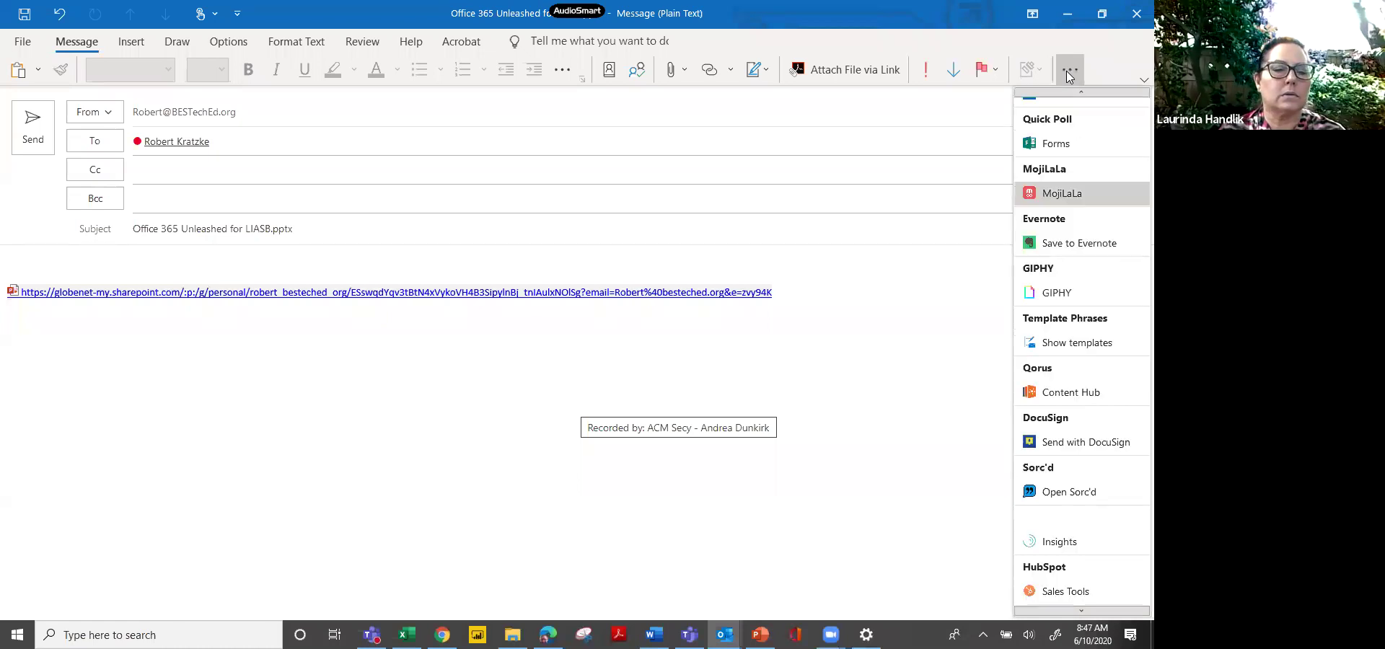
key(Up)
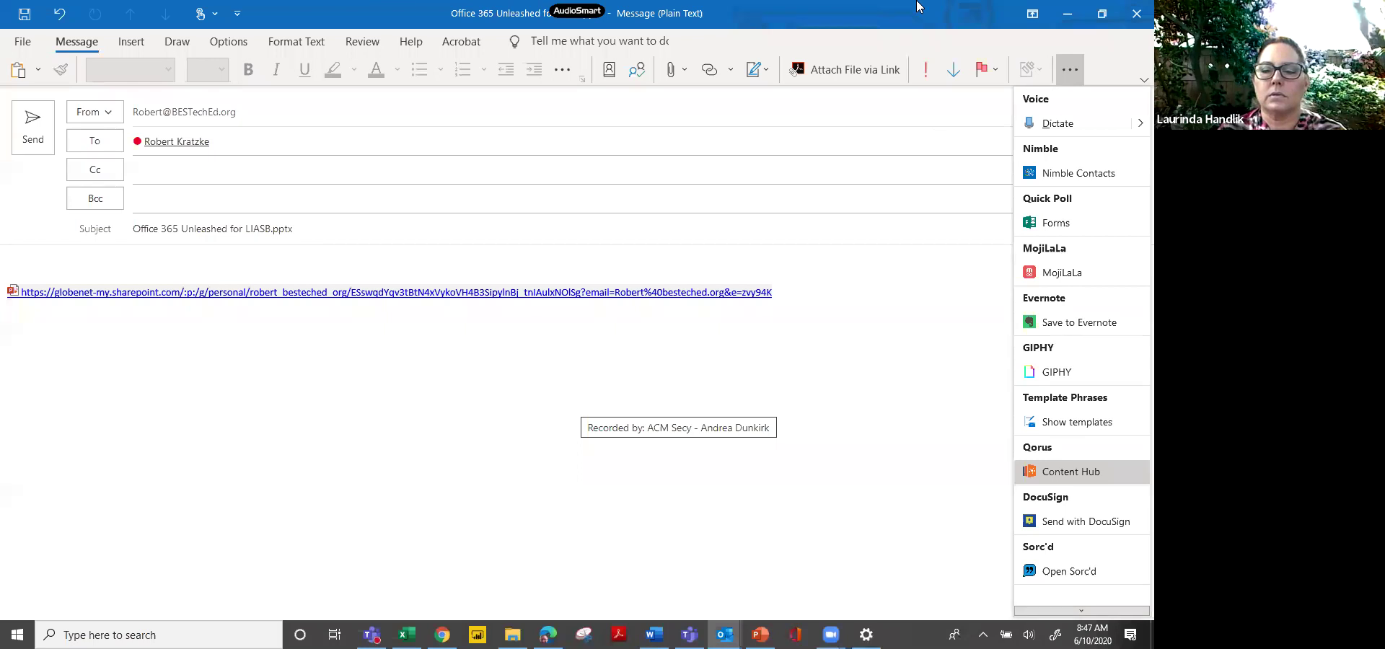
click(919, 7)
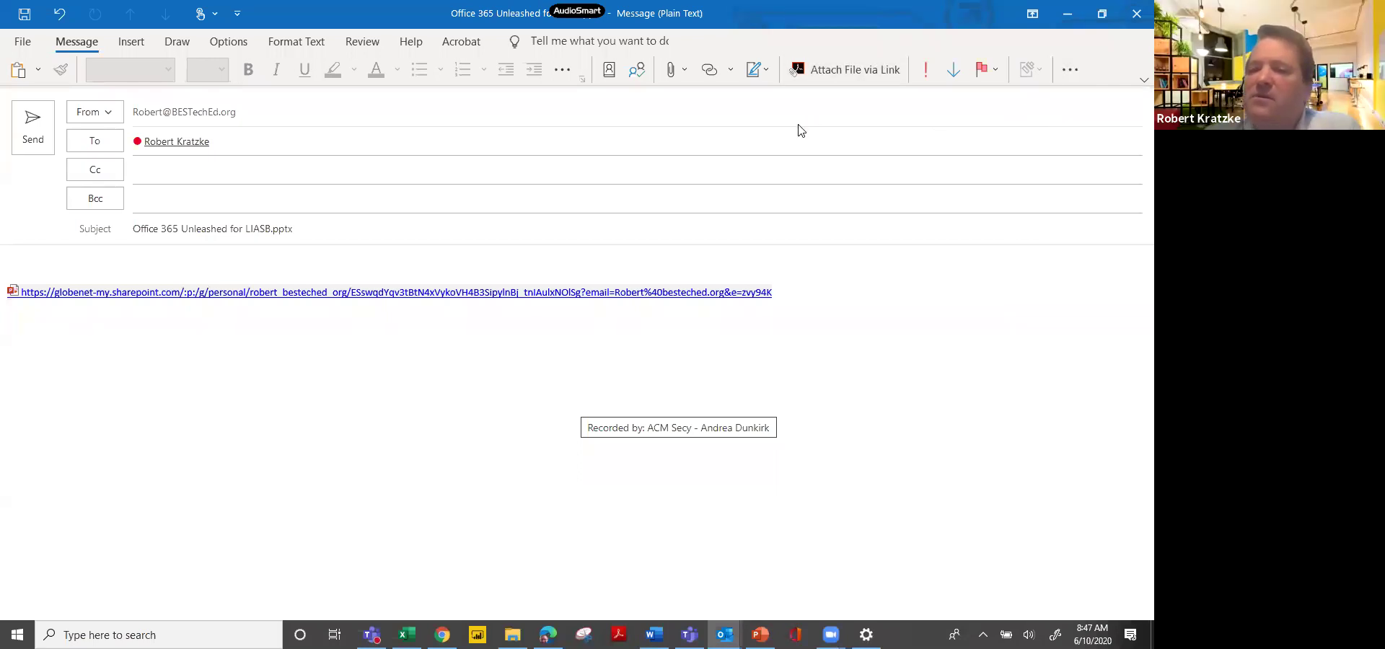
click(1071, 70)
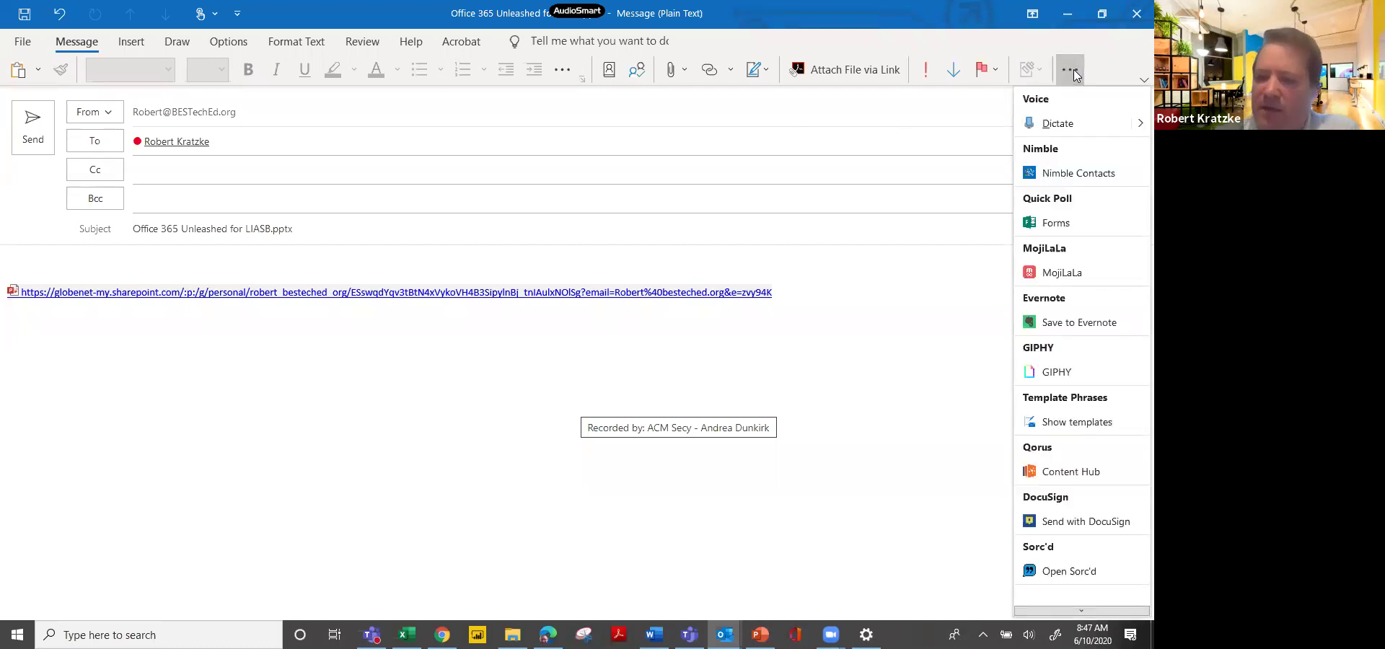
scroll(1120, 448, down, 3)
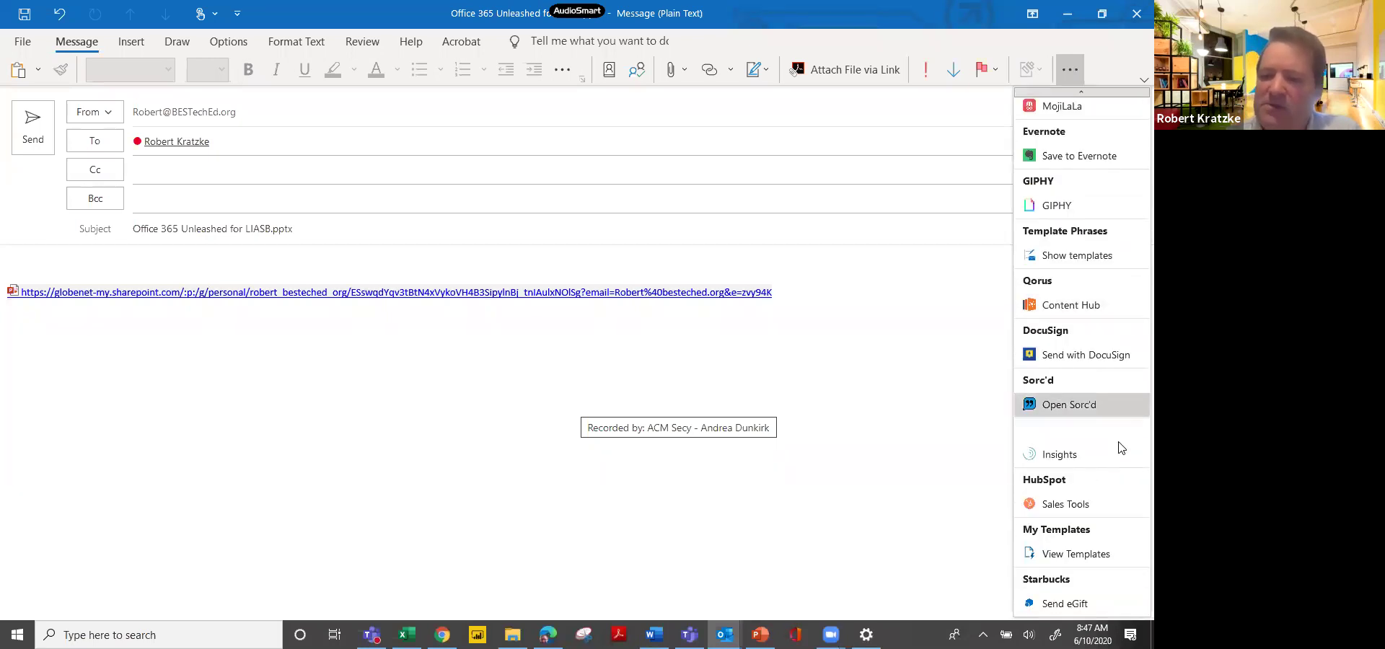
click(1076, 554)
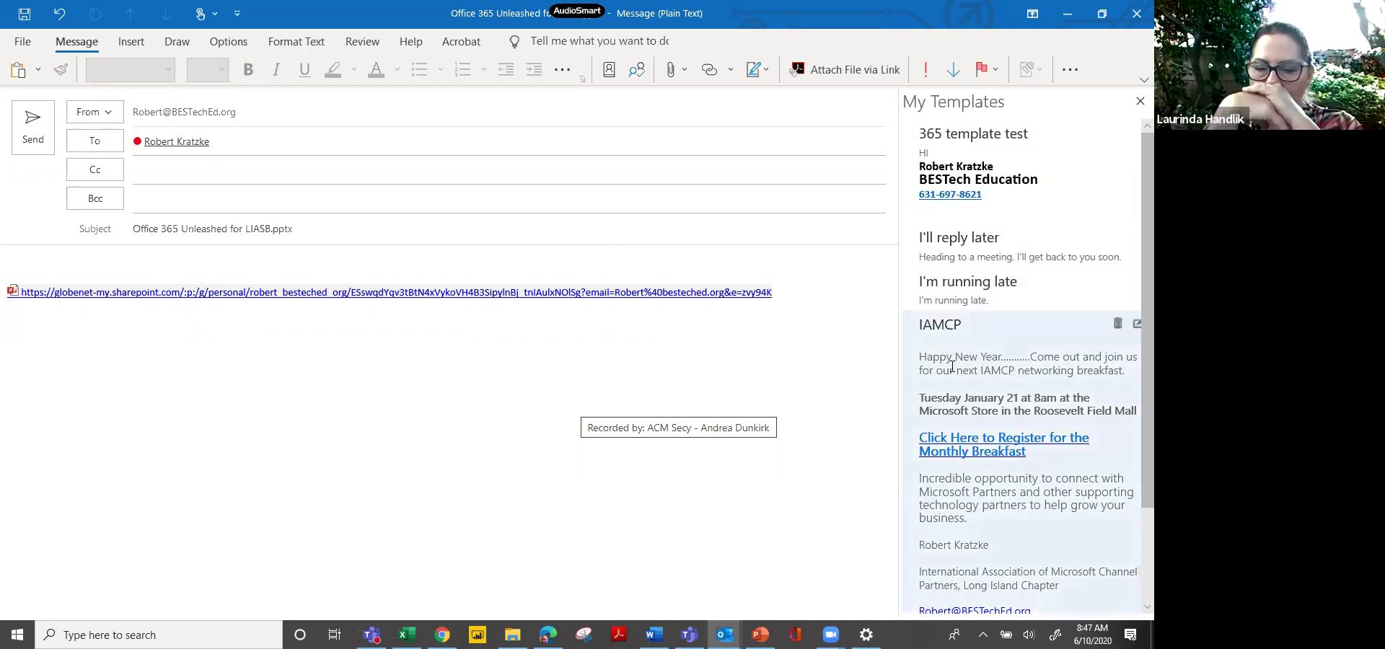
click(953, 366)
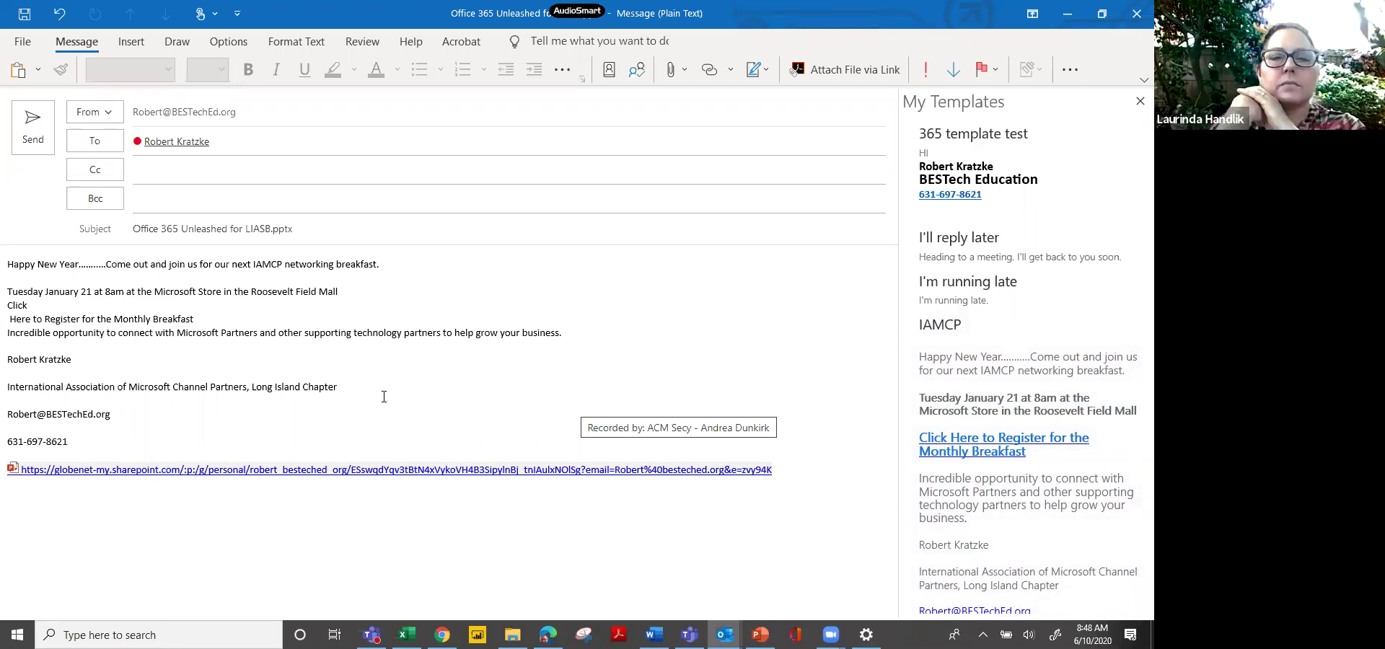
click(151, 438)
drag(8, 264, 105, 347)
drag(128, 400, 140, 447)
key(Delete)
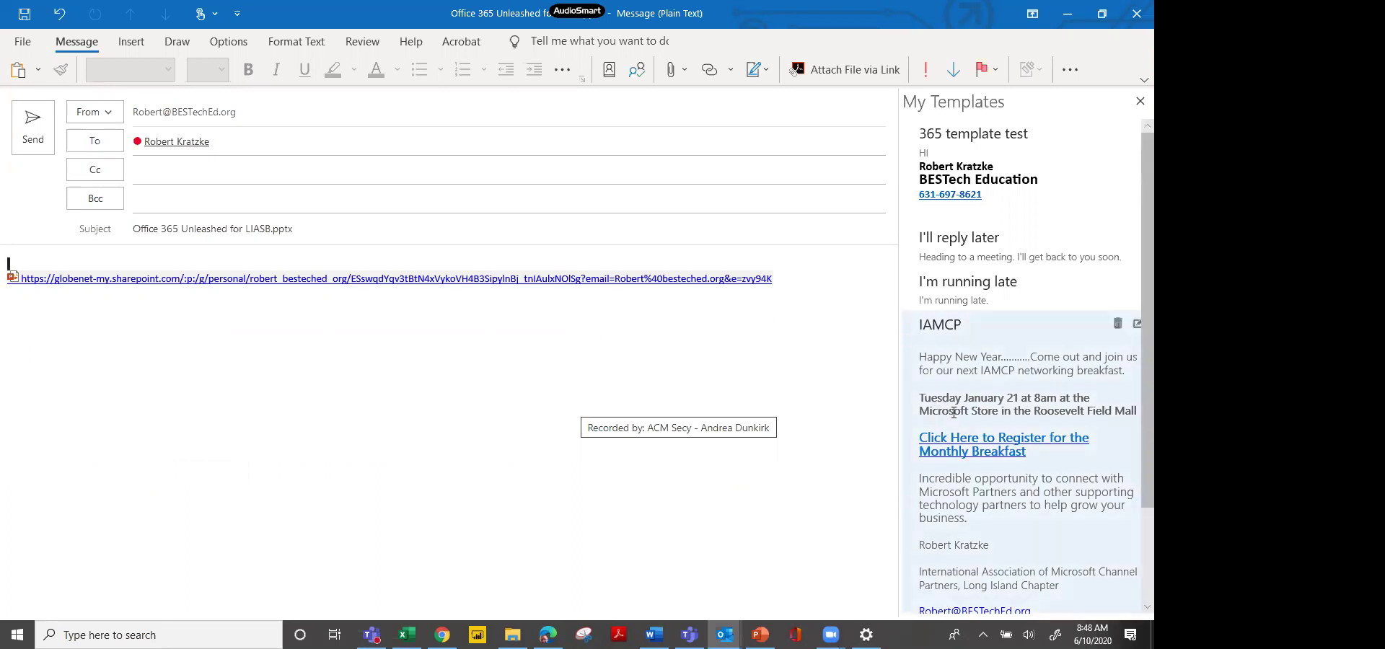
scroll(954, 413, down, 3)
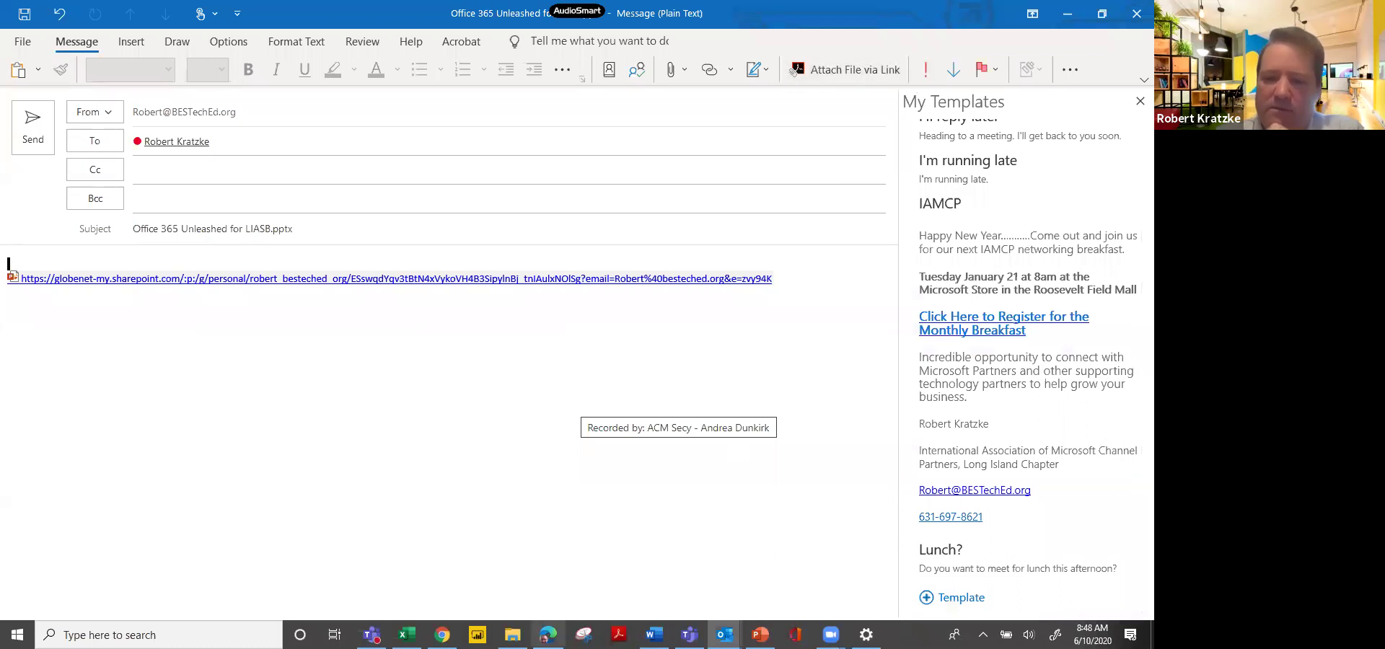
Switch to Chrome and open Outlook mail from the Microsoft Office home page.
click(442, 635)
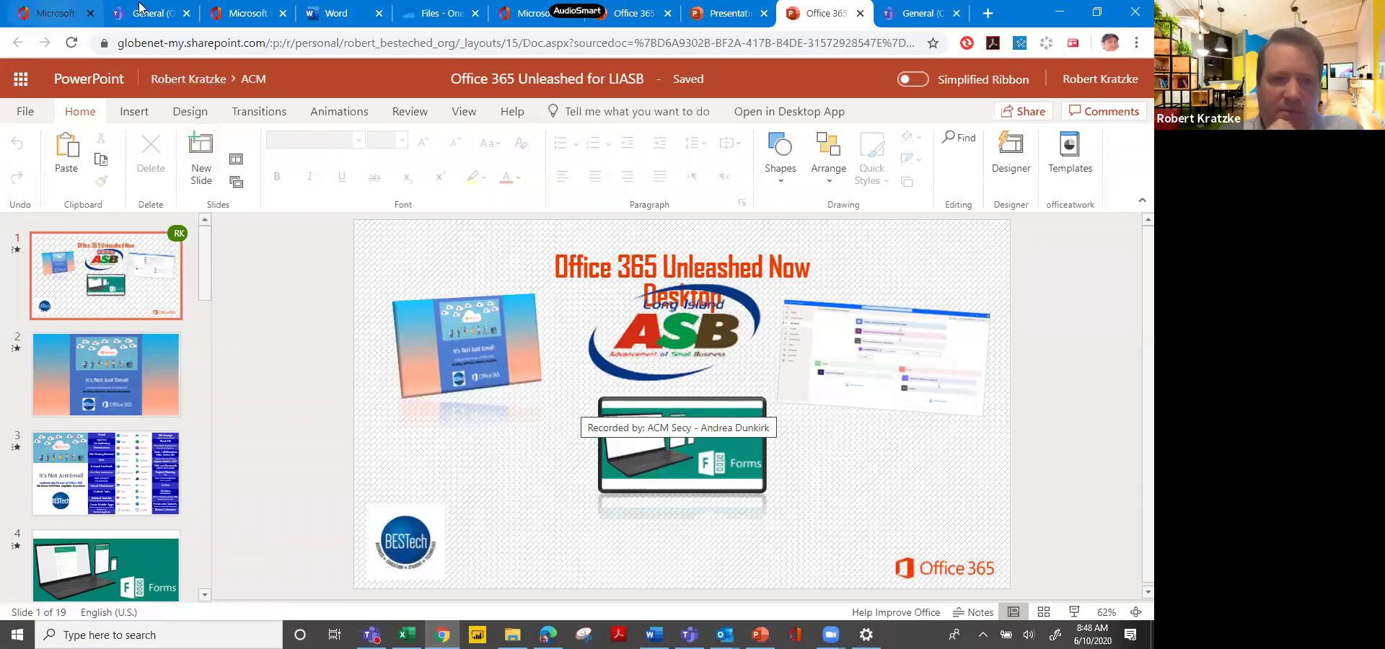
click(231, 22)
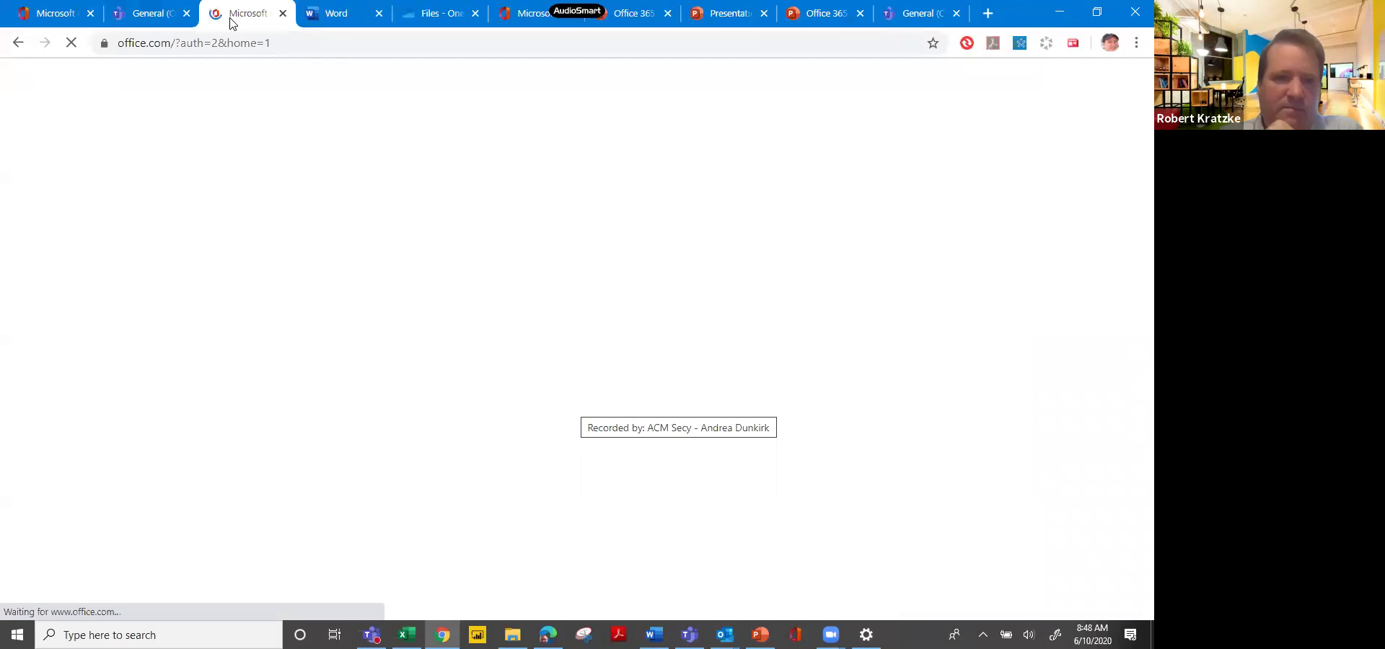
click(231, 206)
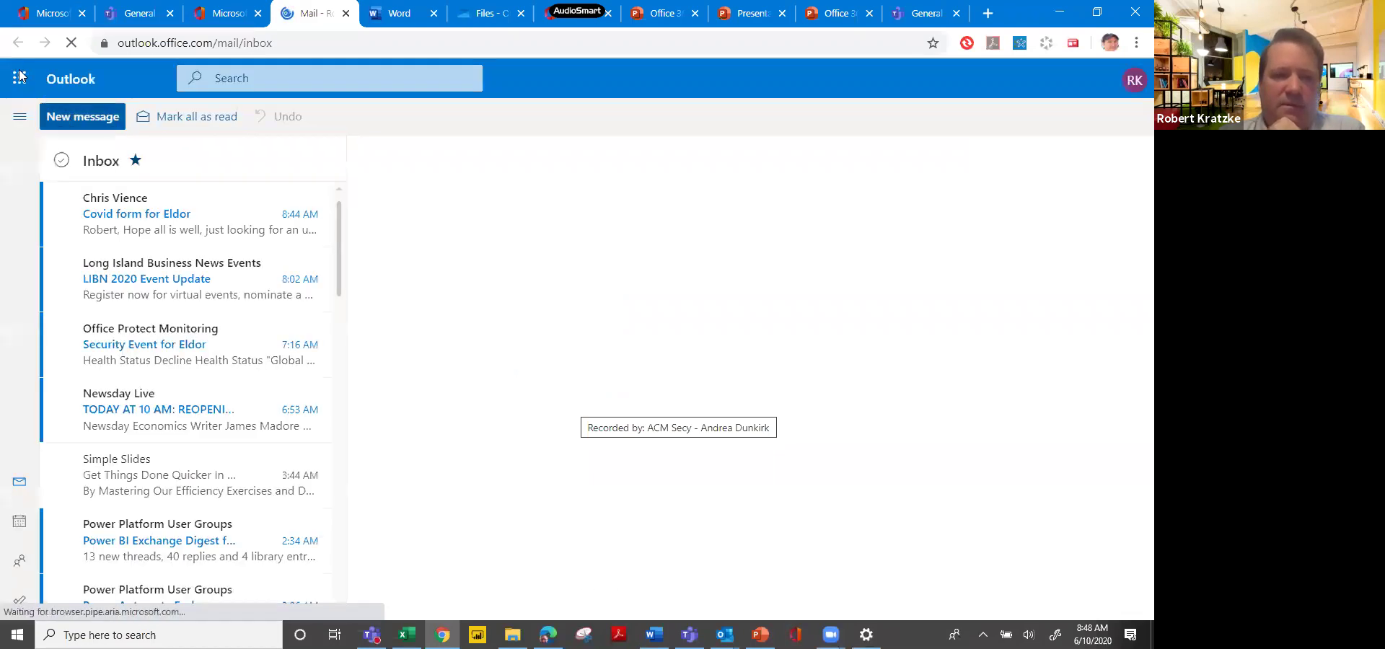
Start a blank new message and open My Templates from its more-options list.
click(96, 116)
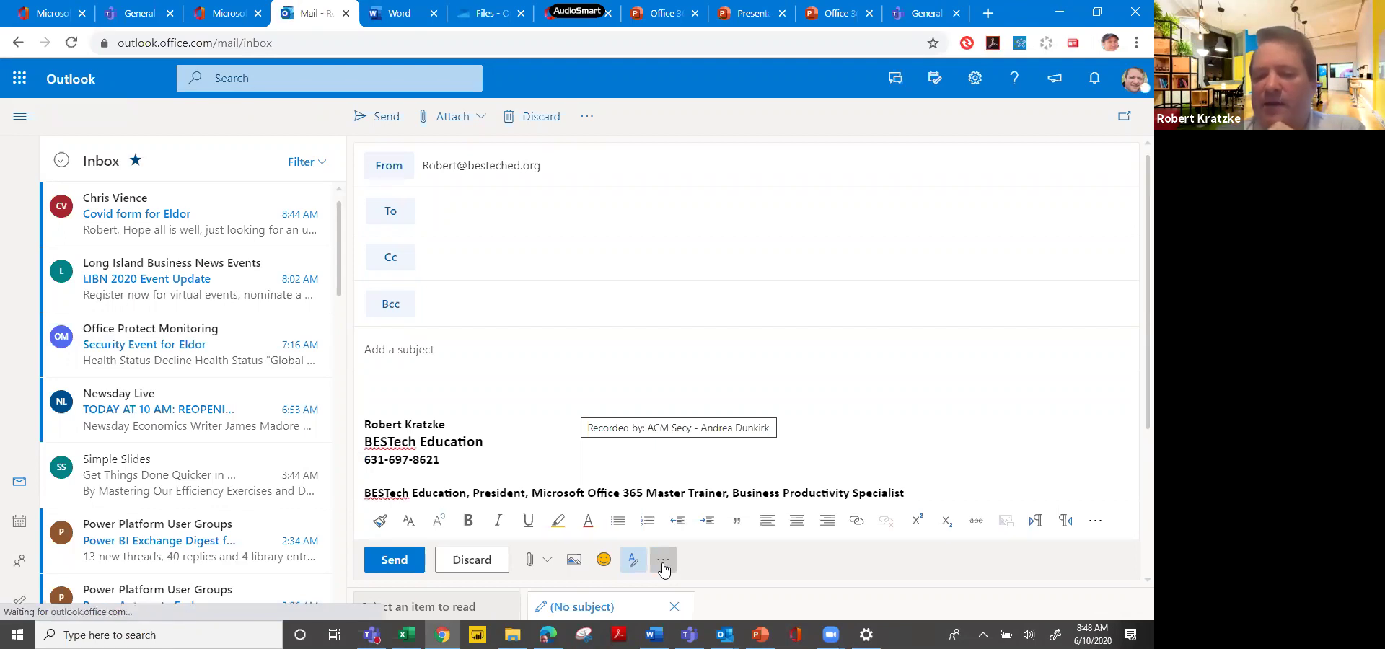
click(663, 567)
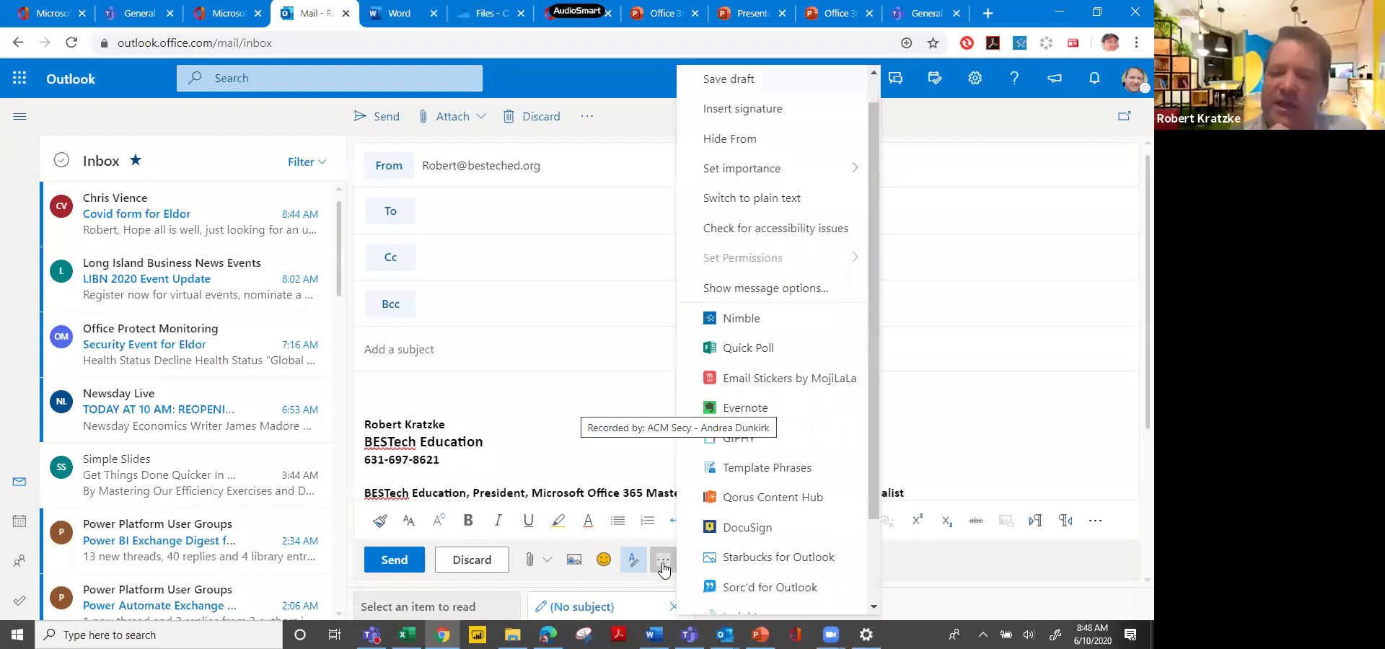
scroll(664, 569, down, 2)
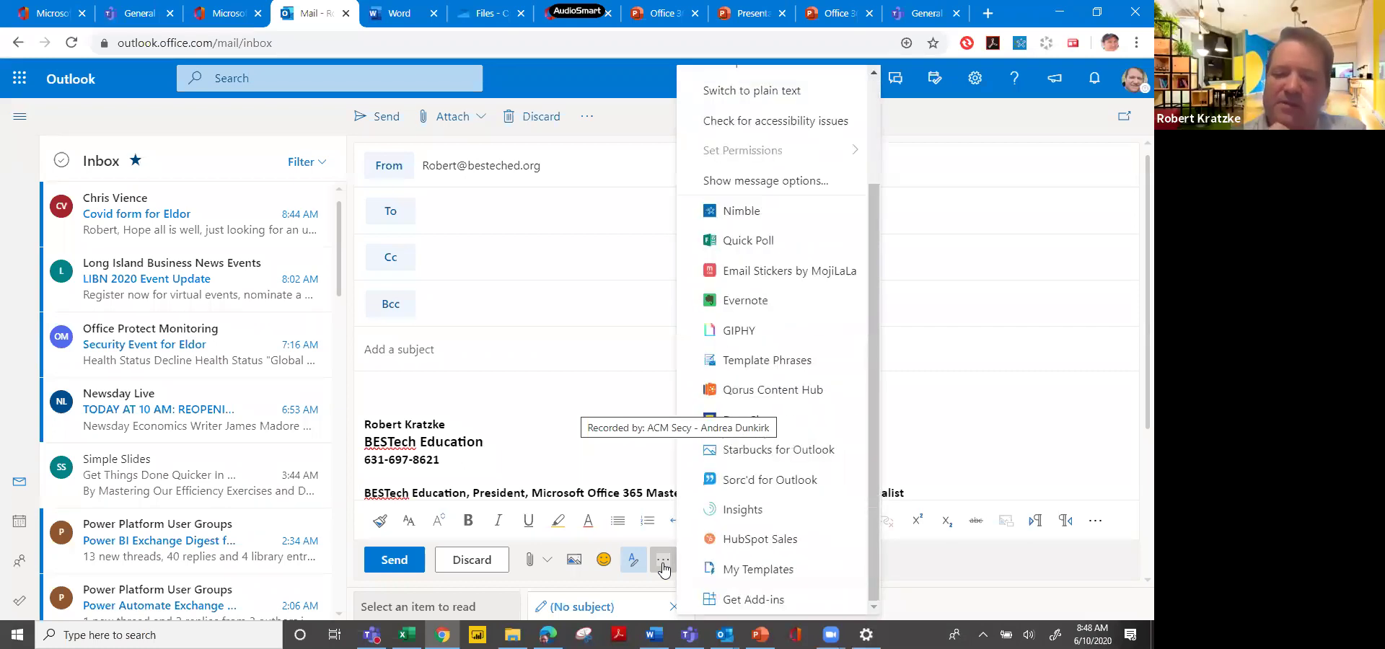
click(758, 569)
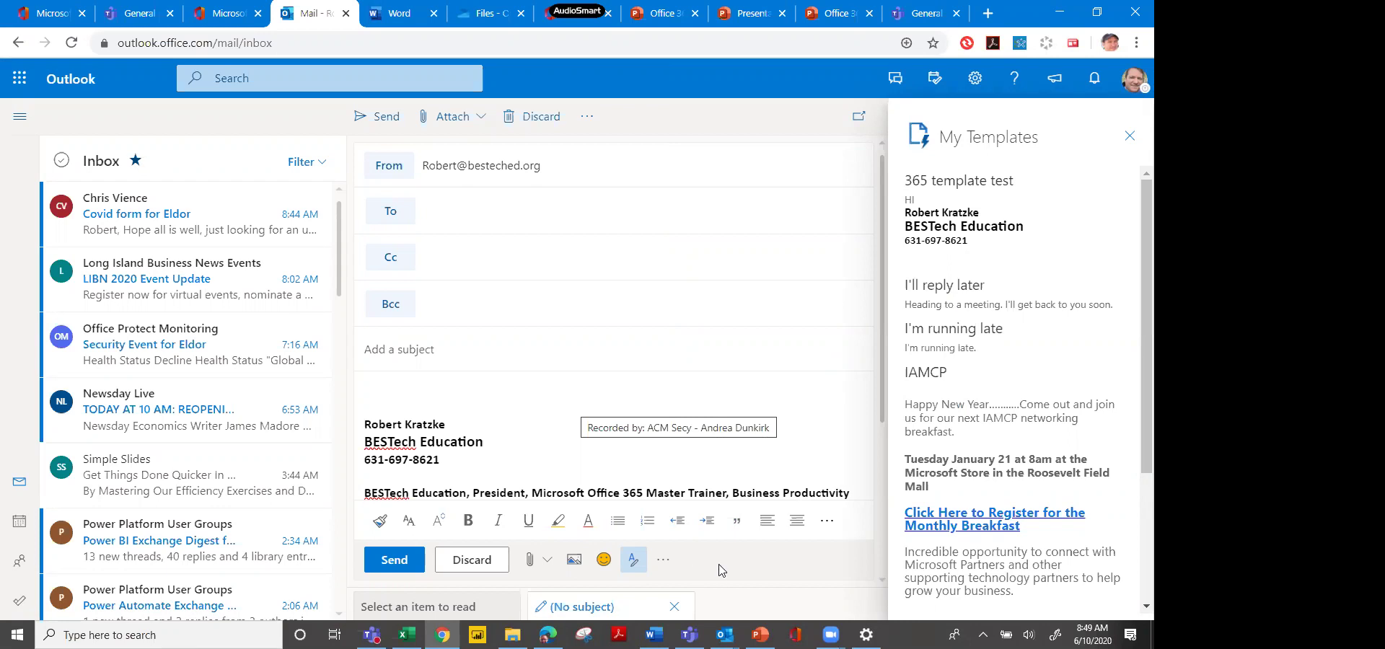
Reopen the new message's options list and scroll to its bottom to reveal Get Add-ins.
click(671, 564)
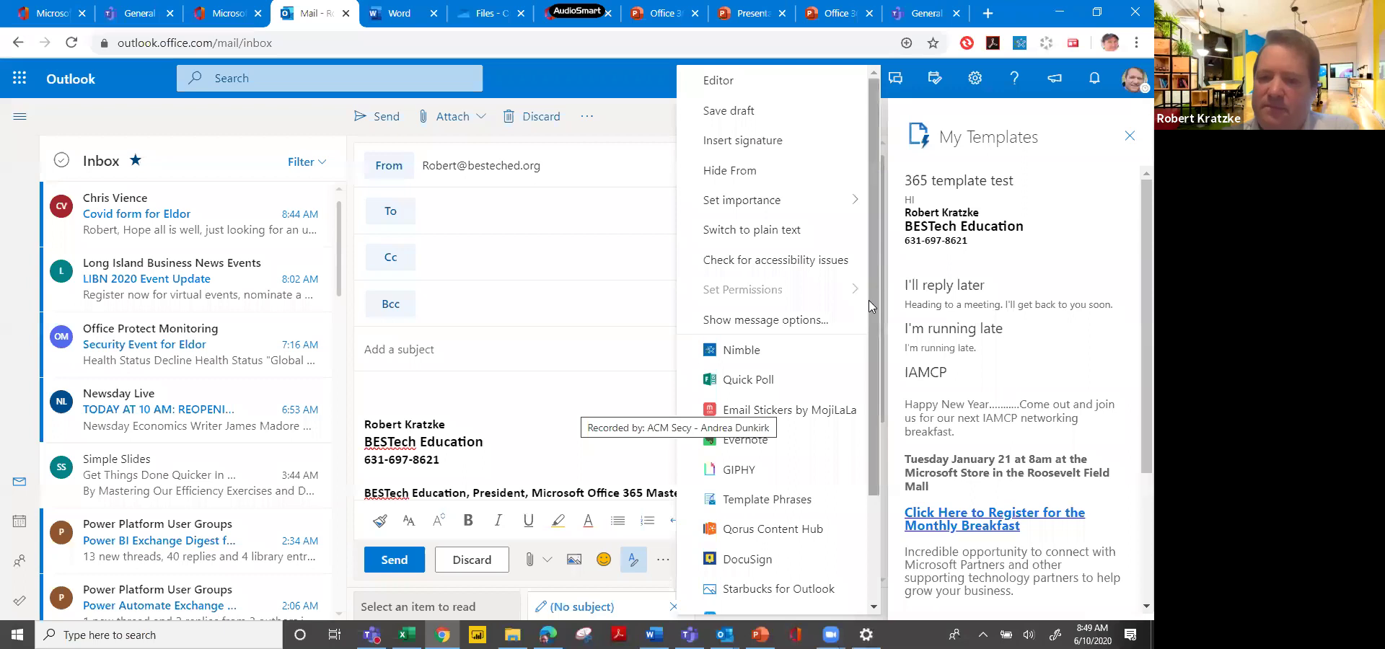
drag(869, 344, 867, 427)
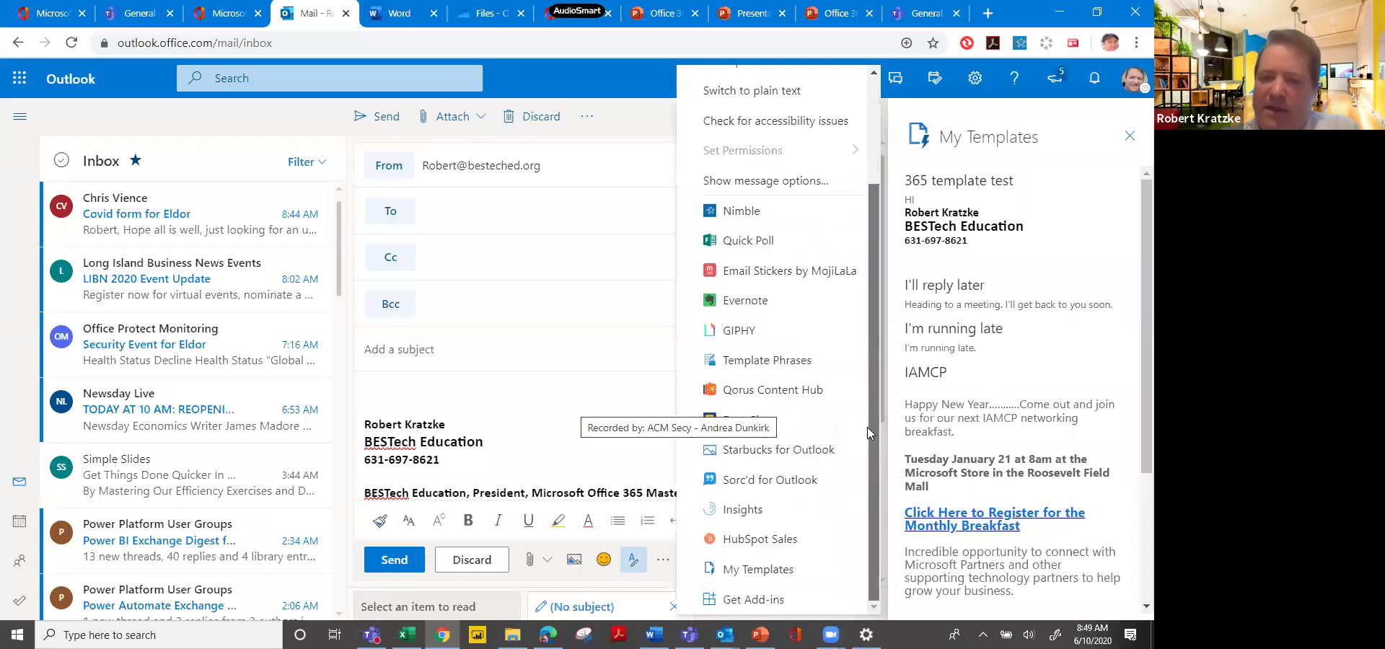
click(633, 391)
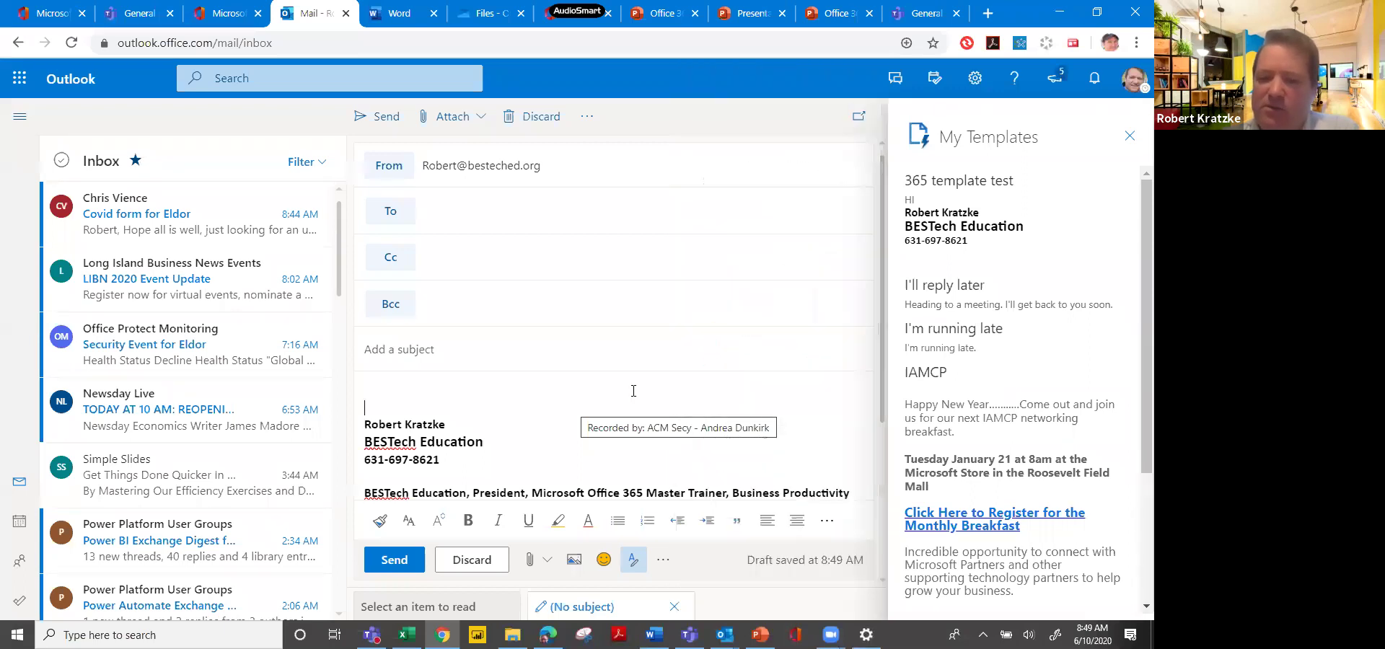
click(662, 560)
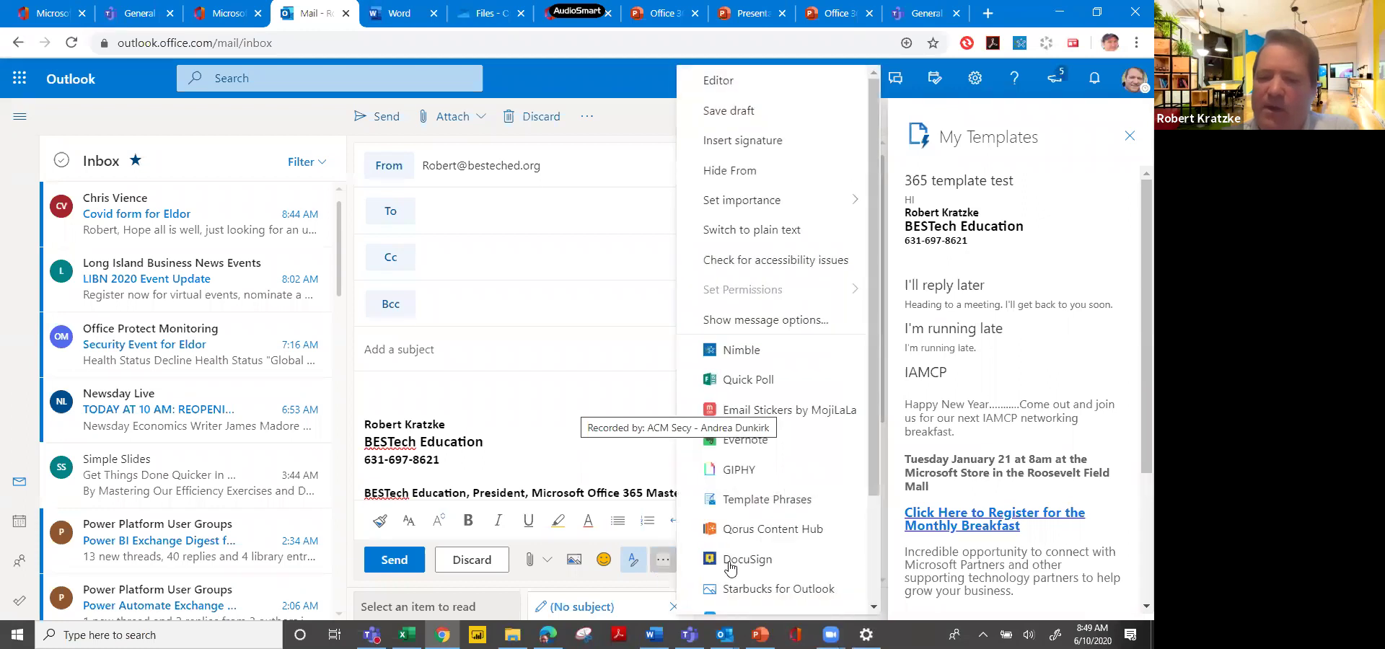
drag(873, 419, 874, 507)
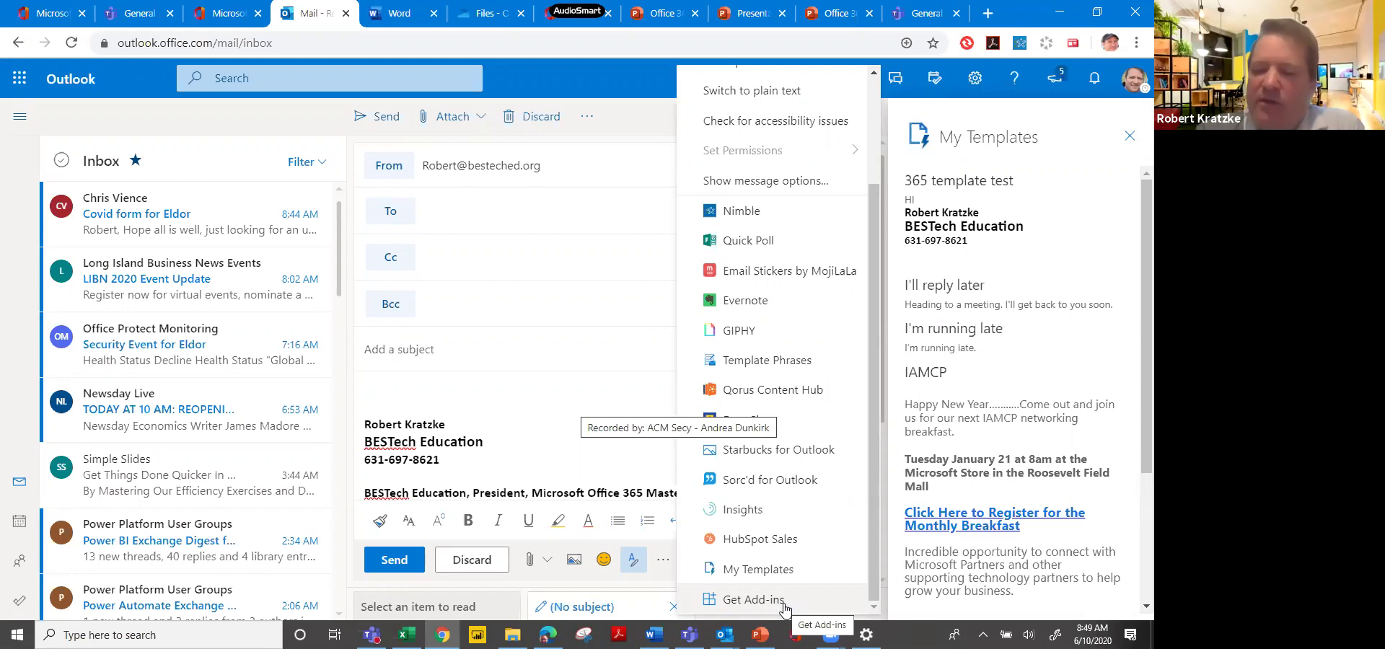
Scroll through the Add-Ins for Outlook catalogue from Get Add-ins, then close it with Esc.
click(784, 607)
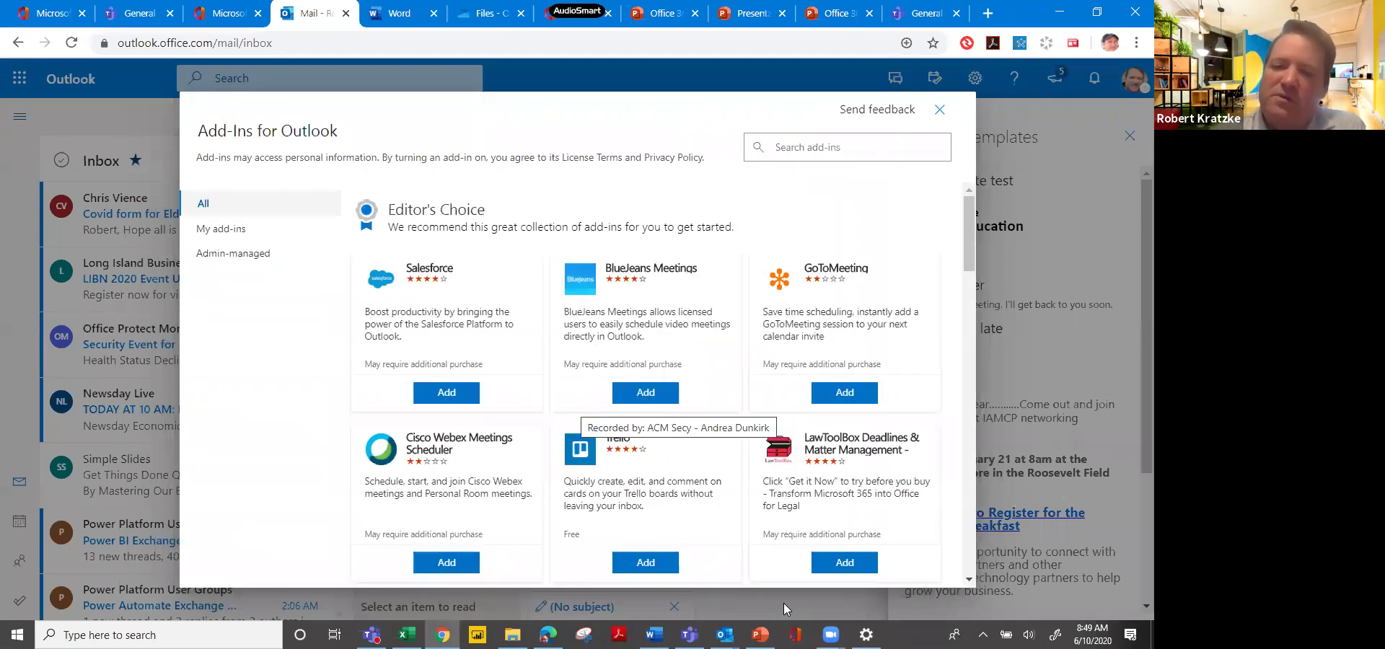
scroll(784, 603, down, 8)
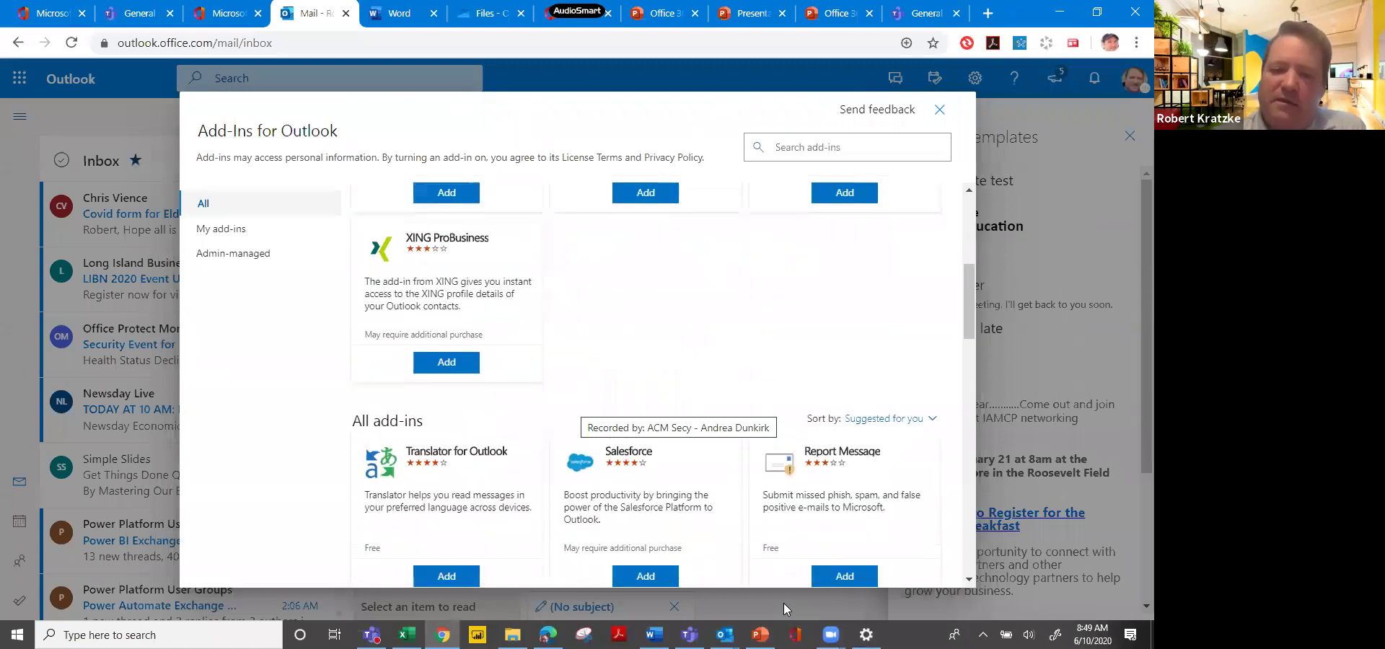
scroll(783, 603, down, 5)
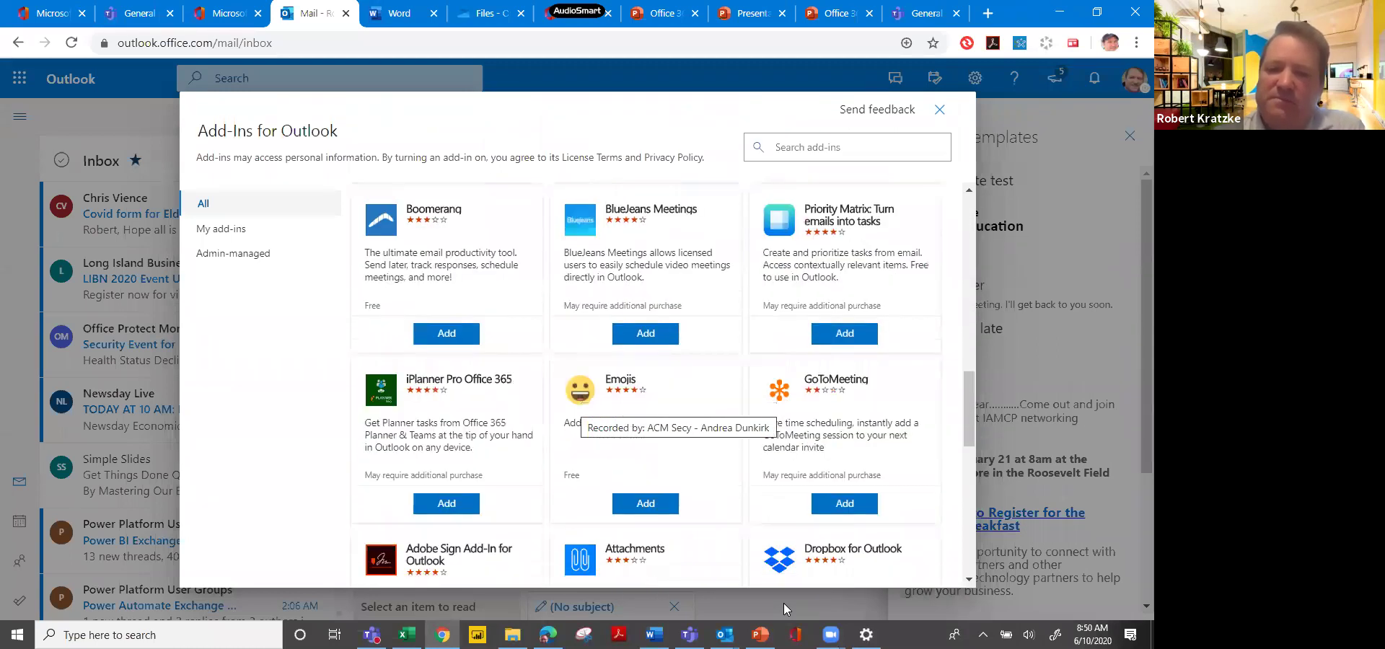
scroll(783, 603, down, 10)
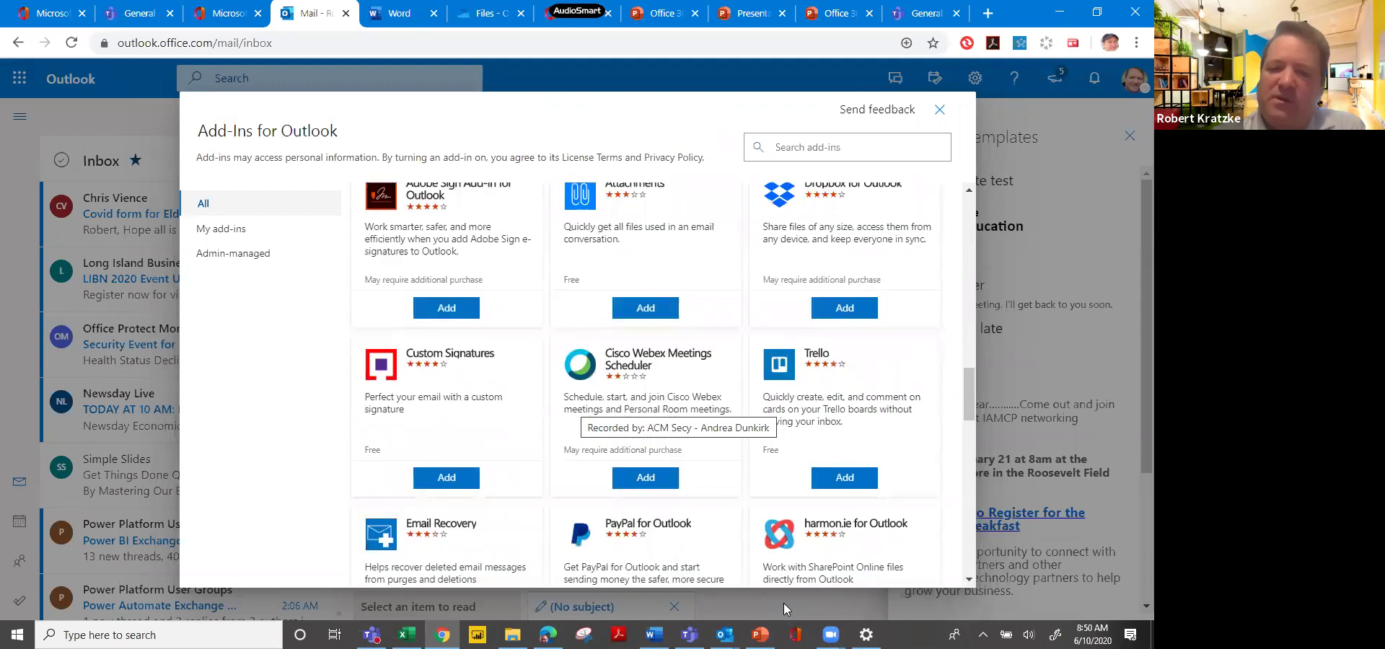
scroll(783, 603, down, 4)
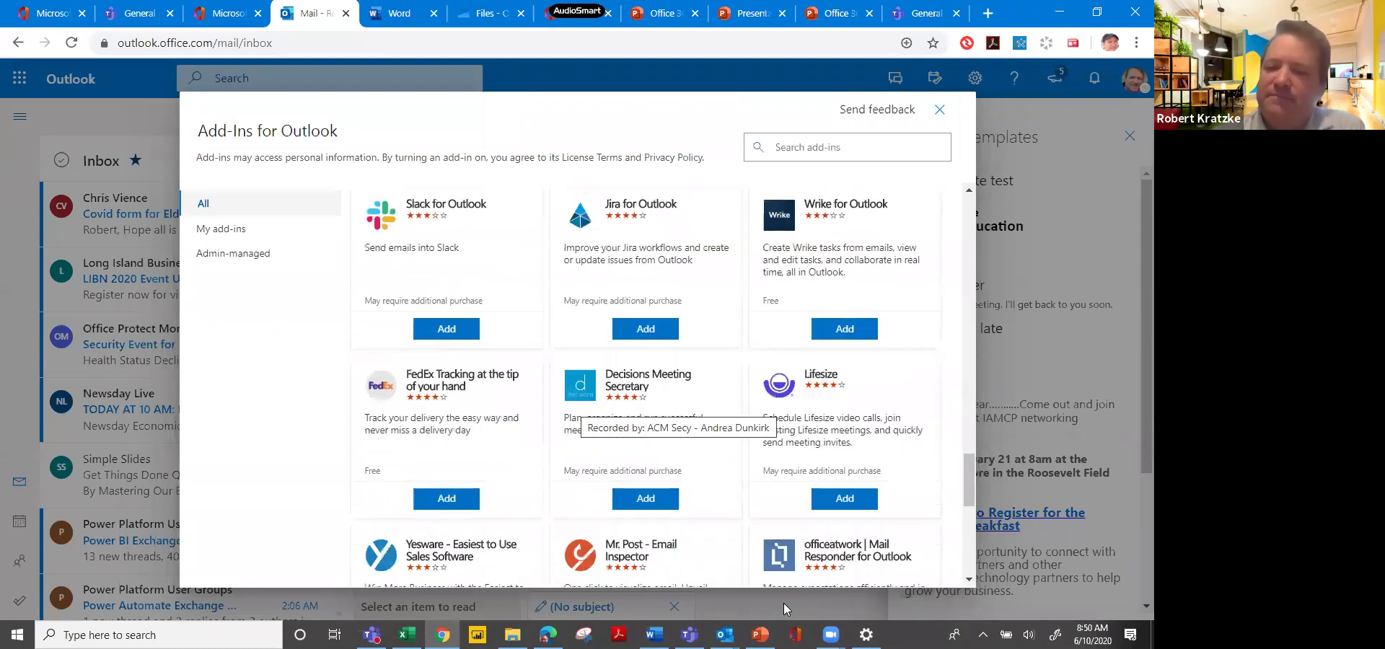
scroll(783, 603, down, 10)
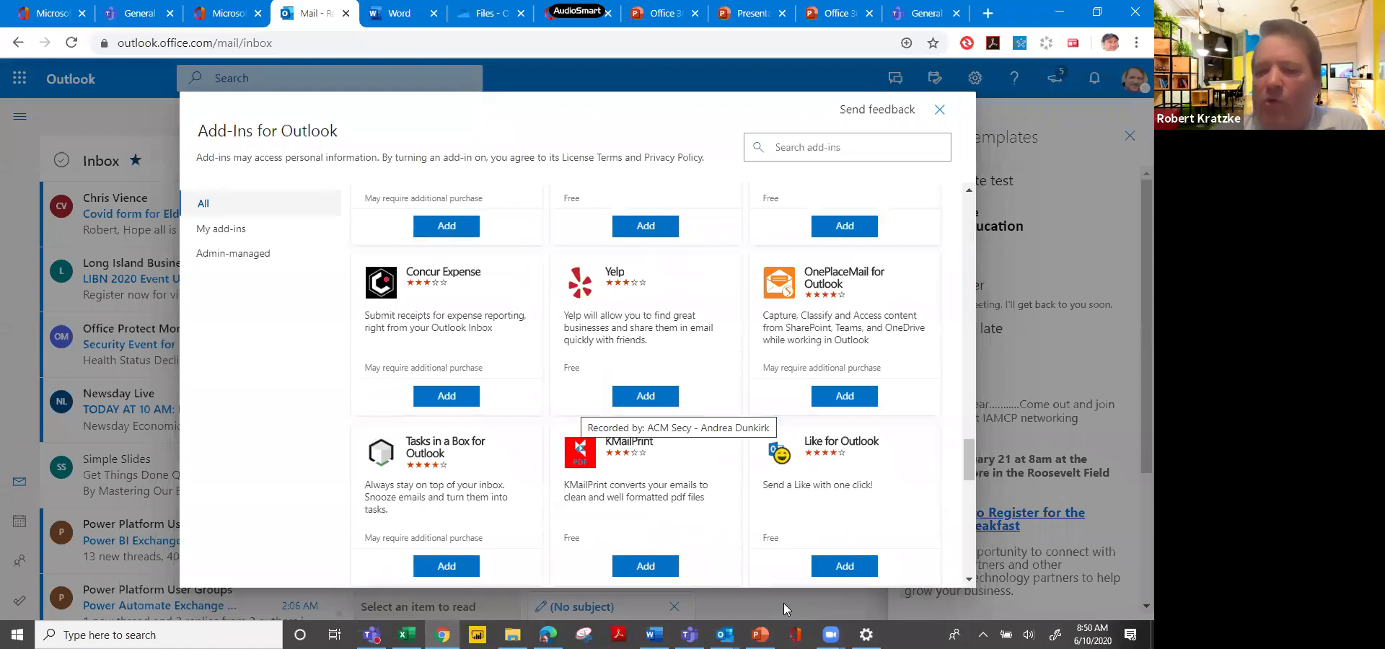
scroll(784, 604, down, 15)
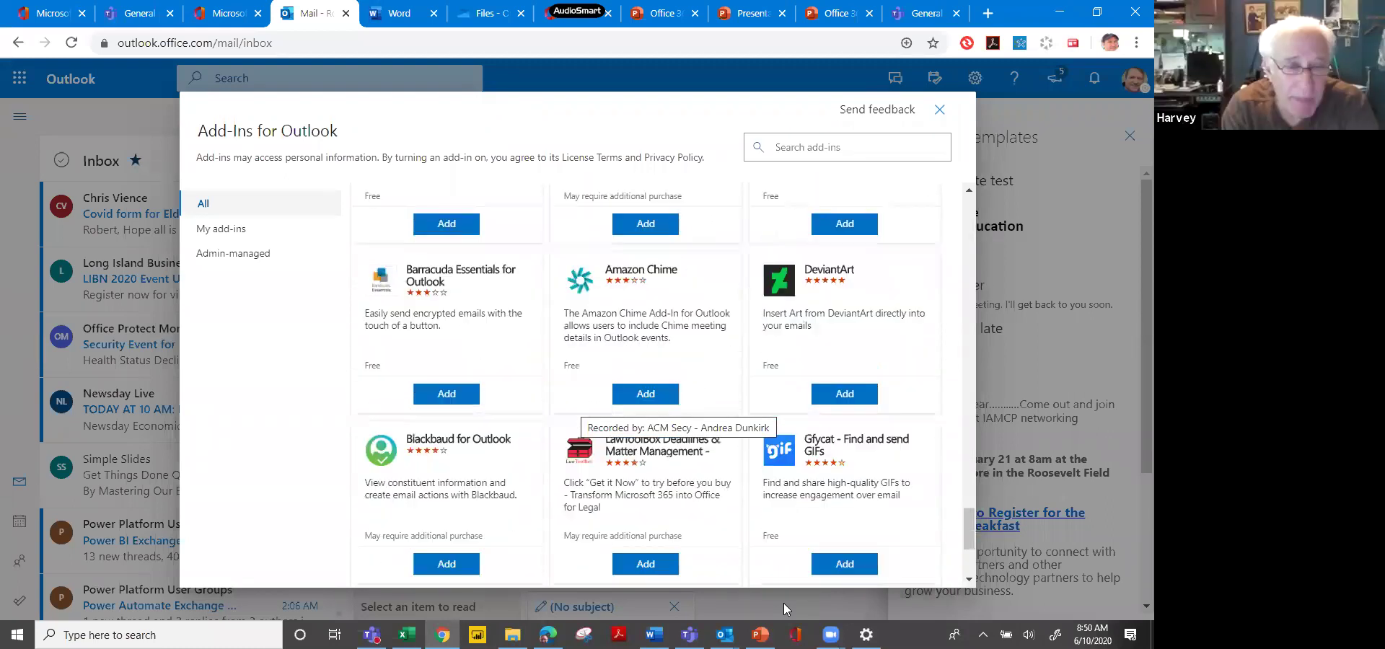
scroll(784, 603, down, 2)
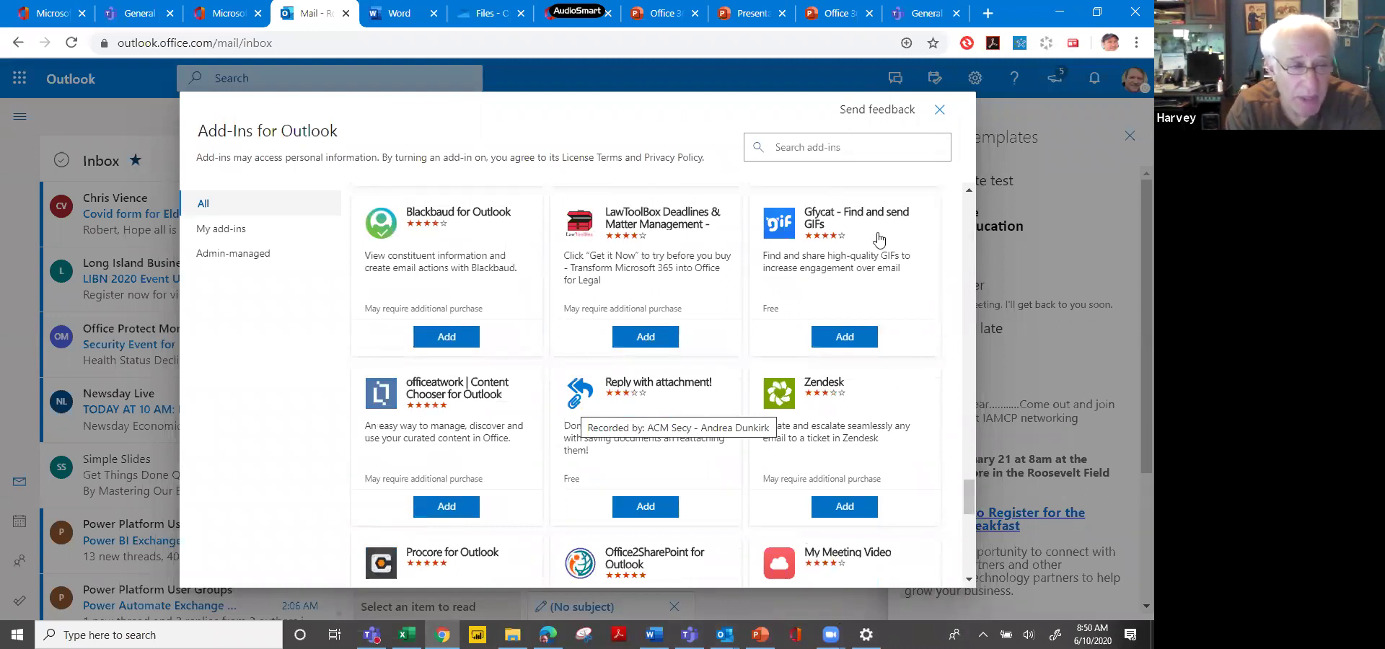
key(Escape)
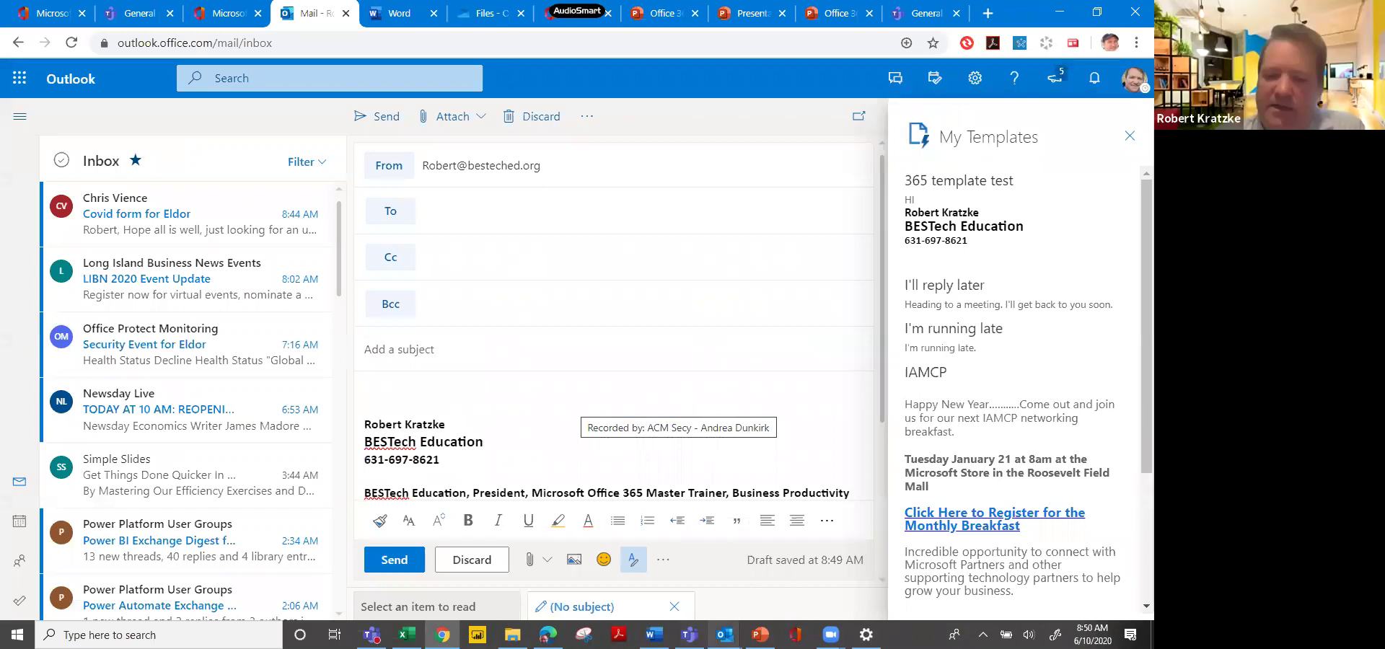
Bring Outlook desktop to the front, maximize it, and show the ribbon's More commands list.
mouse_move(725, 633)
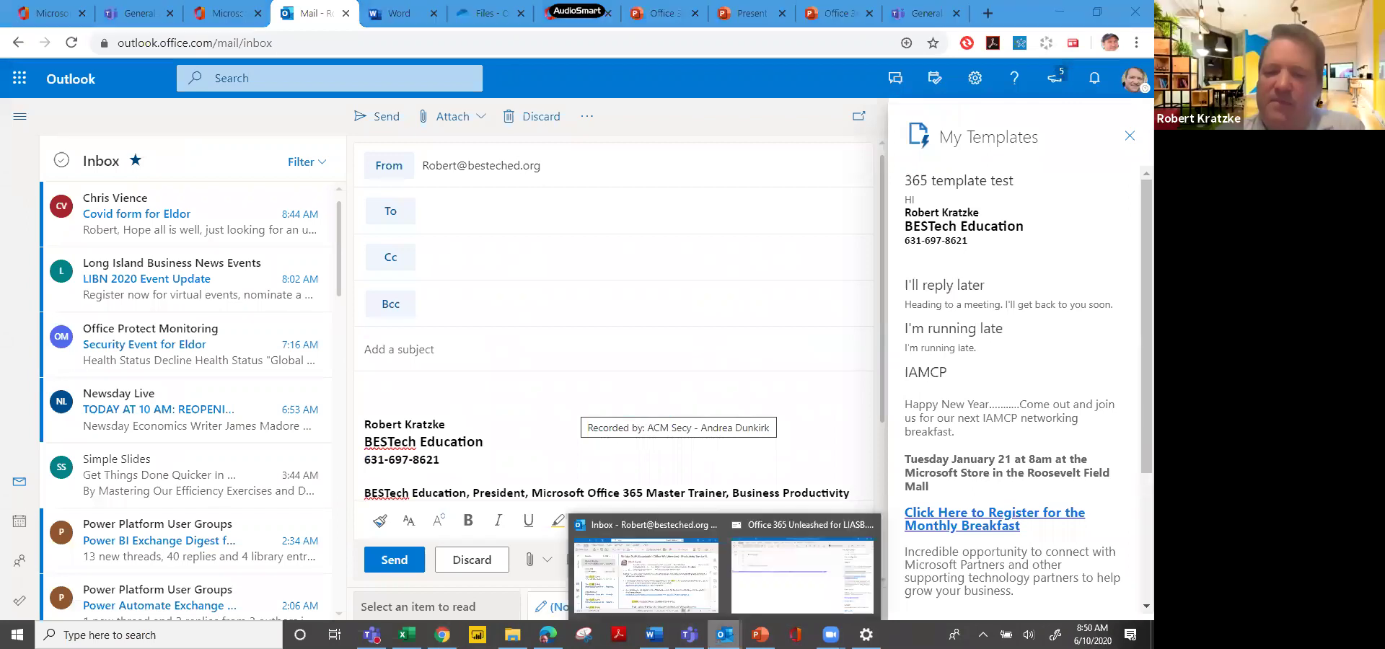
click(714, 572)
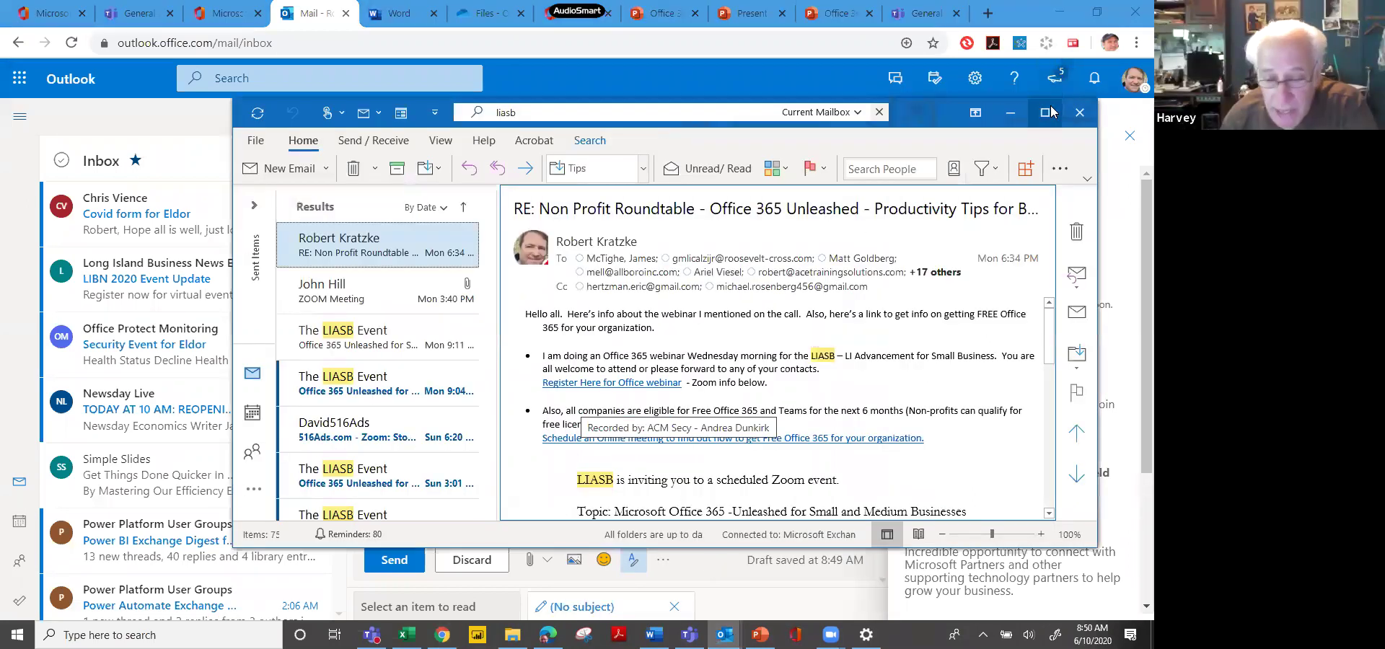
click(1052, 111)
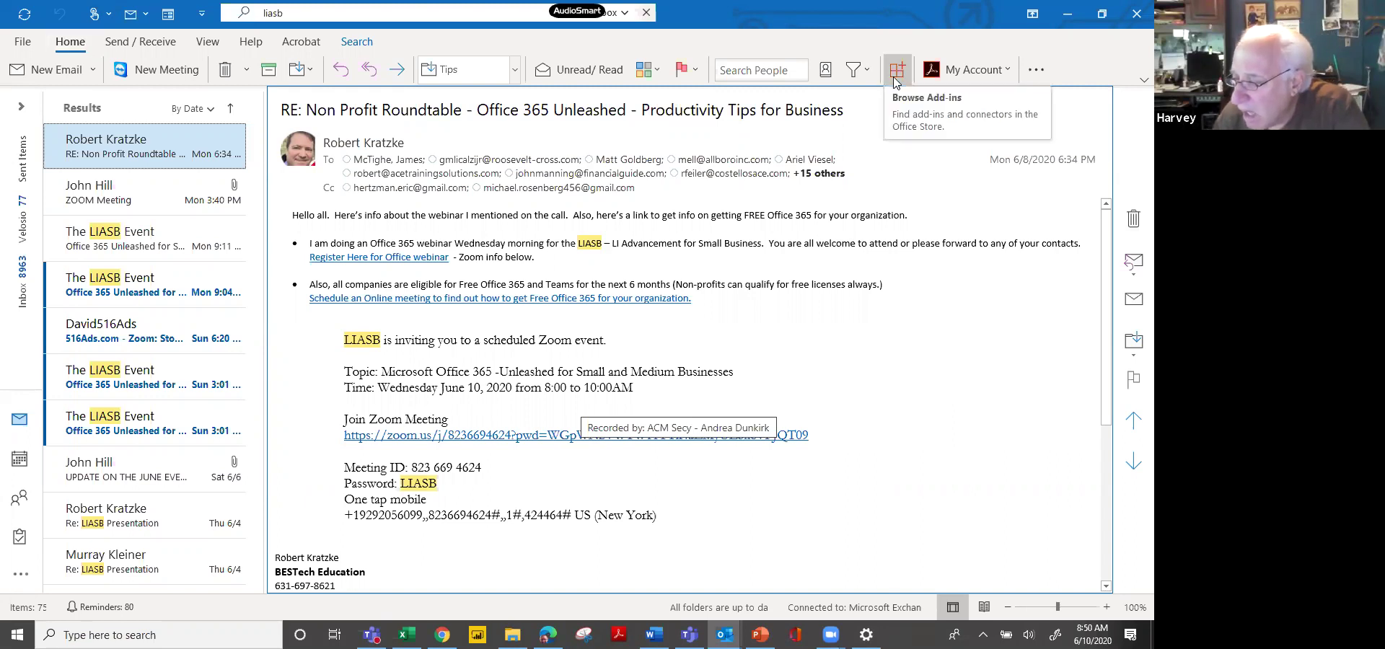
click(1045, 67)
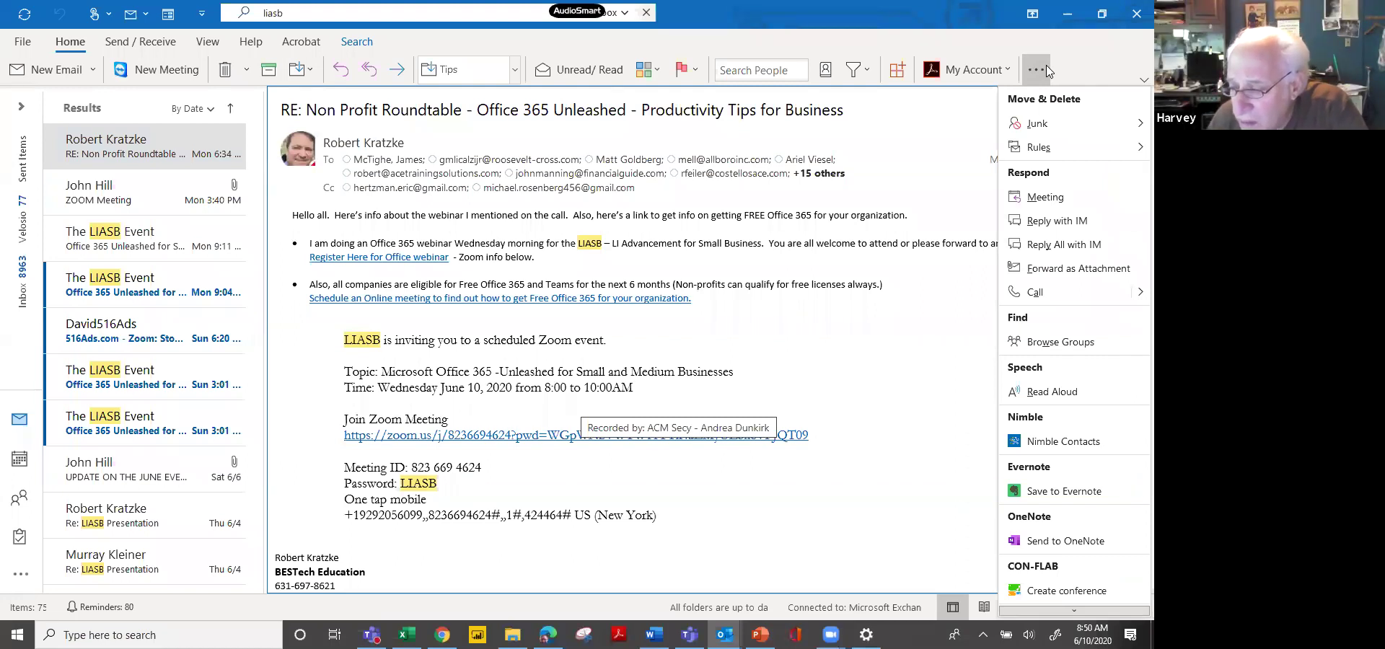
Open the Outlook desktop add-ins store, scroll through it, then close it.
click(898, 69)
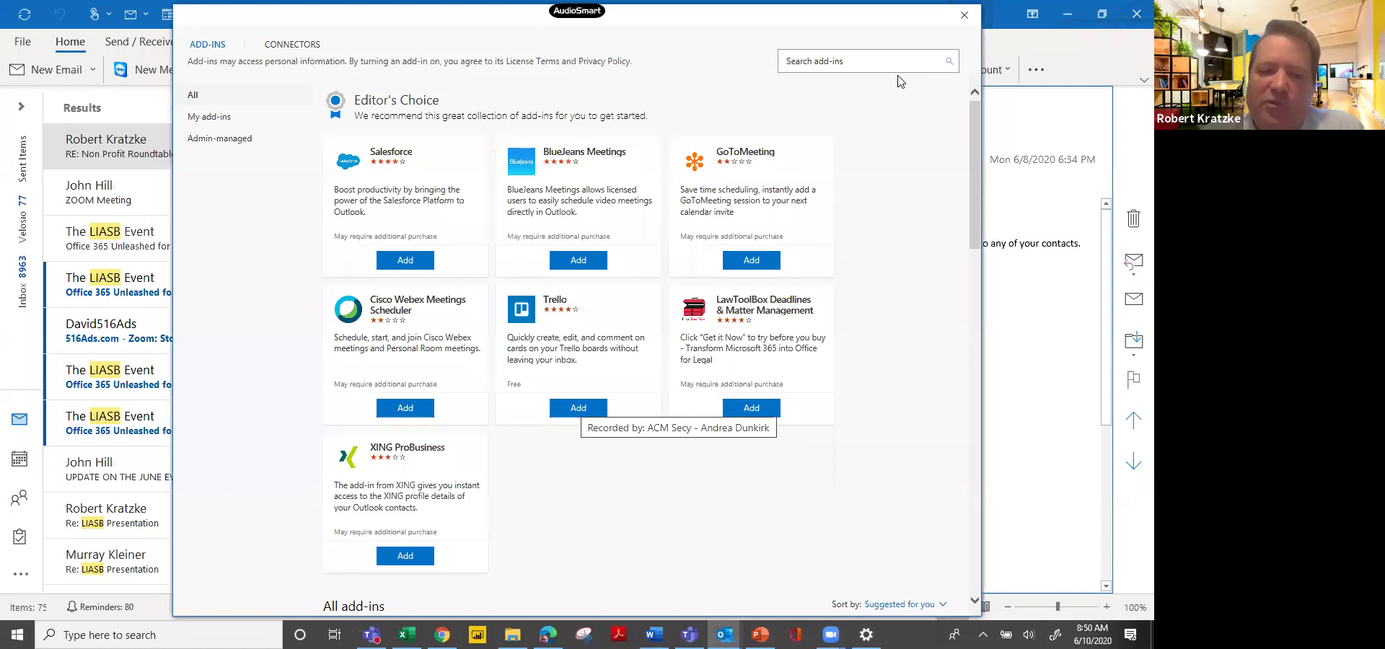
scroll(900, 80, down, 3)
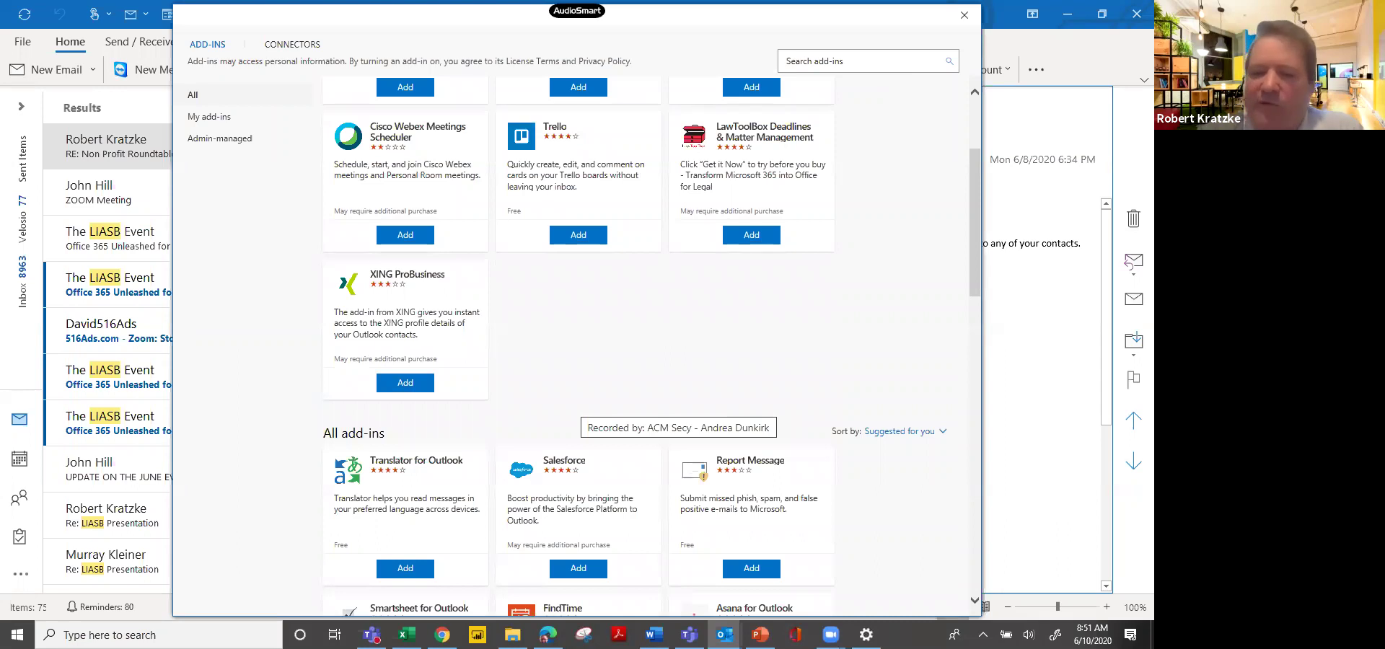
scroll(578, 346, down, 3)
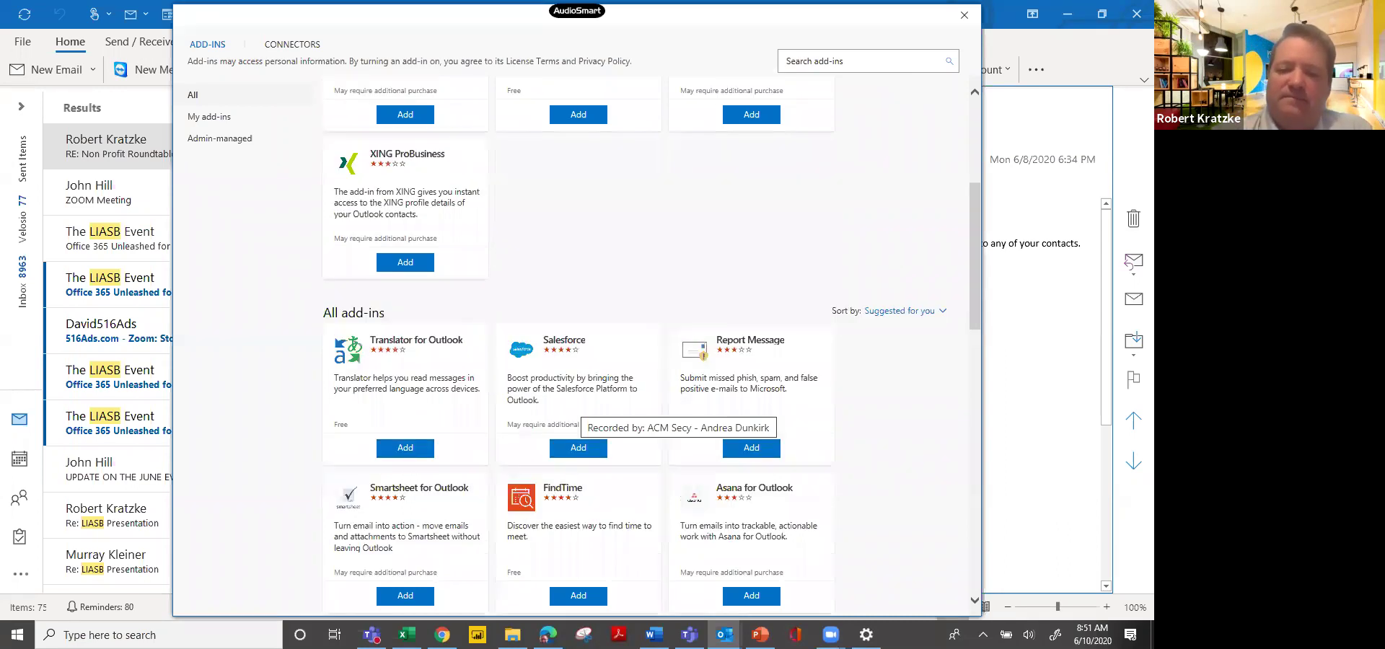
click(965, 16)
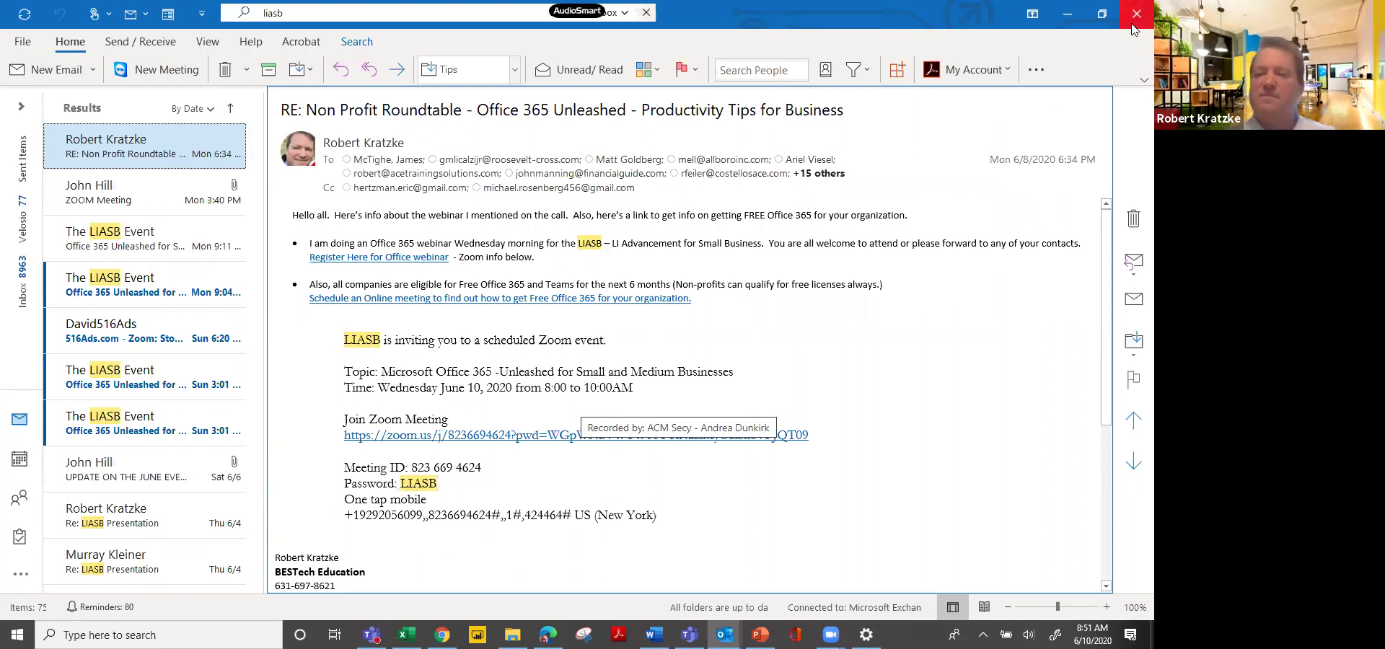
Minimize desktop Outlook, then browse the Microsoft 365 app launcher in Outlook on the web.
click(1069, 14)
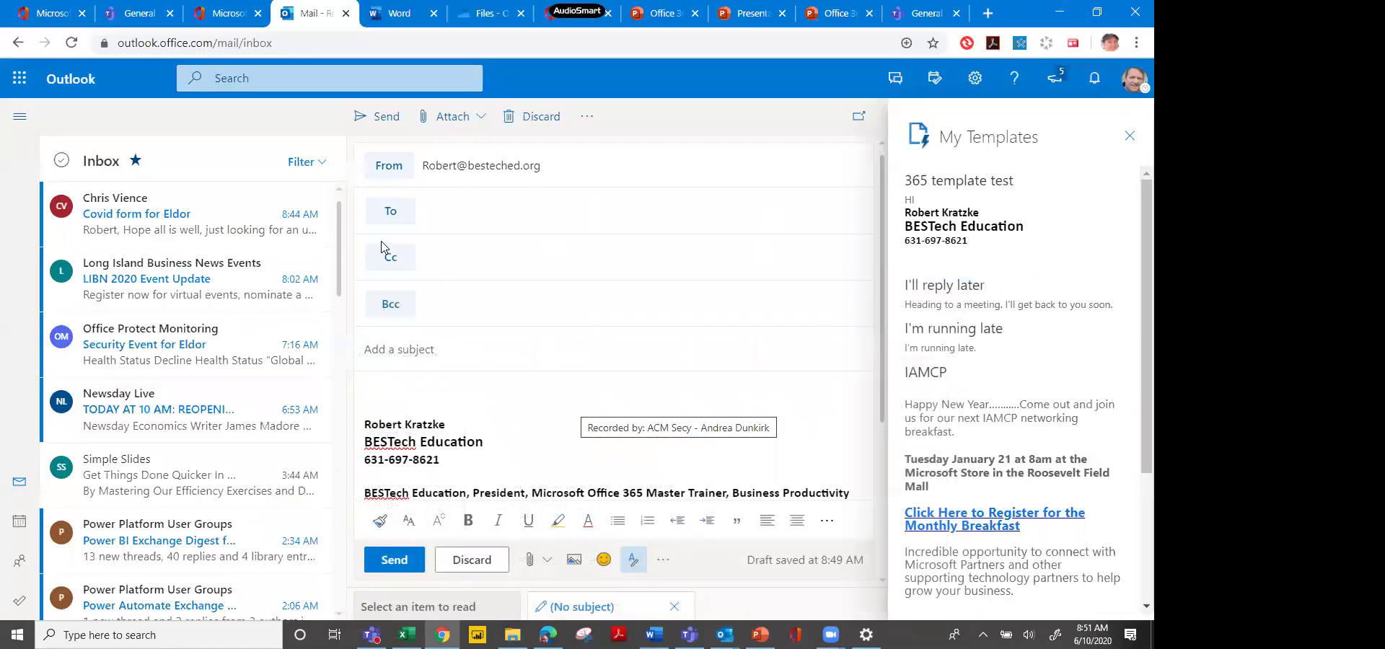
click(22, 81)
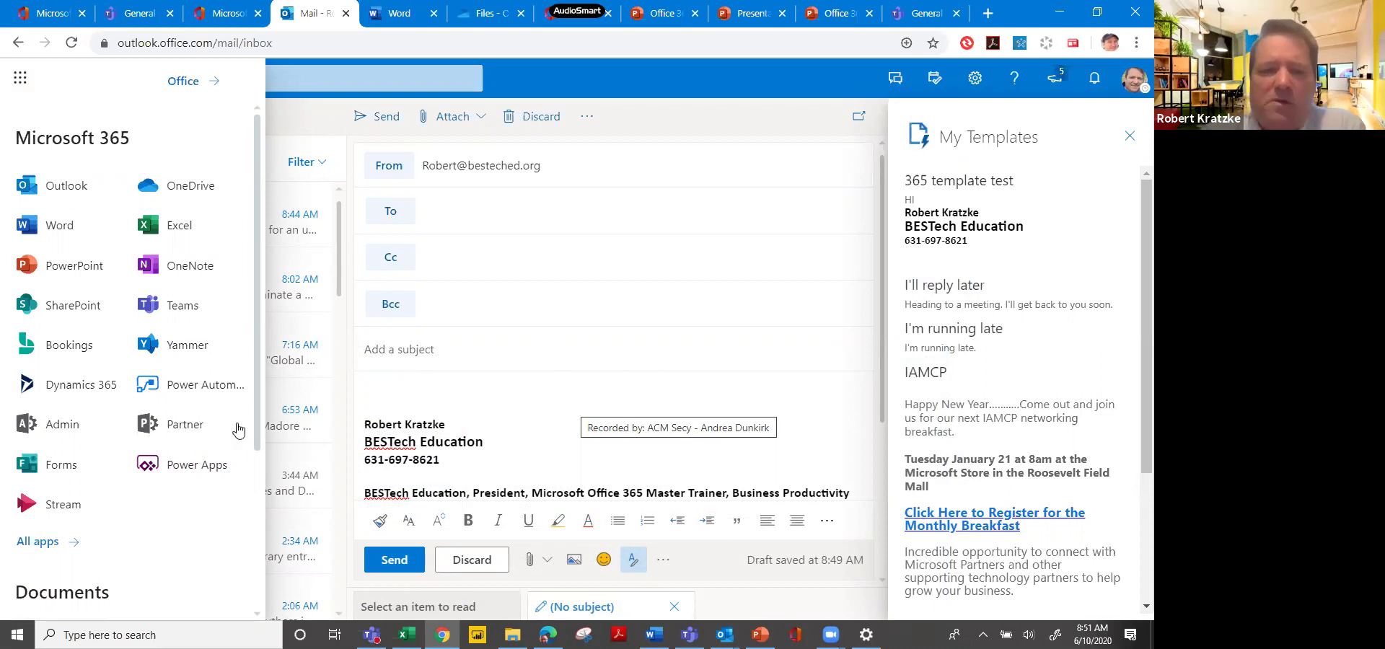
click(681, 83)
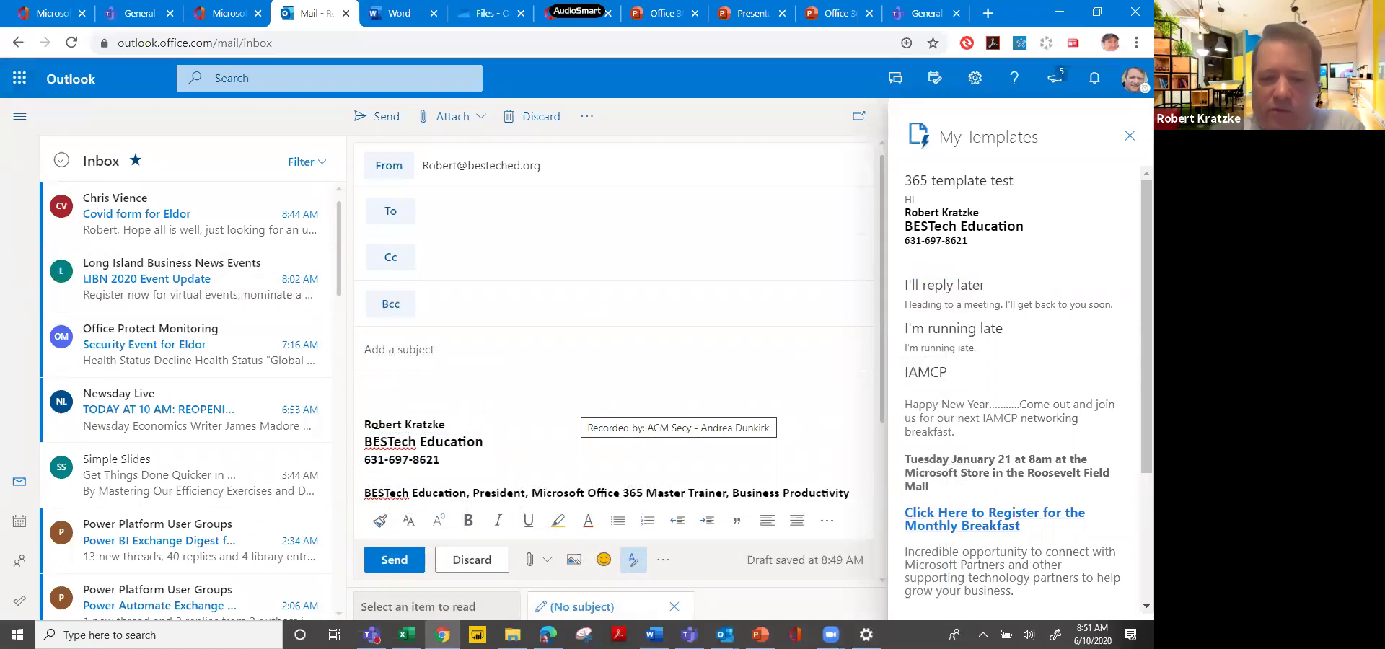
In Word, browse the File > Open locations, including the GlobeNet Training OneDrive folders.
click(654, 635)
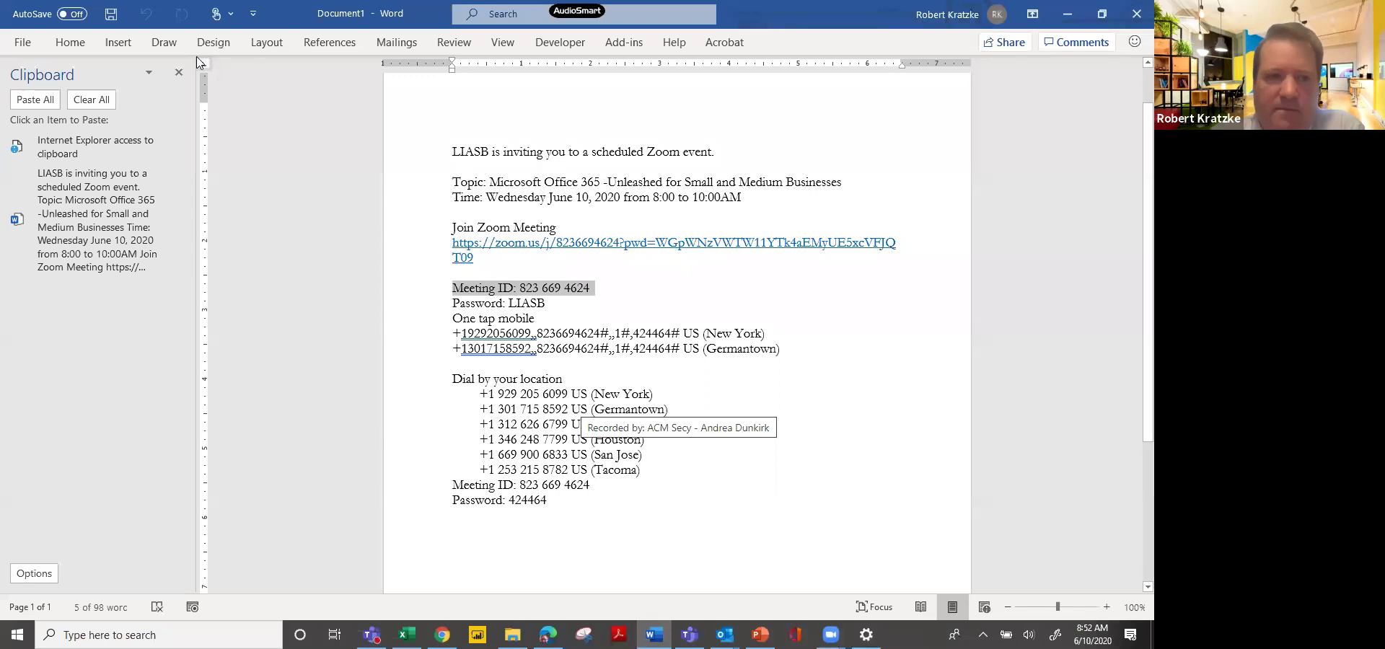
click(22, 44)
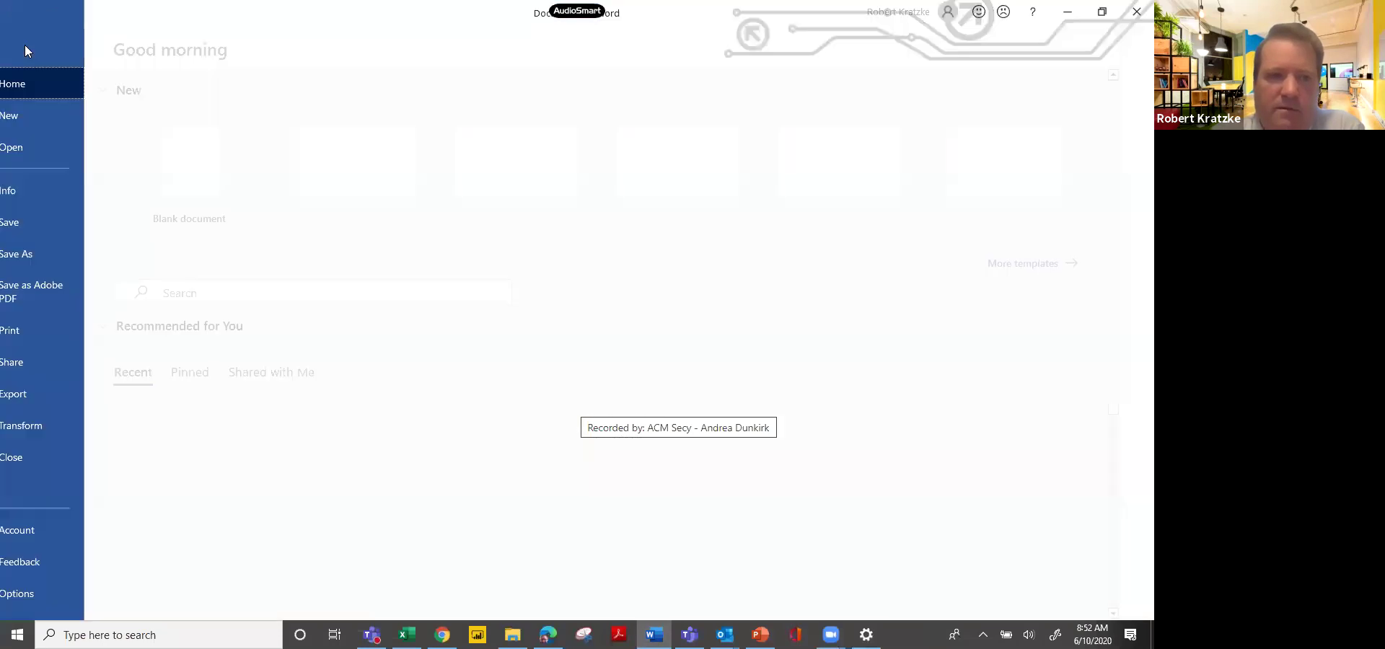
click(53, 148)
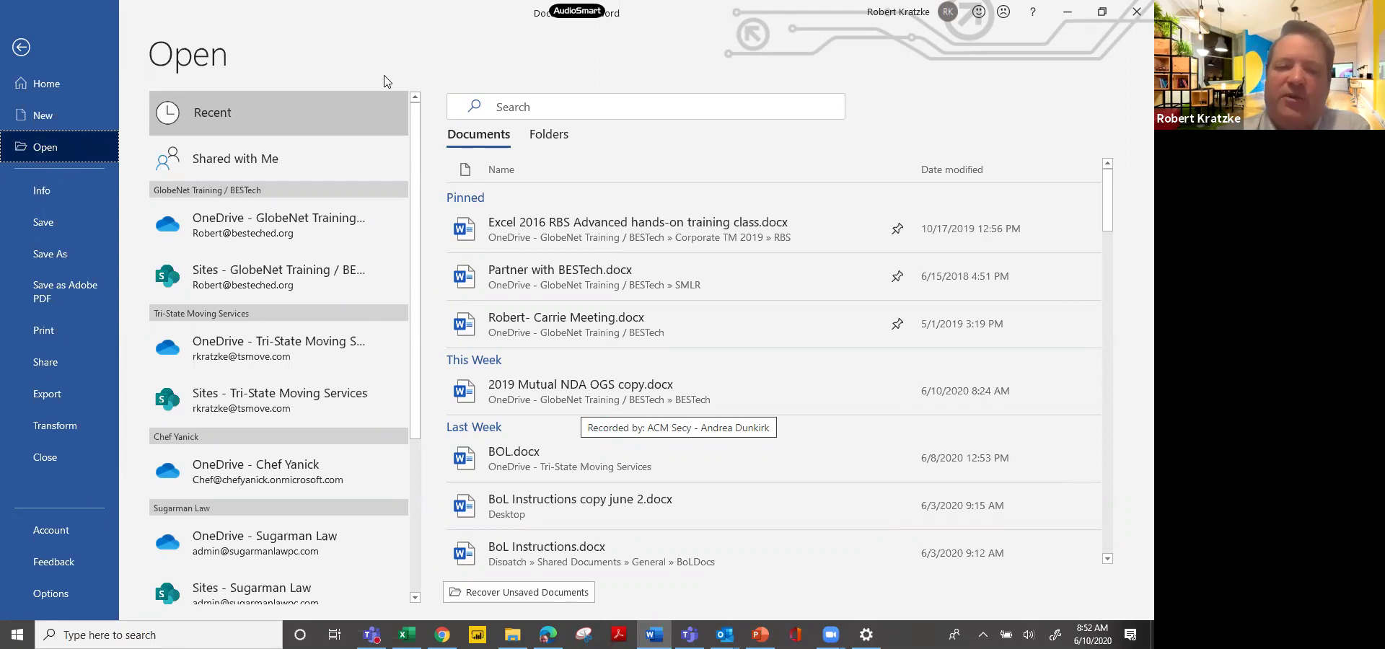
scroll(384, 81, down, 4)
scroll(384, 81, up, 4)
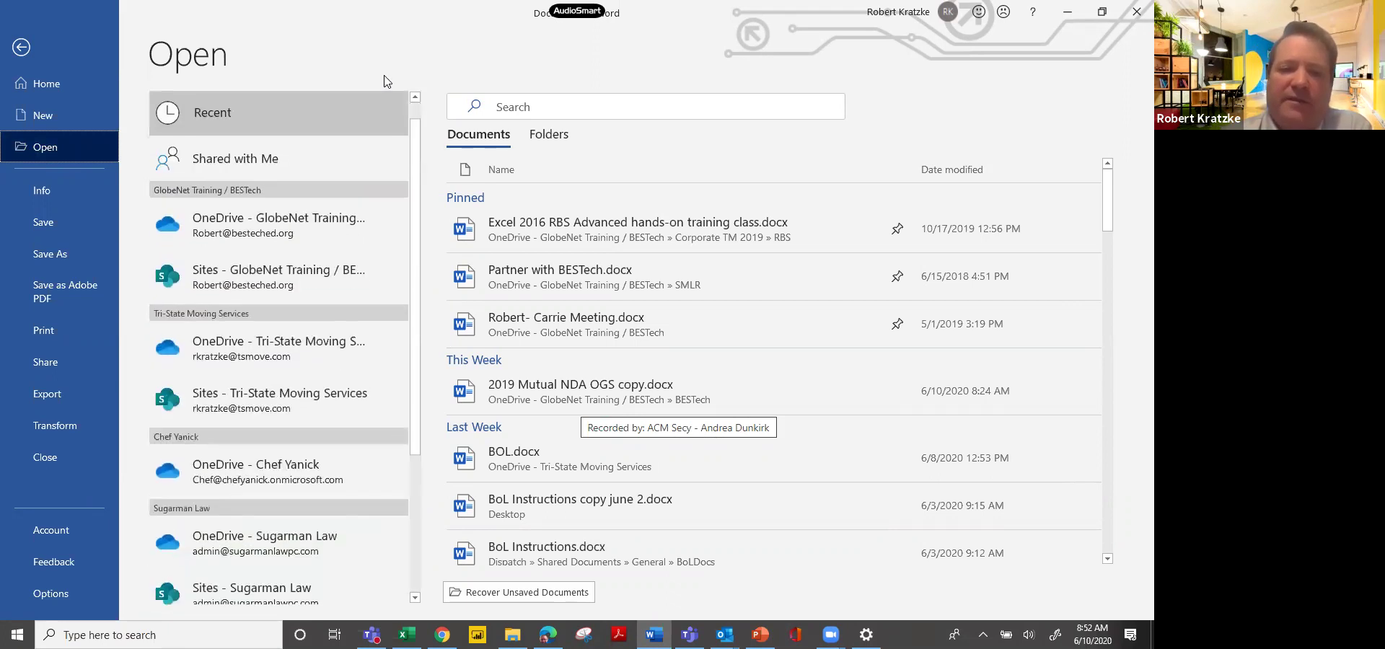
click(336, 241)
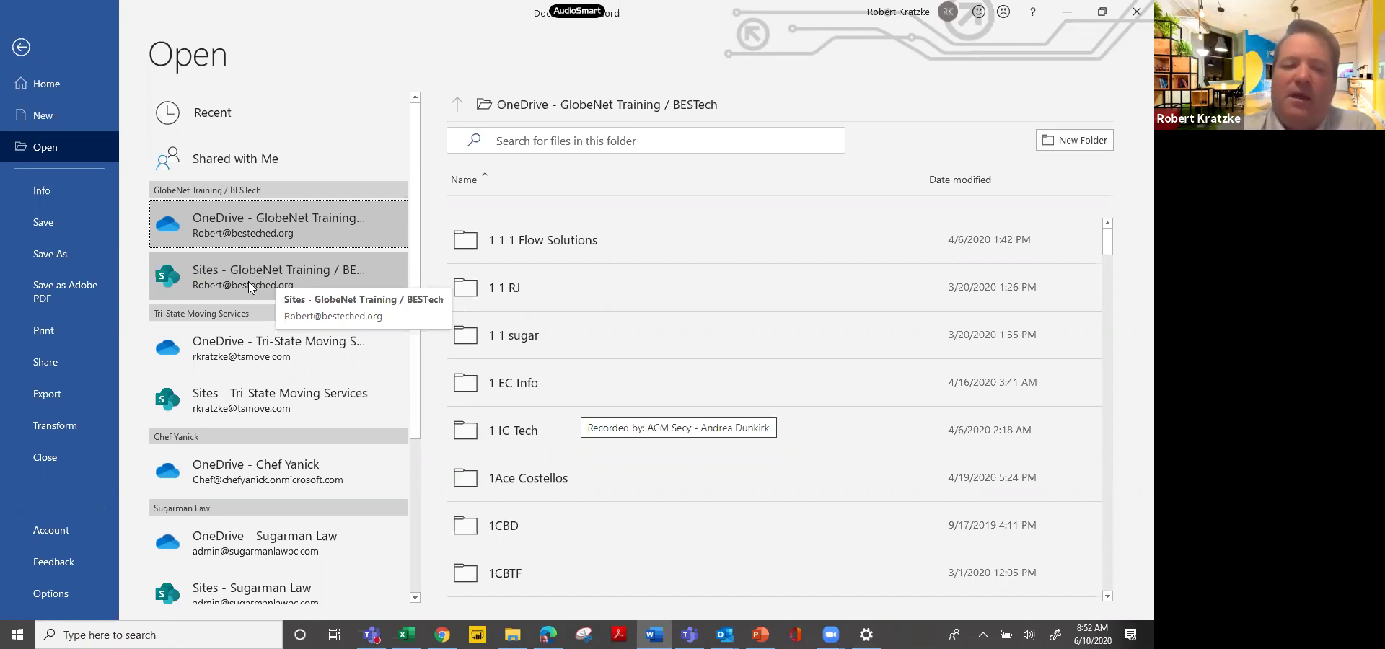
Review the Add a Place storage options, then return to the document.
scroll(248, 281, down, 3)
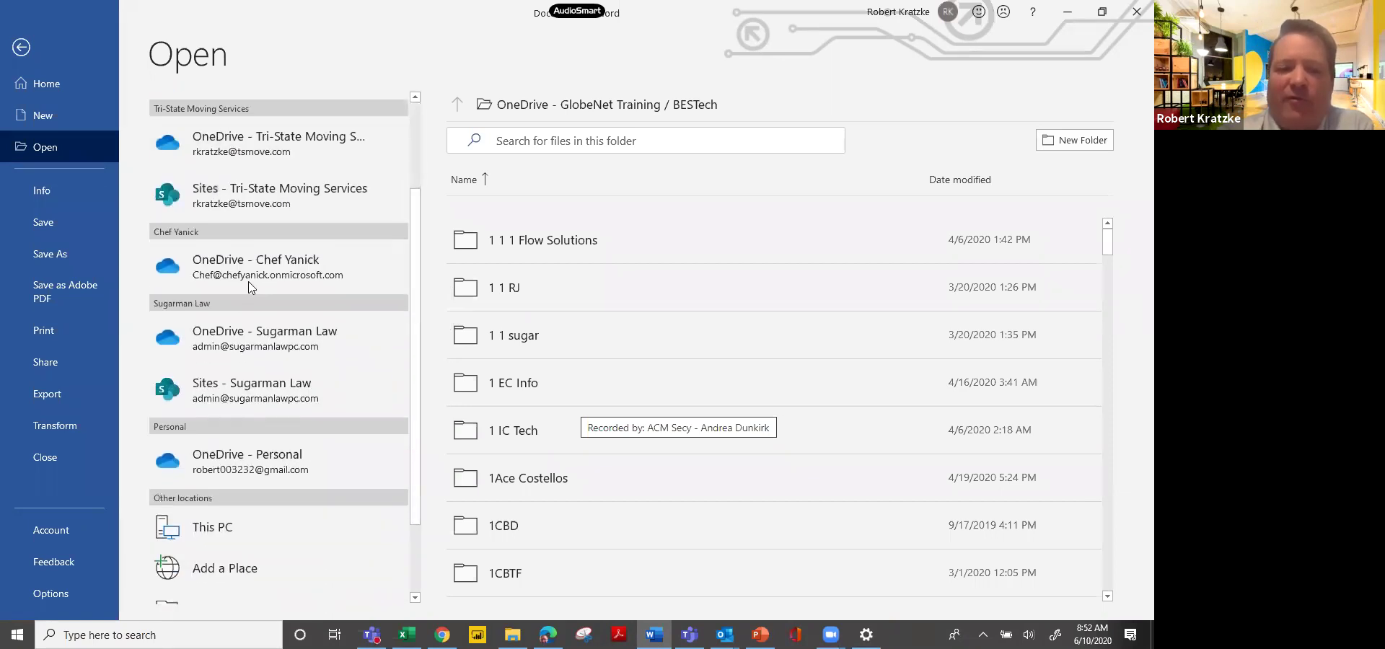
scroll(251, 287, down, 1)
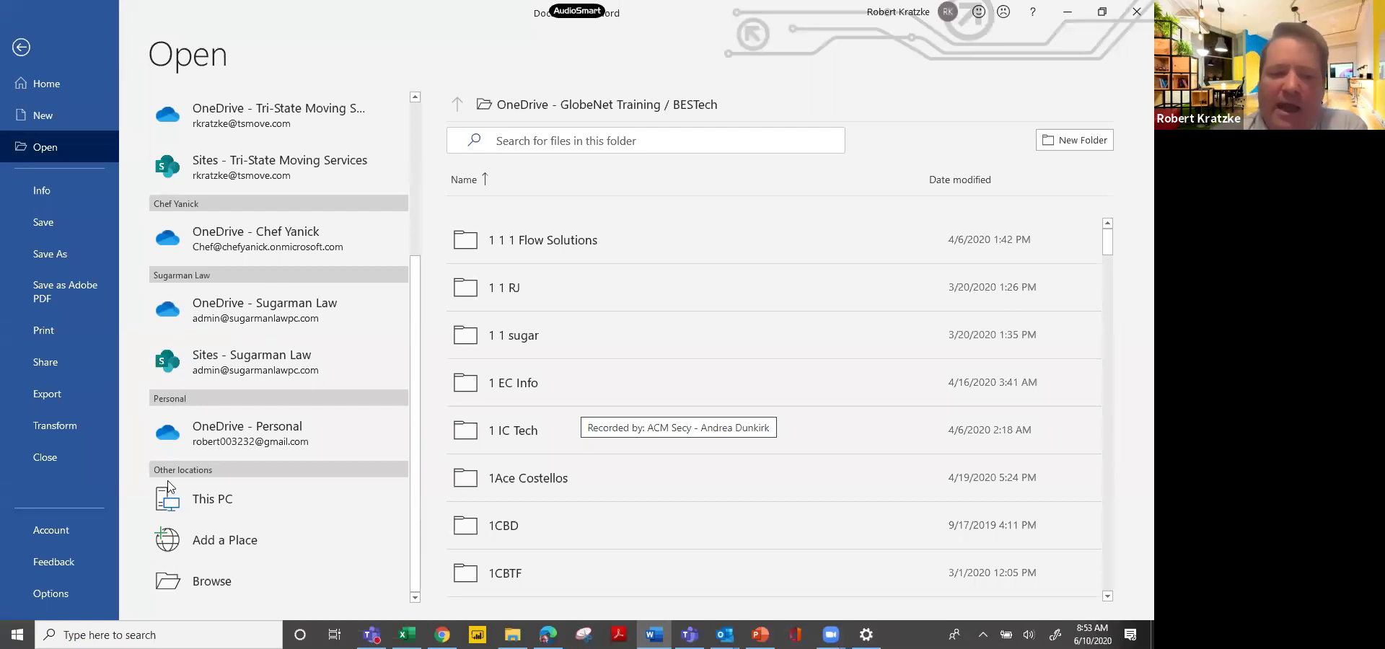
click(215, 541)
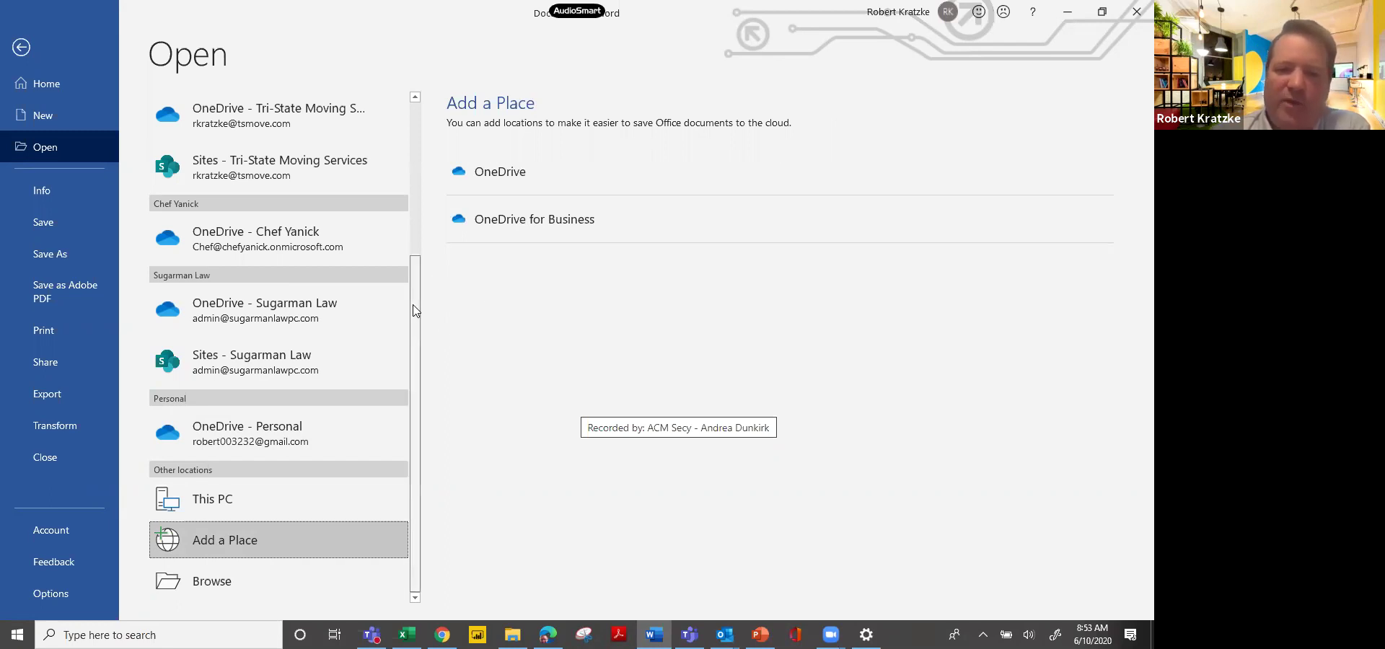
drag(416, 323, 420, 139)
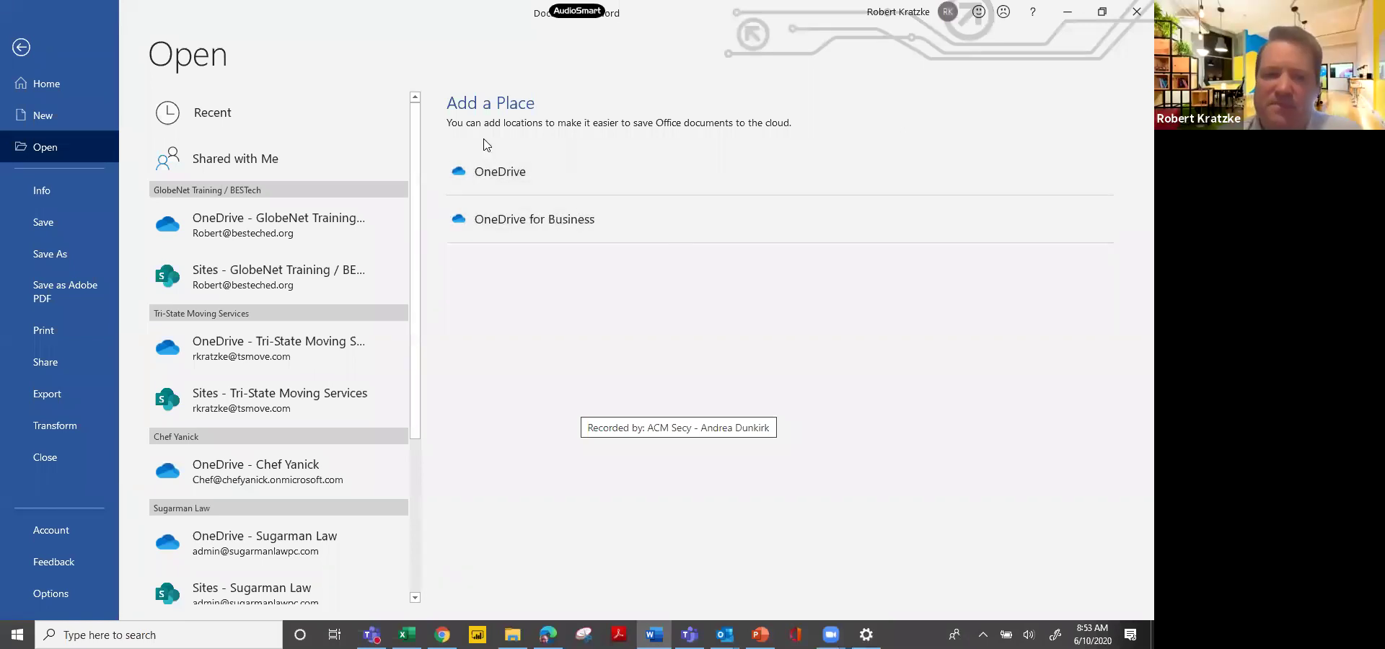
click(21, 47)
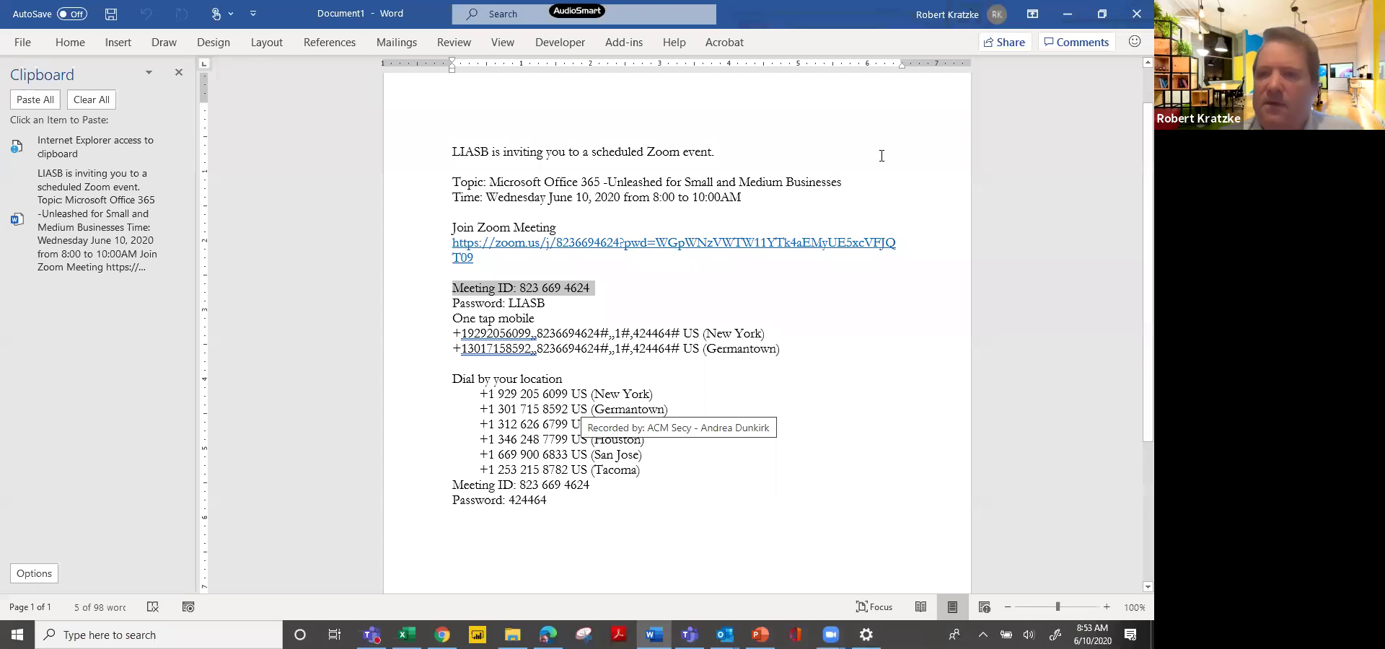
Close the document, saving it to OneDrive, and minimize Word.
click(1134, 16)
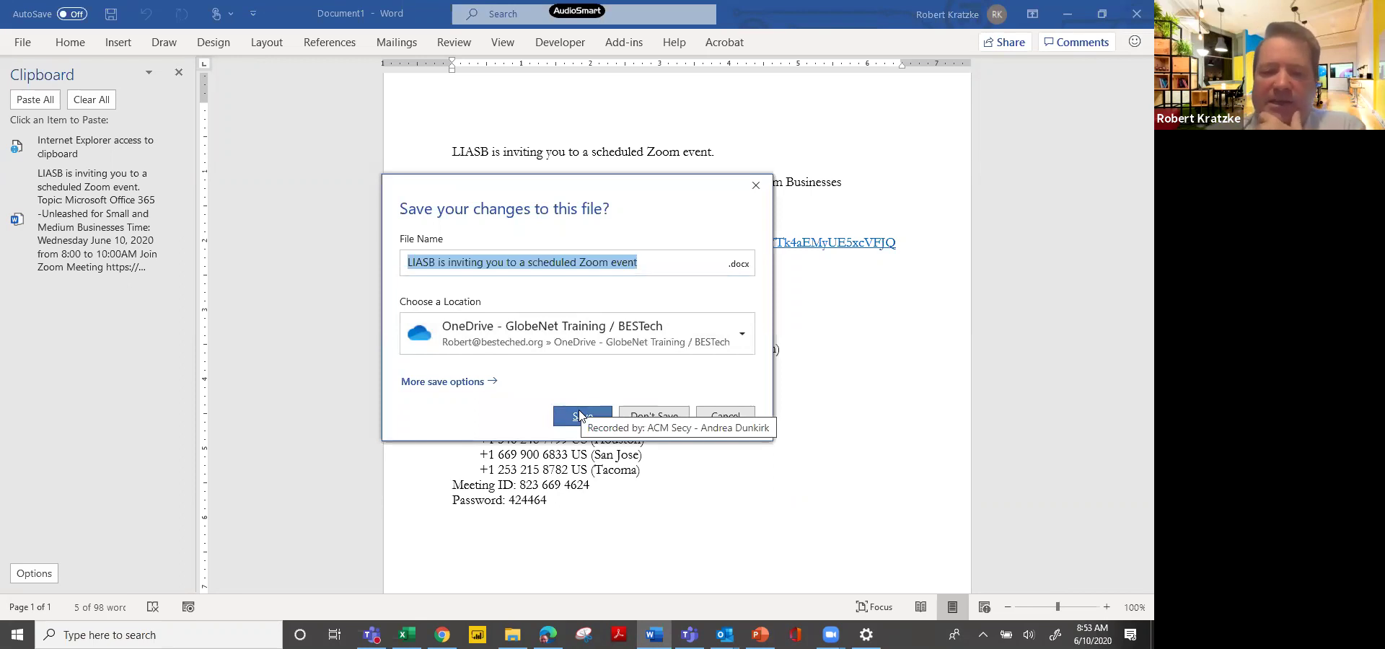
click(581, 415)
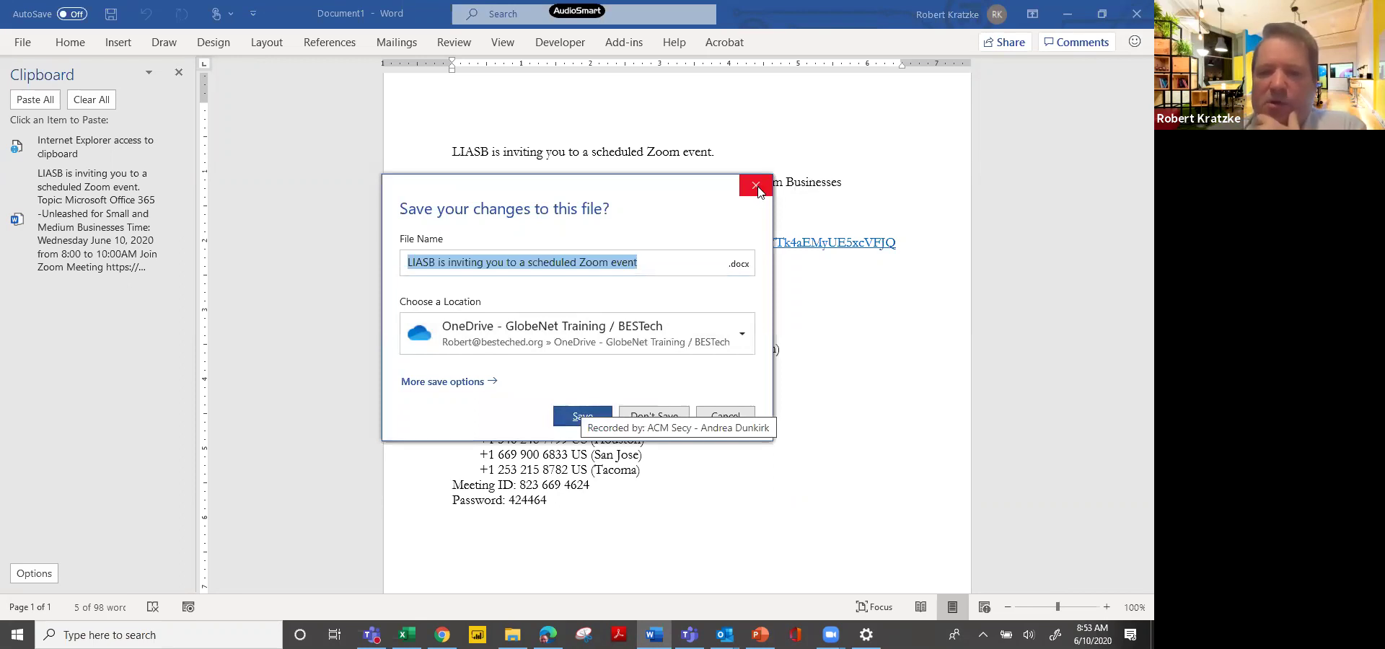
click(1068, 14)
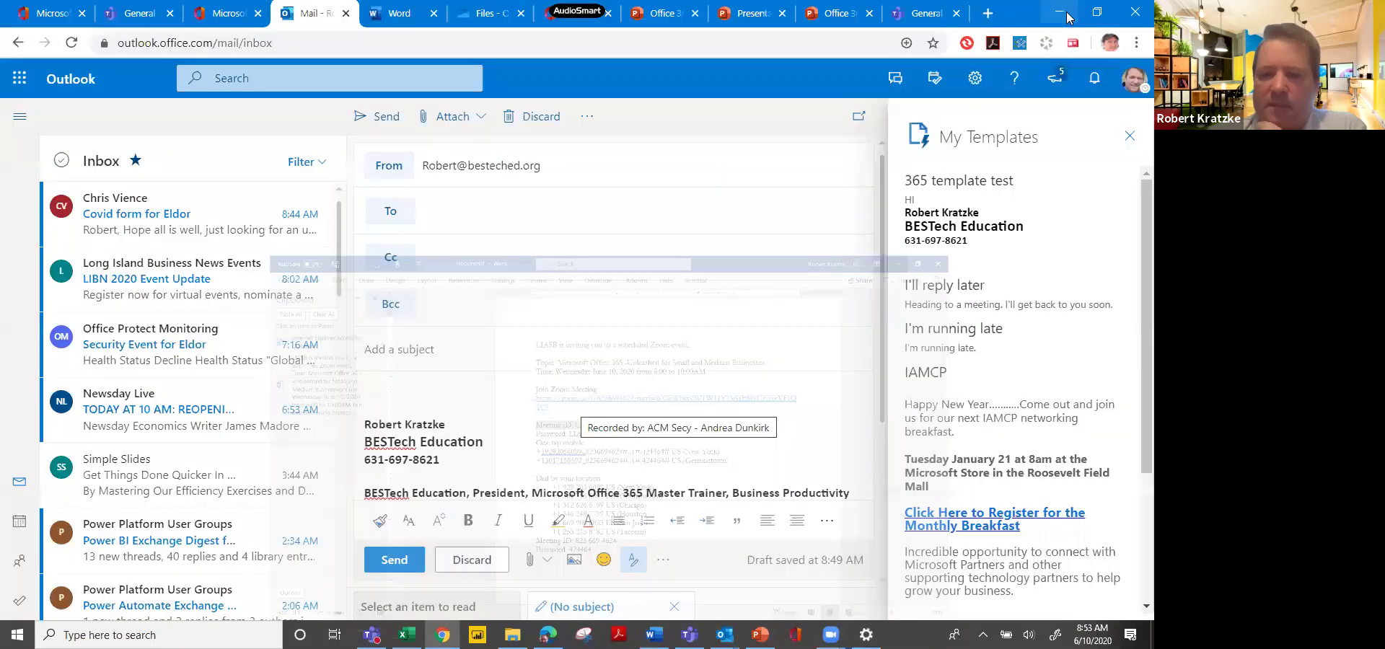
Close Chrome to reveal the Outlook message, then switch to Teams with Alt+Tab.
click(1131, 11)
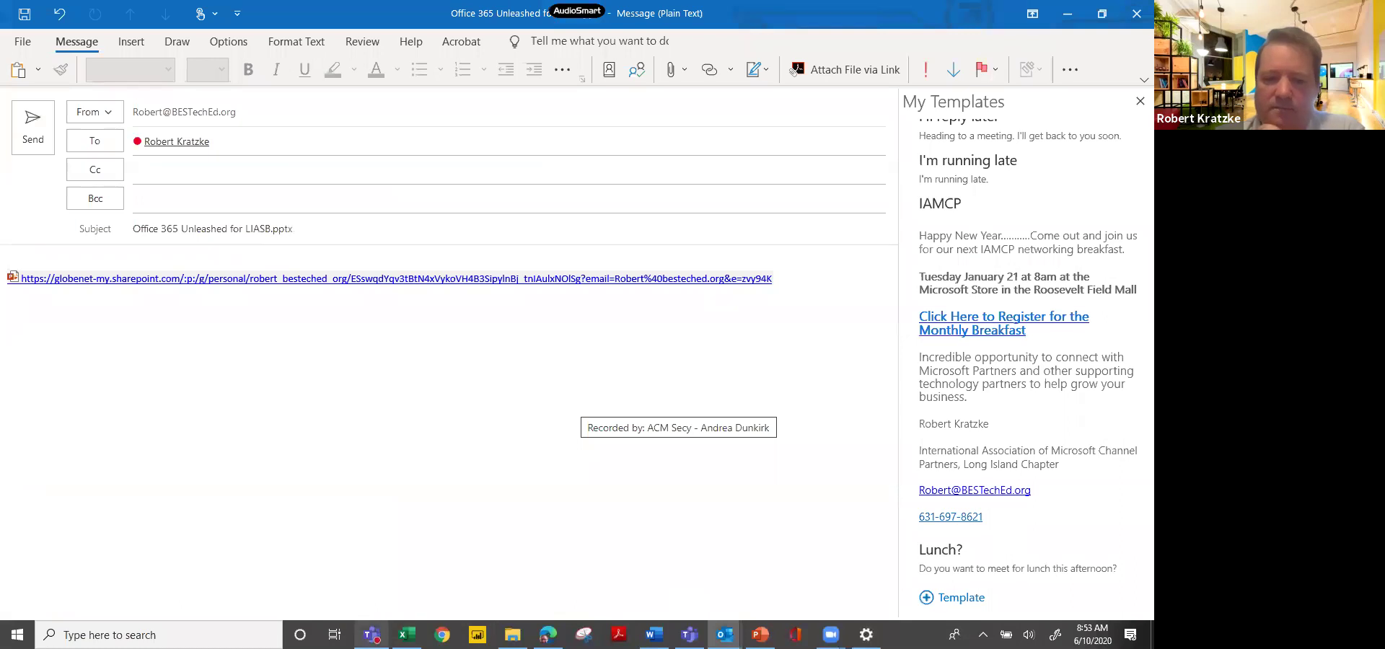
mouse_move(371, 635)
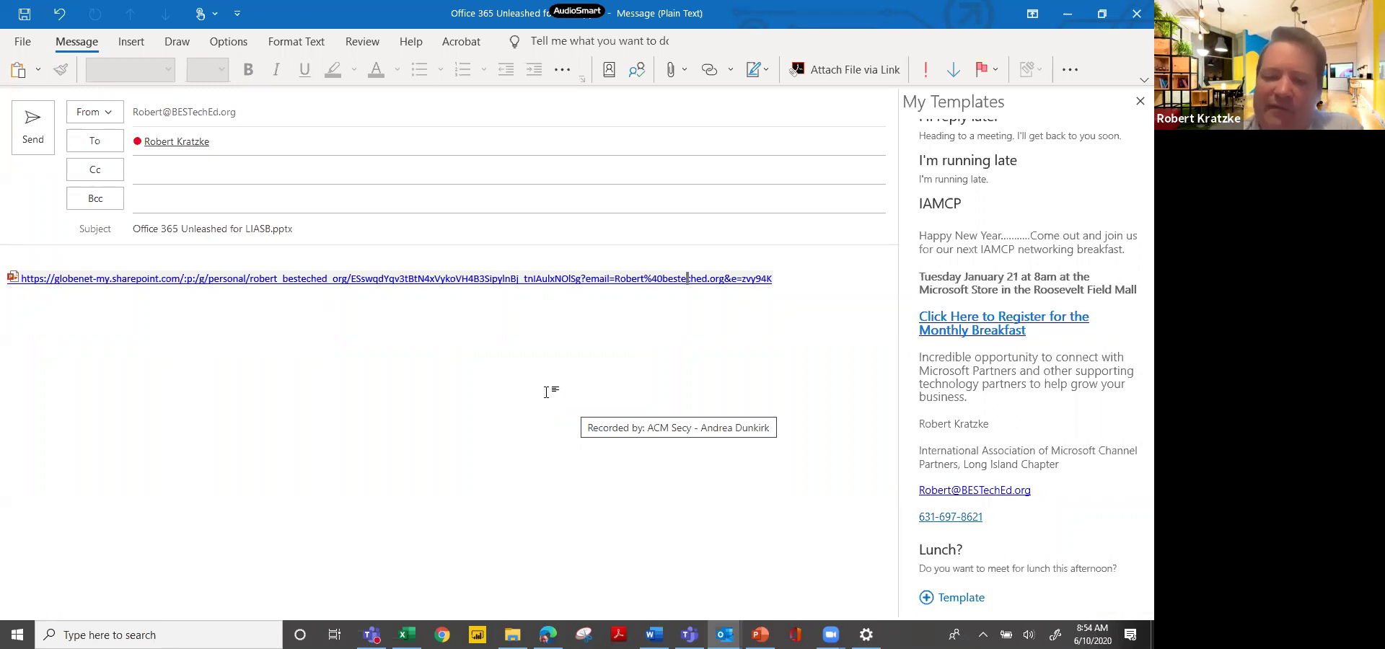
key(alt+Tab)
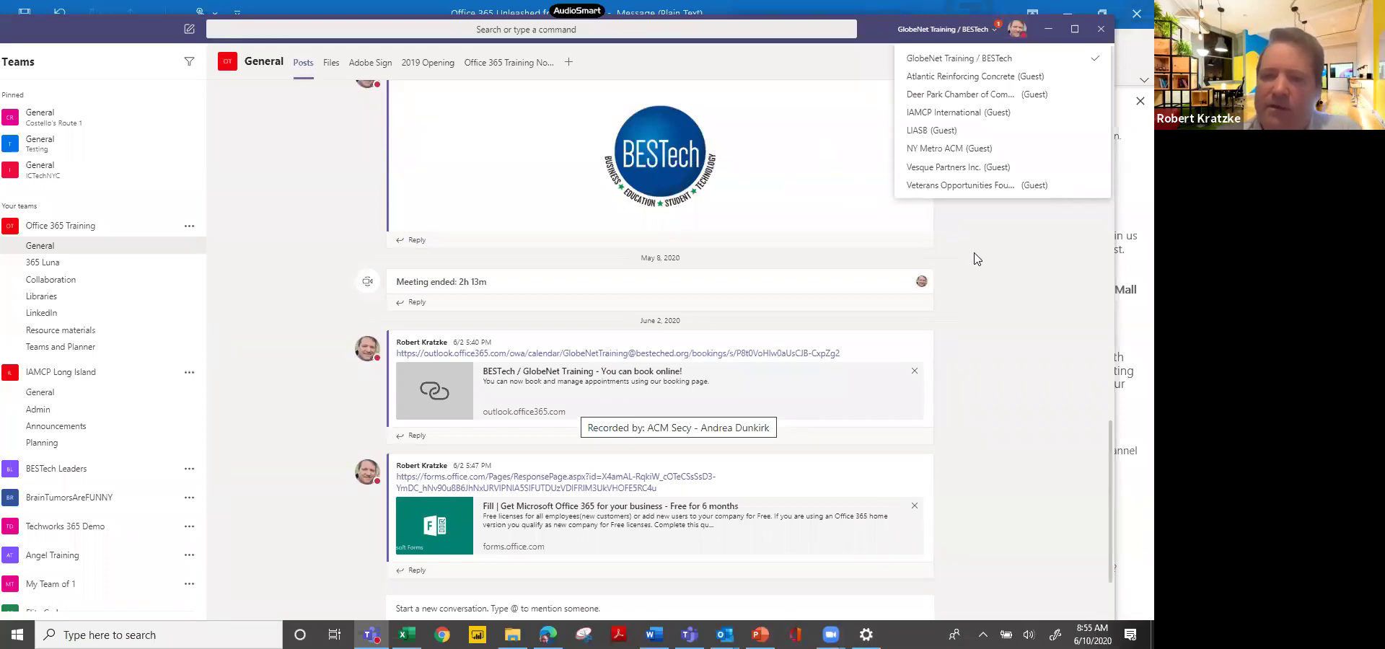
Open the BESTech Inner logo.jpg image full size, then close the viewer.
click(869, 146)
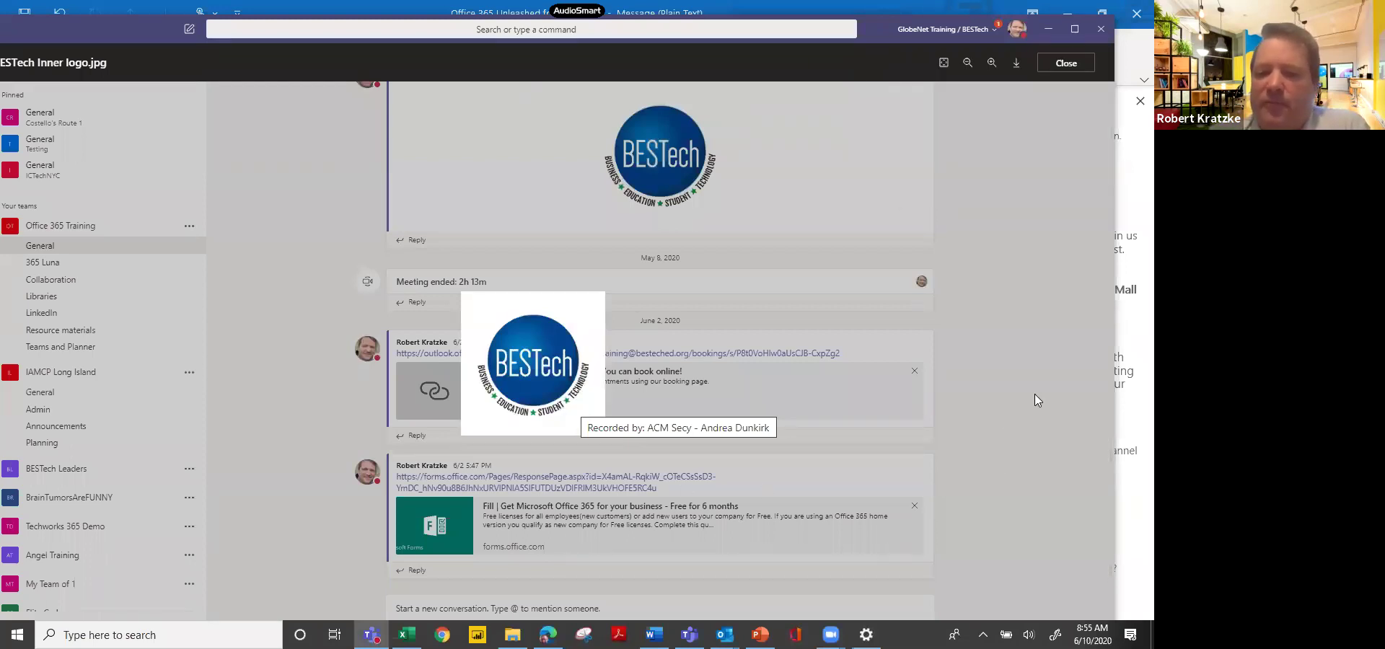
click(288, 392)
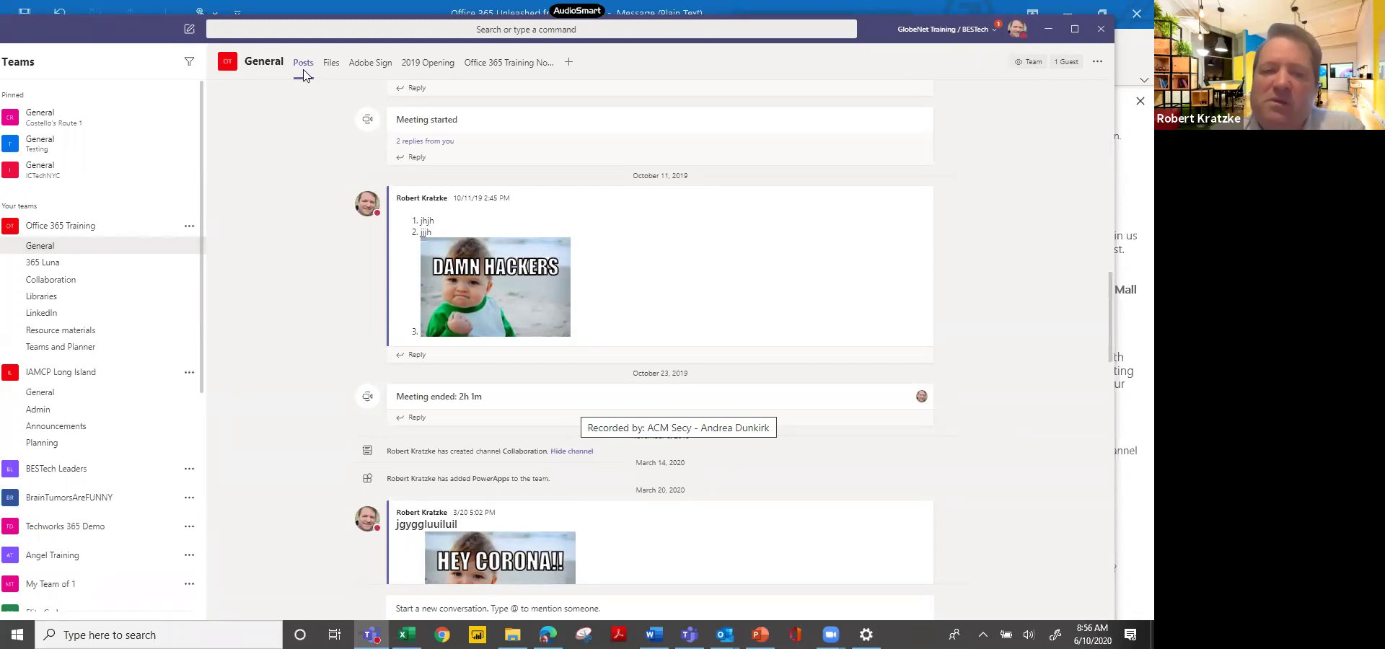
On the General channel's Files tab, check the New menu and sync the files to OneDrive.
click(329, 63)
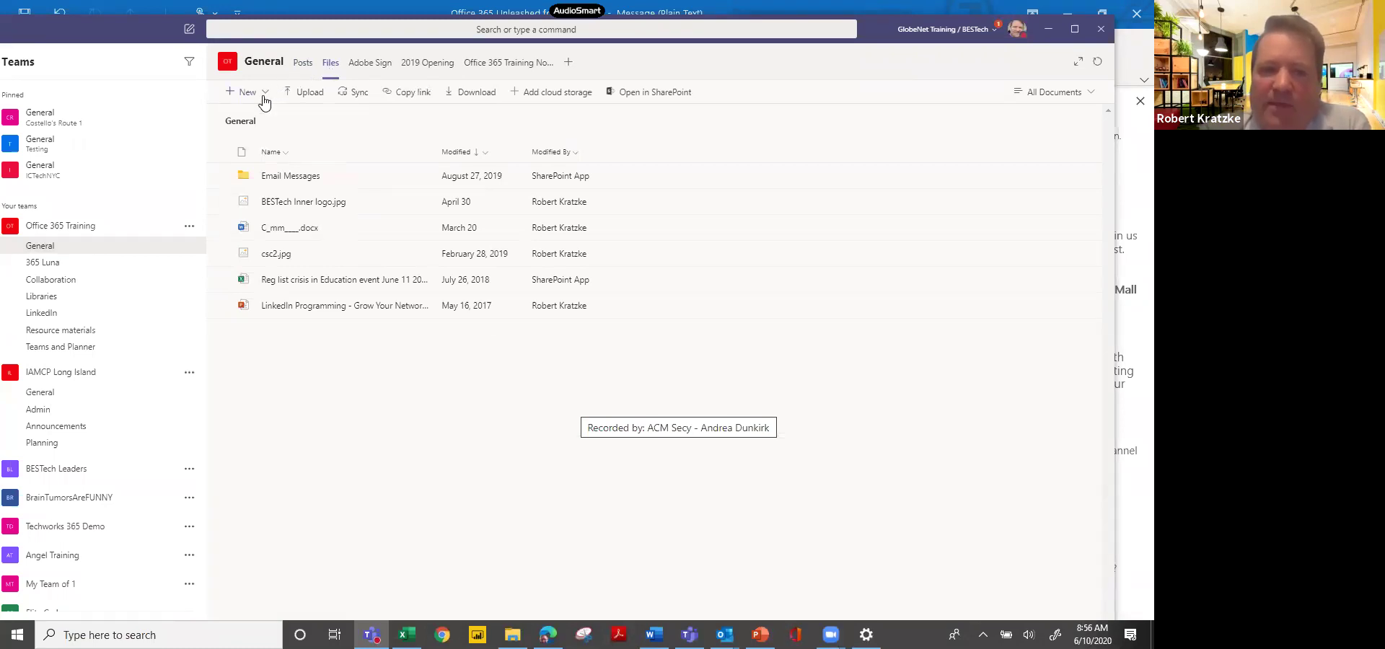
click(264, 99)
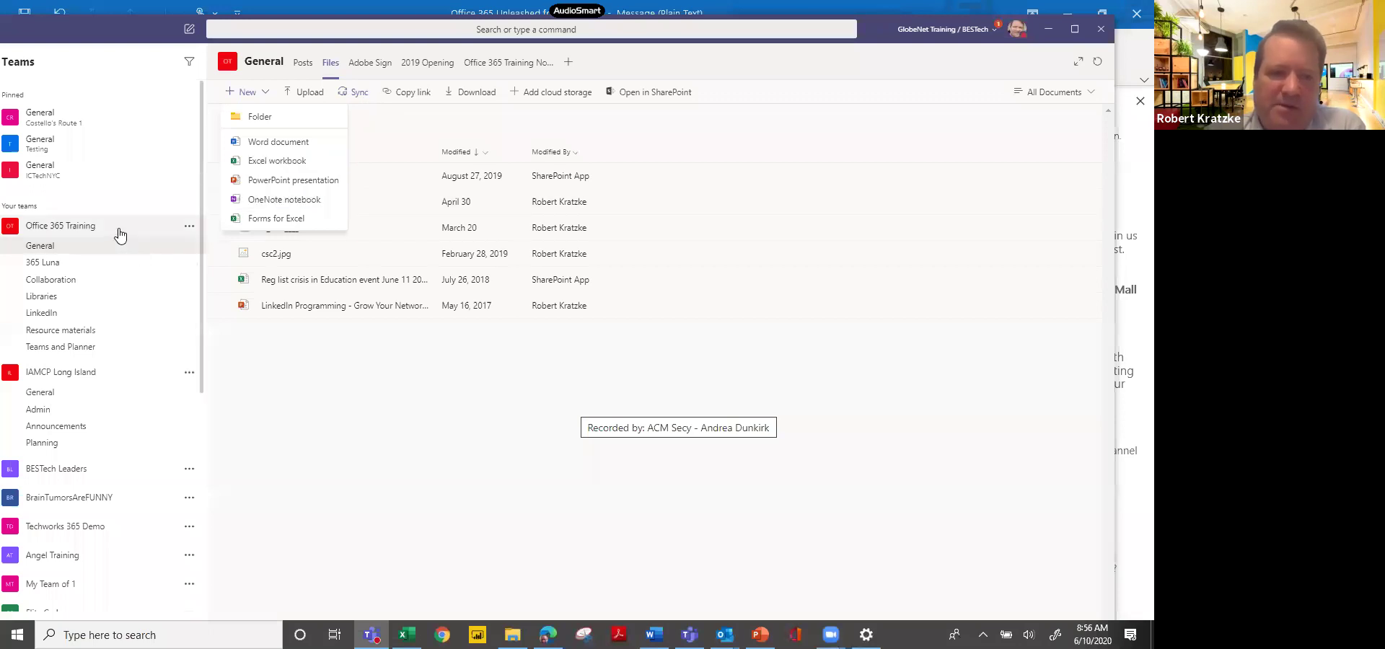
click(347, 96)
click(348, 96)
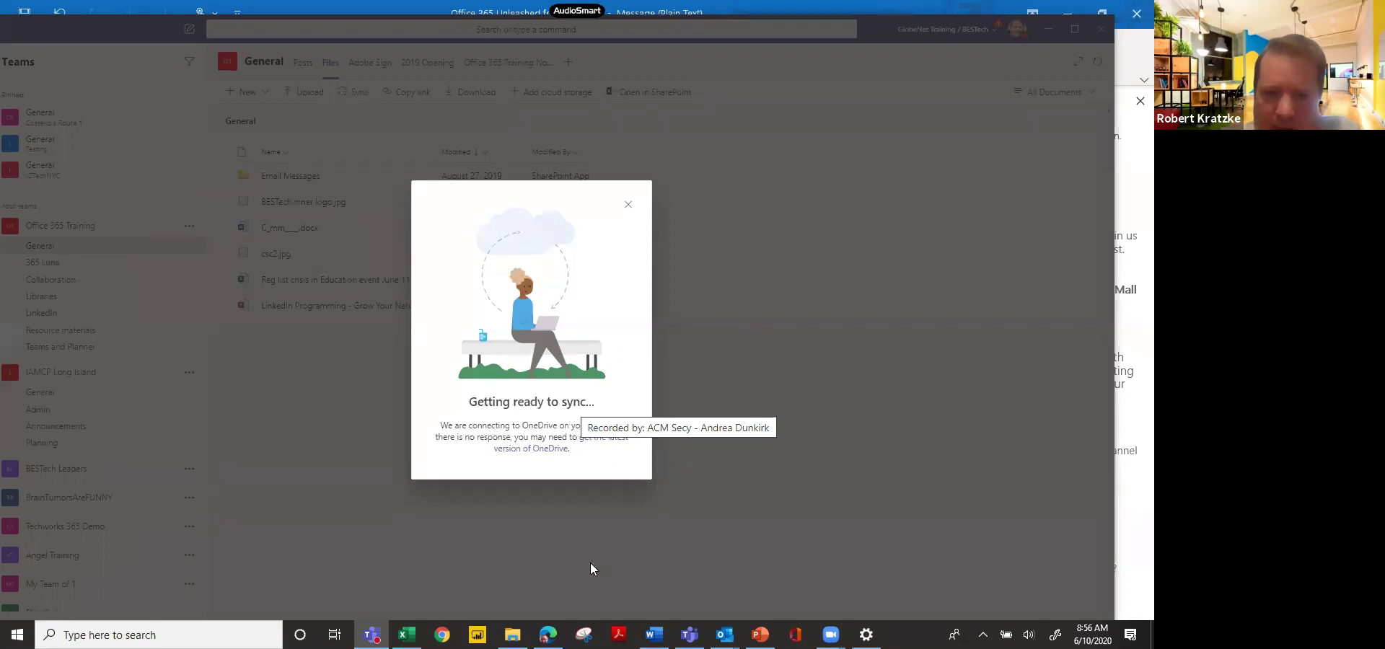
In File Explorer, go through Office 365 Training - Documents to 365 Luna and Resource materials, then return to Teams.
mouse_move(512, 635)
click(462, 599)
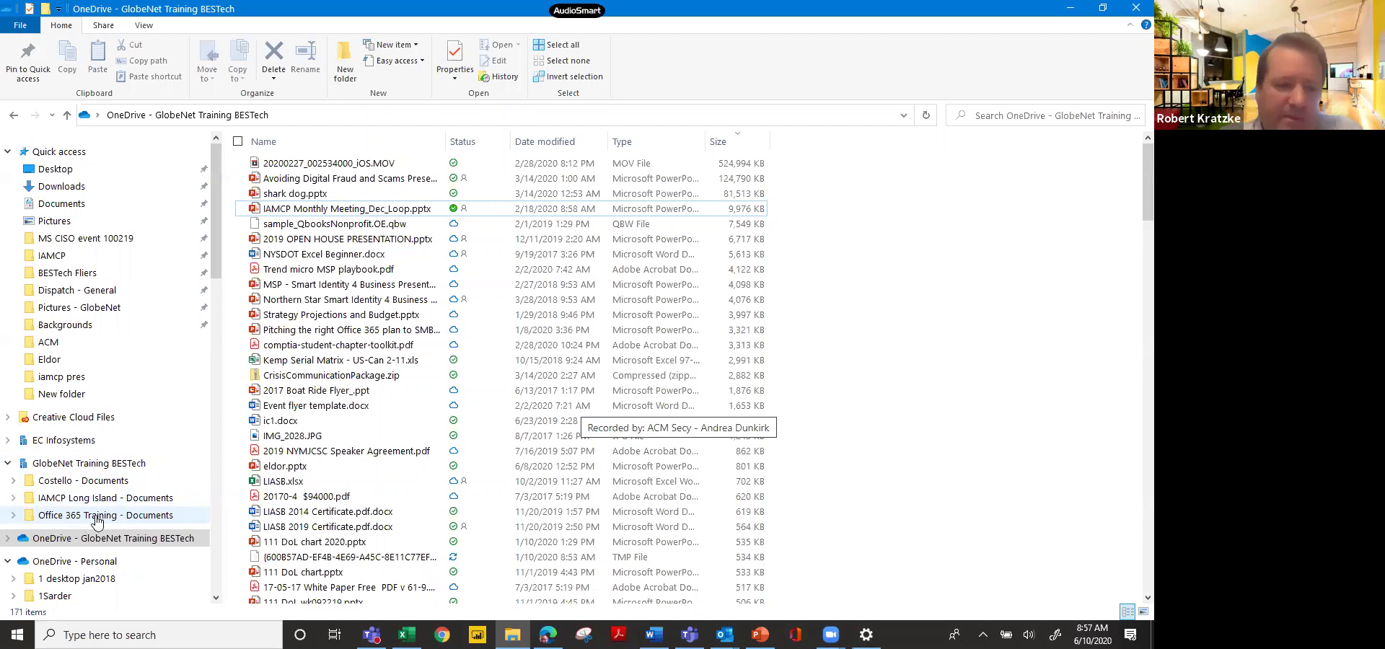
click(14, 516)
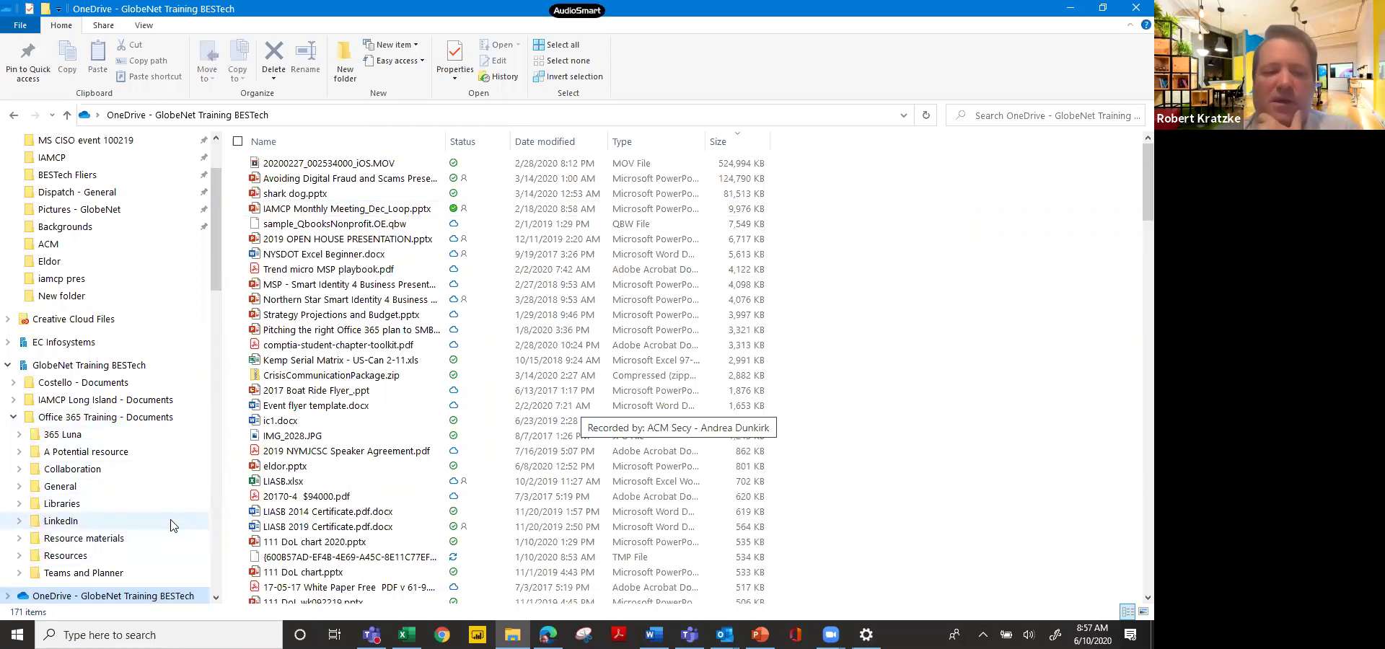
click(67, 438)
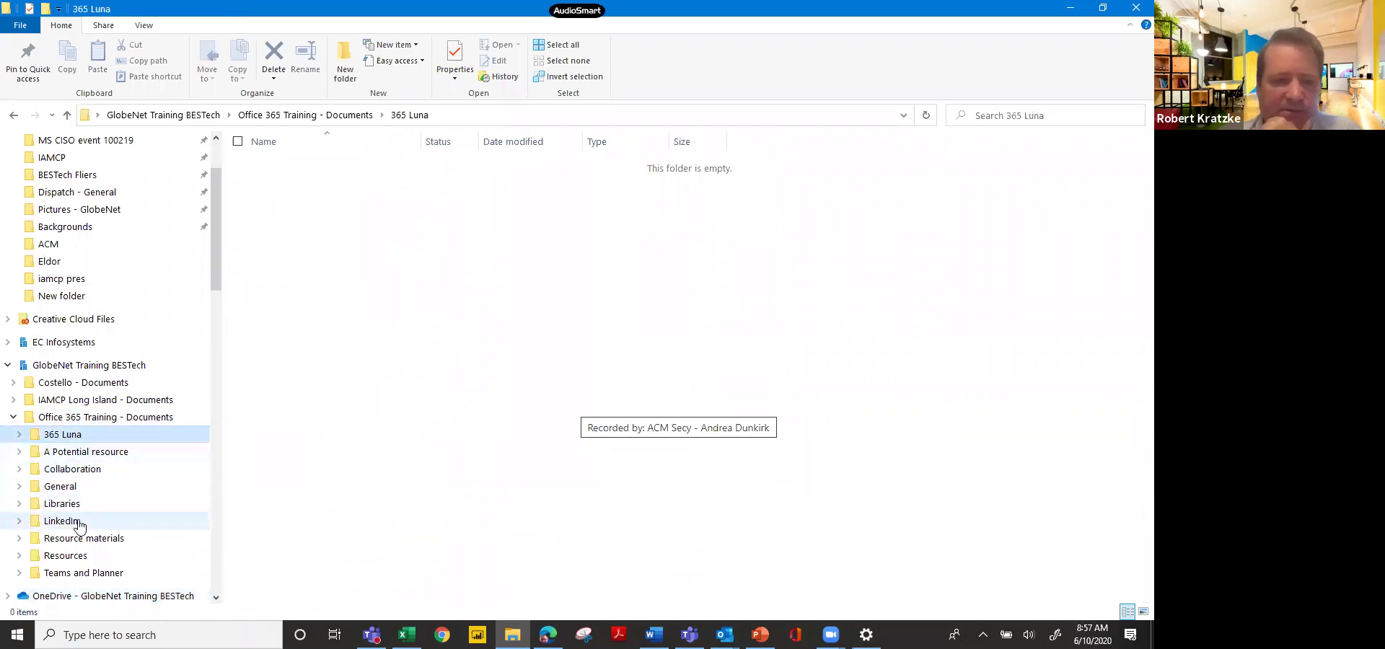
click(85, 540)
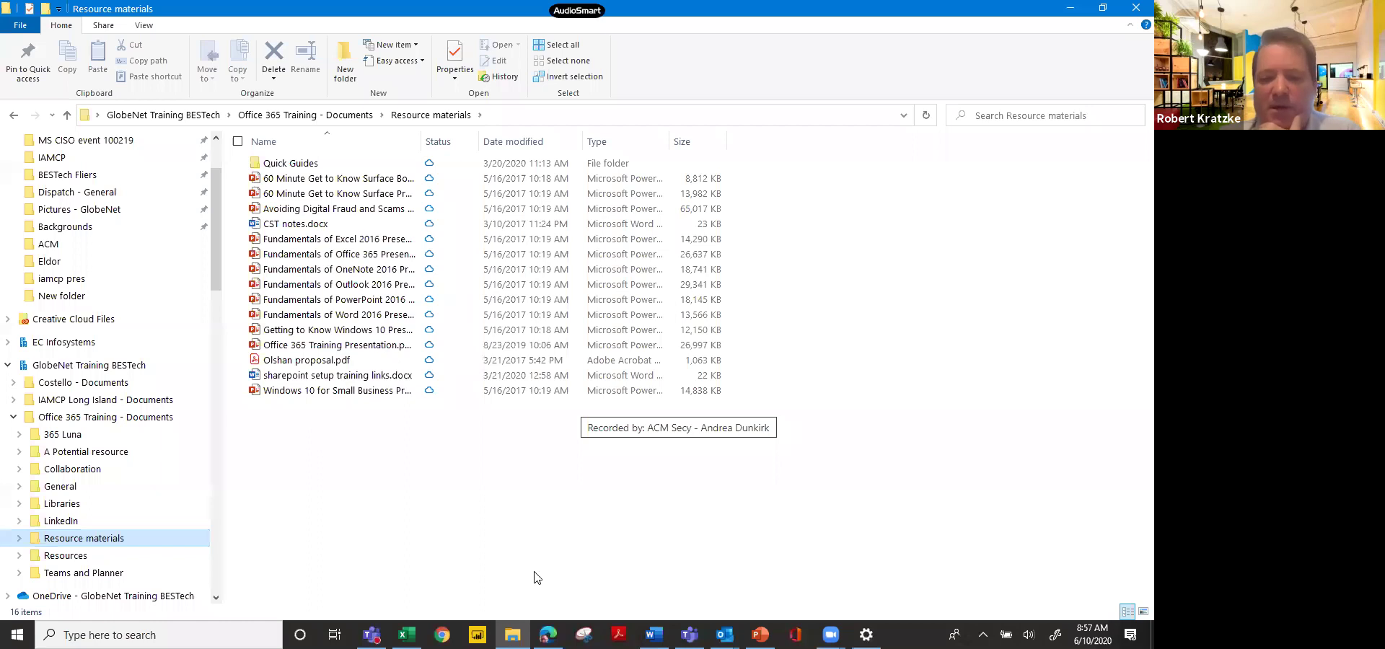
click(371, 635)
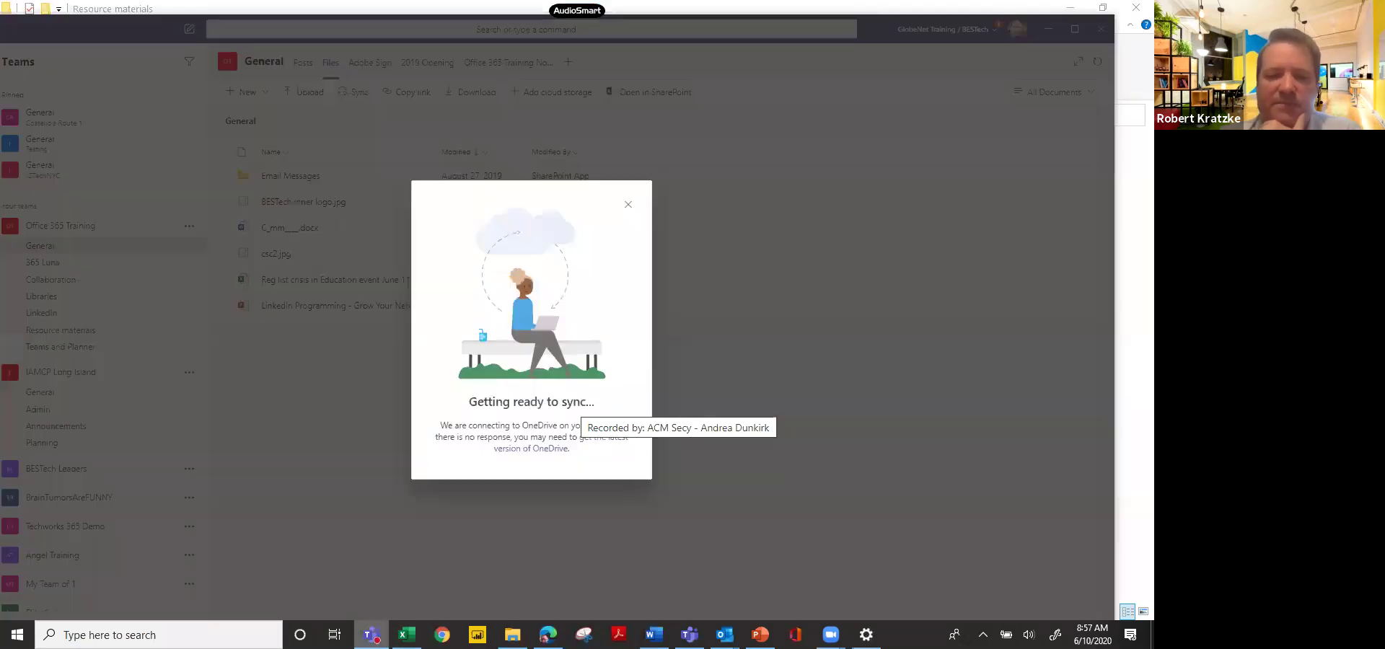
Dismiss the sync notice, open the Resource materials Files tab, and collapse Office 365 Training.
click(628, 204)
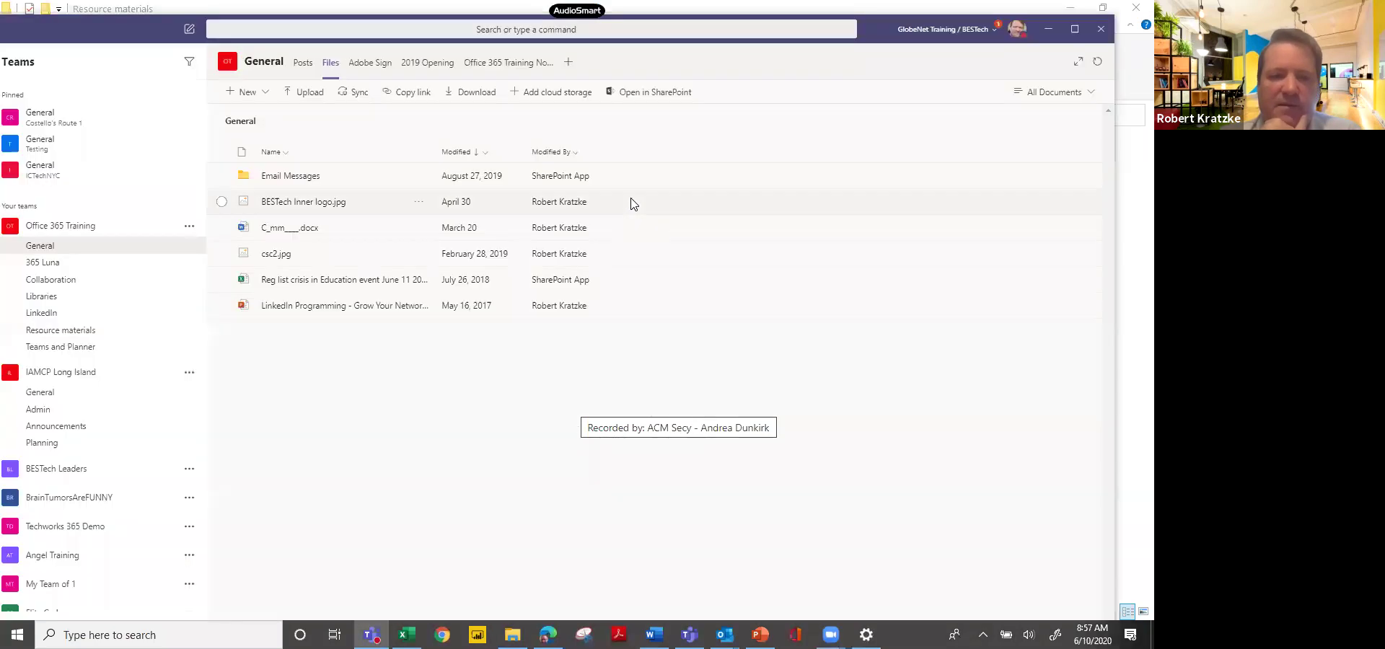
click(92, 330)
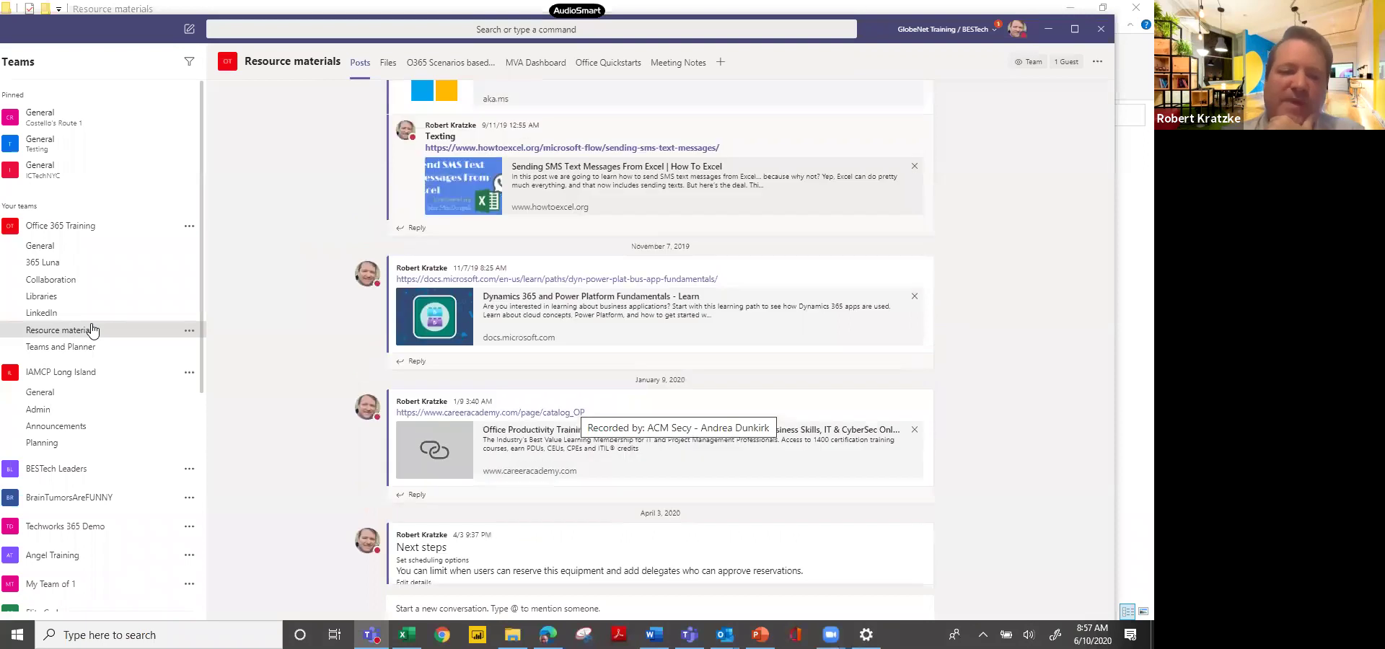
click(388, 65)
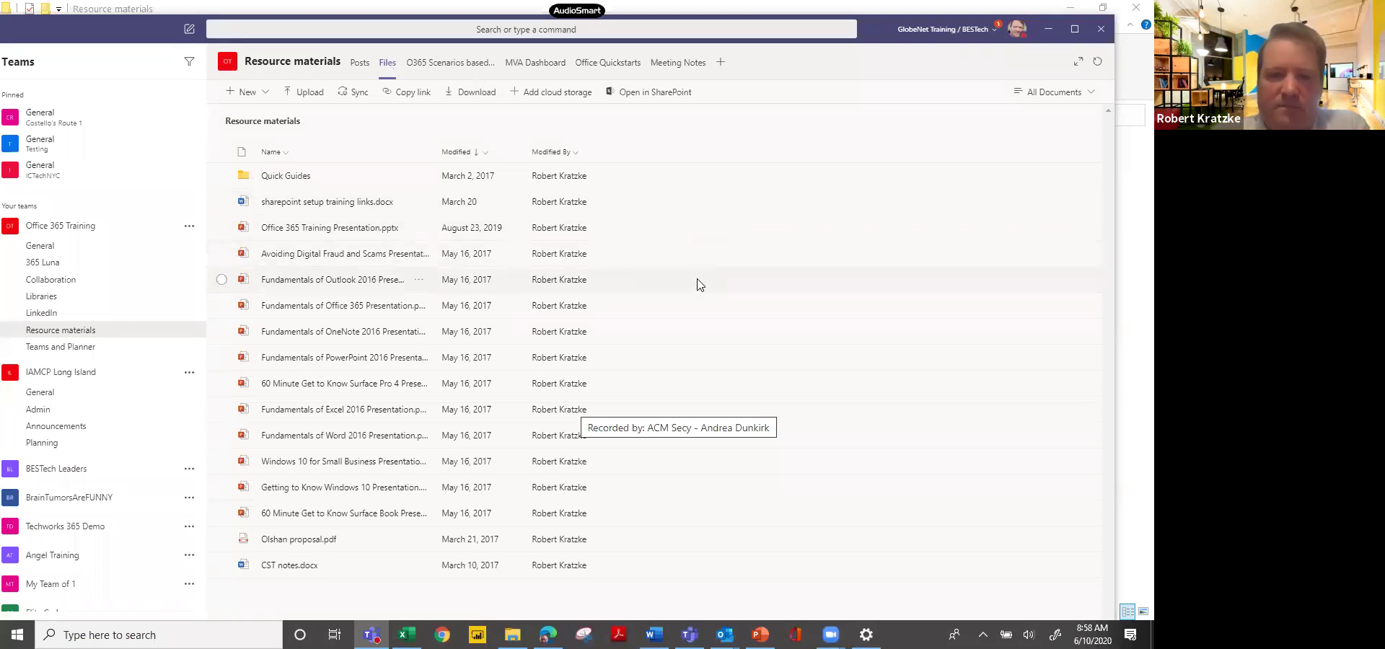
click(68, 228)
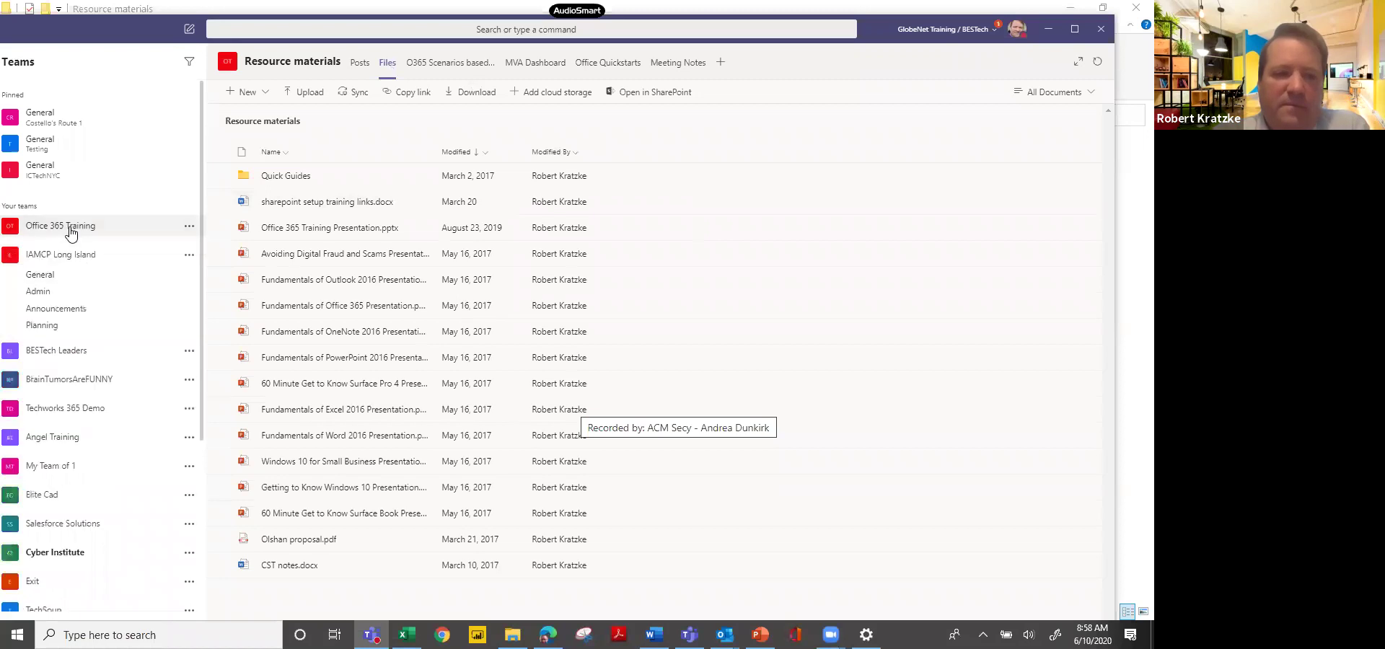
In the NY Metro ACM Board window, expand the team and preview the June board meeting recording.
click(691, 630)
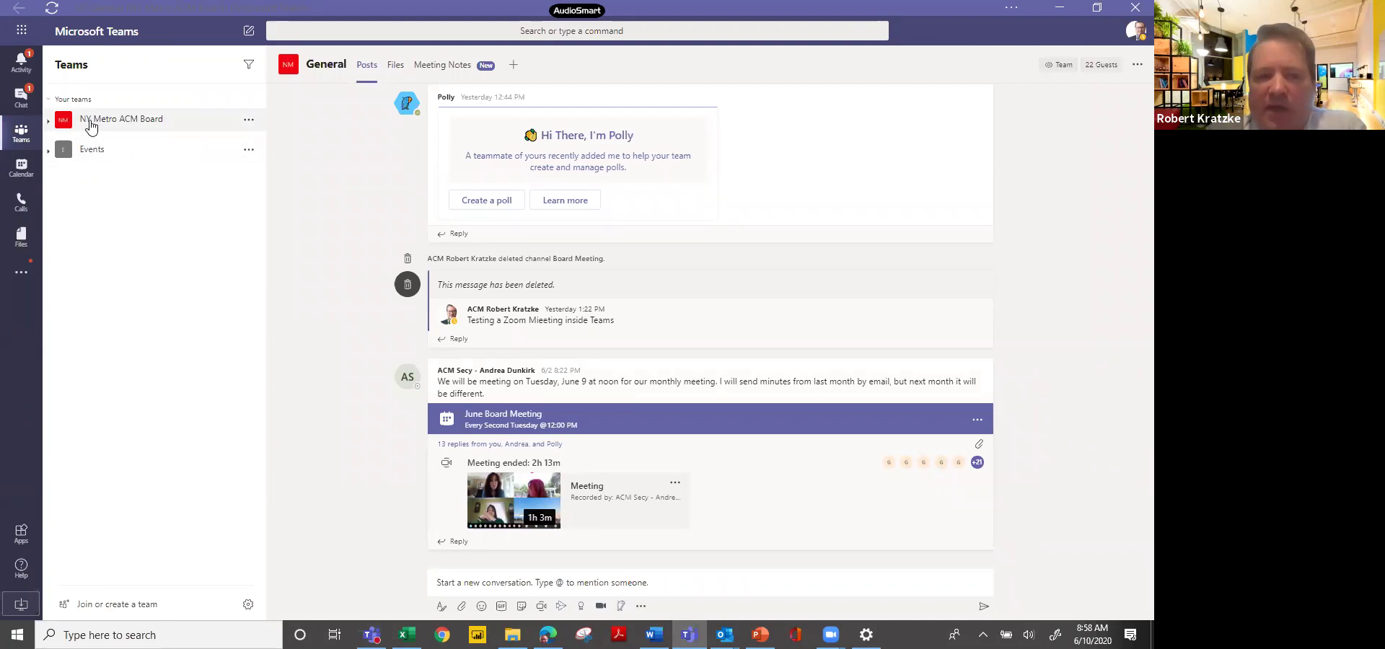
click(158, 127)
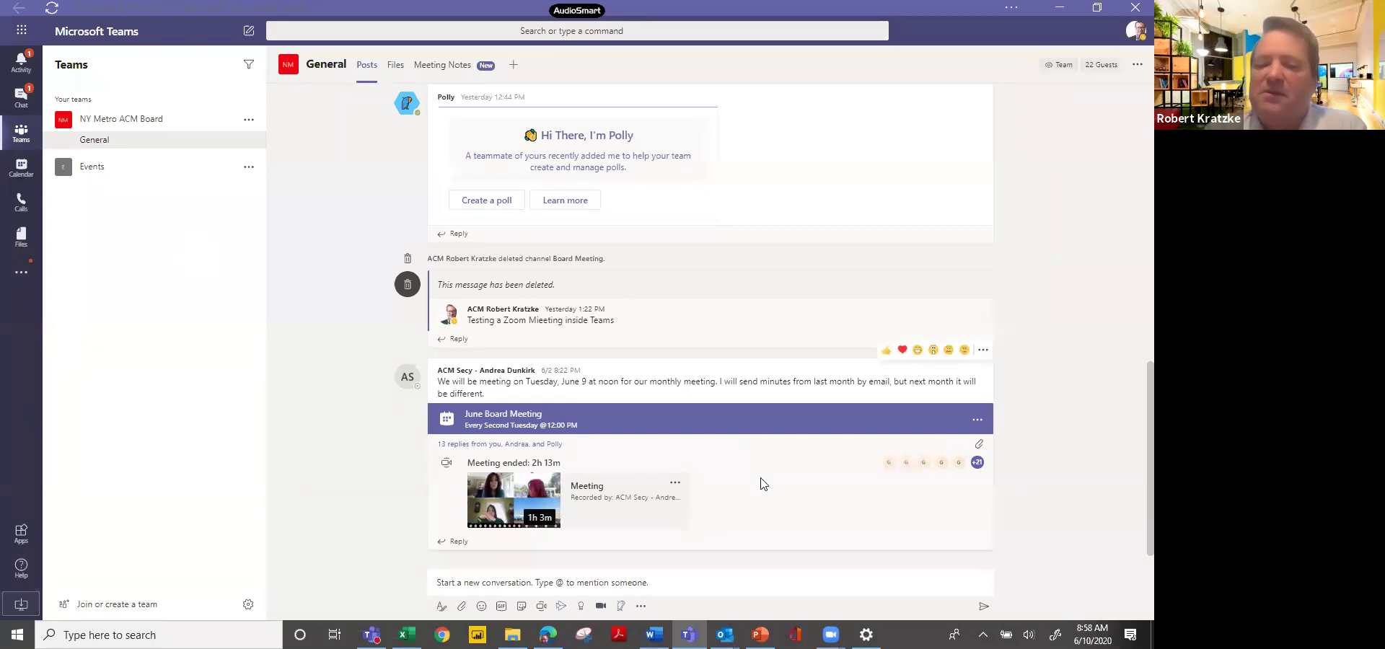
click(549, 508)
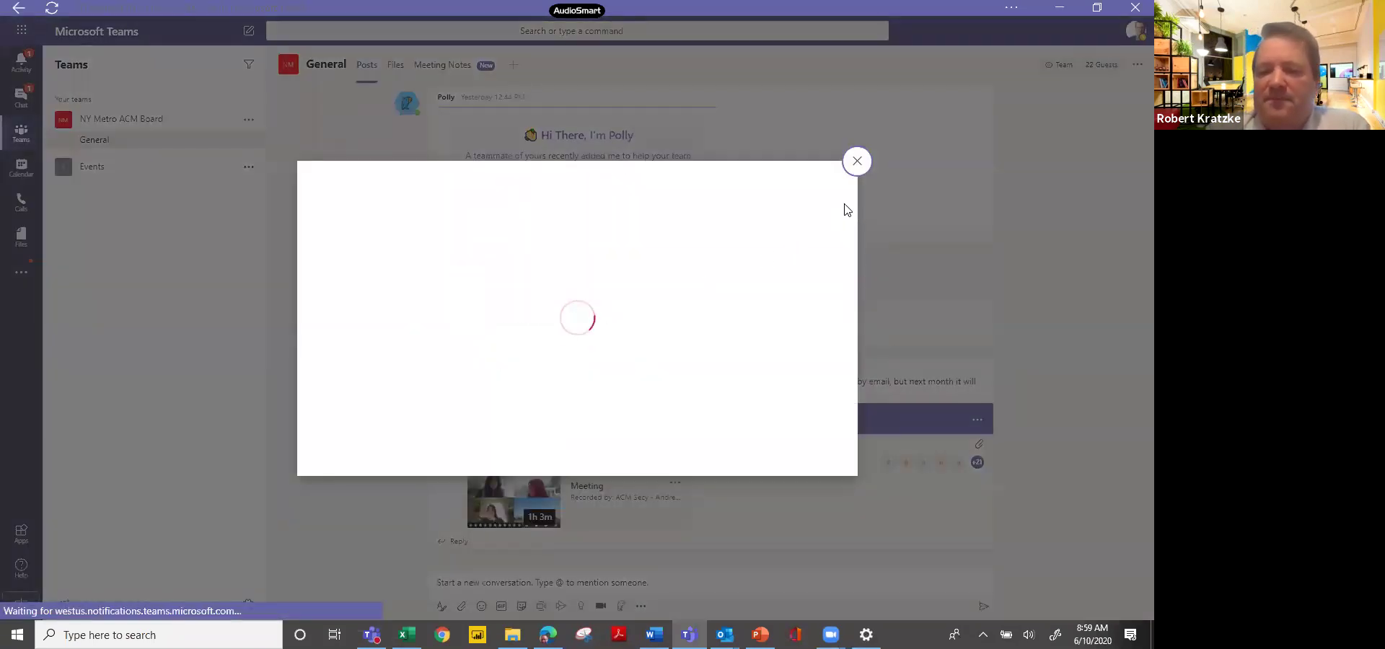
click(858, 163)
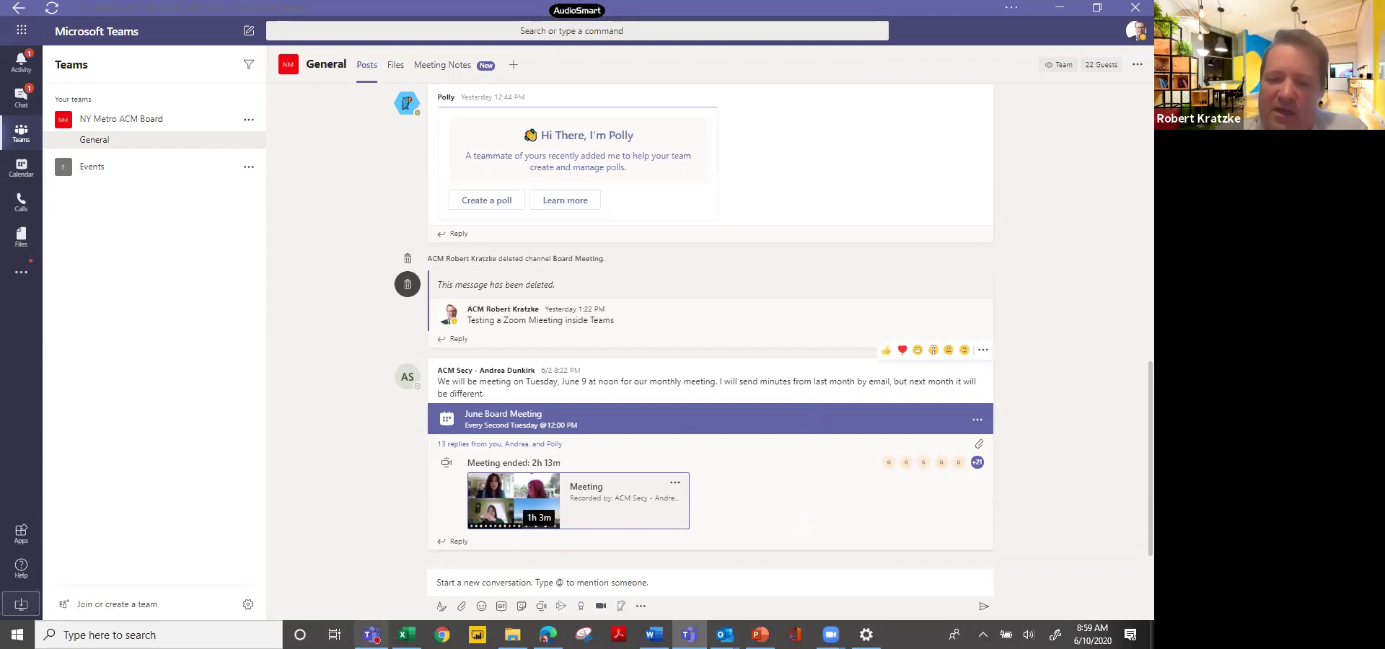
mouse_move(682, 633)
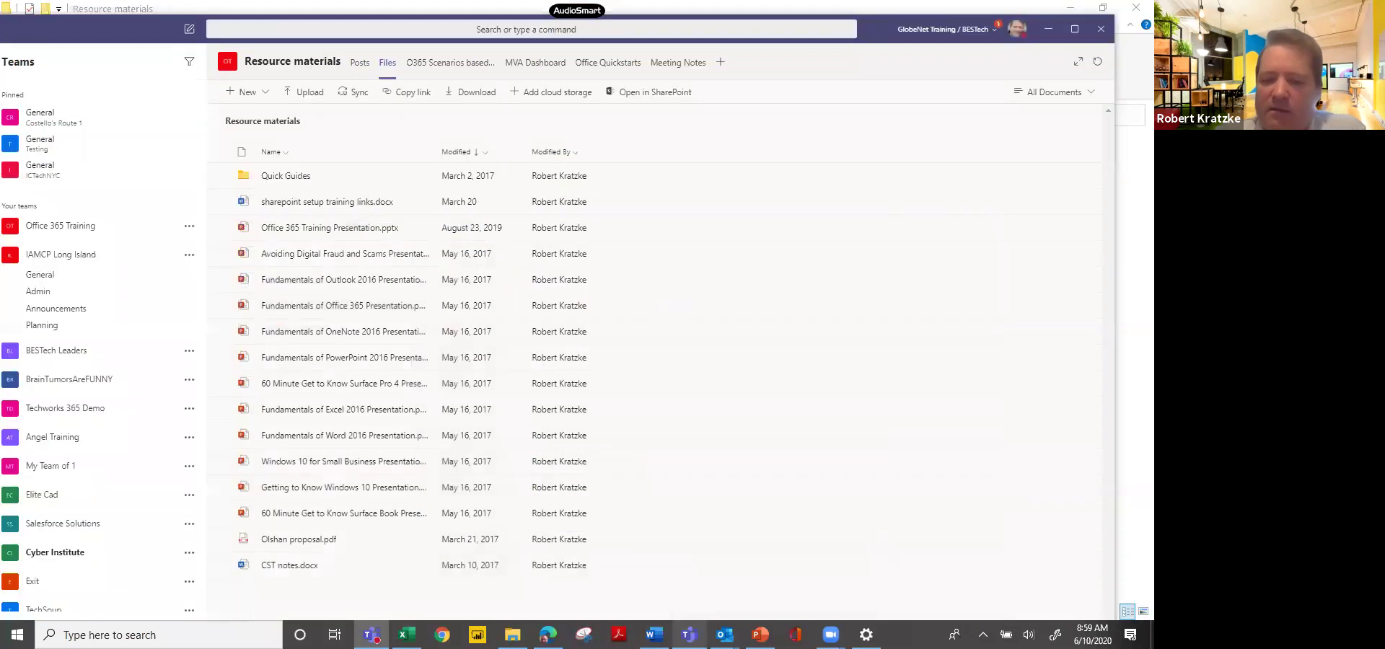
Restore the NY Metro ACM Board General channel window and click into its compose box.
click(682, 633)
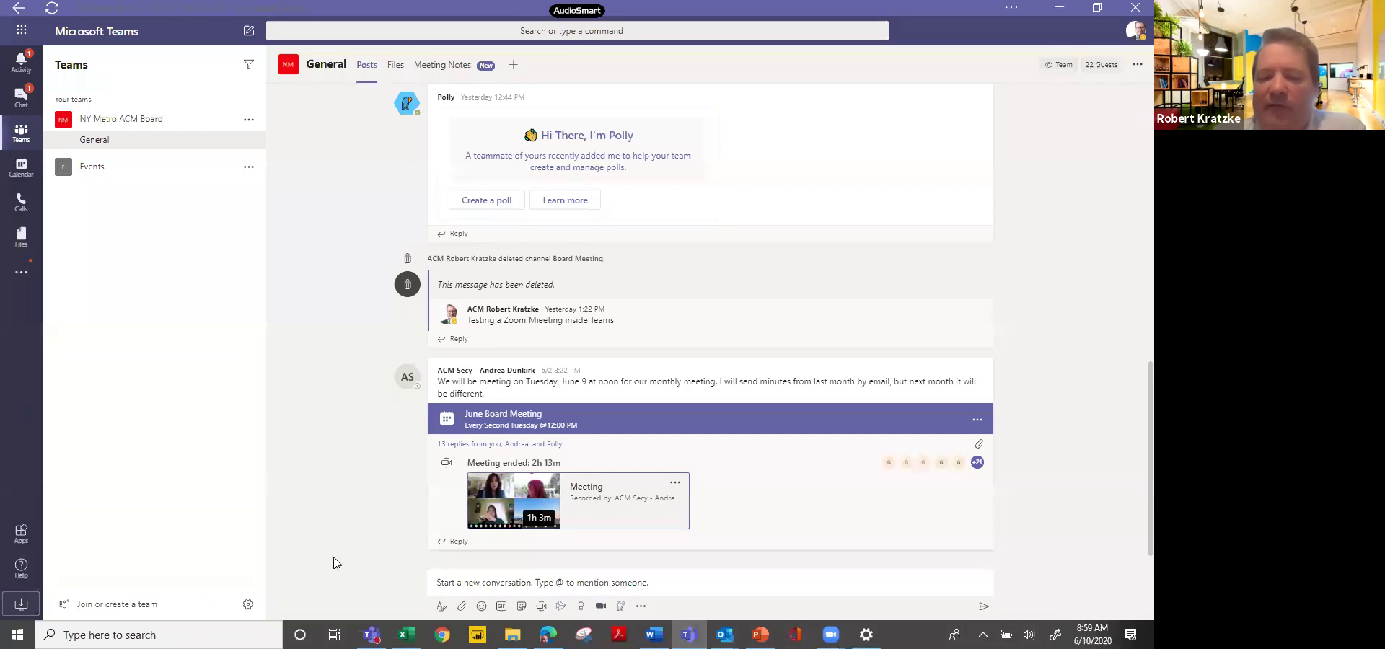
click(454, 586)
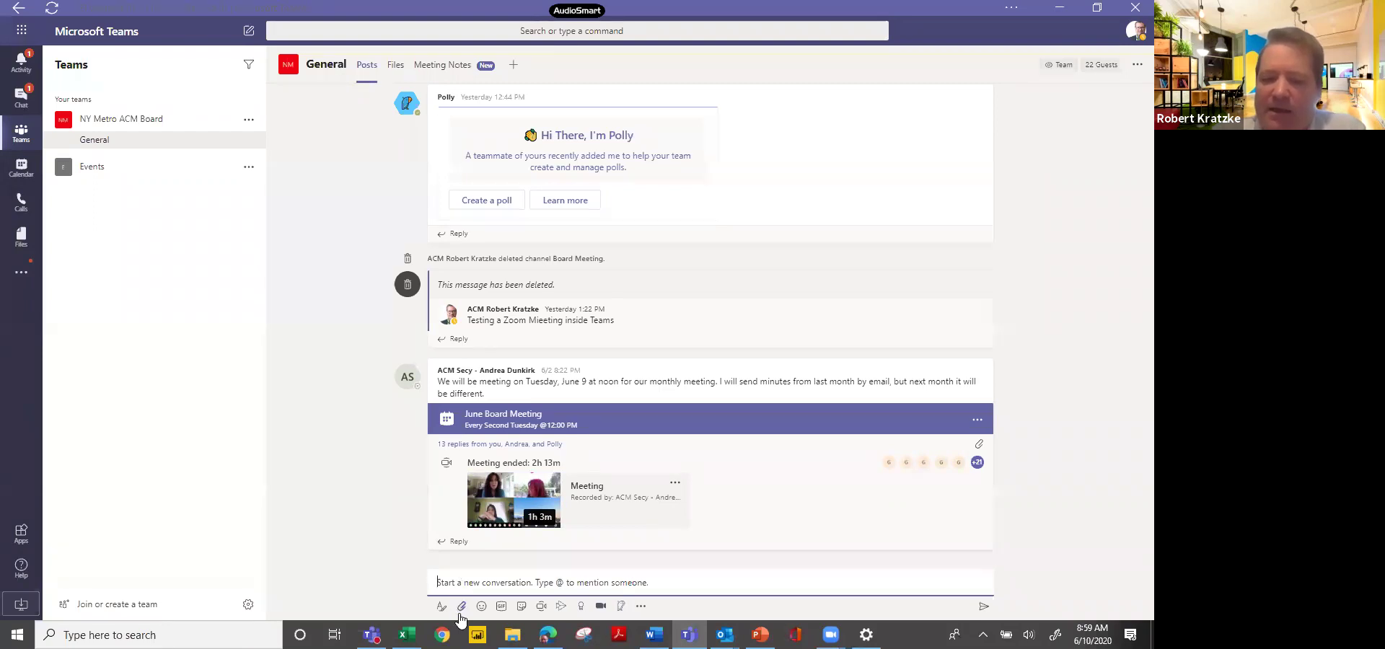
click(521, 608)
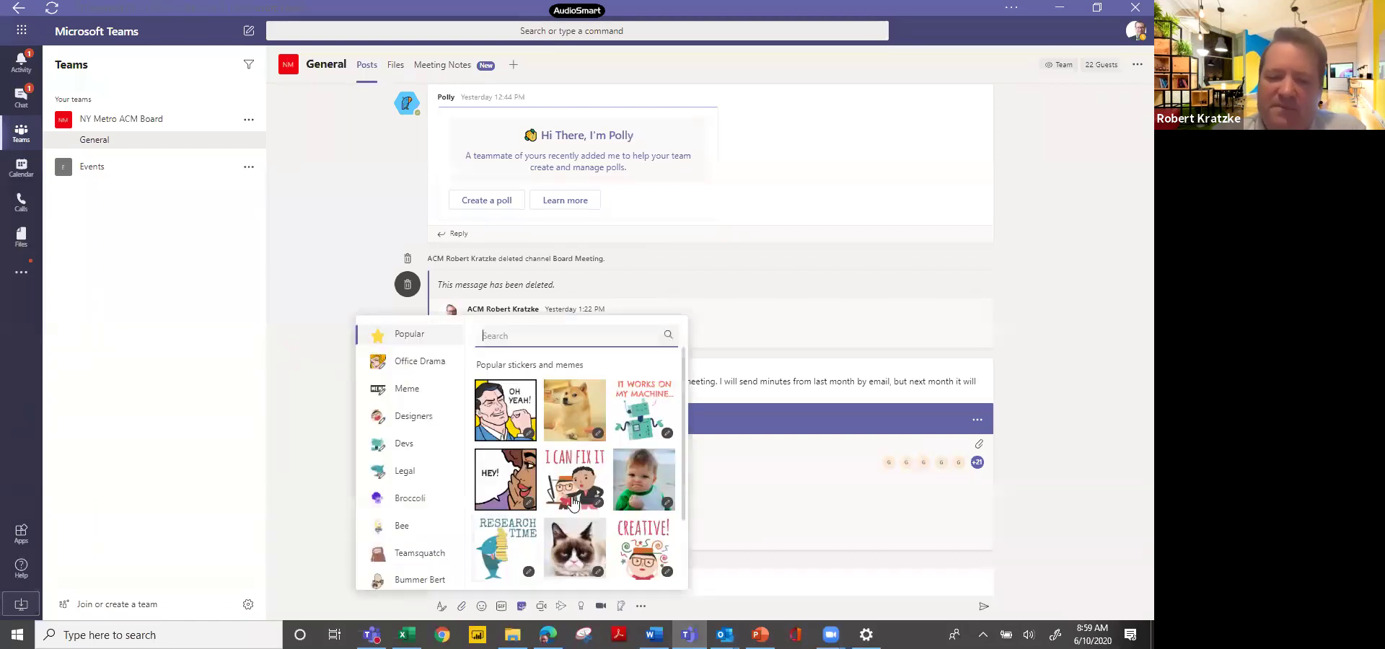
click(645, 487)
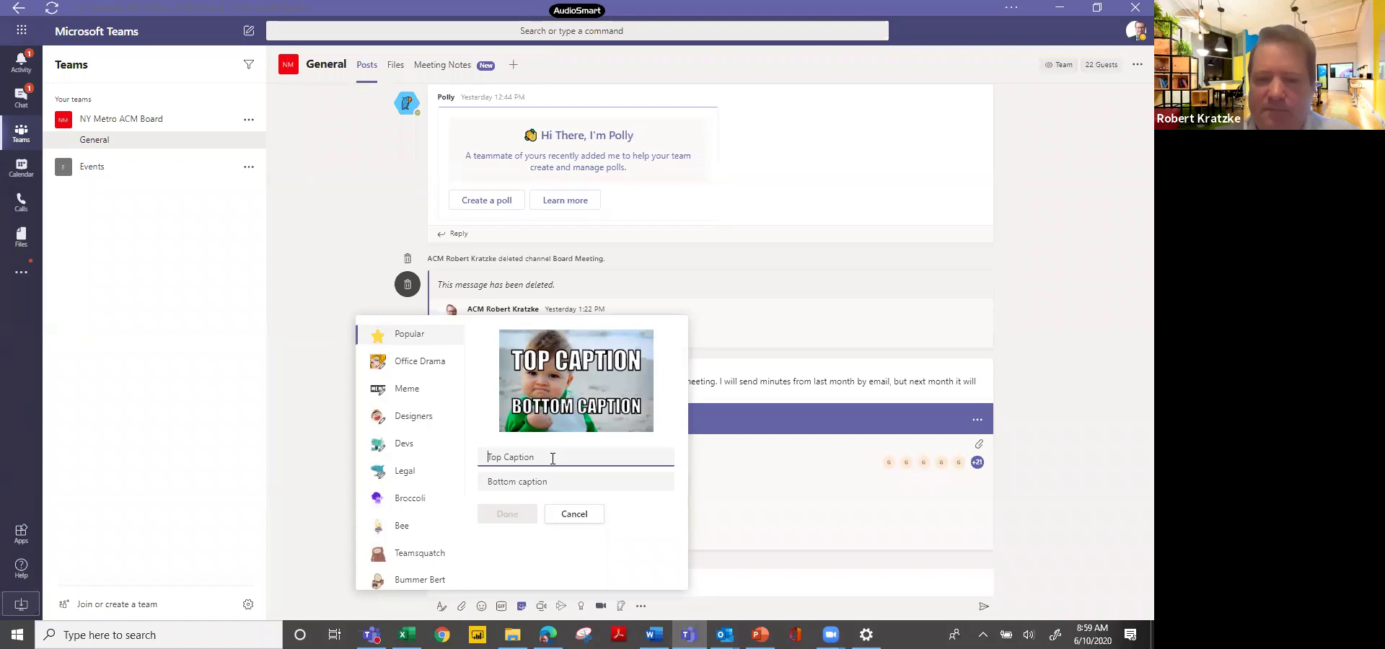
text(Wat)
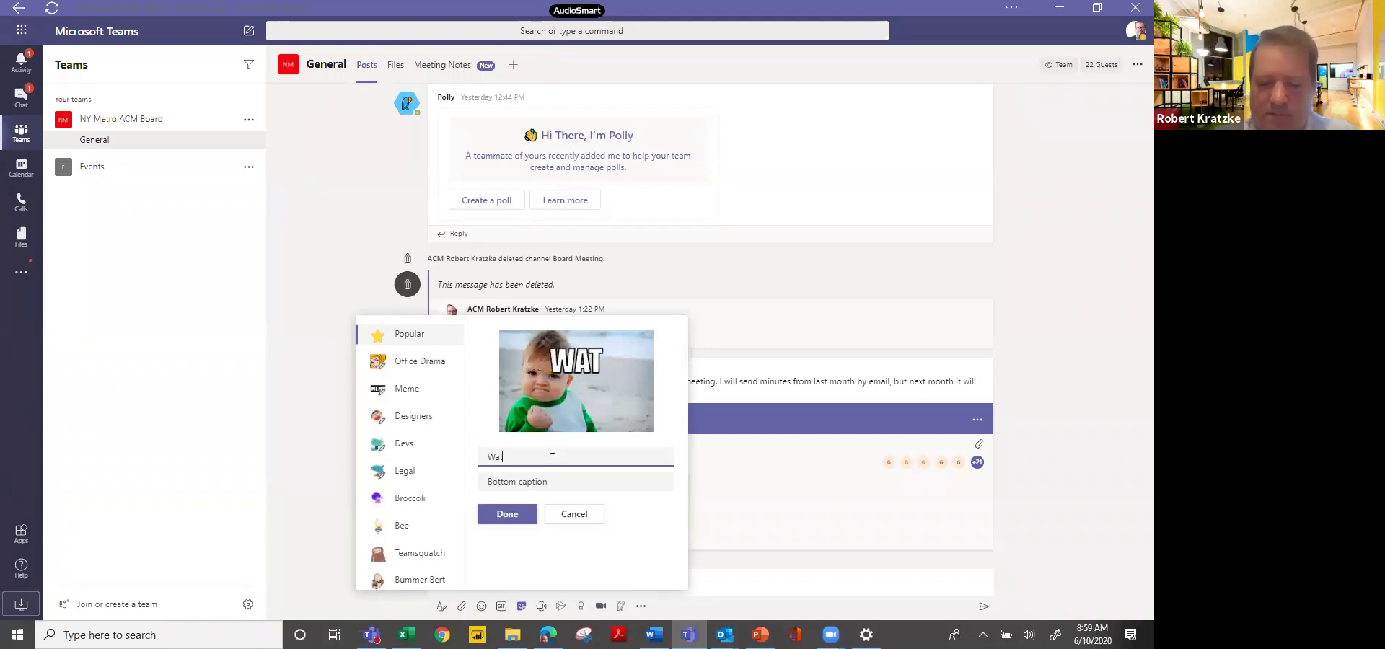
text(ch Out)
click(543, 477)
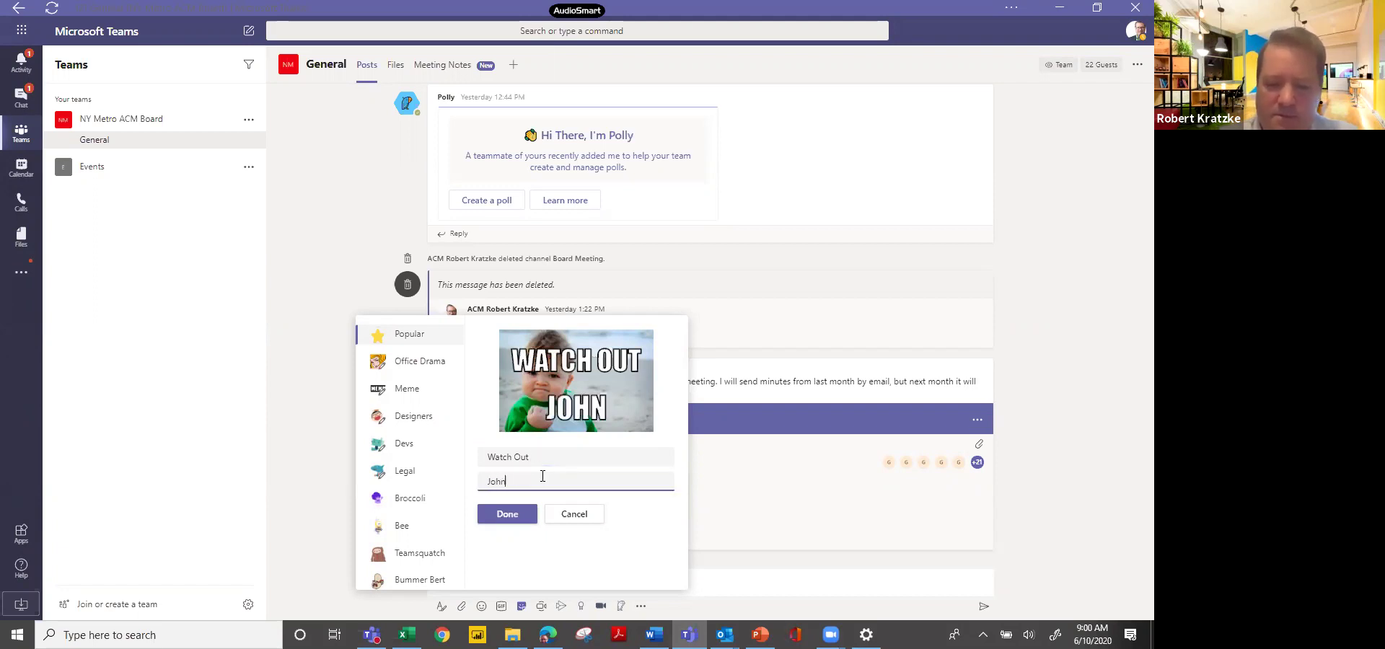
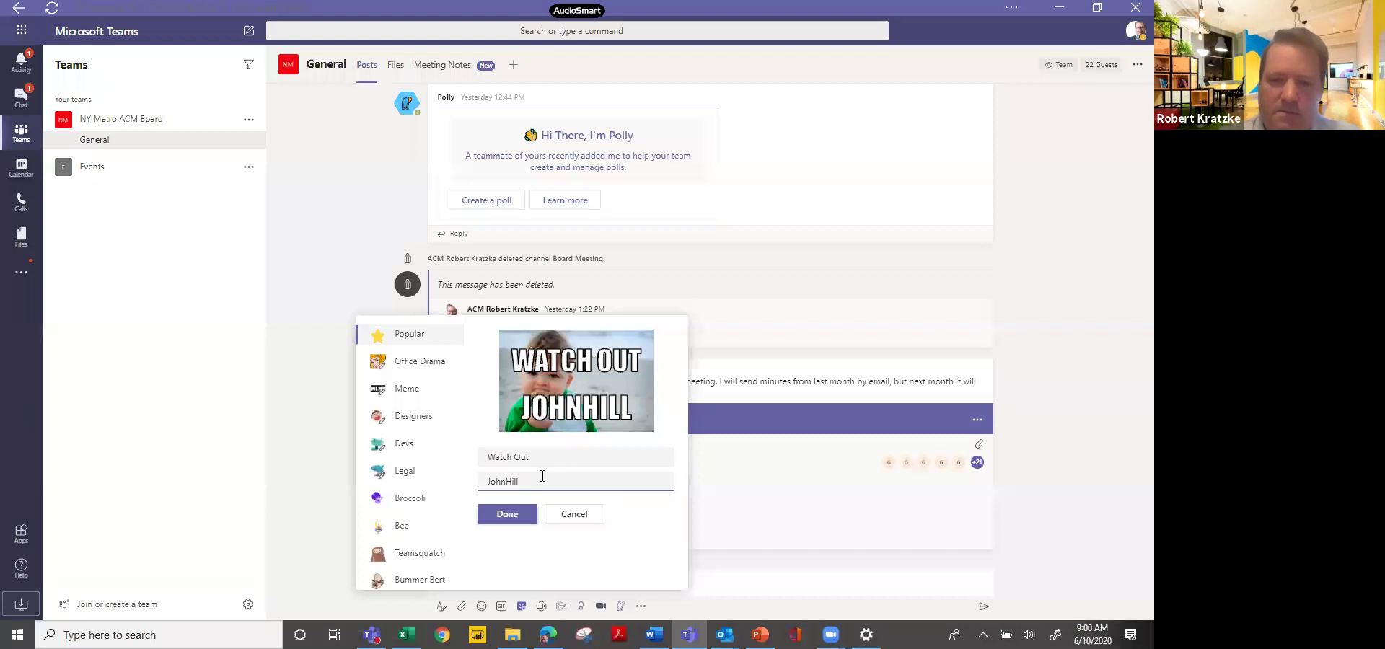
click(581, 413)
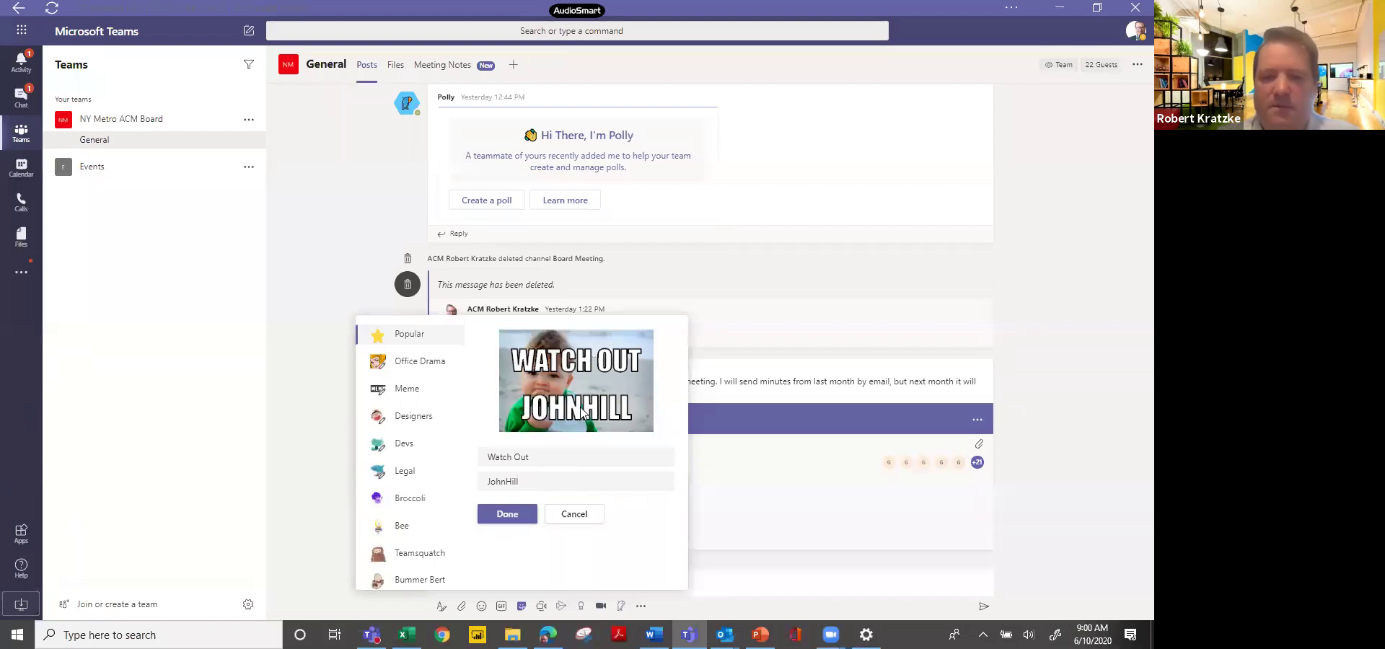
drag(582, 413, 559, 480)
click(561, 482)
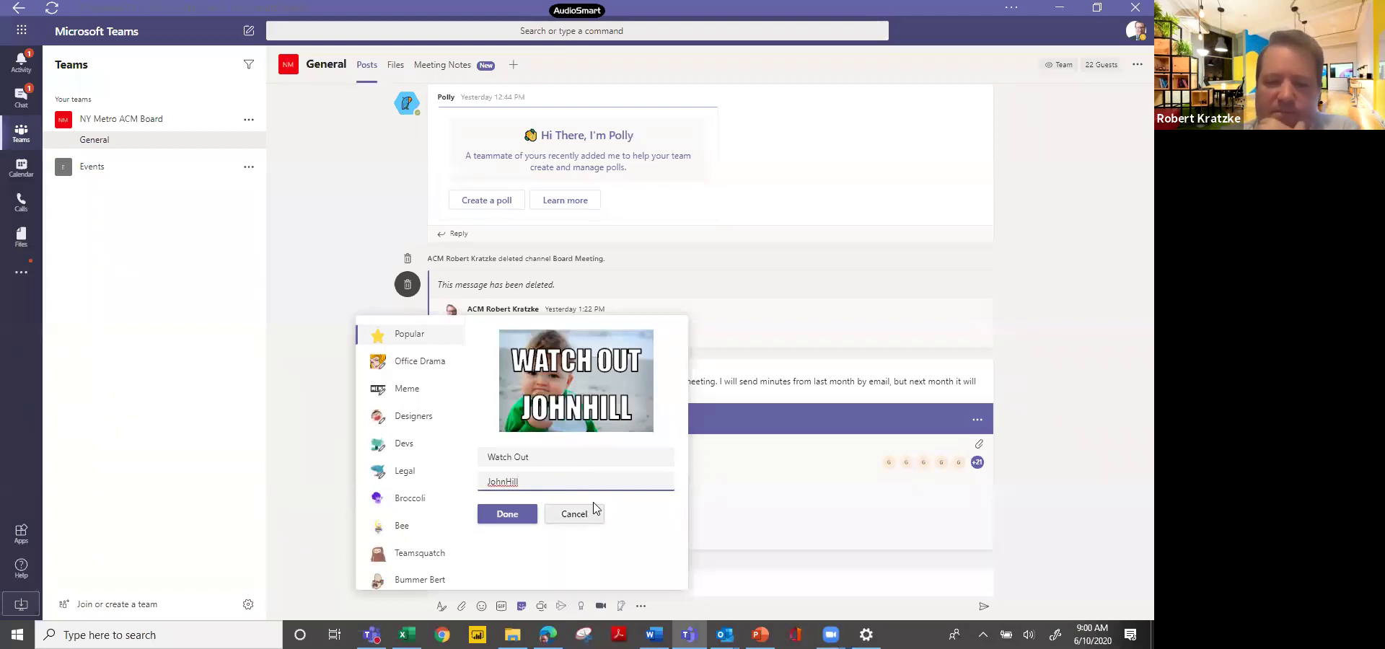
click(574, 516)
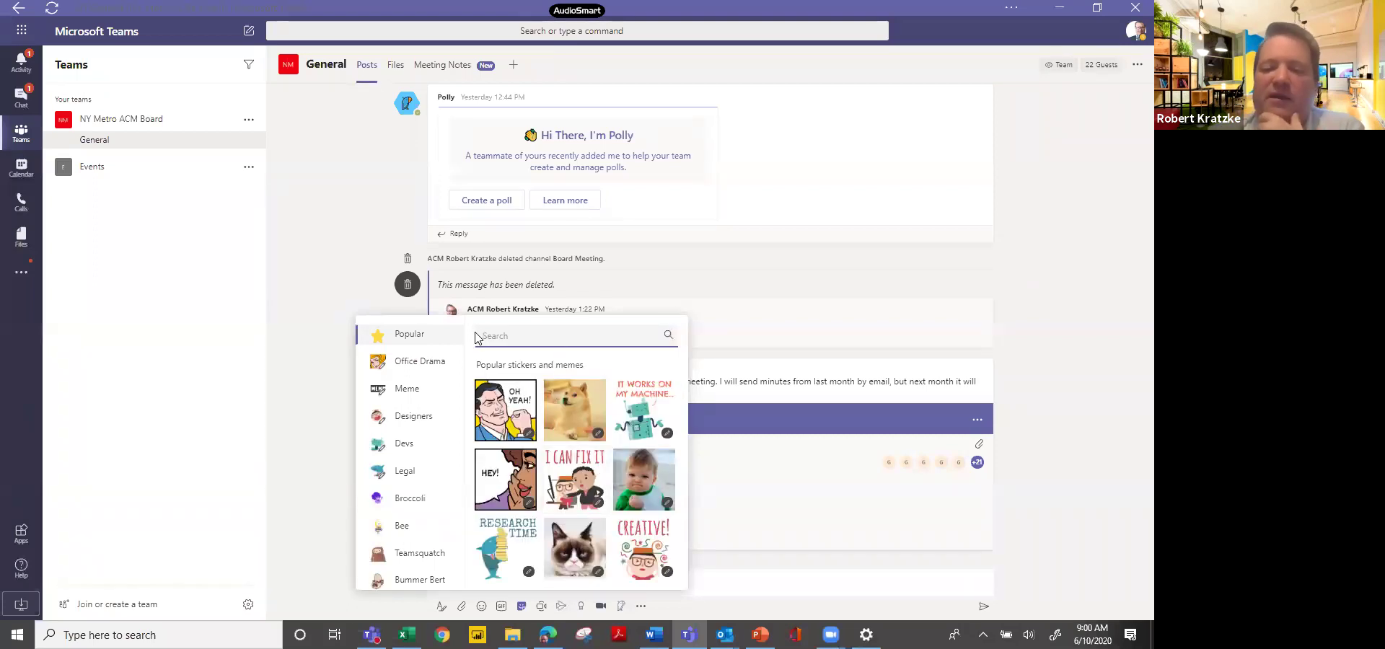
click(798, 265)
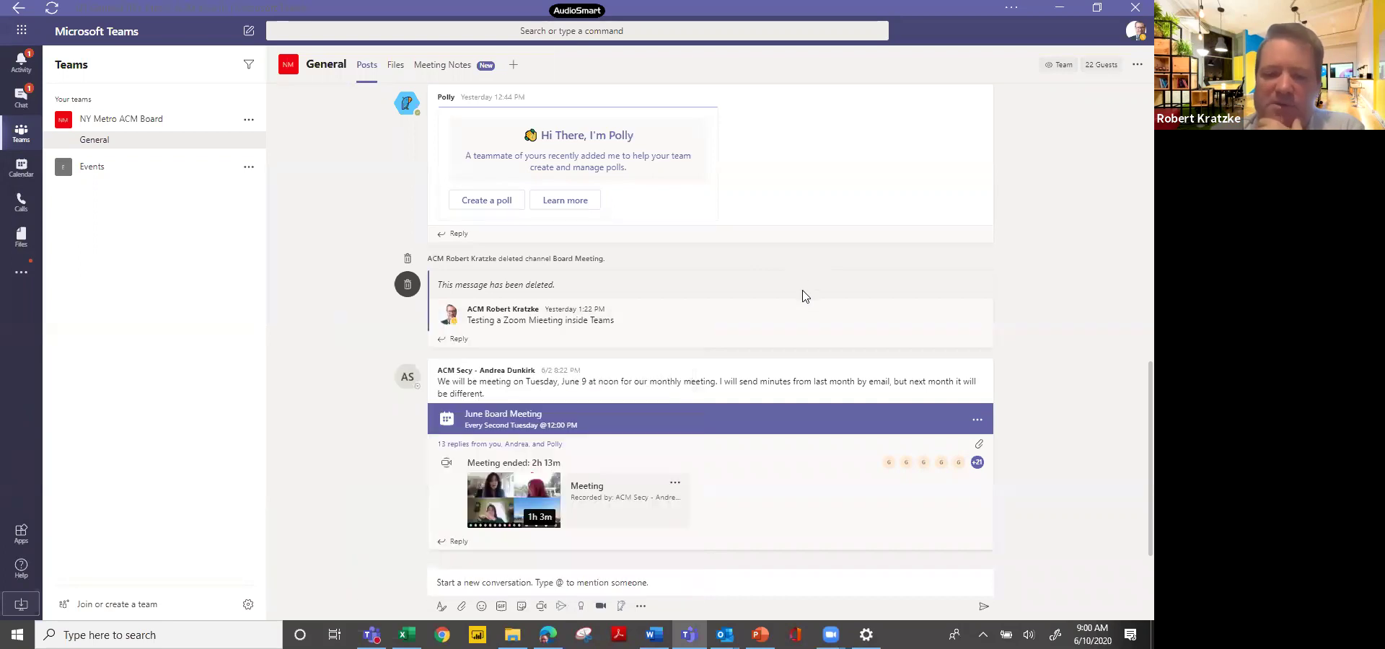
click(481, 586)
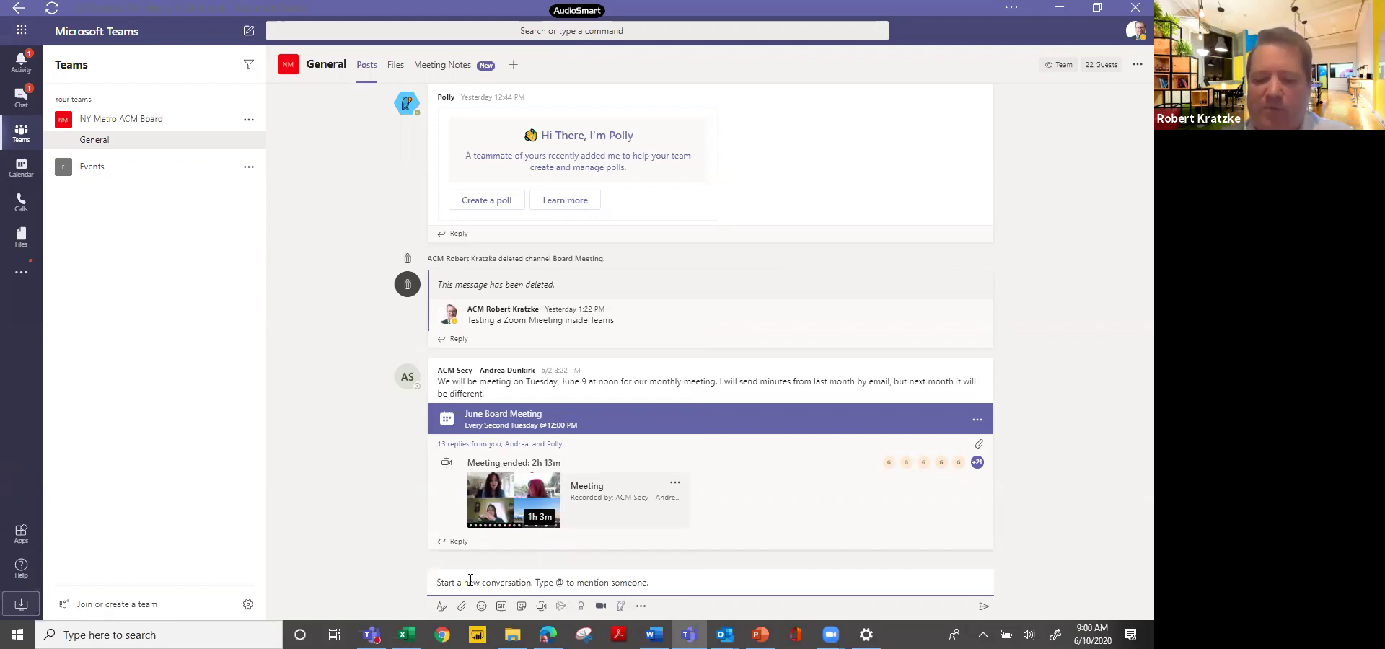
text(@)
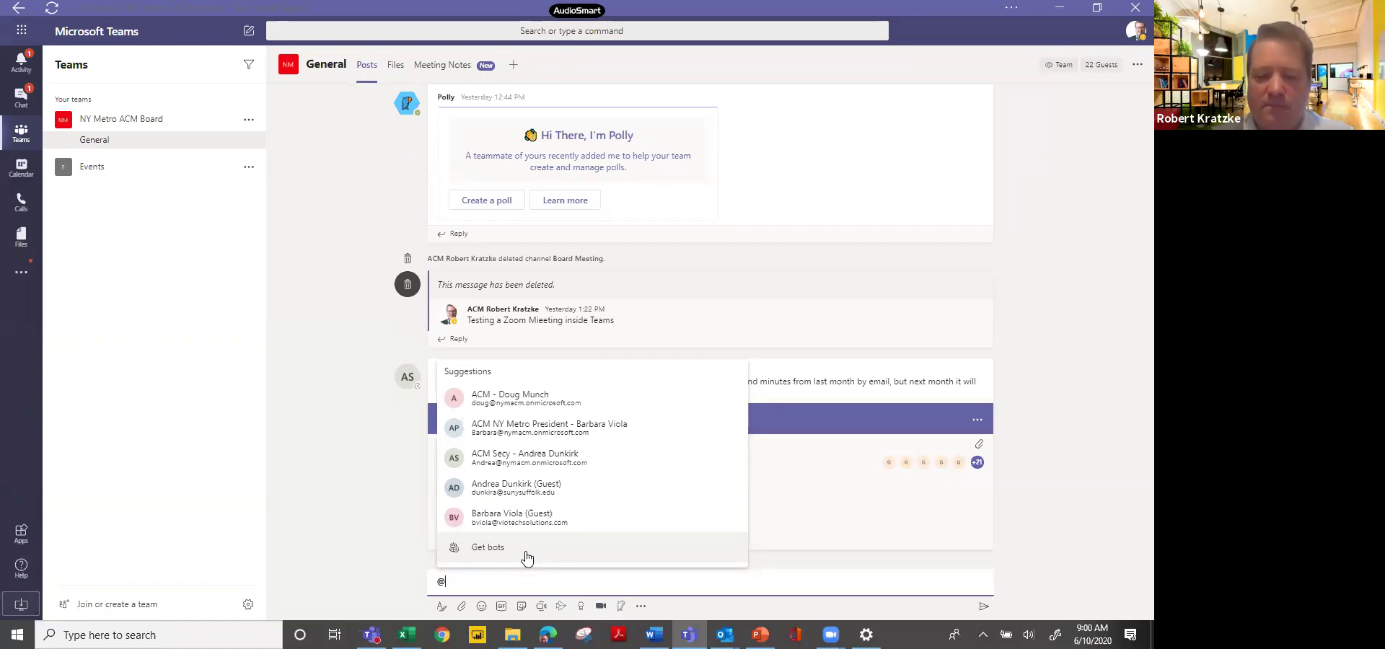
text(r)
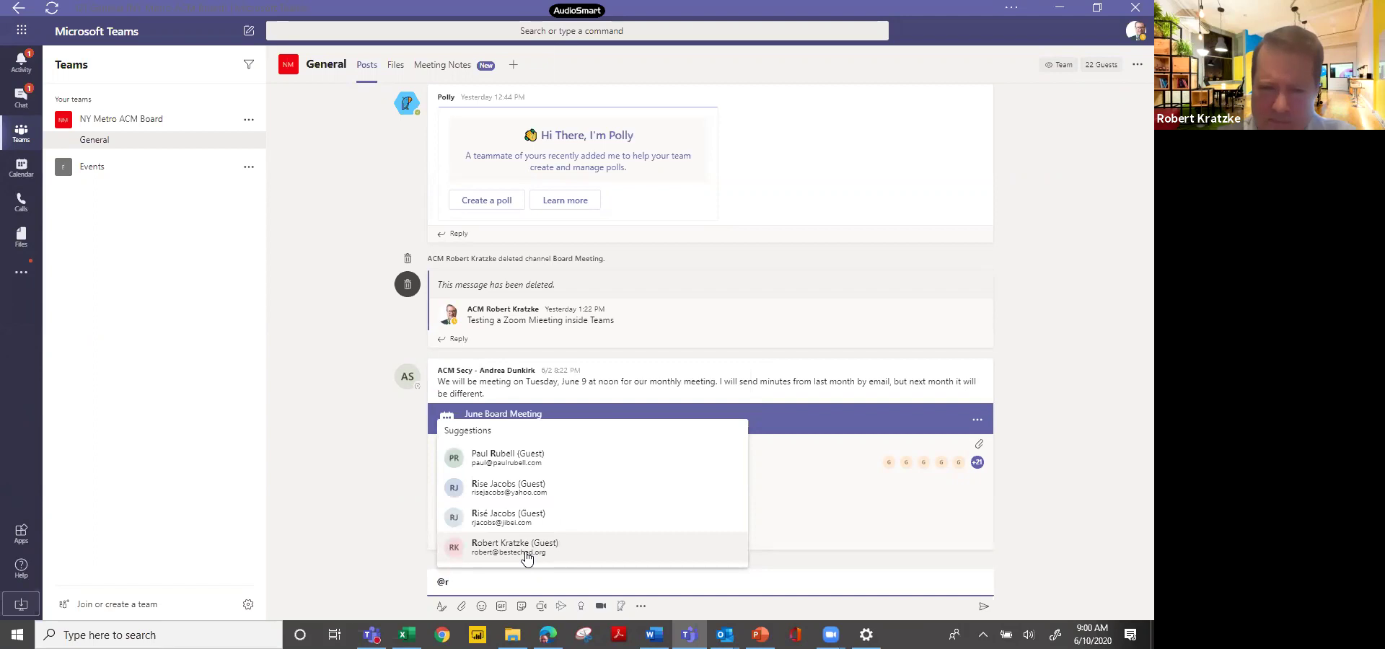
click(526, 552)
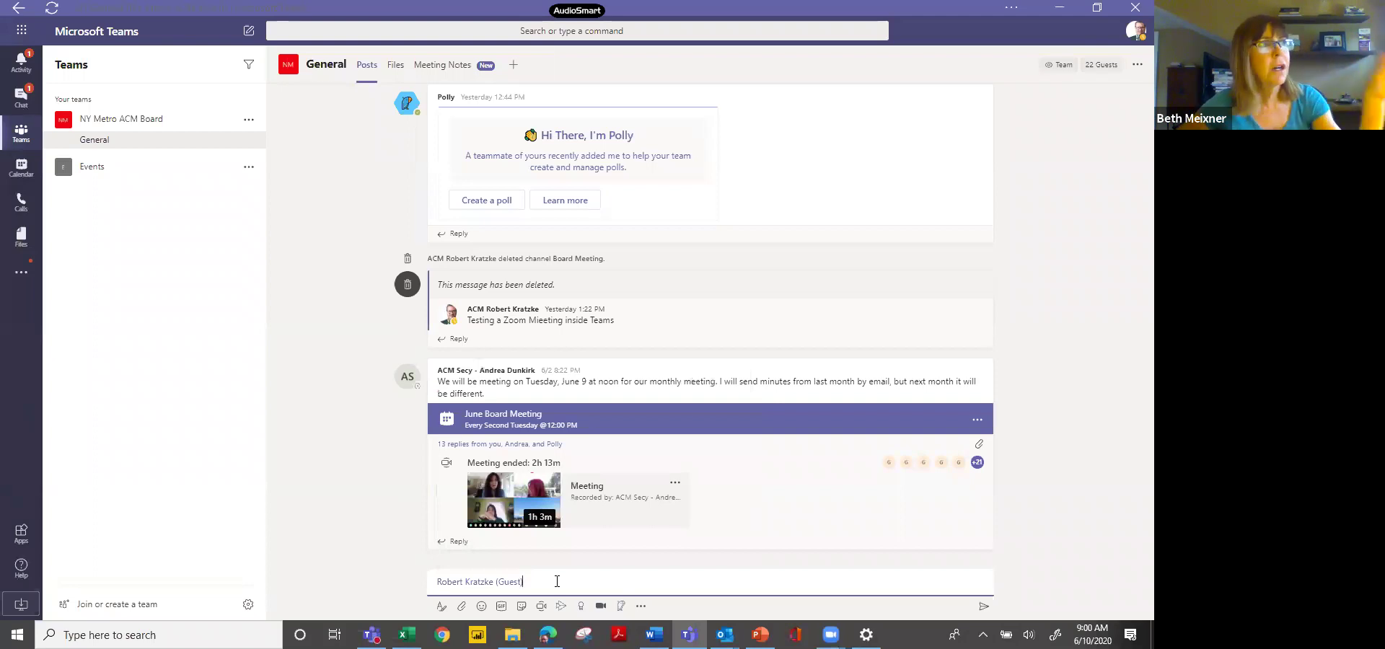
text(ook at this)
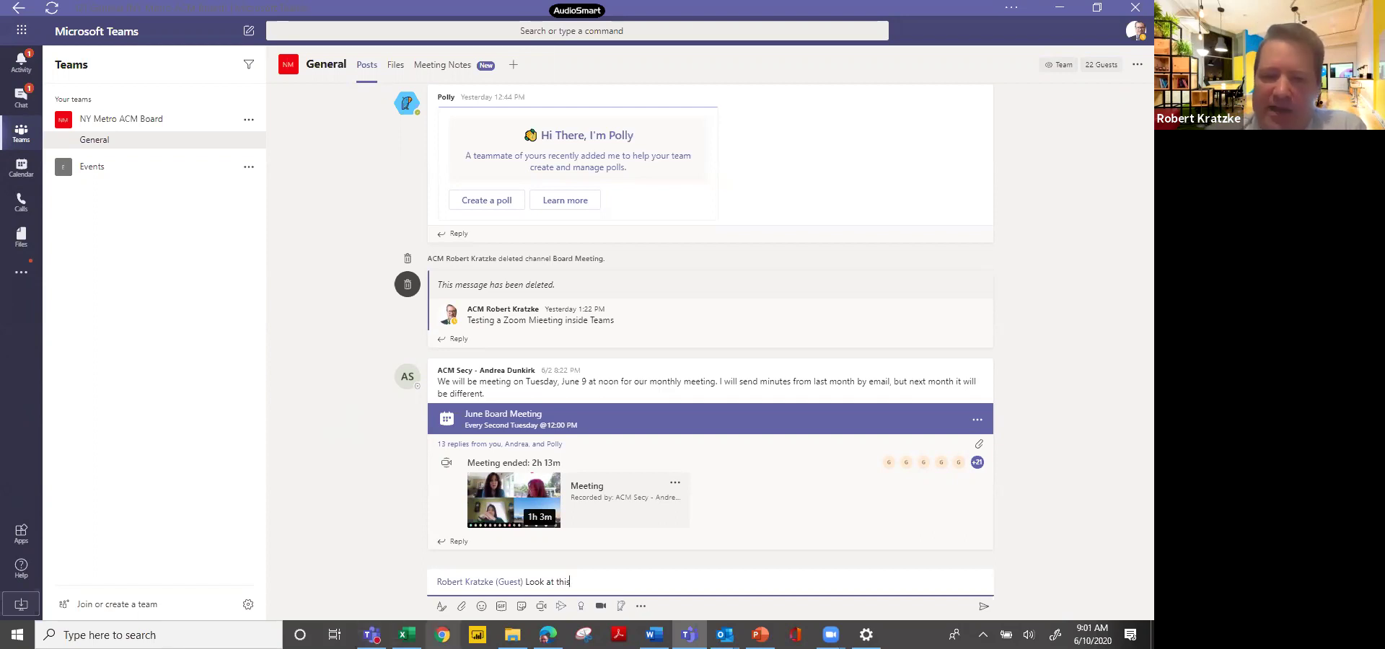
Browse the Costello's Route 1 and IAMCP Long Island General channels, then bring up Edge's SharePoint error page.
mouse_move(372, 635)
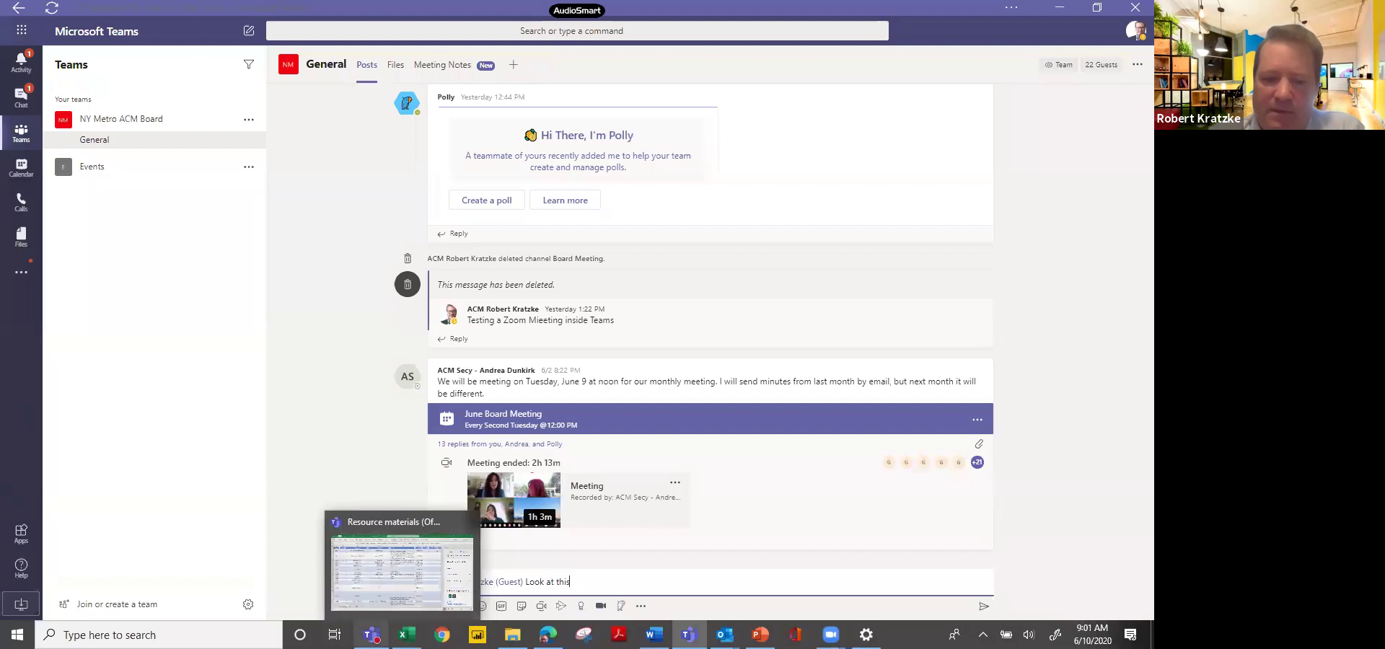
click(402, 573)
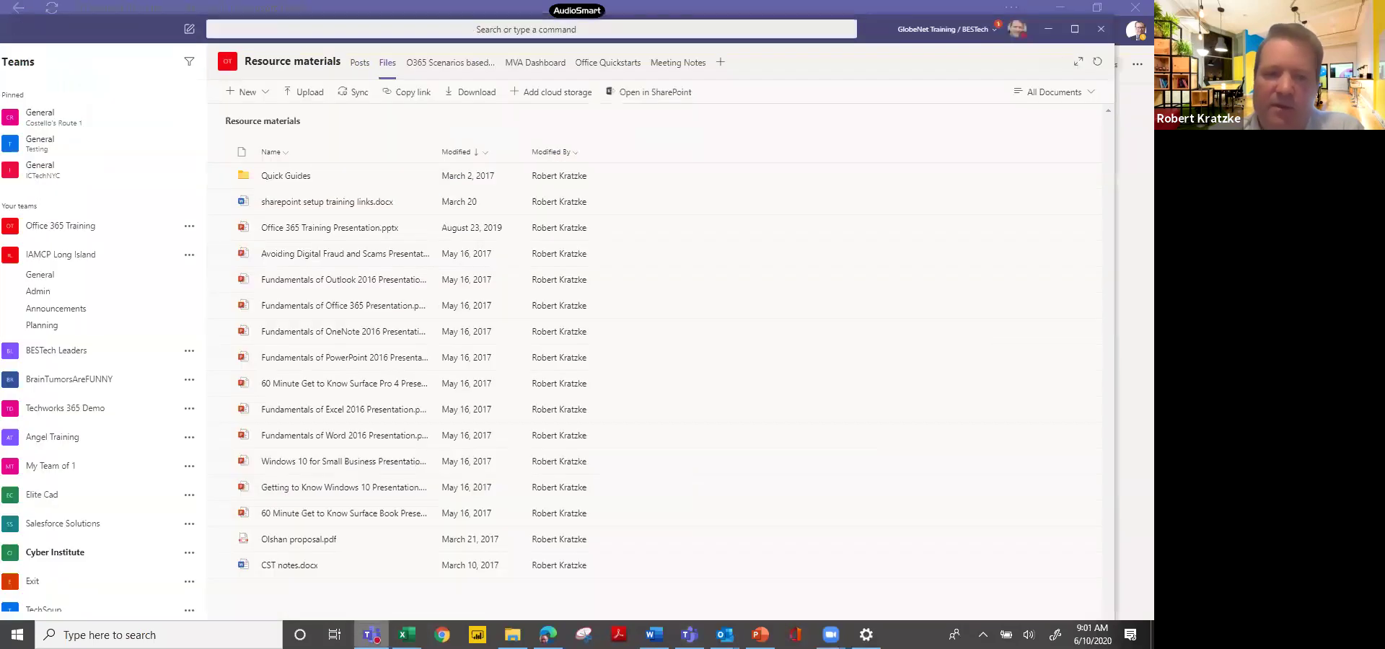
click(62, 129)
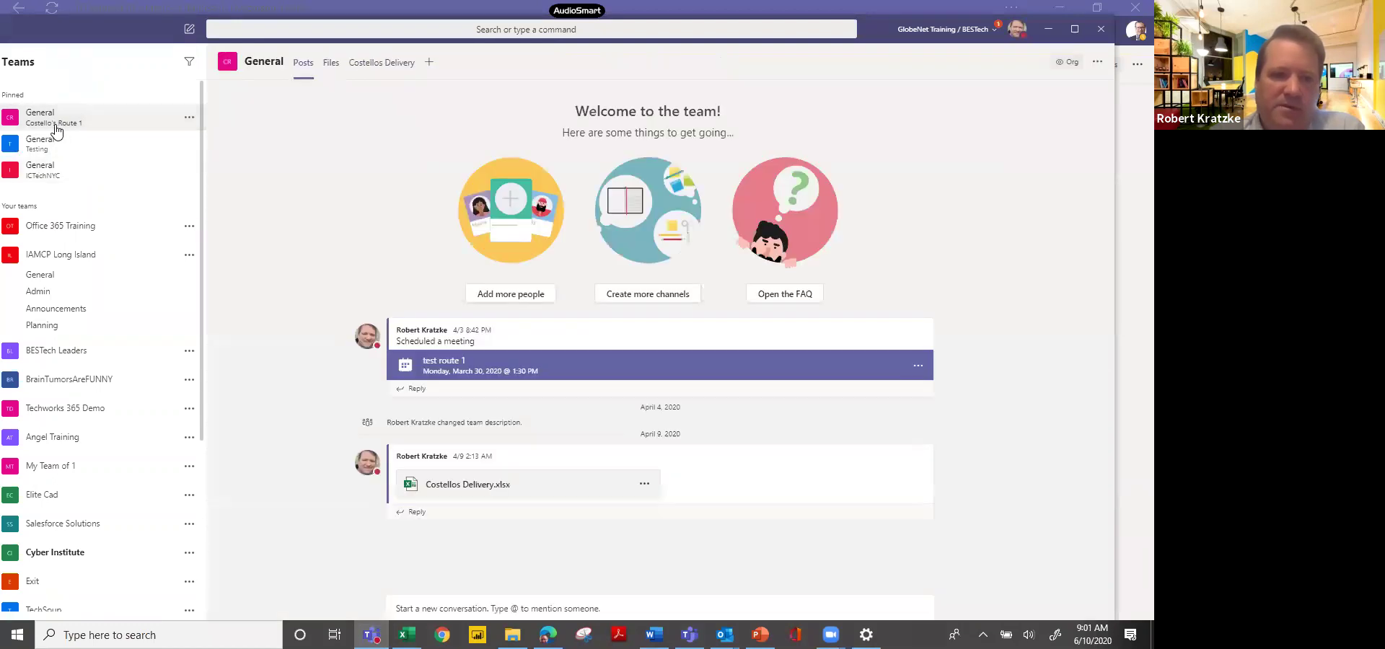
click(57, 280)
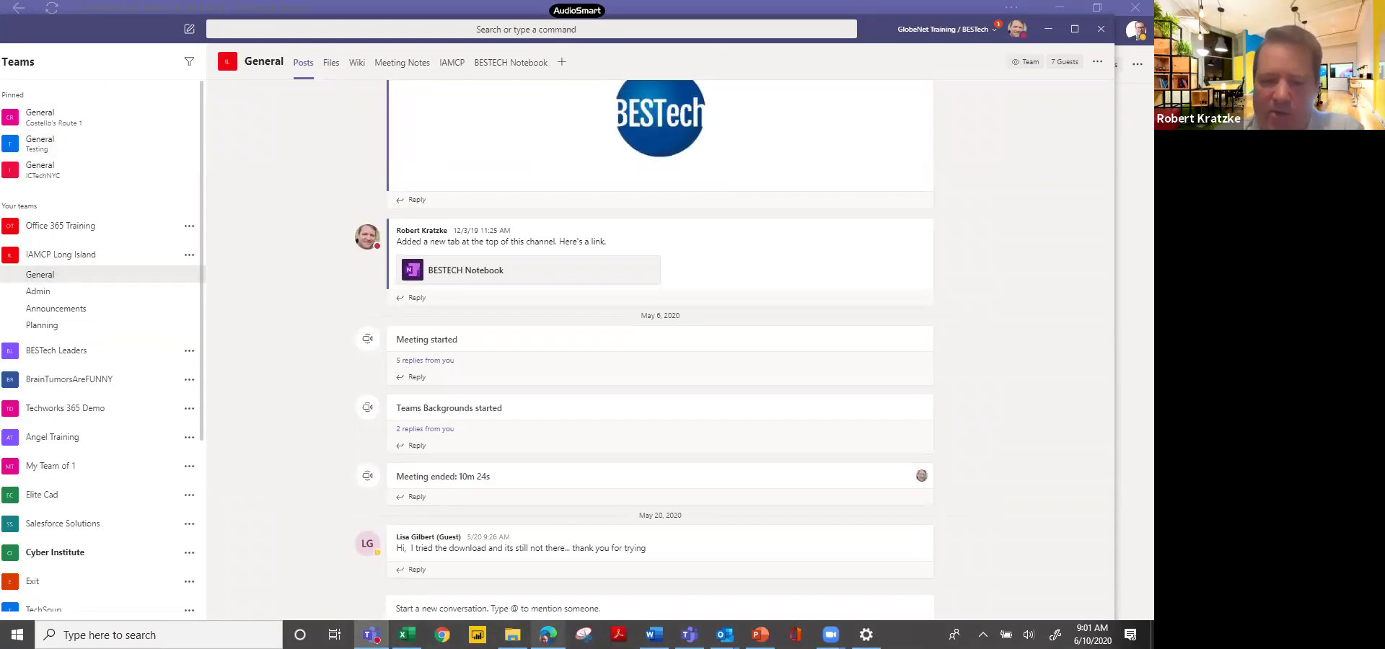
mouse_move(548, 635)
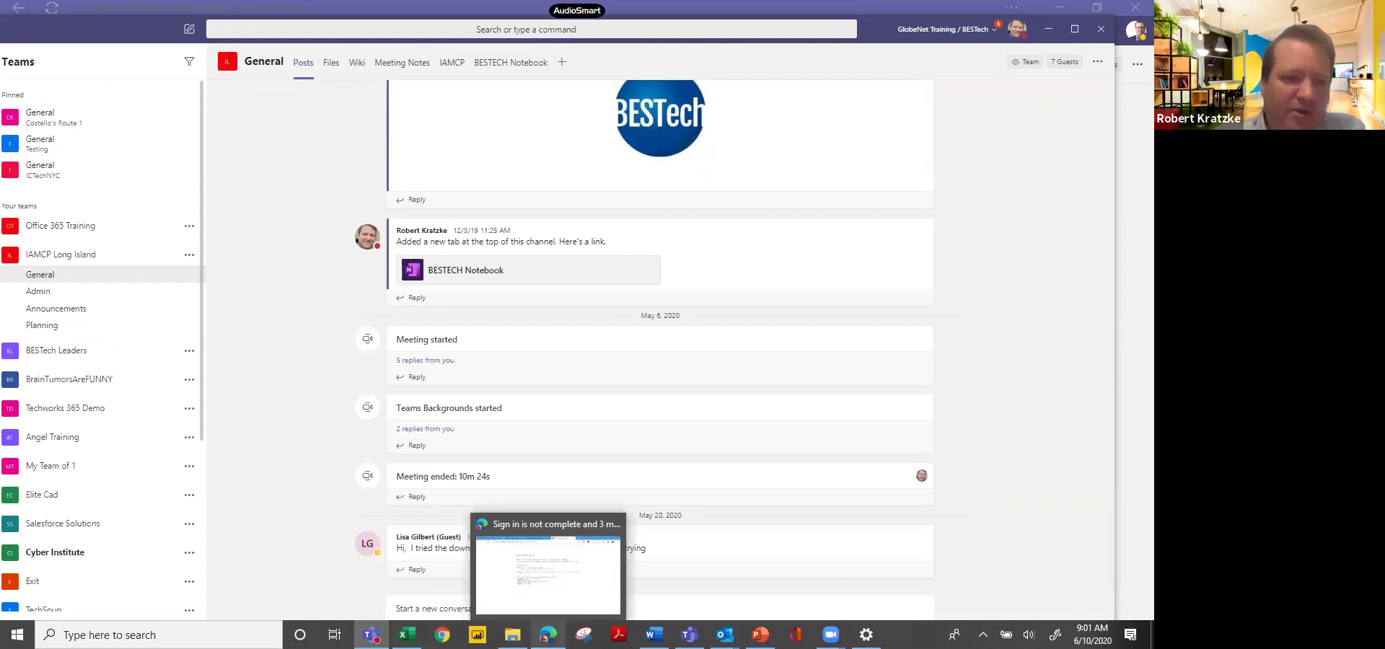
click(548, 573)
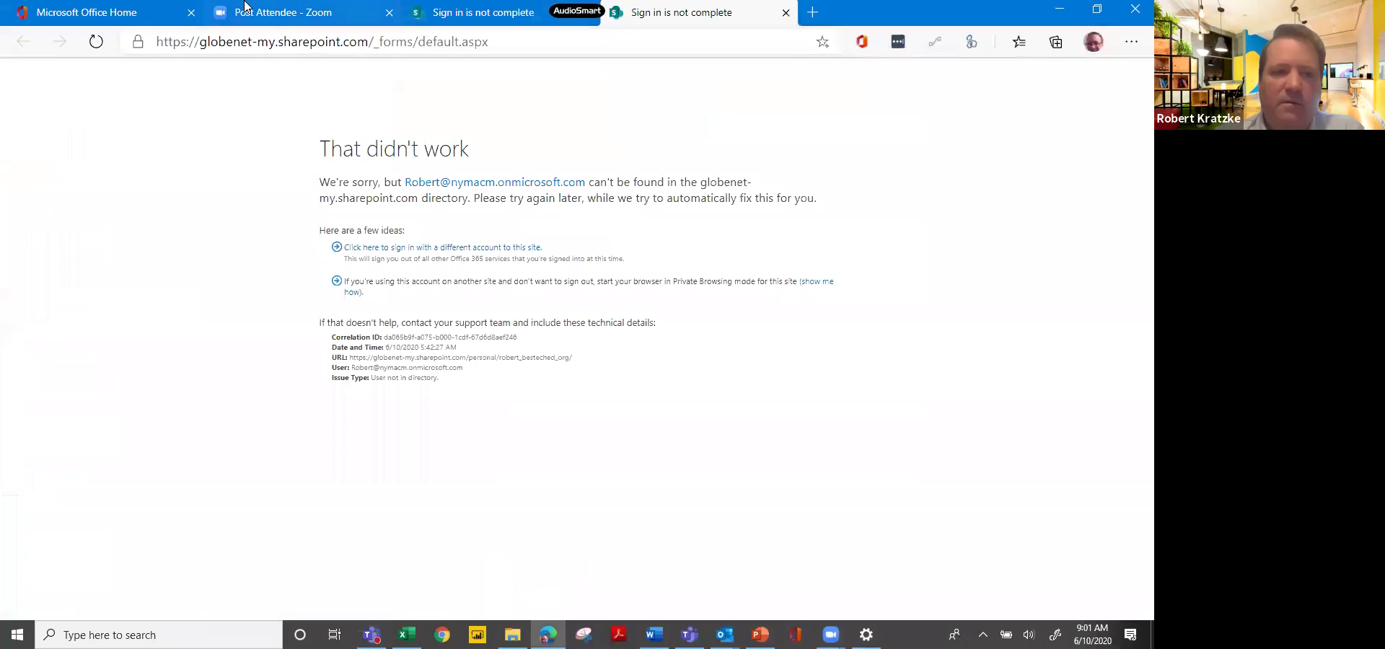
On the Office home page, check the signed-in account and launch Teams on the web.
click(138, 12)
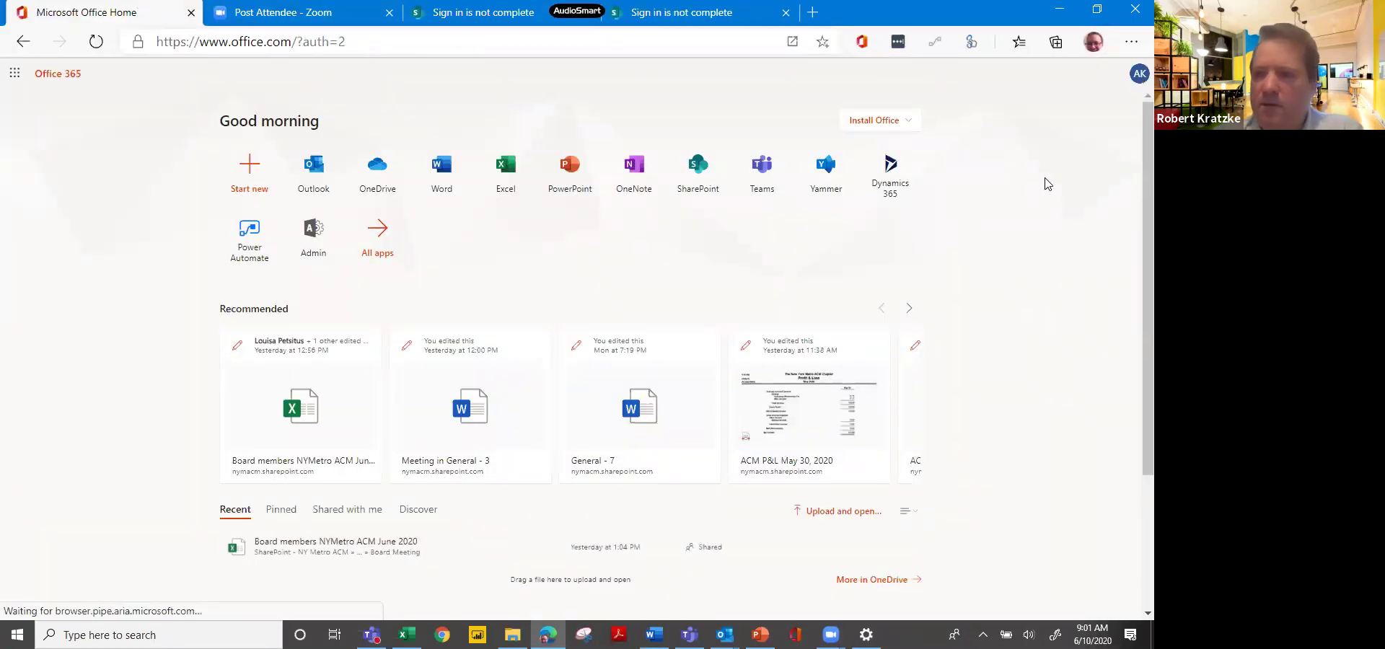
click(1137, 77)
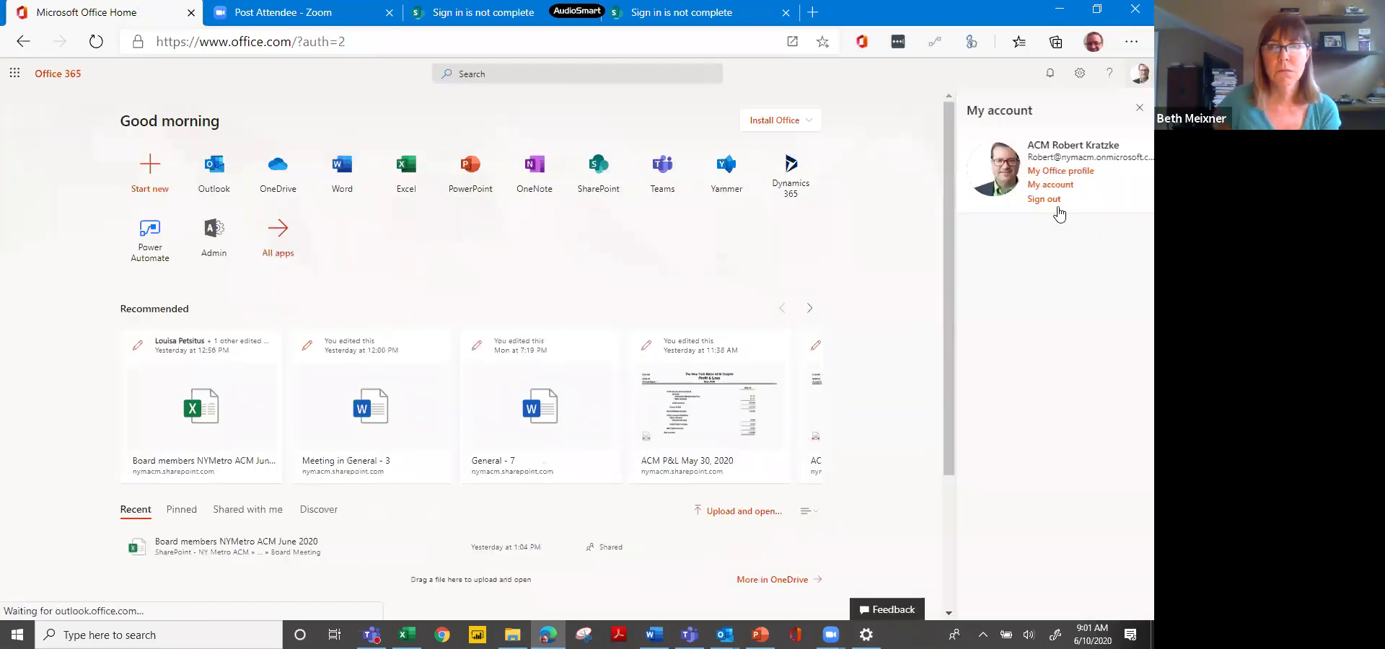
click(662, 184)
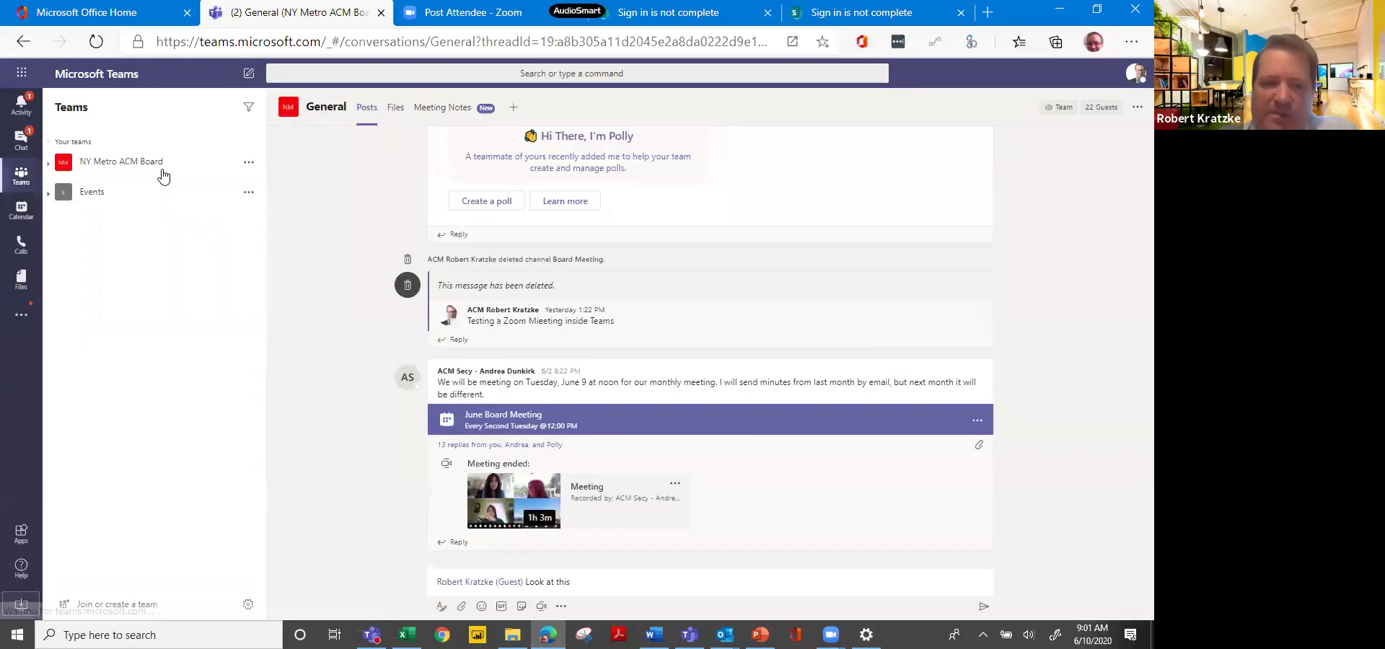
Expand the NY Metro ACM Board team in web Teams, then return to the desktop app.
click(161, 171)
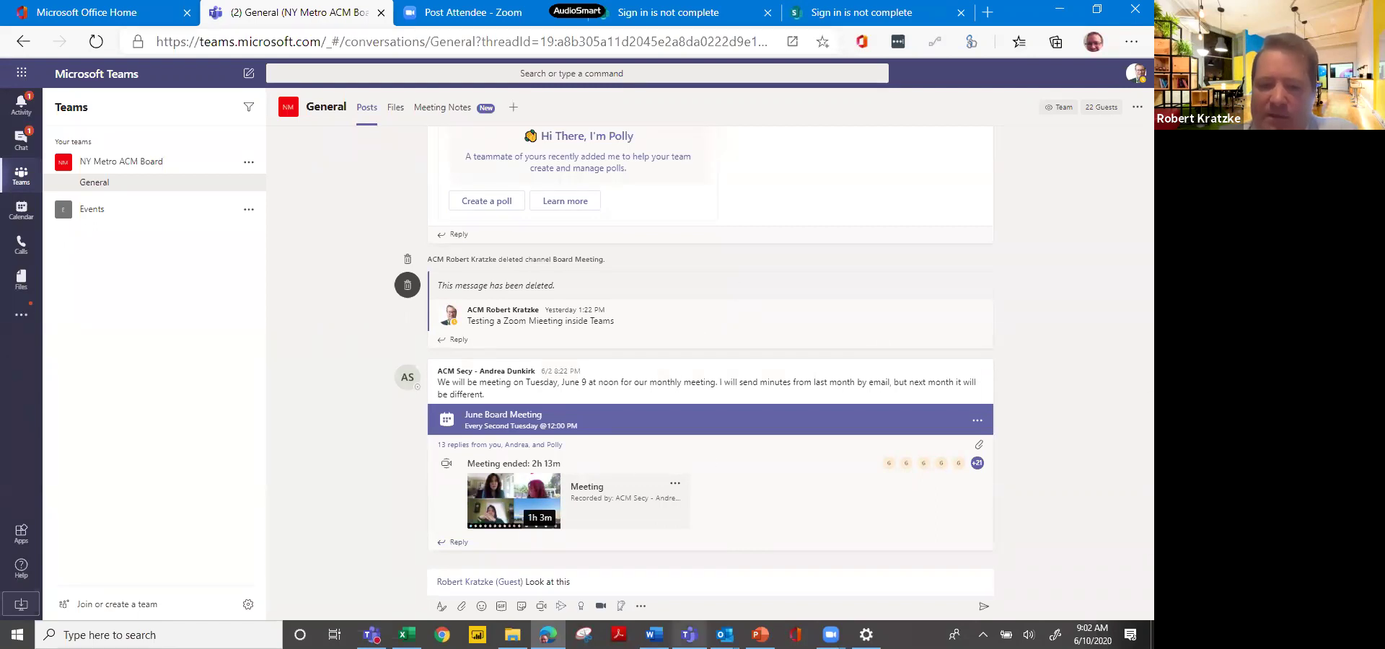
click(689, 635)
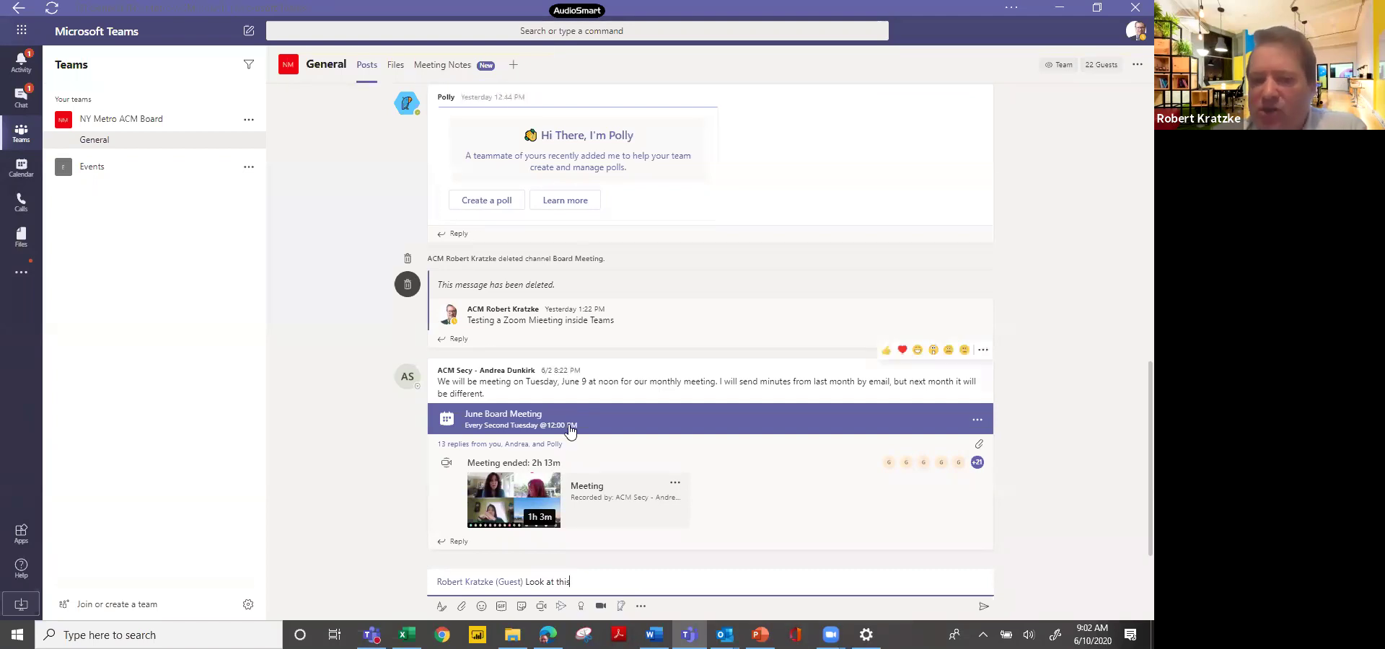
View the General channel's Files tab, then bring the GlobeNet Training Teams window forward.
click(395, 69)
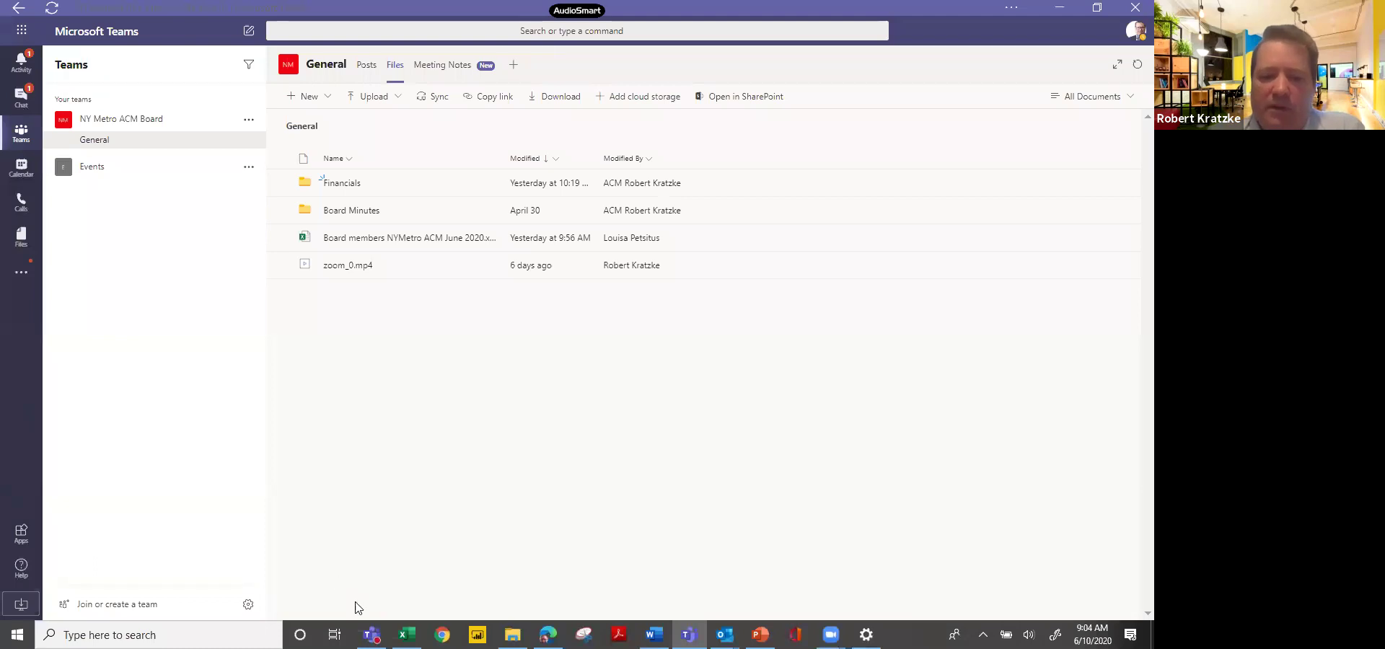
click(371, 635)
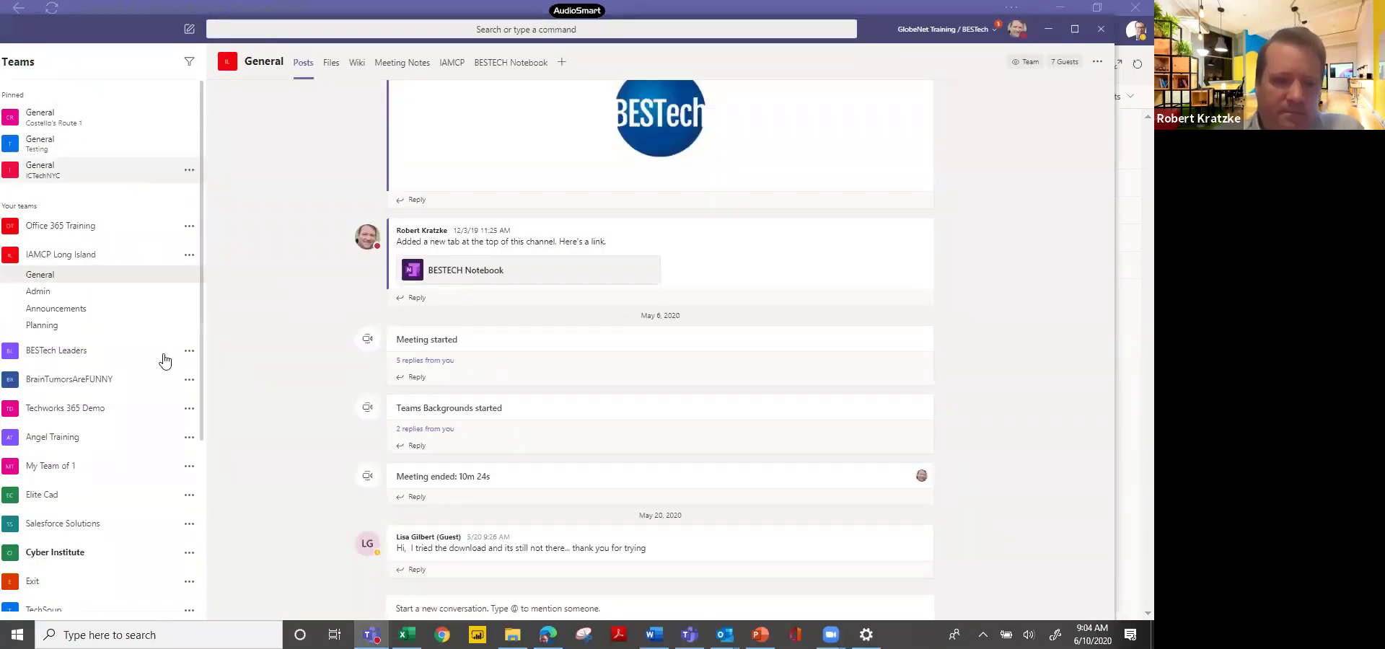
Browse the Costello's Route 1 and BESTech Leaders General channels, then open Events > General at home.
drag(201, 277, 196, 238)
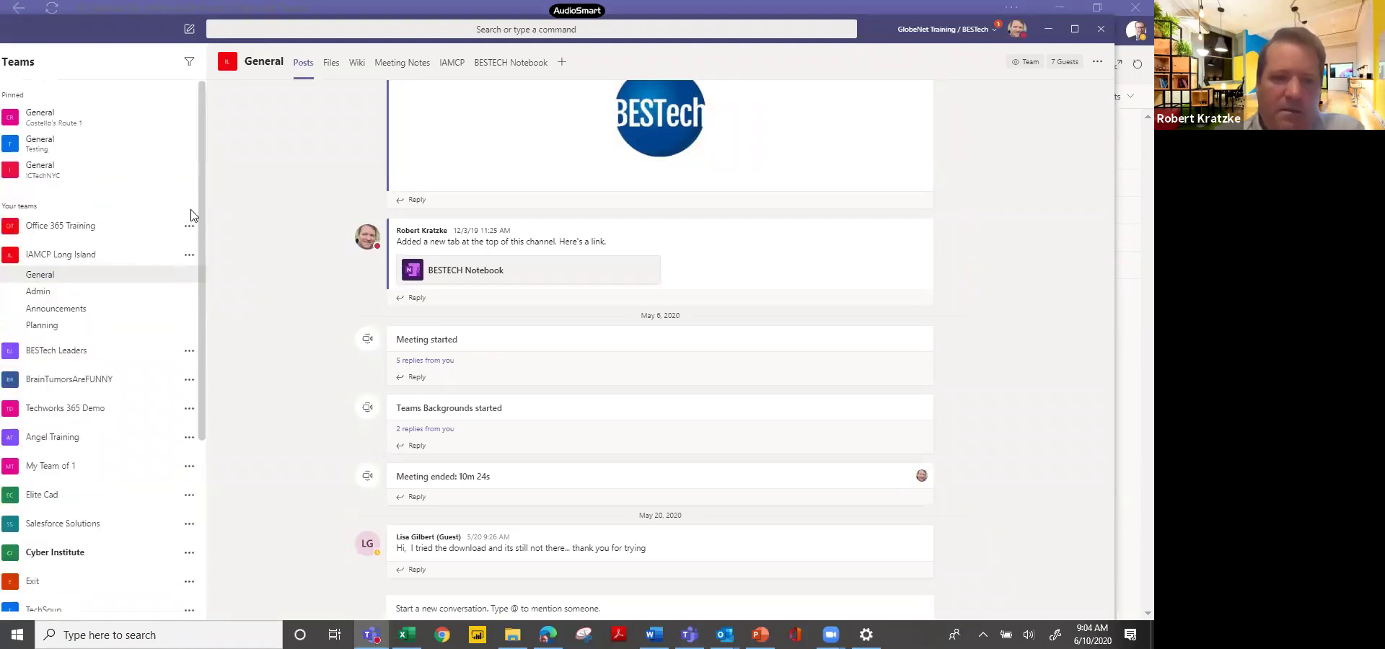
click(100, 123)
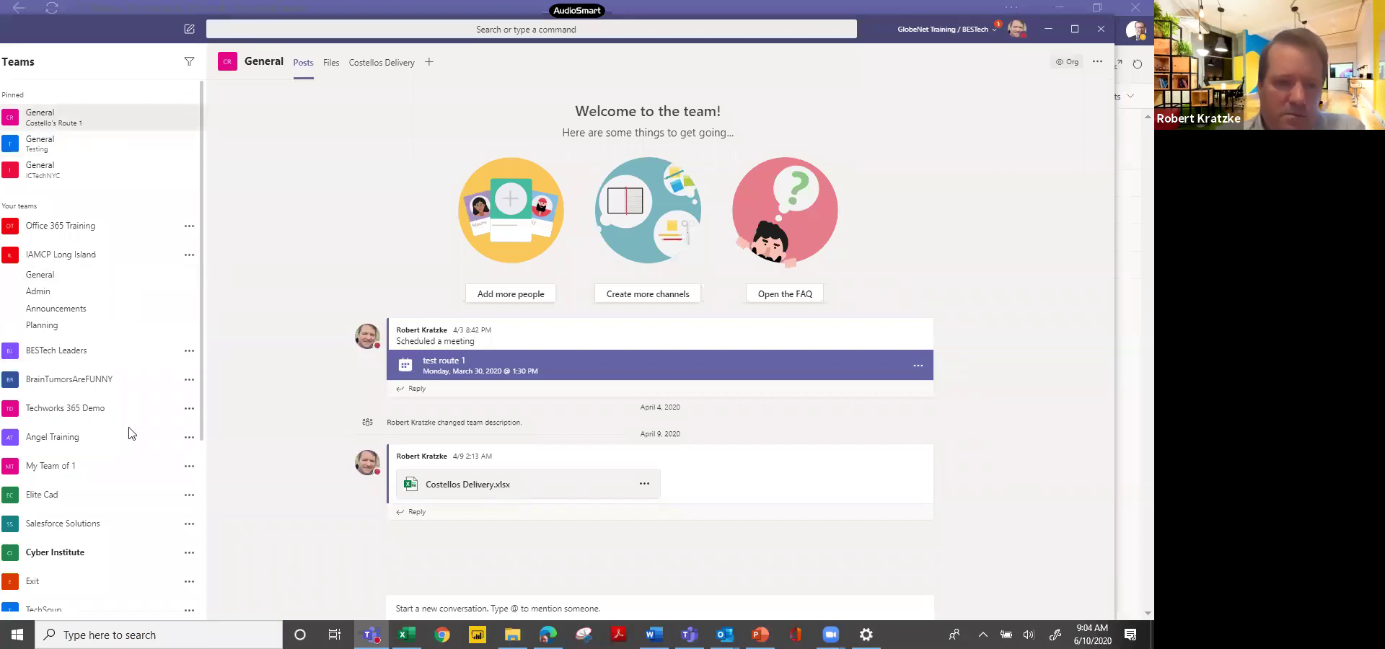
click(87, 354)
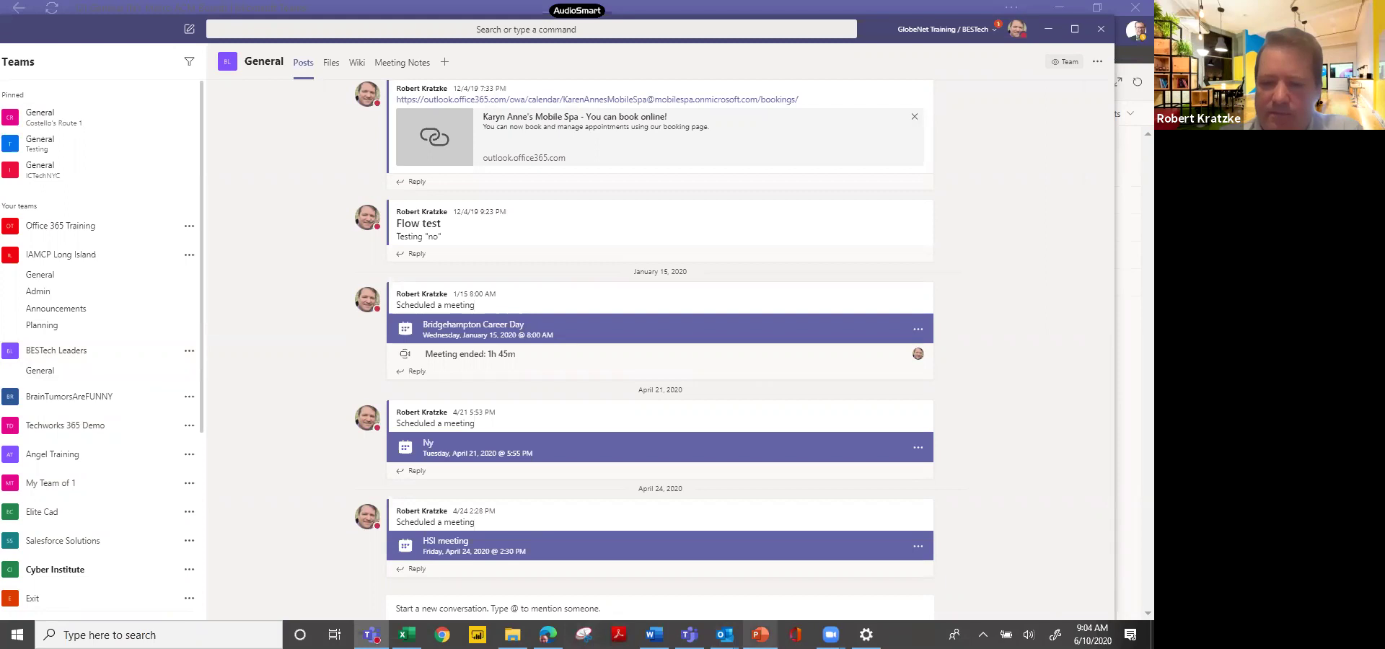
click(371, 635)
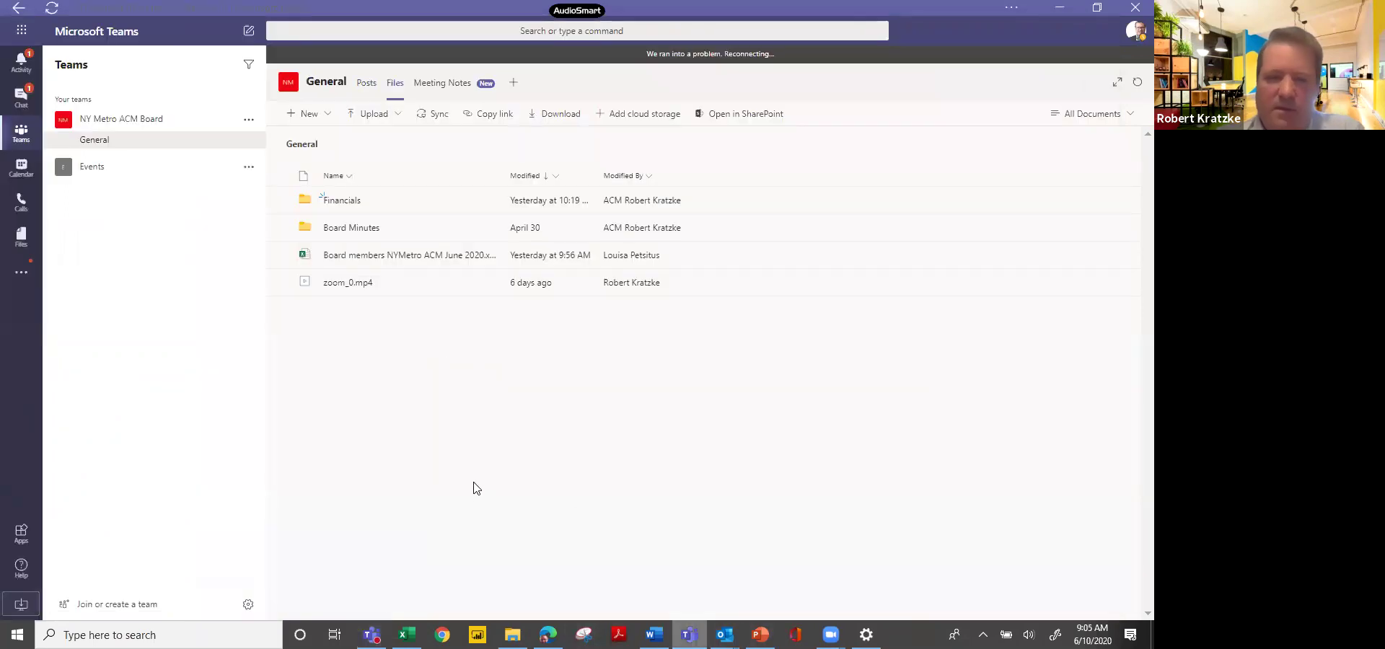
click(112, 168)
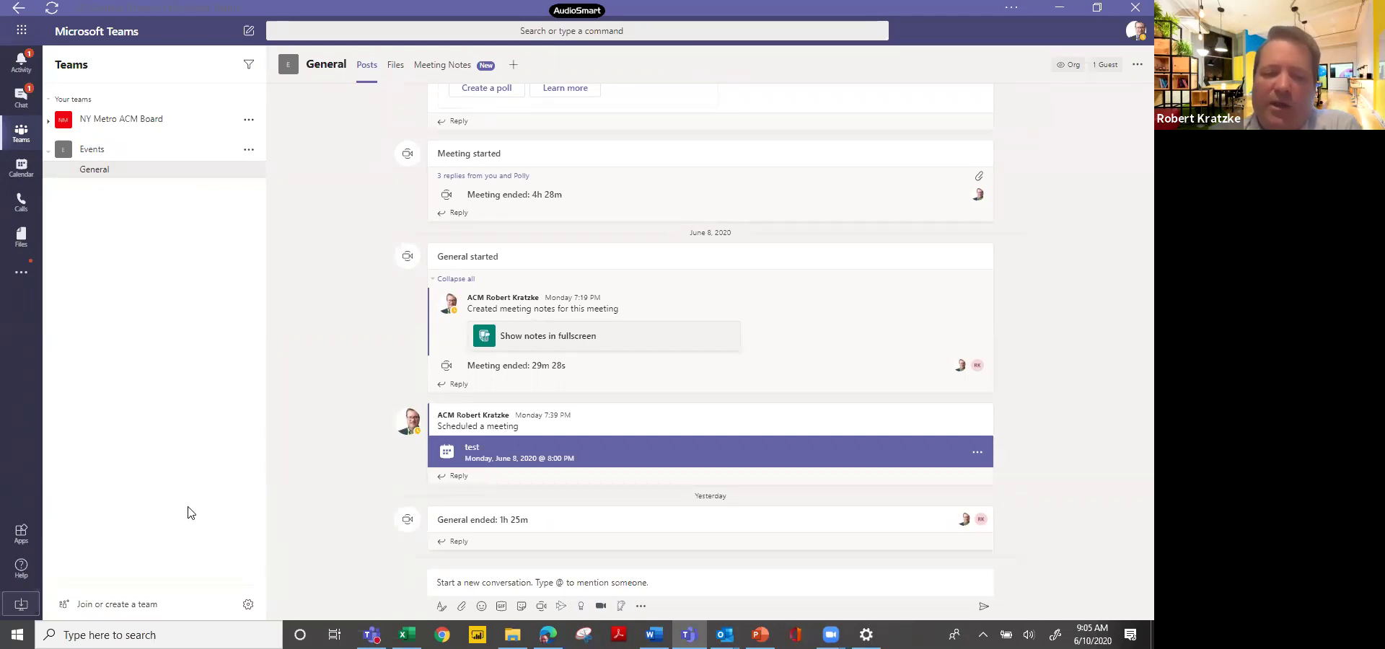
Build a public team from scratch, name it 'Marketing', and create it.
click(157, 603)
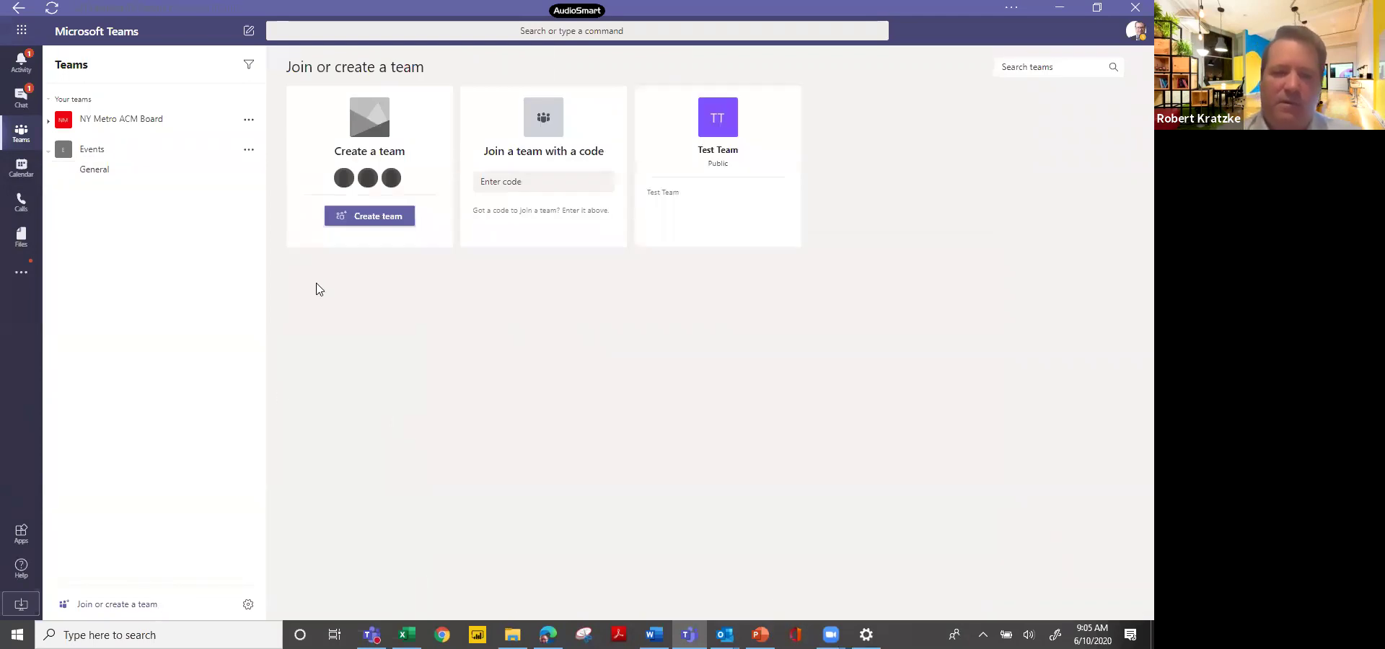
click(373, 226)
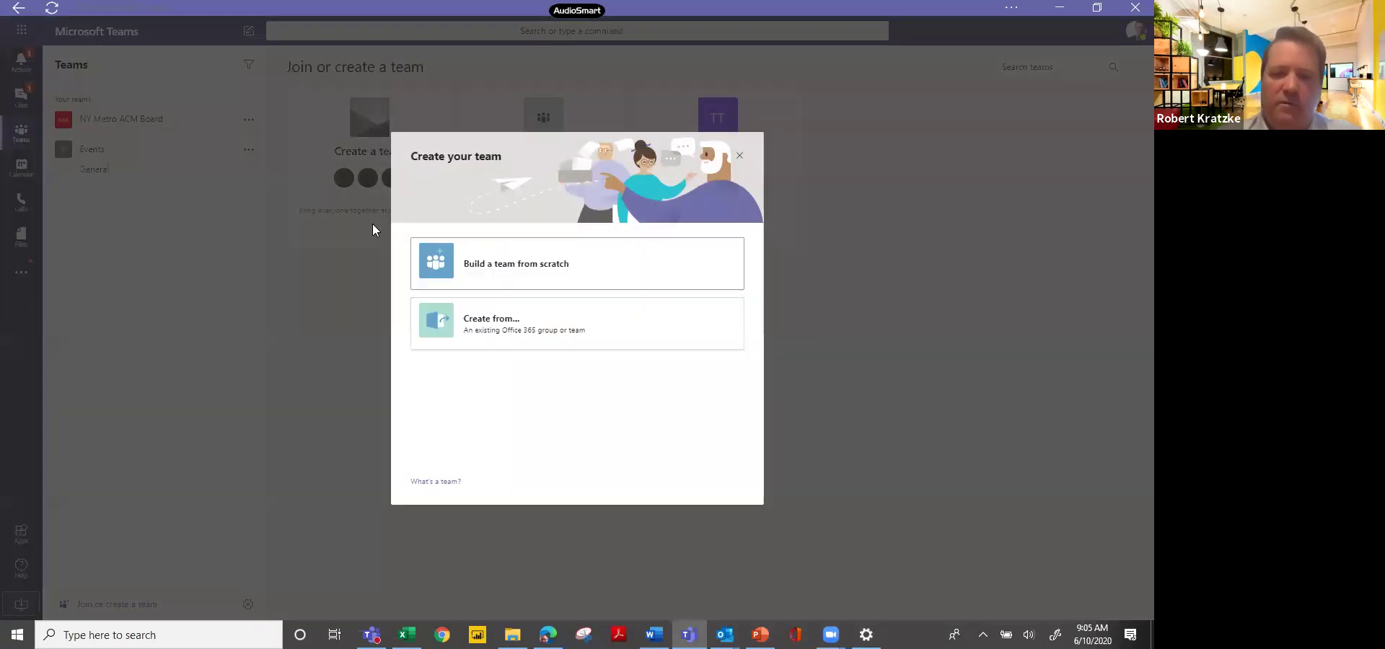
click(475, 263)
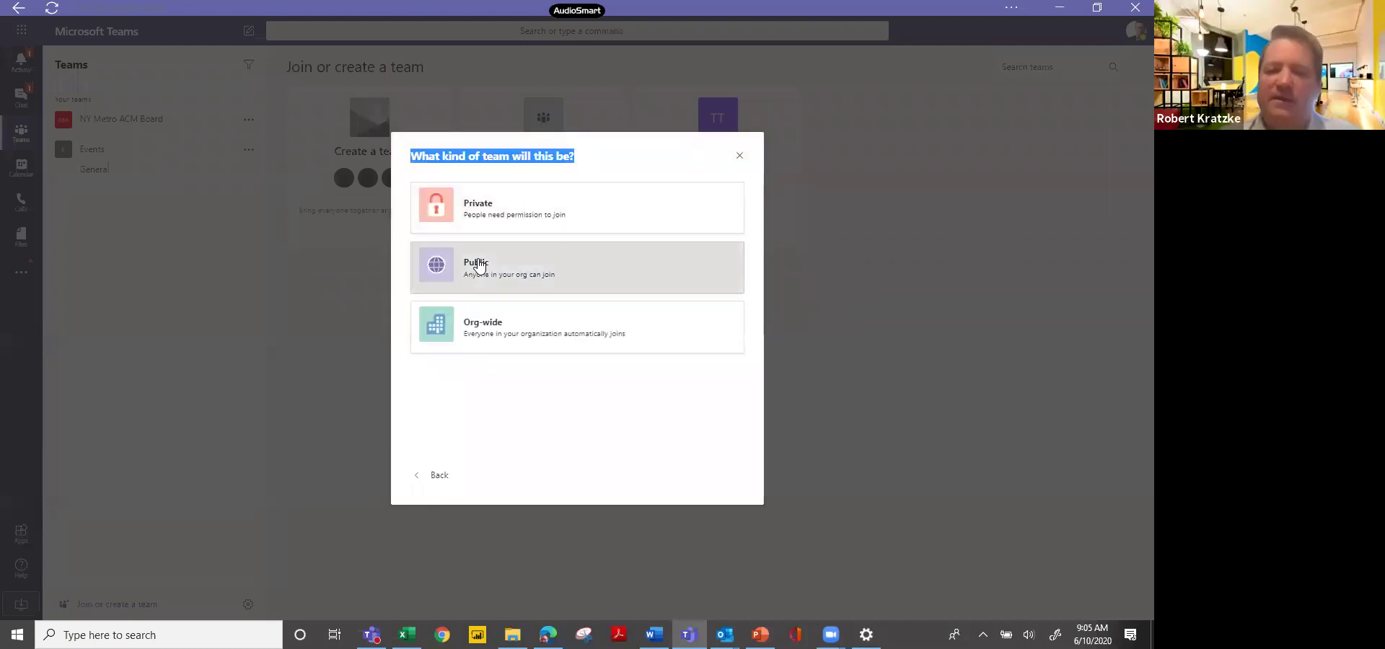
click(479, 264)
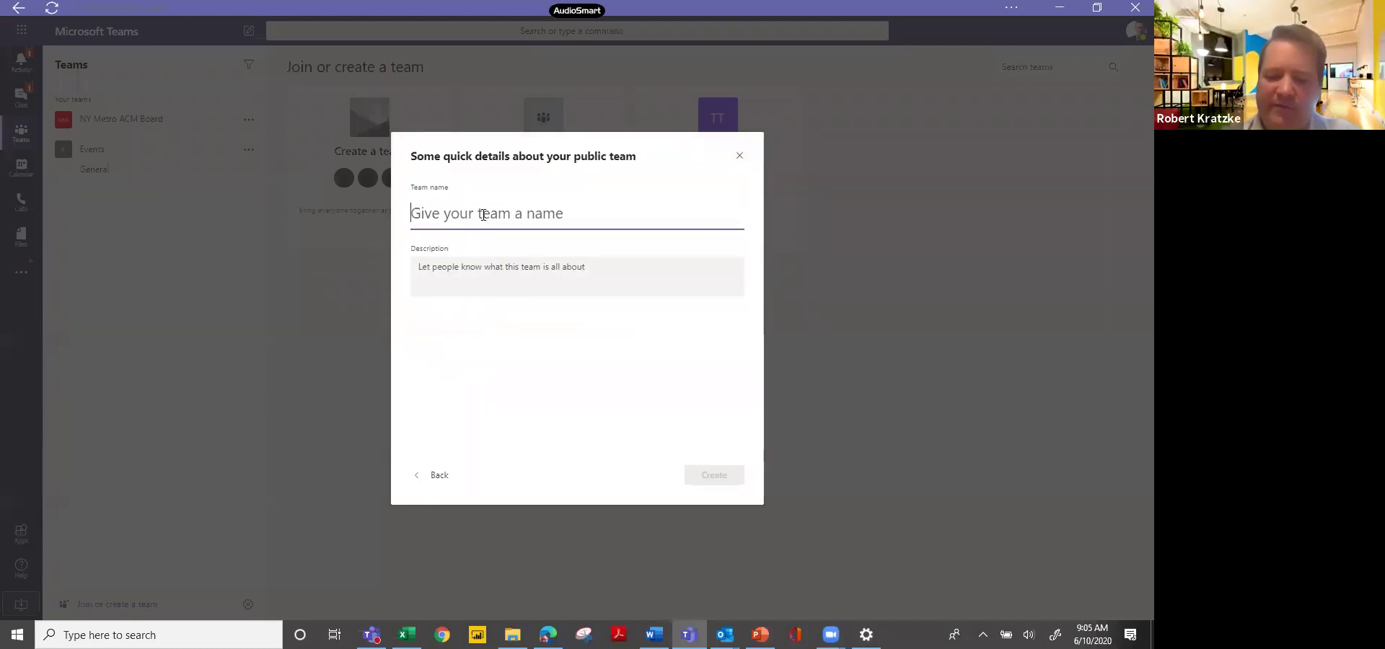
text(Marketing)
click(718, 478)
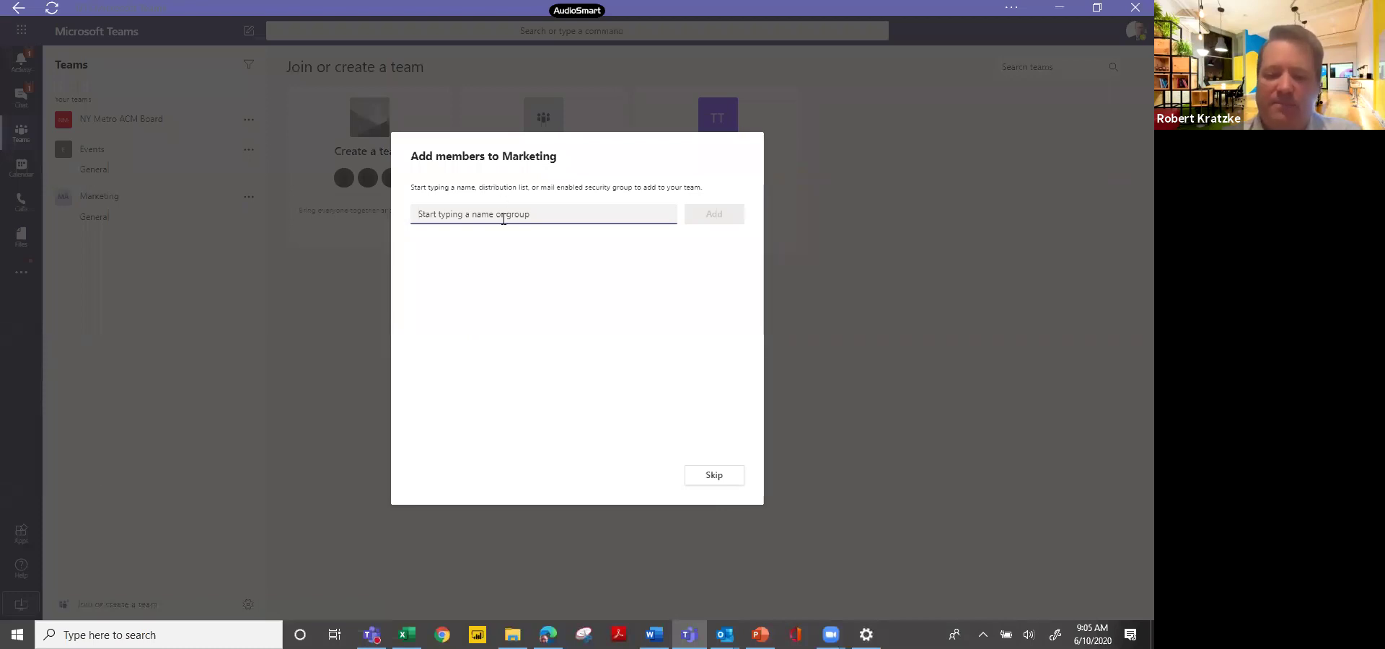
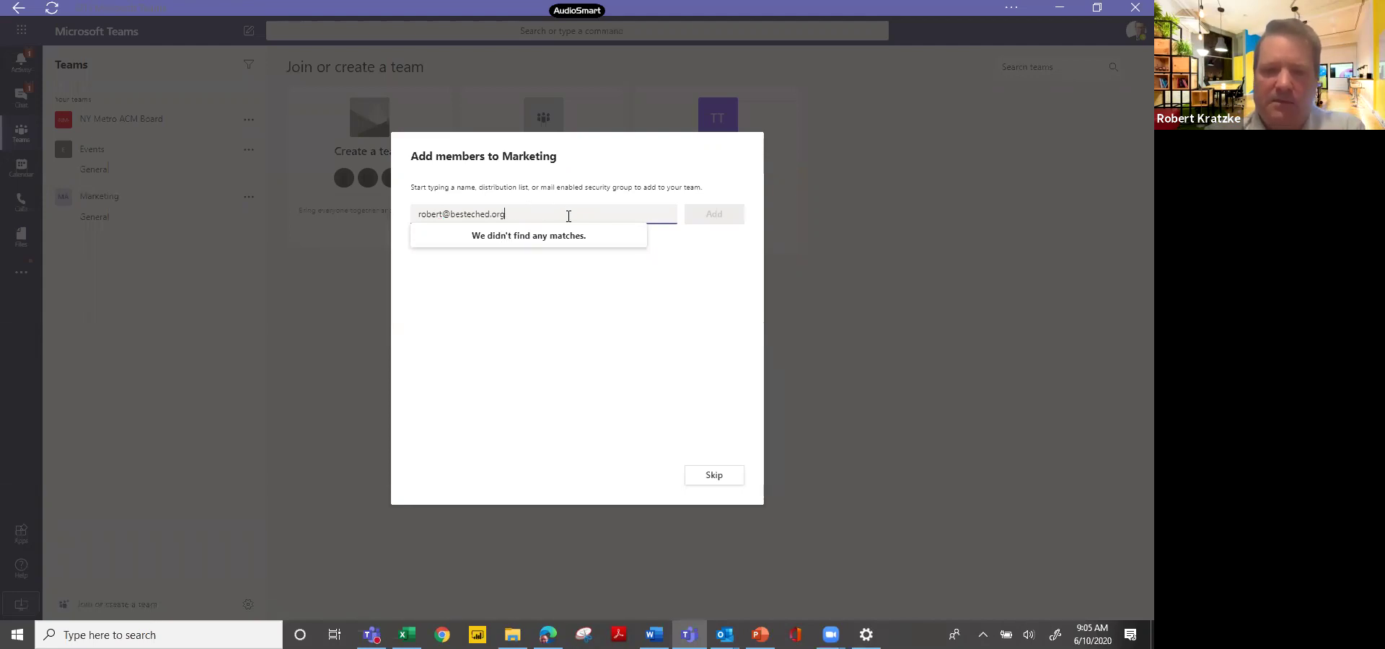
Enter a member's e-mail address, clear it again, and skip adding members to Marketing.
key(ctrl+shift+Left)
key(ctrl+shift+Left)
key(ctrl+shift+Left)
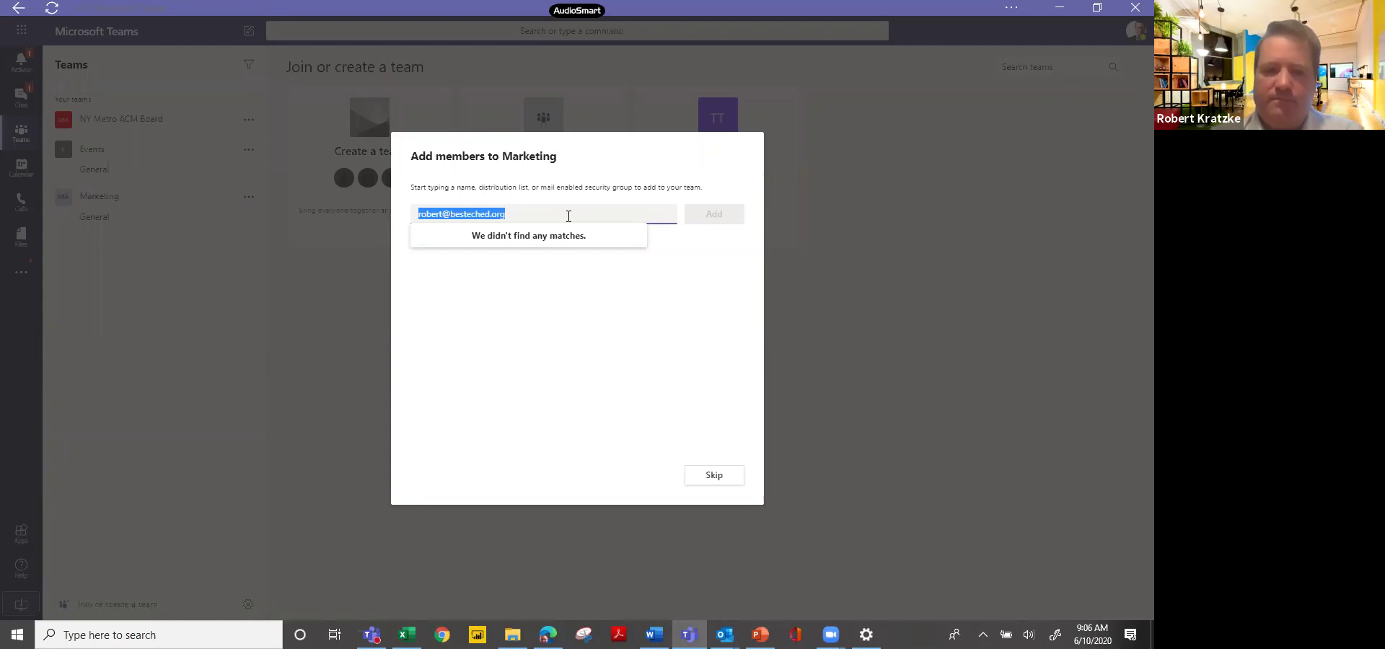
text(r)
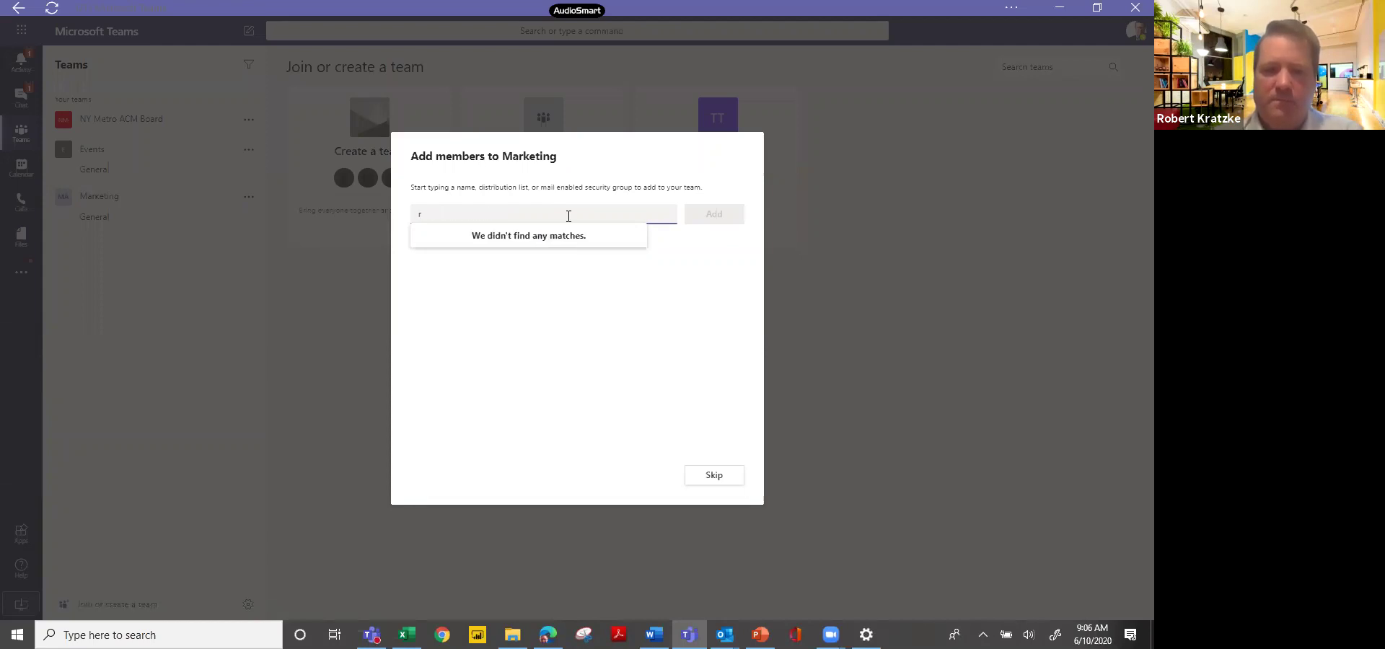
key(BackSpace)
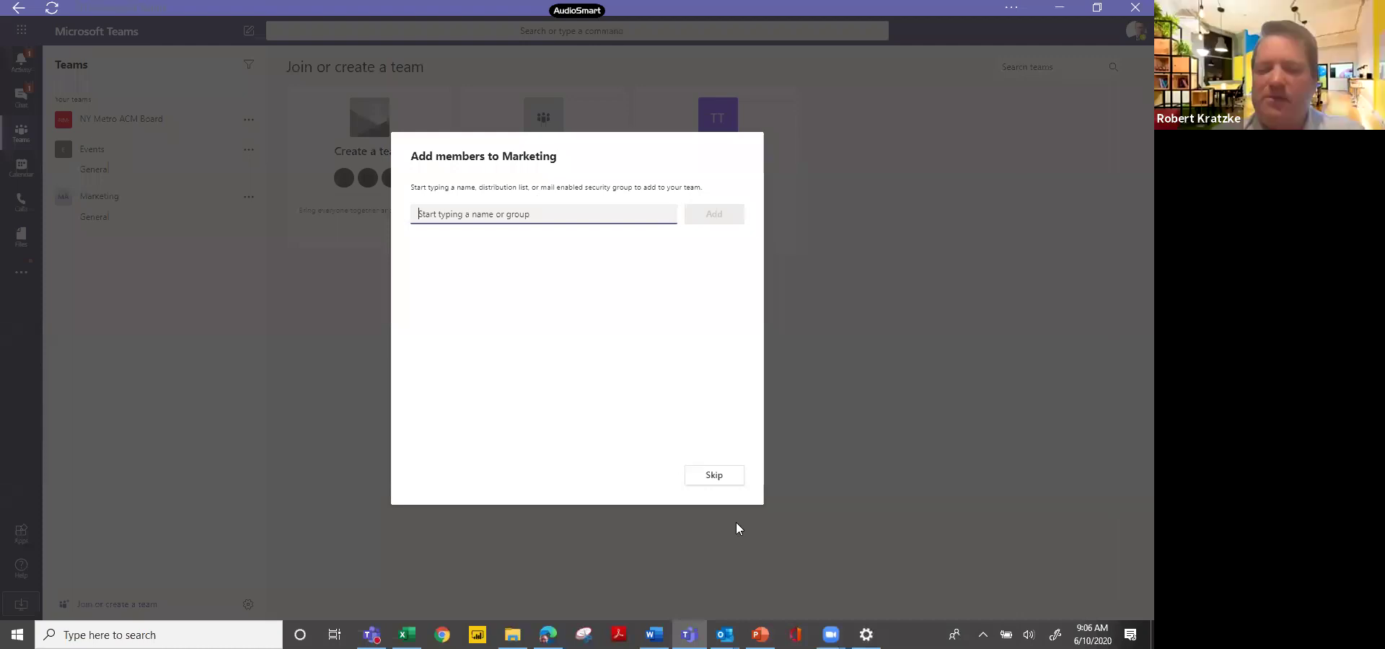
click(726, 482)
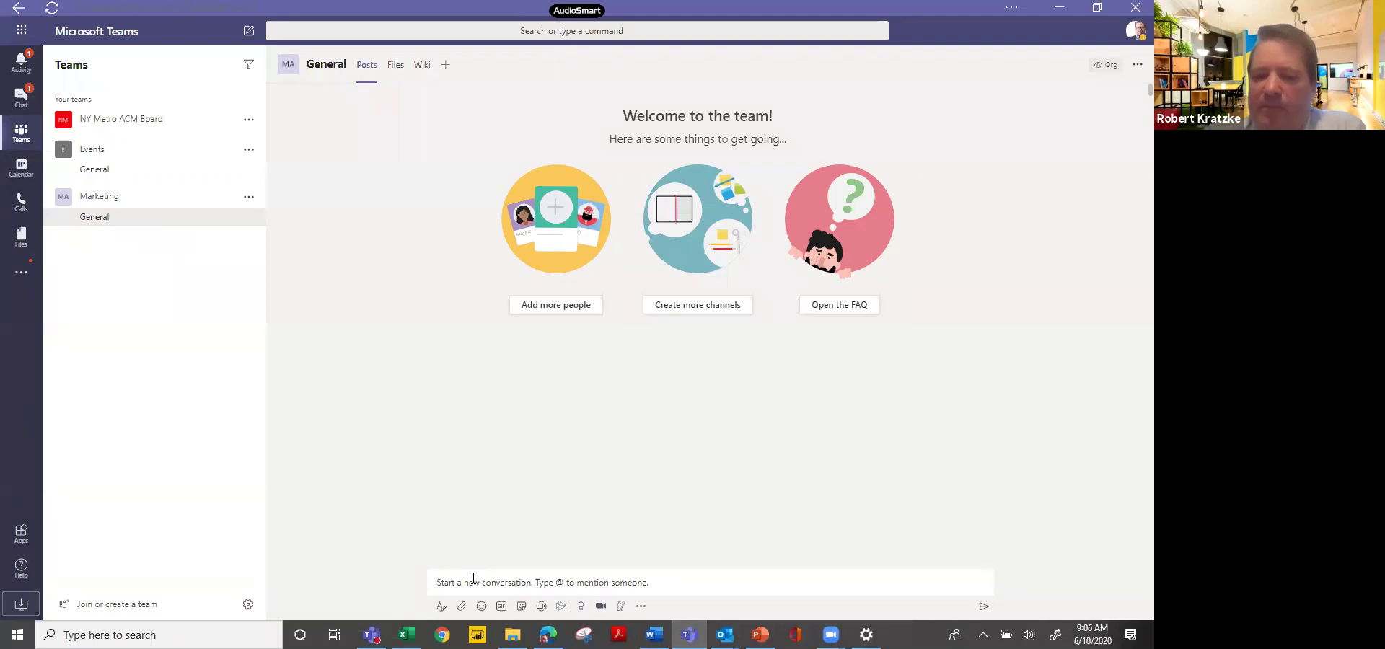
click(462, 607)
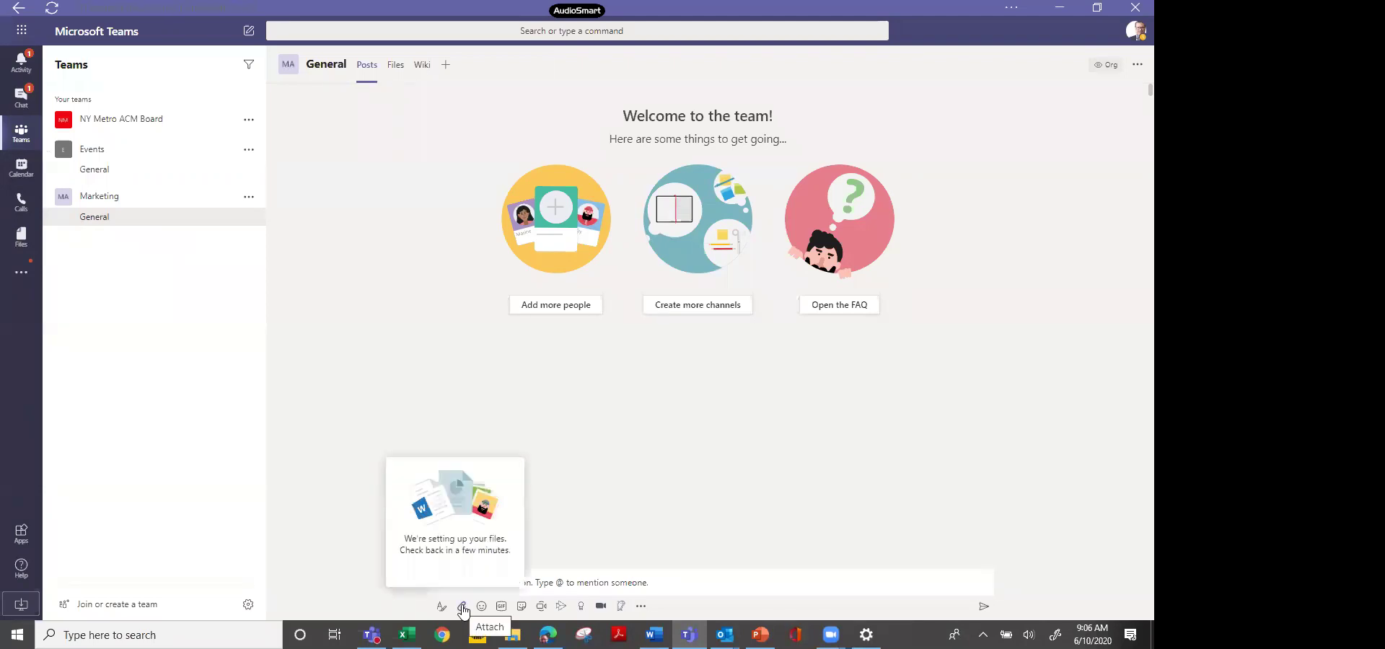
click(462, 609)
click(463, 608)
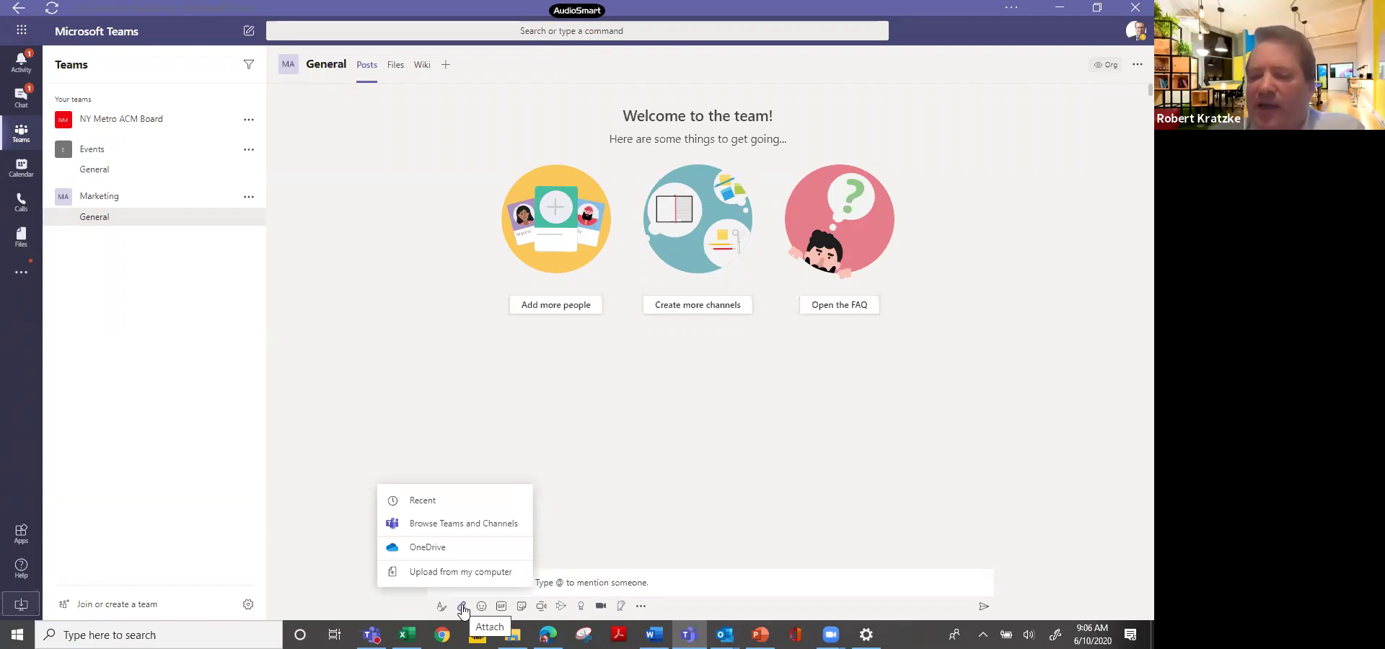
click(628, 484)
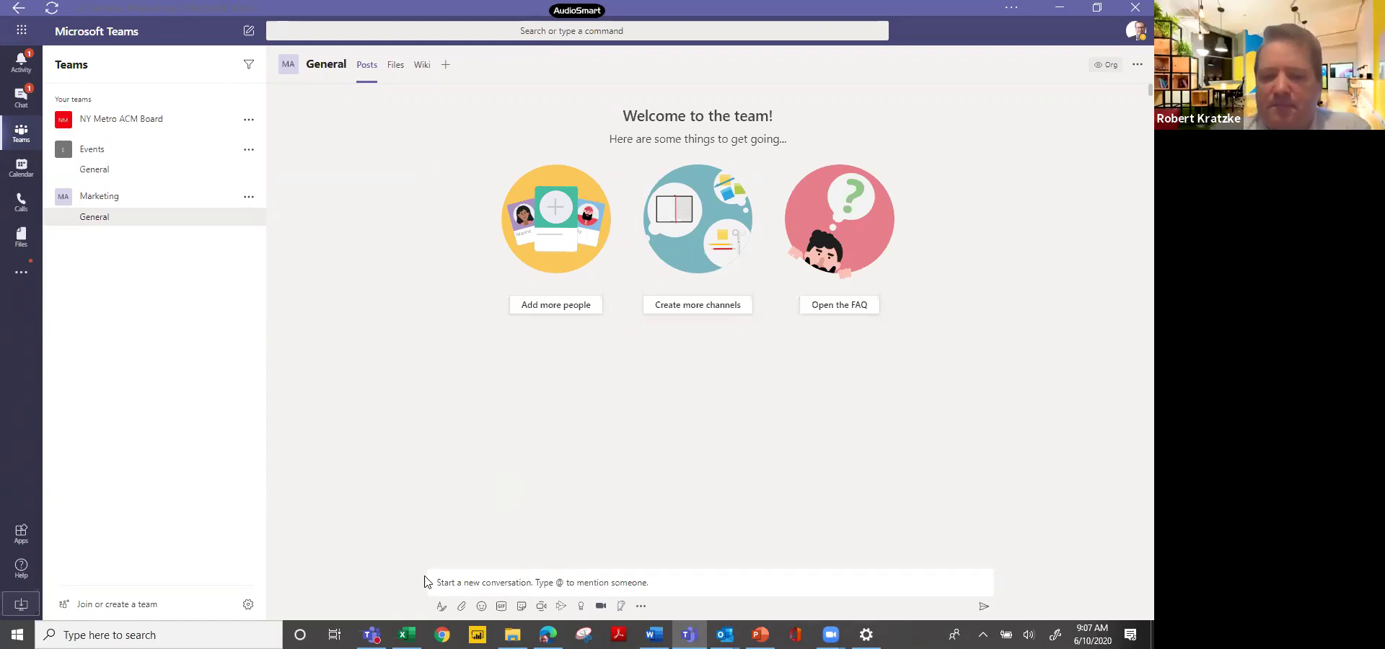
In the other Teams window, switch the organisation to NY Metro ACM (Guest).
mouse_move(371, 634)
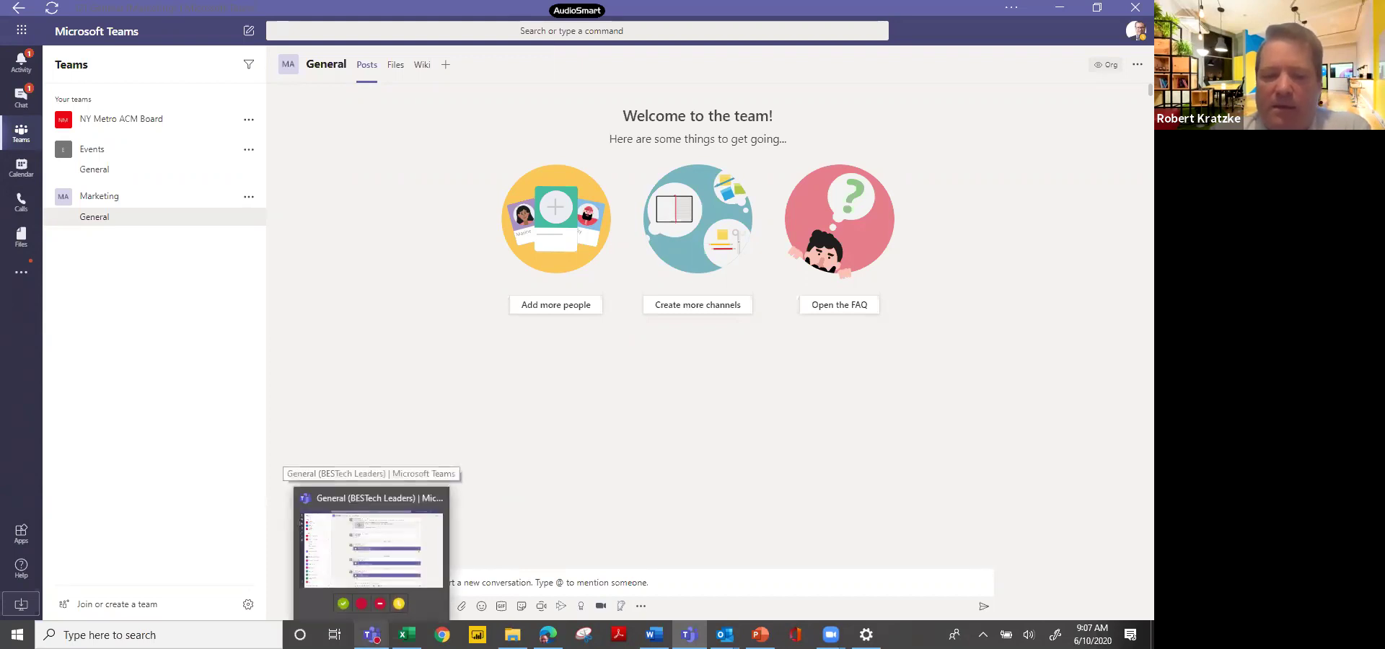
click(371, 549)
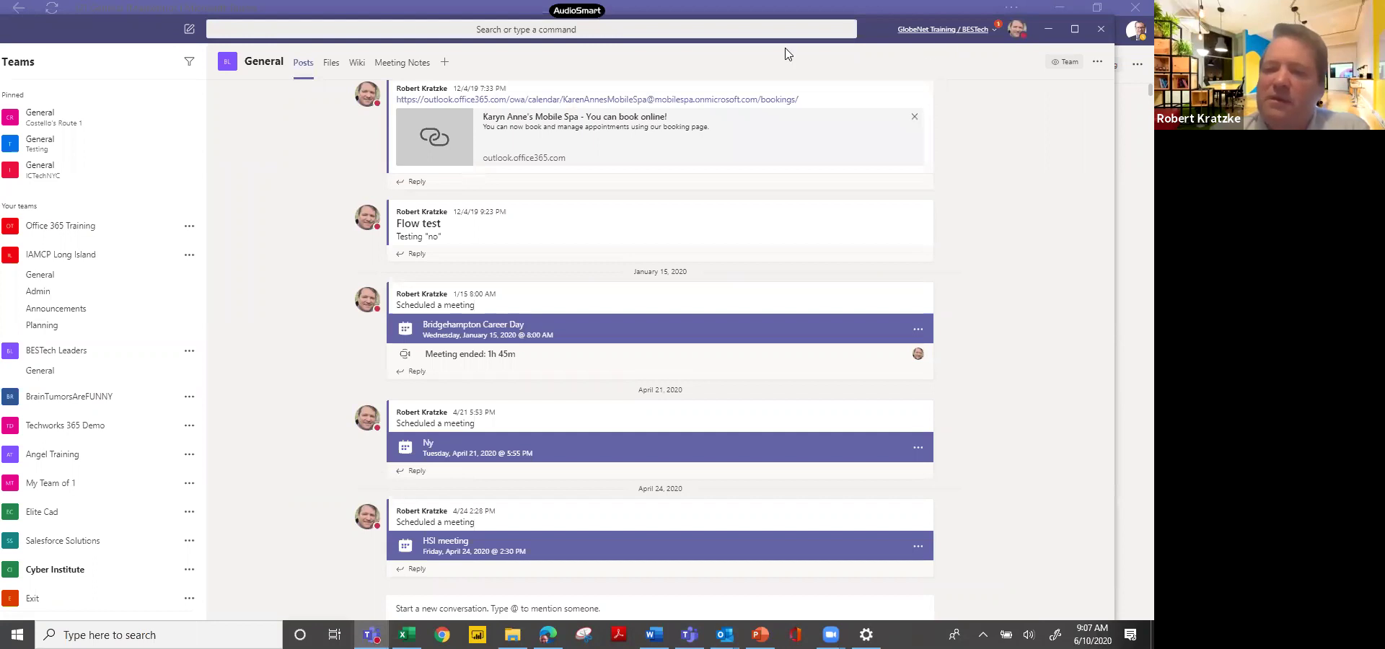
click(930, 34)
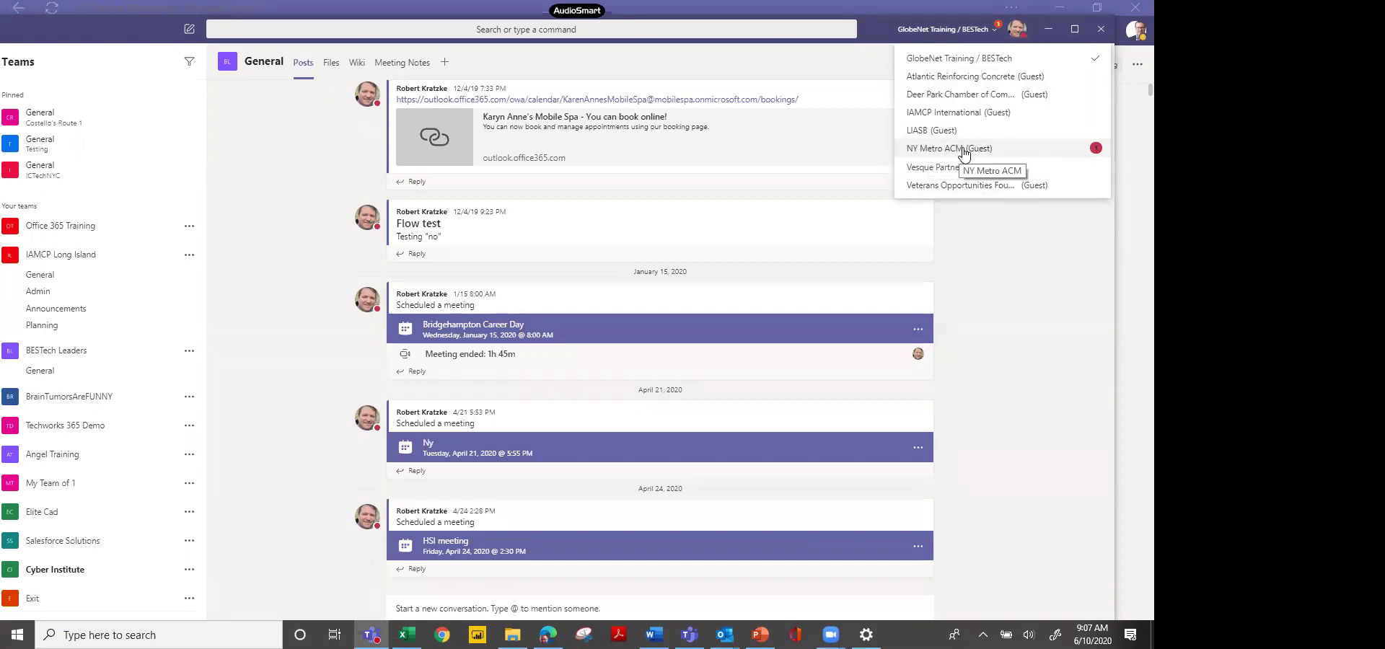
click(964, 151)
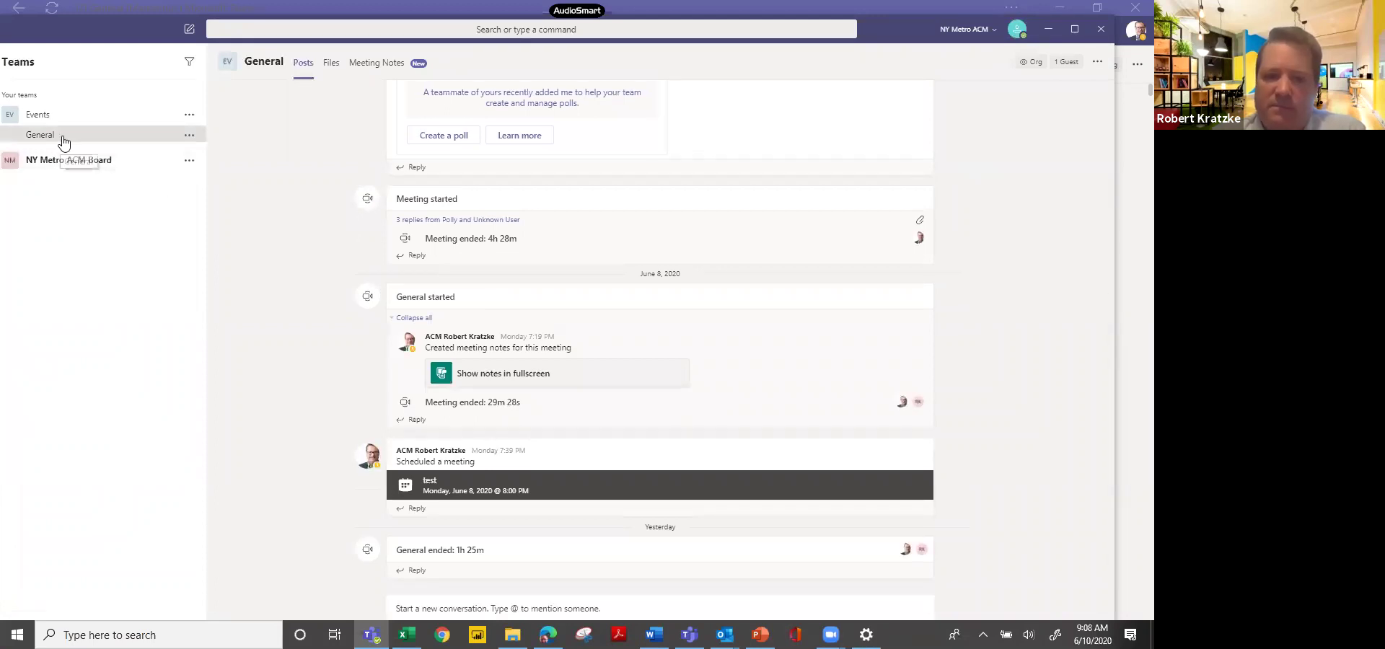
Post 'Hello' as a guest in Events' General channel, then return to the main Teams window.
click(467, 606)
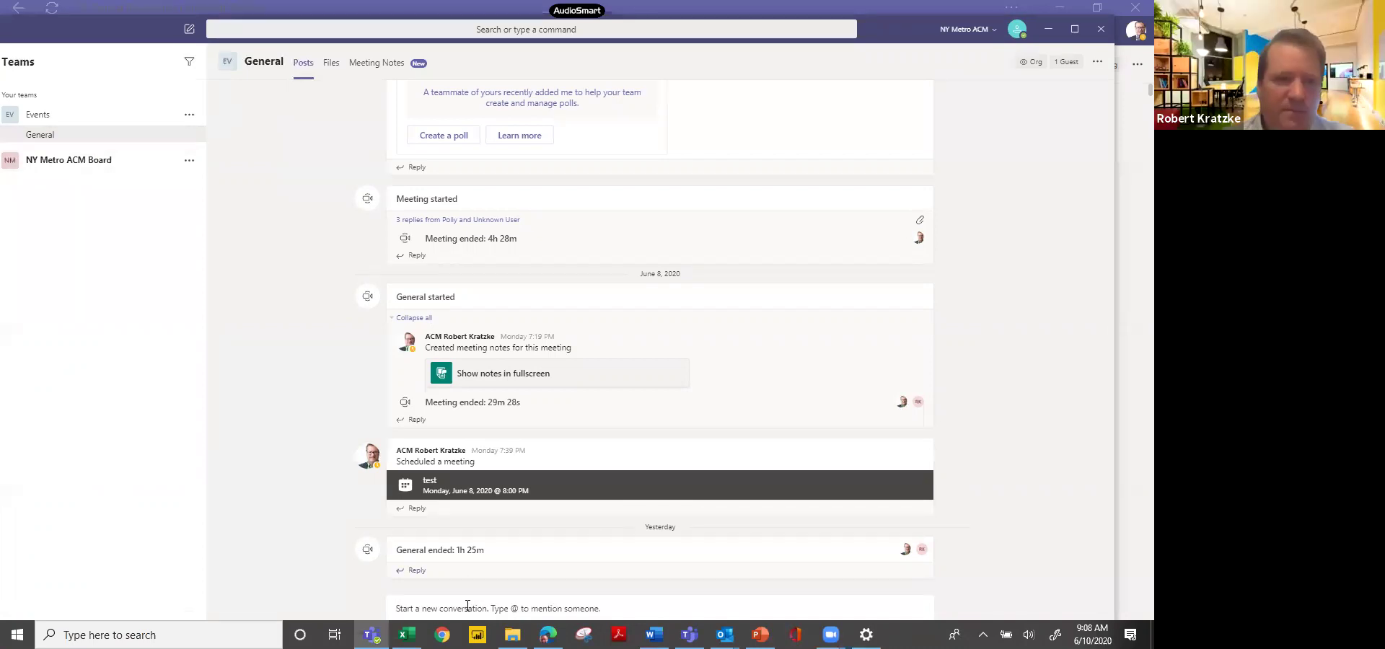
text(Hel)
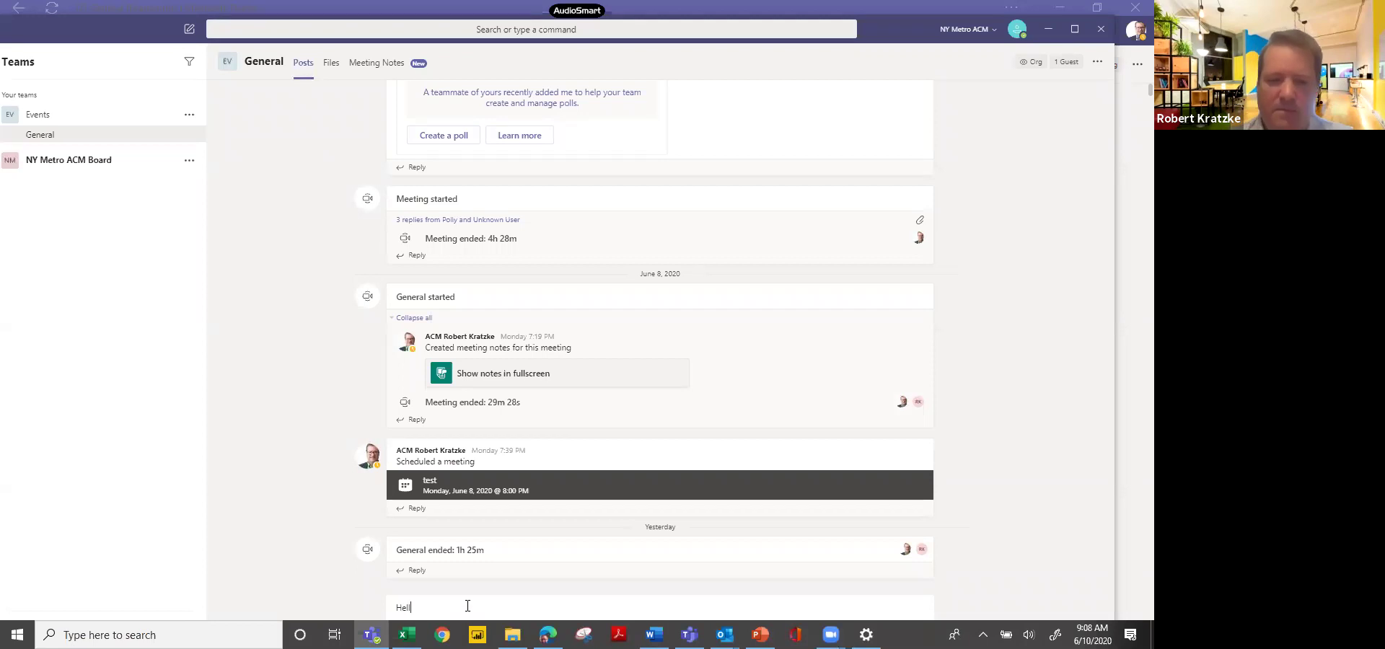
text(lo)
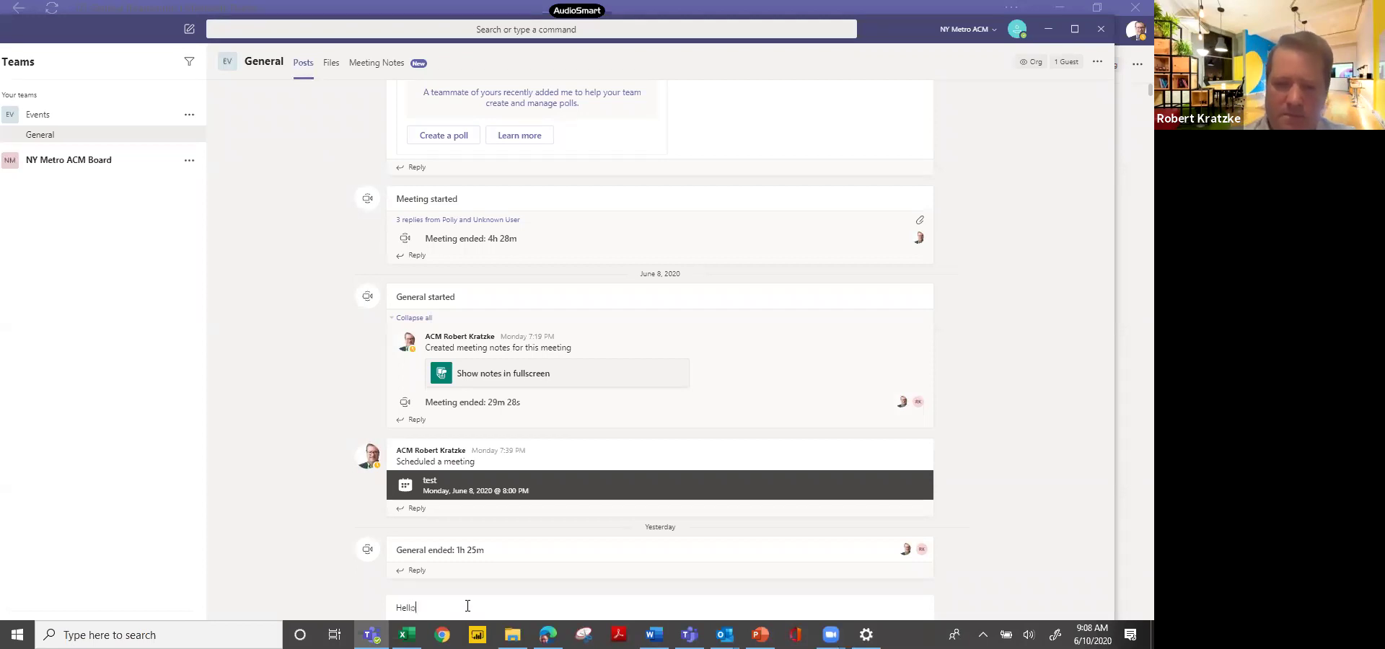
key(Return)
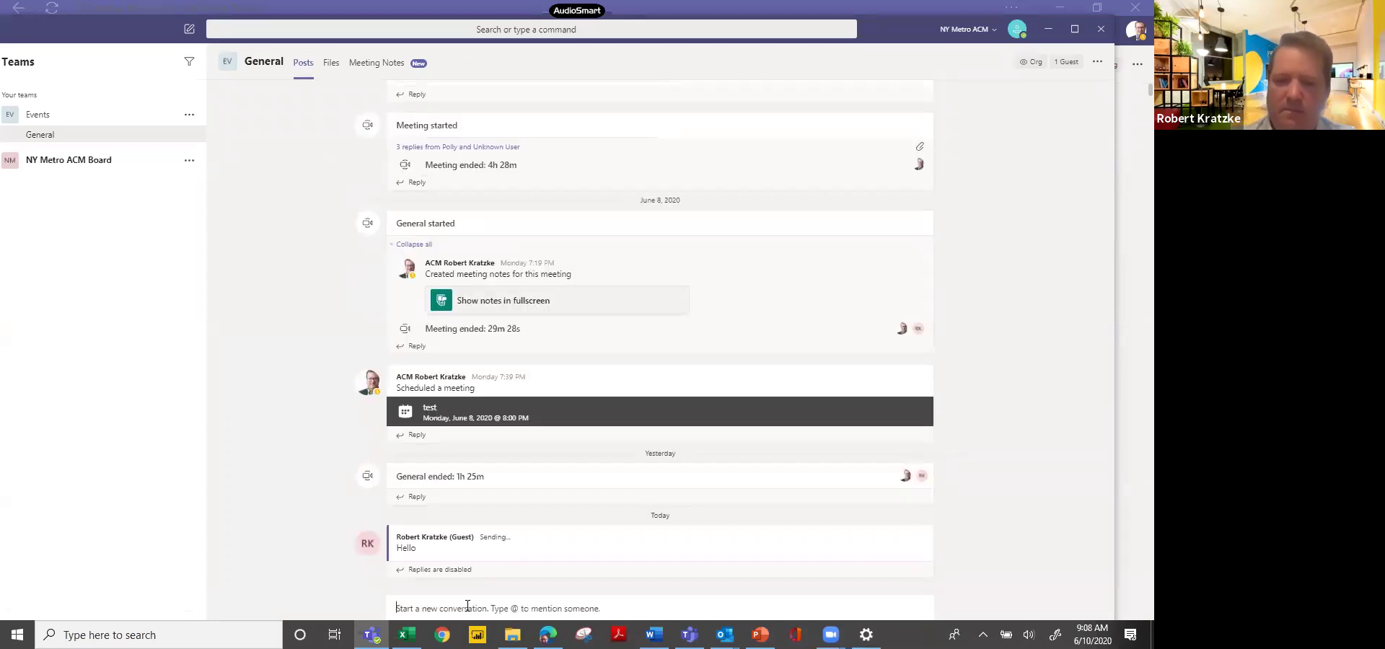
key(alt+Tab)
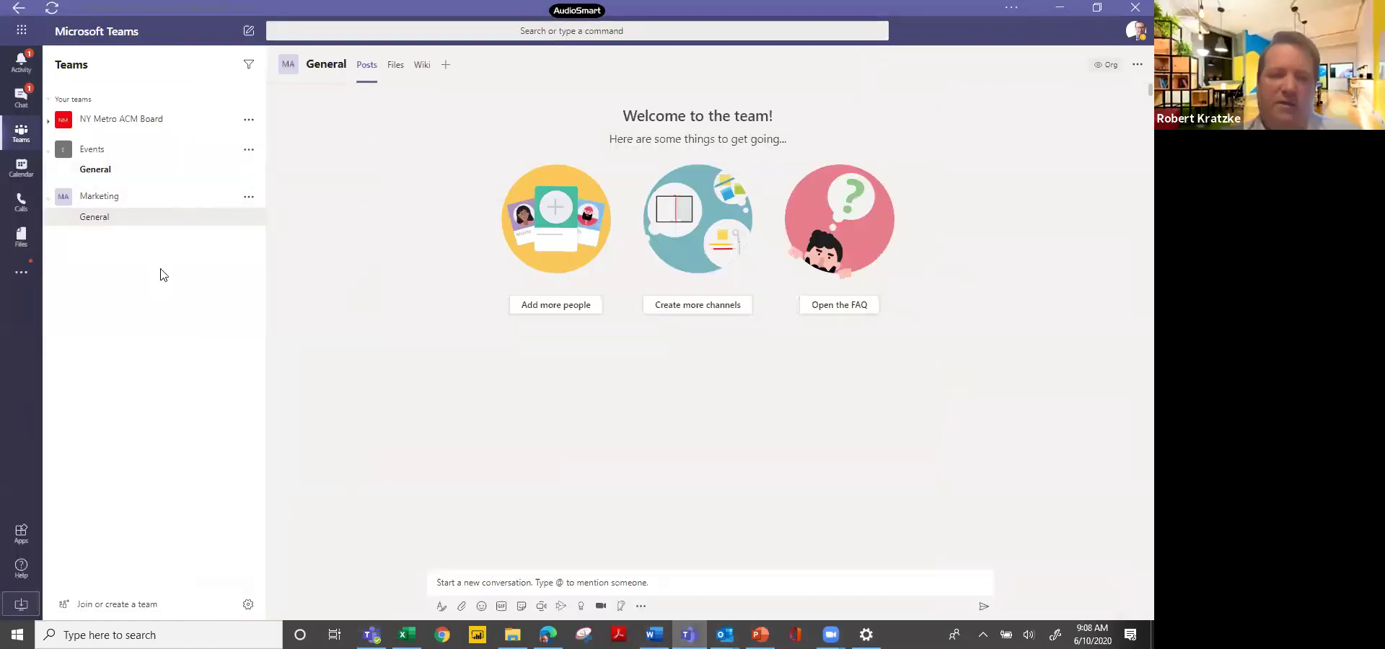
Open Events > General, start a Meet now instant meeting, then close its panel.
click(102, 170)
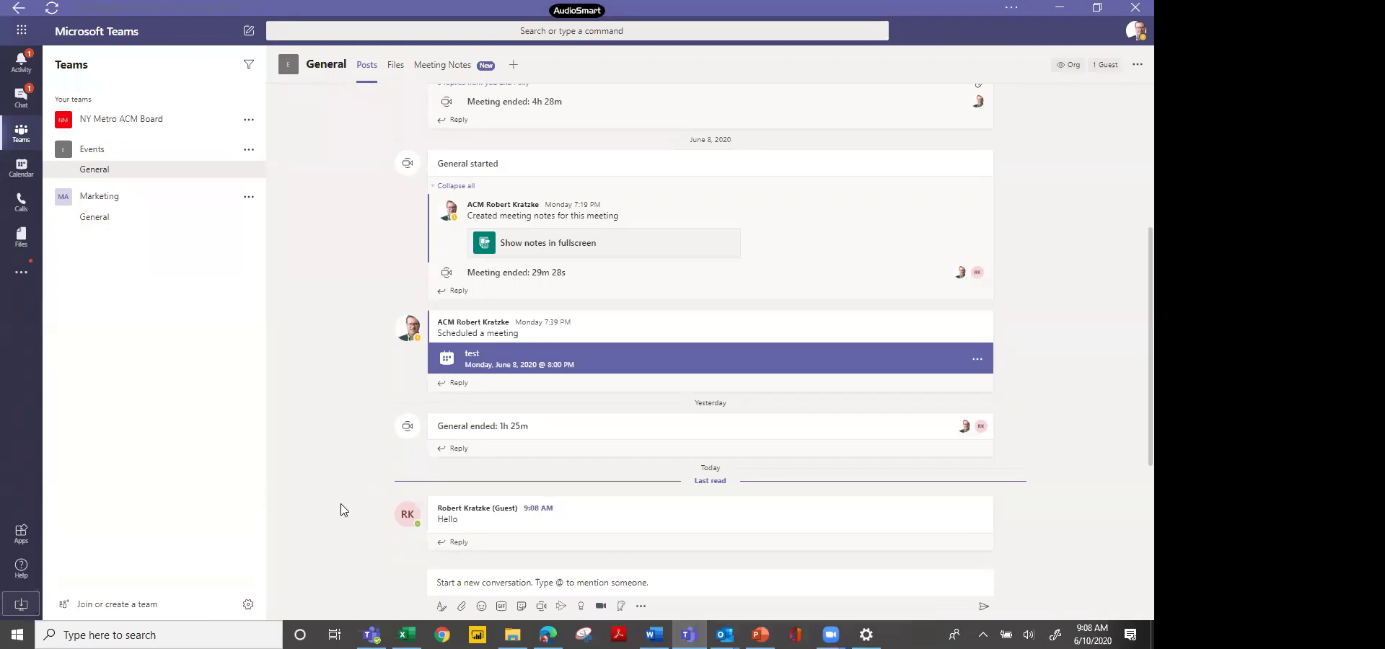
click(542, 612)
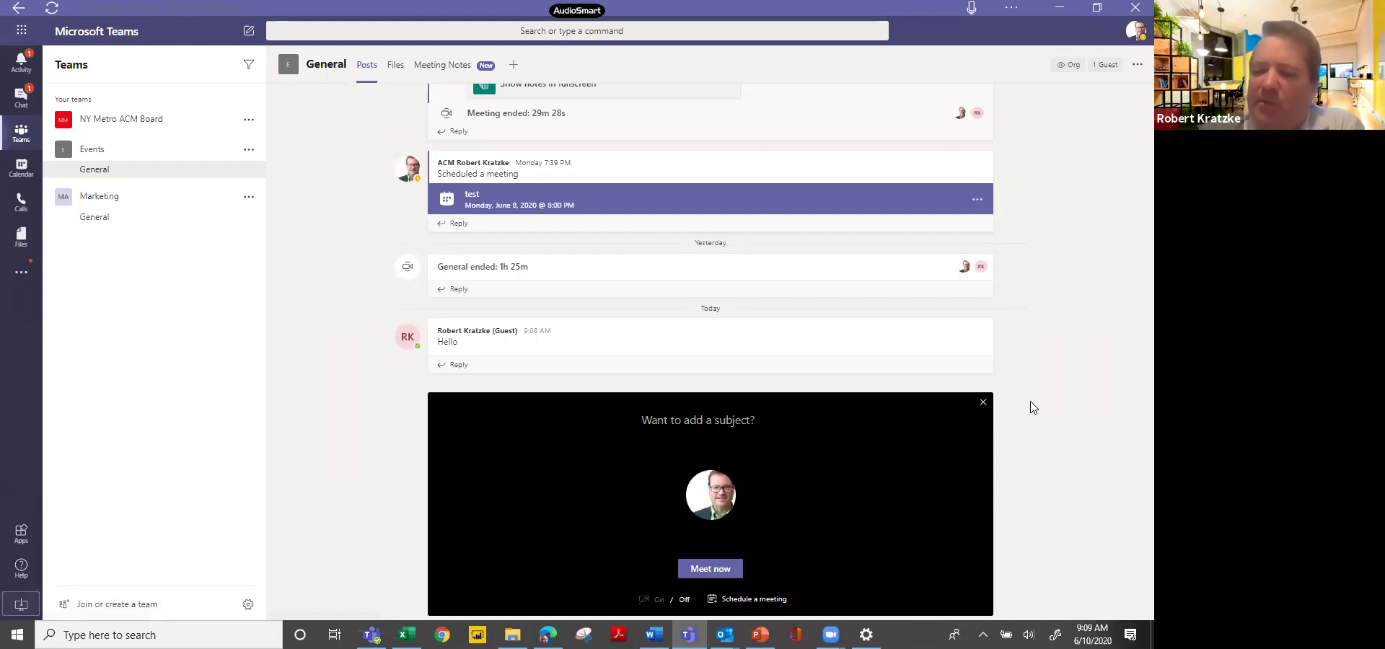
click(983, 402)
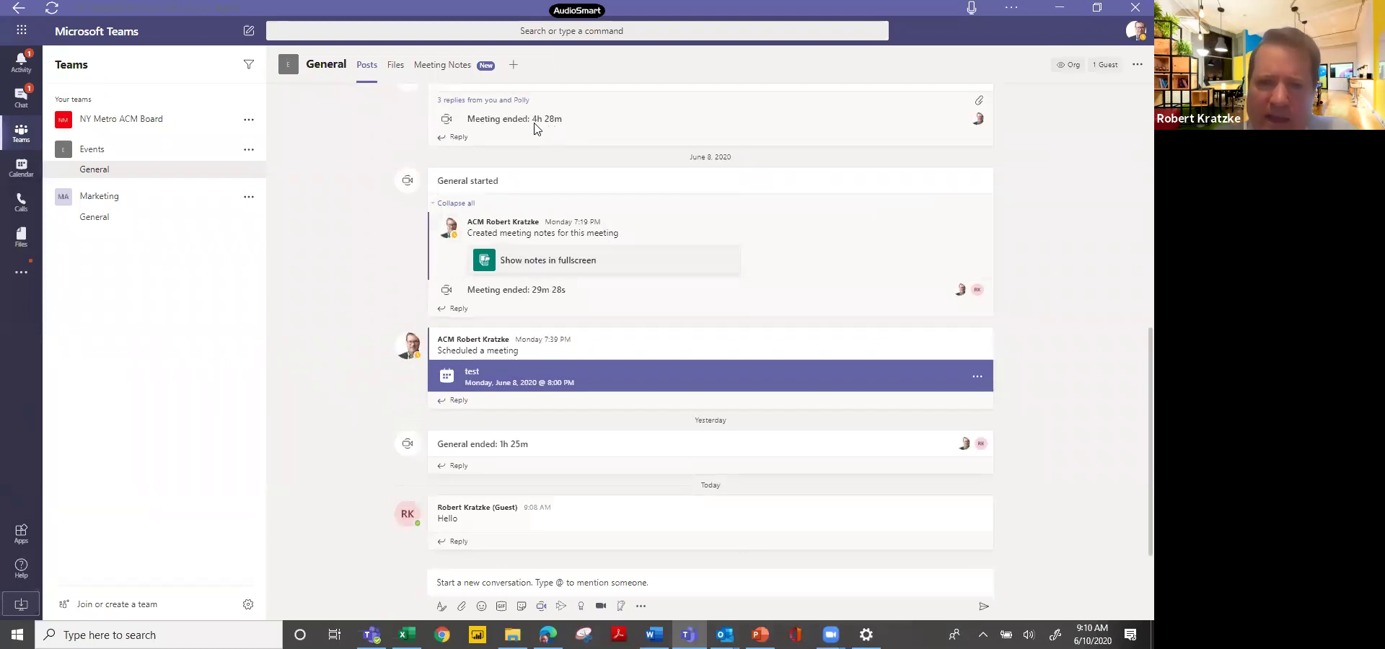
Expand the '3 replies from you and Polly' thread to reveal the poll, then show Zoom meeting options.
click(520, 101)
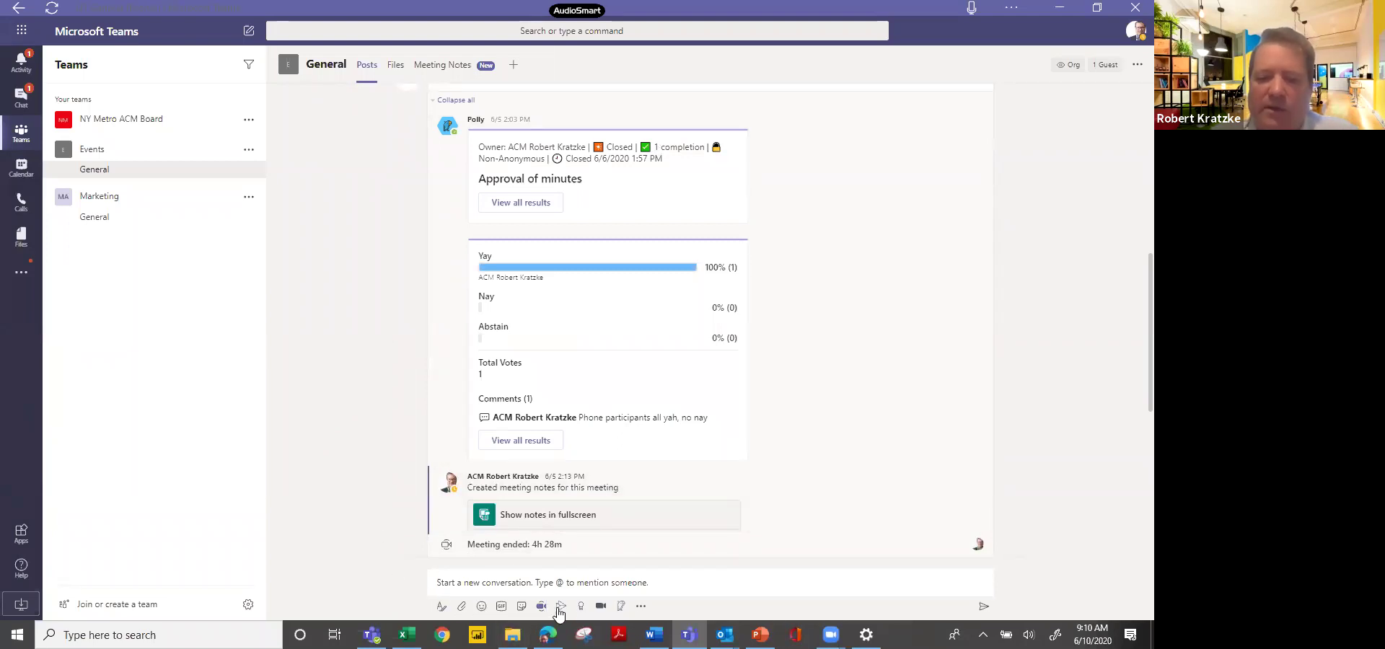
click(601, 609)
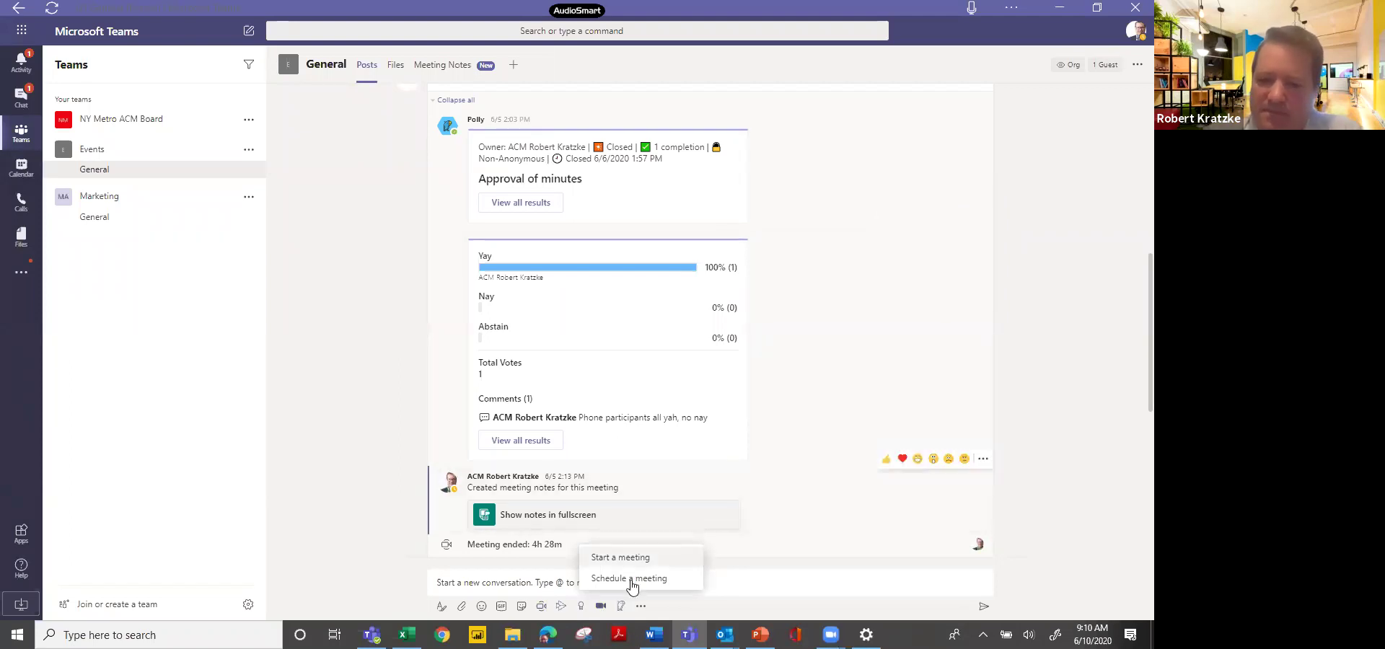
Browse the composer's messaging apps and the left rail's added apps, closing each list afterwards.
click(641, 607)
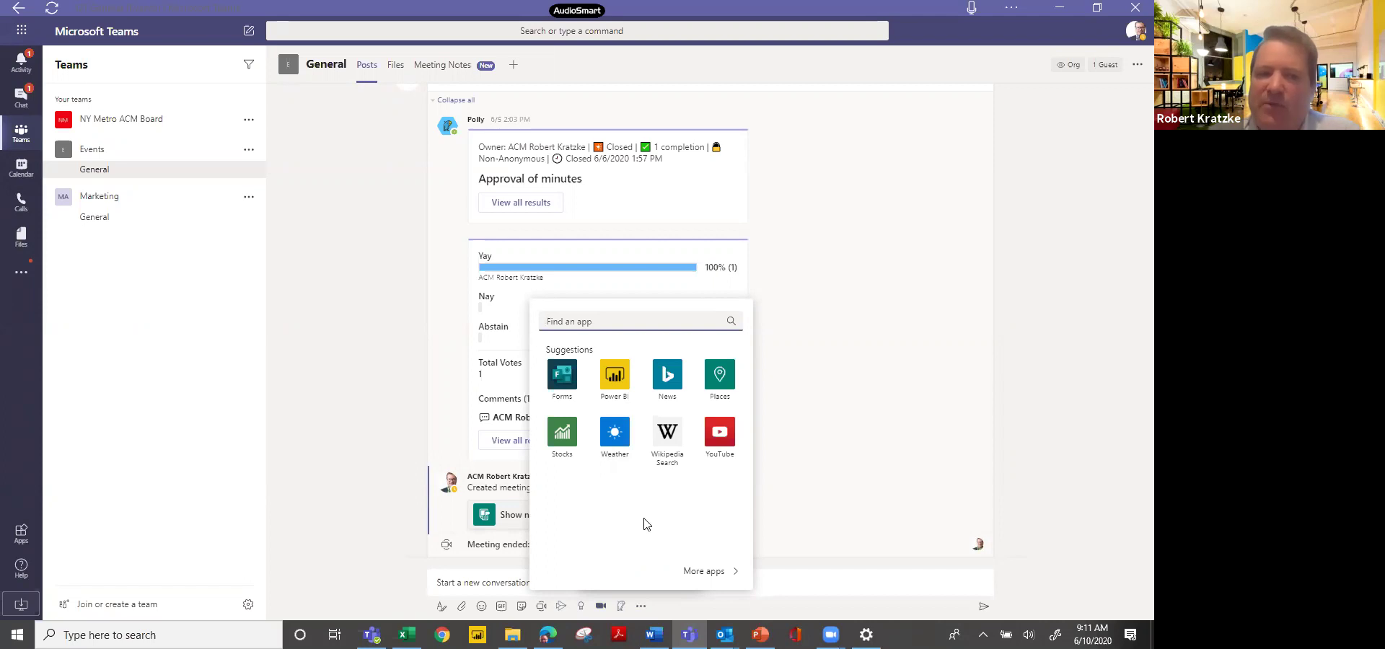
click(331, 427)
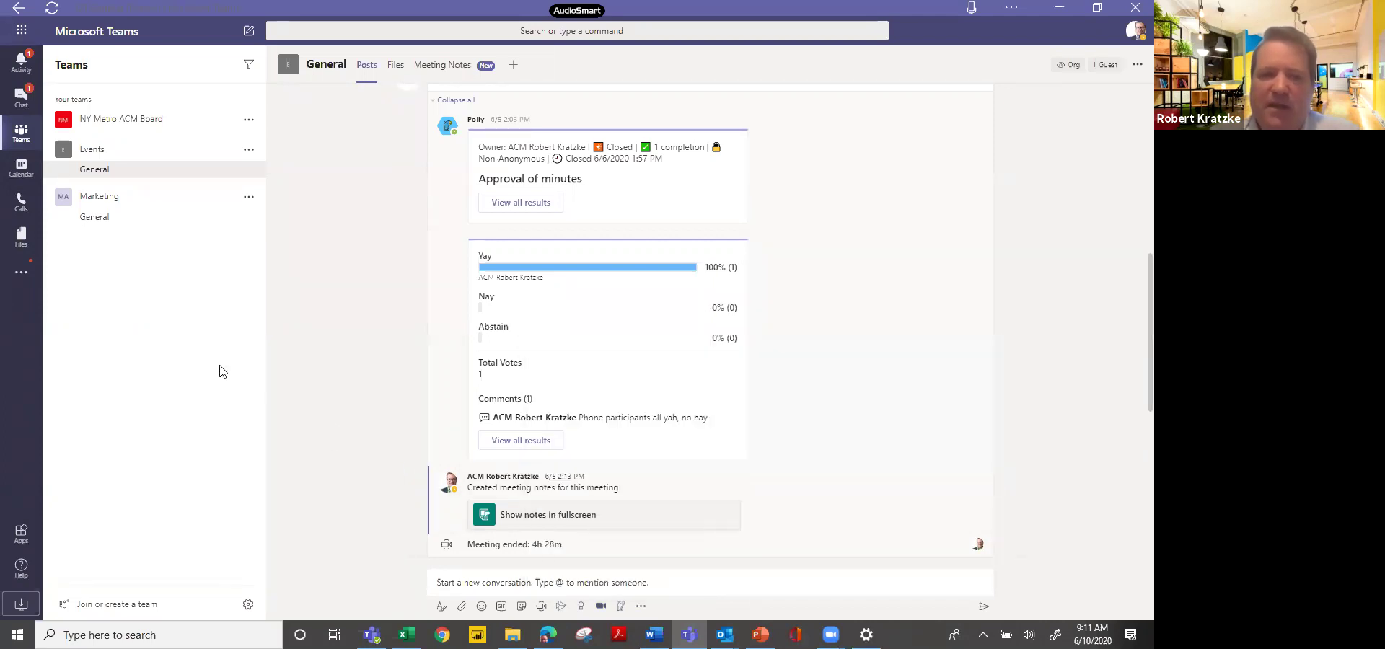
click(22, 273)
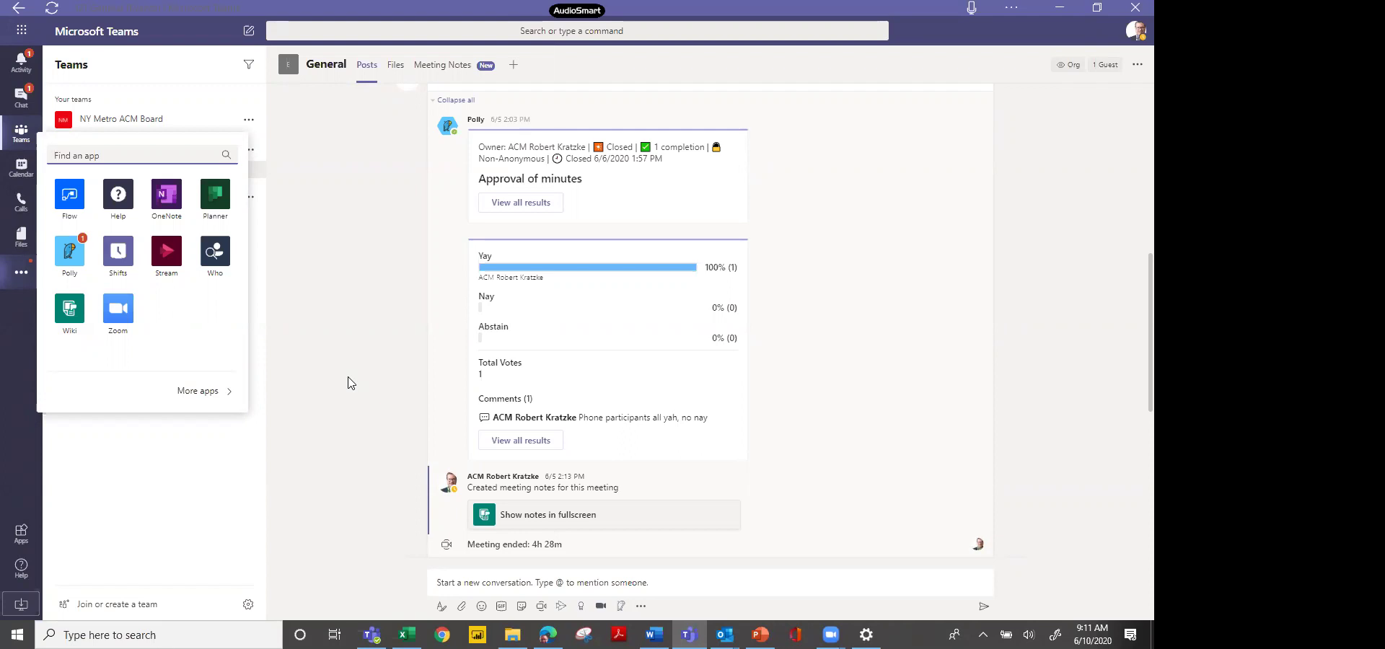
click(346, 368)
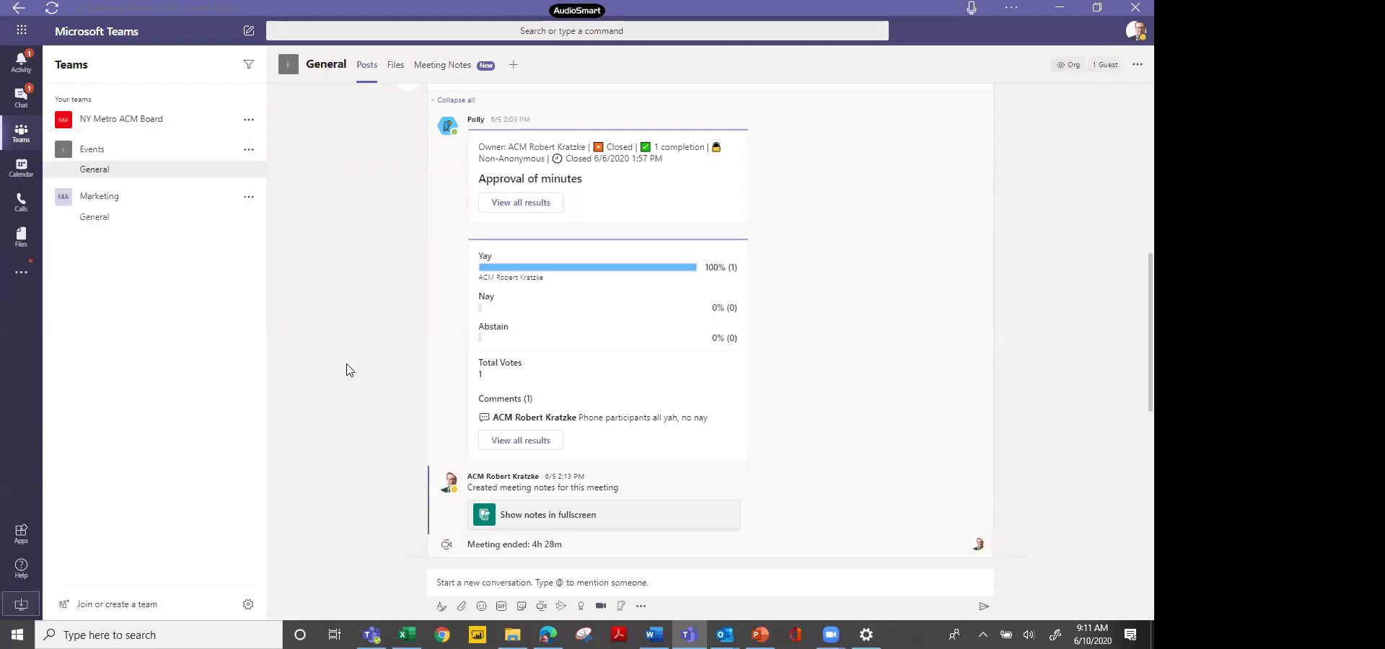
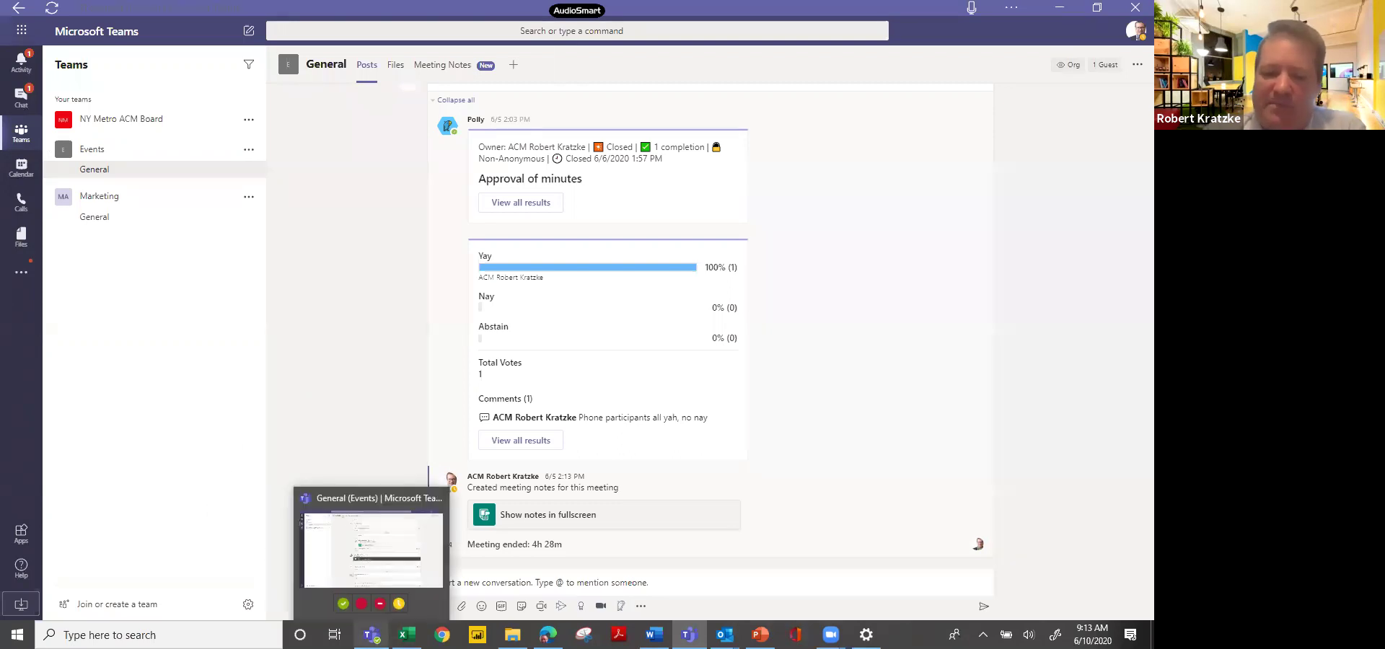
Switch between the two Teams windows, then show Chat with the latest one-on-one conversation.
click(371, 635)
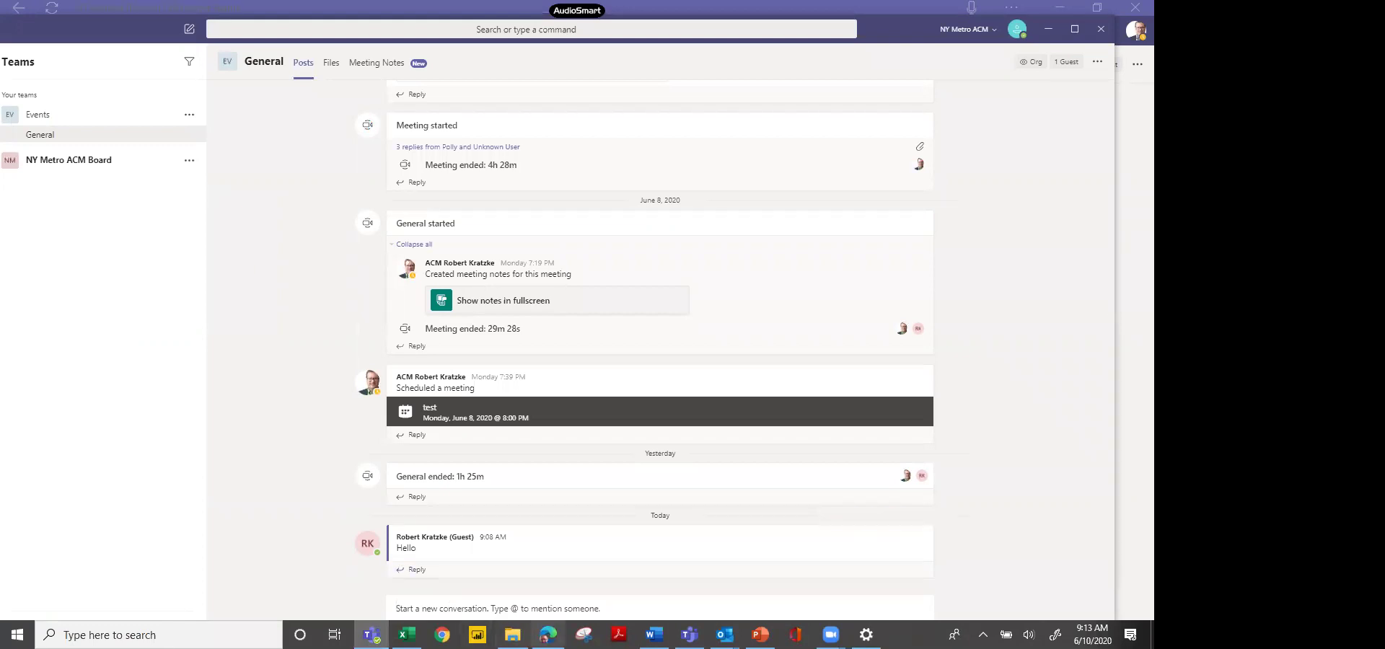
click(372, 635)
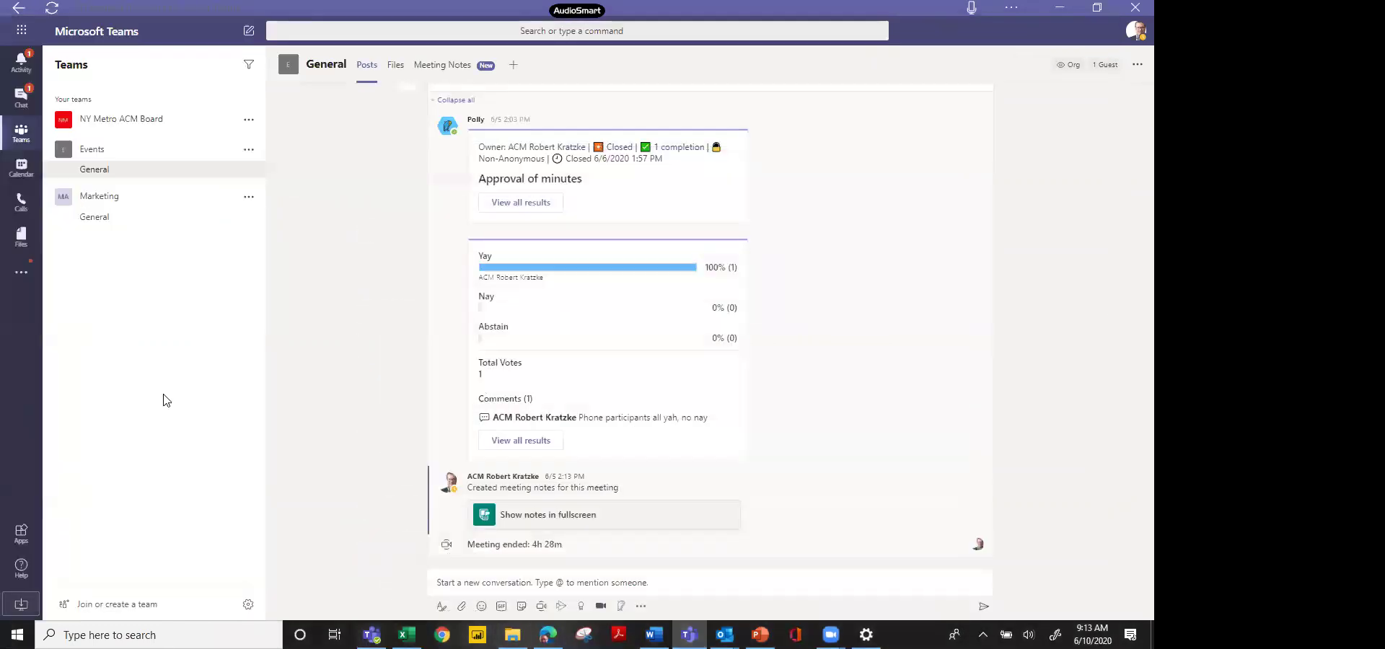
click(21, 105)
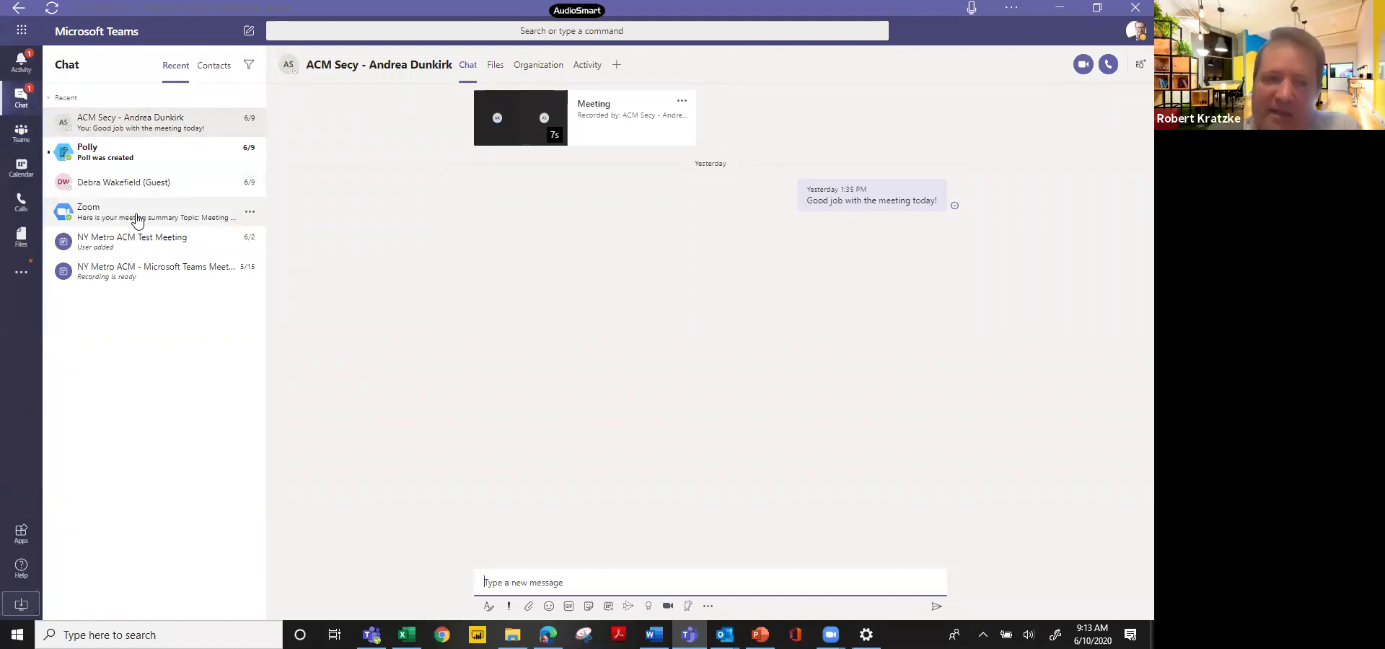
Browse the Zoom bot chat and its My Meetings page, then return to Events General.
click(137, 220)
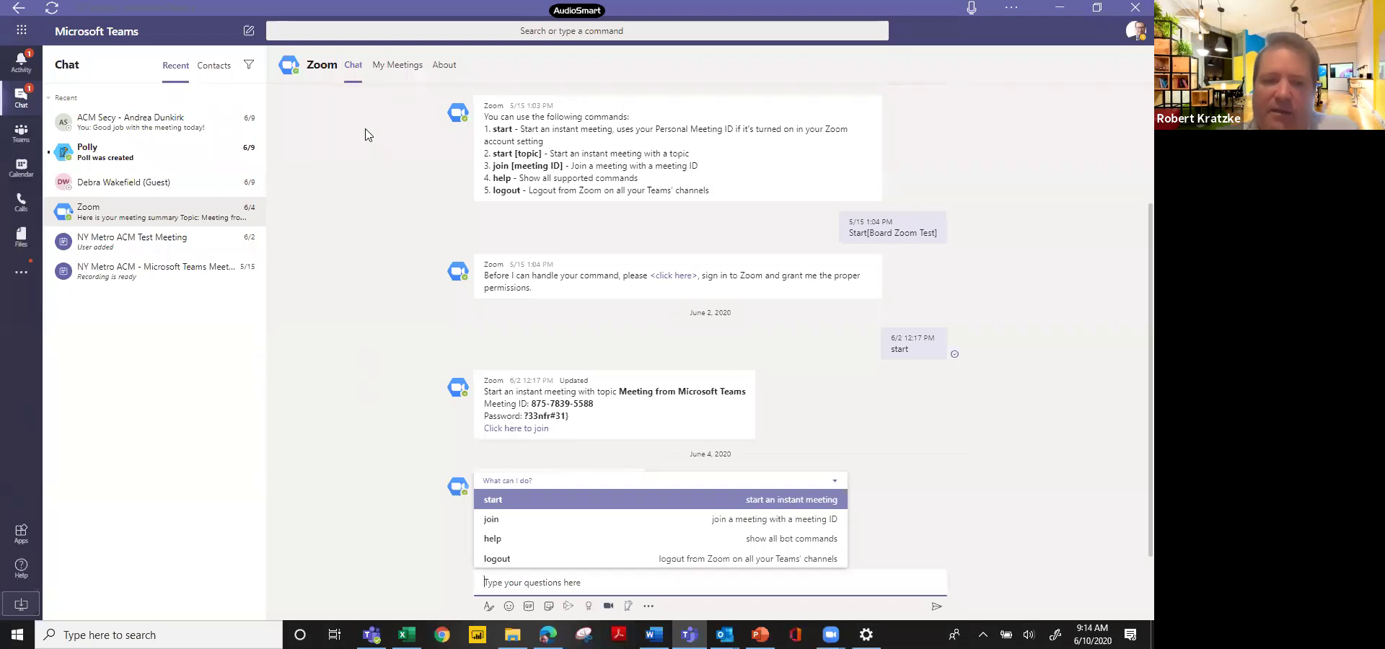
click(396, 78)
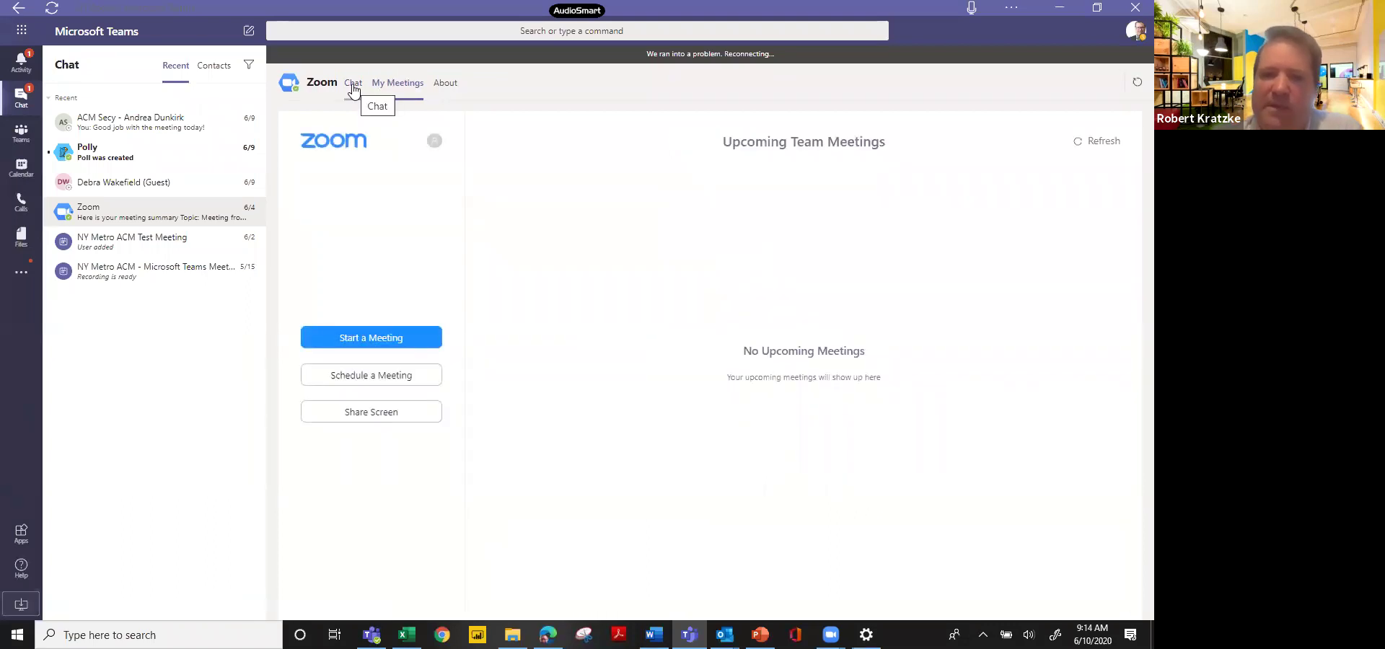
click(354, 85)
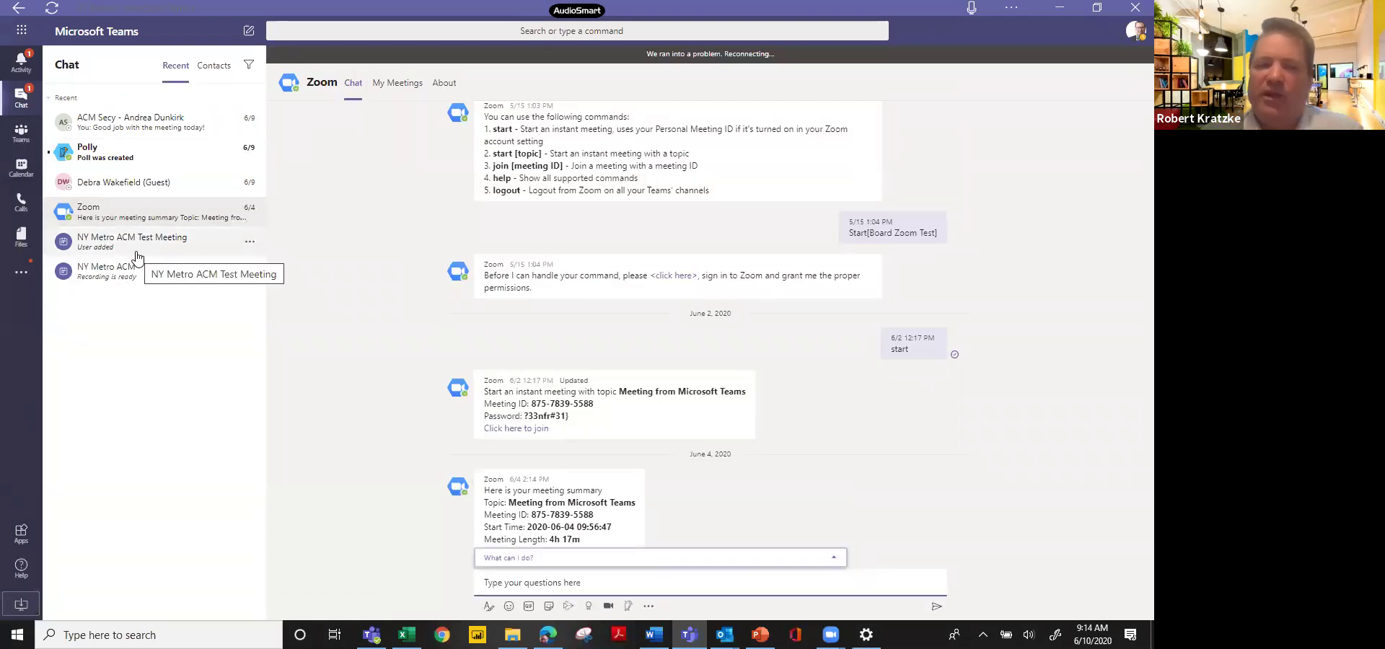
click(21, 134)
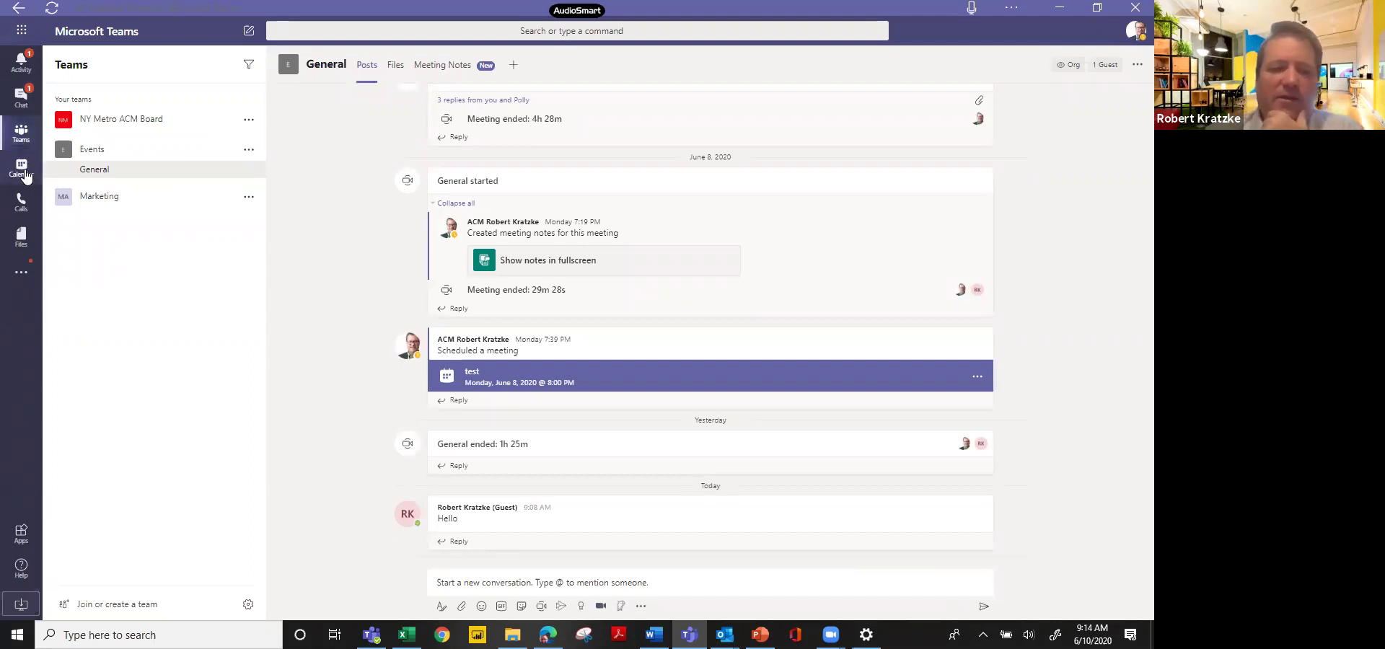
Start and discard an unsaved new meeting, then bring the NY Metro ACM window forward.
click(22, 168)
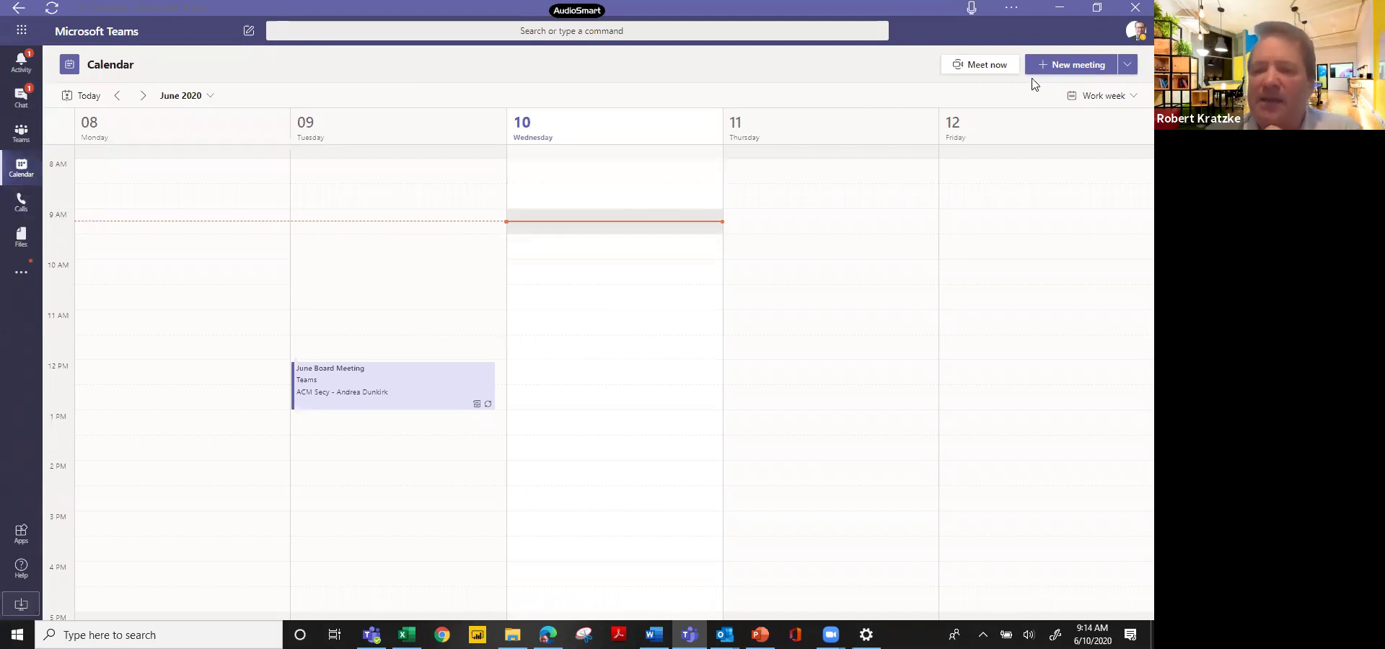
click(1057, 68)
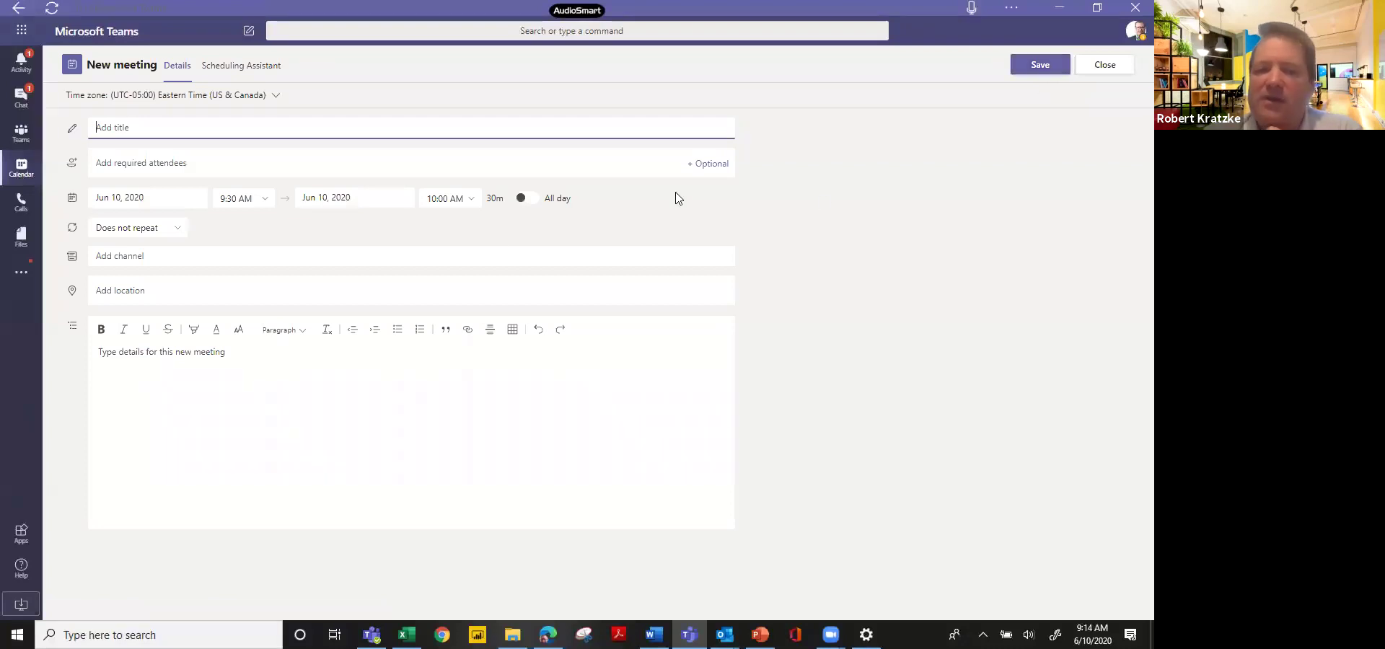
click(236, 263)
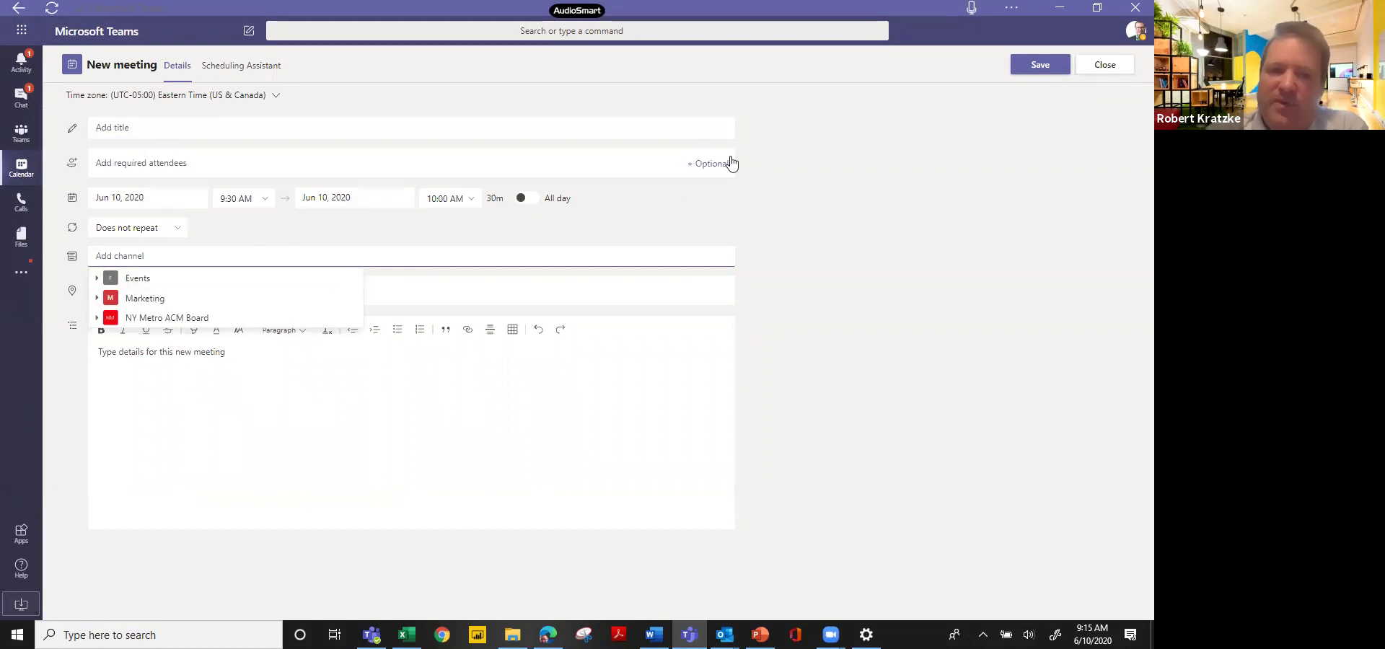
drag(905, 183, 1005, 145)
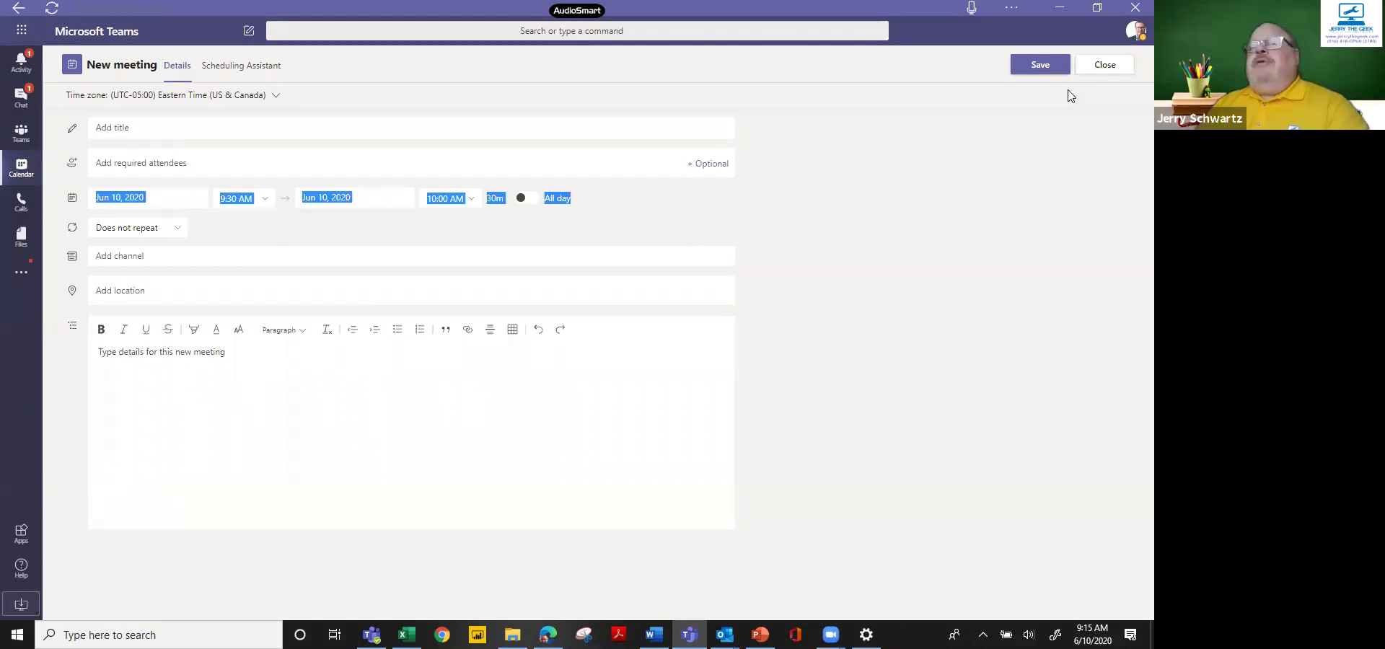
click(1109, 72)
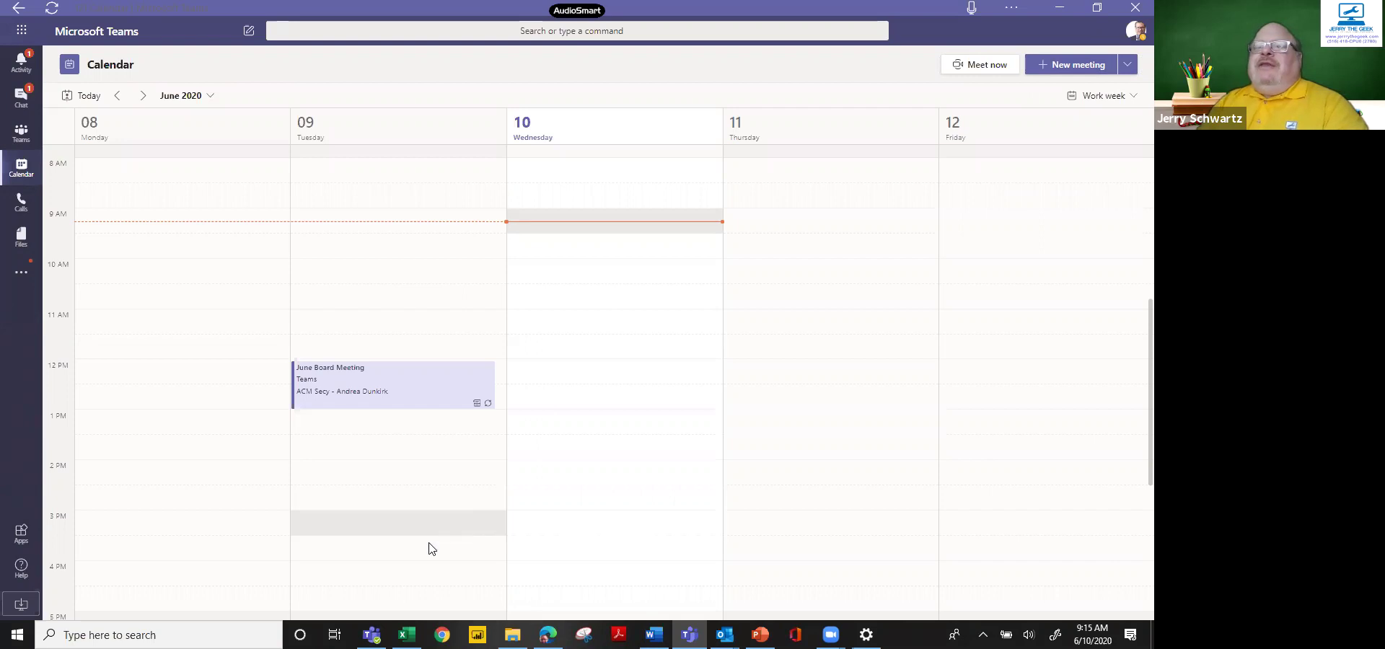
click(371, 635)
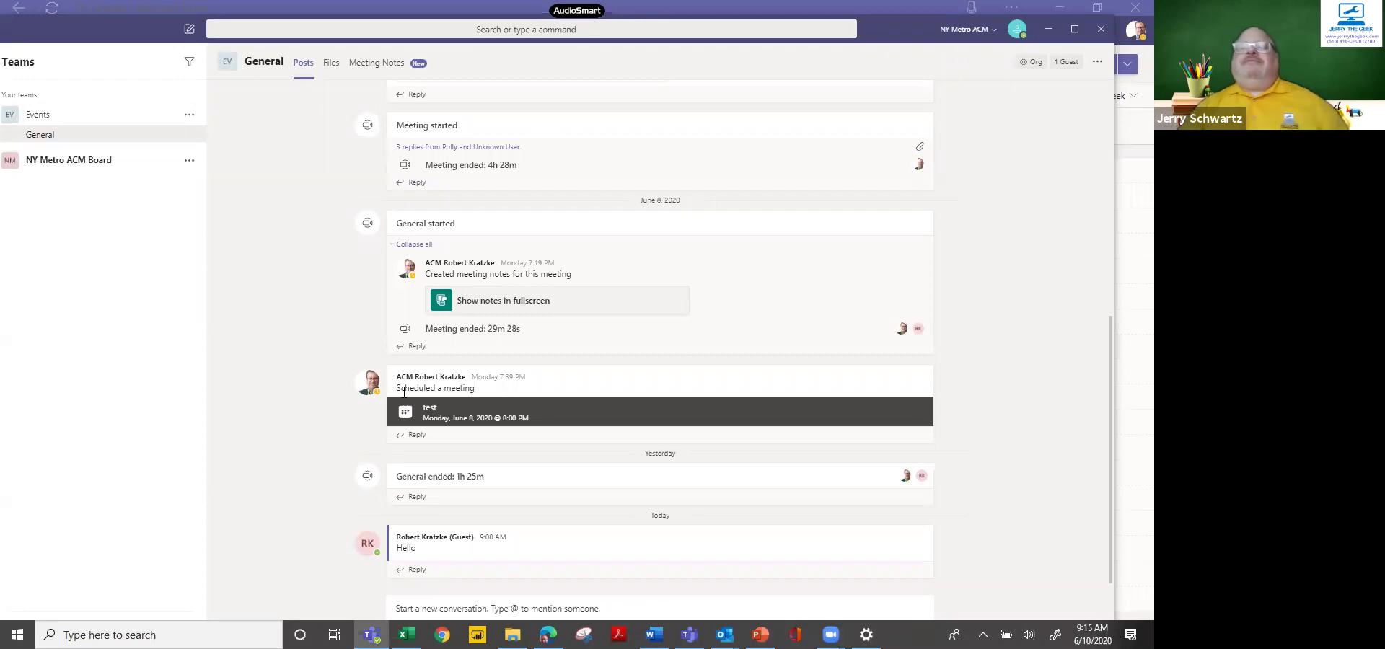
Check the organisation list without switching, then bring the work-week Calendar window forward.
click(964, 30)
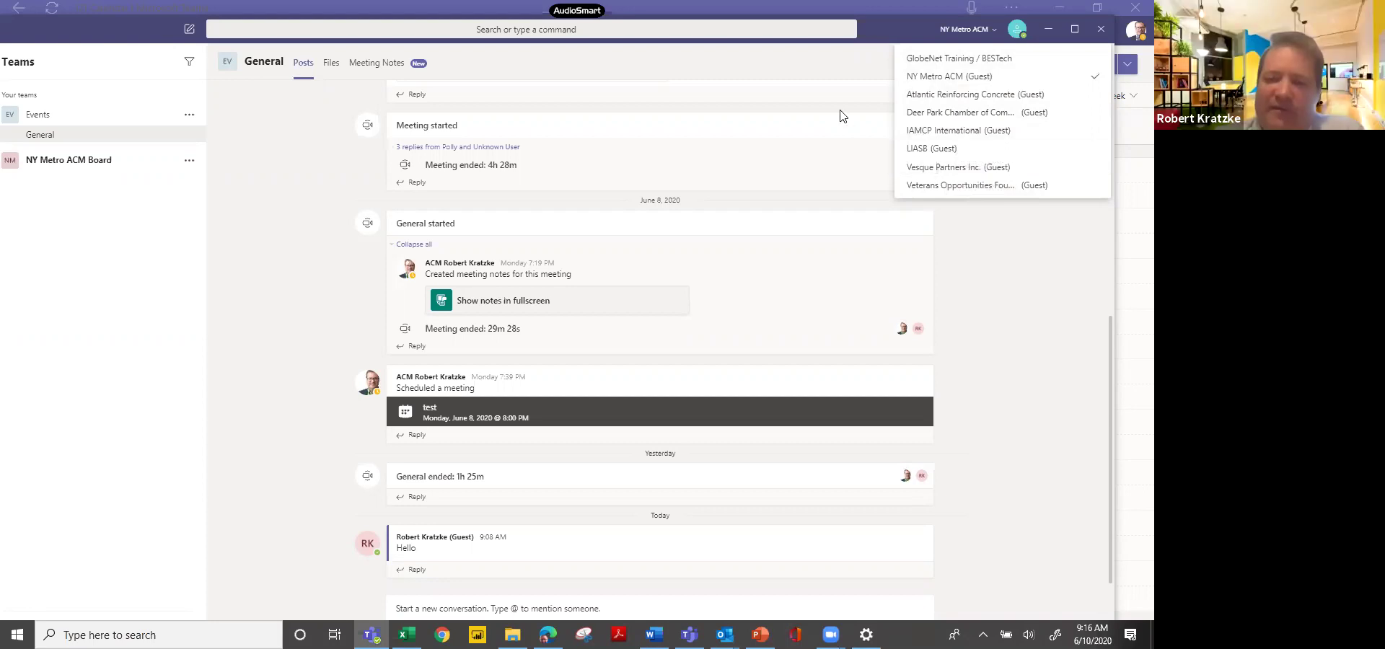
click(875, 54)
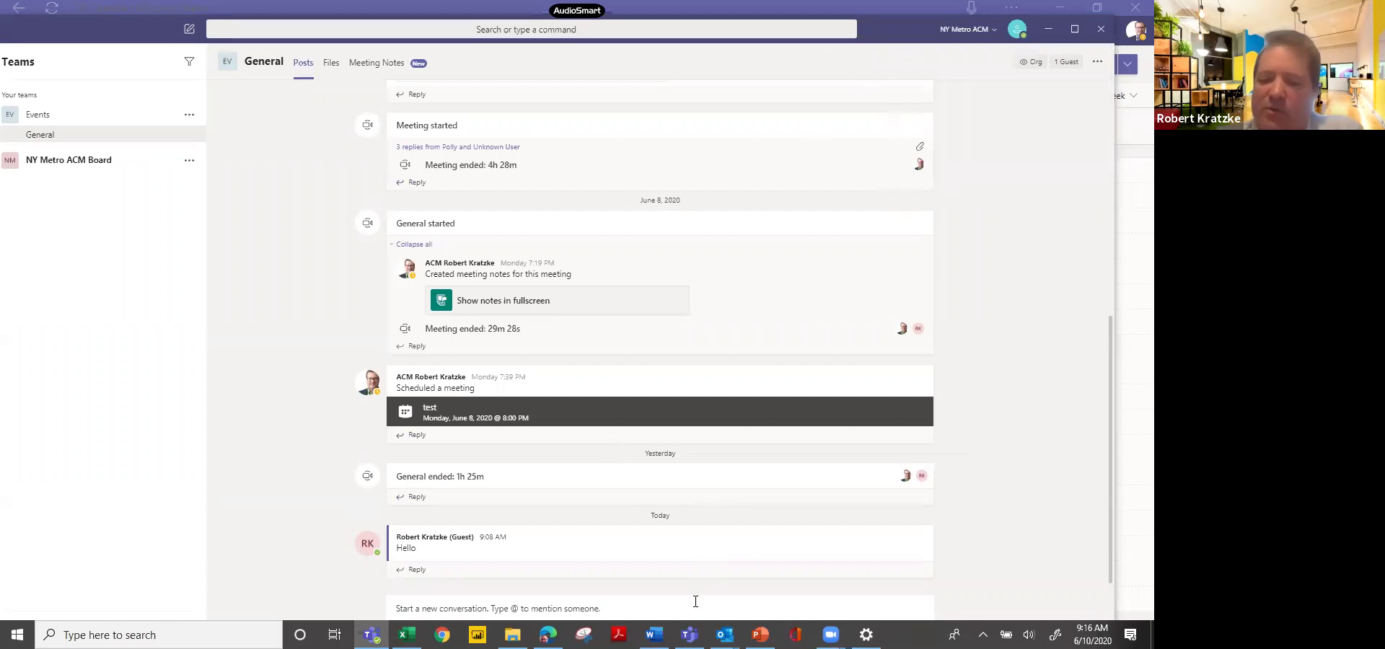
mouse_move(407, 635)
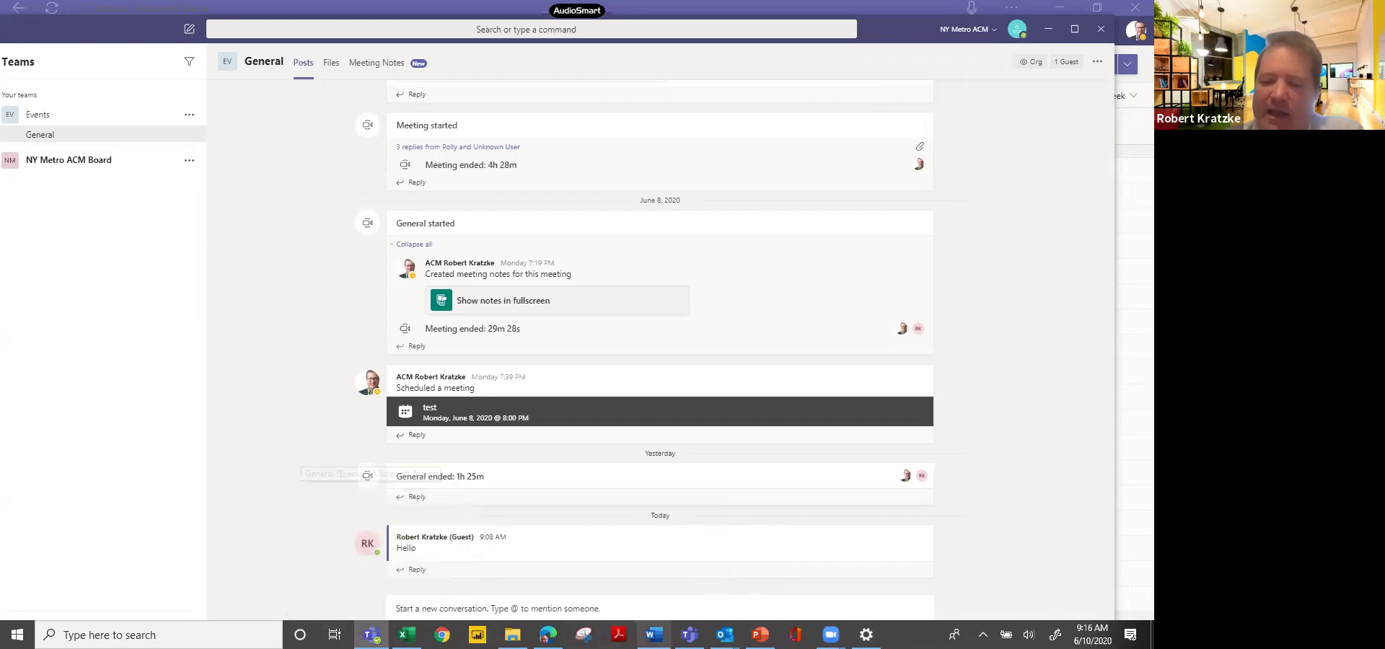
mouse_move(689, 635)
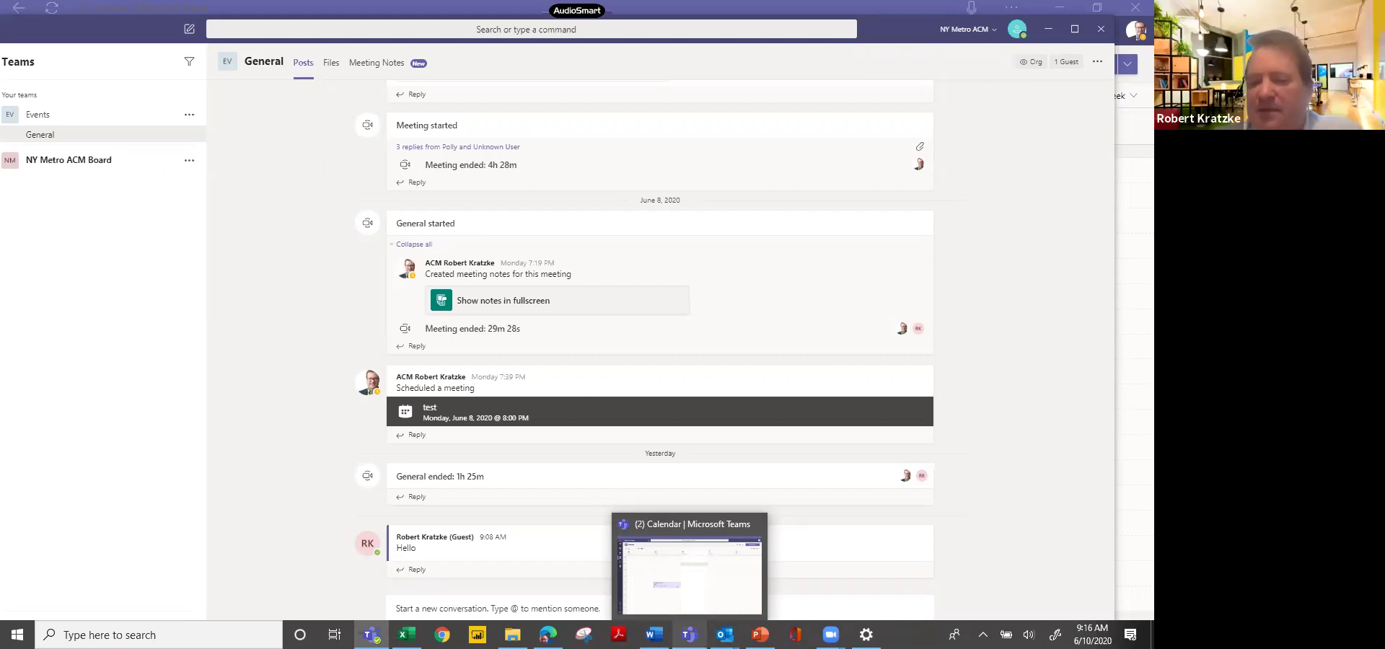
click(689, 575)
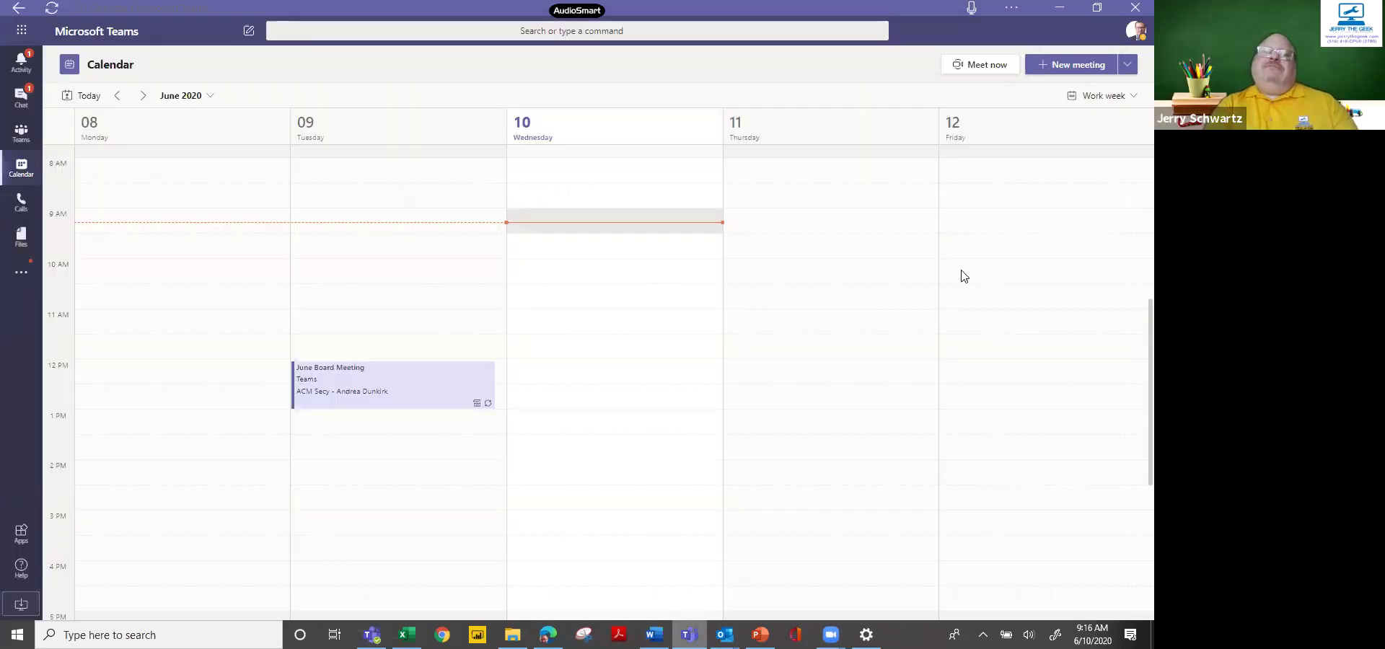
Switch desktop Teams from NY Metro ACM to the GlobeNet Training / BESTech organisation.
click(1137, 36)
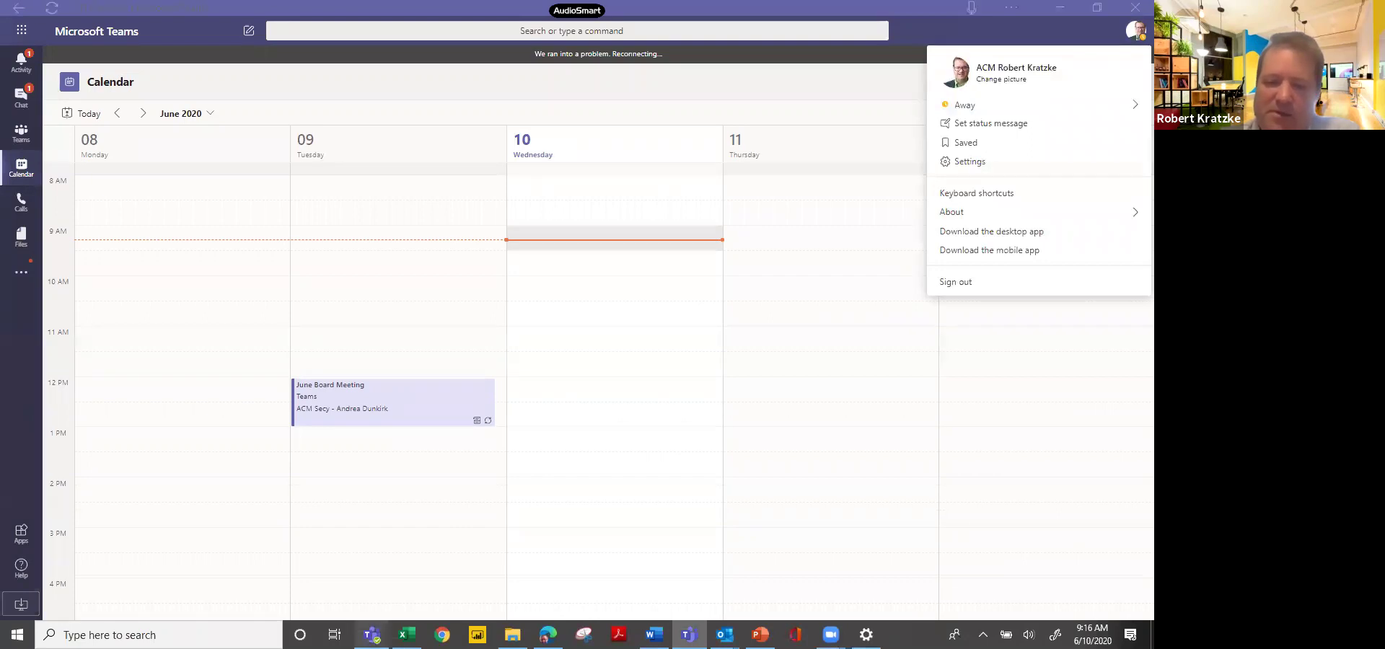
click(372, 635)
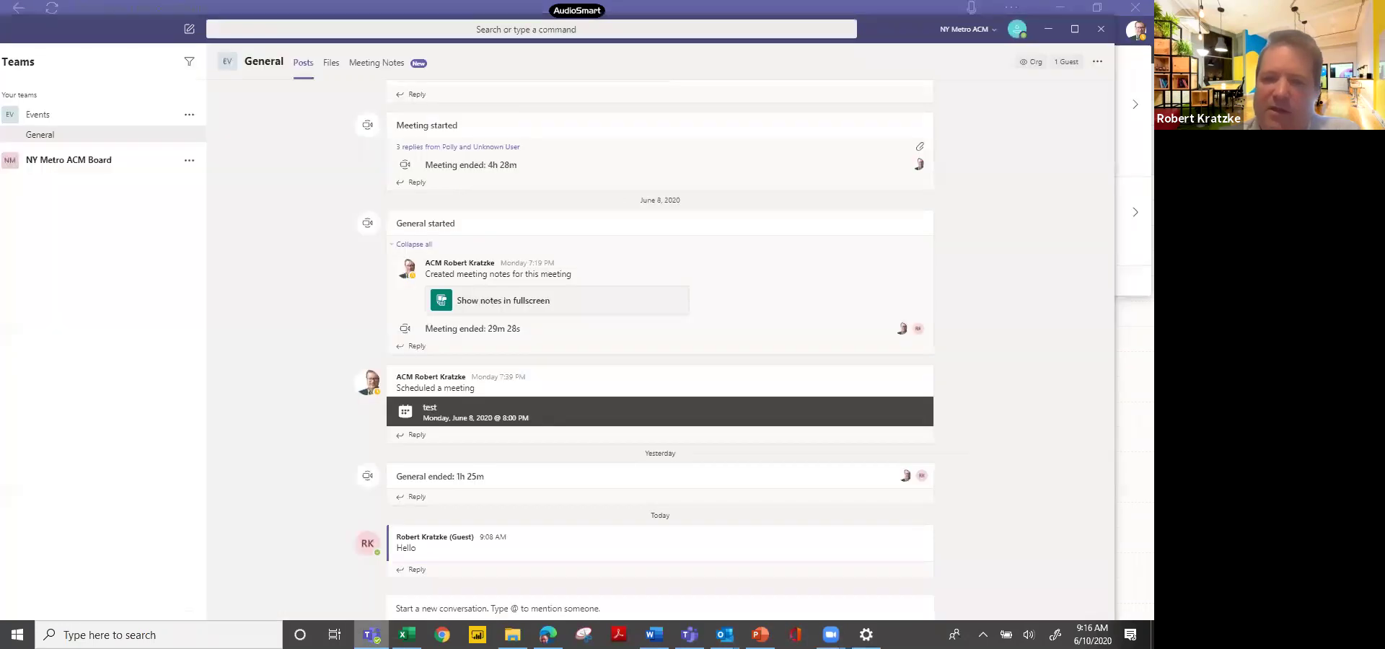
click(964, 28)
click(964, 59)
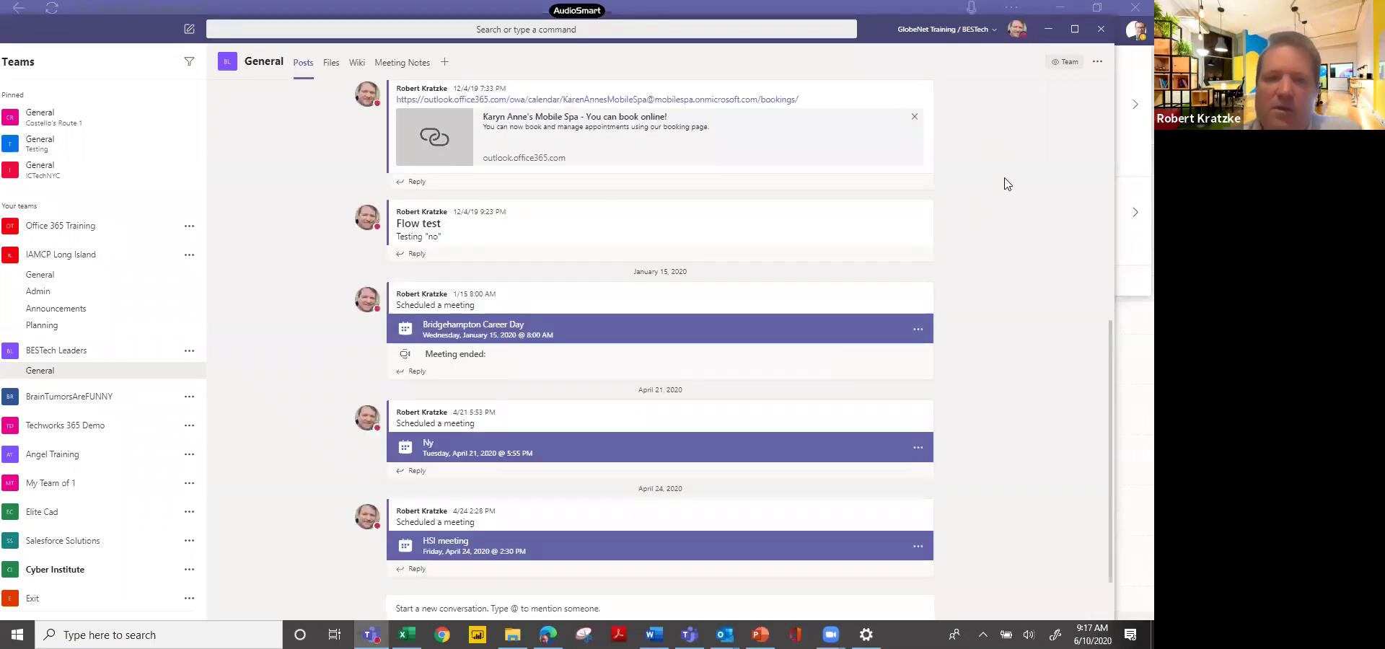
Minimize desktop Teams and bring up Edge's Teams tab on NY Metro ACM Board General.
click(1050, 33)
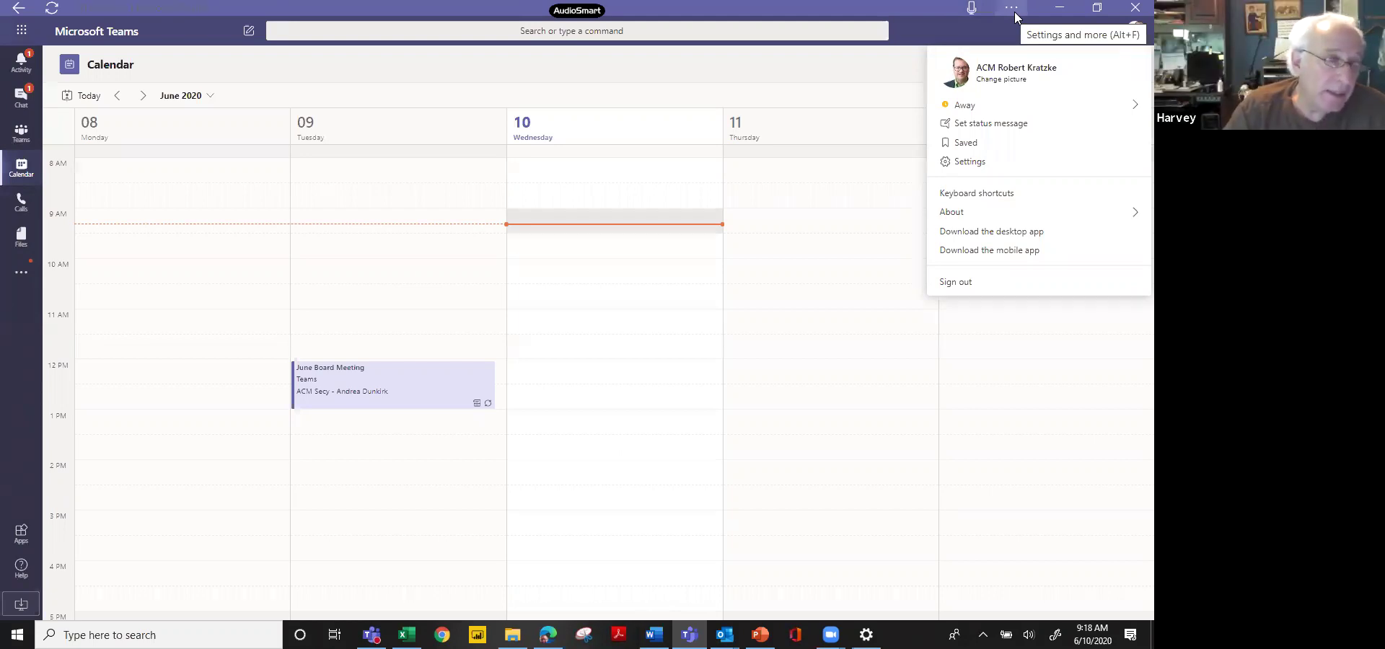
click(1013, 9)
click(943, 9)
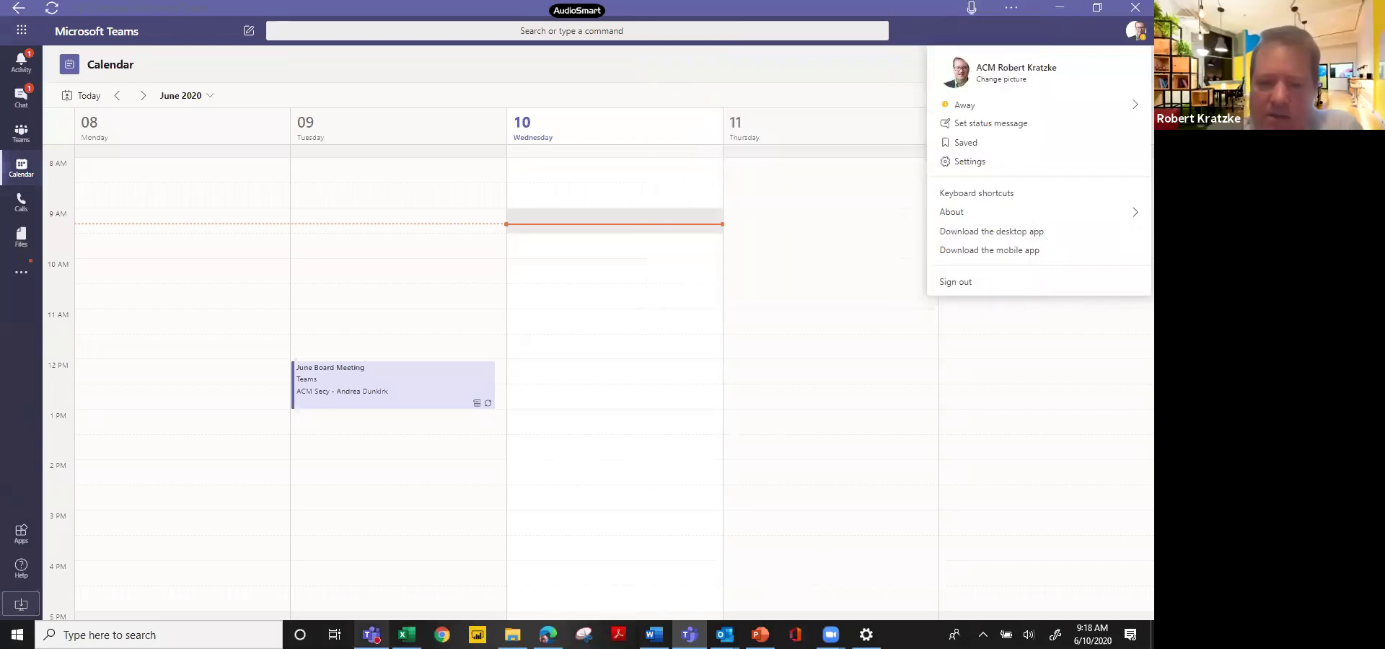
click(548, 635)
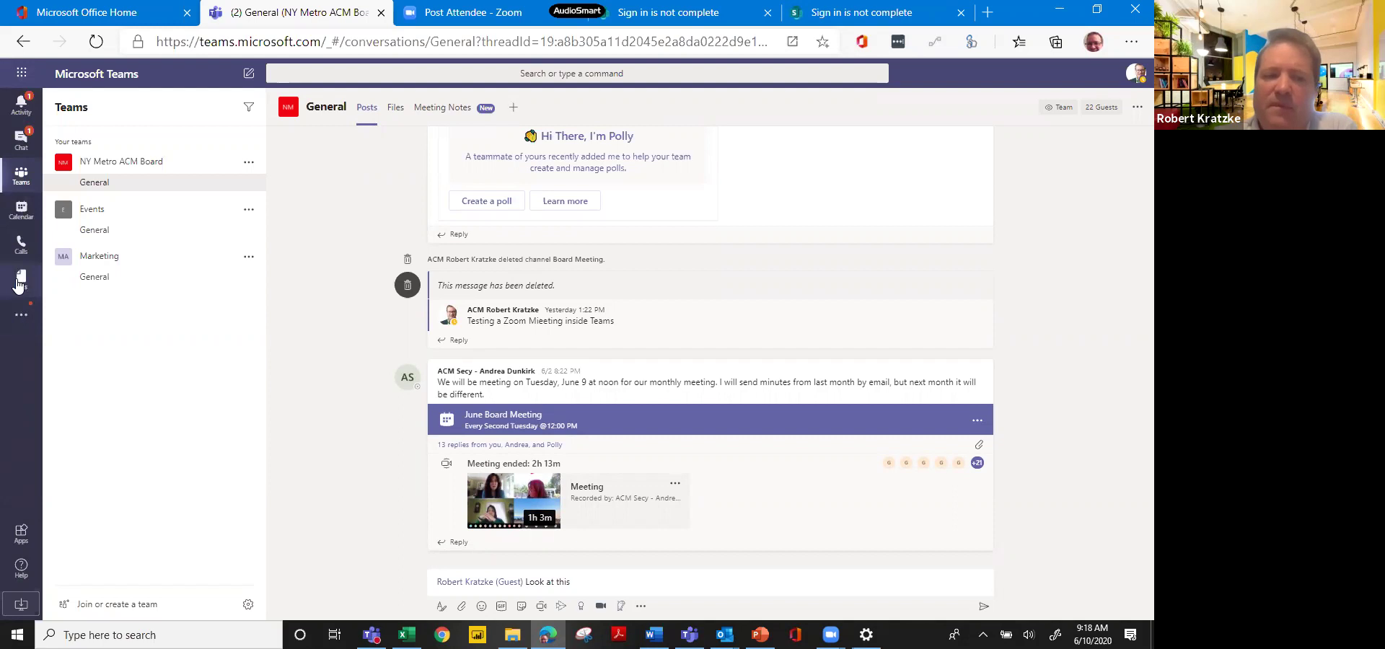
In the browser's Files view, show Recent files and preview the add-cloud-storage options.
click(19, 285)
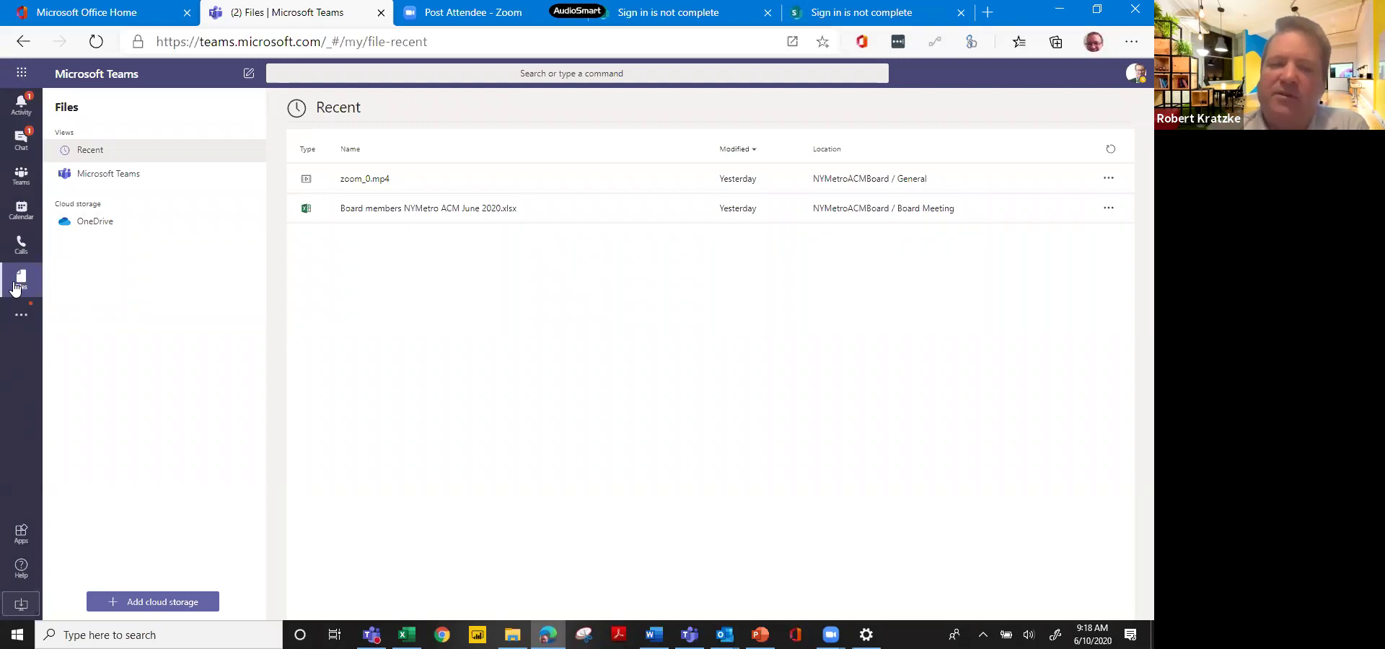
click(187, 605)
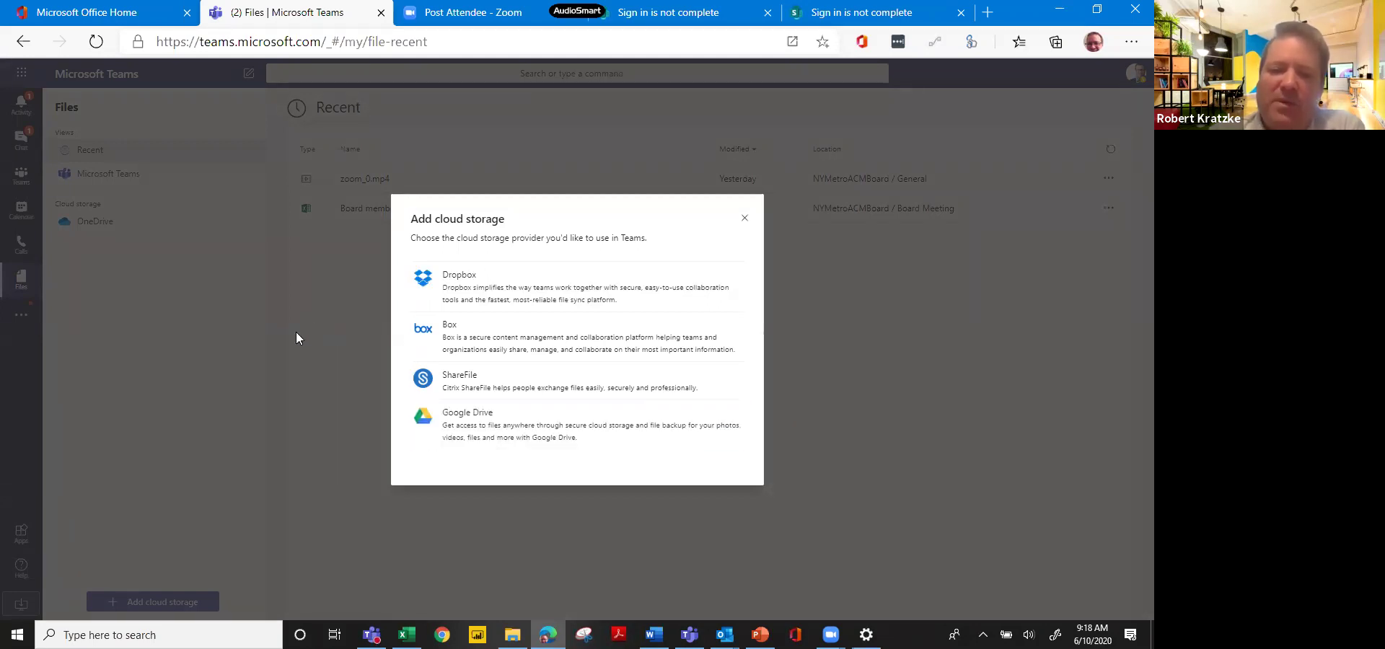
click(745, 219)
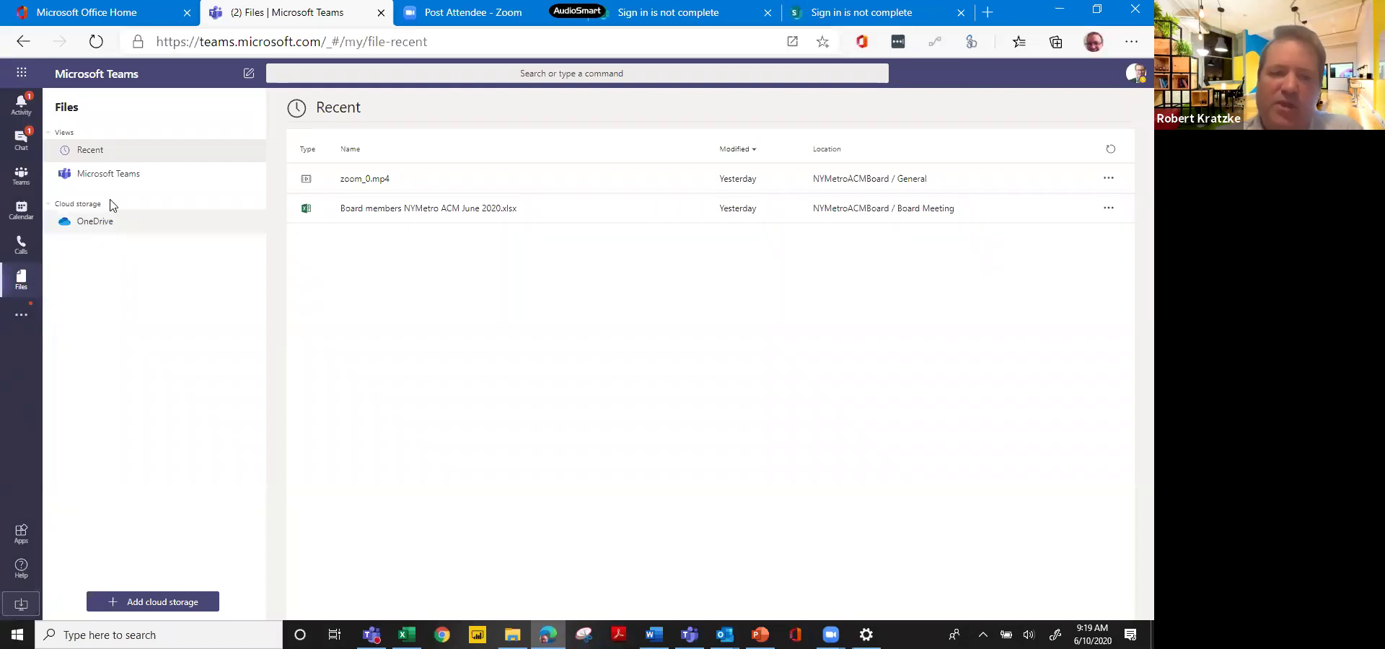
View files across Microsoft Teams channels, return to Recent, then bring desktop Teams forward.
click(121, 179)
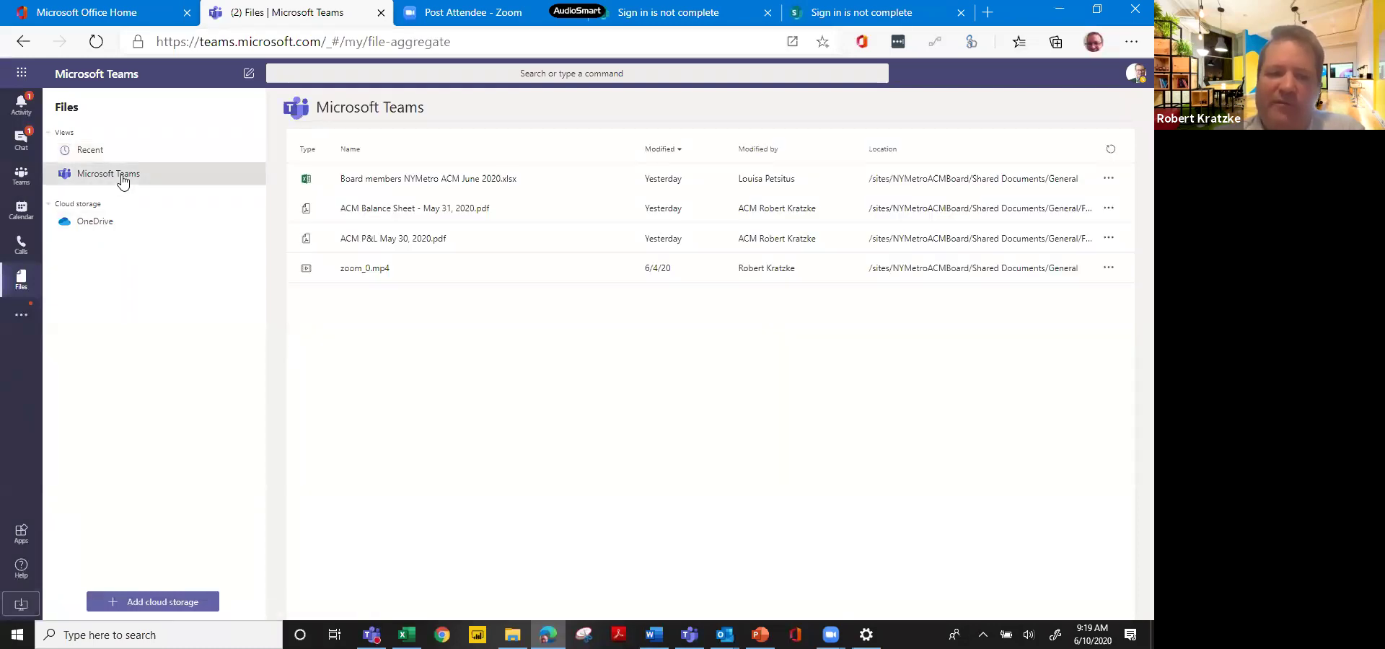
click(108, 162)
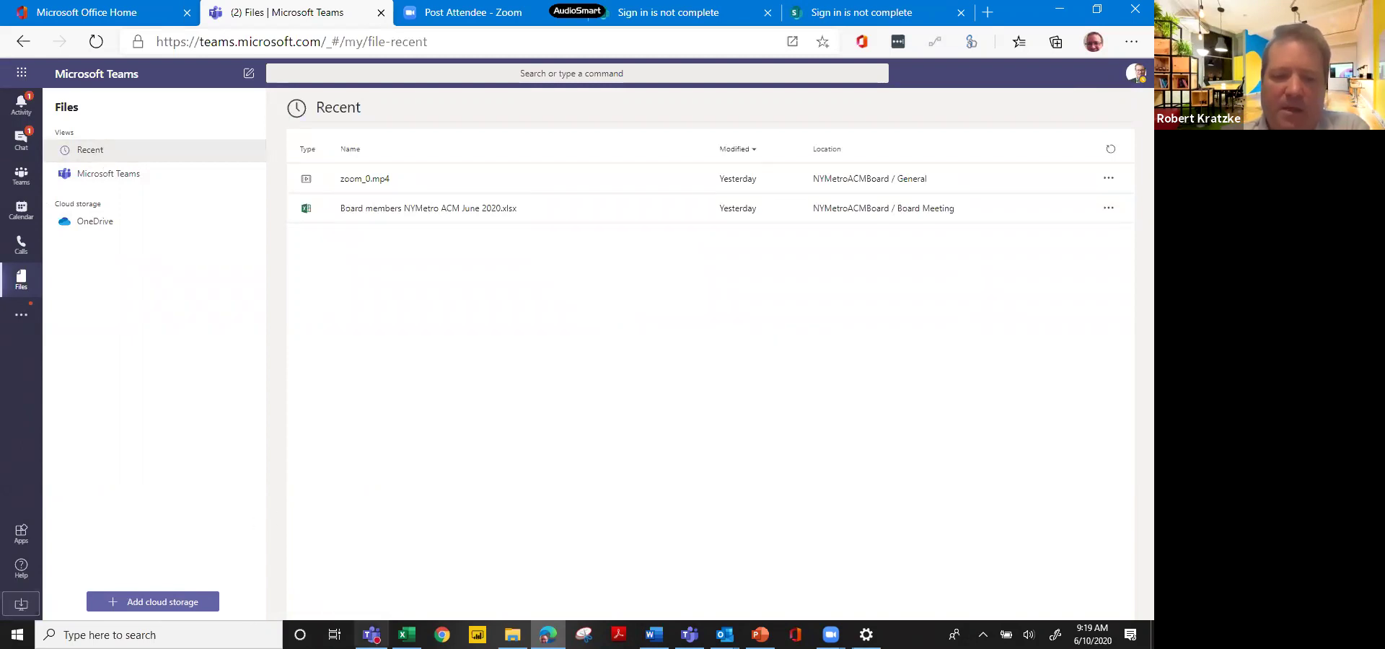
click(372, 635)
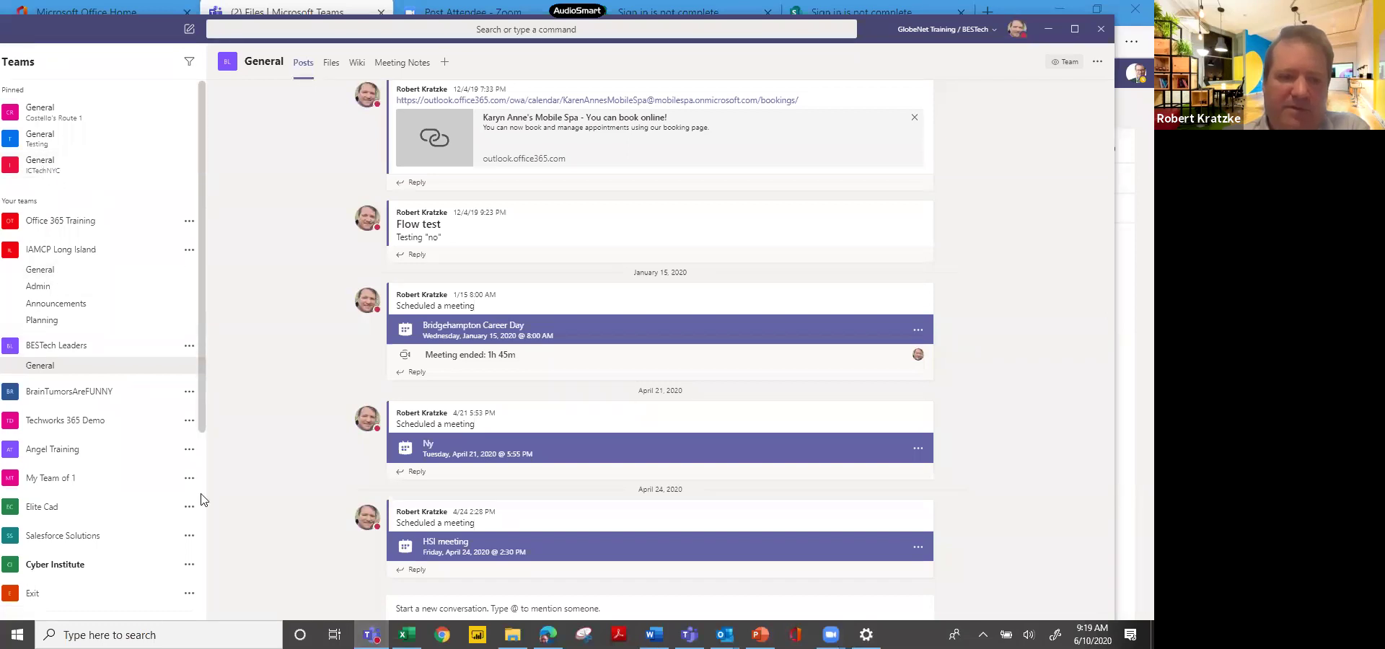
Move the desktop Teams window aside and show Recent files, led by Presentation.pptx.
scroll(201, 541, down, 4)
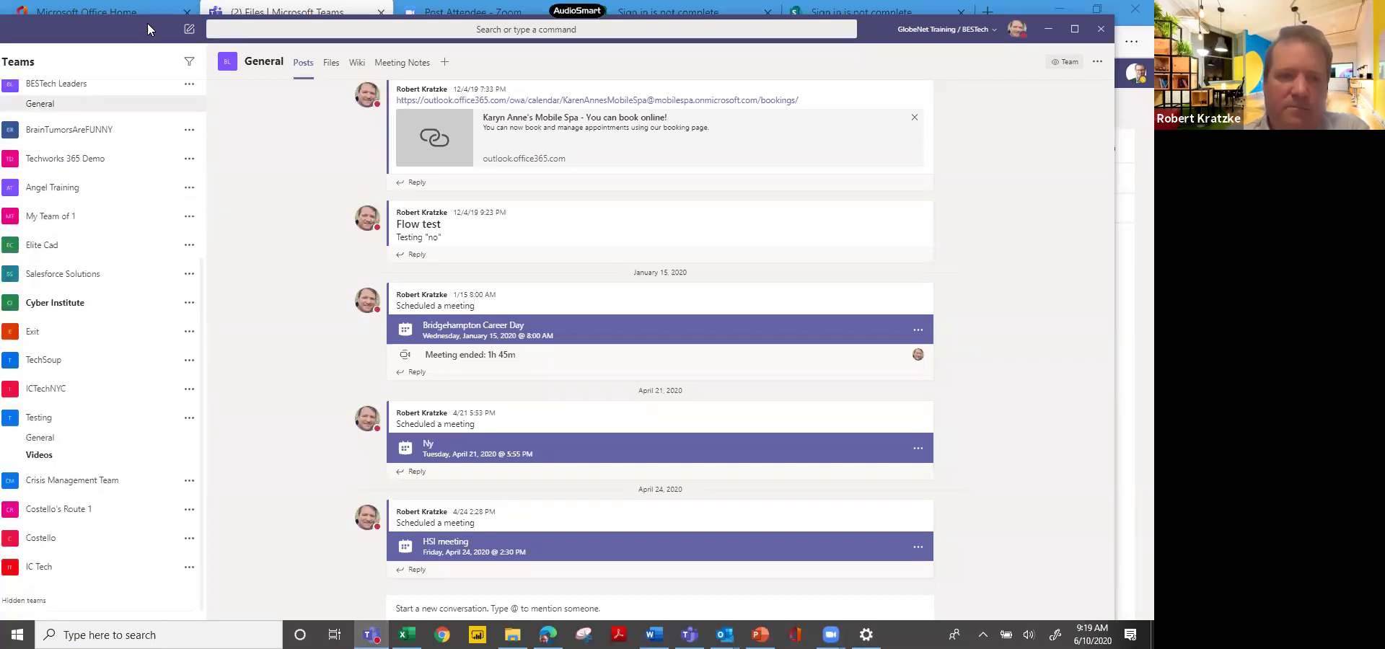
drag(146, 20, 248, 26)
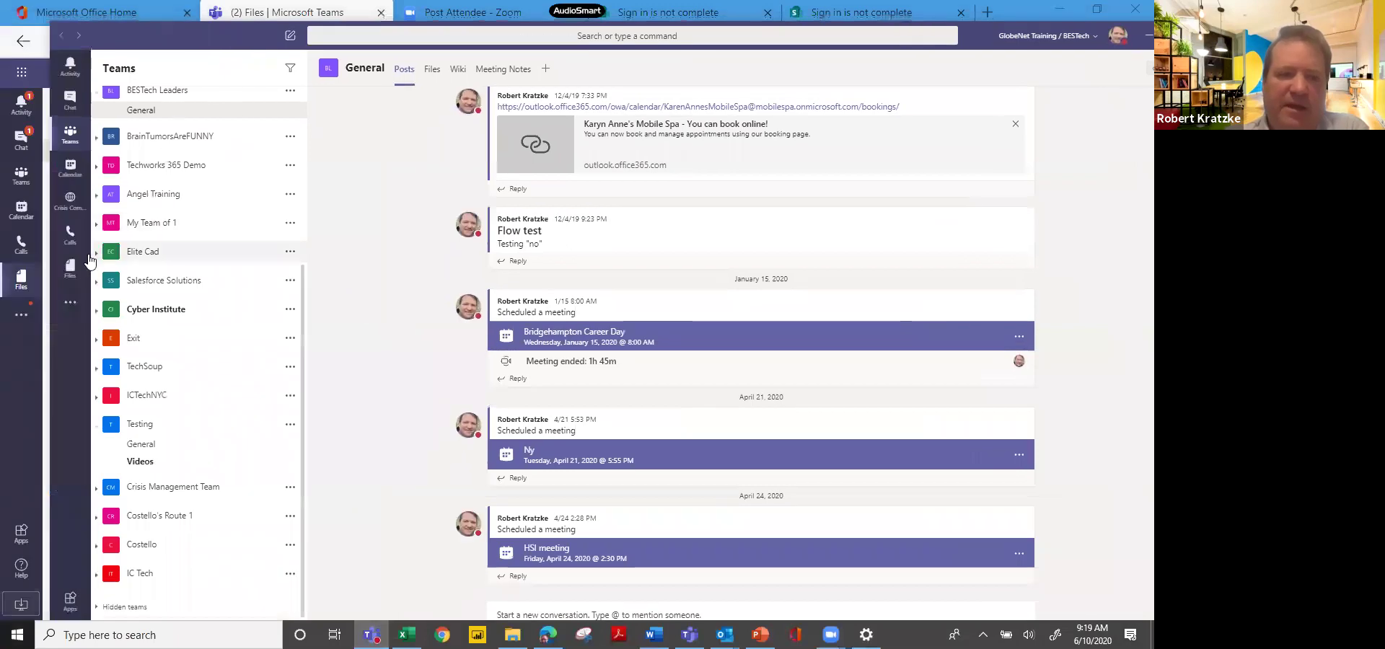
click(70, 273)
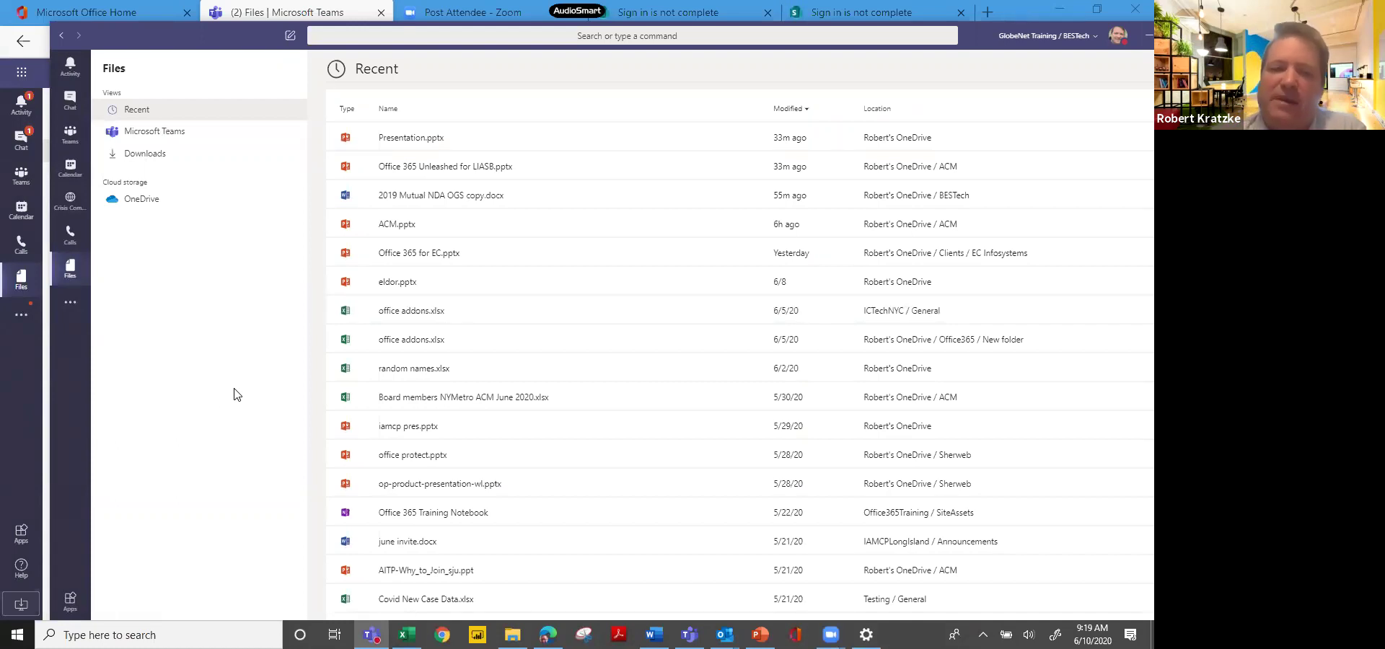
Leave Recent files for the BESTech Leaders General channel via the Teams rail icon.
click(70, 134)
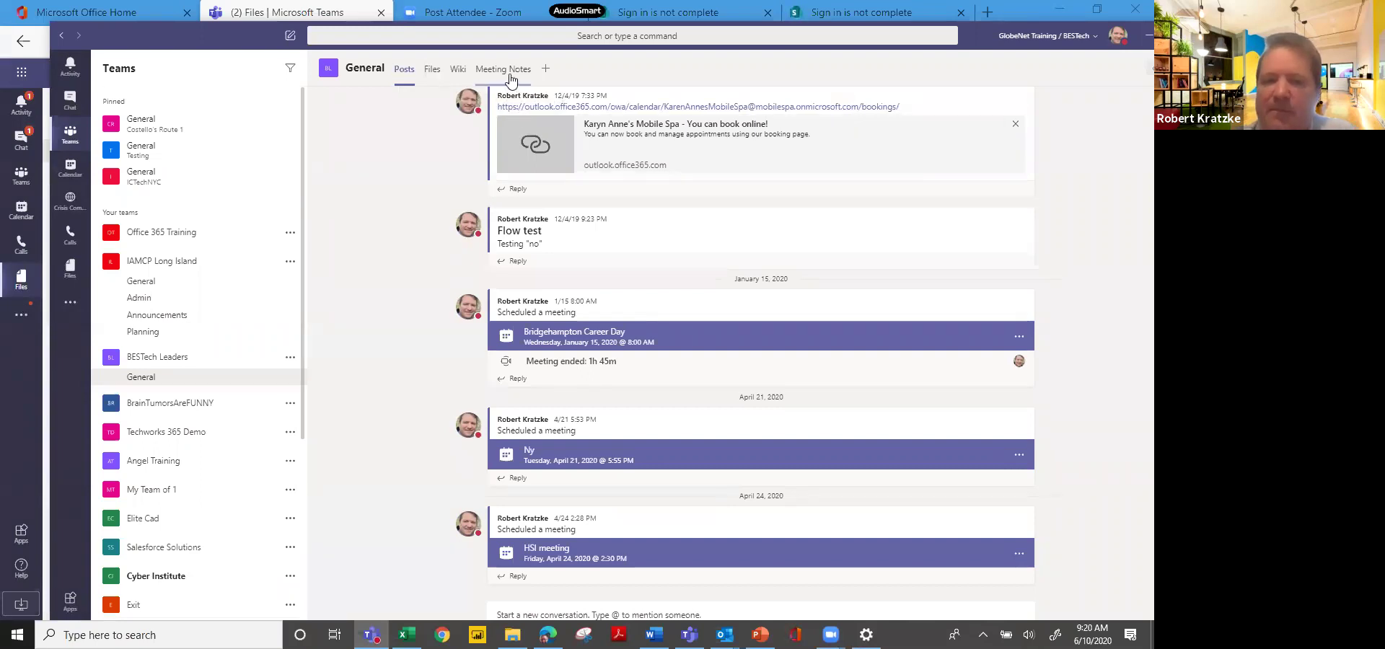
Open Add a tab on the General channel and scroll to Trello, Flow and Cisco Webex Meetings.
click(546, 72)
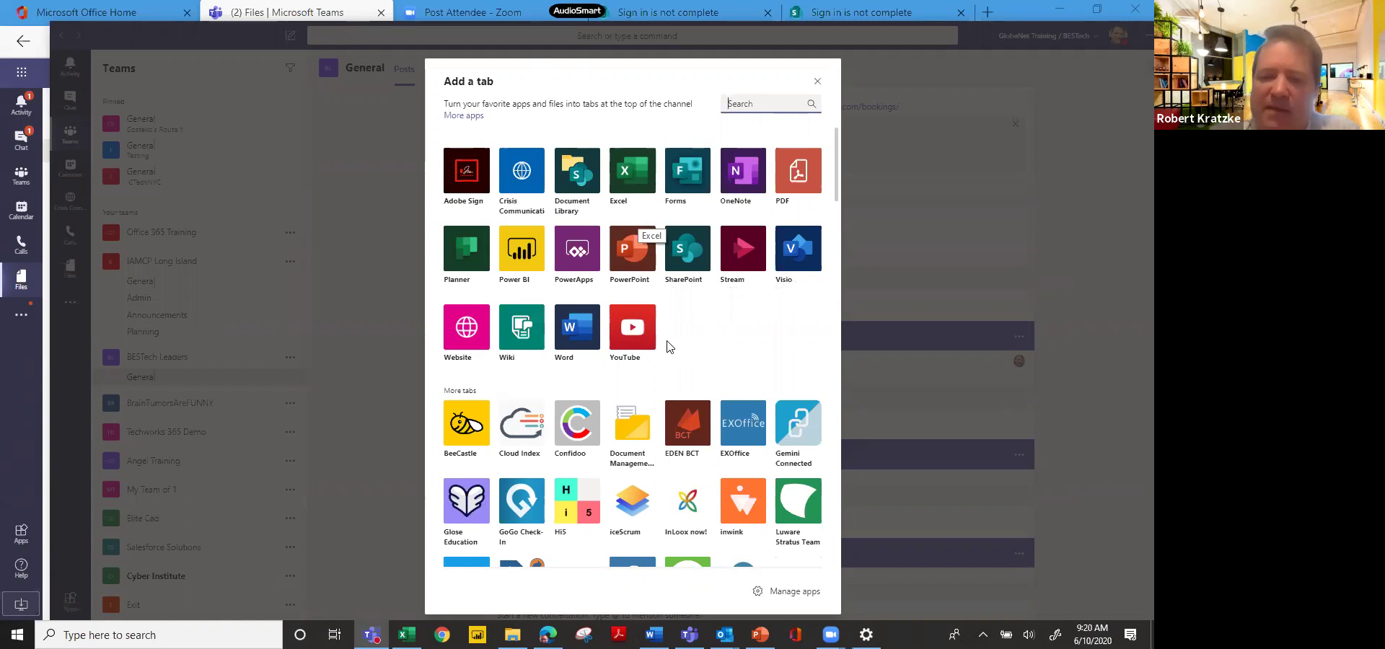
scroll(648, 384, down, 10)
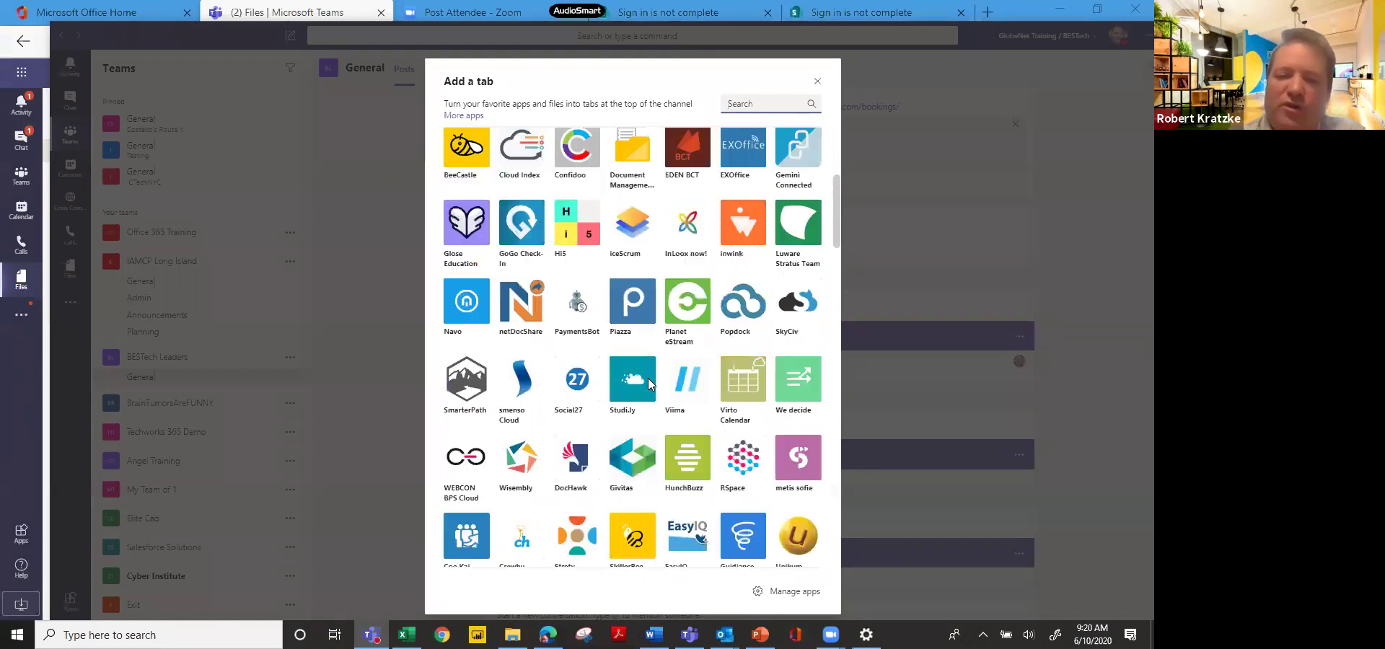
scroll(648, 384, down, 10)
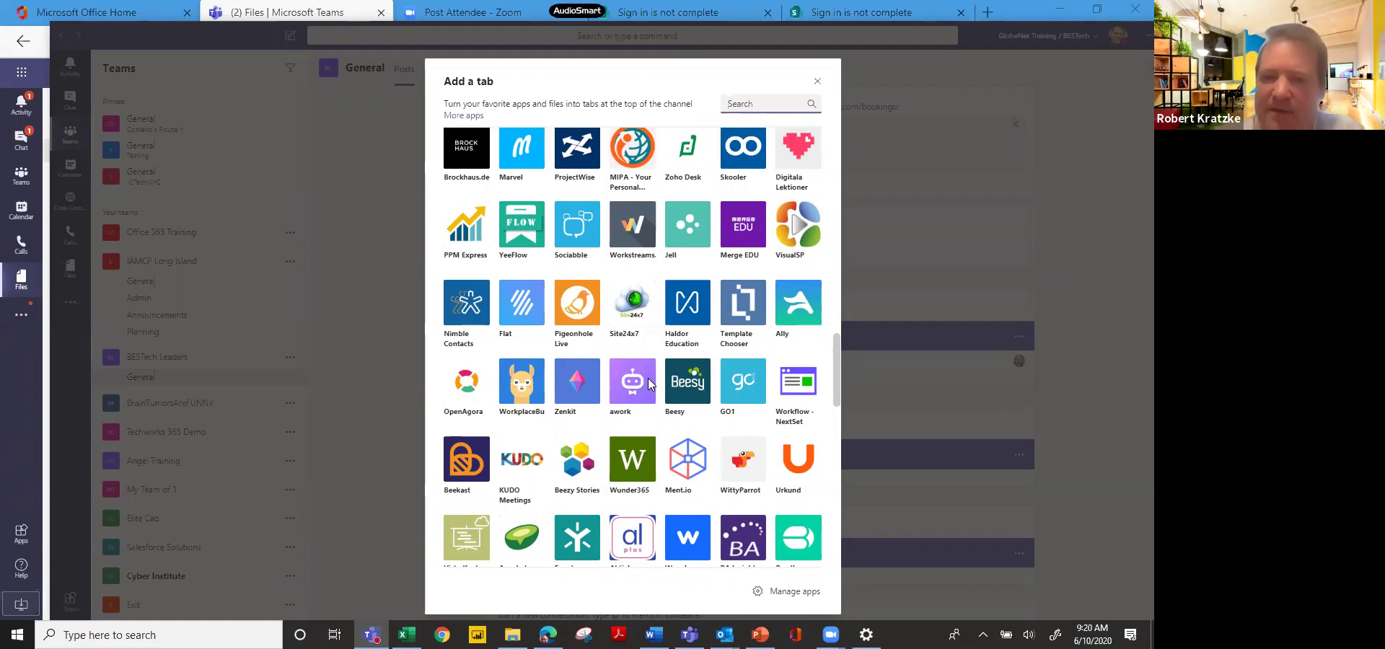
scroll(648, 384, down, 3)
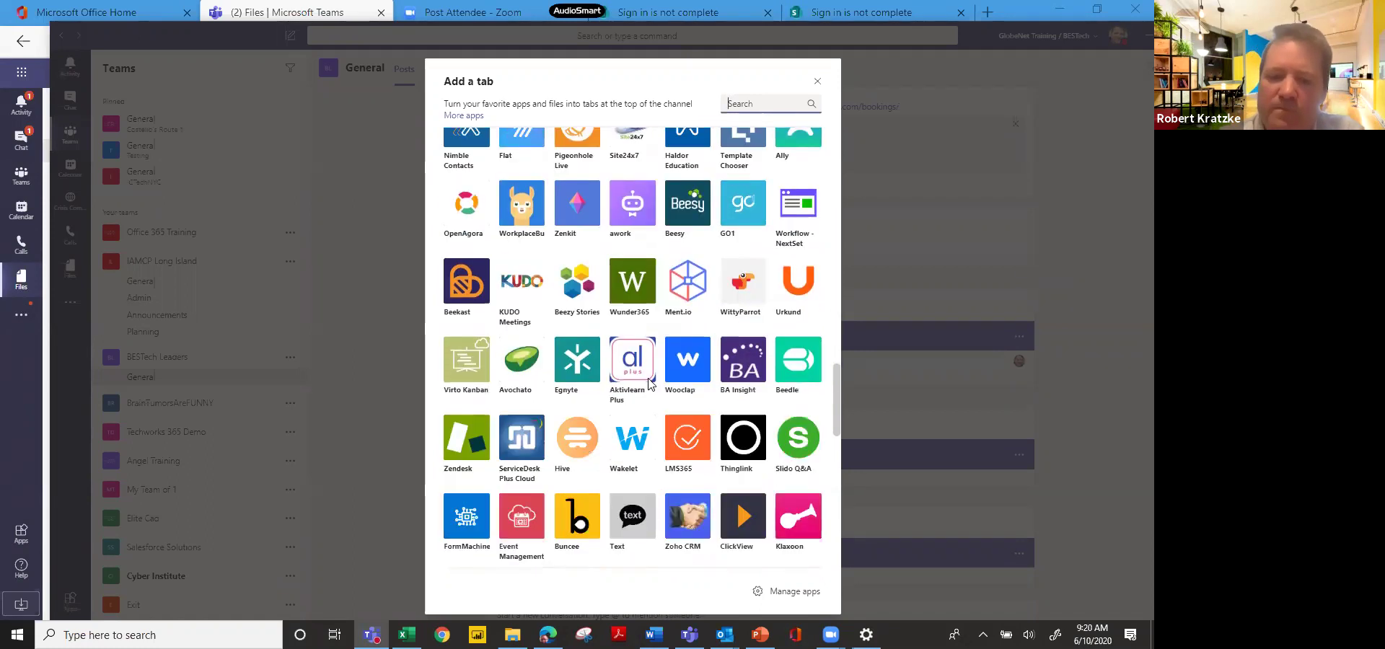
scroll(648, 384, down, 3)
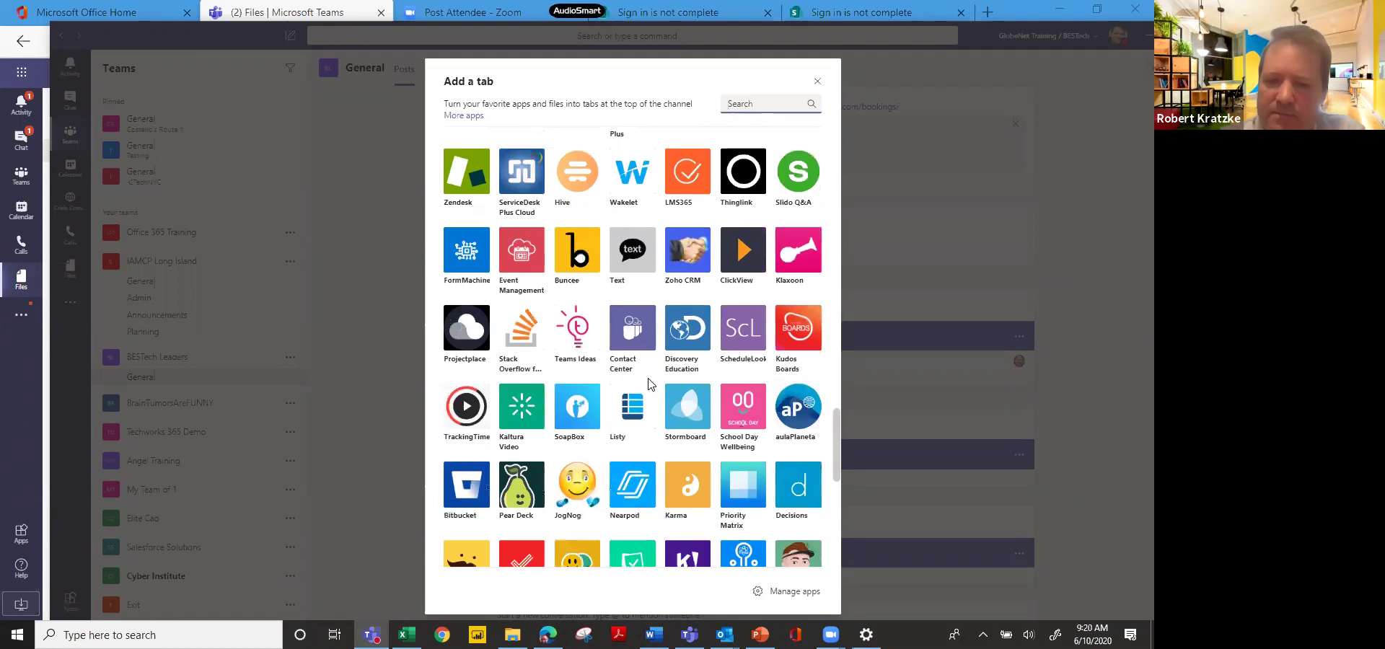
scroll(648, 384, down, 3)
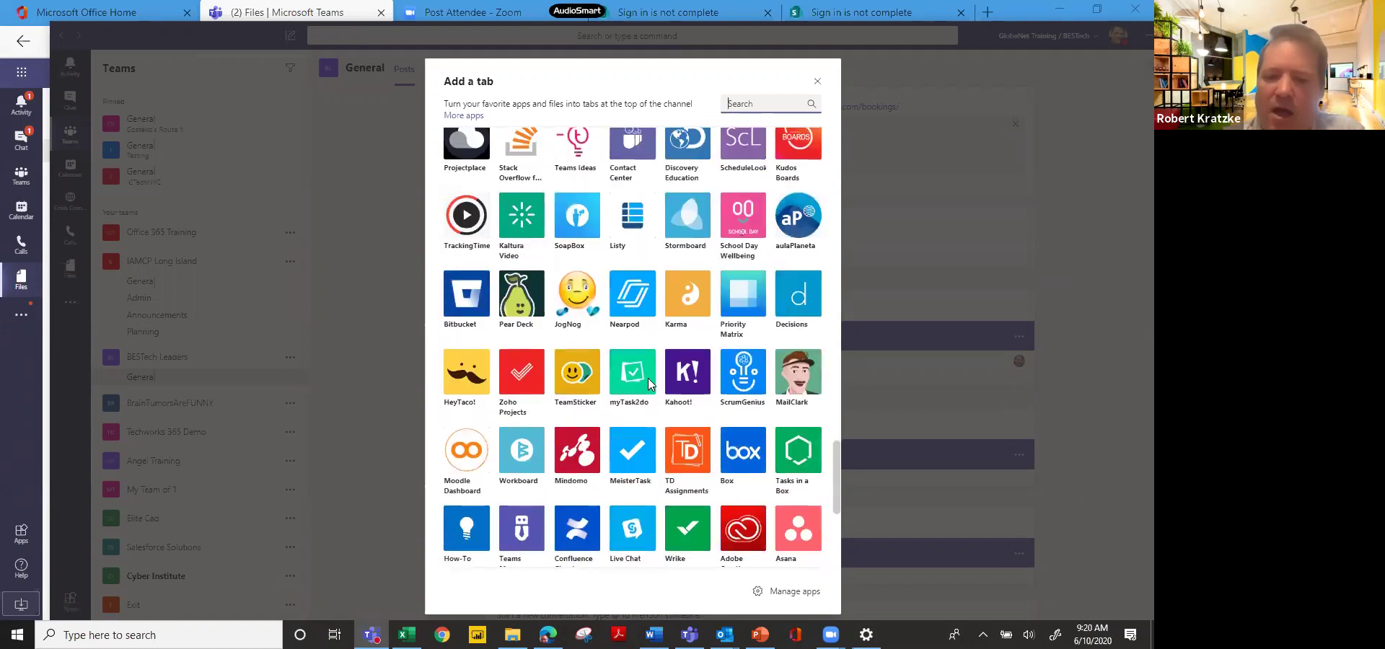
scroll(648, 384, down, 4)
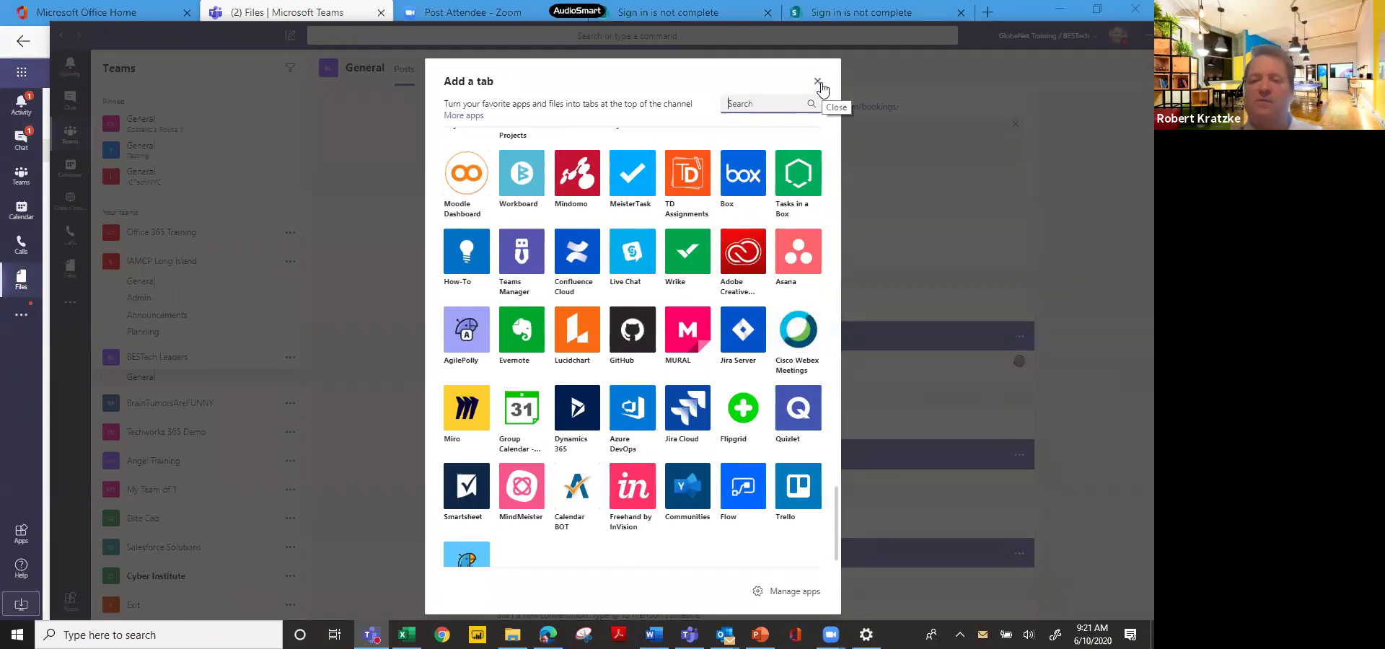
Close the Teams Add a tab gallery and go back to the Office 365 home page.
click(815, 81)
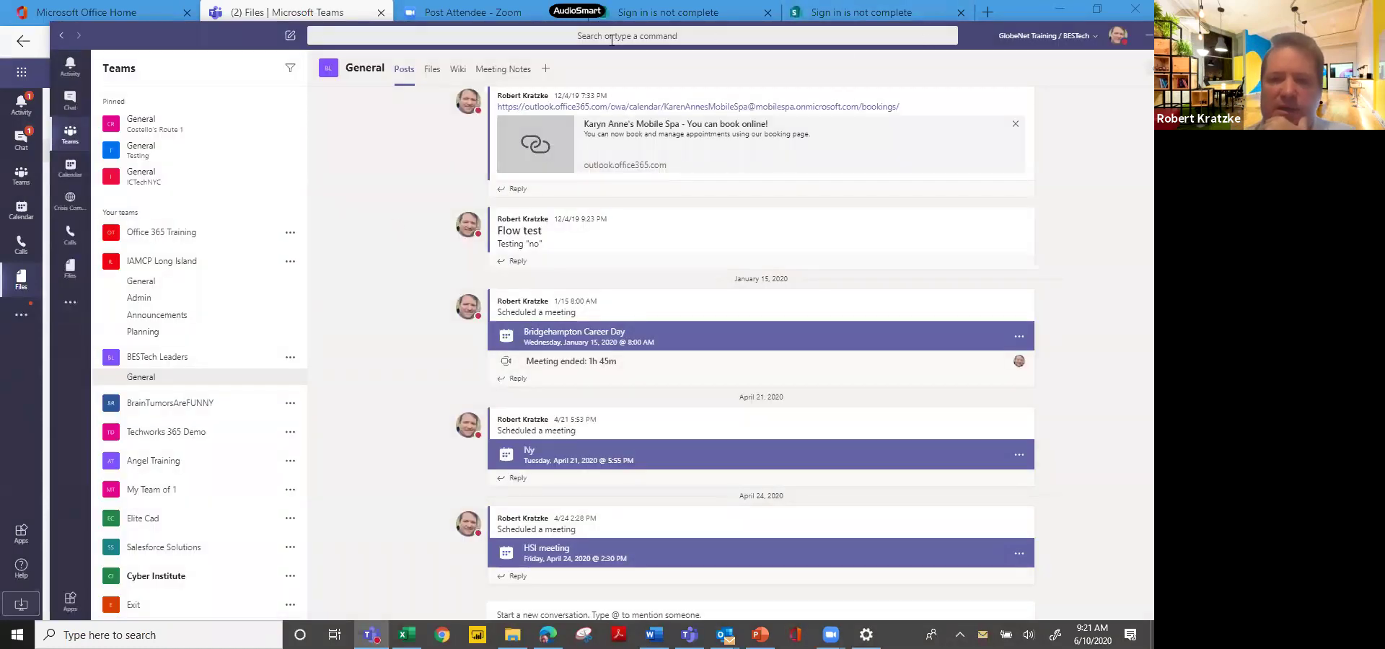
click(22, 50)
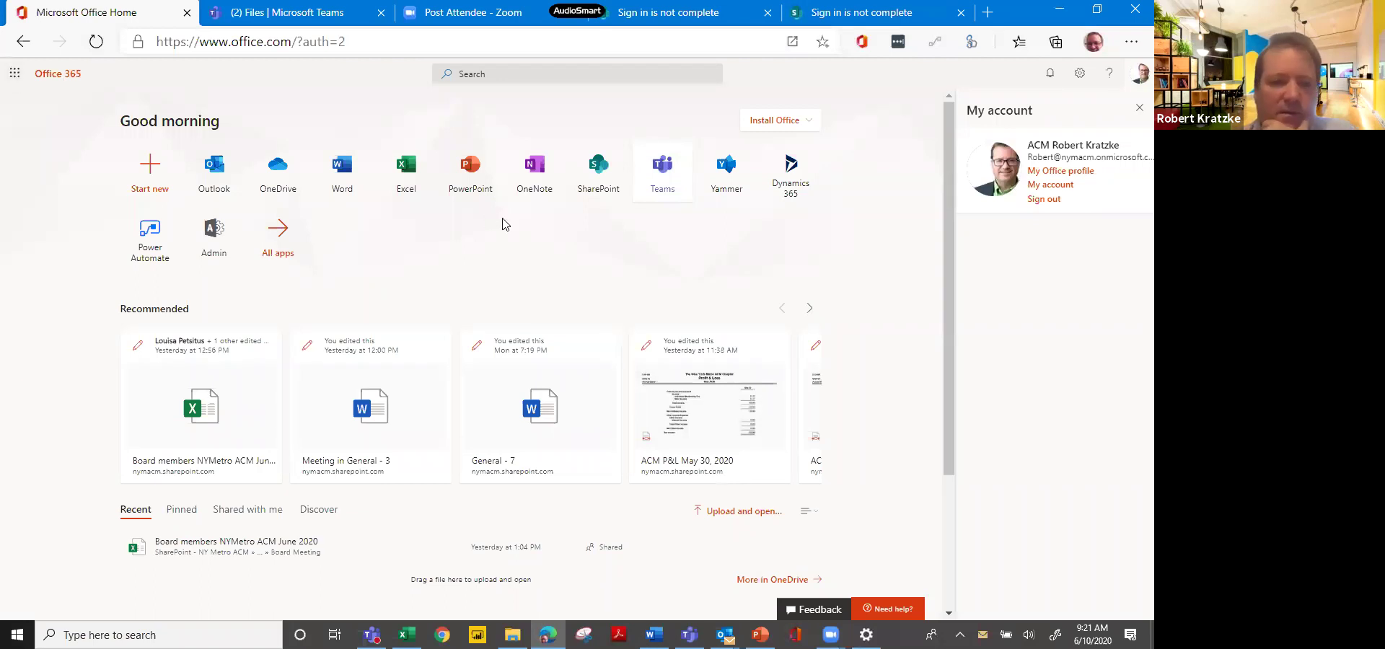
Open the All apps page listing every available Office 365 app.
click(281, 244)
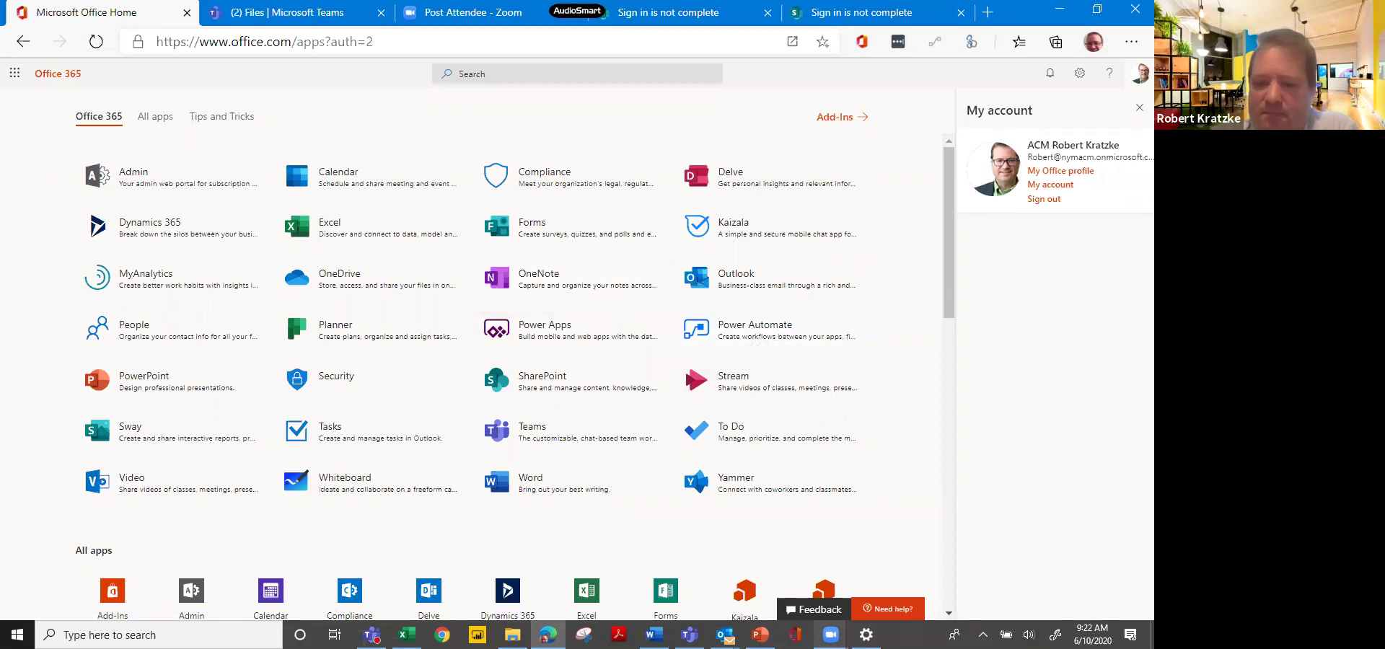
click(830, 635)
click(843, 564)
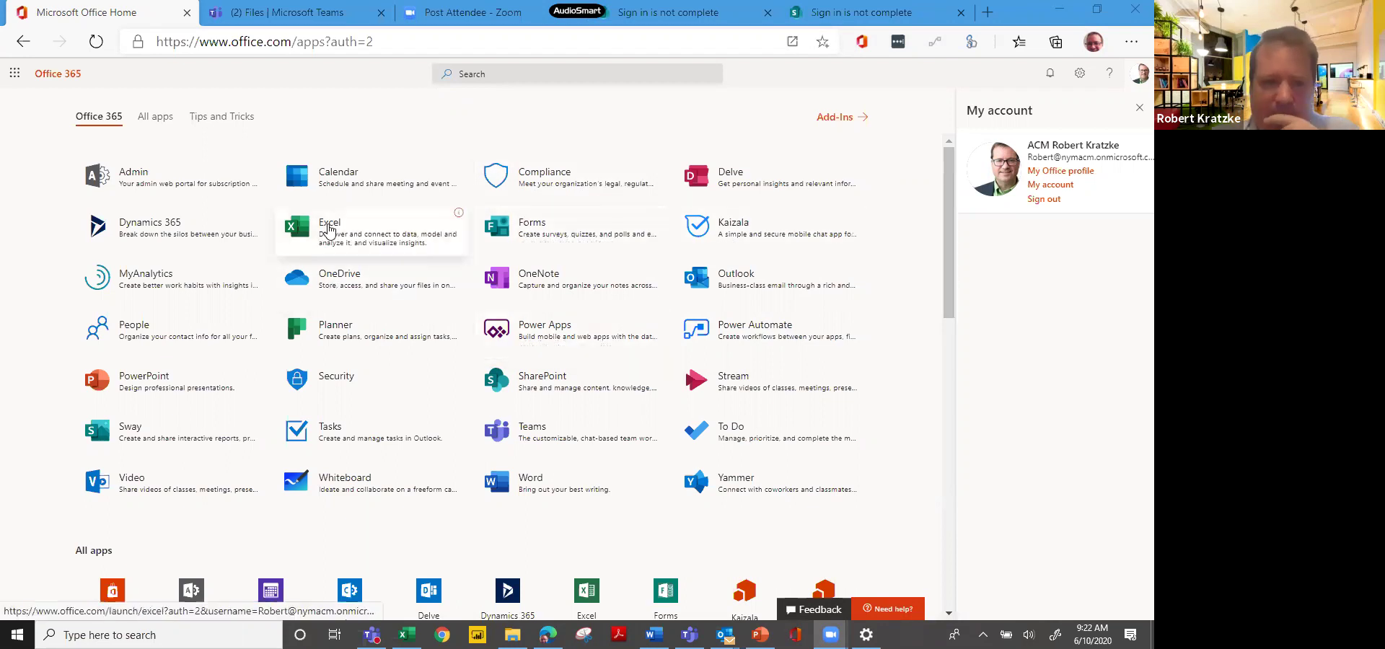
Launch Power Automate, view the empty My flows list, and switch to the Chrome window.
click(709, 334)
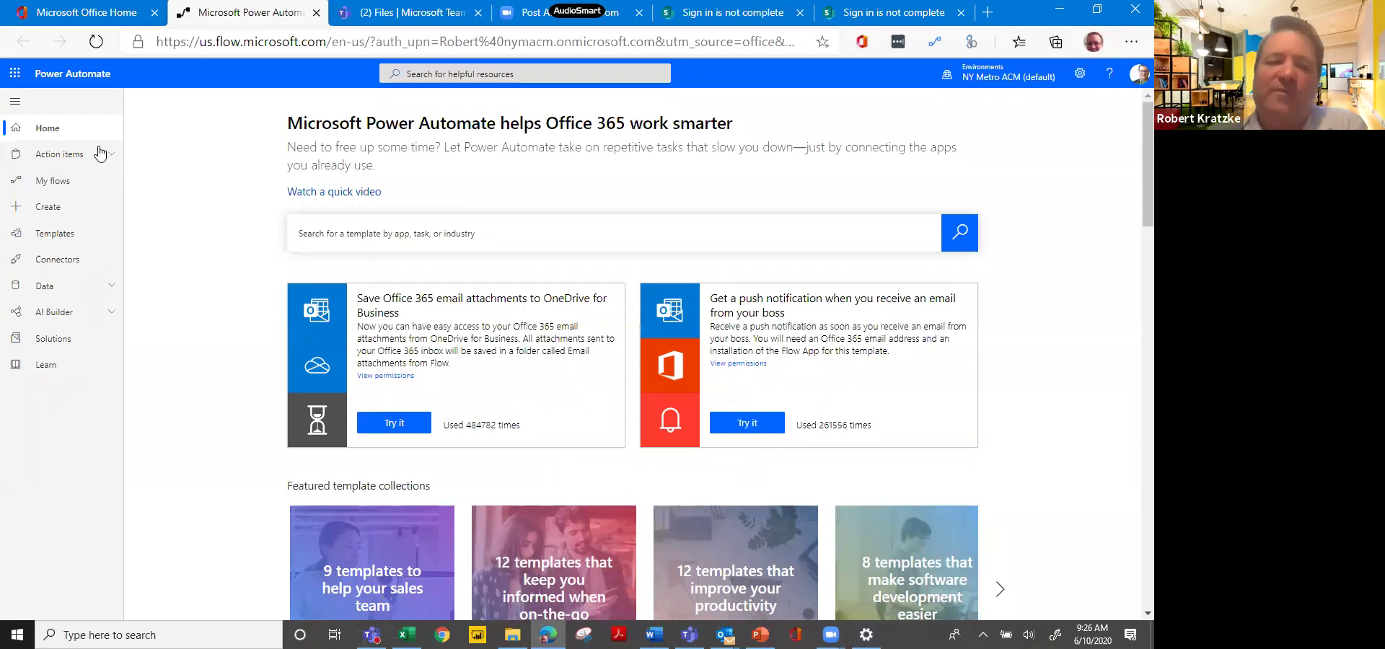
click(75, 183)
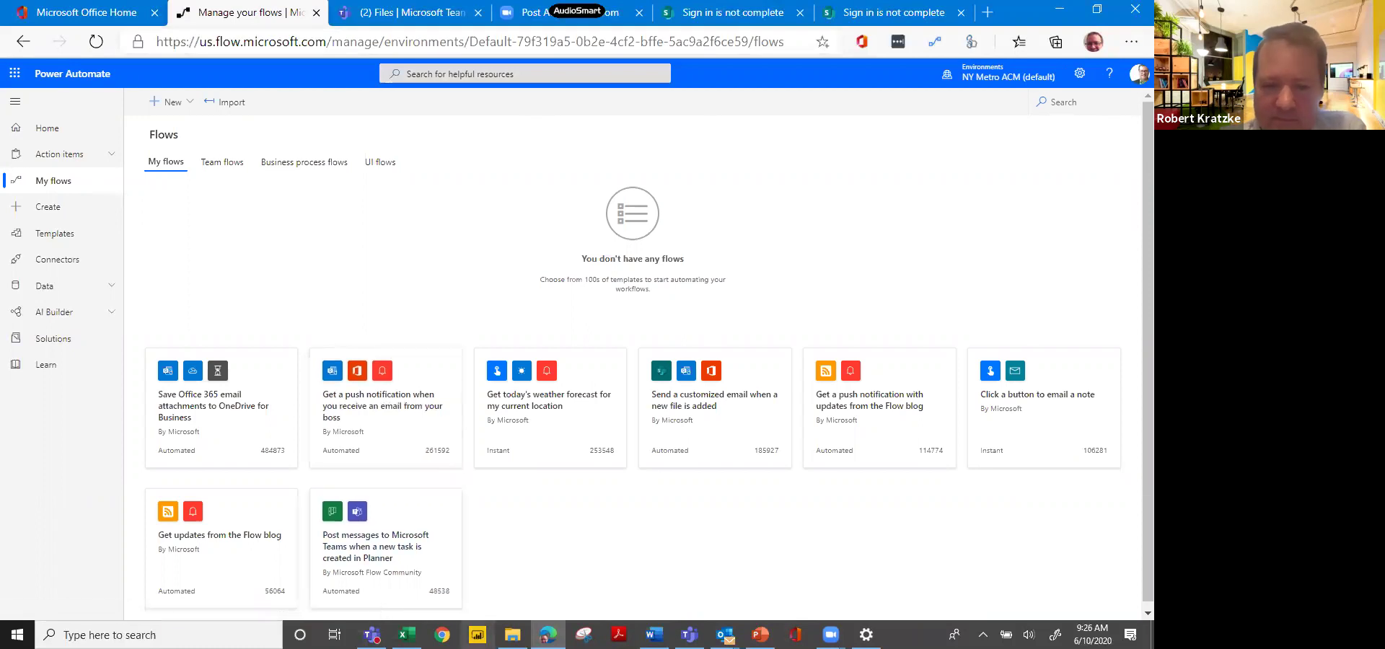
click(442, 635)
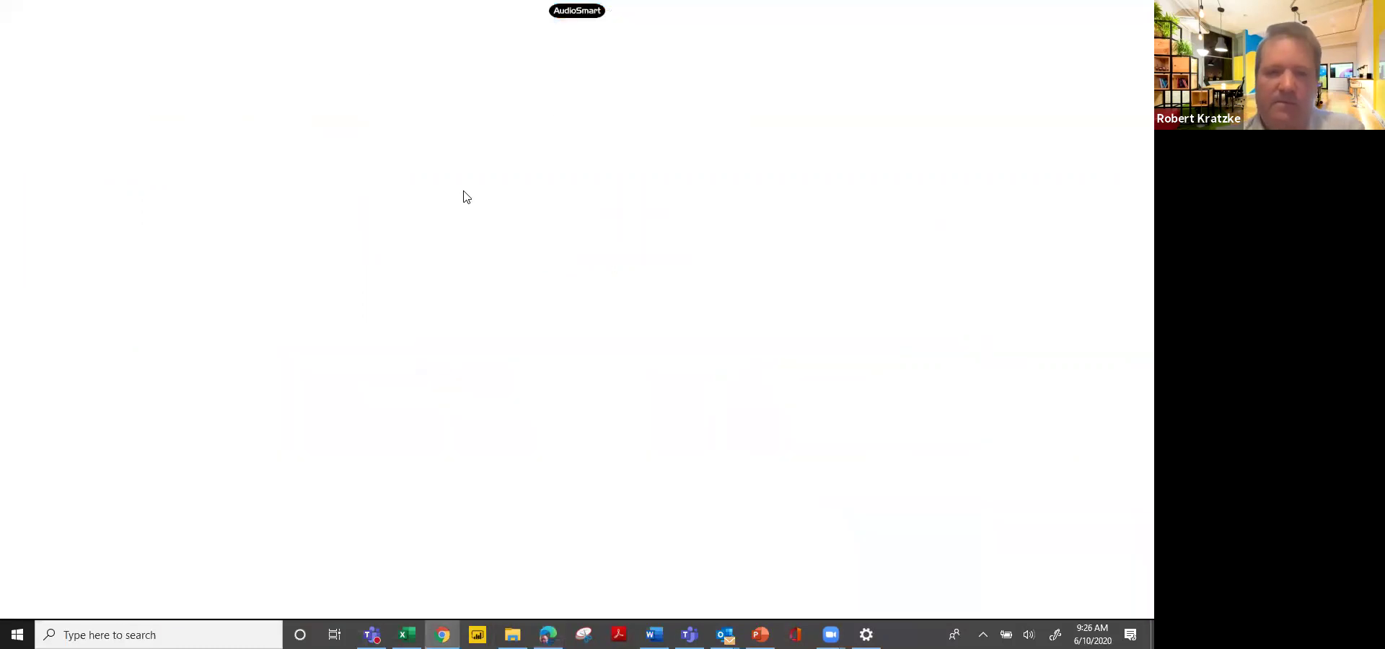
Go to office.com in Chrome and launch Power Automate from the Office home page.
click(330, 44)
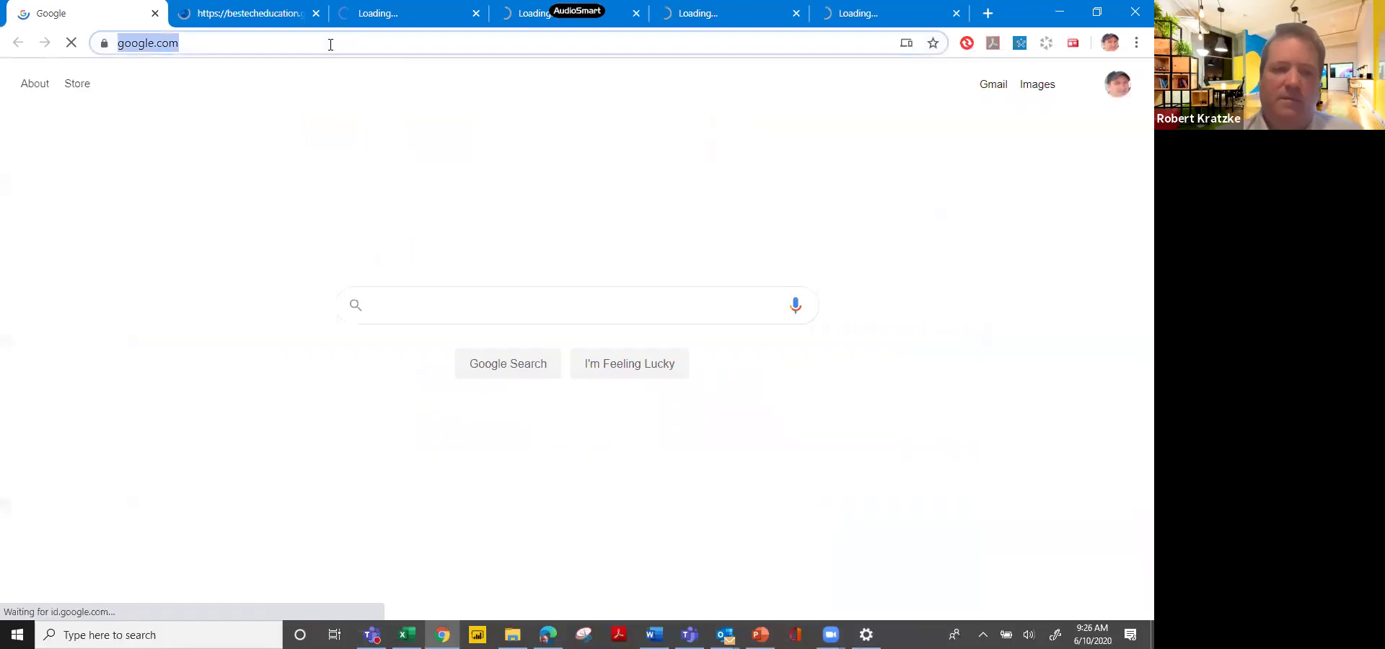
text(offic)
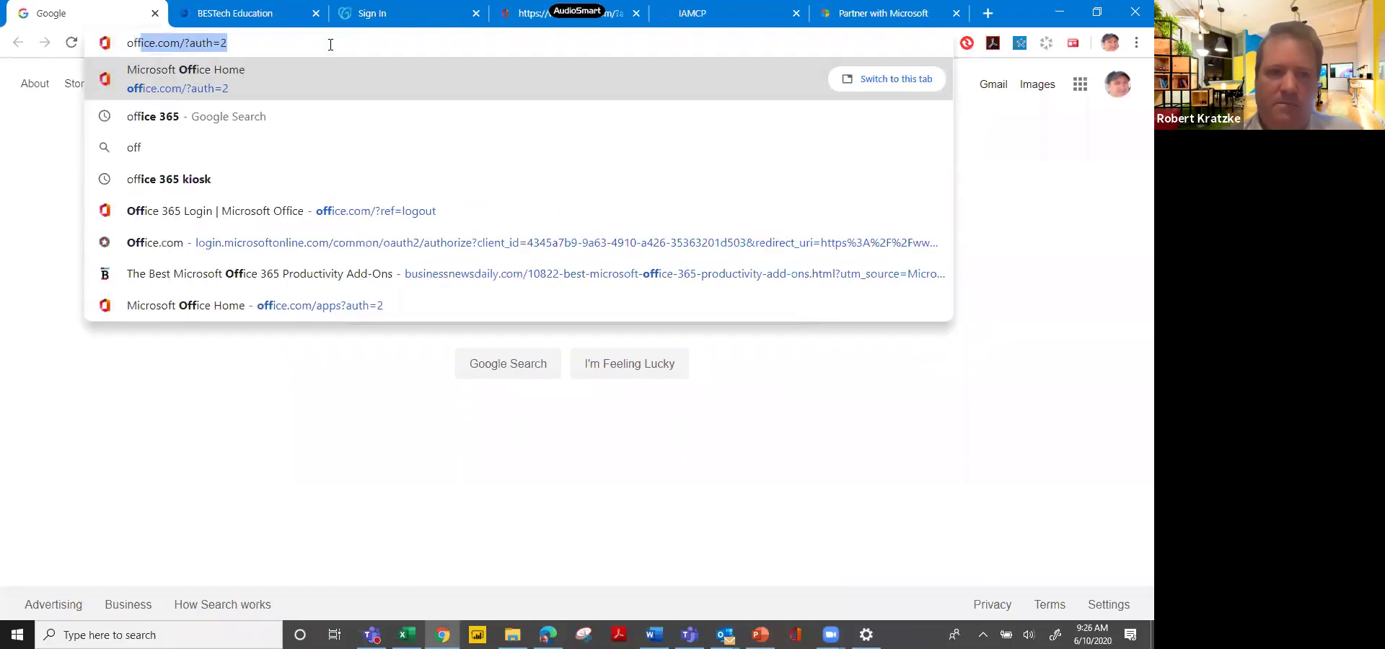
key(Return)
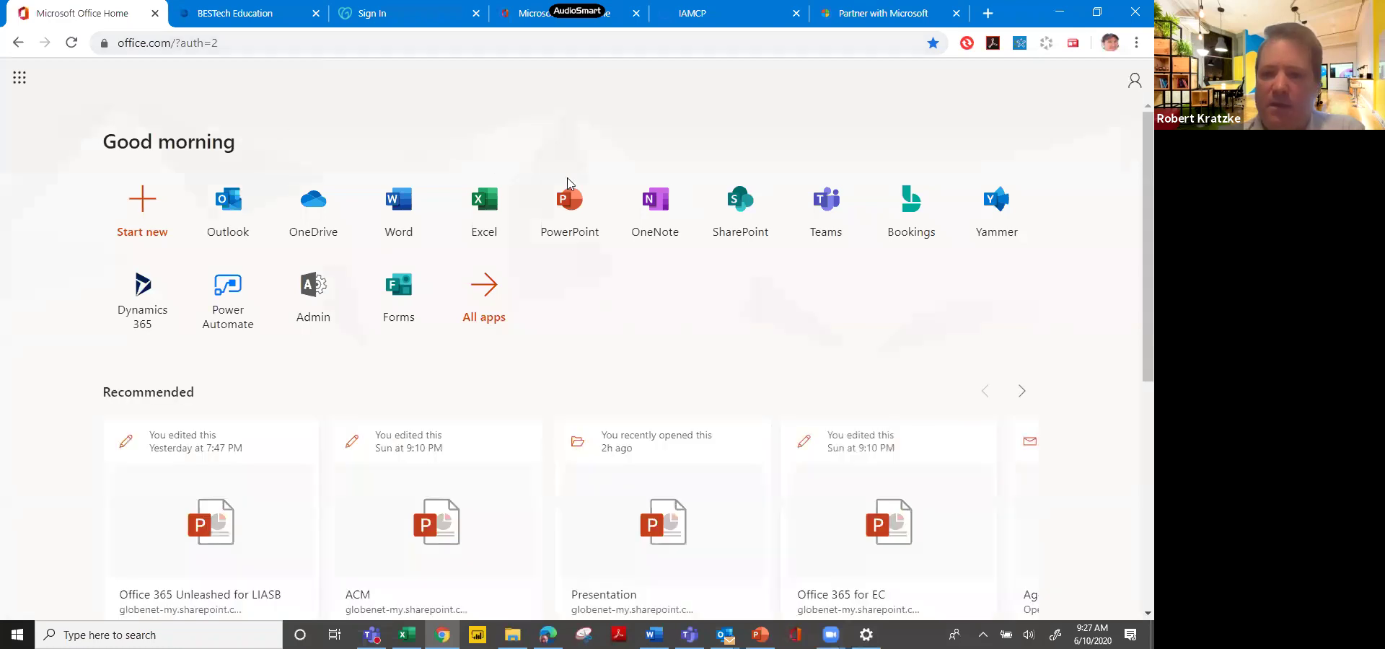
click(1133, 81)
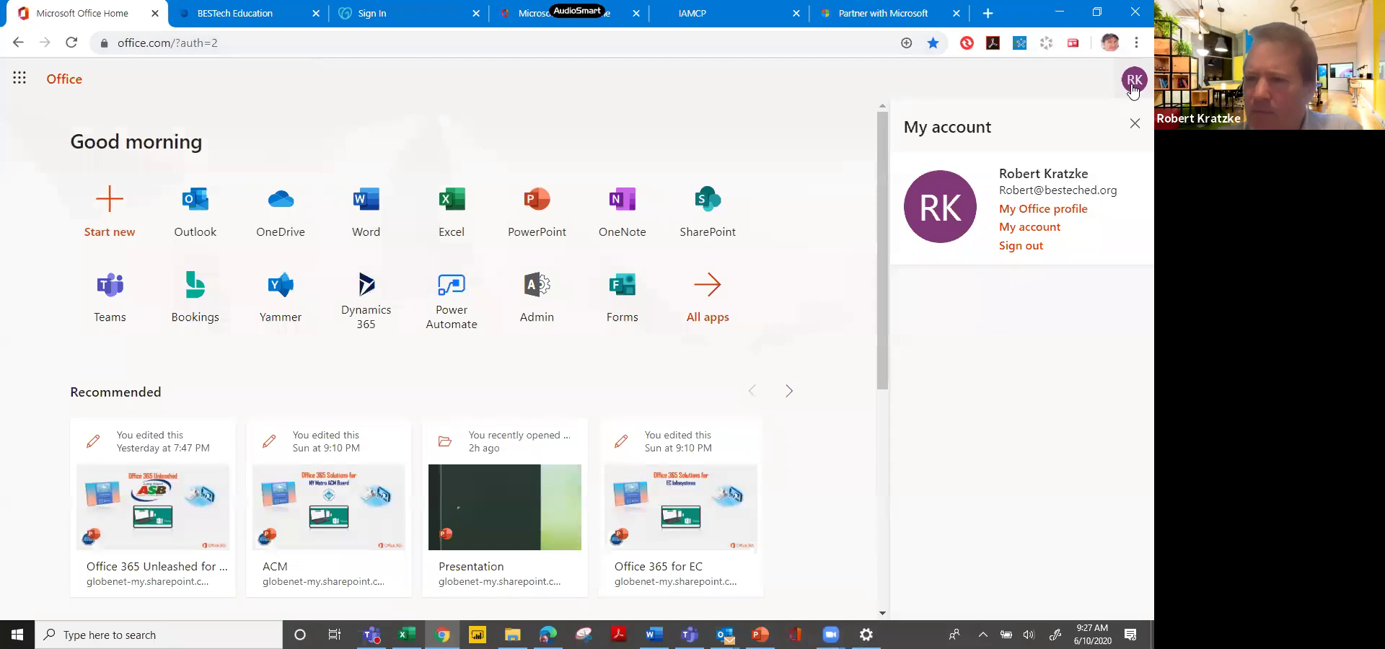
click(570, 202)
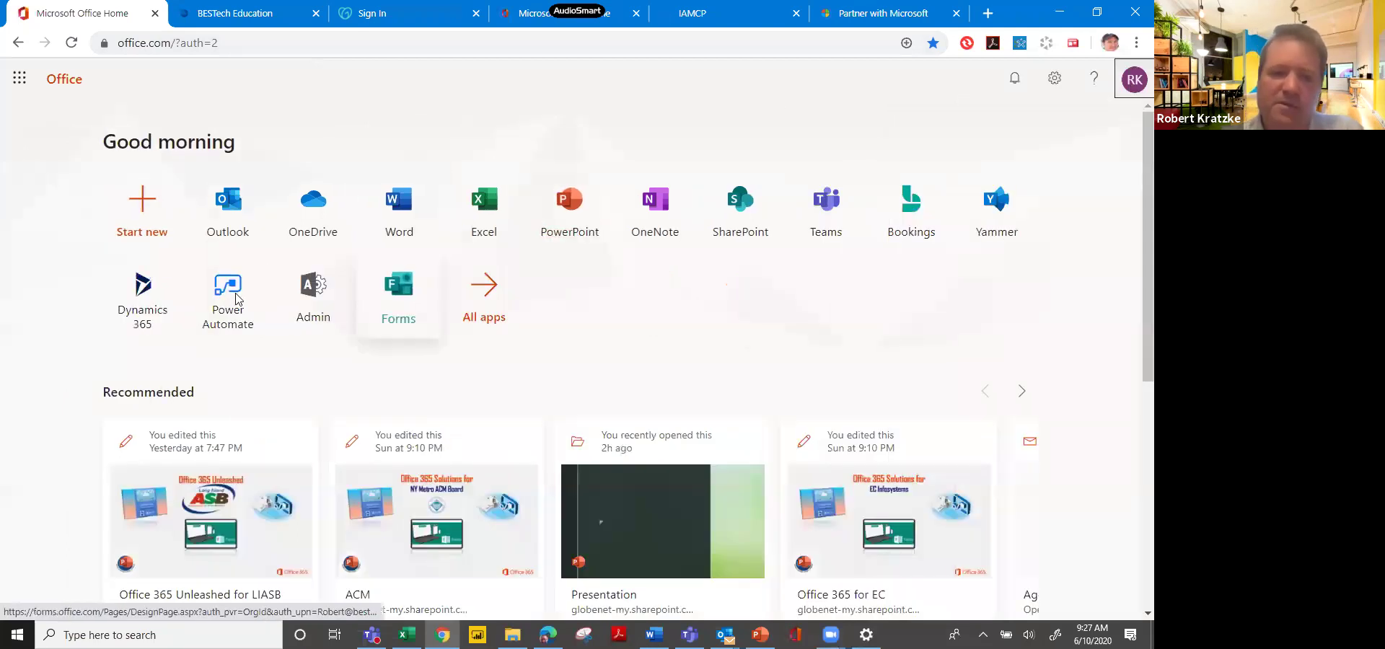
click(236, 299)
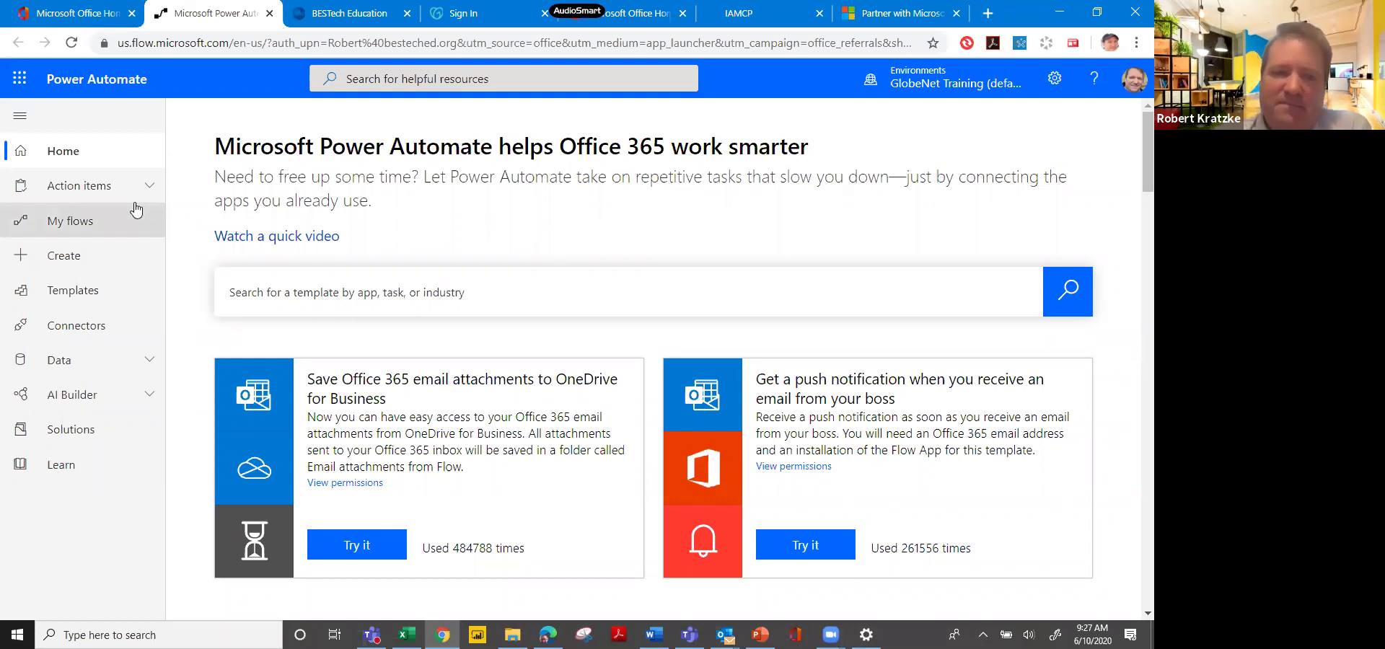
Browse My flows and briefly open the business card AI Builder flow, then leave its editor.
click(99, 226)
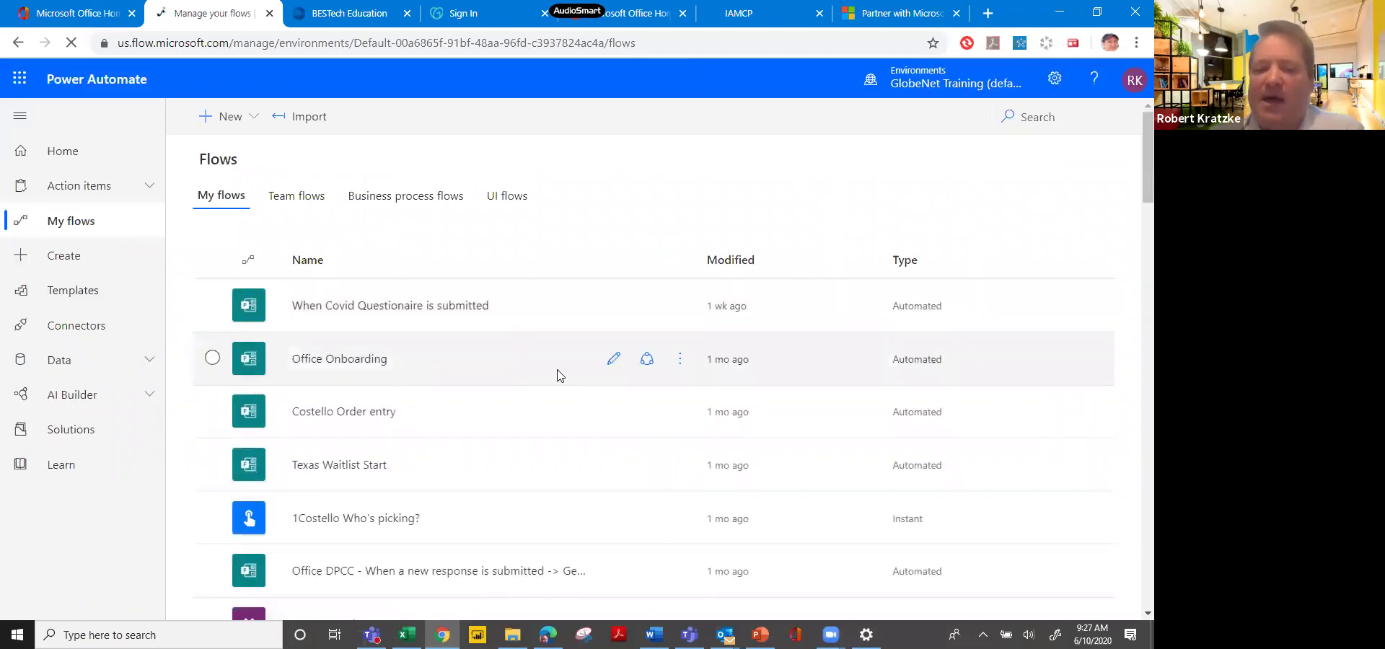
scroll(748, 438, down, 6)
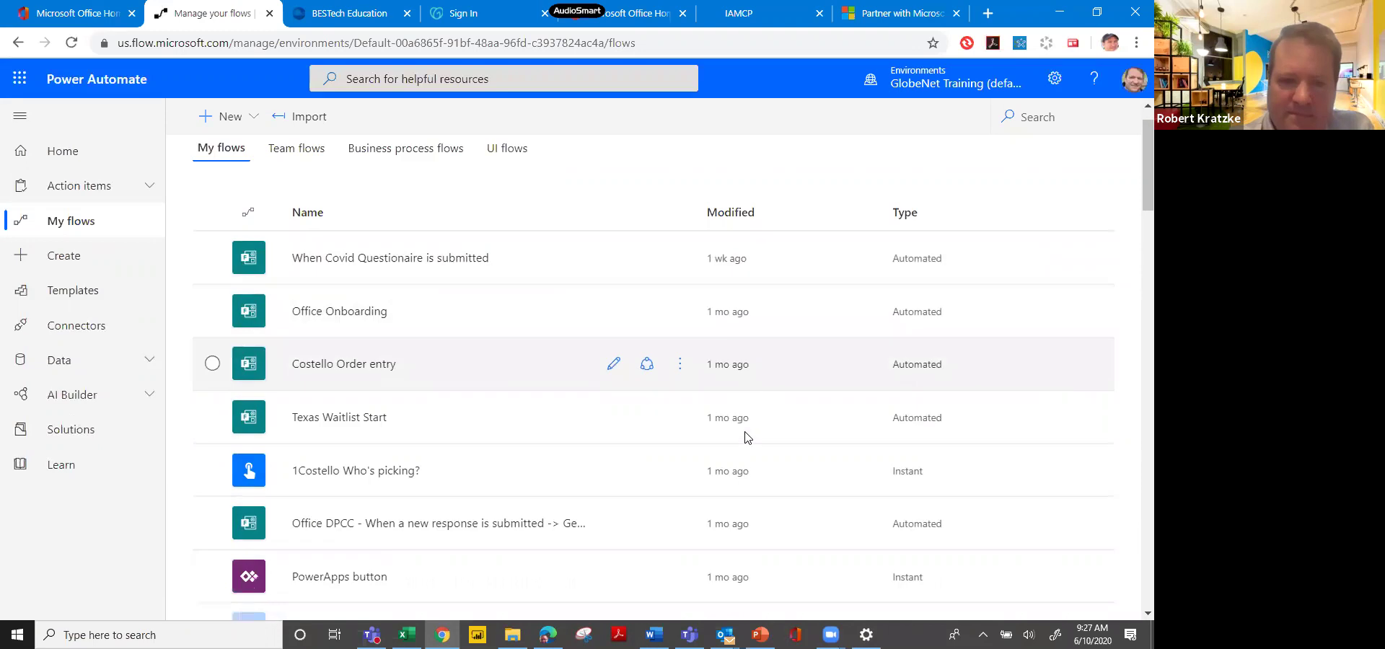
scroll(747, 437, down, 1)
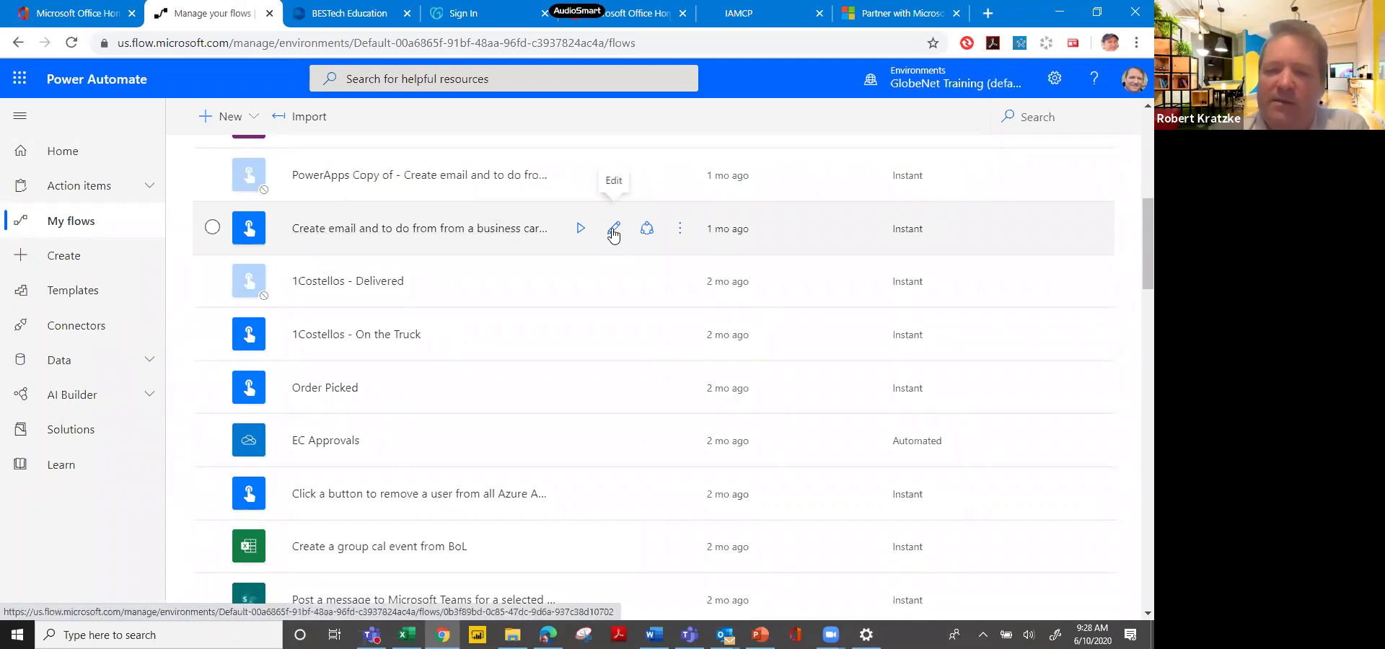
click(614, 231)
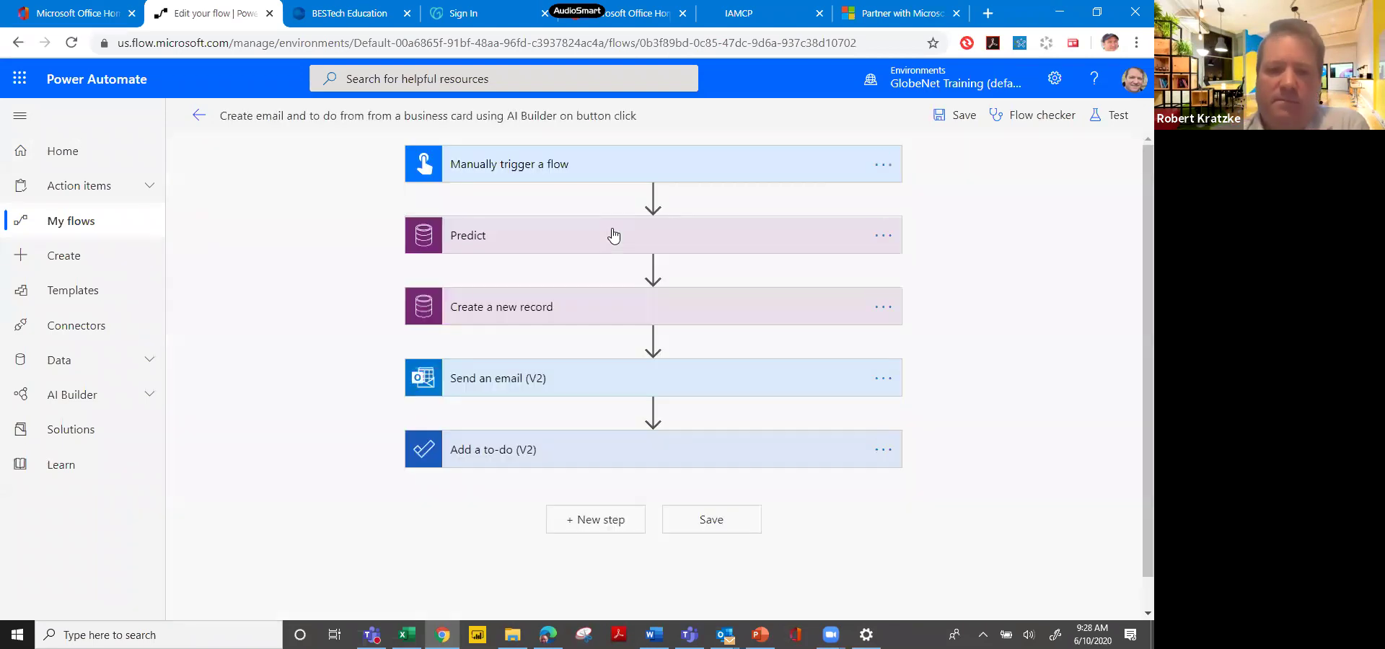
click(198, 119)
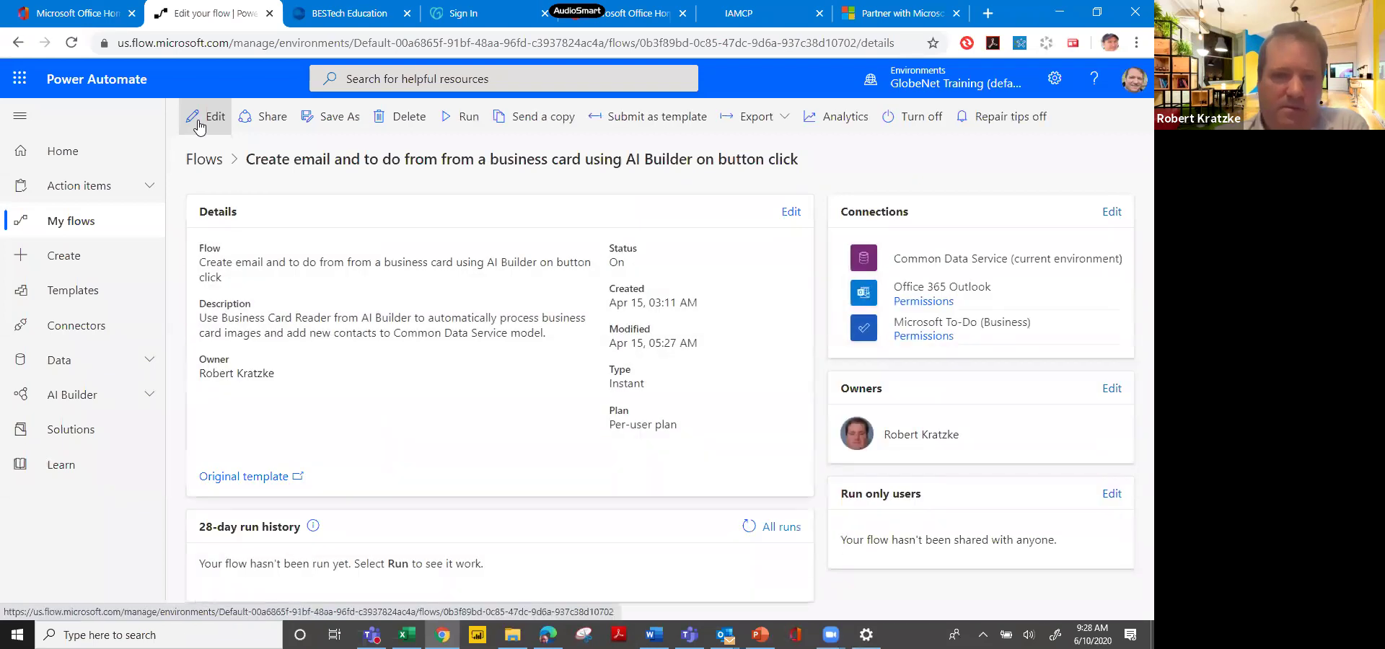
Return to My flows and scroll through the full list of flows.
click(77, 226)
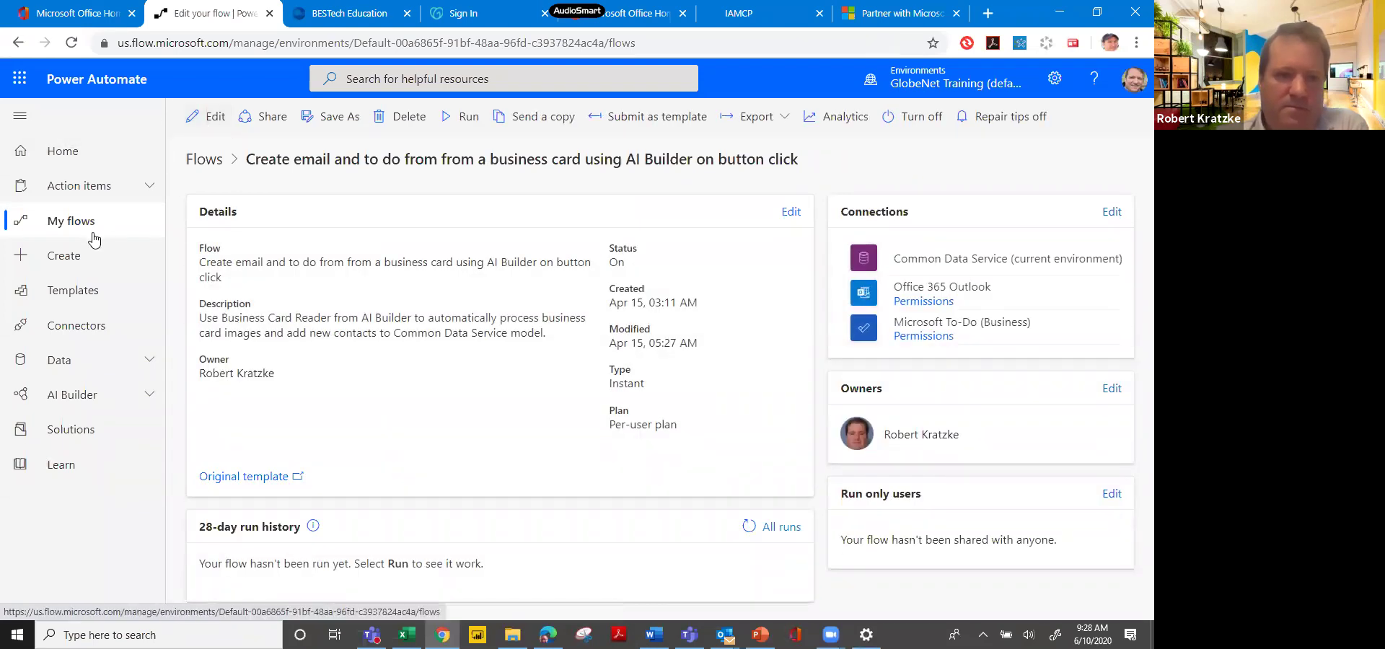
scroll(610, 352, down, 6)
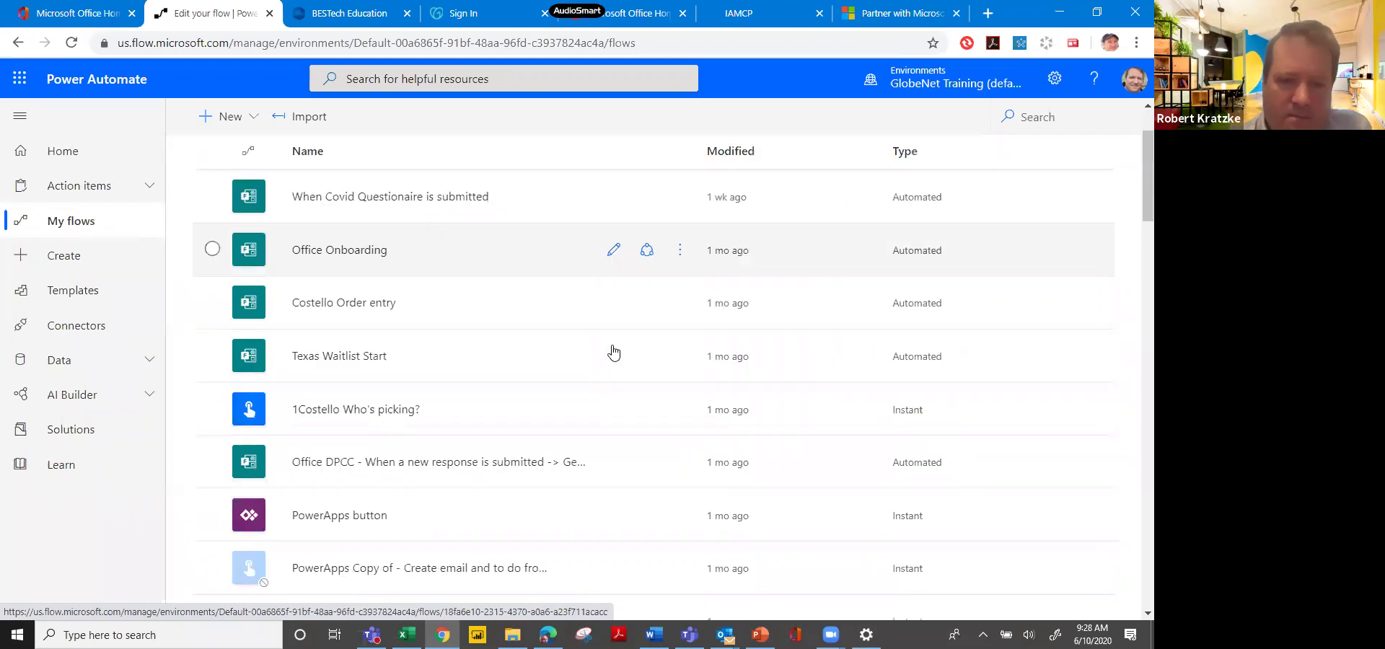
scroll(613, 352, down, 2)
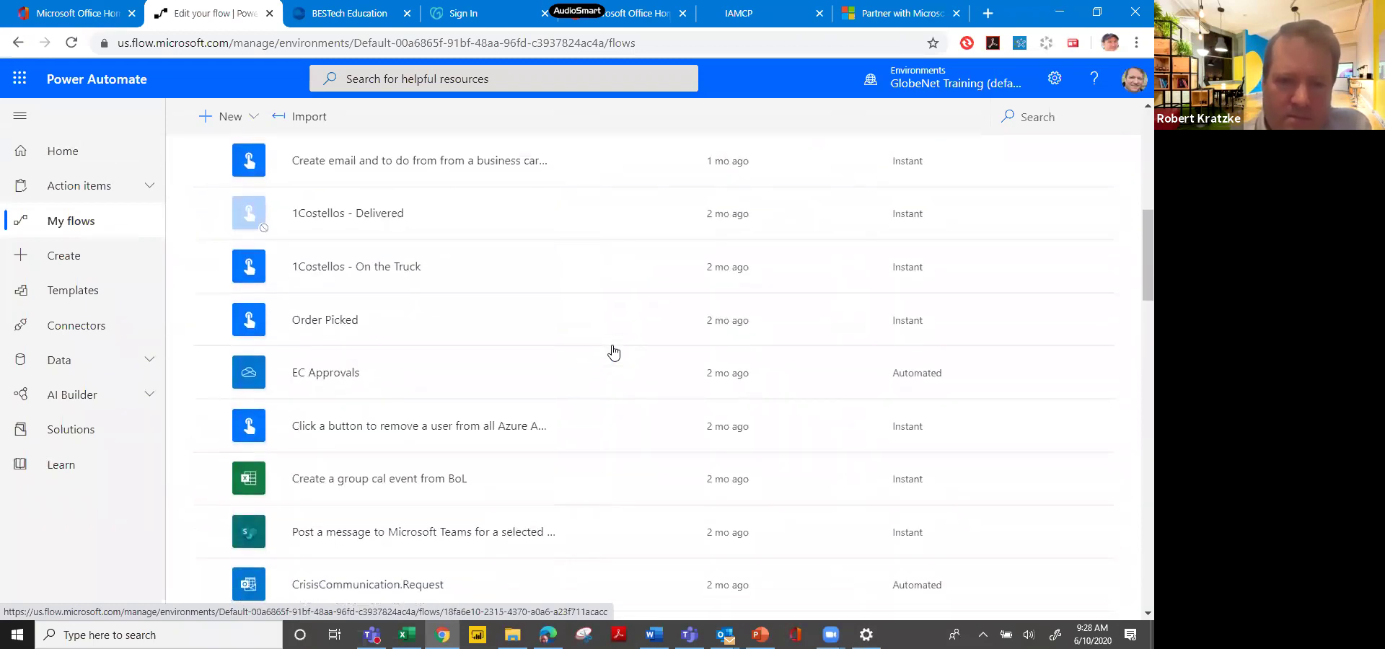
scroll(613, 352, down, 3)
scroll(614, 352, down, 3)
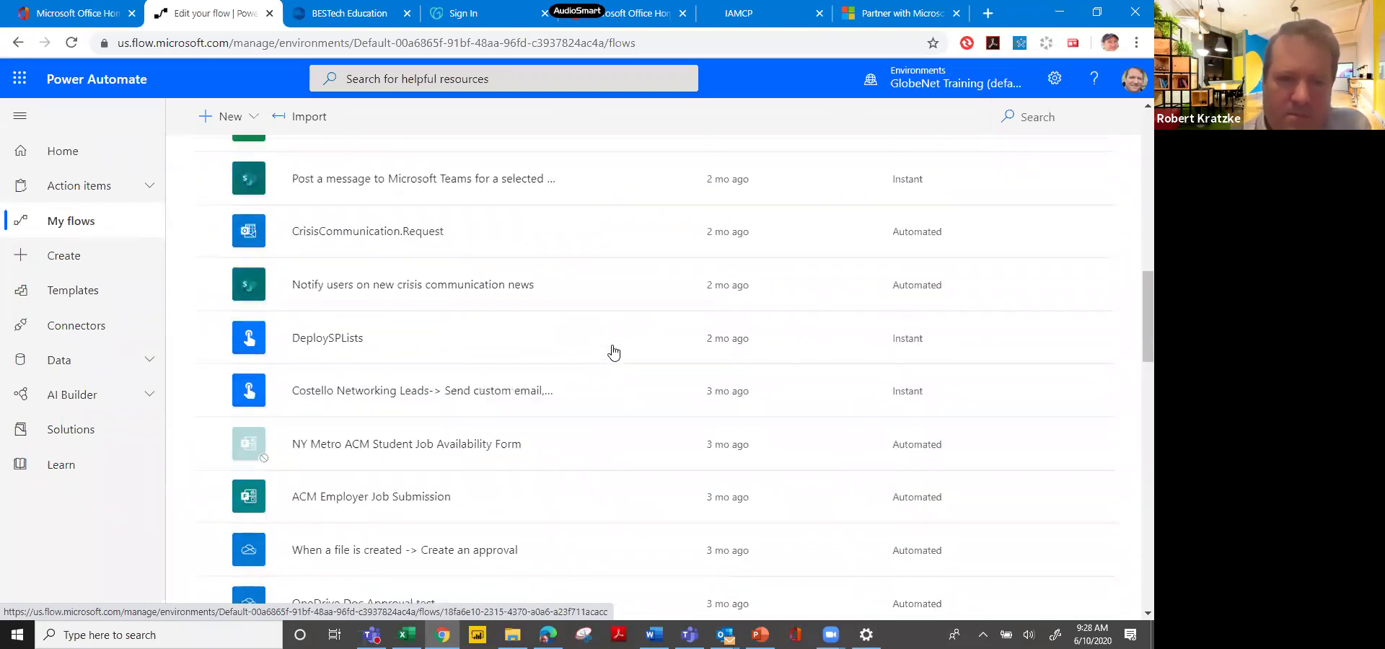
scroll(613, 352, down, 3)
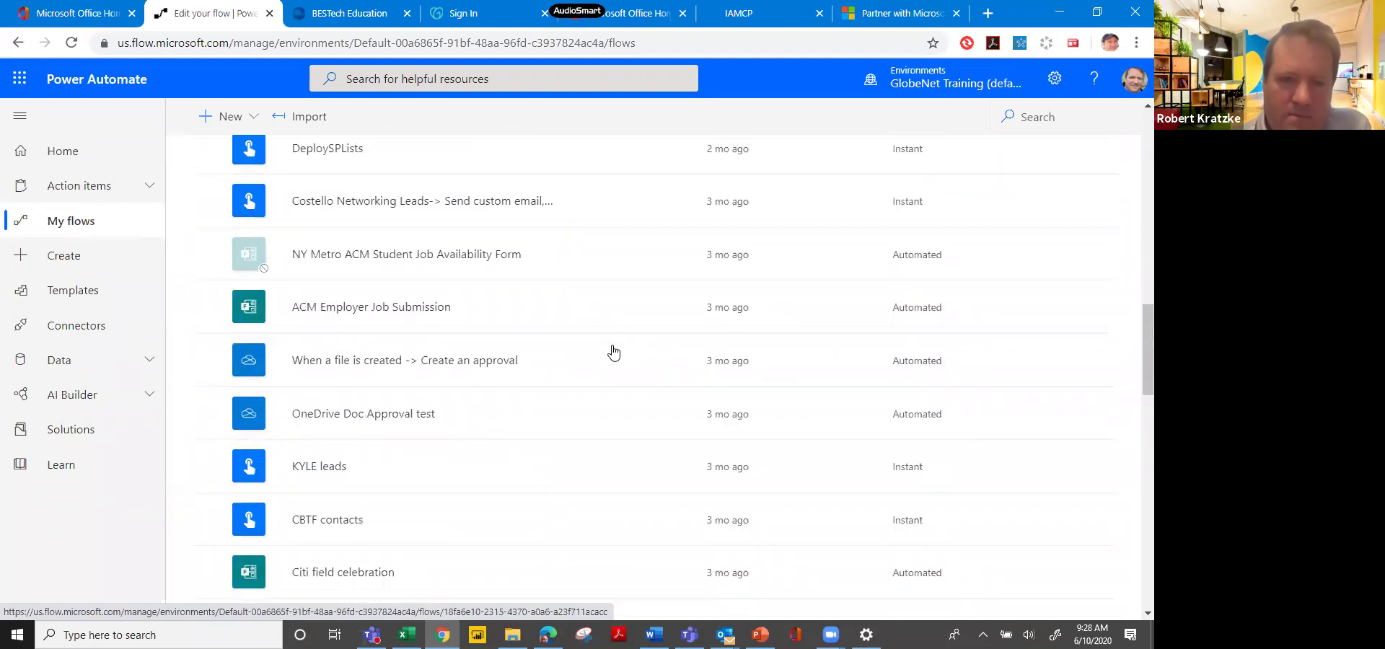
scroll(613, 352, down, 5)
scroll(614, 352, down, 4)
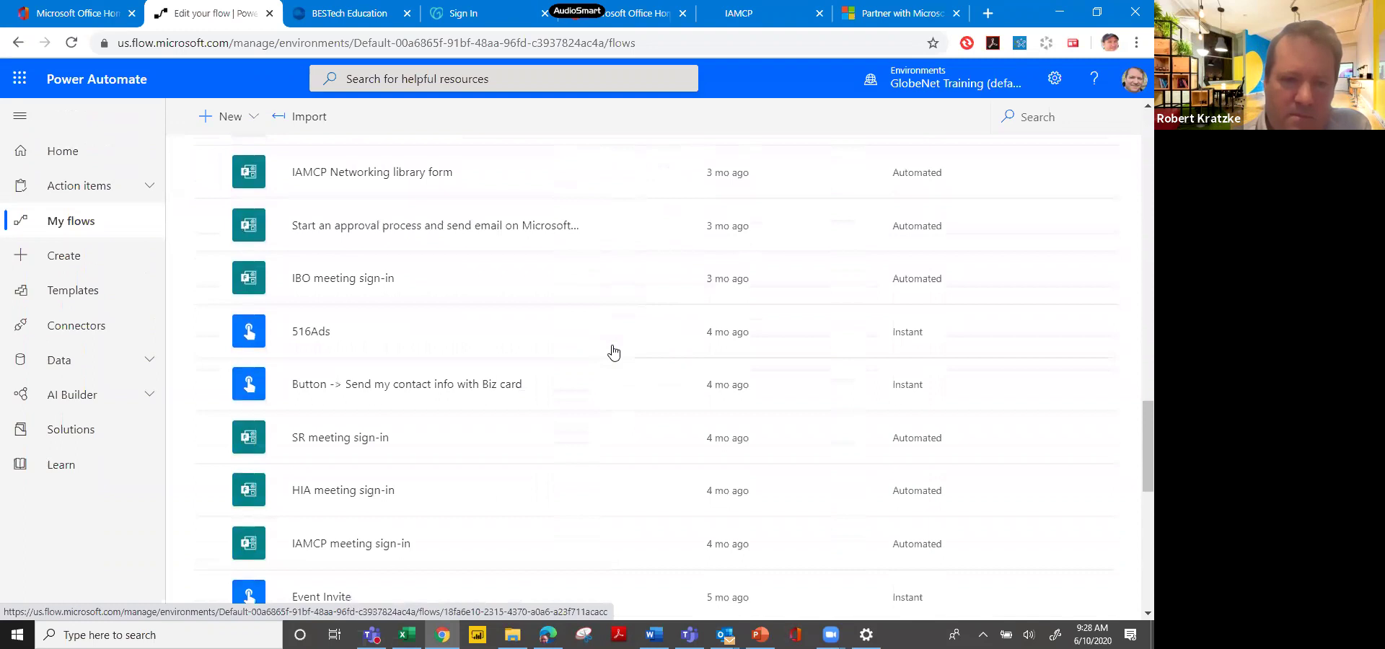
Open the 'Button -> Send my contact info with Biz card' flow for editing and expand its manual trigger.
click(613, 352)
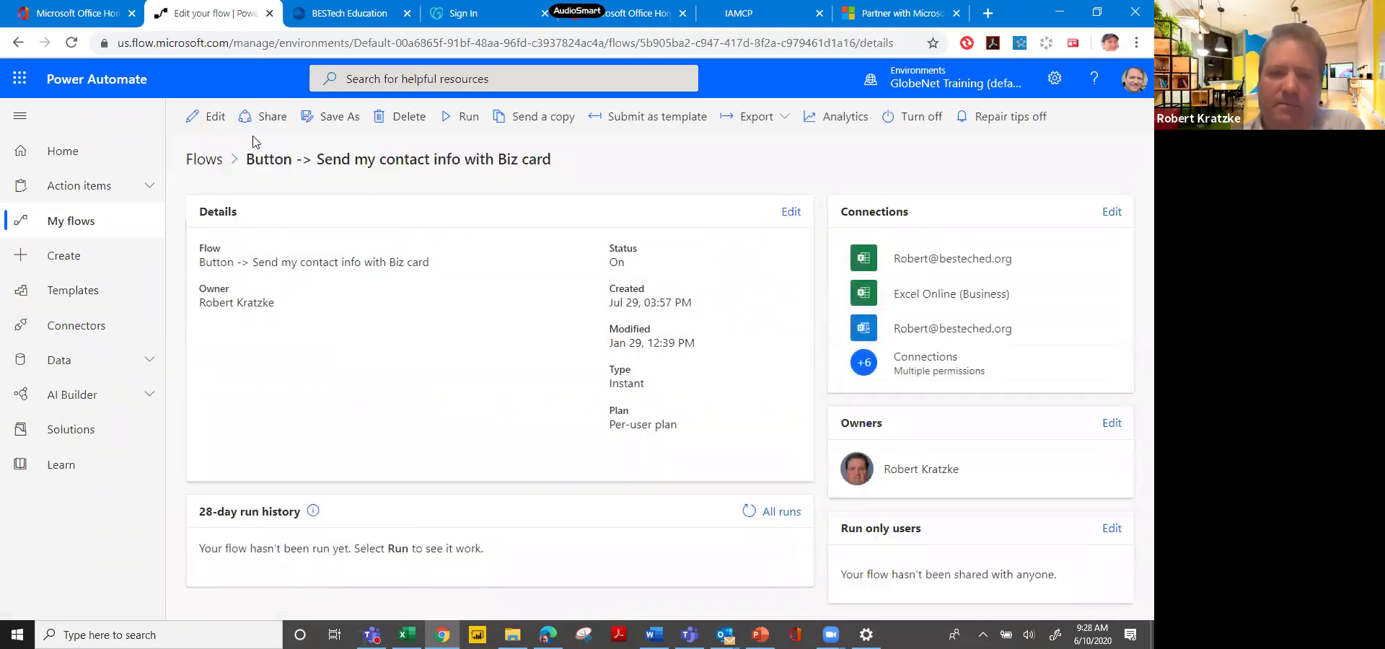
click(207, 117)
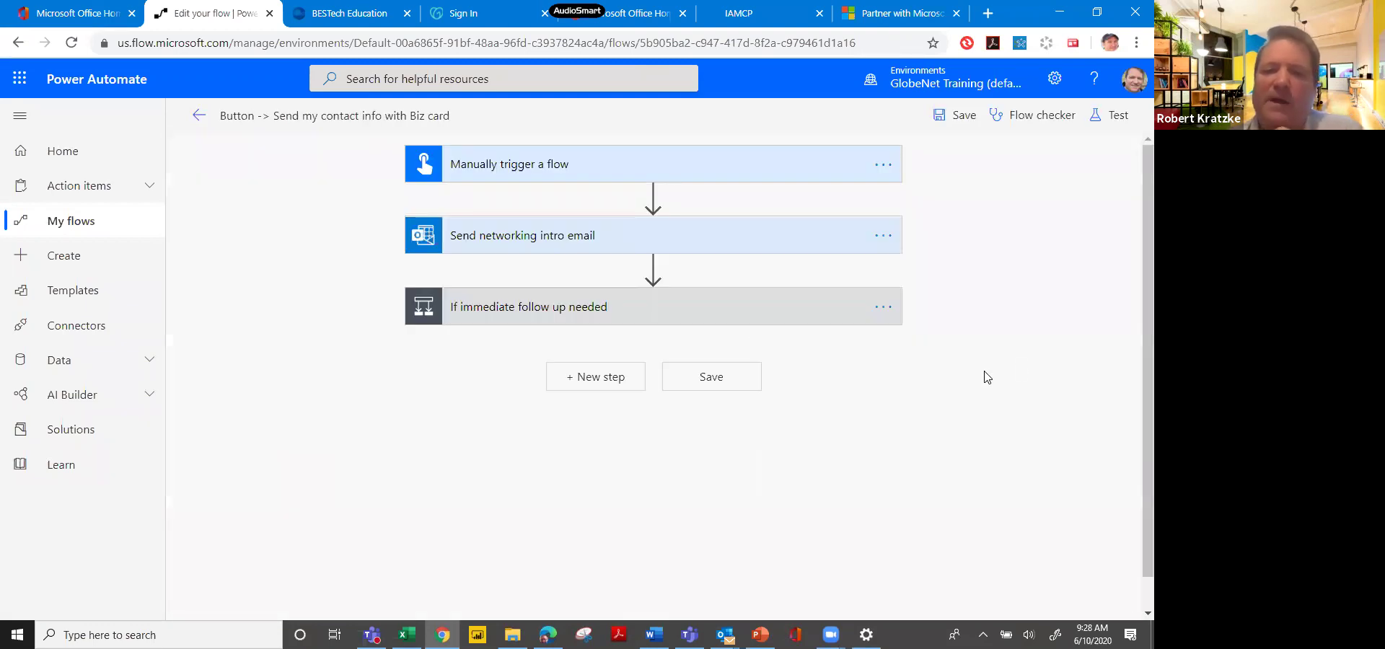
click(714, 176)
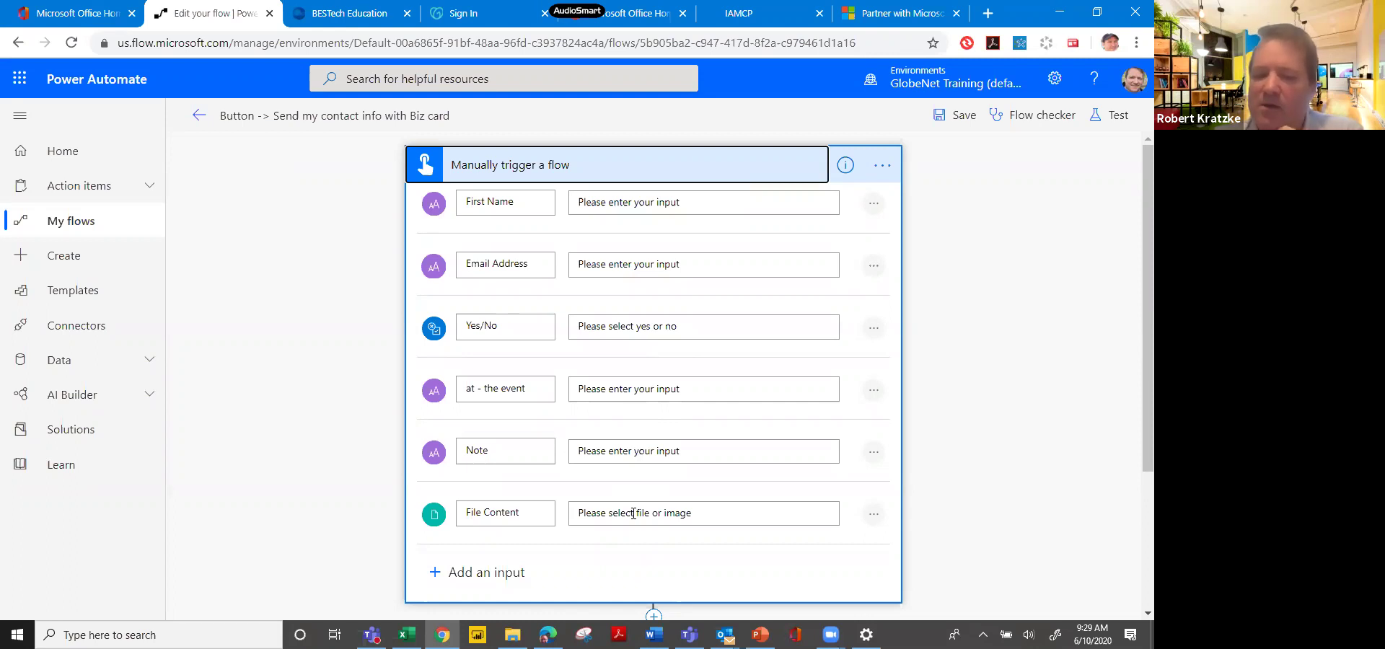
scroll(1133, 332, down, 3)
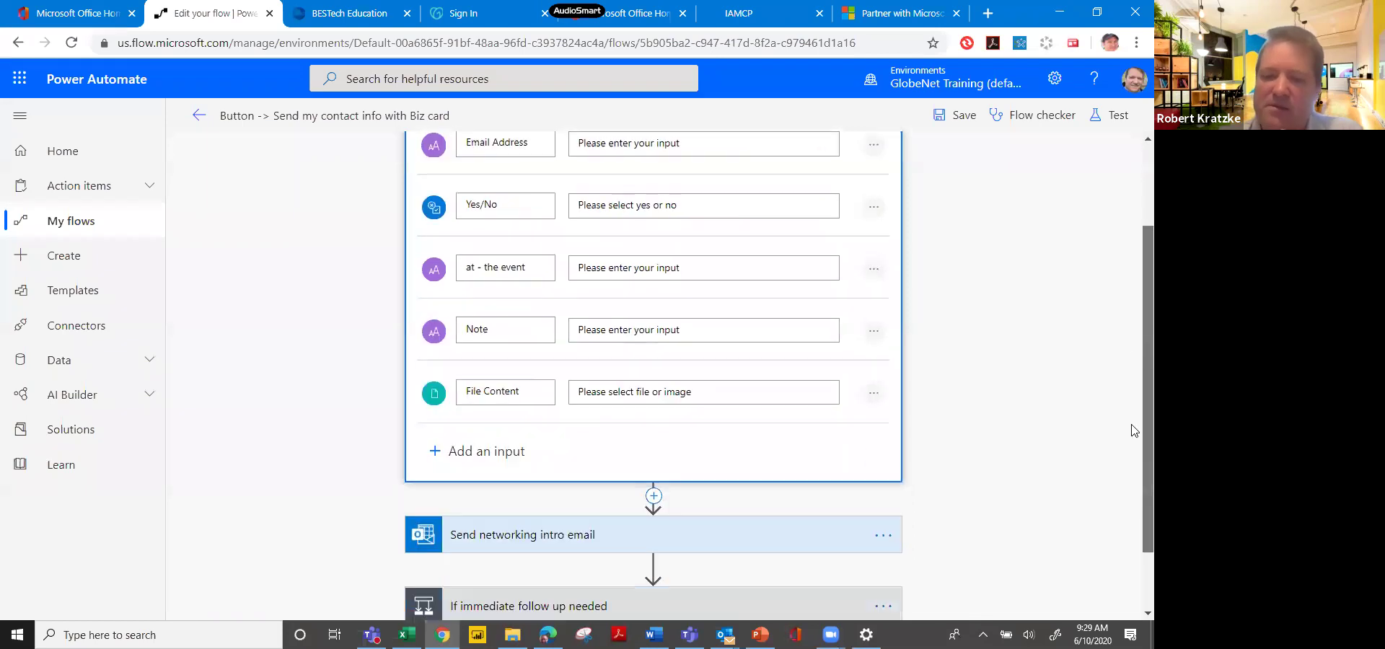
Expand the Send networking intro email step and review its fields.
click(761, 456)
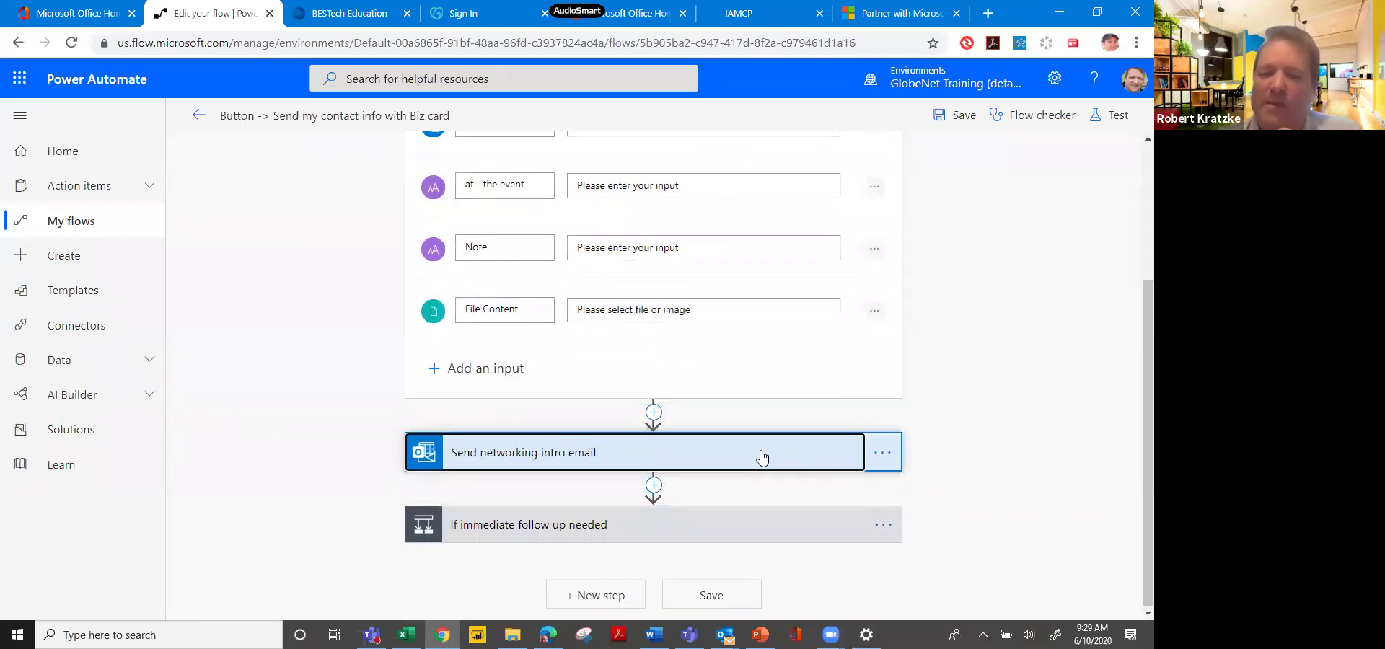
scroll(761, 457, down, 4)
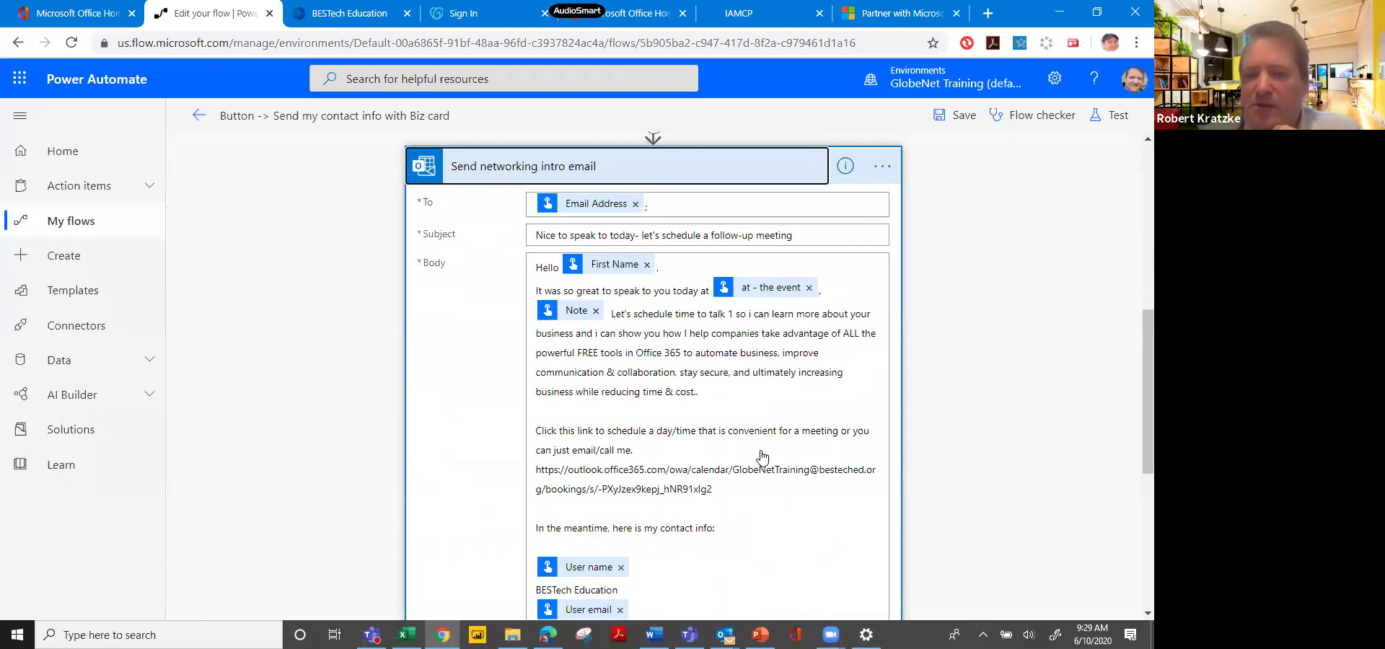
scroll(762, 457, up, 7)
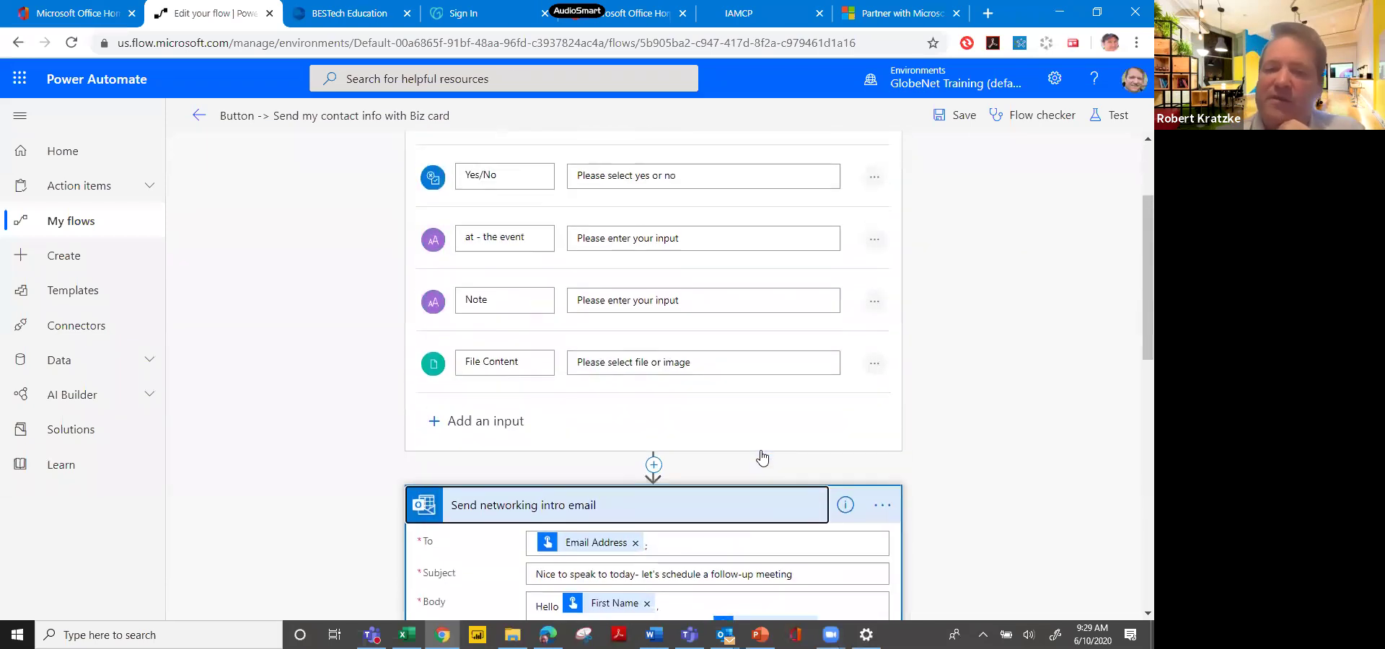
scroll(761, 457, down, 3)
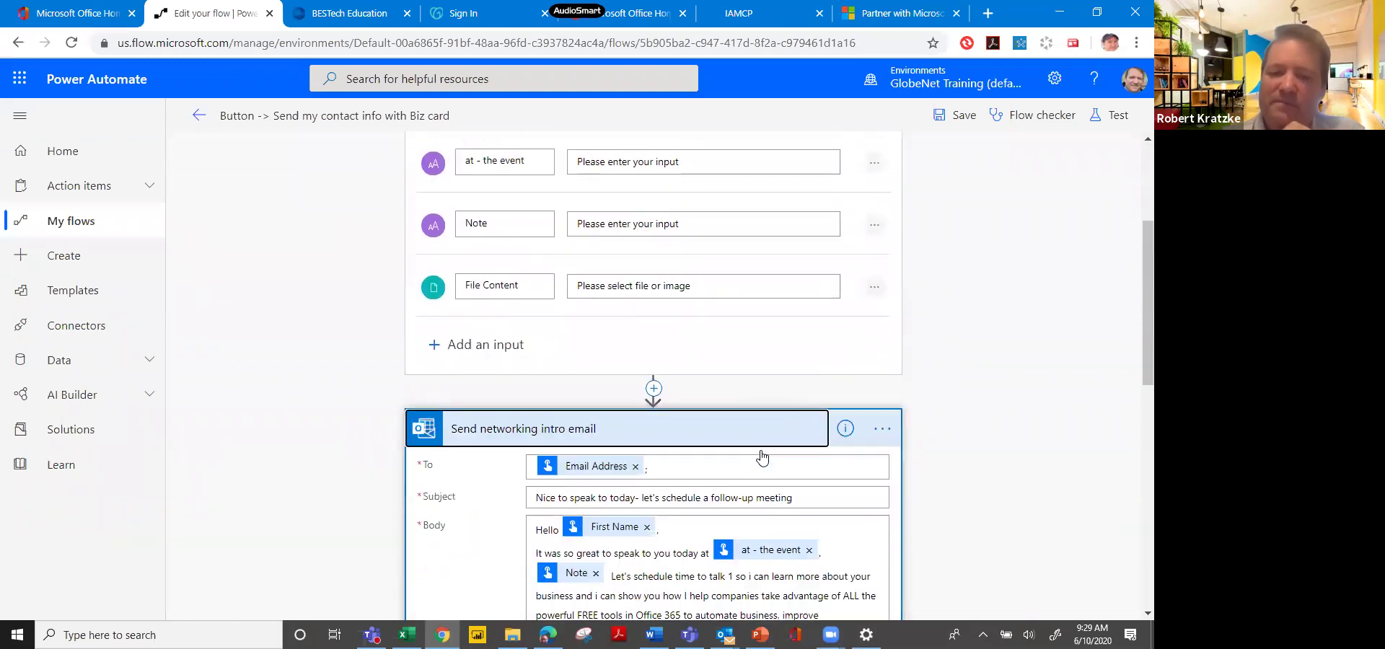
scroll(761, 457, down, 3)
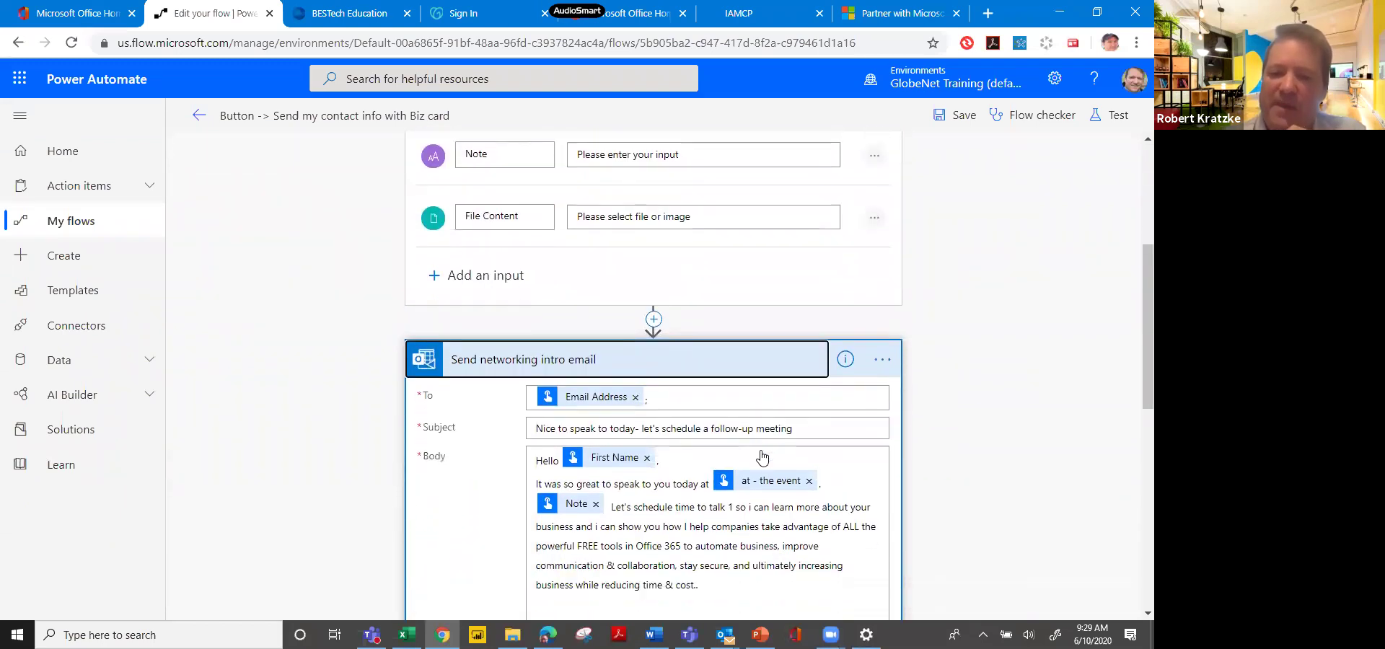
scroll(761, 457, down, 1)
scroll(761, 457, up, 2)
scroll(762, 456, down, 2)
scroll(763, 456, down, 1)
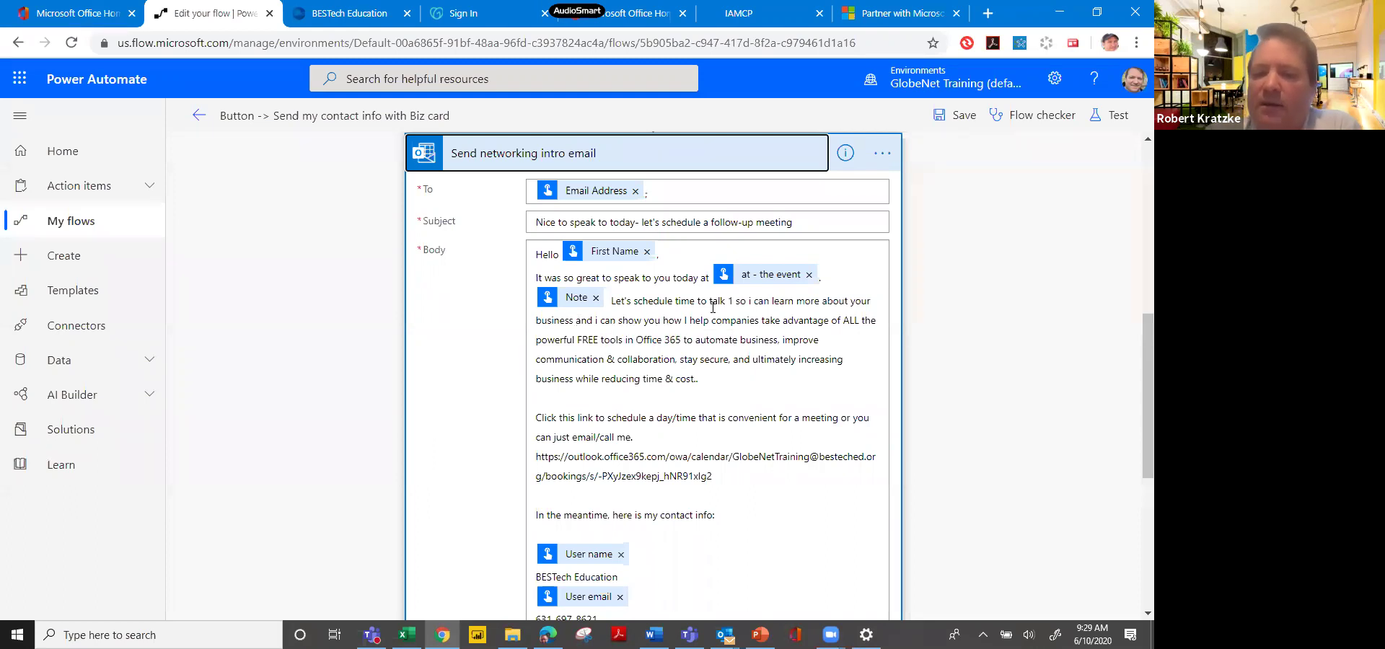
Show the dynamic content list for the email body and review the available fields.
click(746, 477)
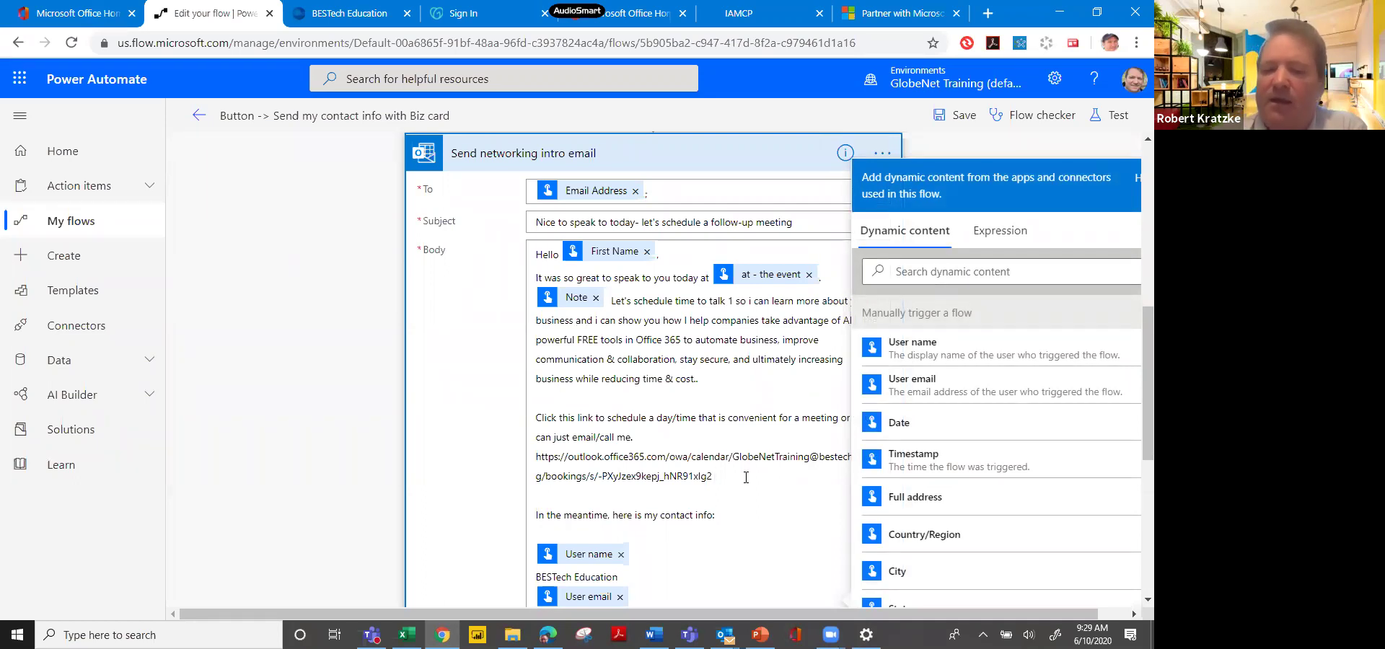
scroll(746, 477, down, 2)
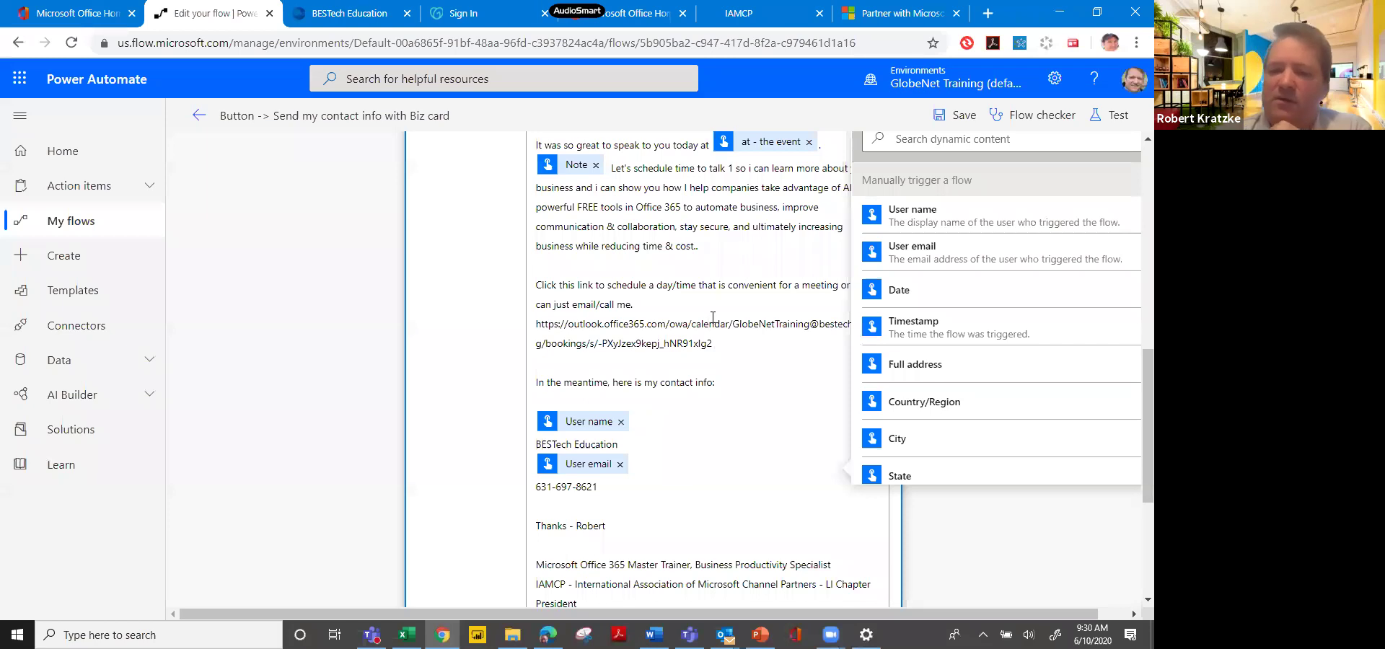
scroll(713, 318, up, 3)
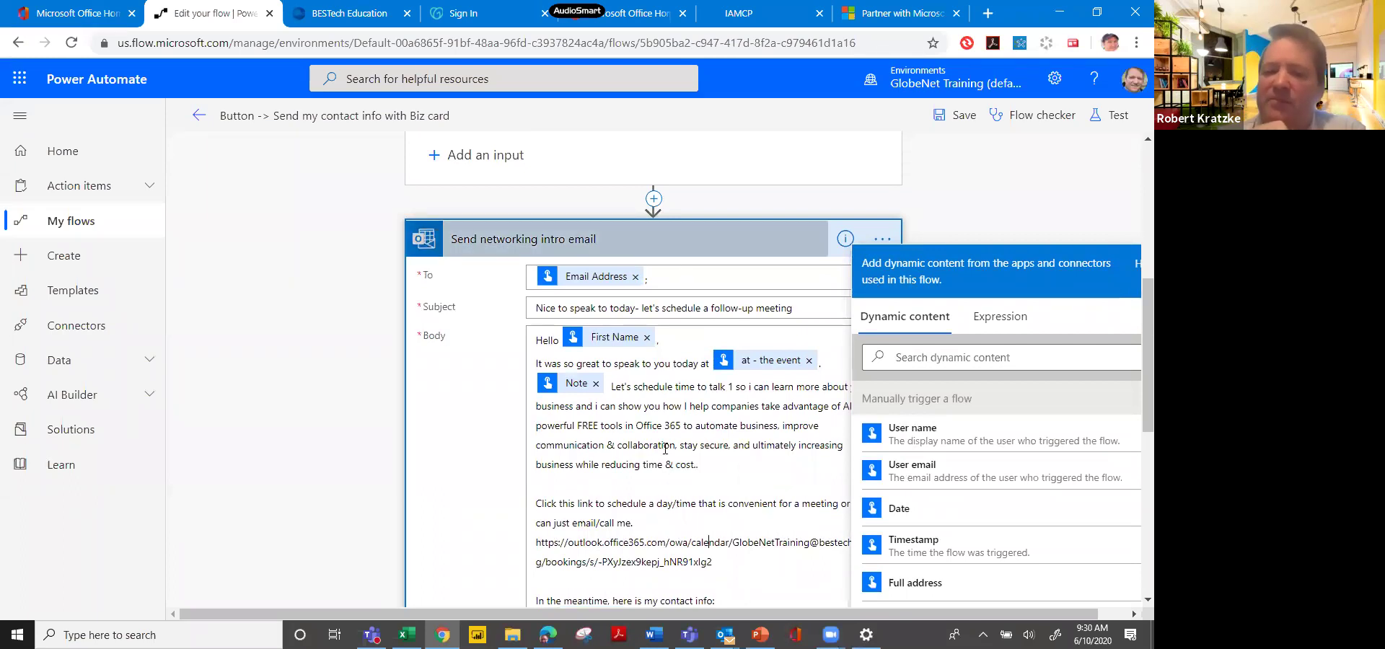
scroll(666, 449, up, 3)
scroll(665, 449, up, 5)
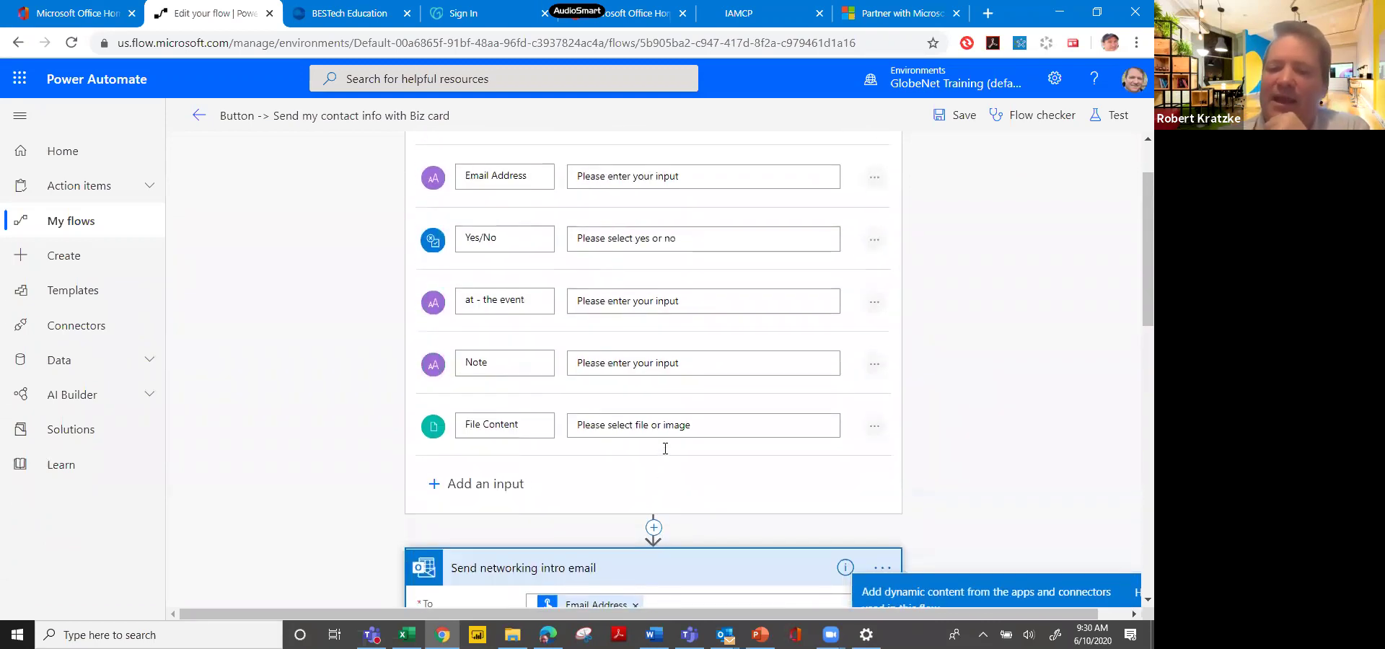
Expand the 'If immediate follow up needed' condition card to reveal its If yes and If no branches.
scroll(665, 449, up, 2)
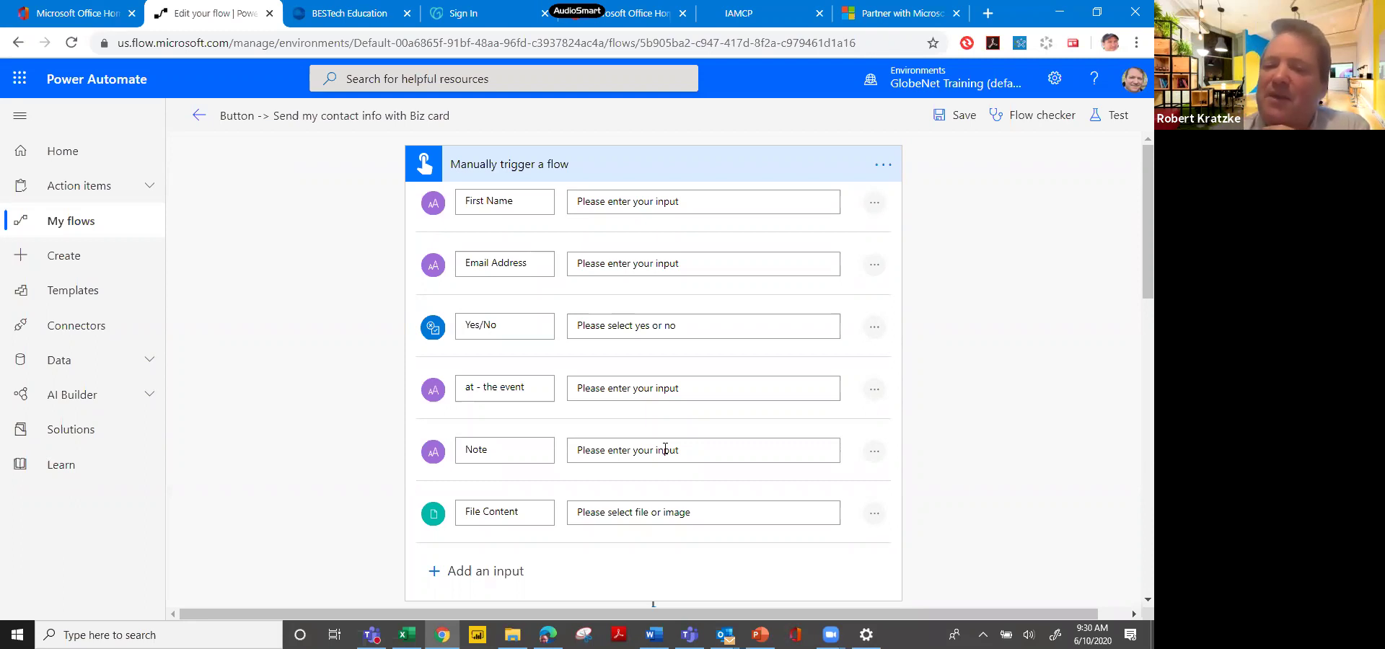
scroll(665, 450, down, 1)
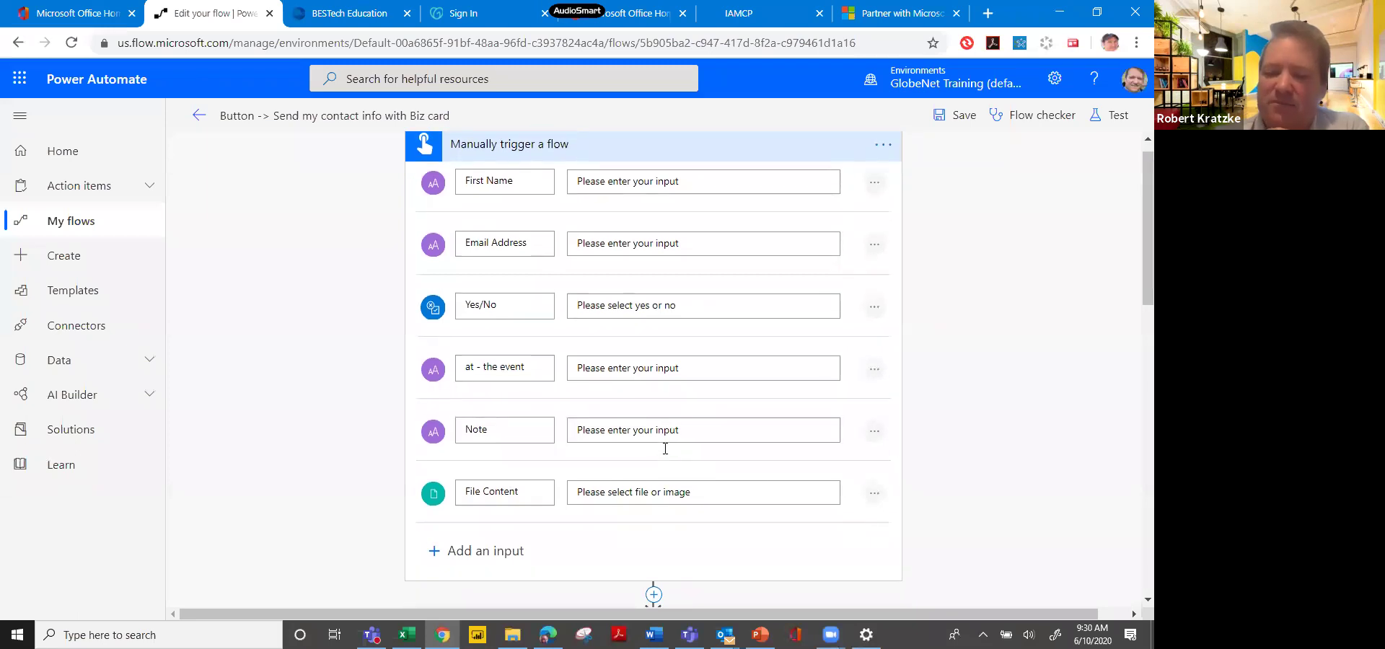
scroll(665, 449, down, 6)
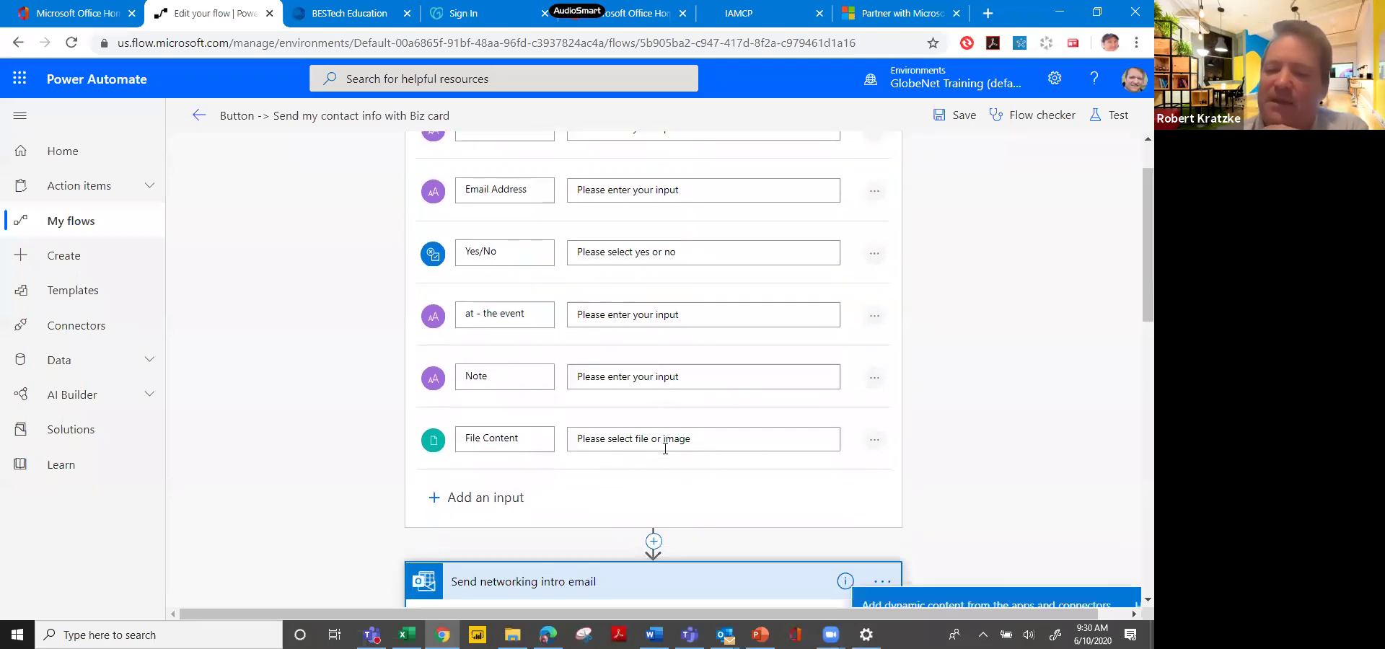
scroll(666, 449, down, 6)
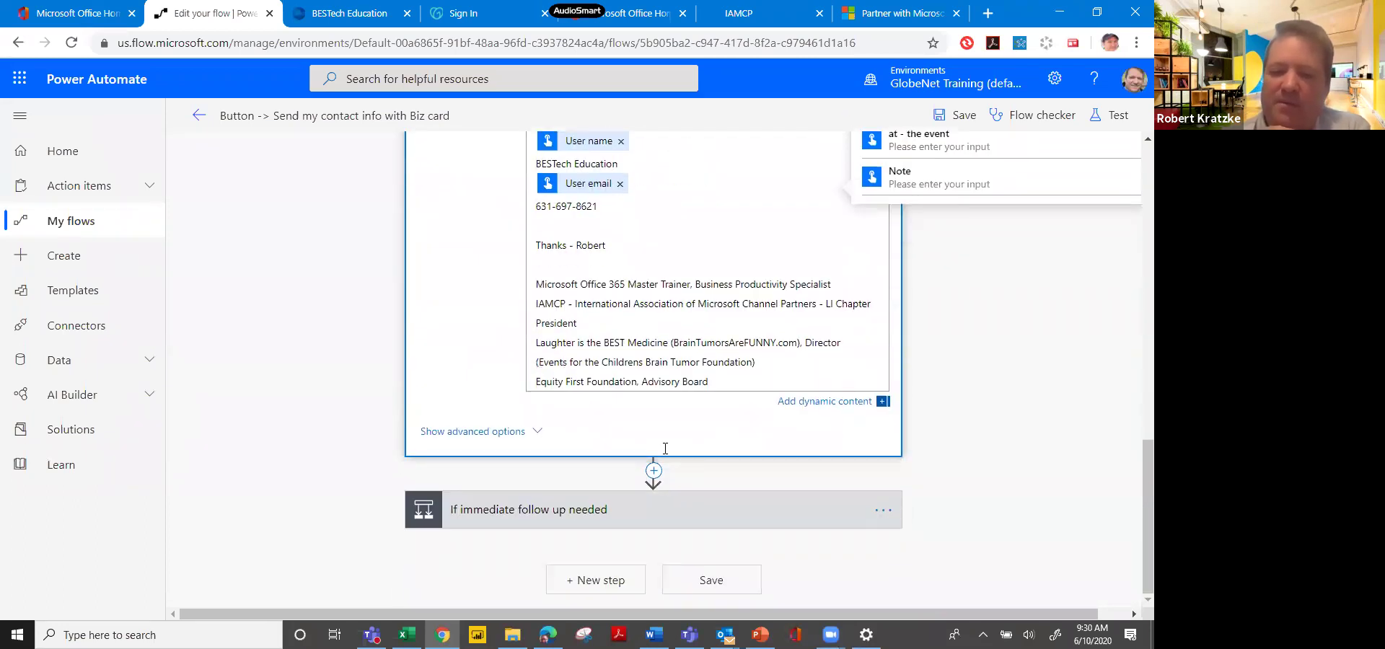
click(666, 510)
scroll(666, 449, down, 4)
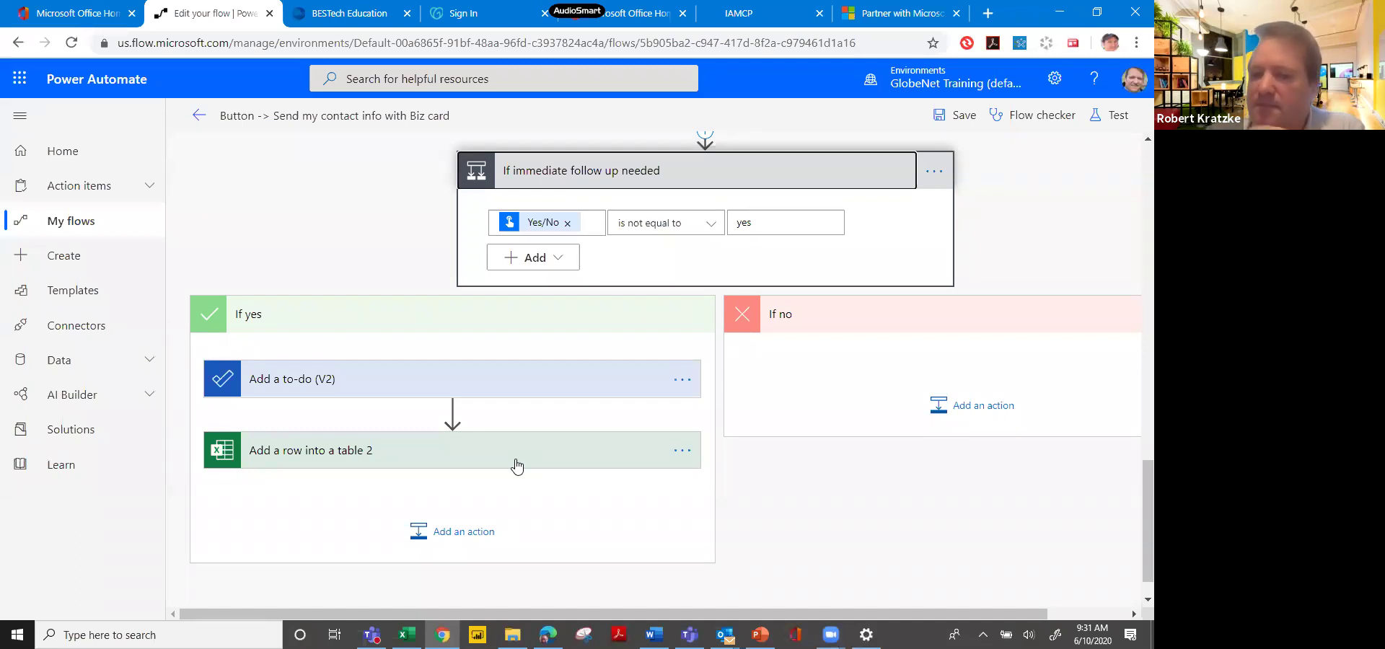
Add a Teams Post a message (V3) action under If yes, targeting ACE Corporate's General channel.
click(454, 542)
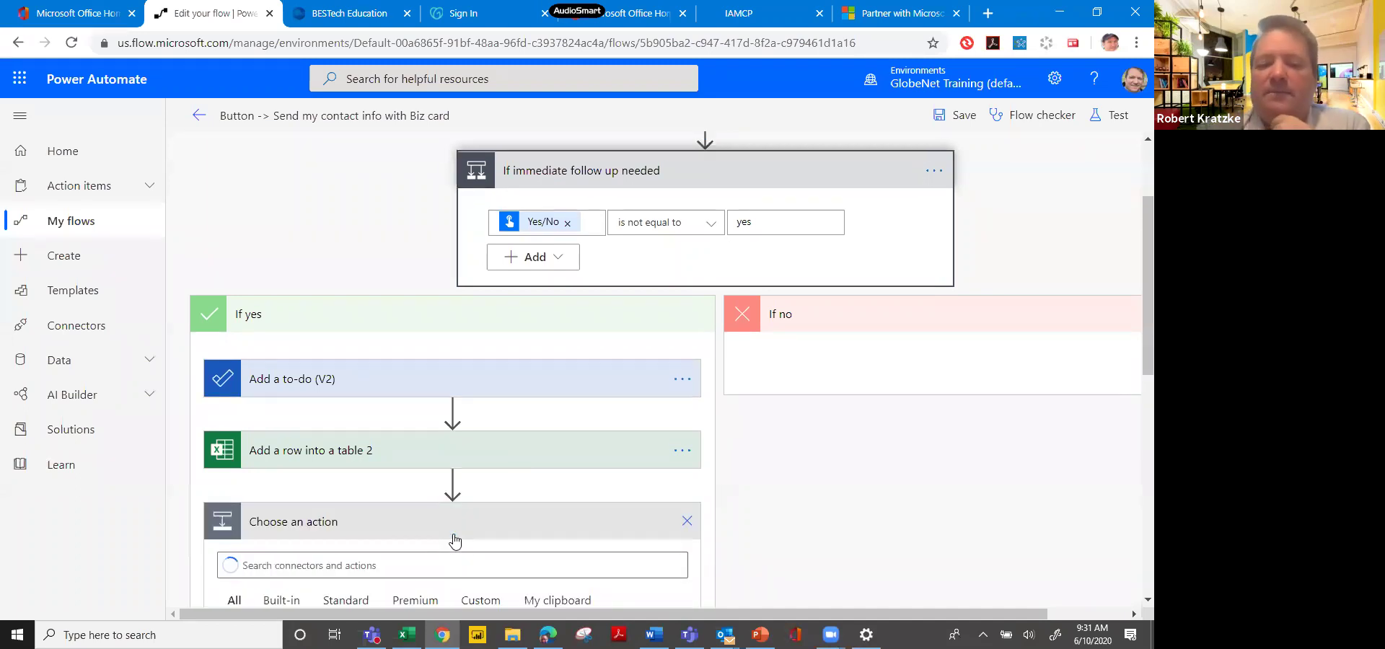
scroll(455, 541, down, 3)
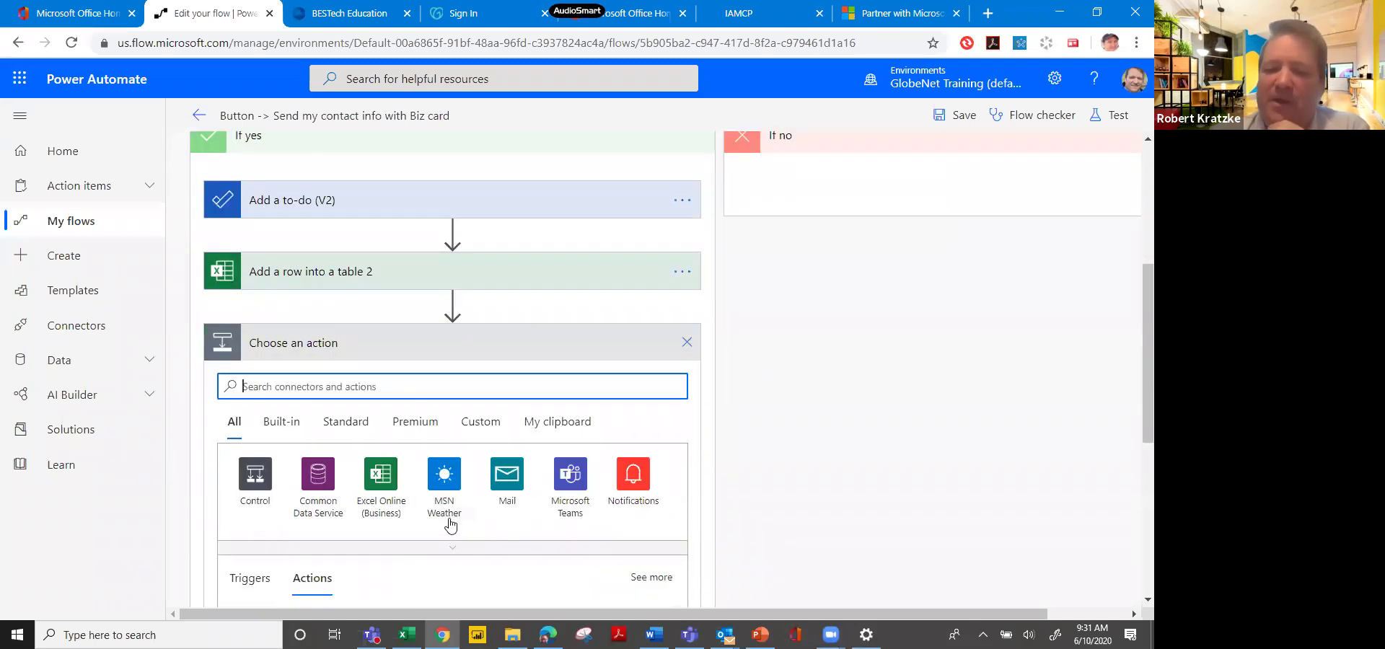
click(570, 474)
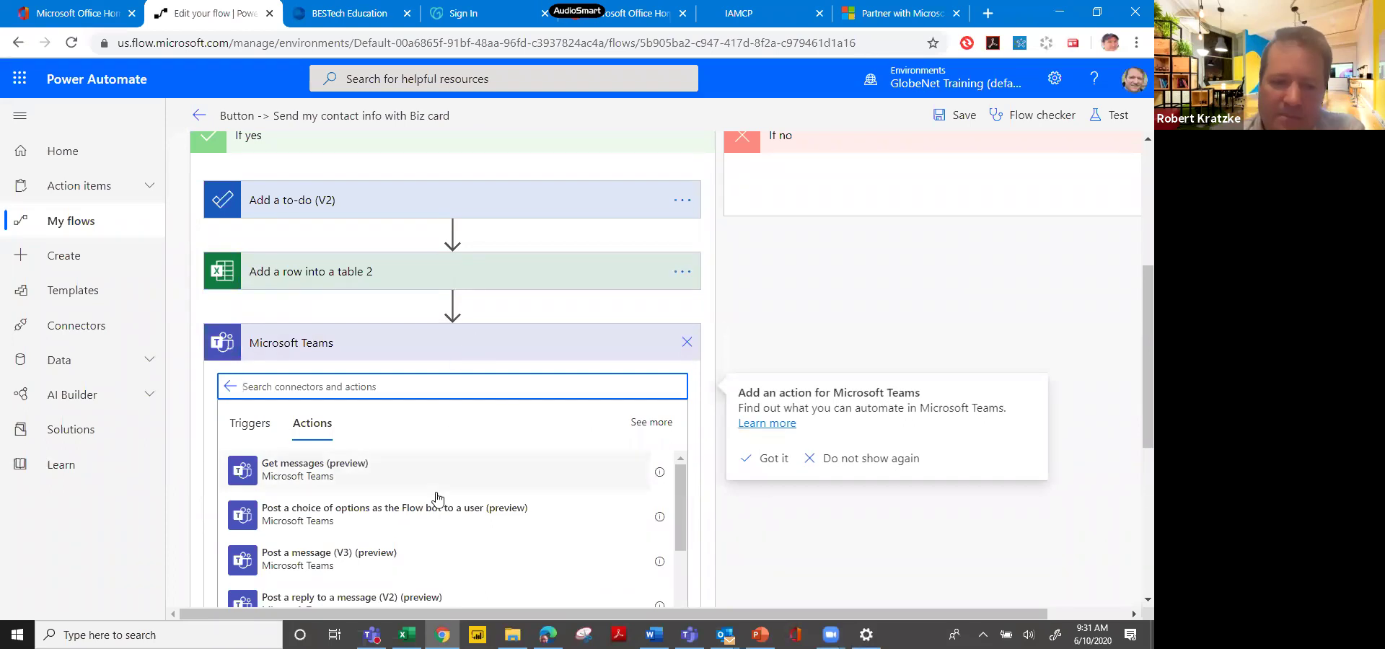
click(361, 562)
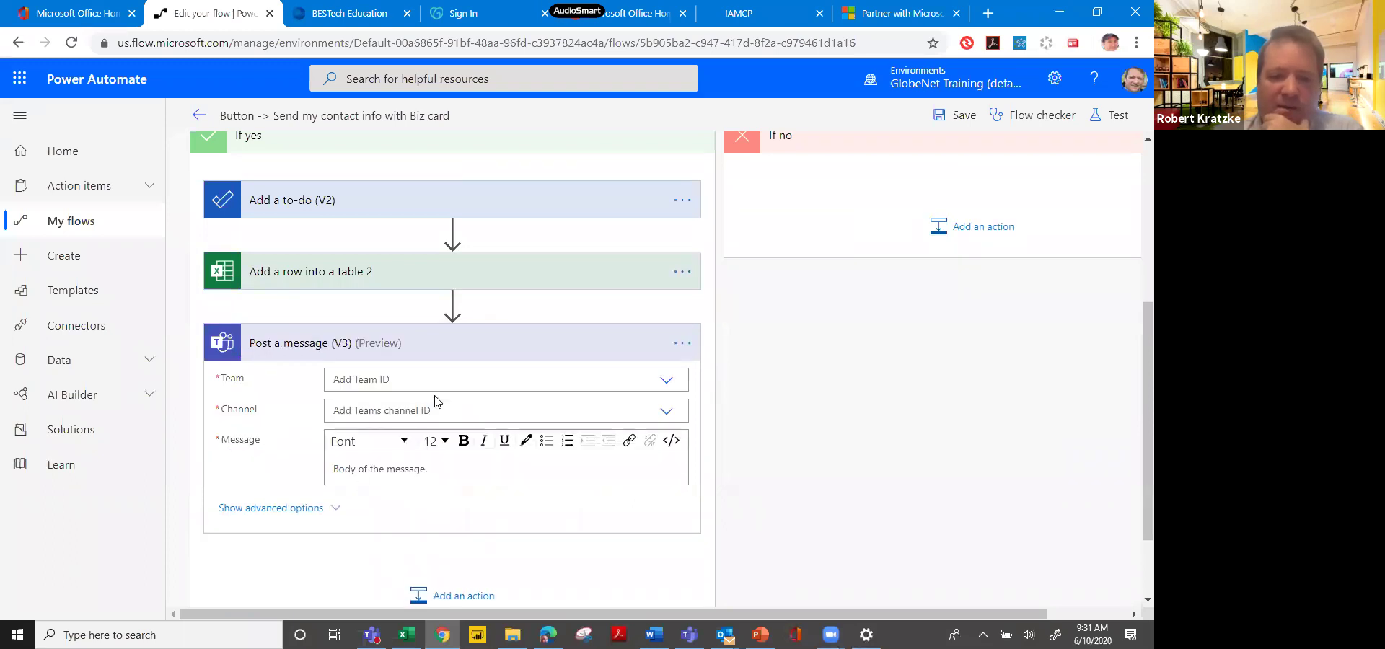
click(476, 380)
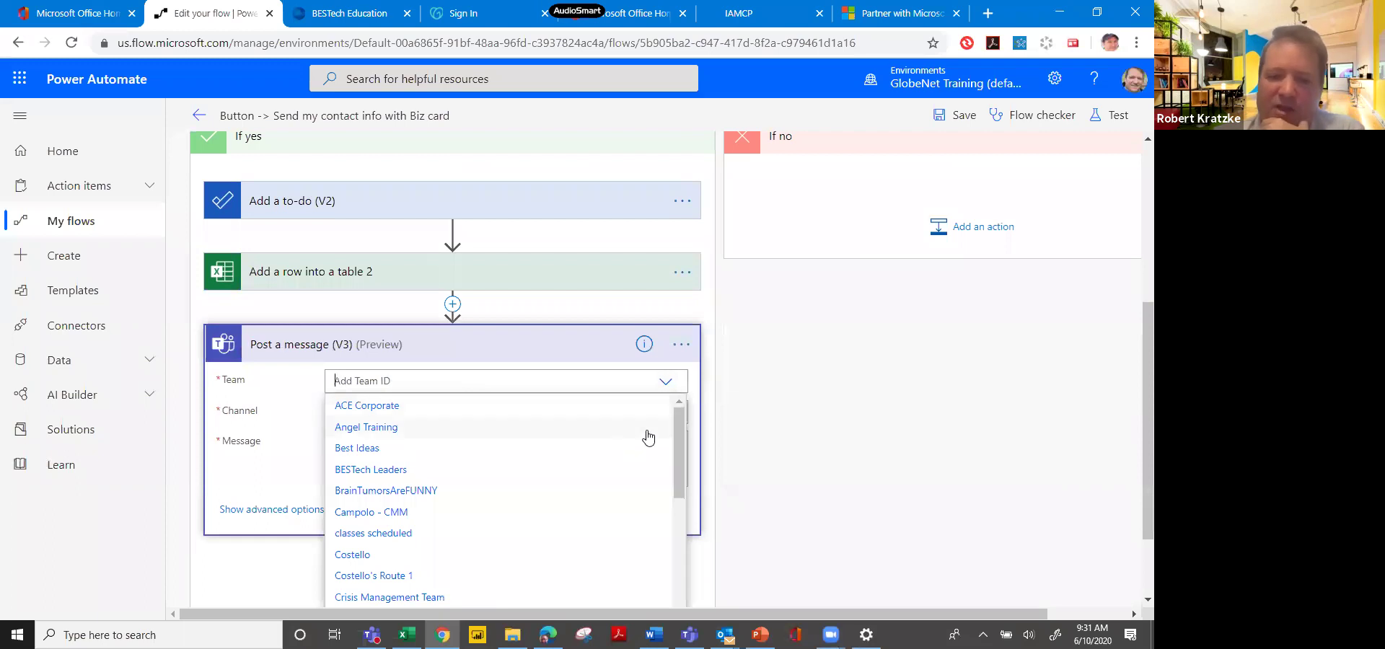
drag(678, 451, 662, 453)
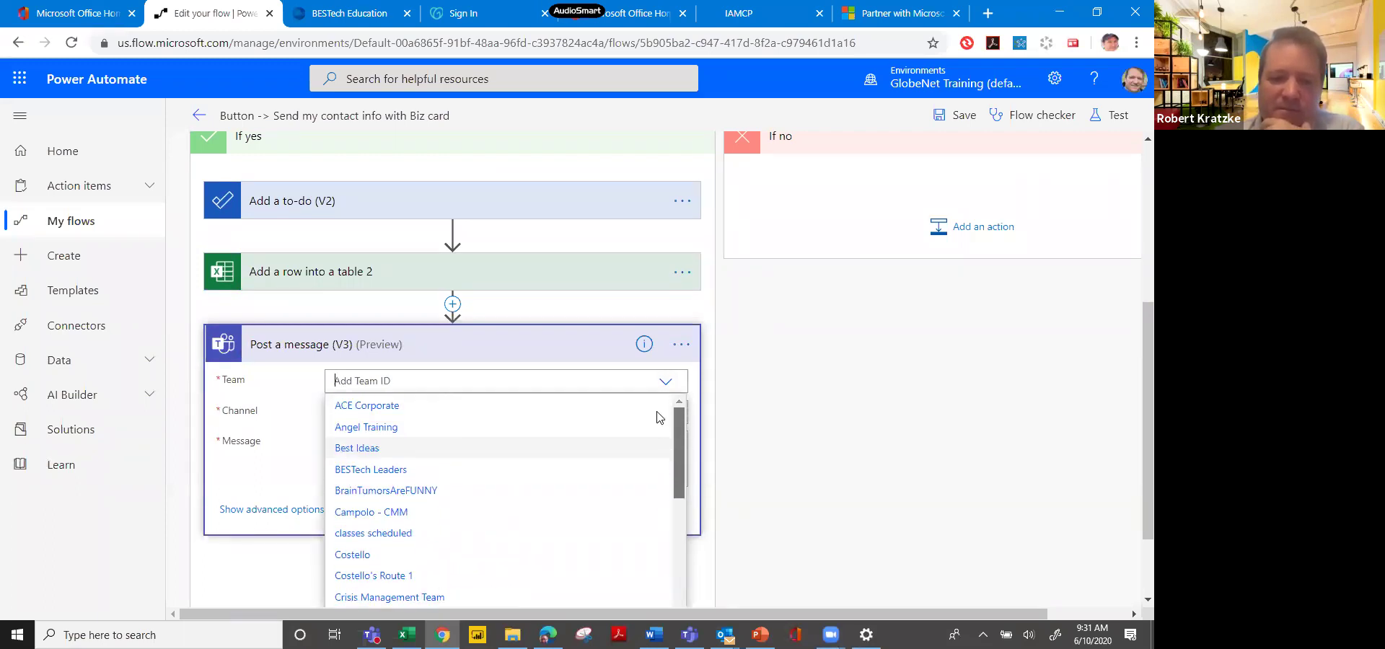
click(532, 405)
click(537, 407)
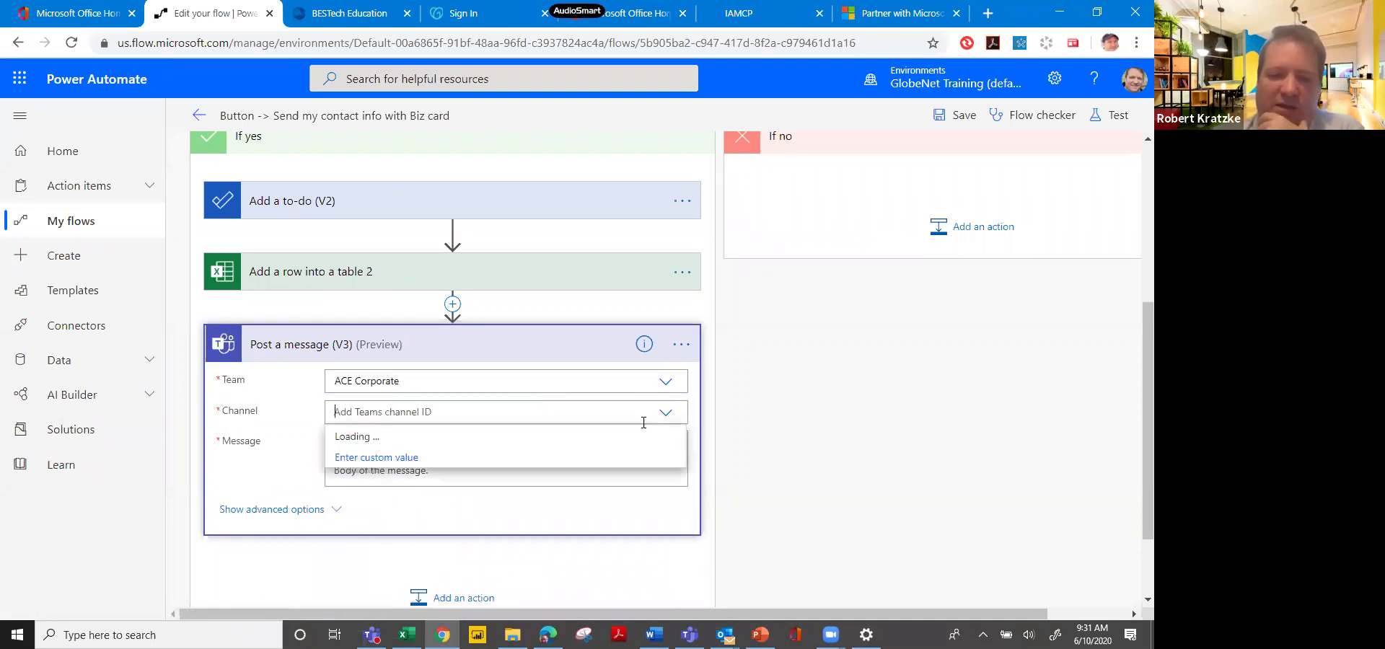
click(633, 439)
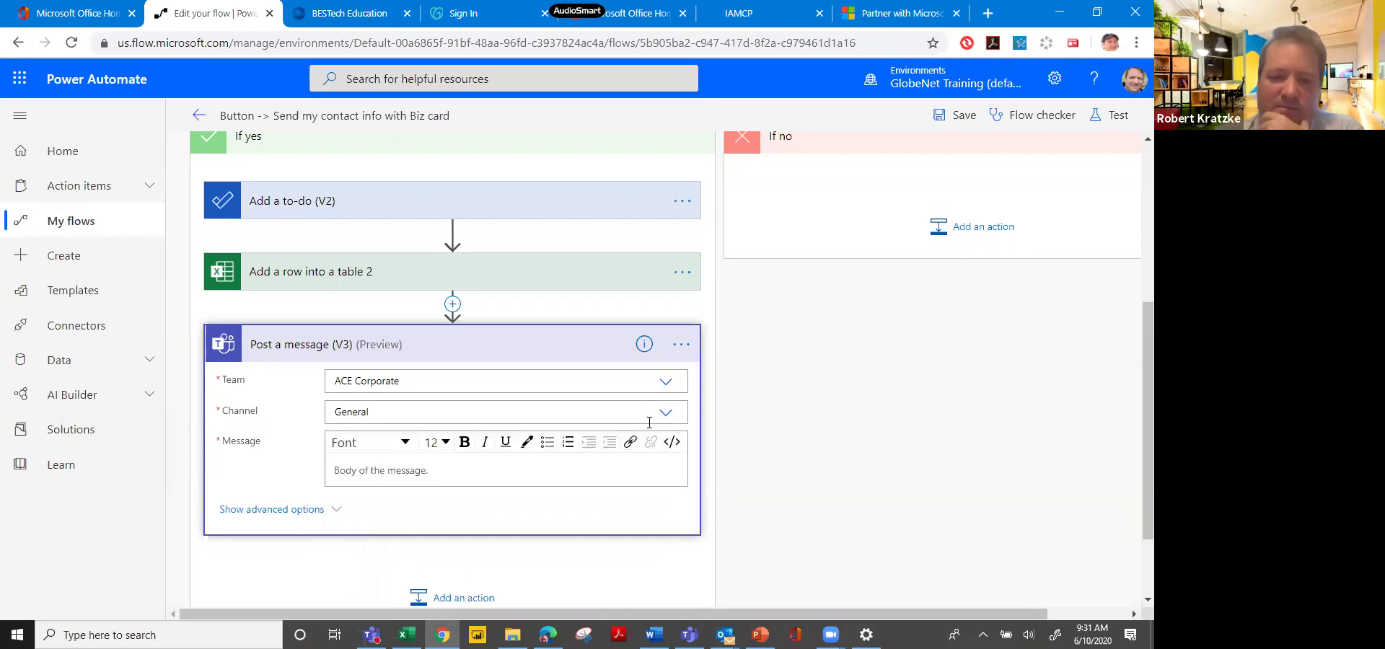
click(486, 469)
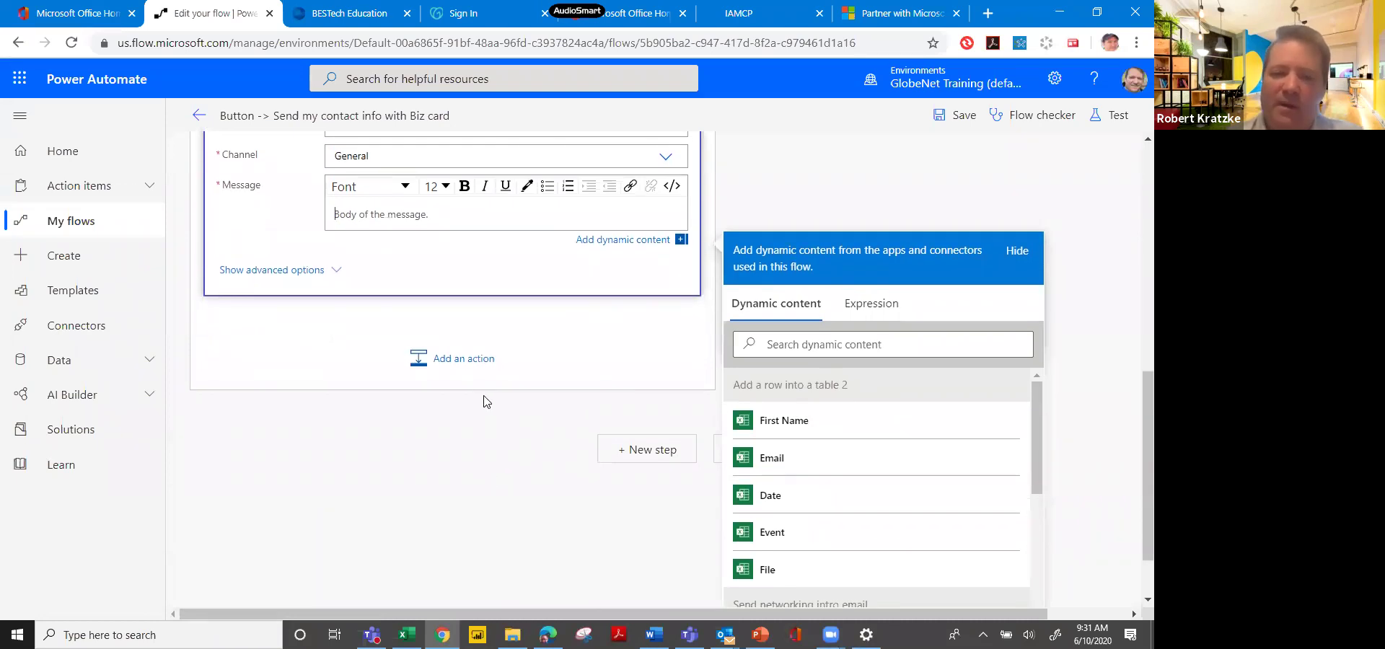
Fill the Teams message with First Name, Email and Event tokens, removing the duplicate First Name.
double_click(792, 435)
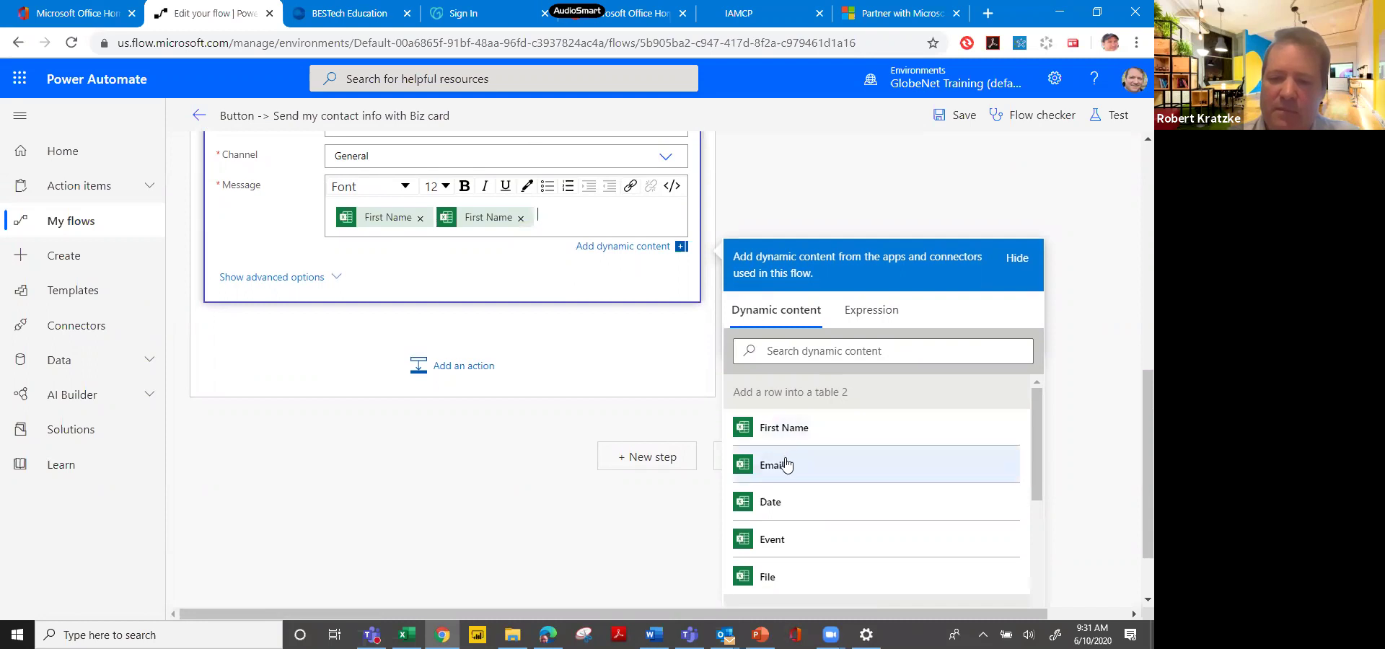
click(787, 465)
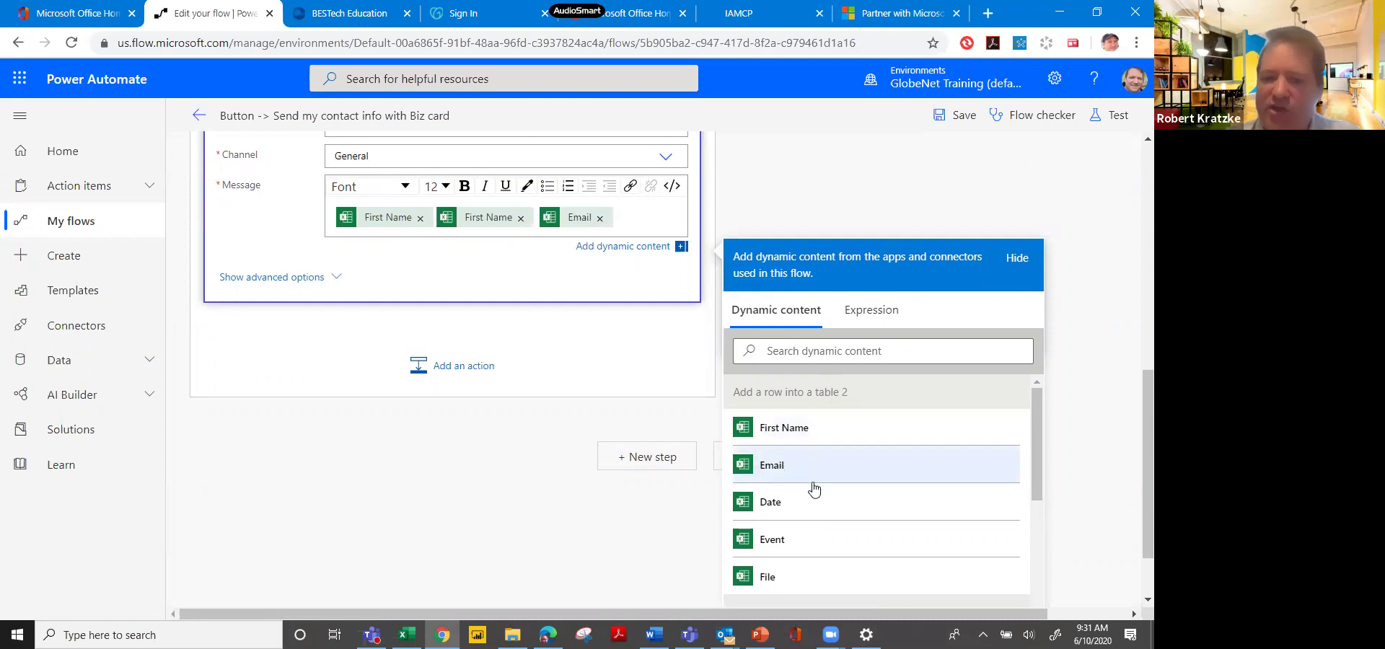
click(889, 537)
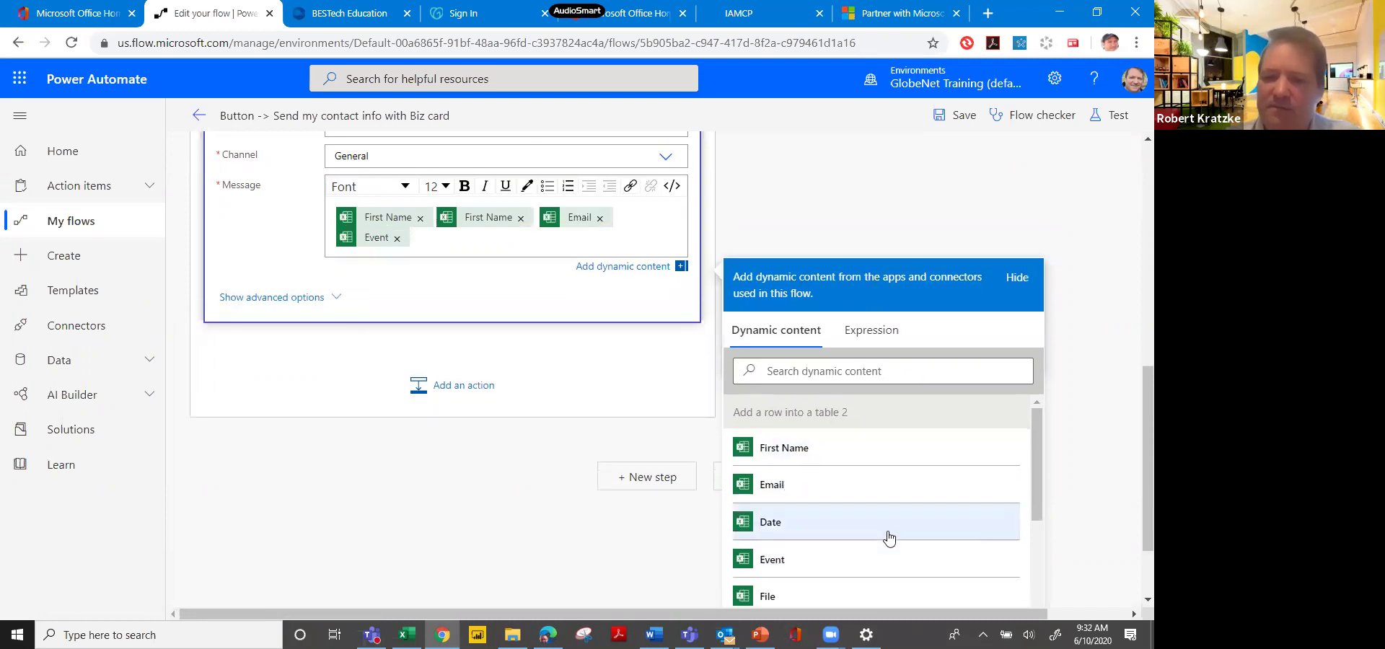
drag(1037, 501, 1029, 559)
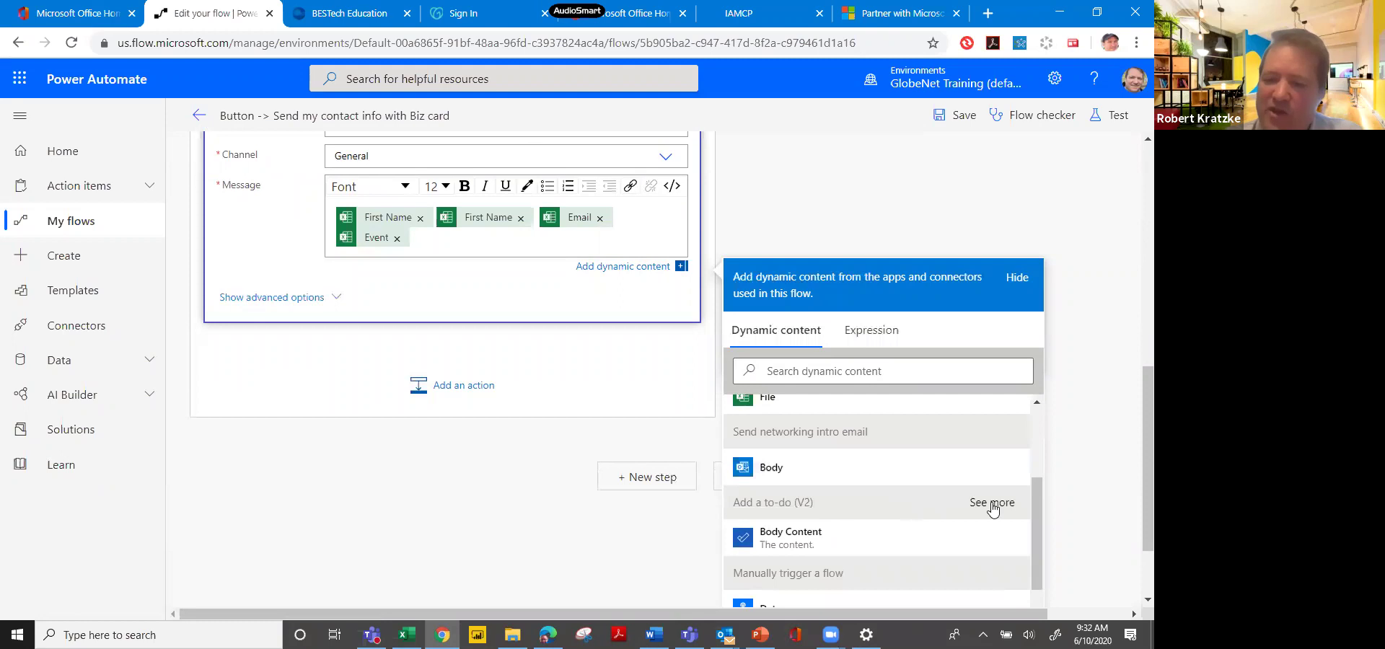
drag(1037, 512, 1029, 429)
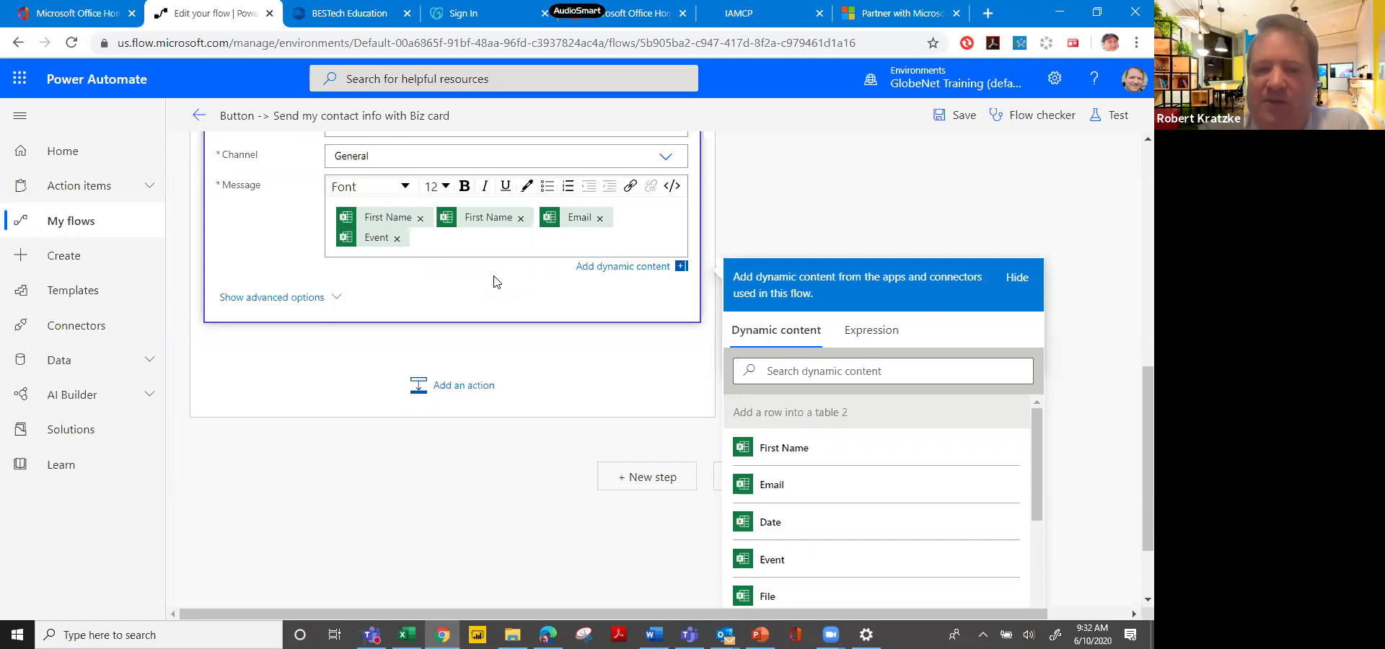
click(520, 218)
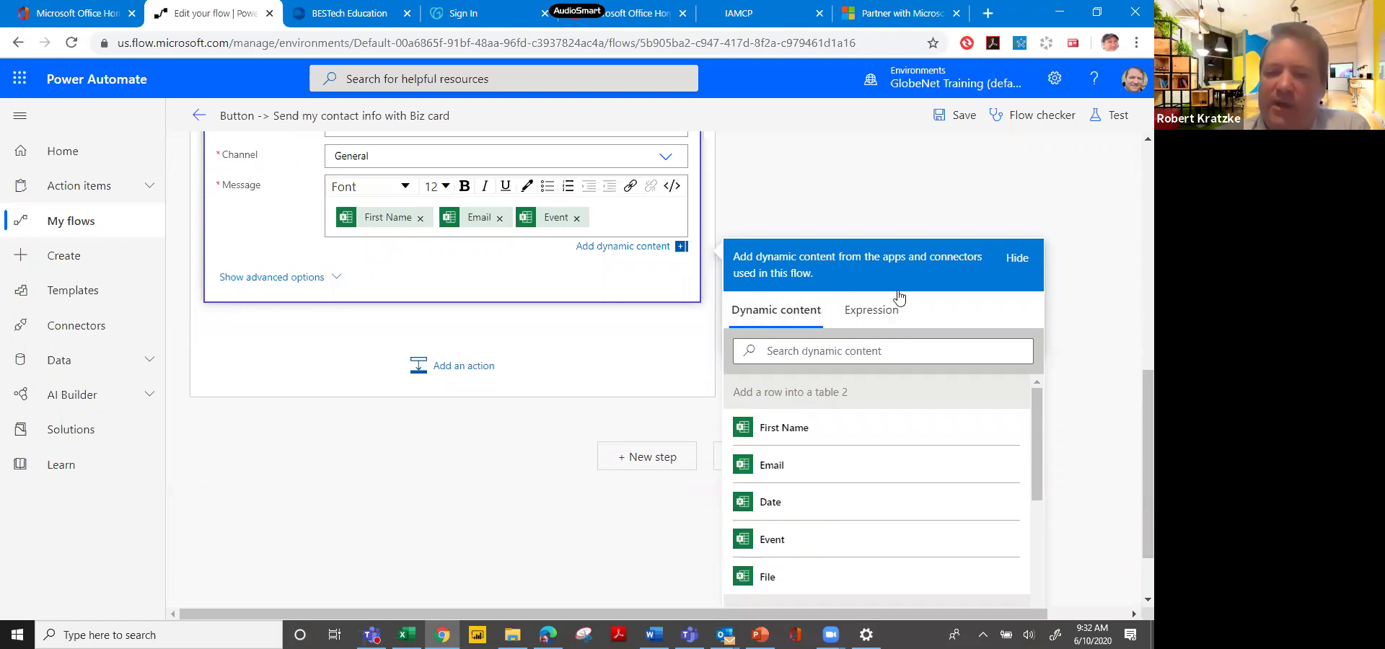
click(600, 531)
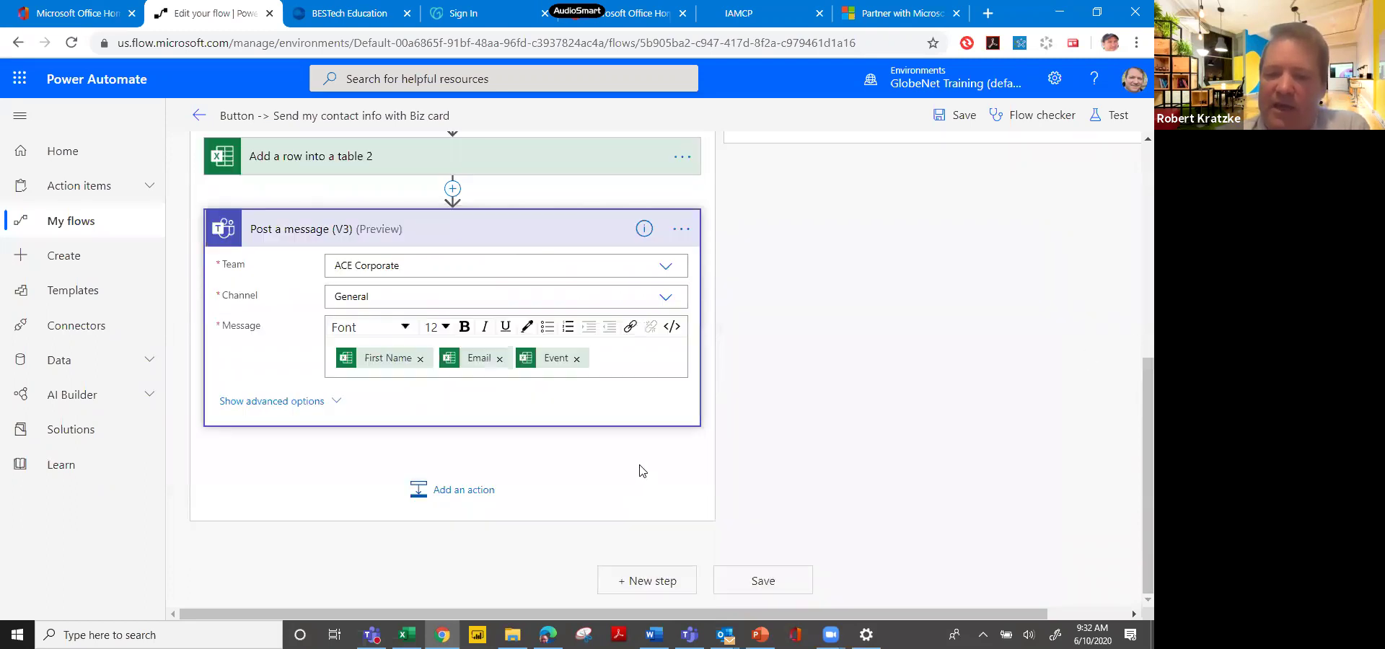
Add a new MailChimp Add member to list step at the end of the flow.
click(648, 581)
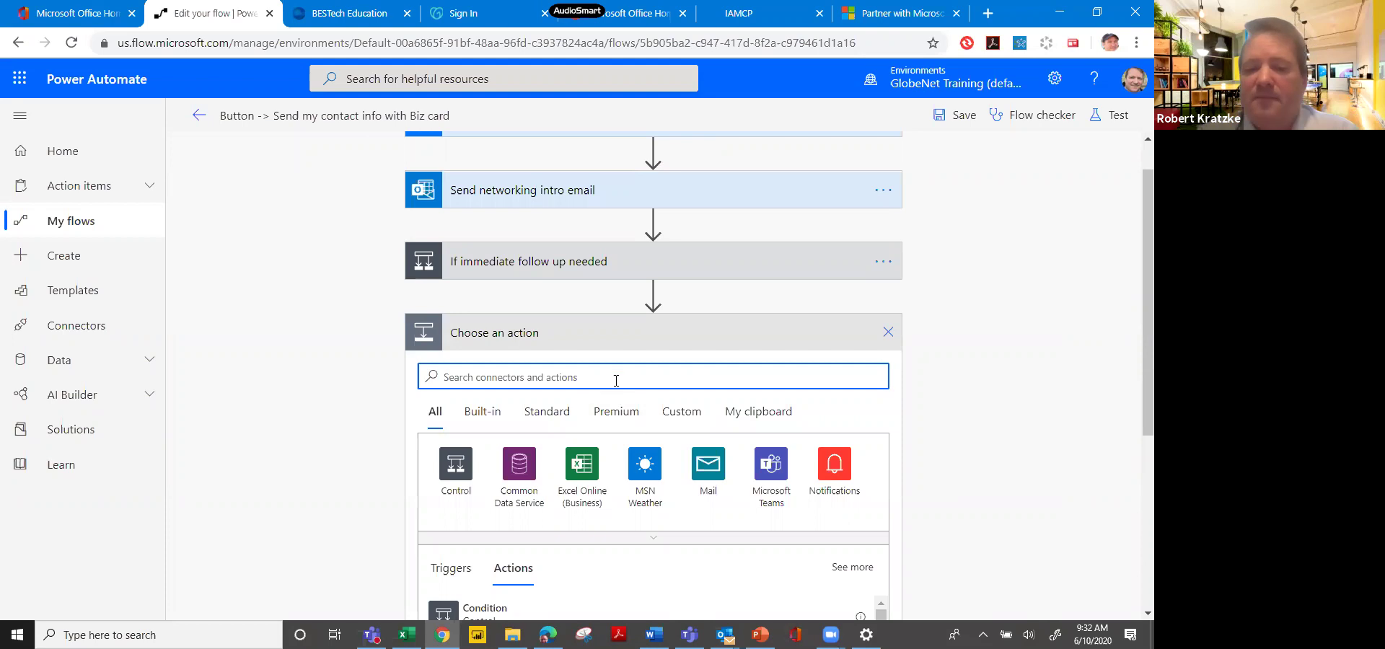
text(mail)
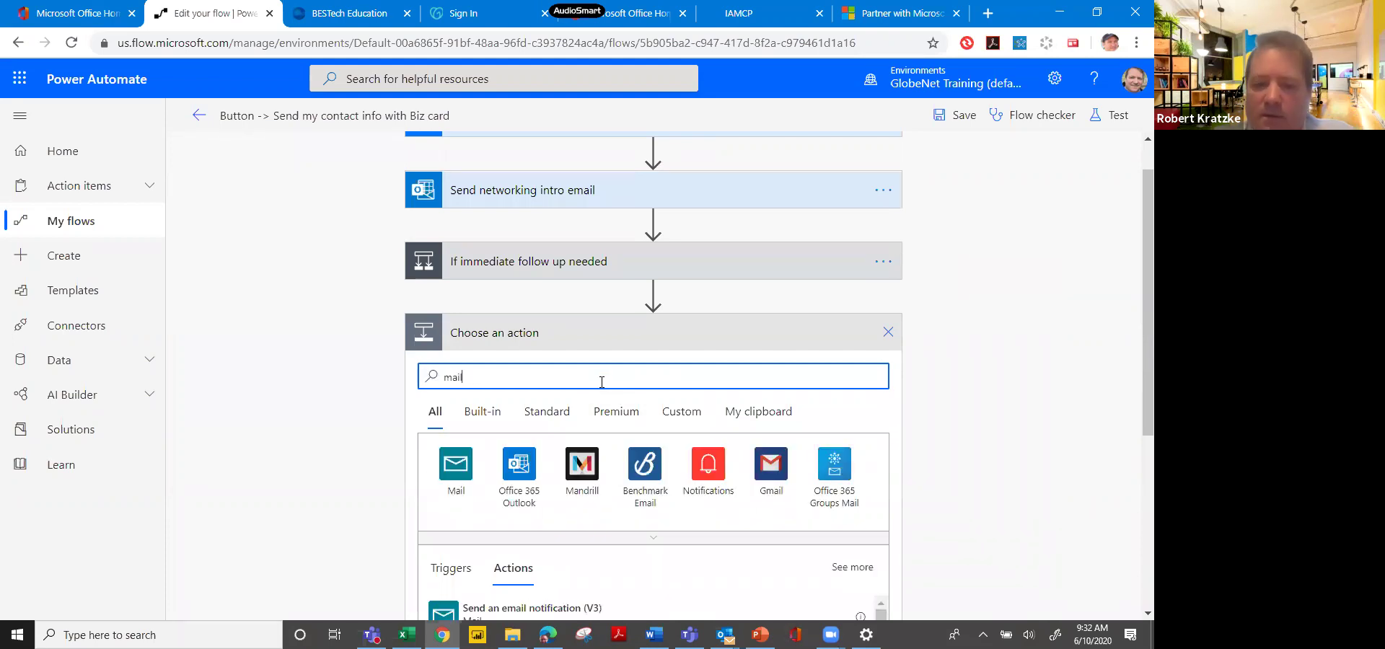
text(c)
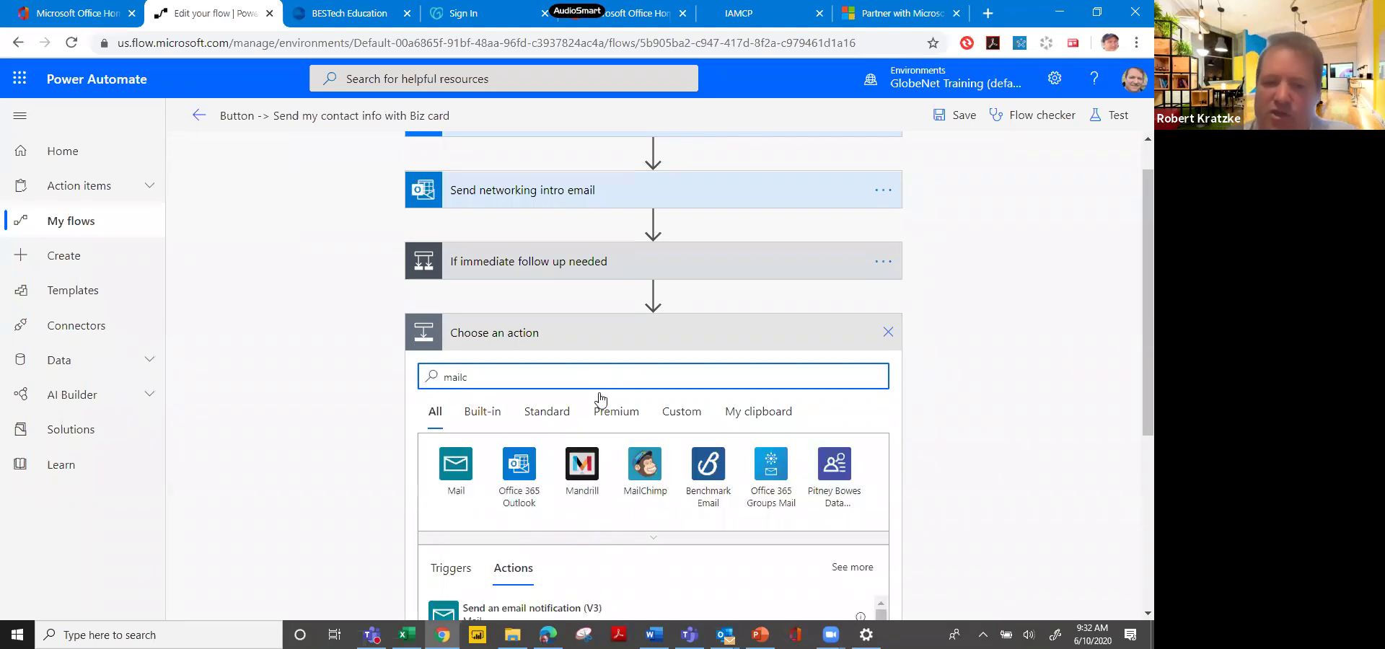
click(645, 464)
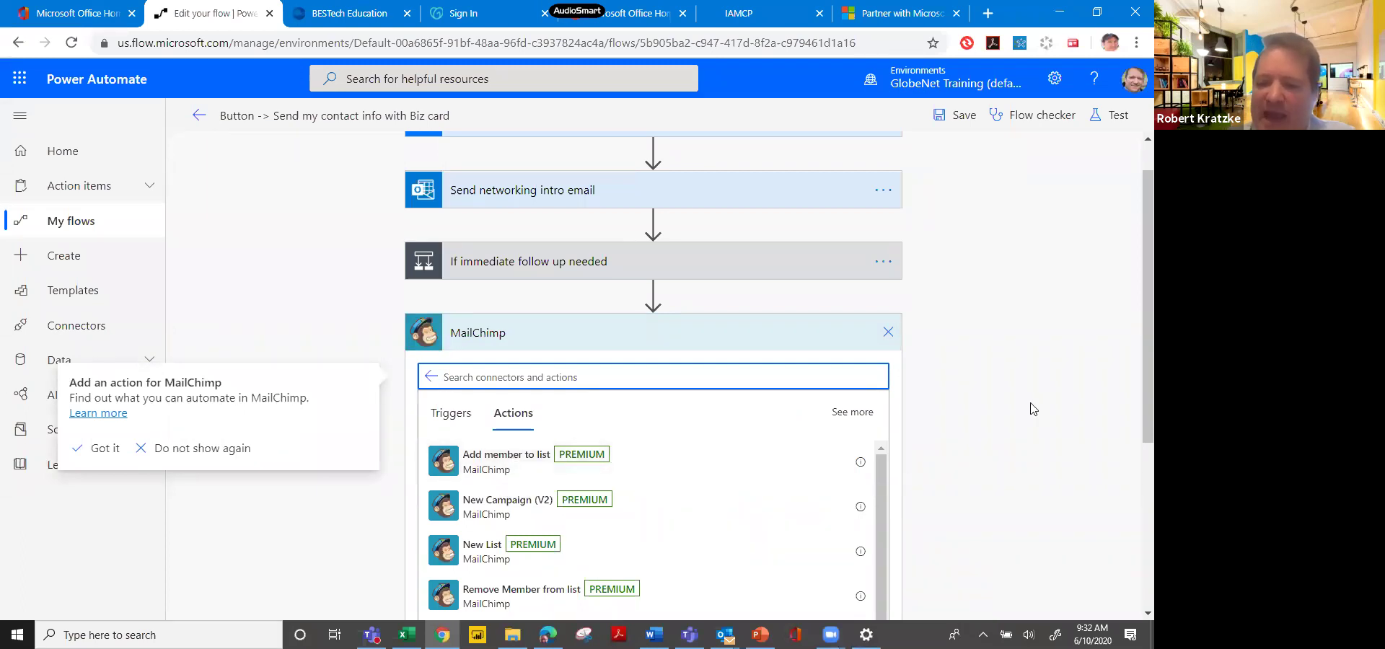
scroll(1135, 496, down, 3)
scroll(1135, 496, up, 3)
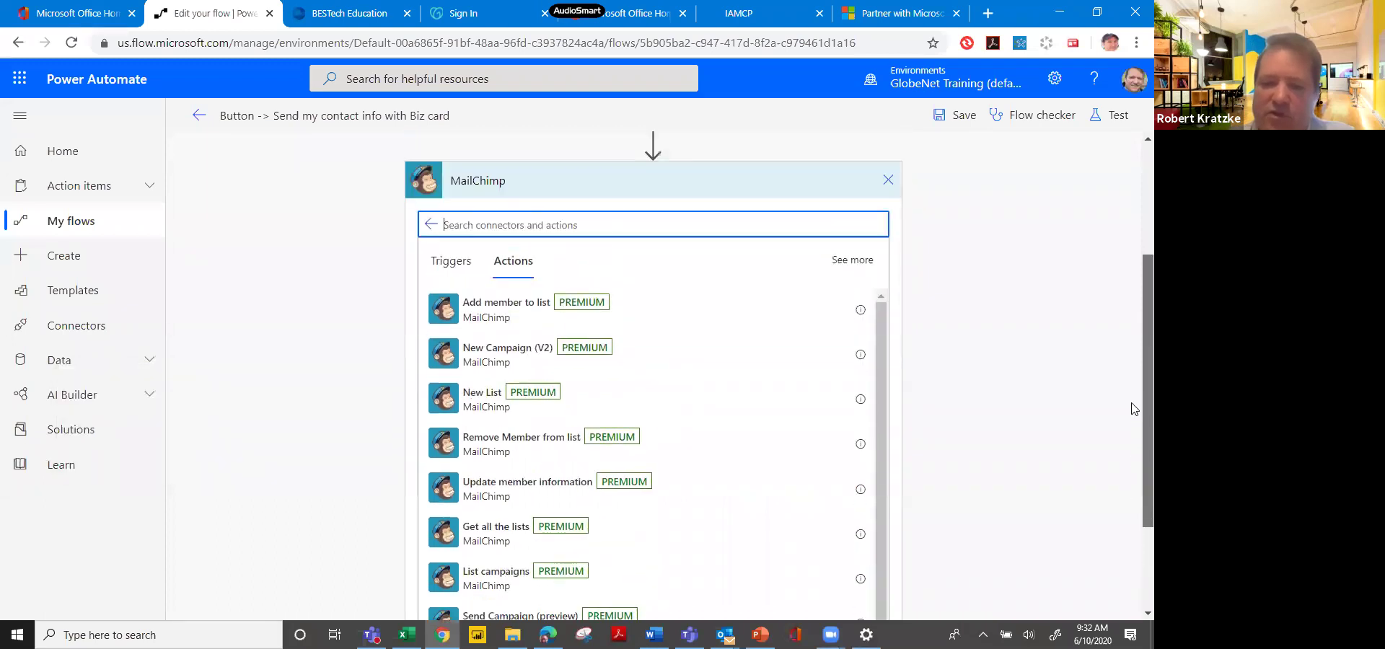
click(626, 514)
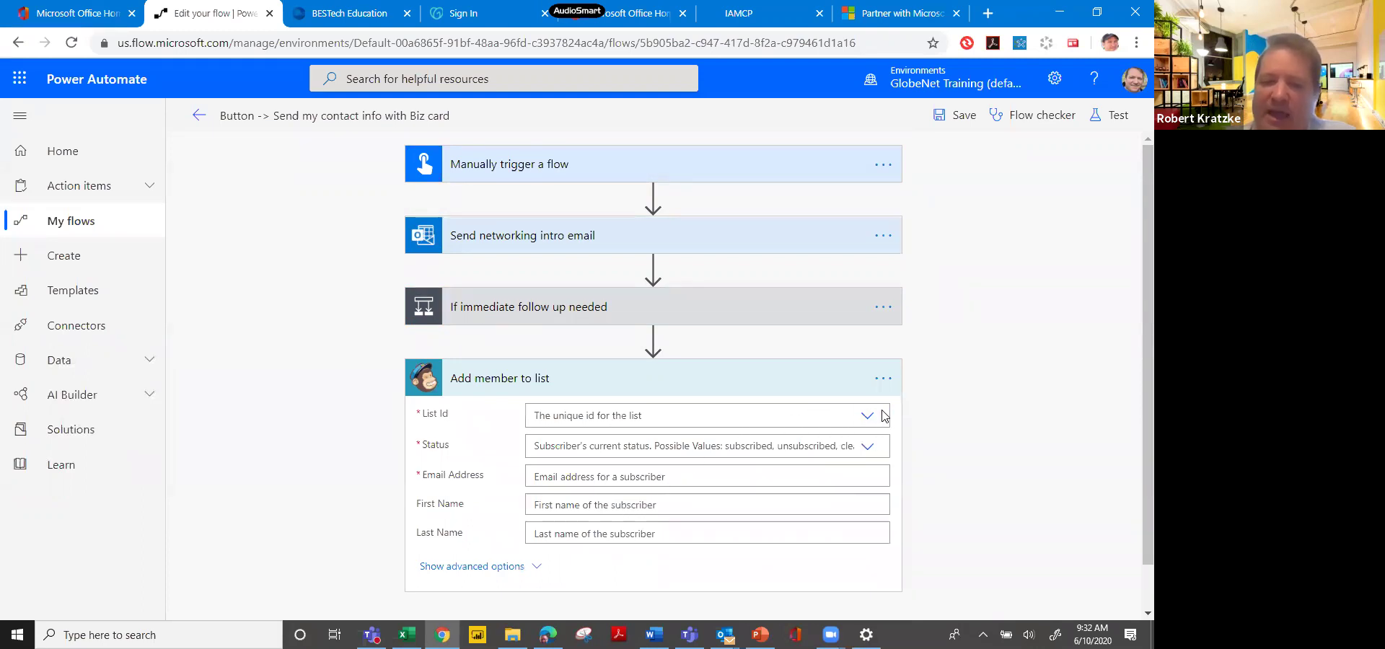
Set the list to BESTech Education and the subscriber status to subscribed.
click(877, 418)
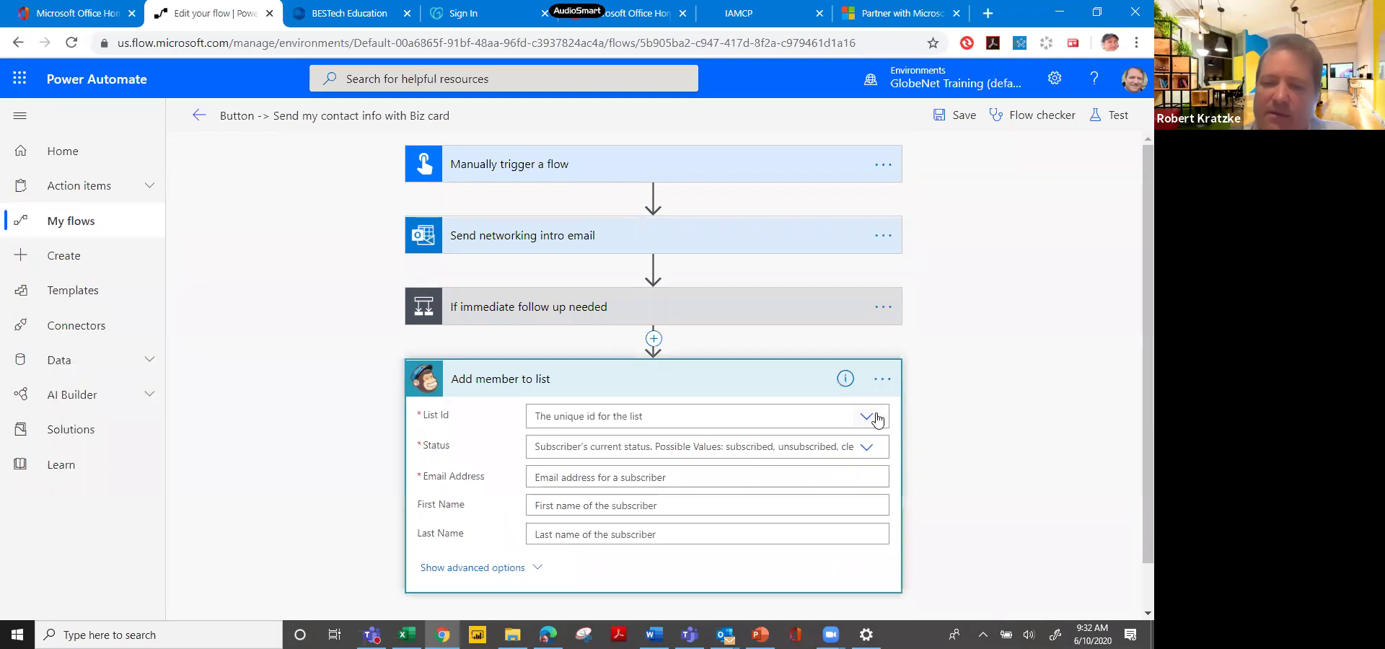
click(878, 418)
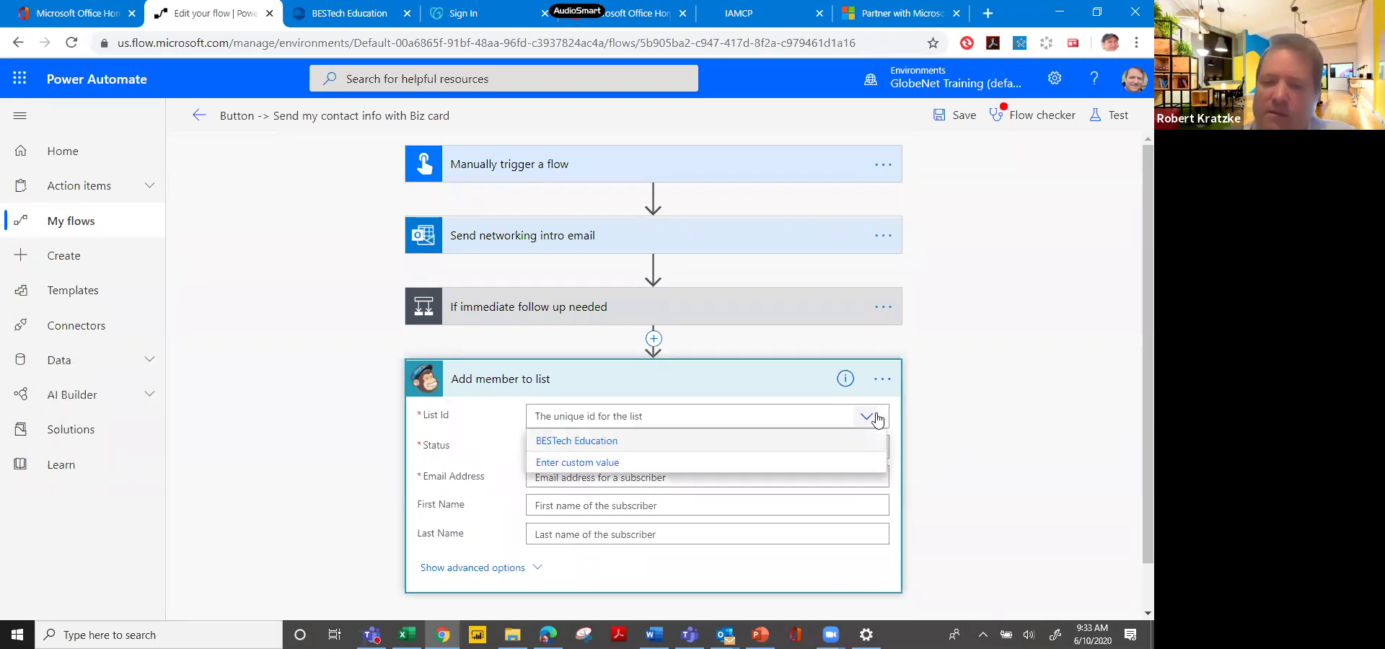
click(841, 443)
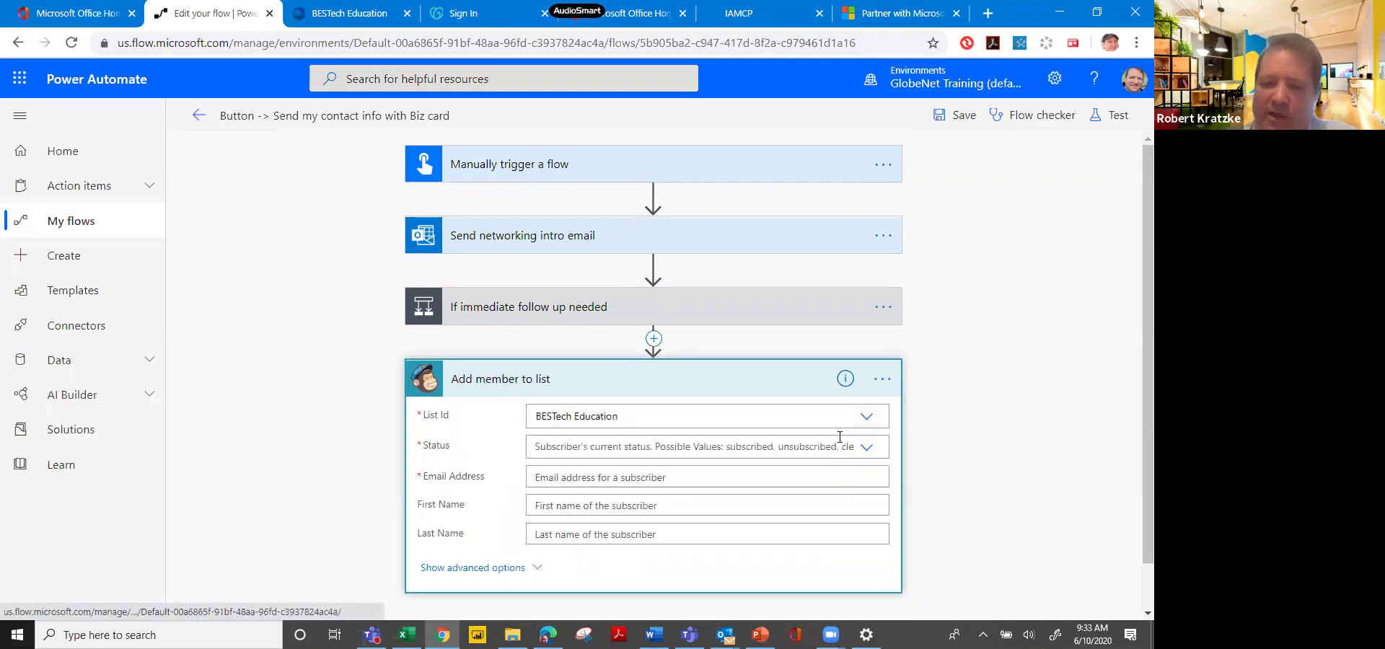
click(864, 449)
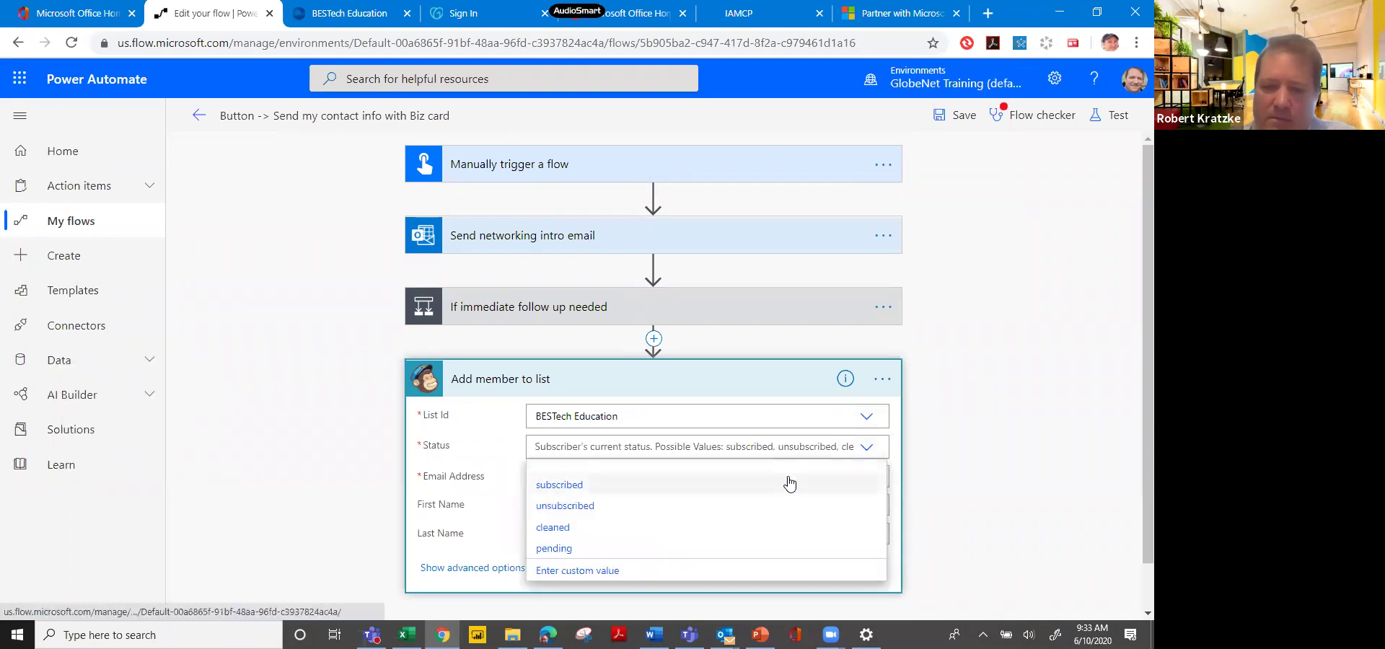
click(790, 484)
Use the Excel row's Email as the subscriber address and save the flow.
click(751, 476)
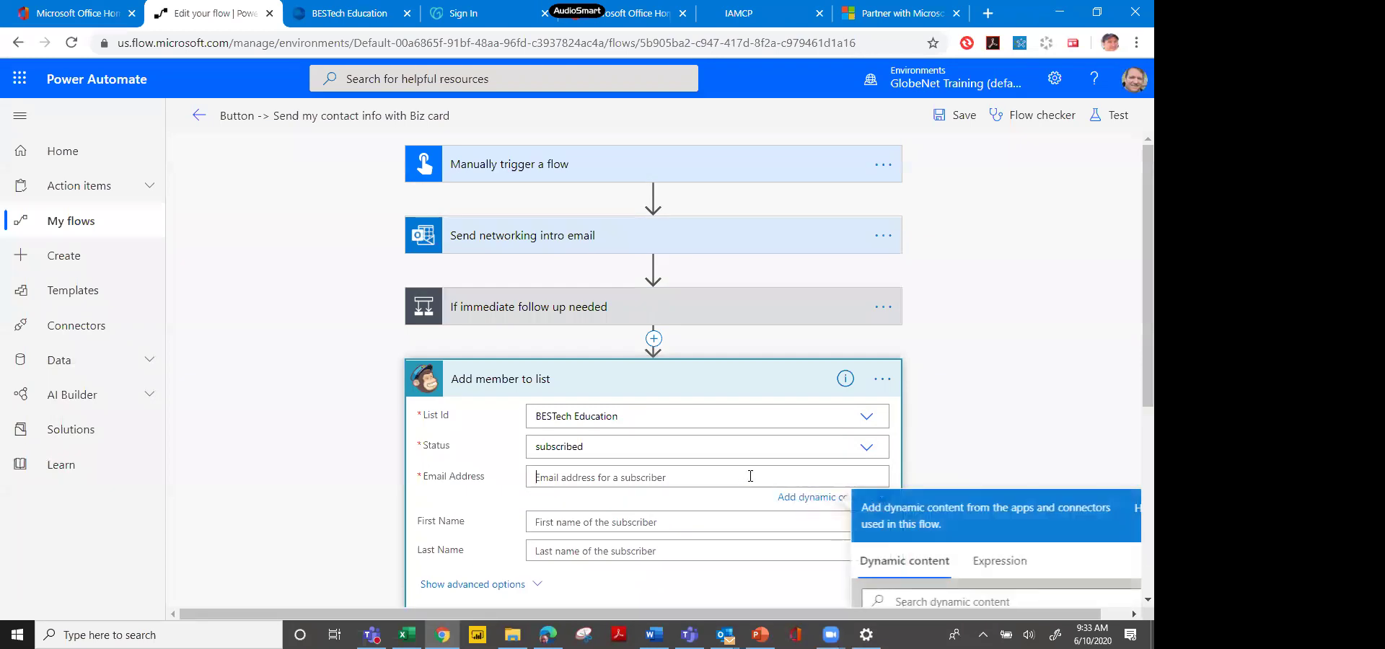
scroll(1134, 408, down, 3)
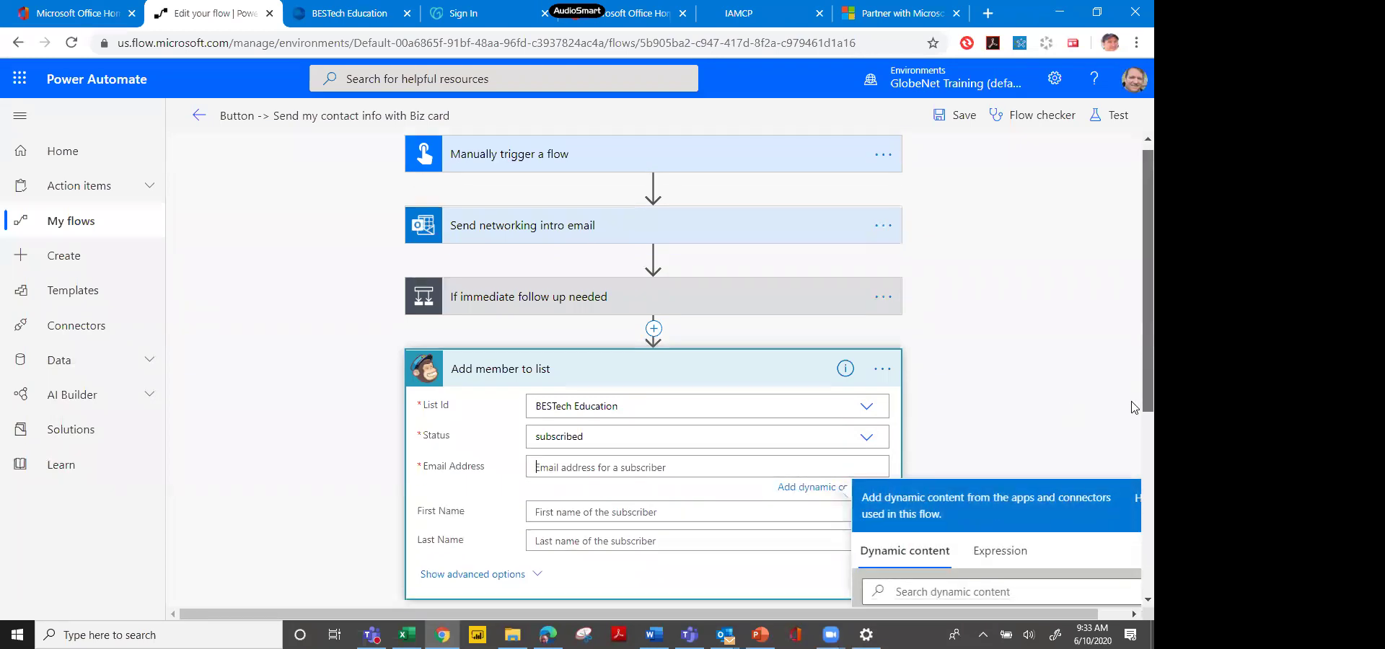
scroll(1132, 407, down, 5)
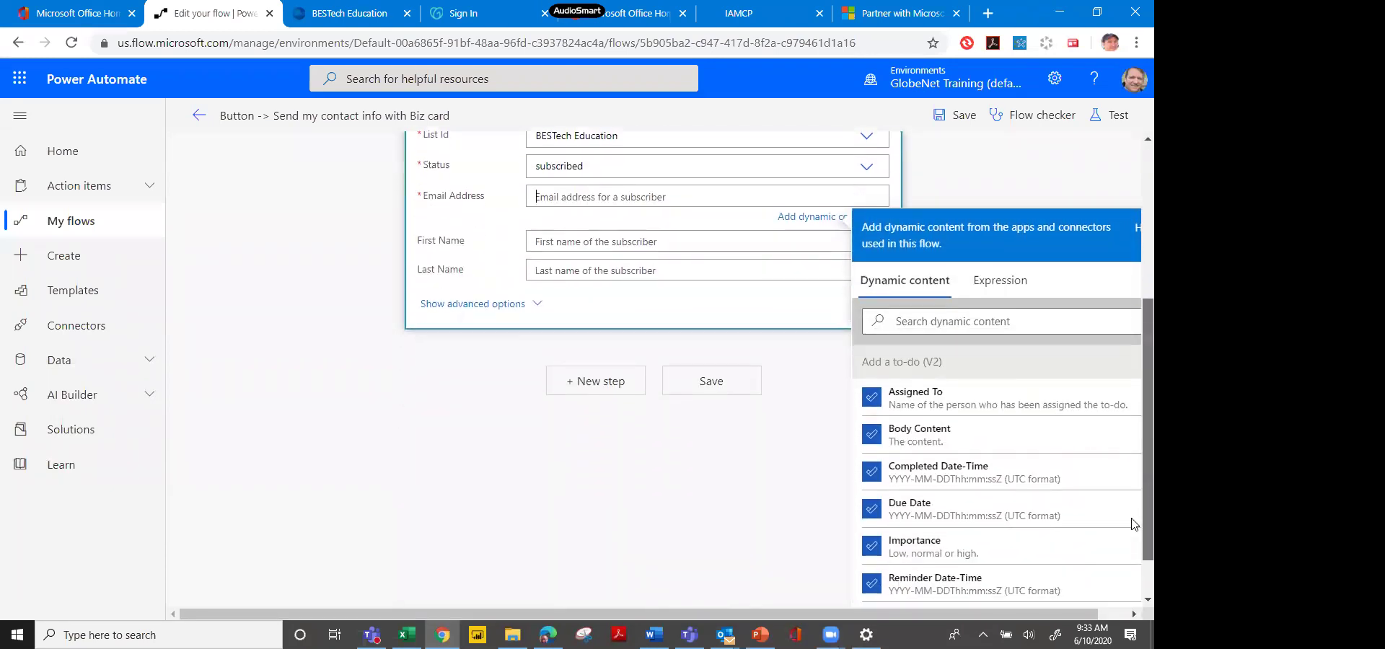
scroll(1134, 530, down, 1)
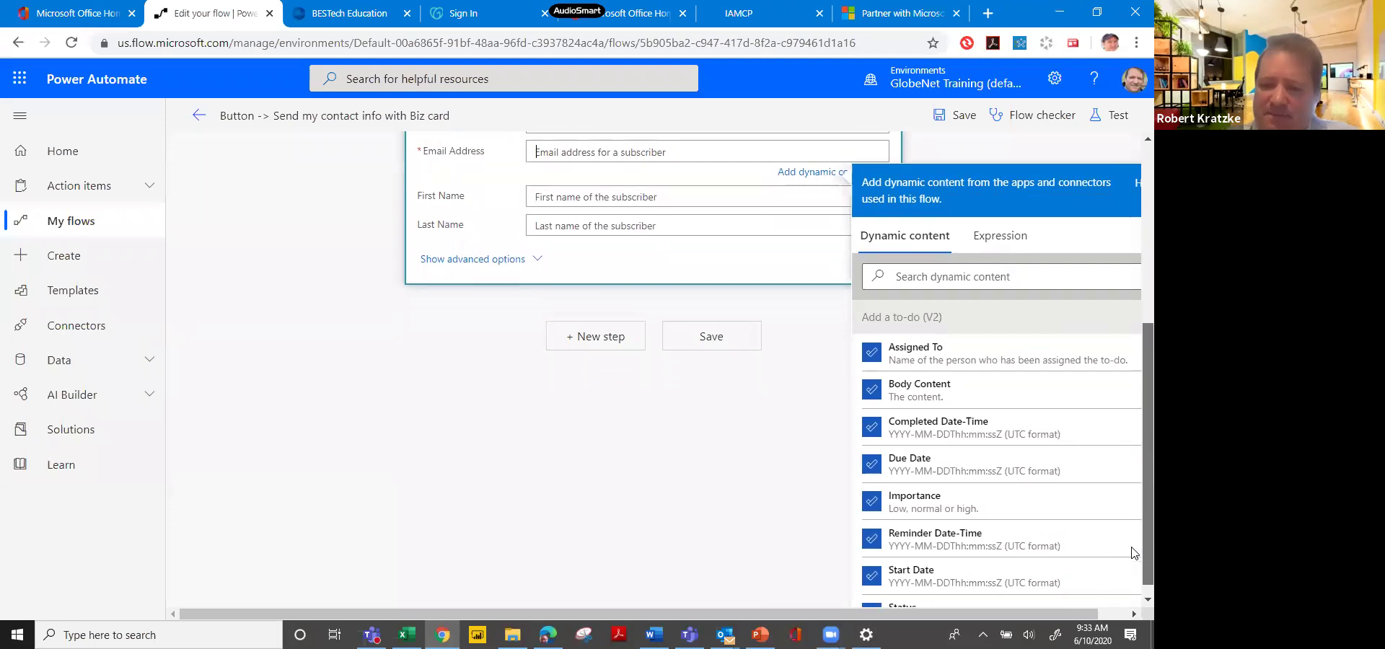
scroll(1133, 563, down, 1)
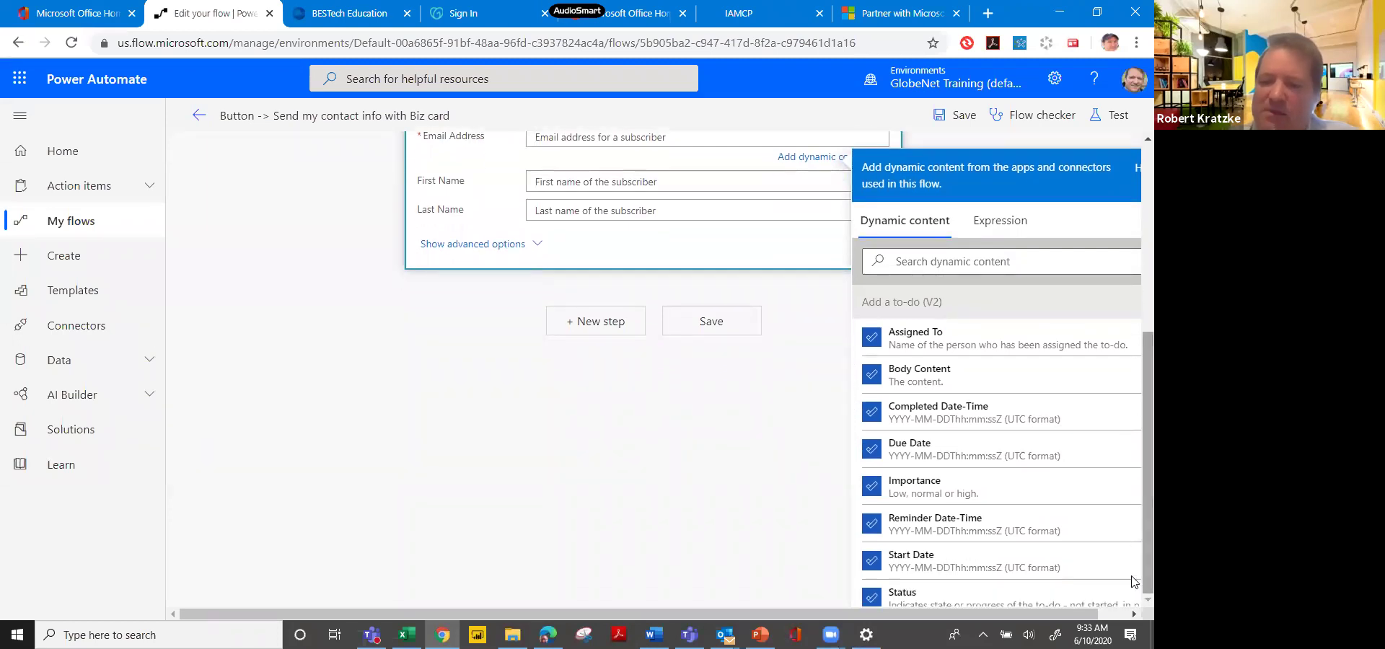
scroll(1134, 533, down, 8)
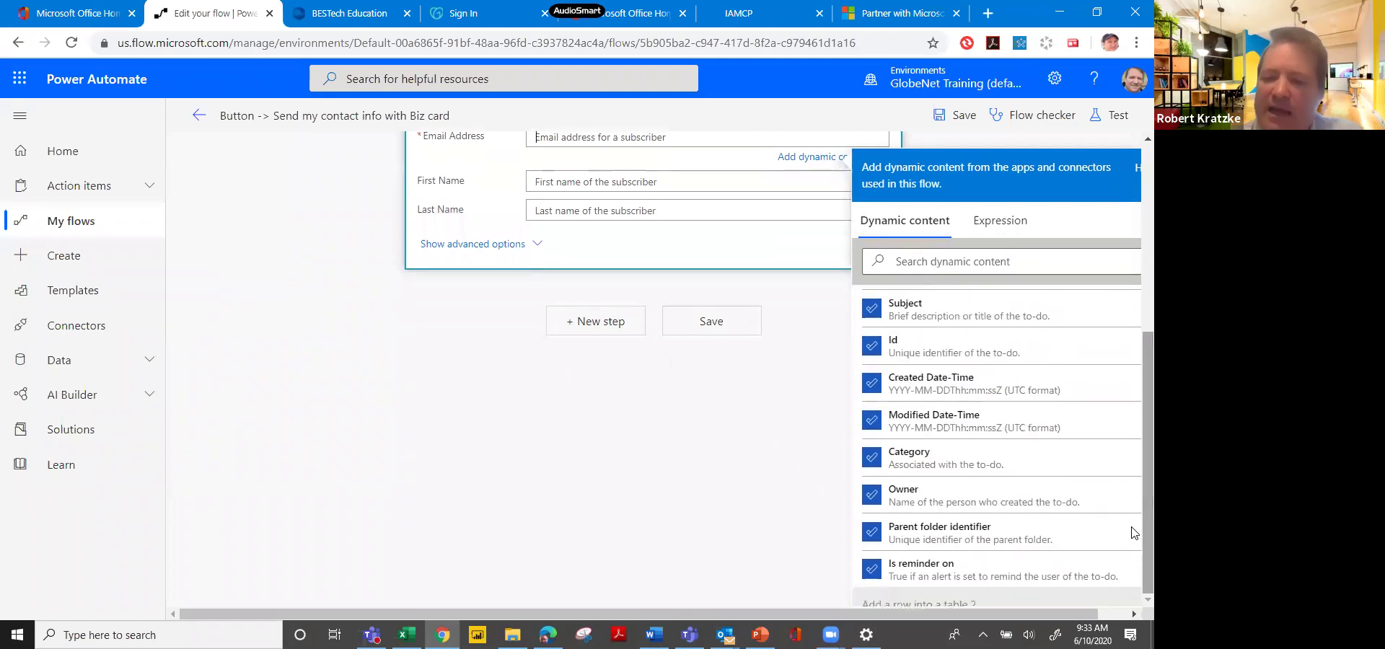
scroll(1132, 533, up, 2)
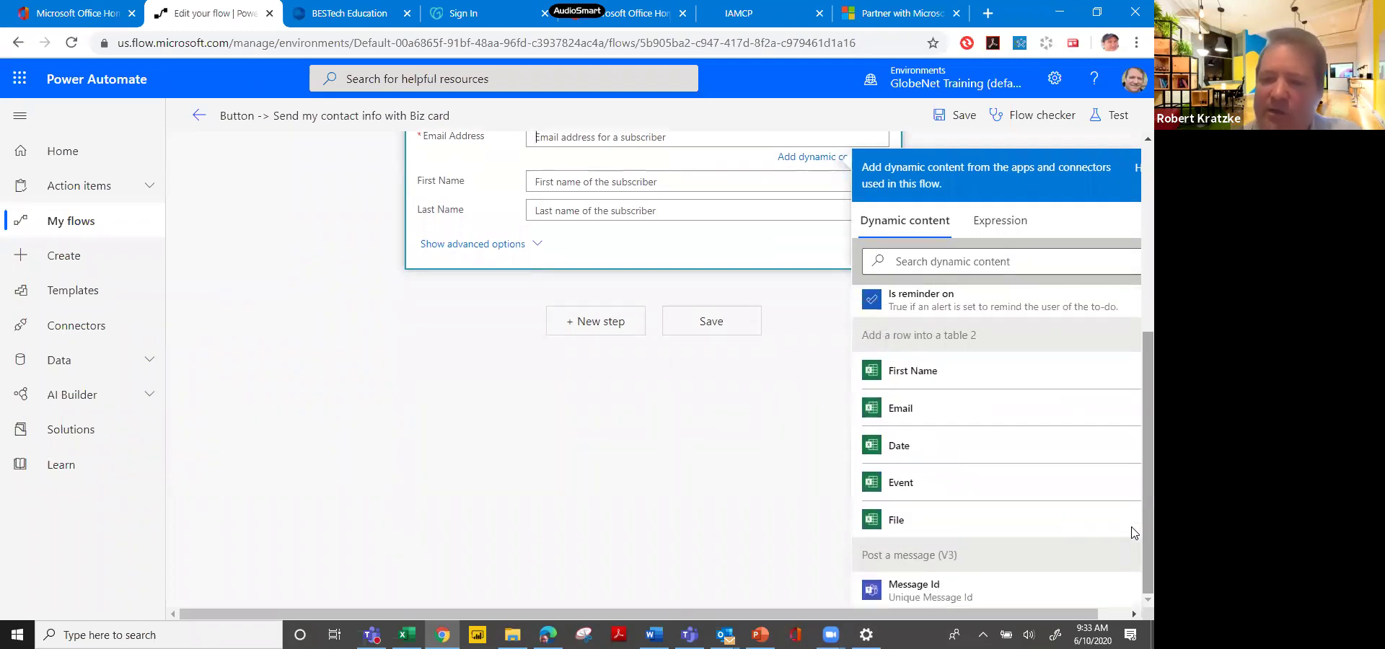
click(1046, 410)
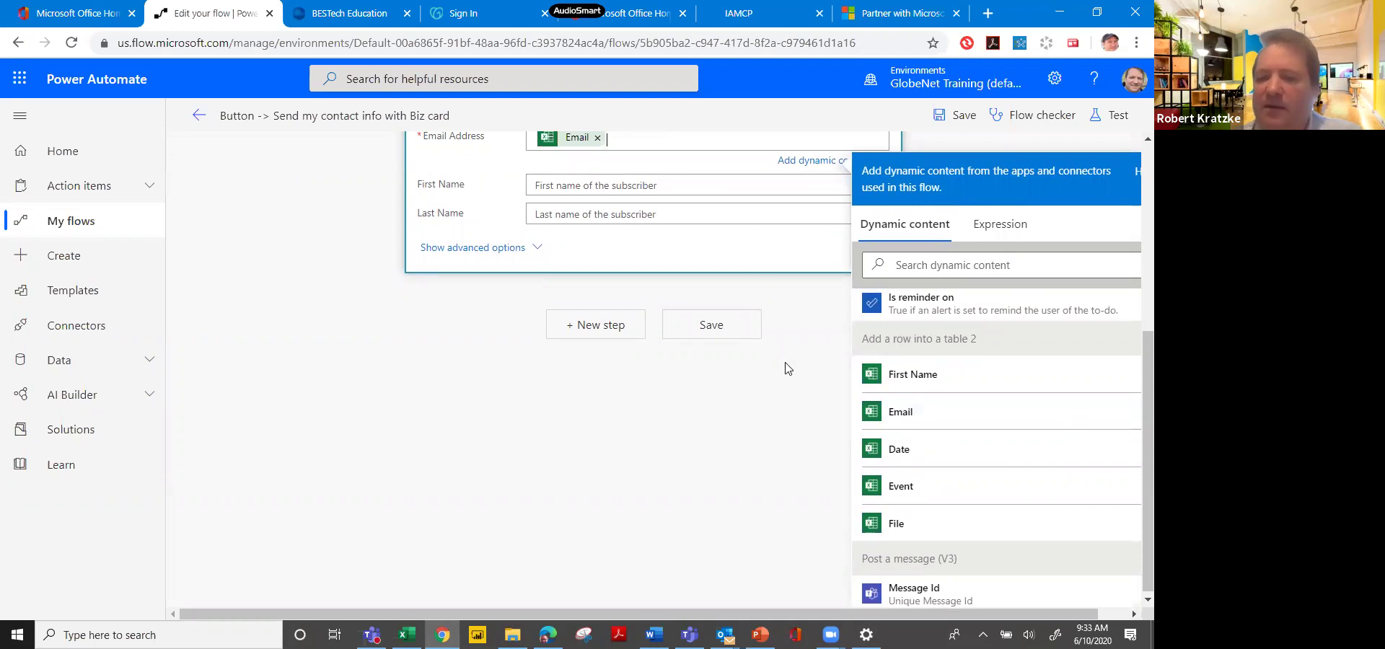
click(710, 326)
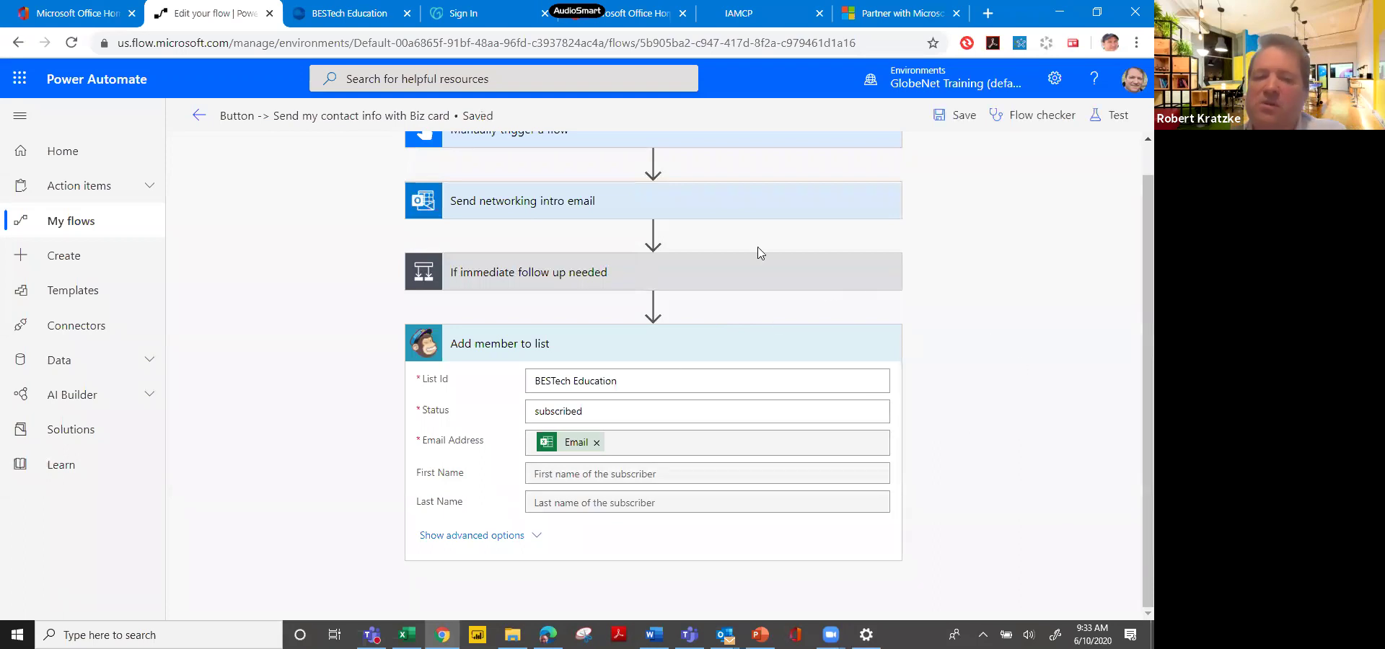
Expand the Send networking intro email step to review its To, Subject and Body fields.
scroll(1136, 179, up, 2)
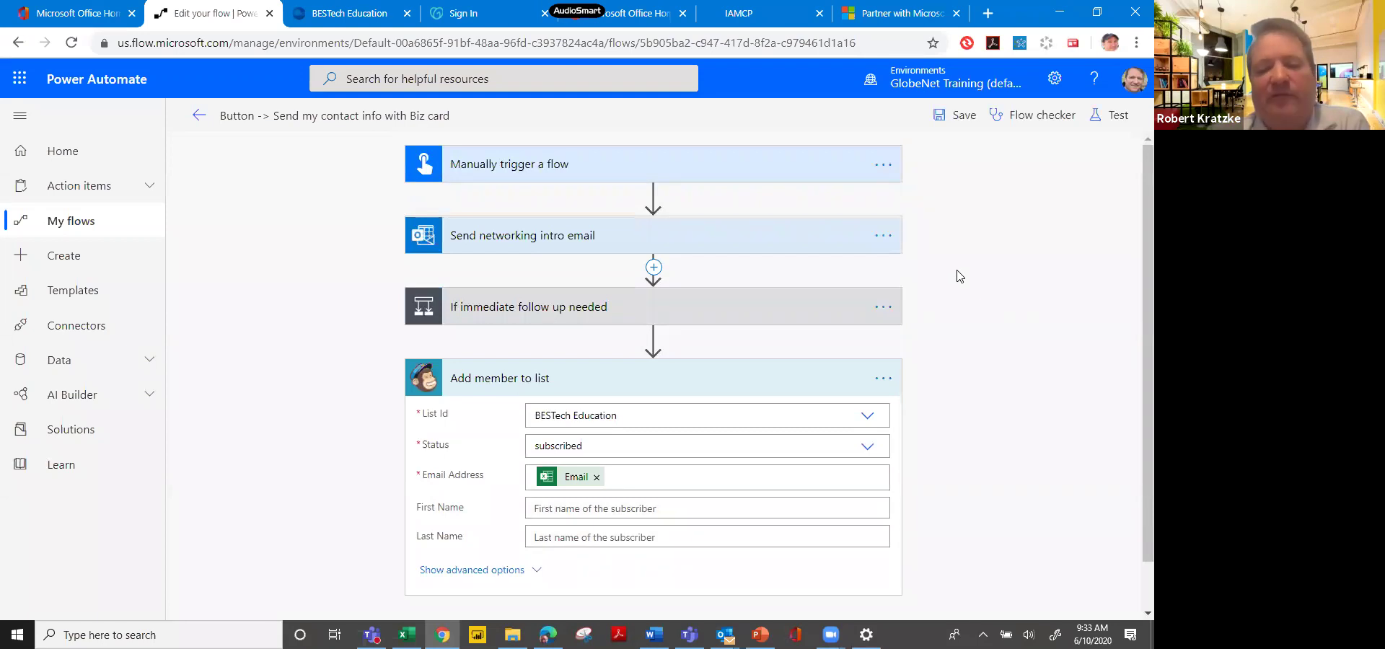
scroll(1129, 339, down, 2)
scroll(1135, 332, up, 2)
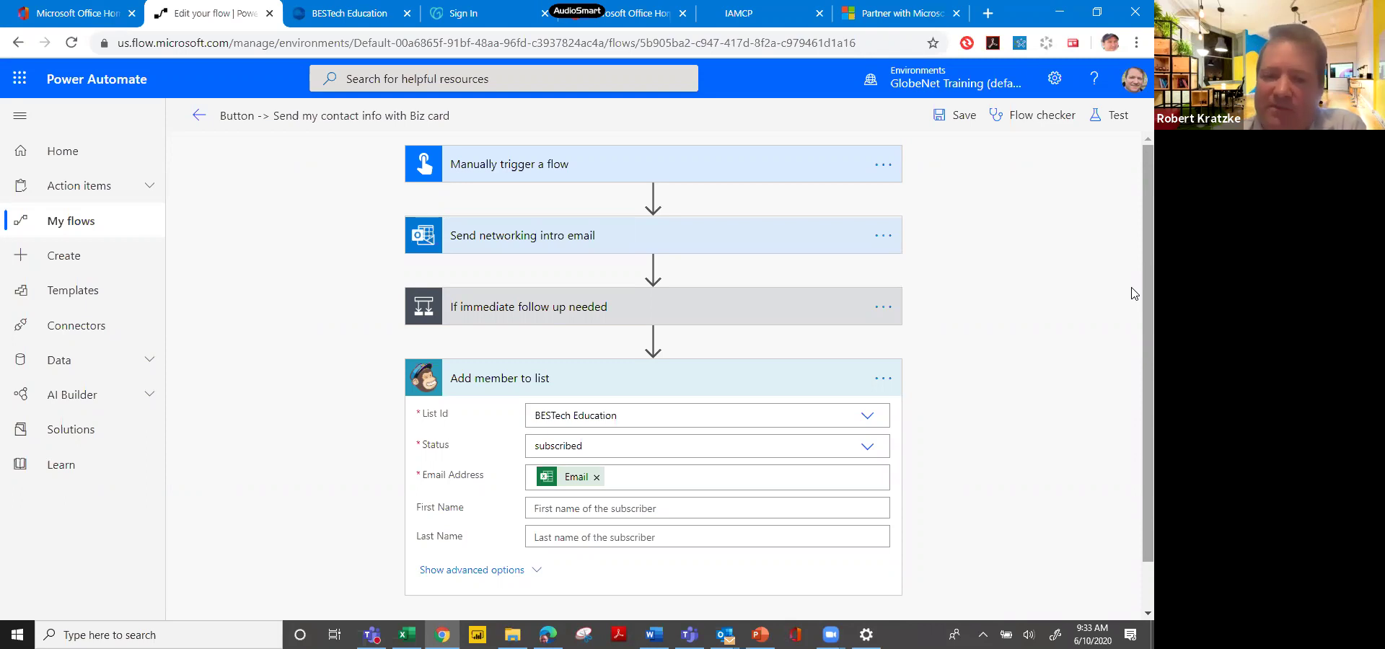
click(735, 240)
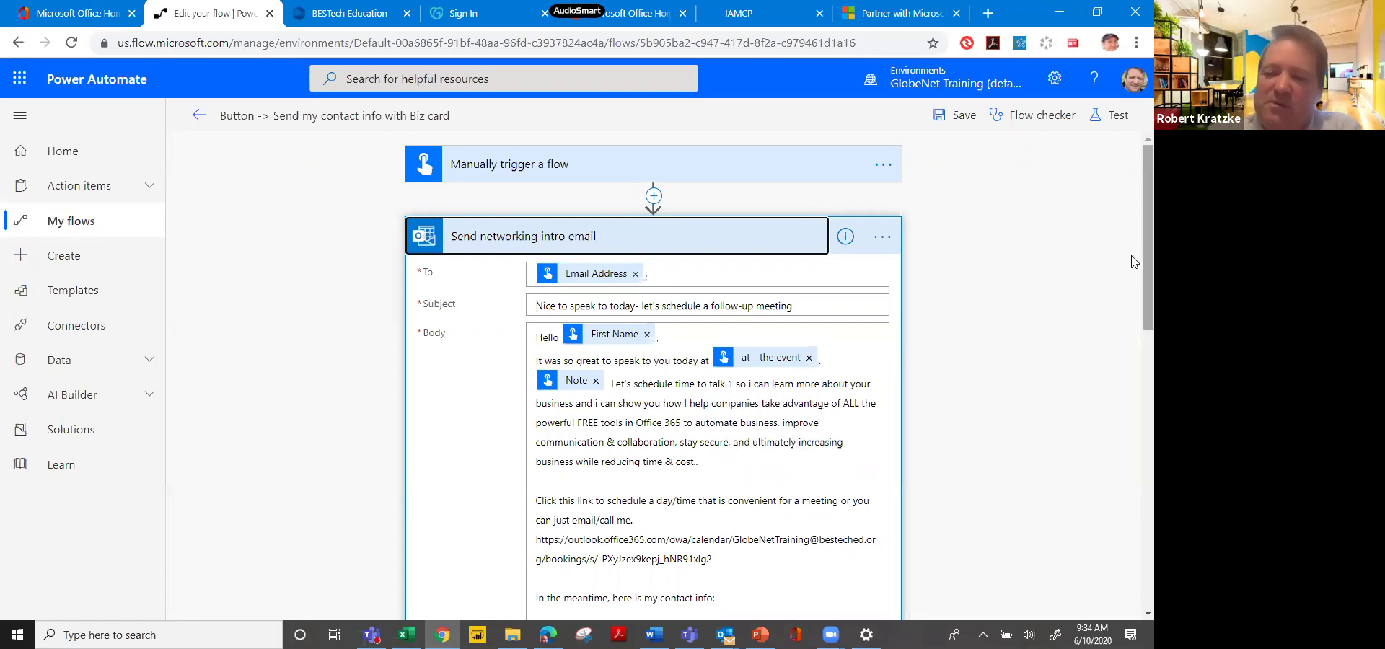
scroll(1135, 332, down, 2)
scroll(1112, 285, up, 3)
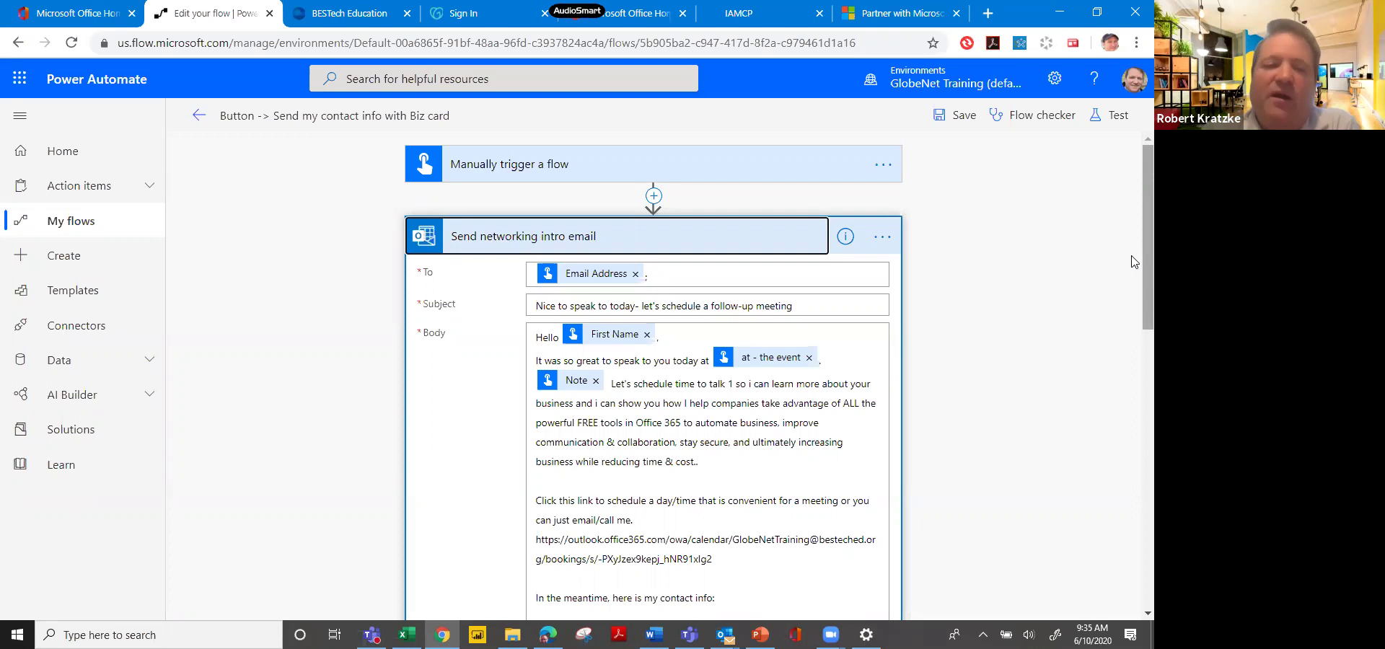
scroll(1134, 285, down, 2)
scroll(1134, 285, up, 2)
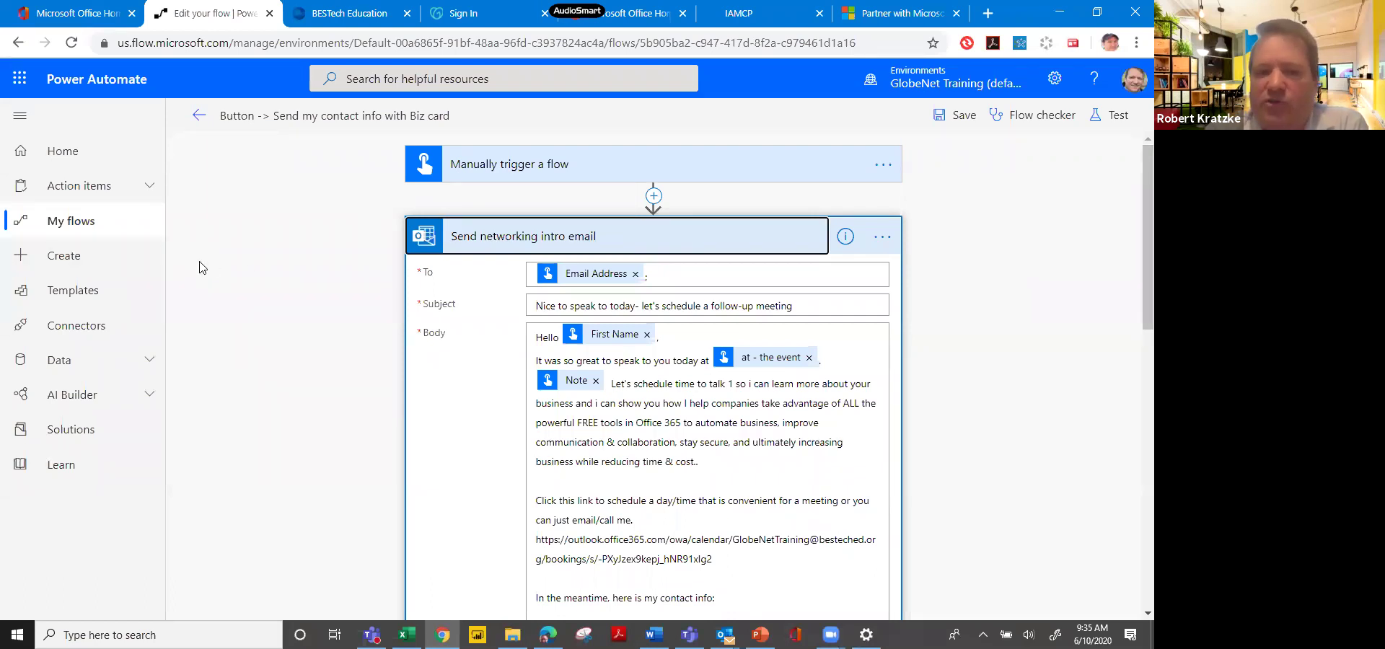
Leave the flow editor and switch to Microsoft Forms through the Microsoft 365 app launcher.
click(199, 118)
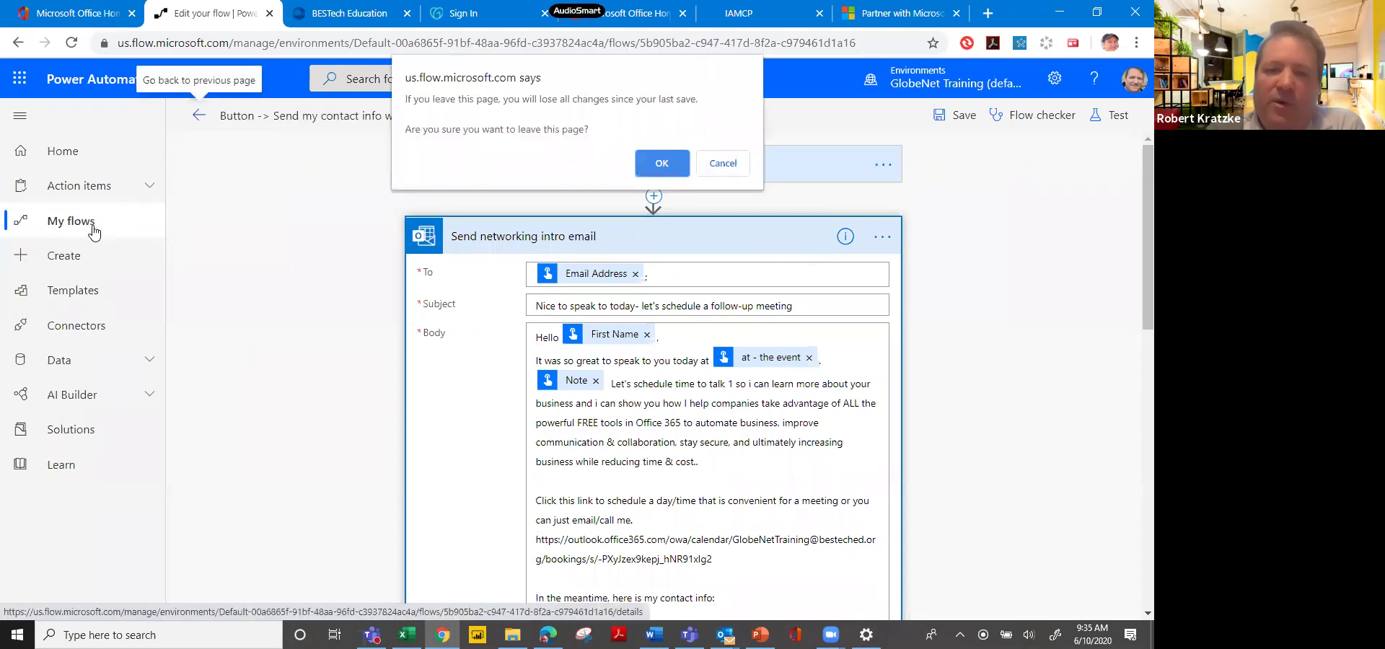
click(723, 163)
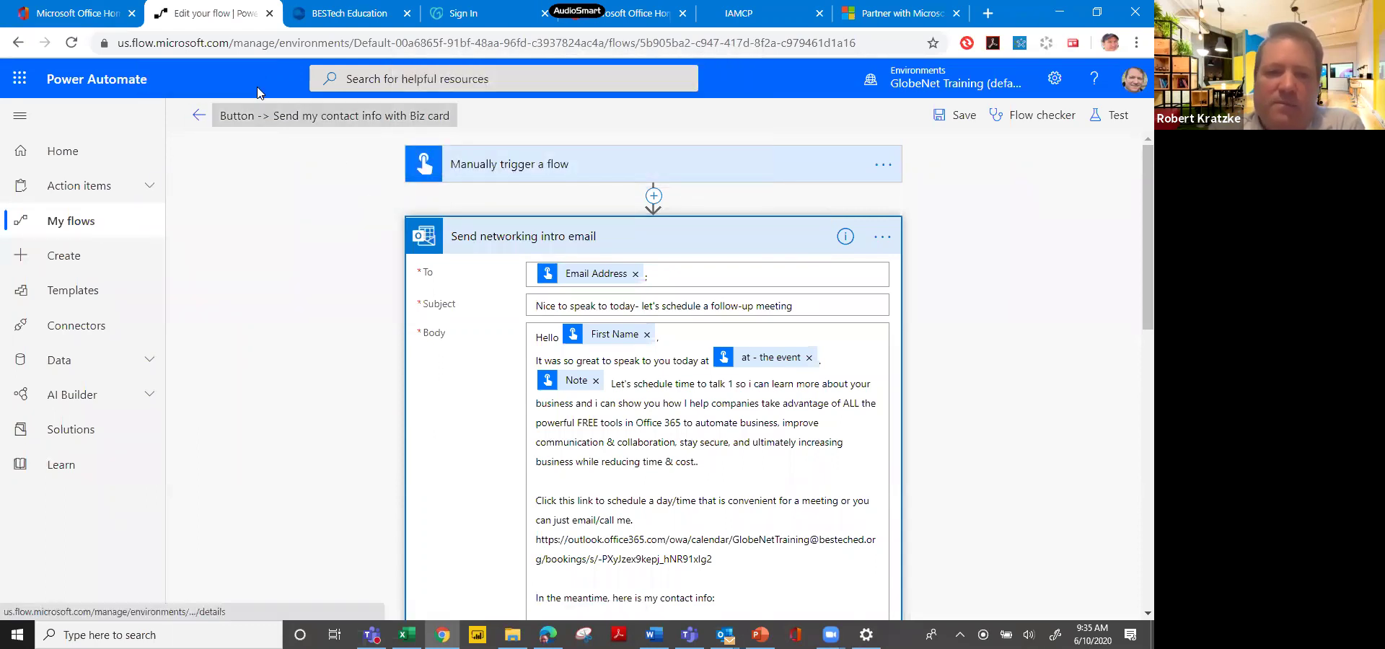
click(20, 77)
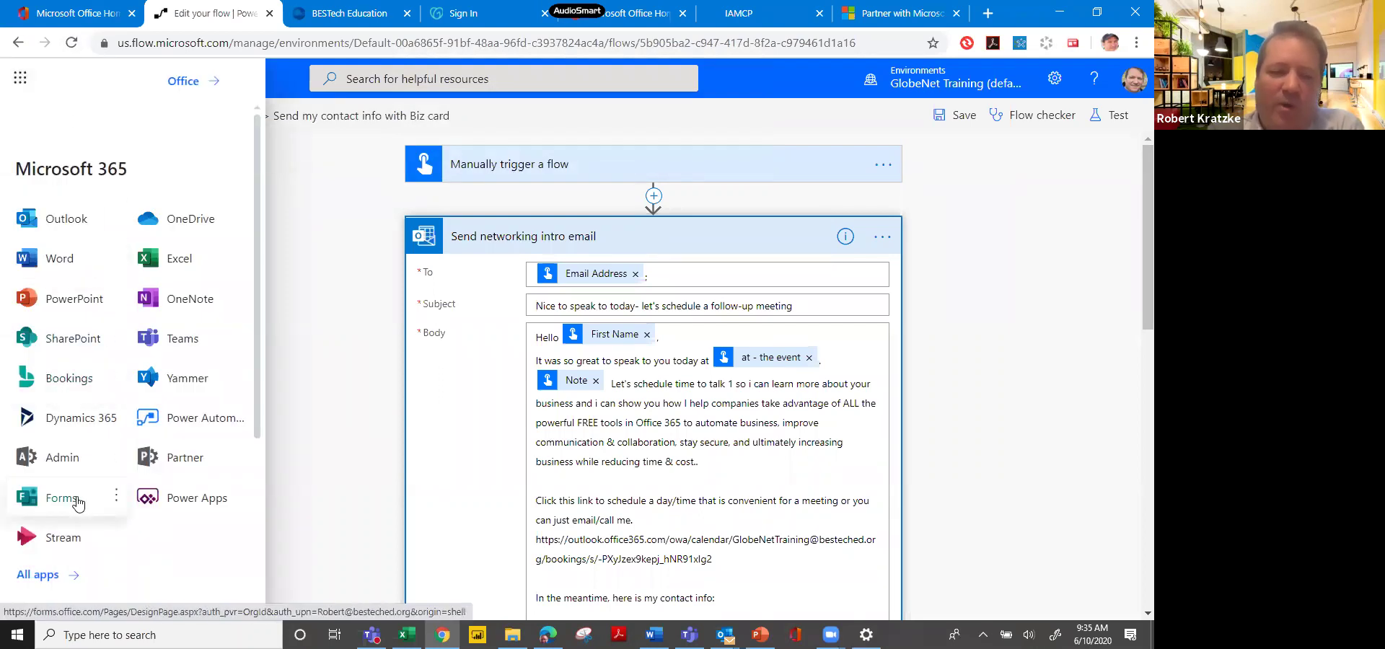
click(61, 498)
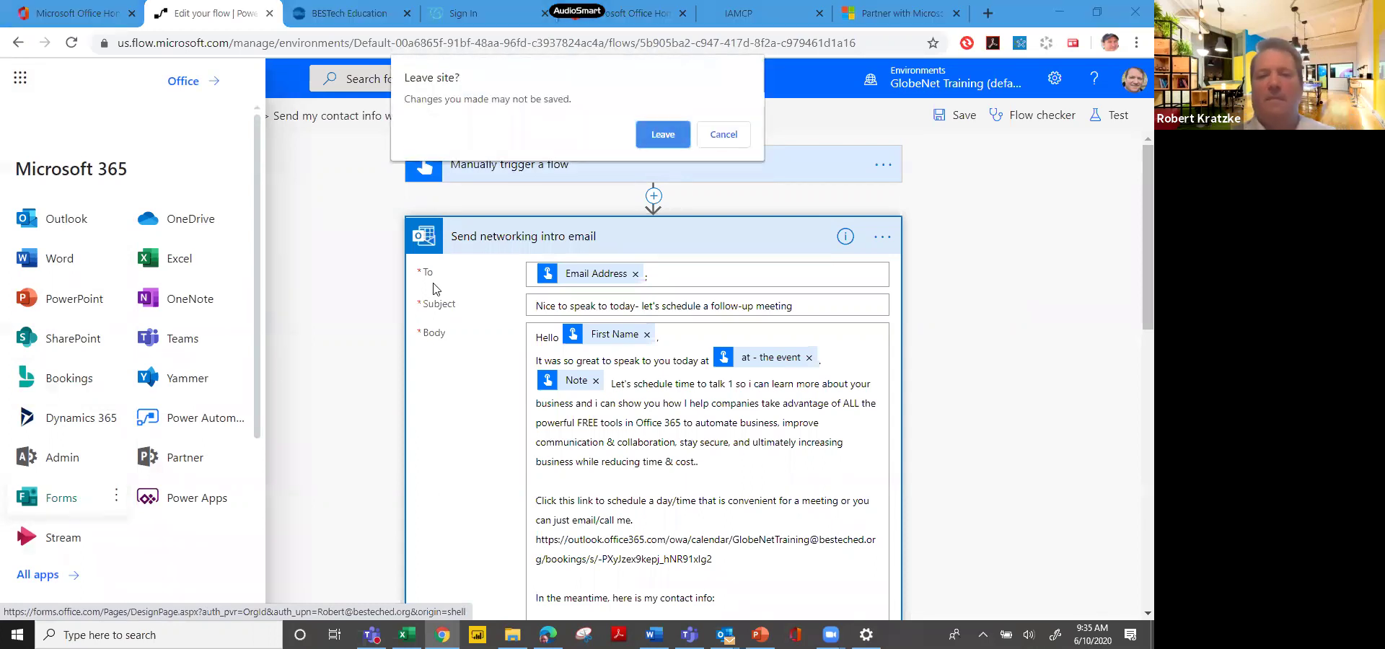
click(655, 143)
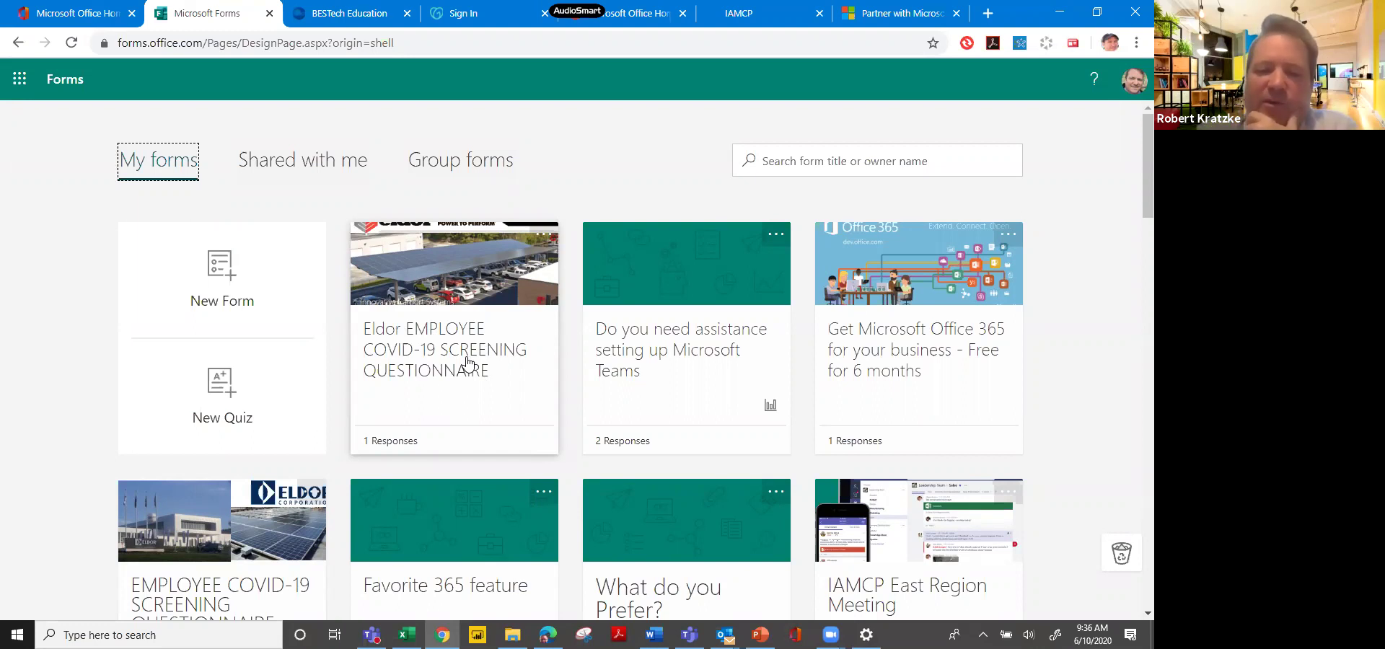
Open the Eldor EMPLOYEE COVID-19 SCREENING QUESTIONNAIRE and scroll through its name, symptom and test questions.
click(468, 363)
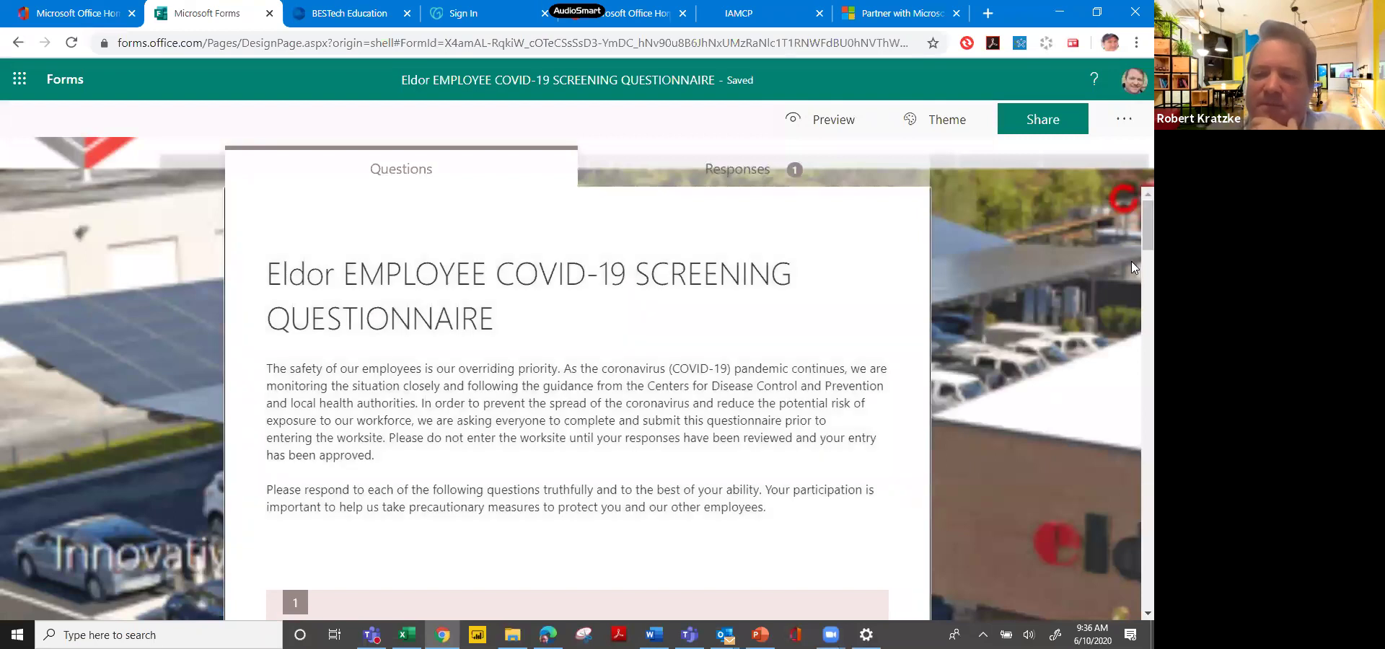
scroll(1131, 244, down, 5)
scroll(1132, 289, down, 2)
scroll(1131, 293, up, 1)
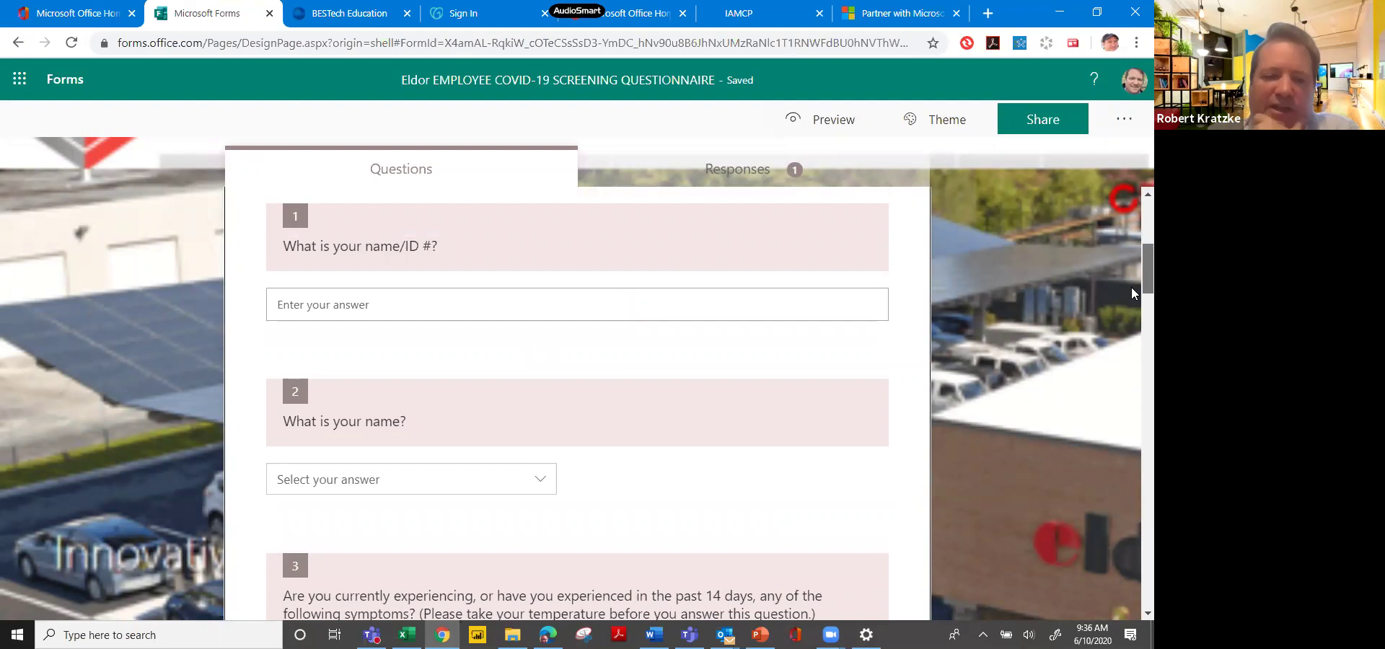
scroll(1131, 296, down, 2)
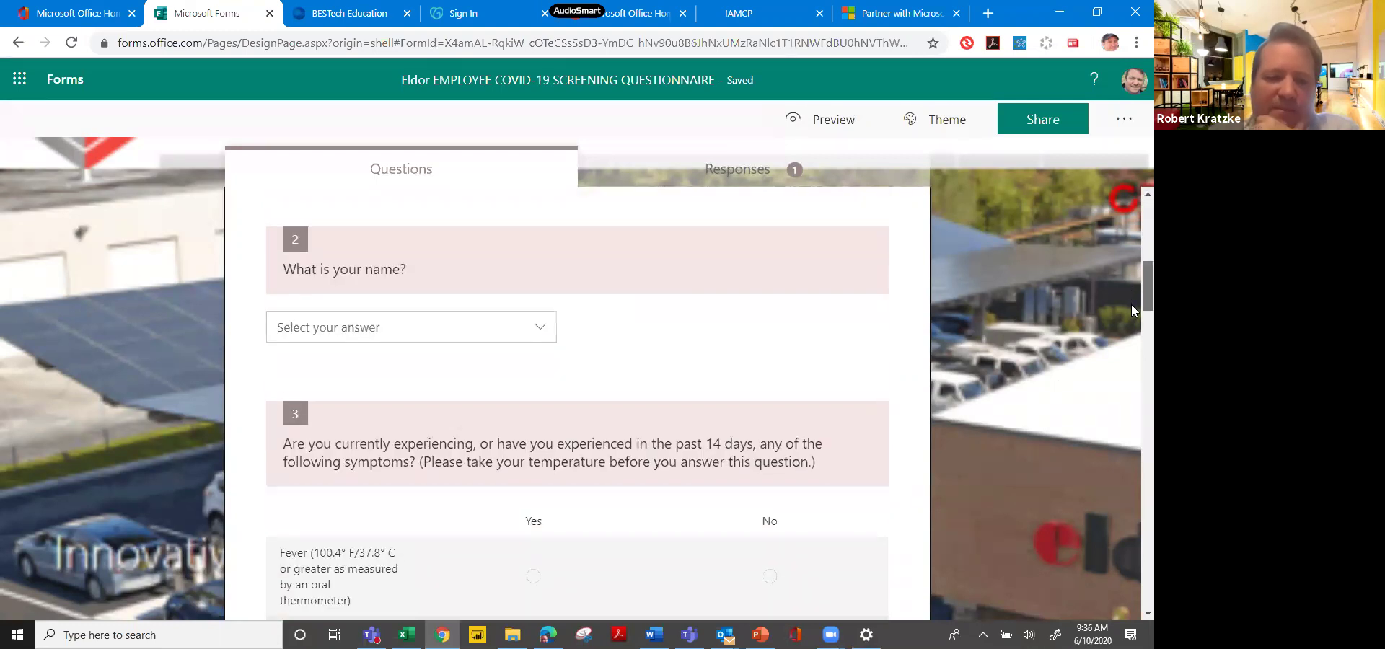
scroll(1132, 310, down, 6)
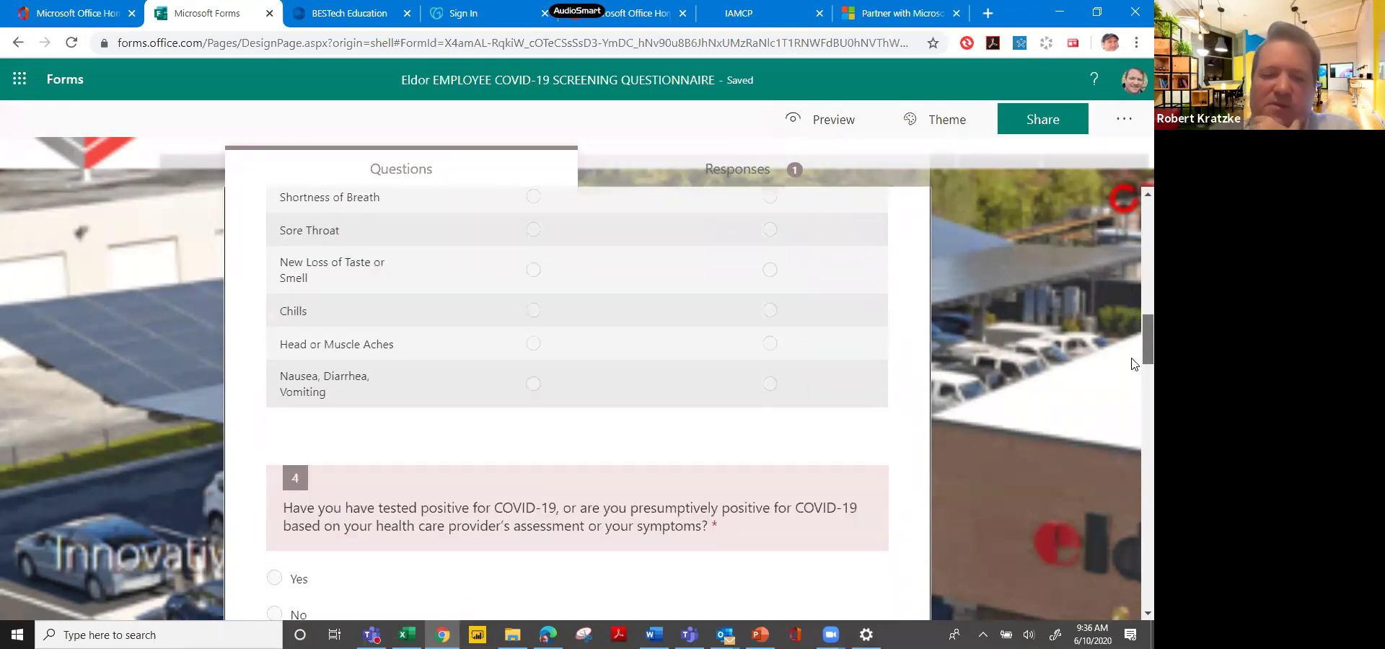
scroll(1131, 364, up, 9)
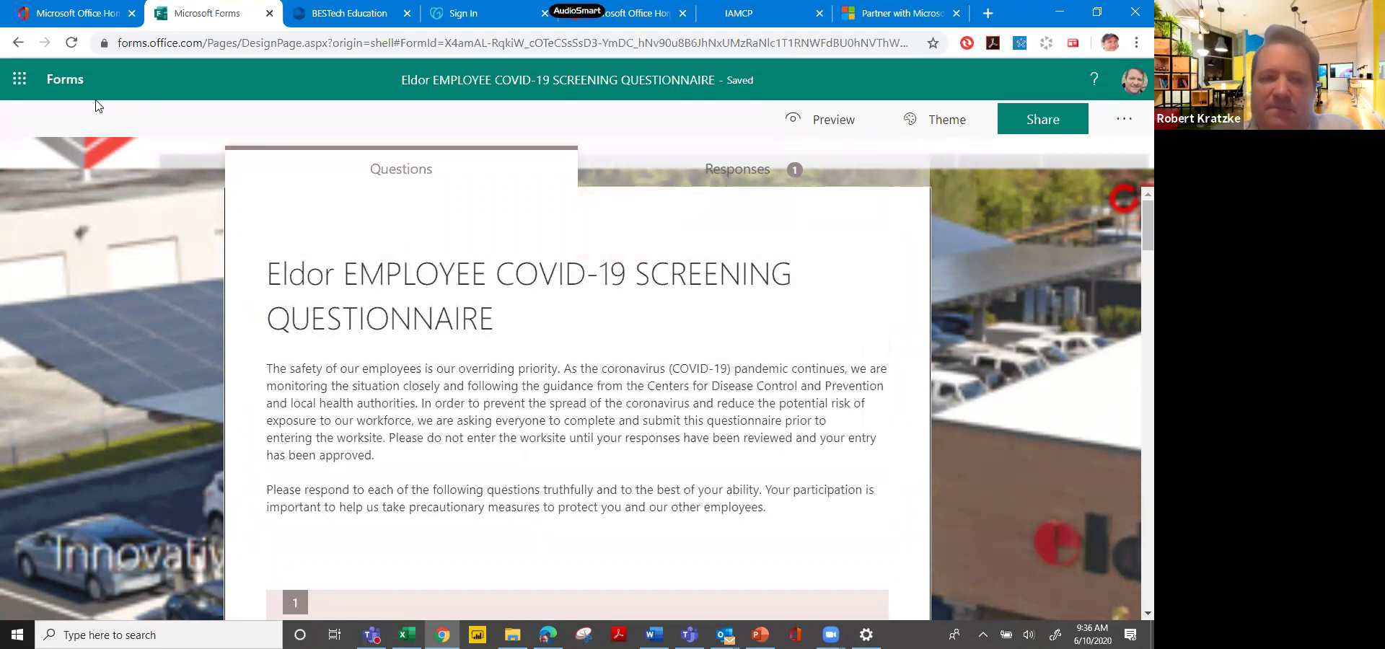
Switch to Power Automate from the app launcher and go to the Create page.
click(20, 84)
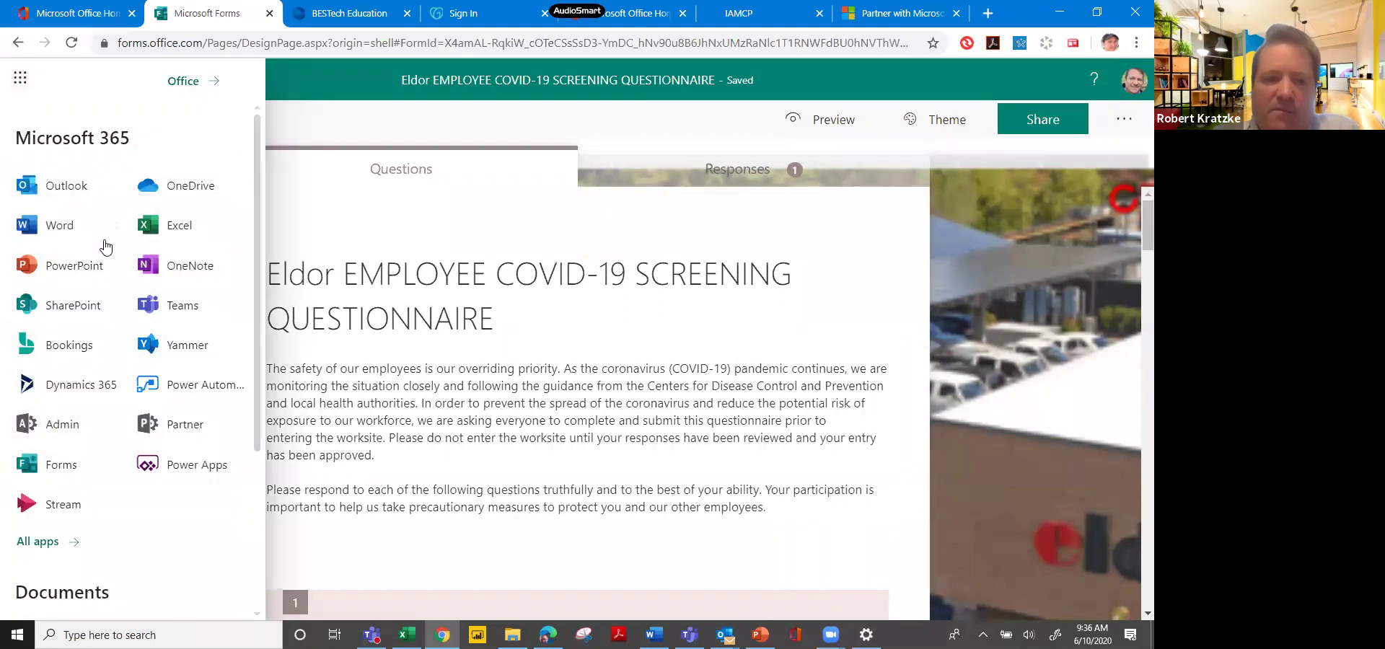
click(186, 383)
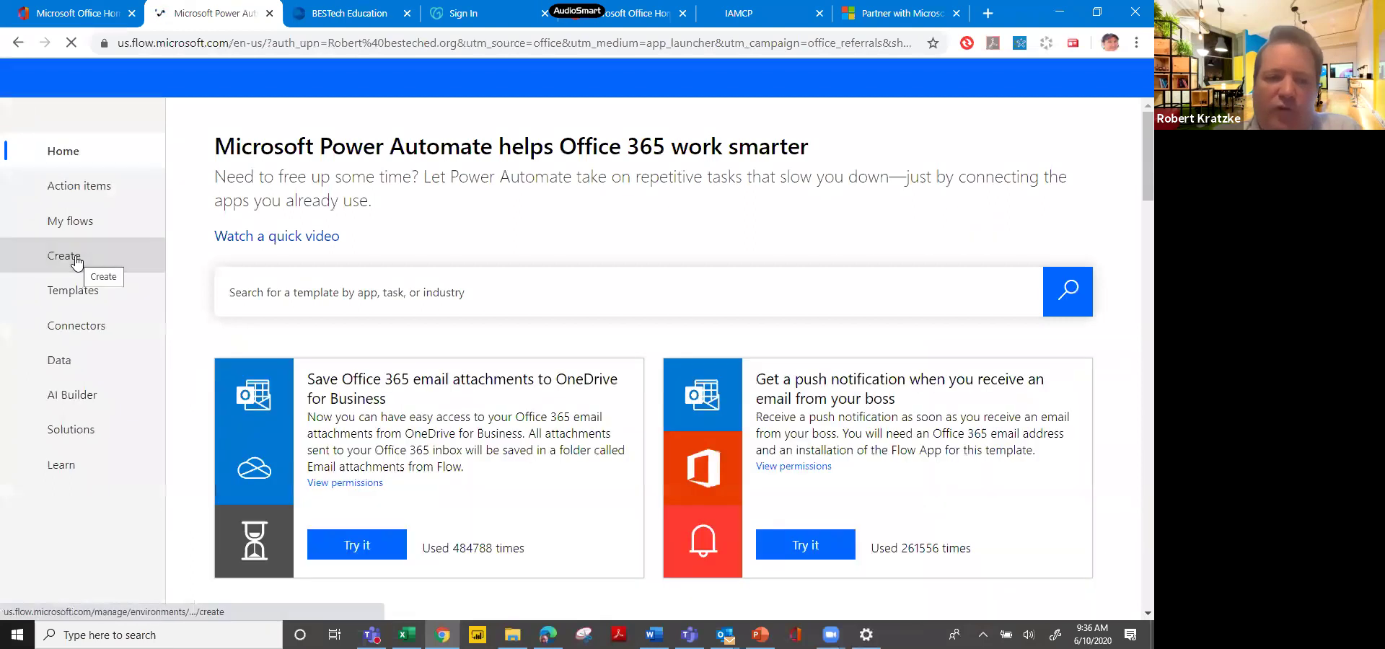
click(76, 259)
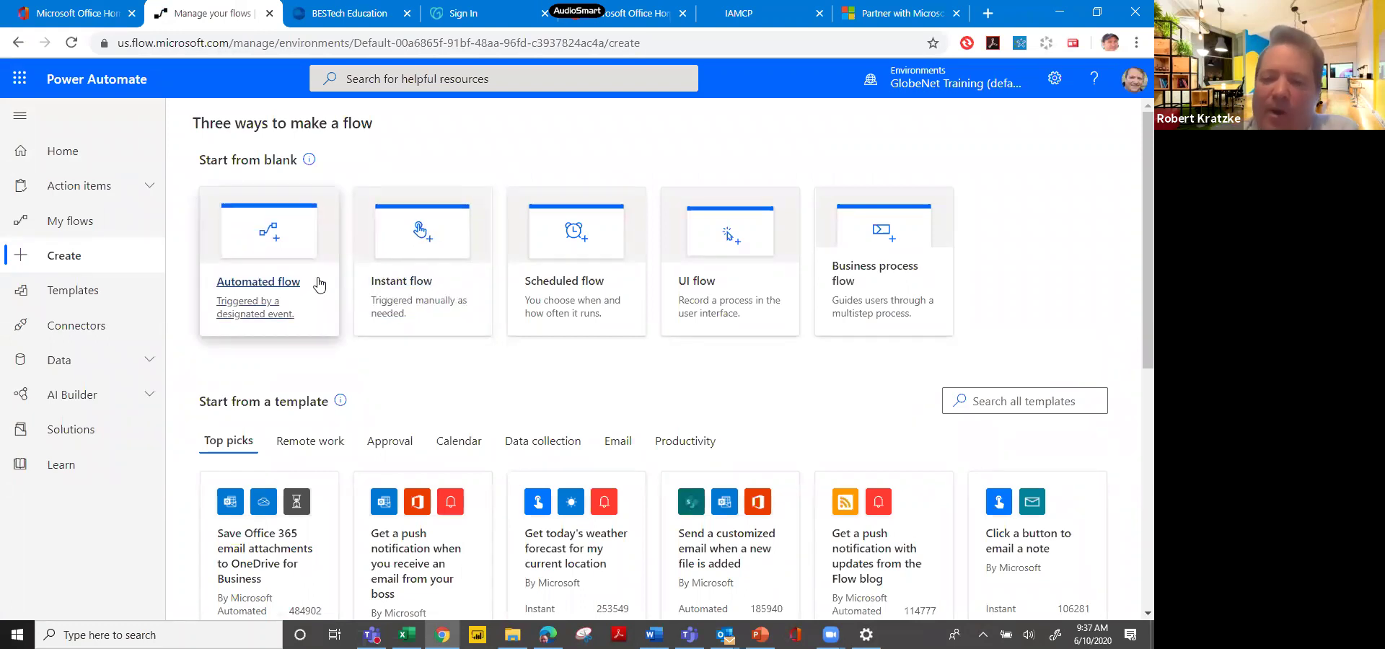
Create an automated flow named 'Test flow' triggered when a new Microsoft Forms response is submitted.
click(260, 290)
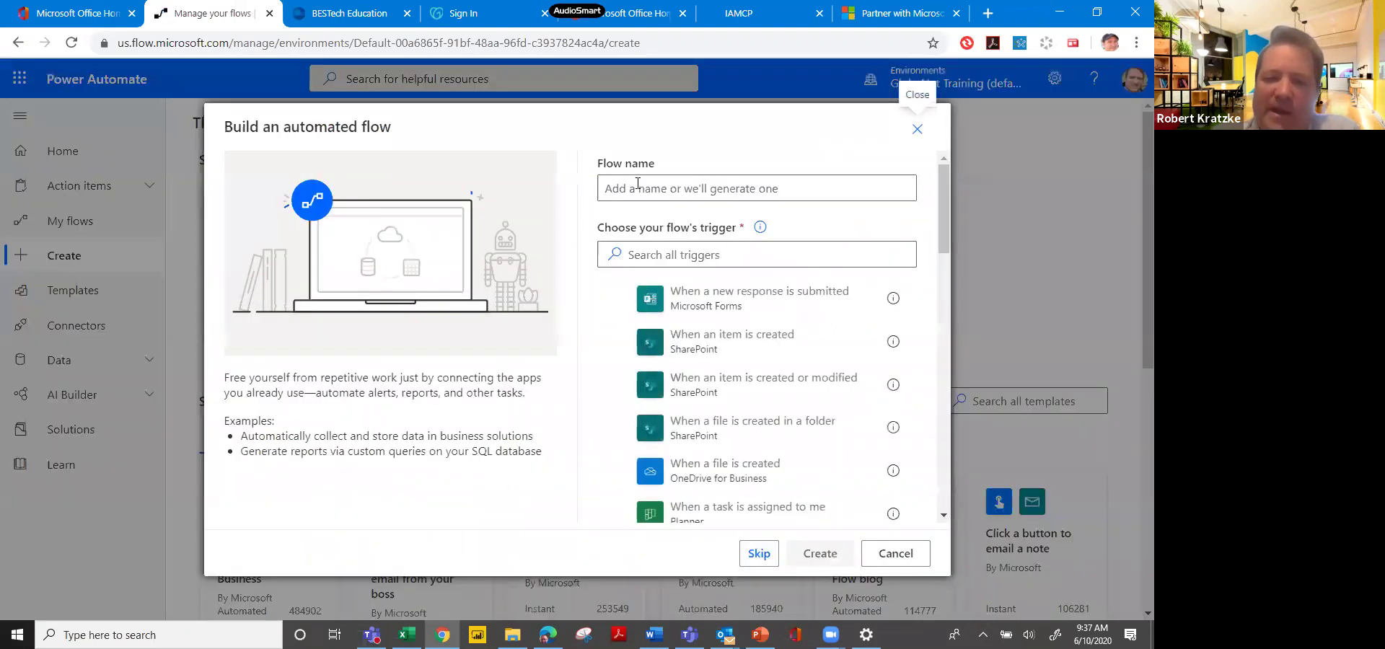
click(684, 186)
text(Test flow)
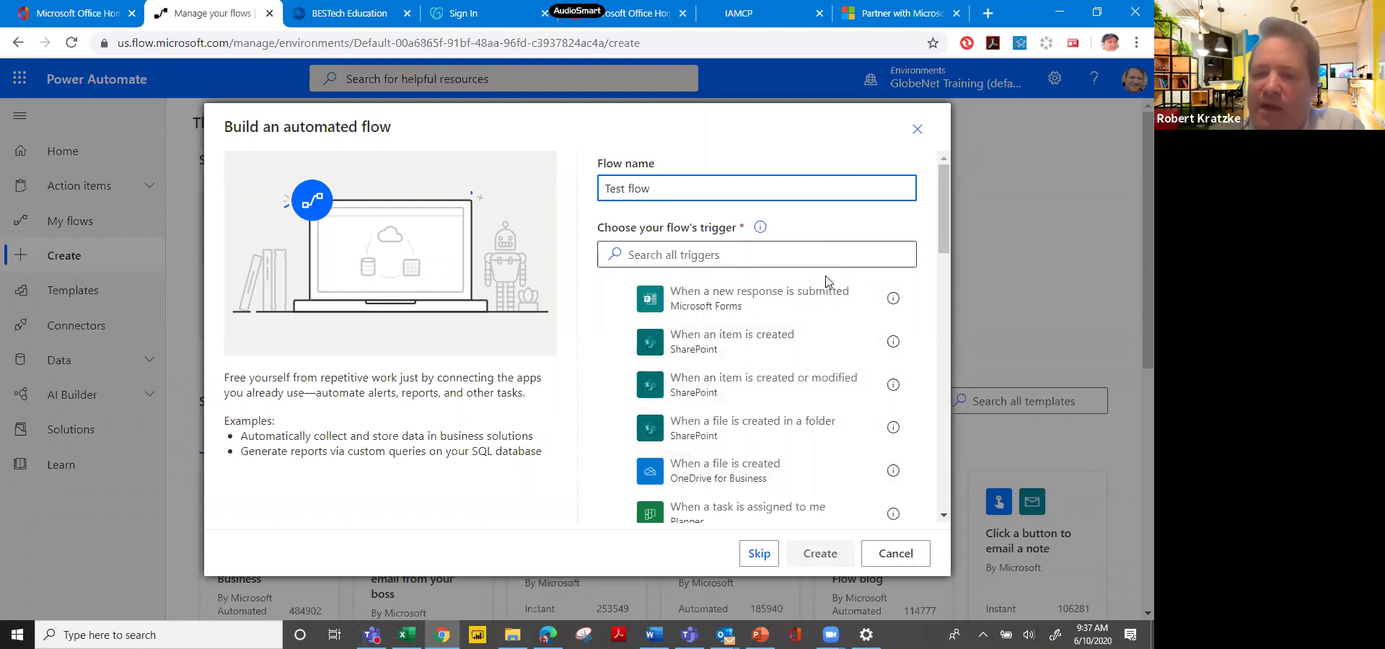
click(798, 297)
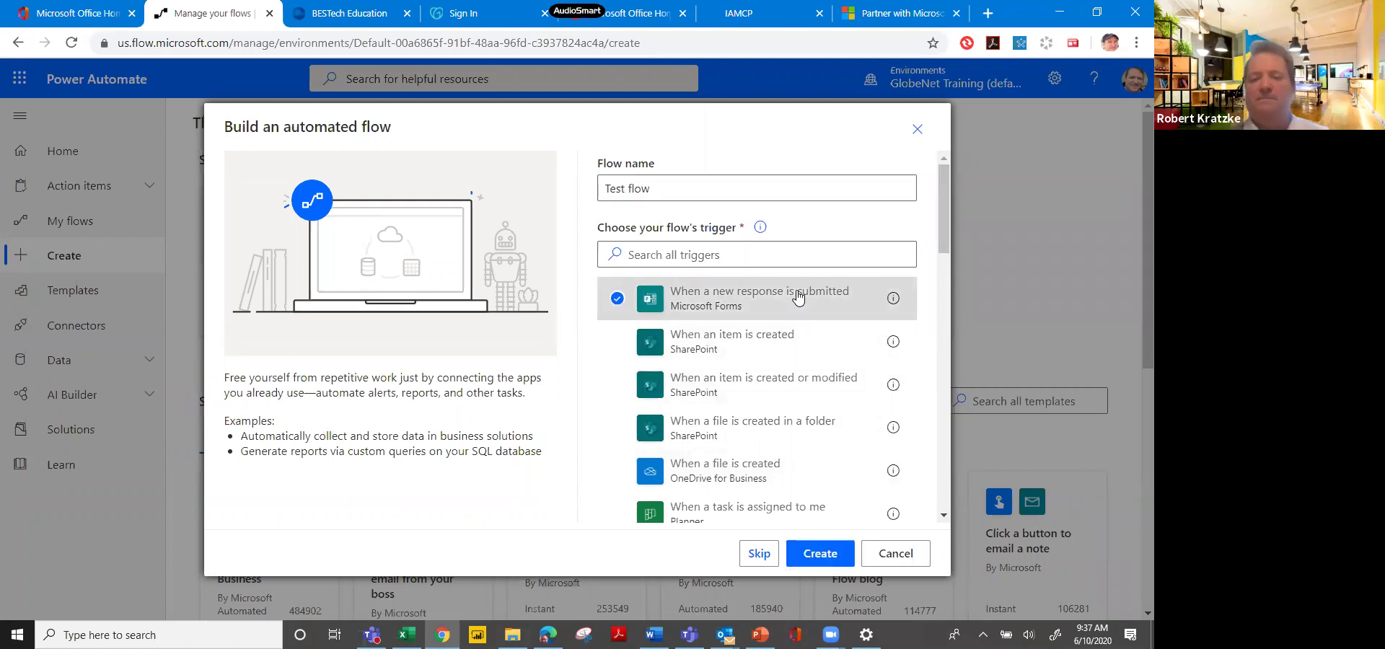
click(820, 560)
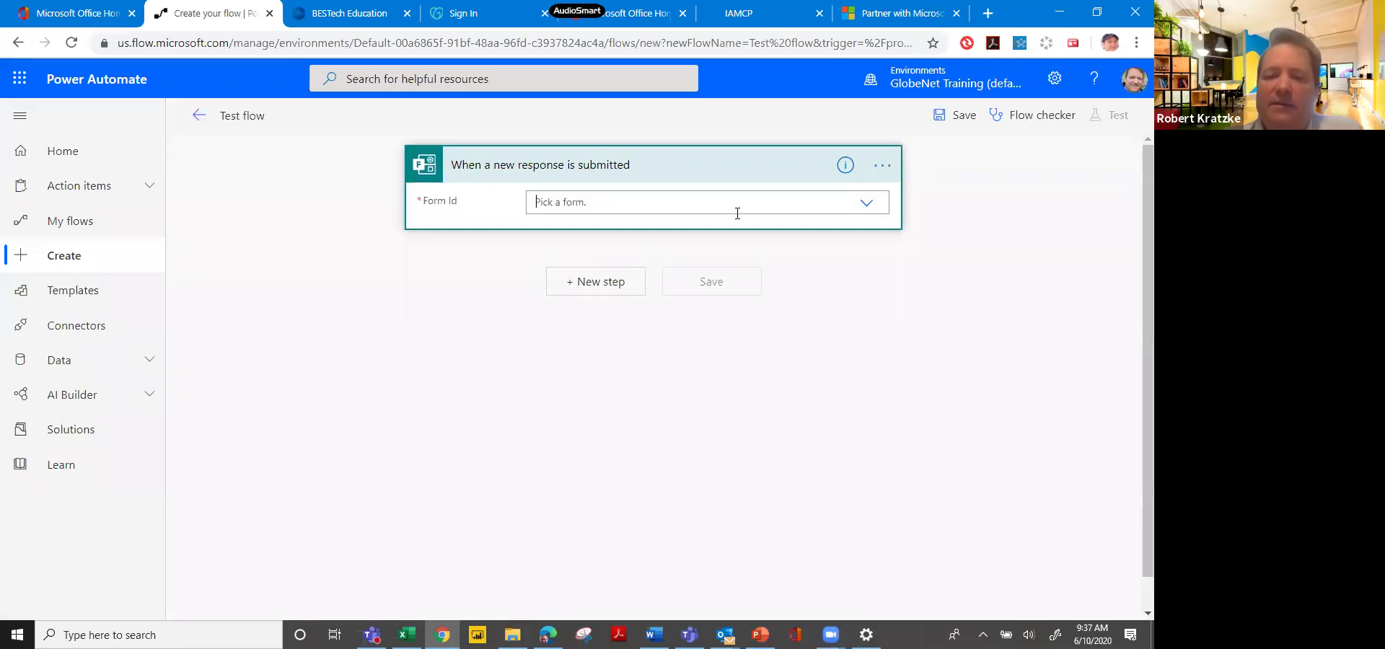
Set the trigger's form to the Eldor EMPLOYEE COVID-19 SCREENING QUESTIONNAIRE.
click(737, 212)
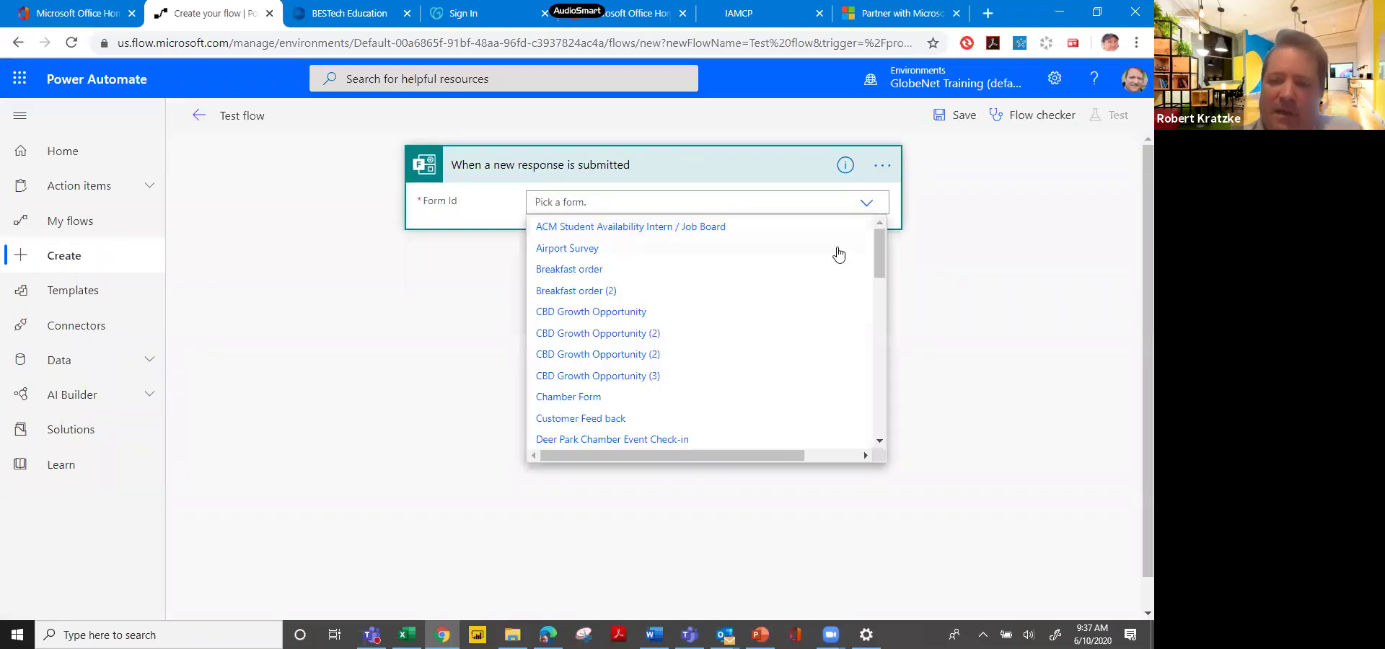
drag(881, 264, 875, 296)
click(778, 302)
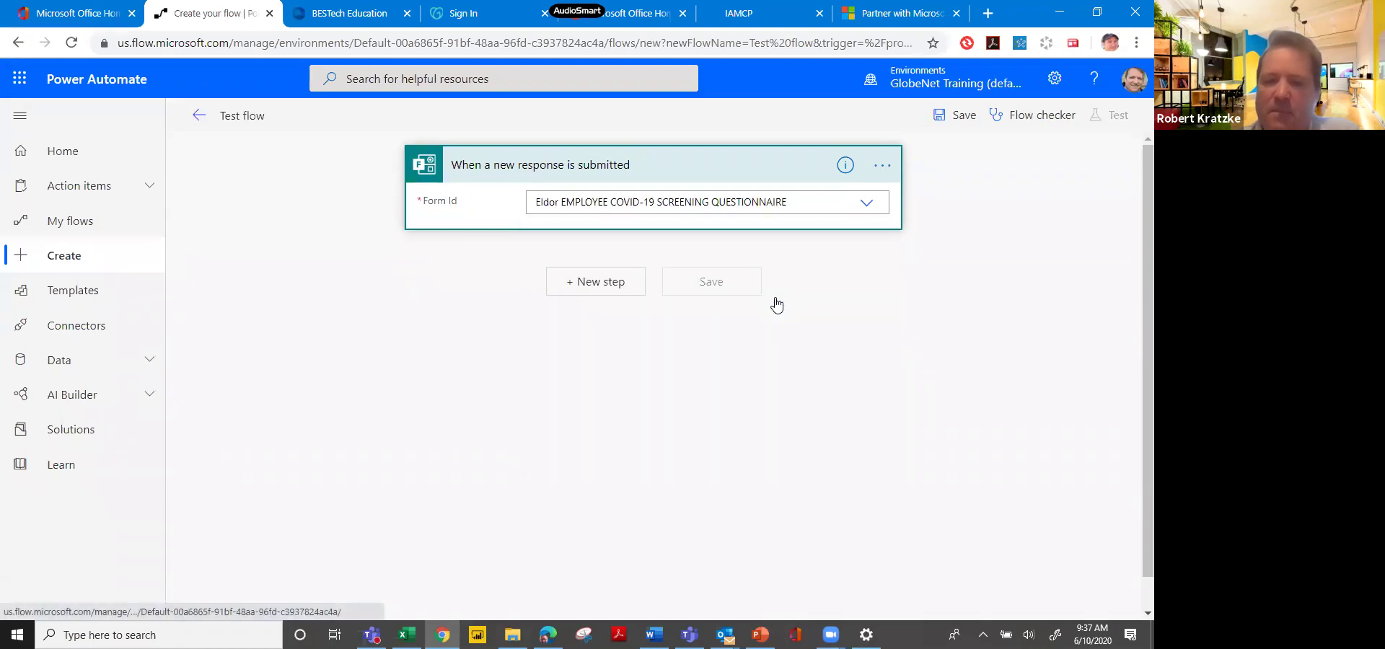
Add a Microsoft Forms Get response details action after the trigger.
click(622, 288)
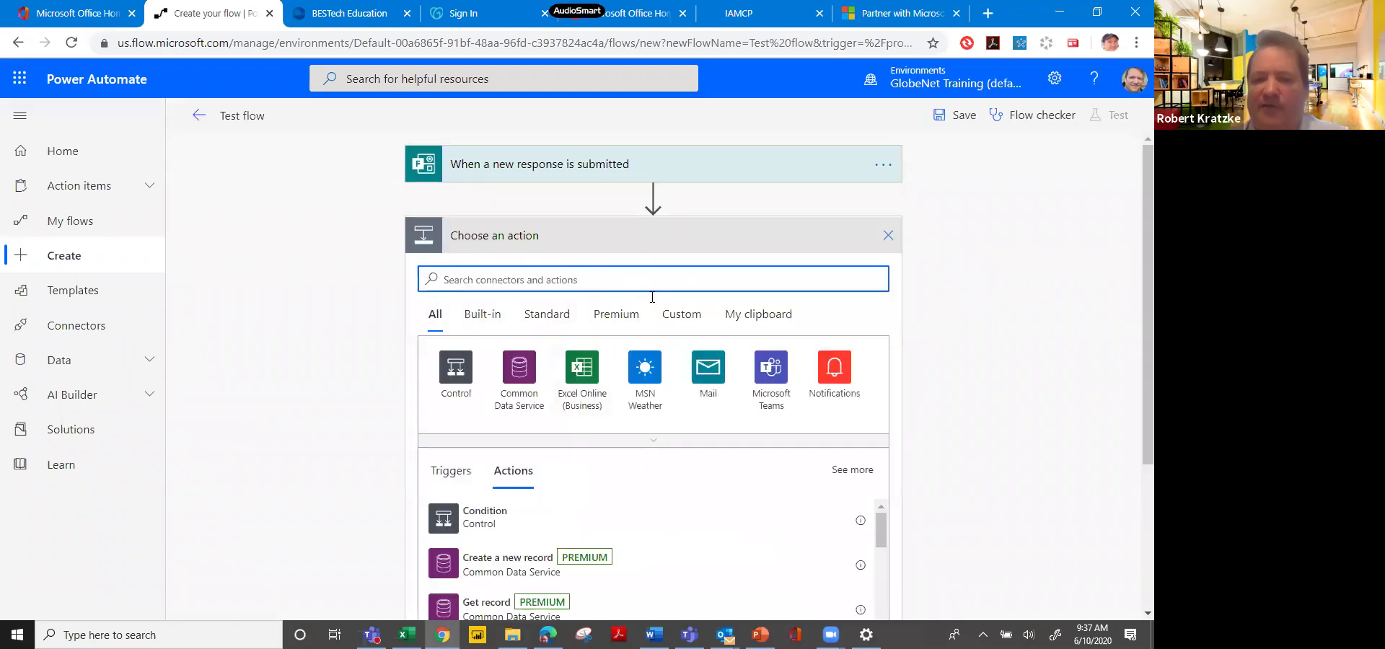
text(fo)
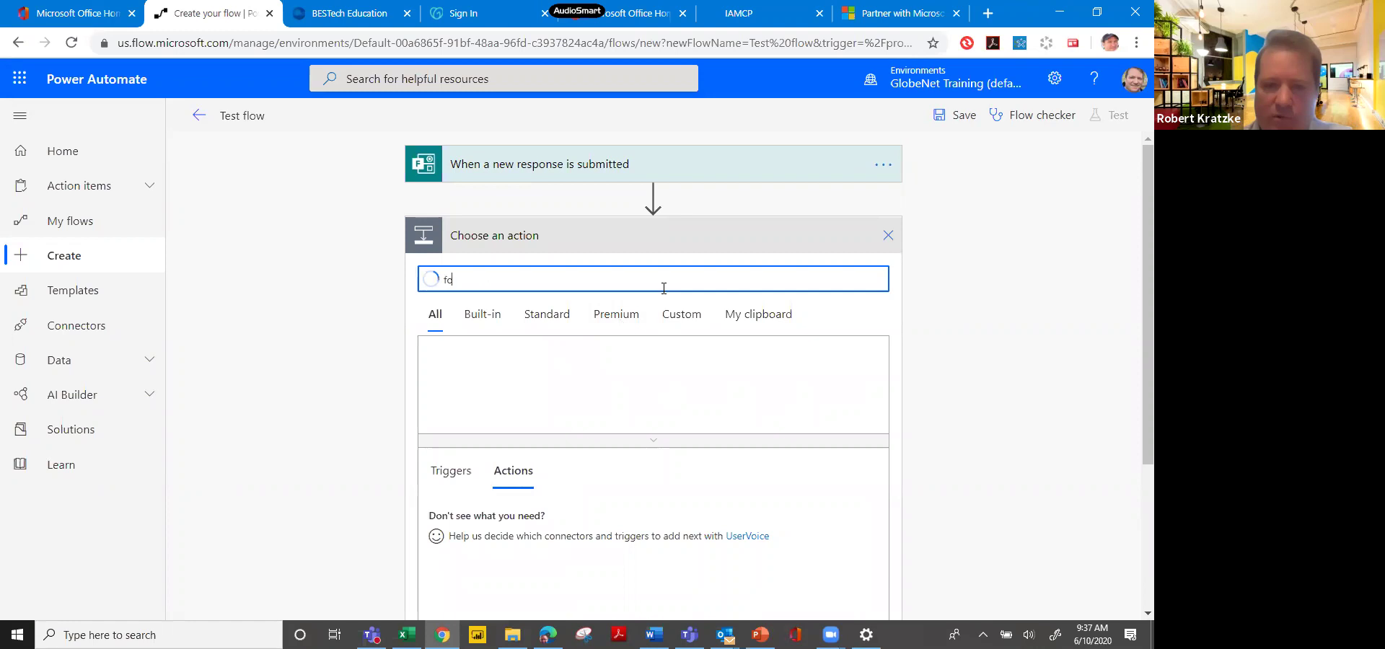
text(r)
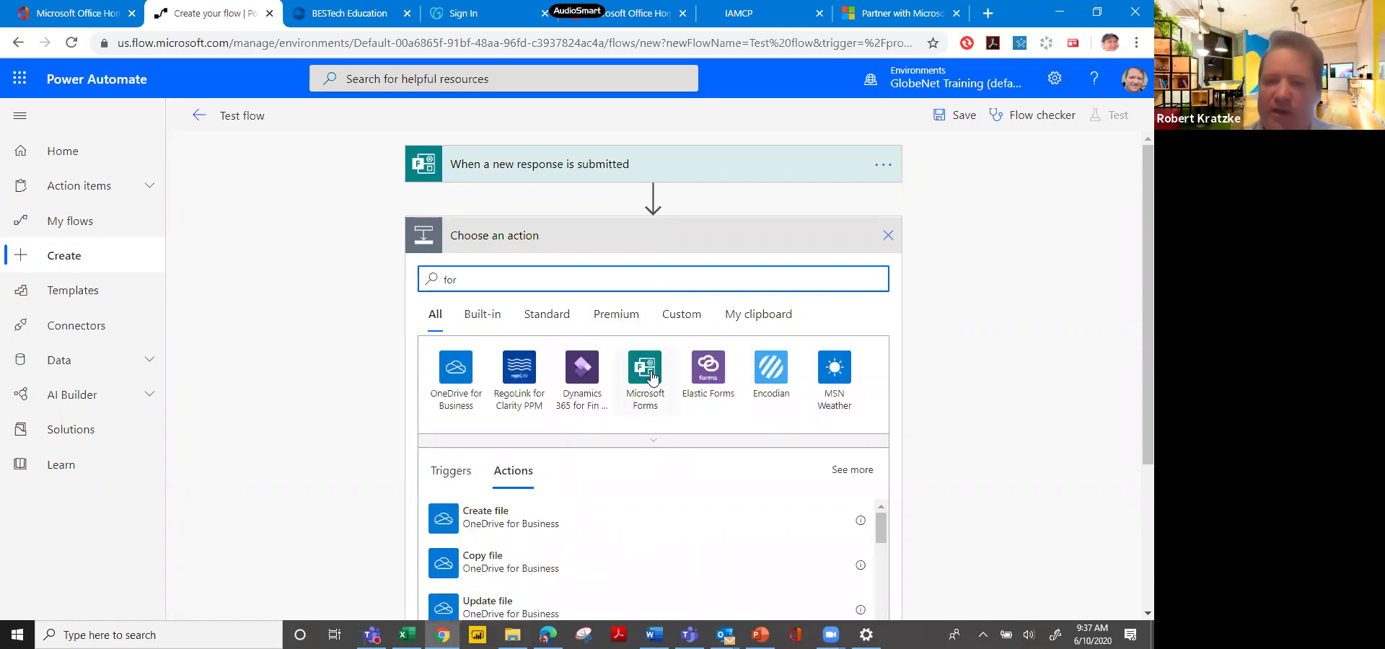
click(650, 368)
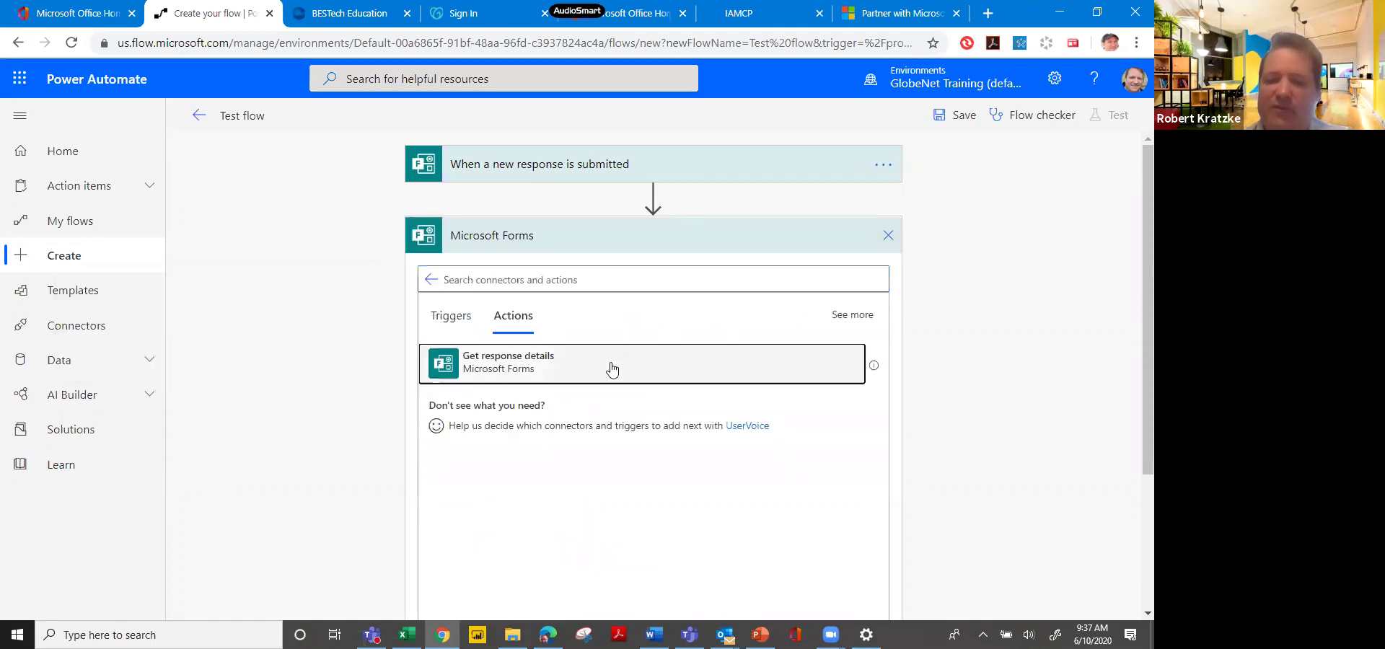
click(610, 370)
Point Get response details at the Eldor questionnaire using the trigger's Response Id.
click(668, 272)
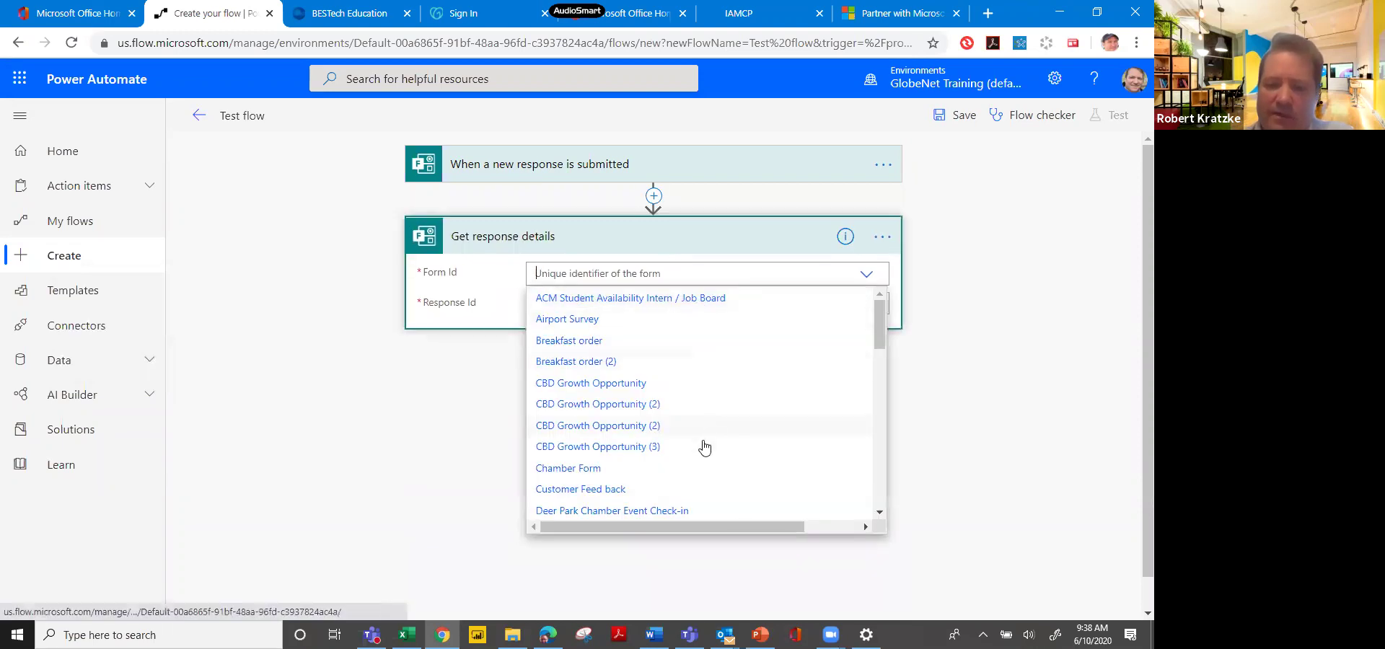
click(895, 498)
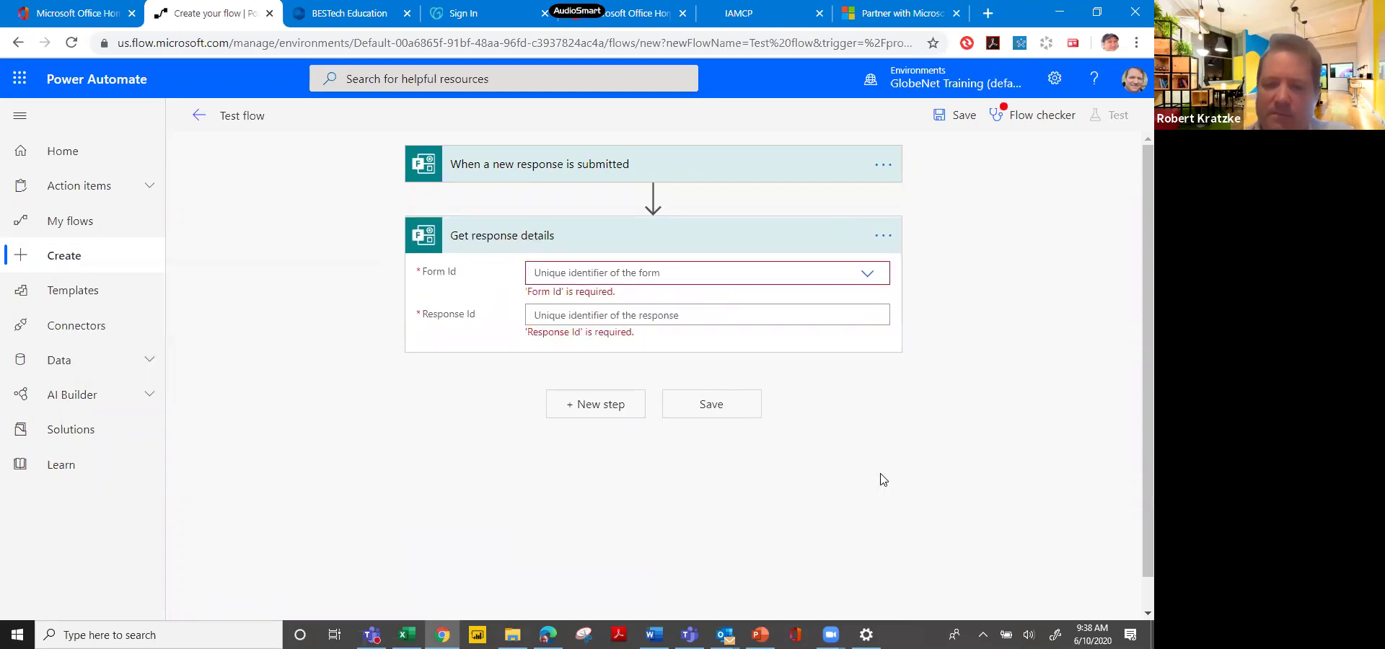
click(871, 272)
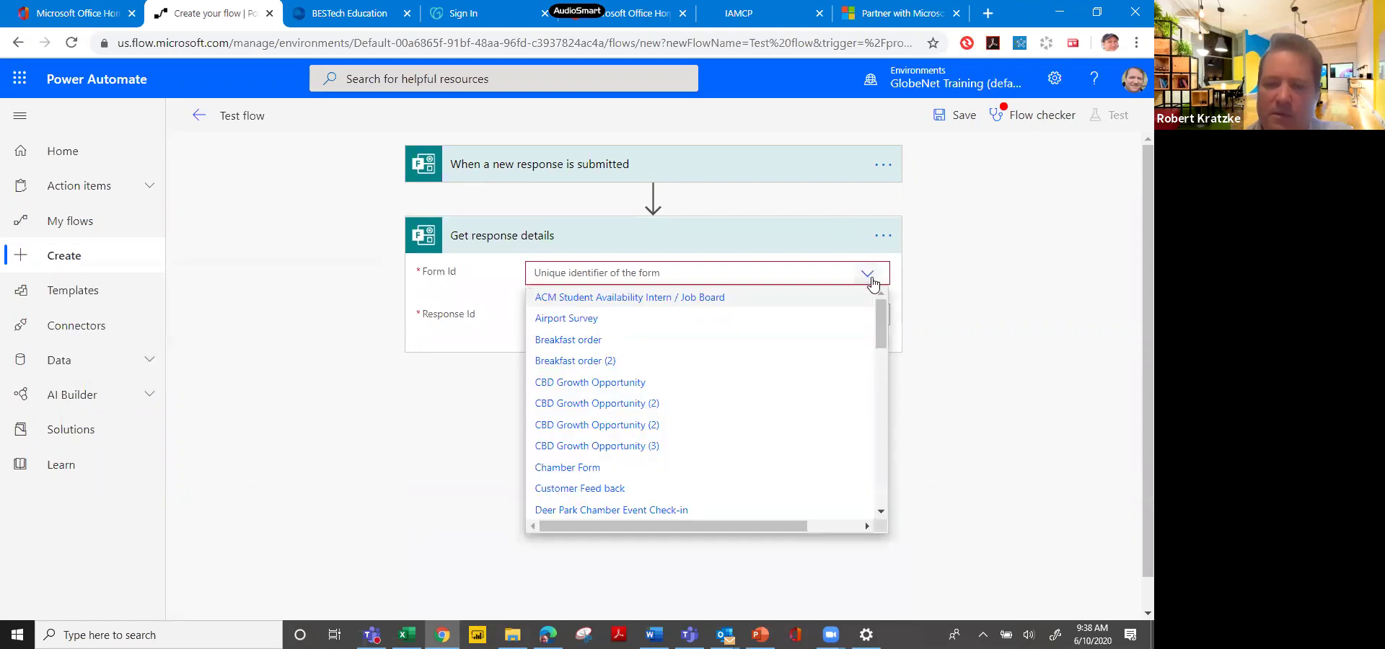
click(881, 358)
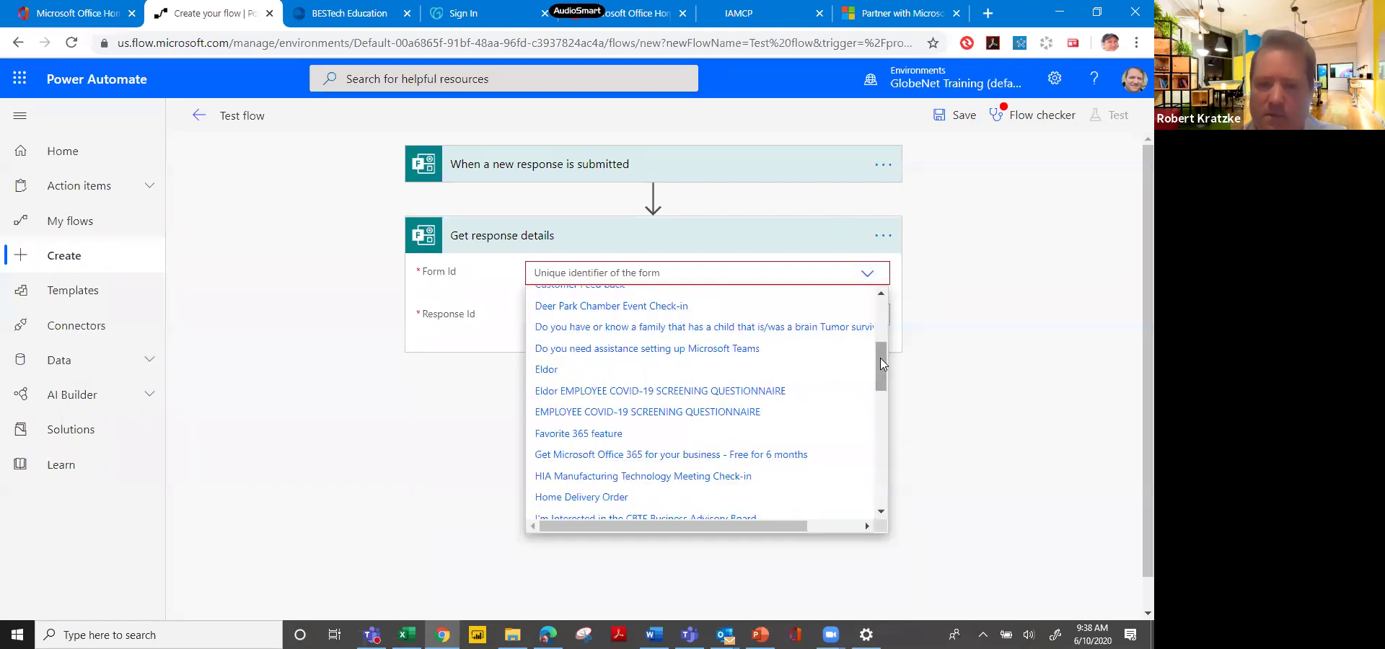
click(798, 382)
click(825, 303)
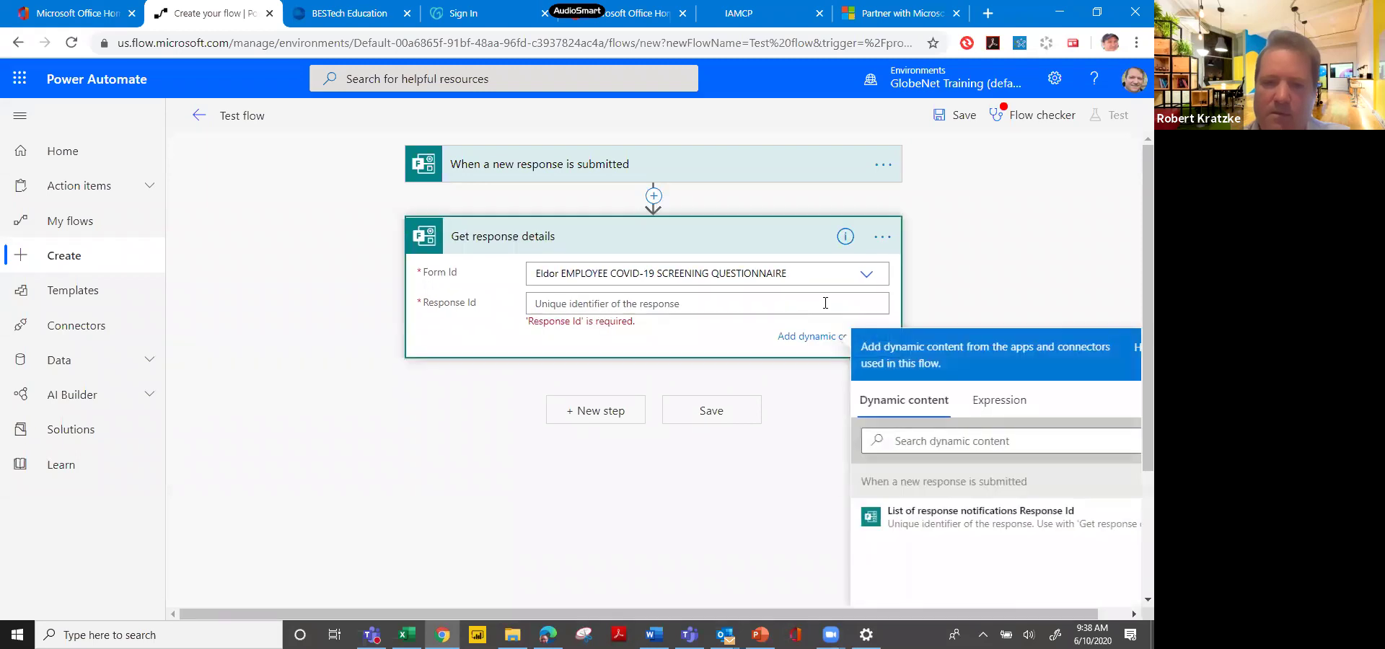
click(873, 516)
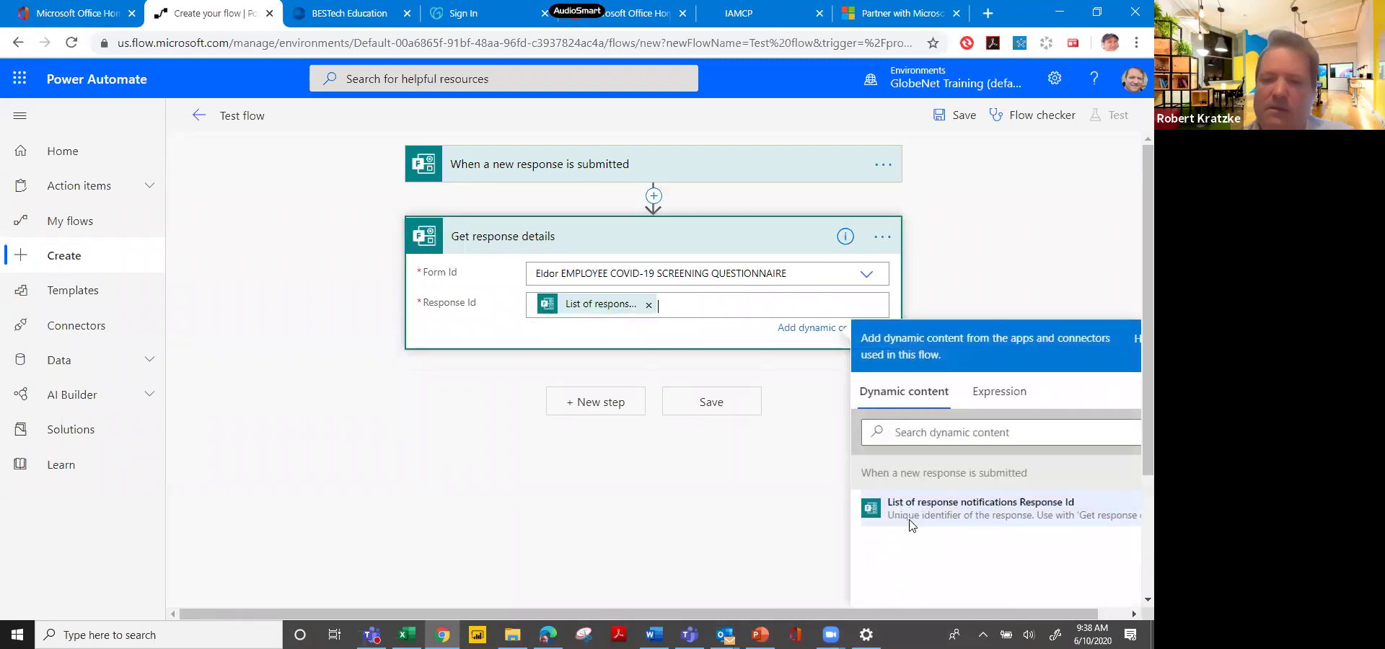
click(618, 405)
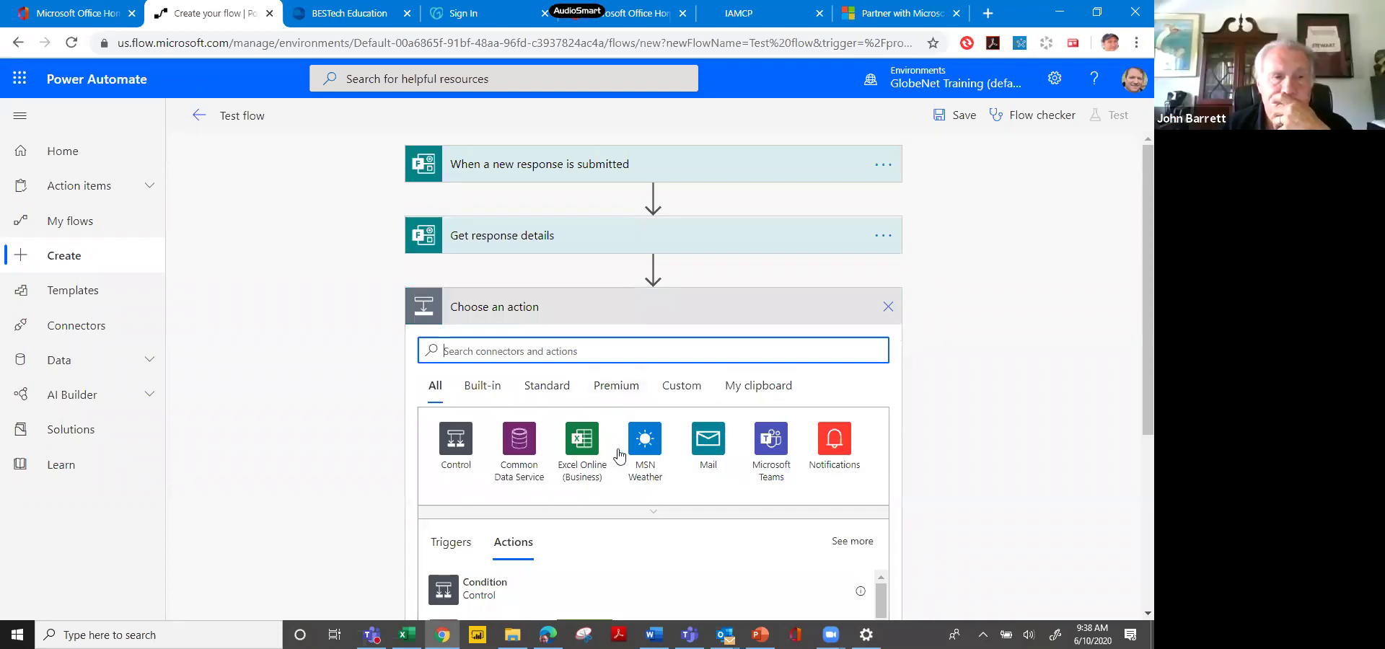
Add an Excel Online (Business) 'Add a row into a table' action, leaving its table unset.
click(581, 442)
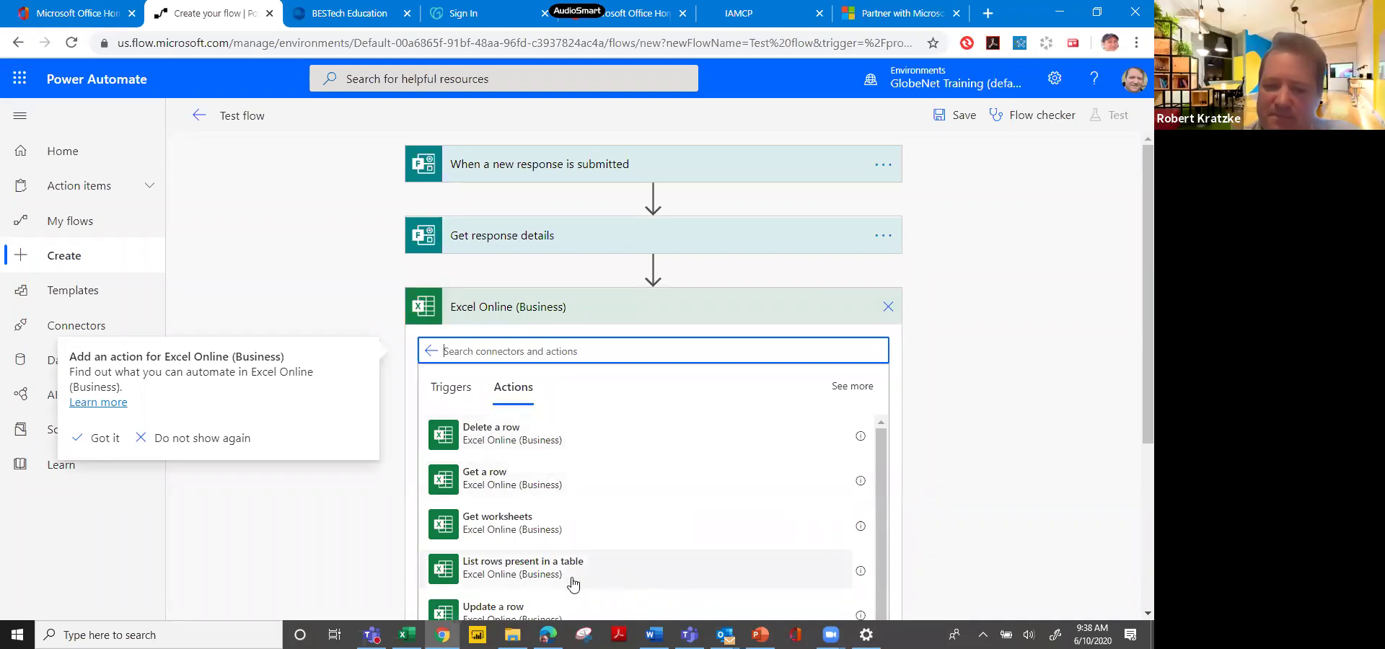
drag(881, 464, 878, 522)
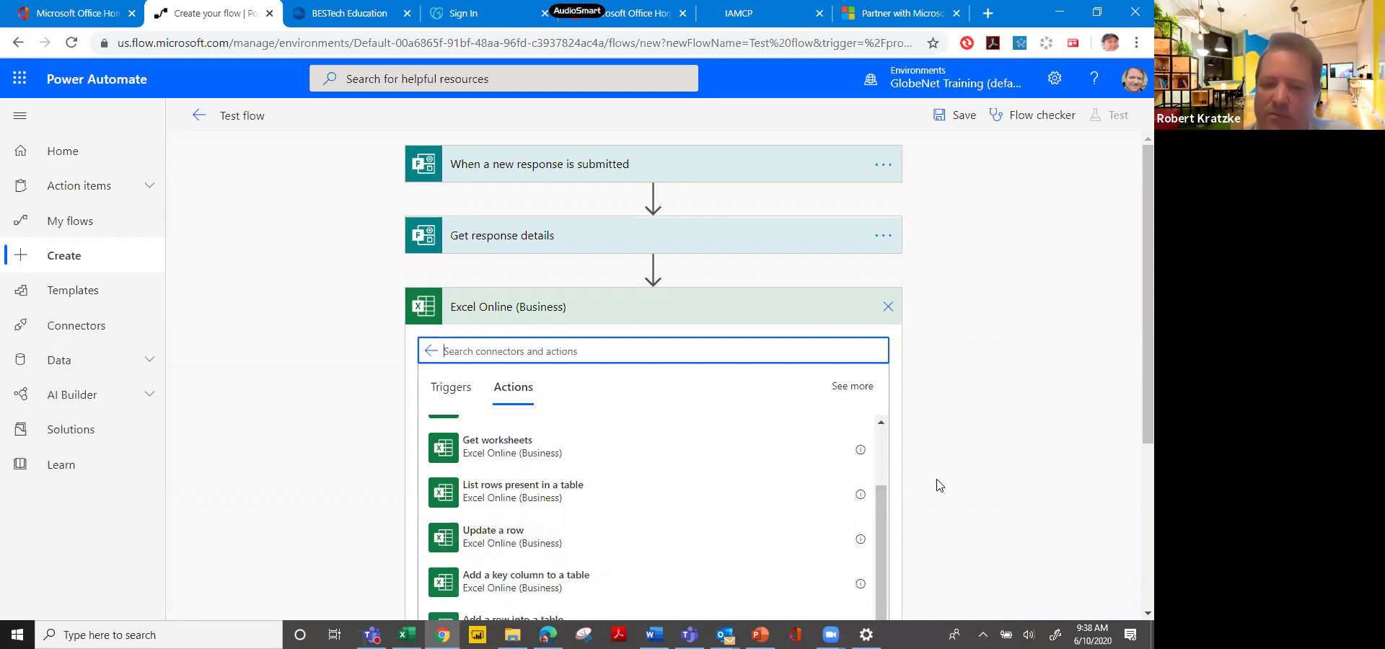
drag(879, 500, 879, 537)
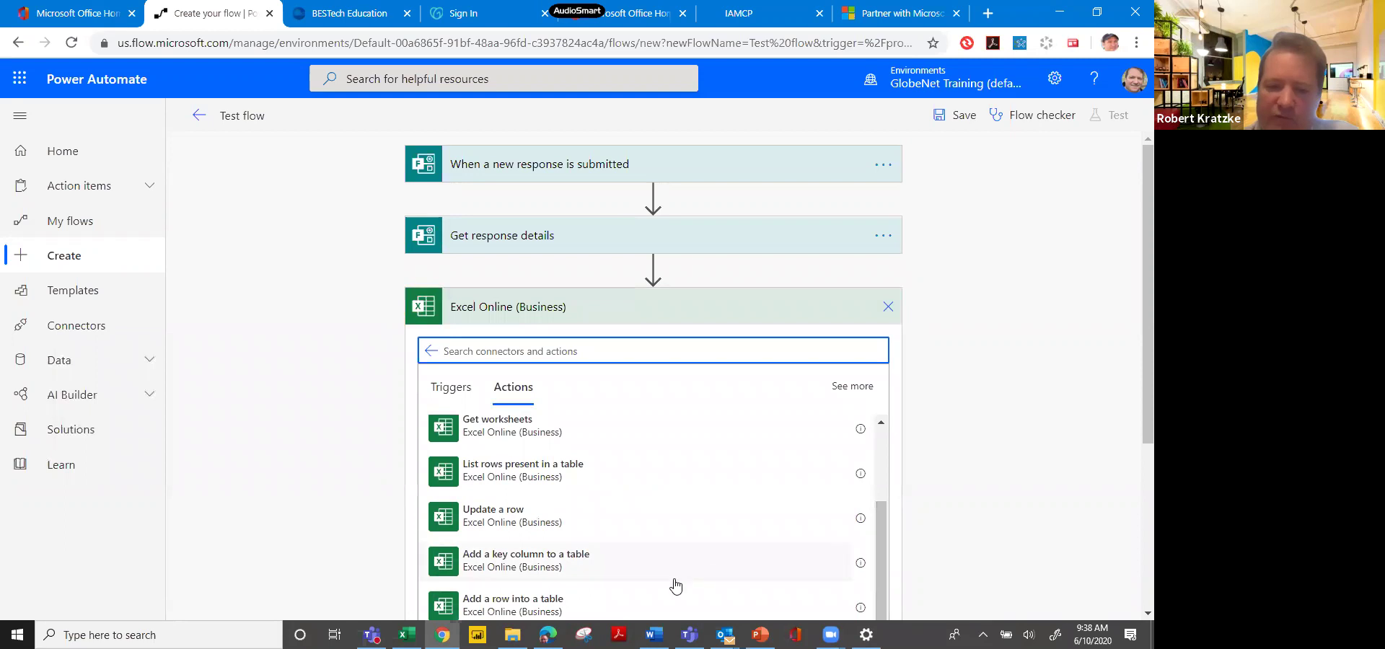
click(650, 604)
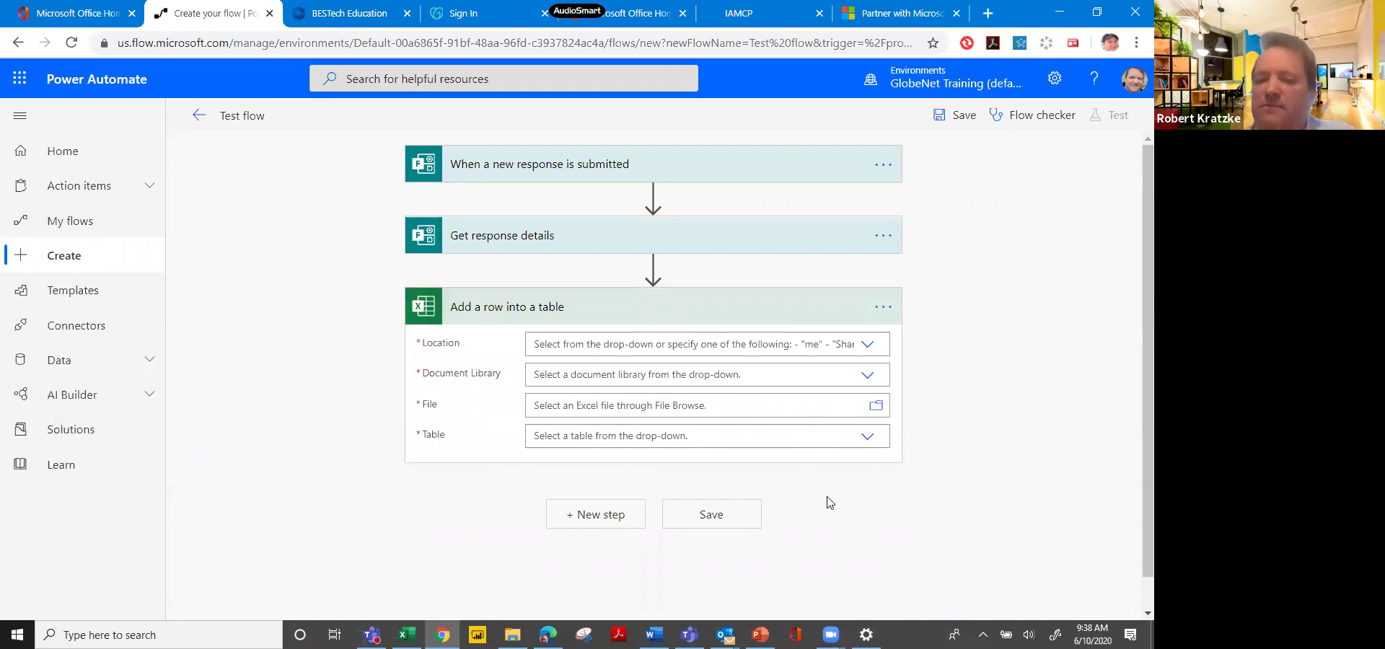
click(868, 437)
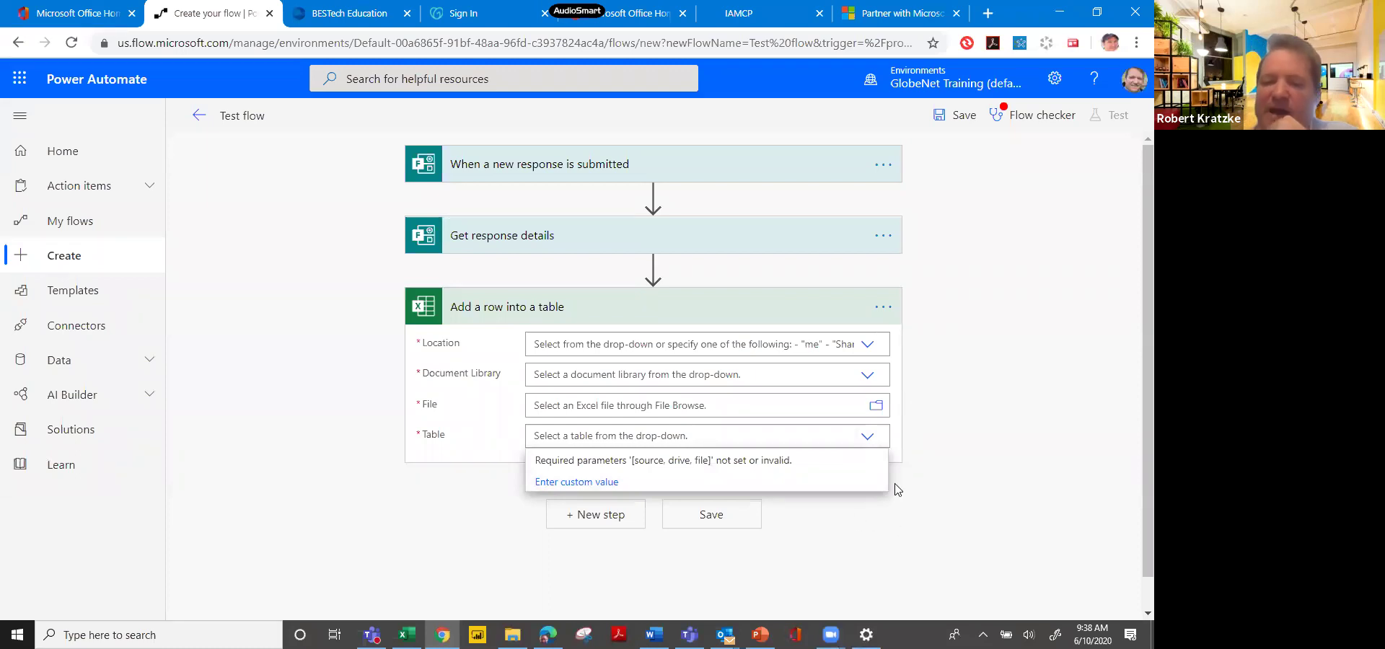
click(866, 519)
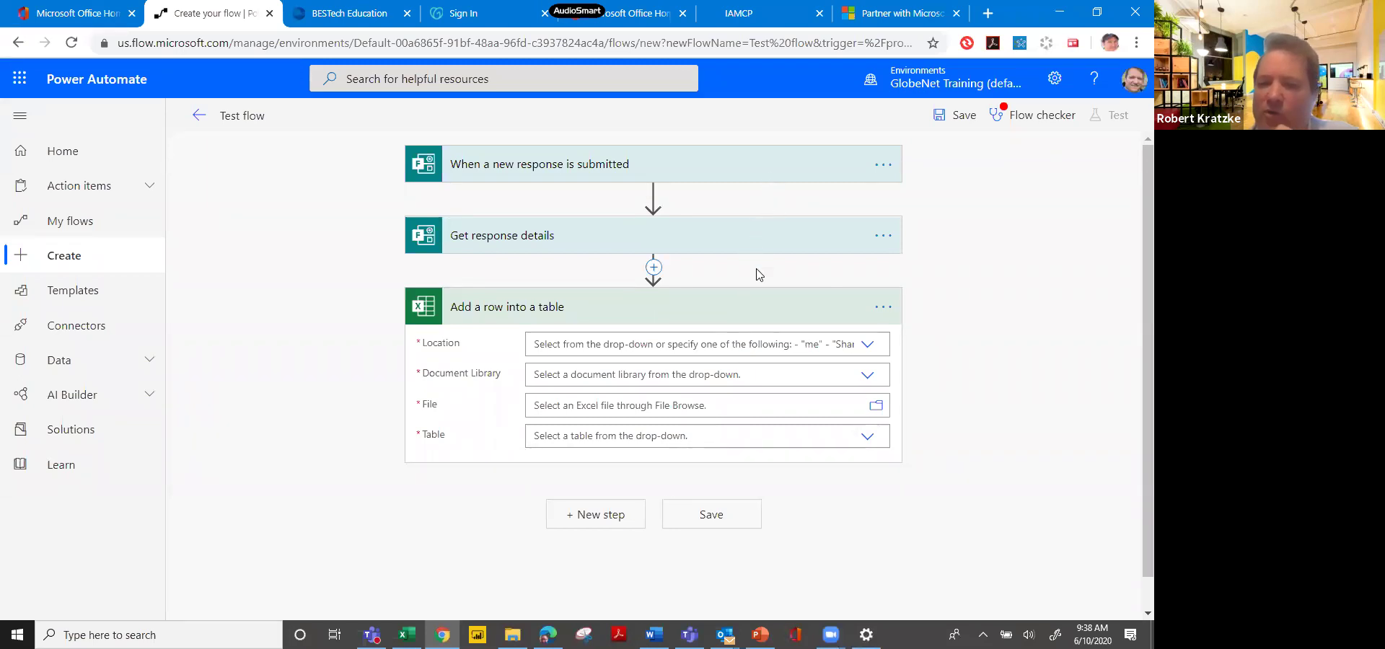
Add a Microsoft Teams 'Post a message (V3)' action after the Excel row step.
click(624, 521)
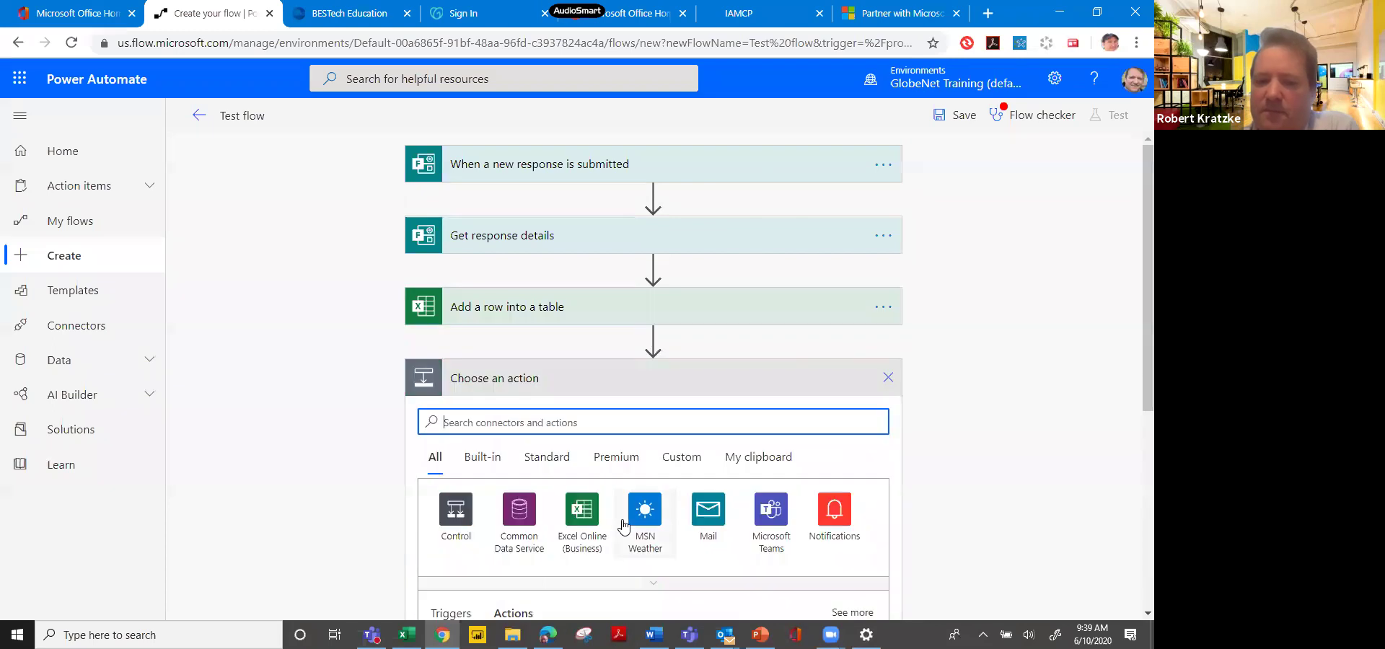
click(773, 515)
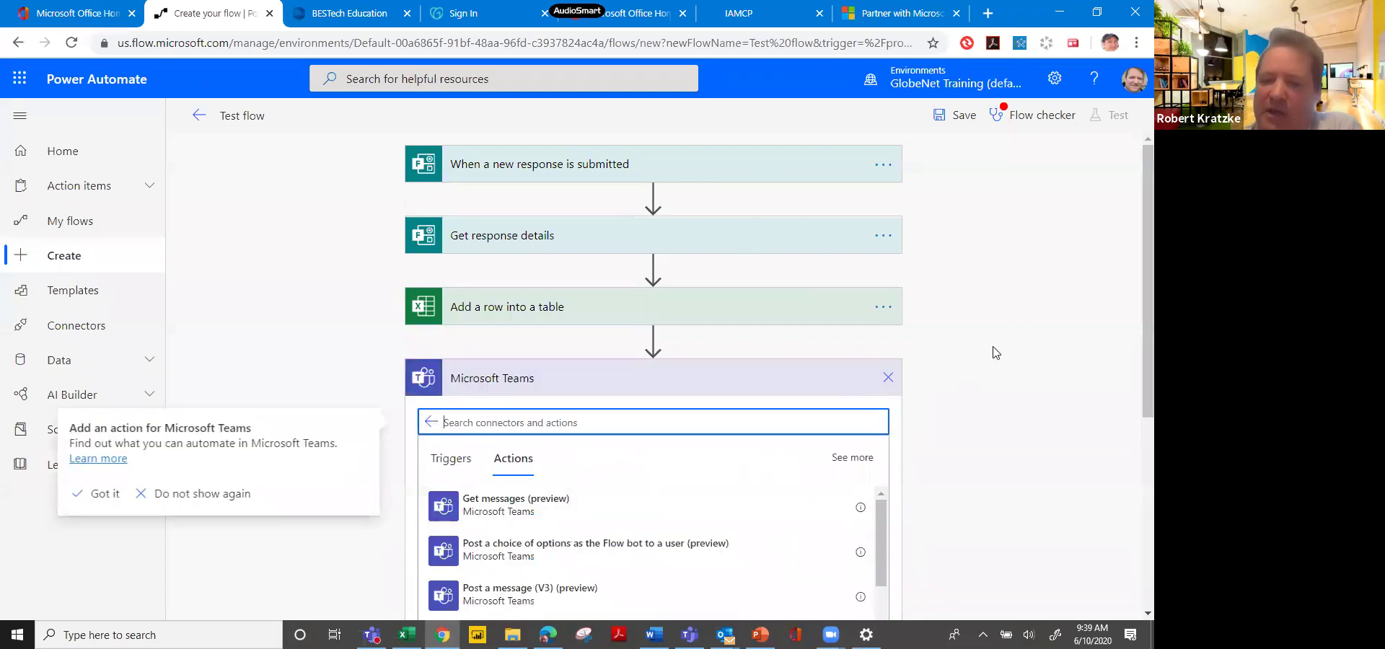
drag(1135, 303, 1134, 409)
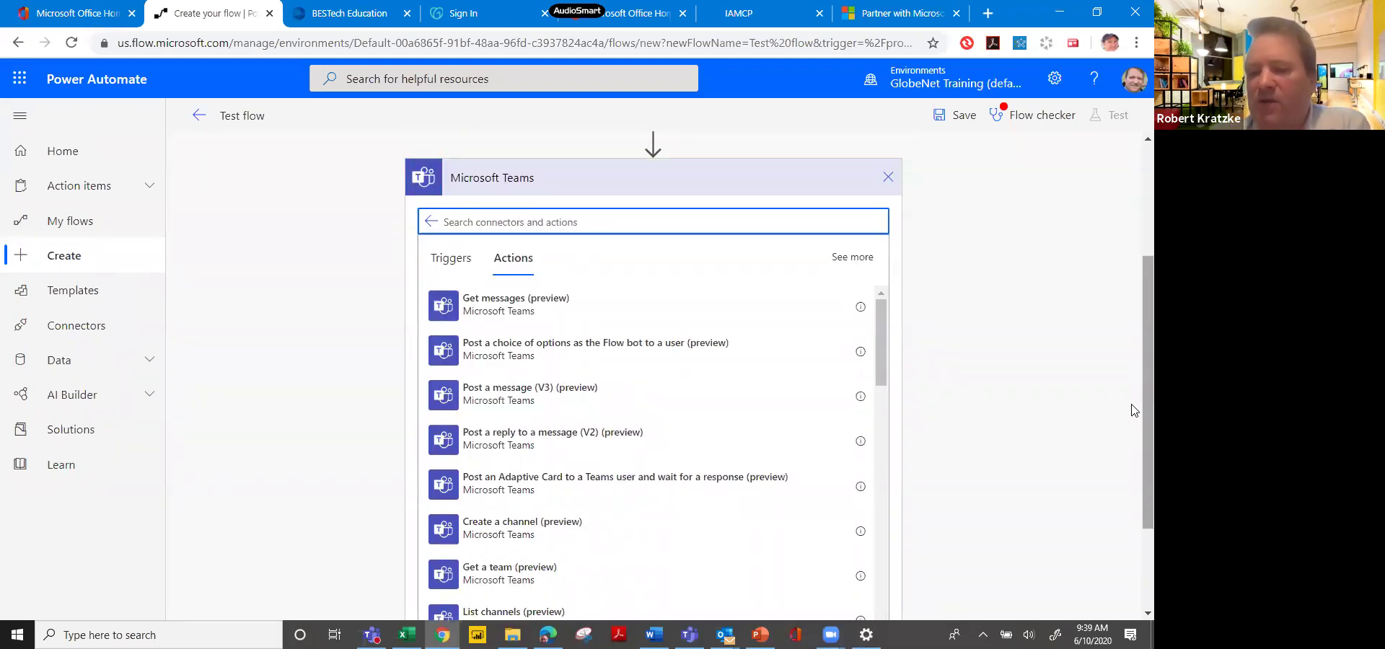
drag(1134, 410, 1134, 294)
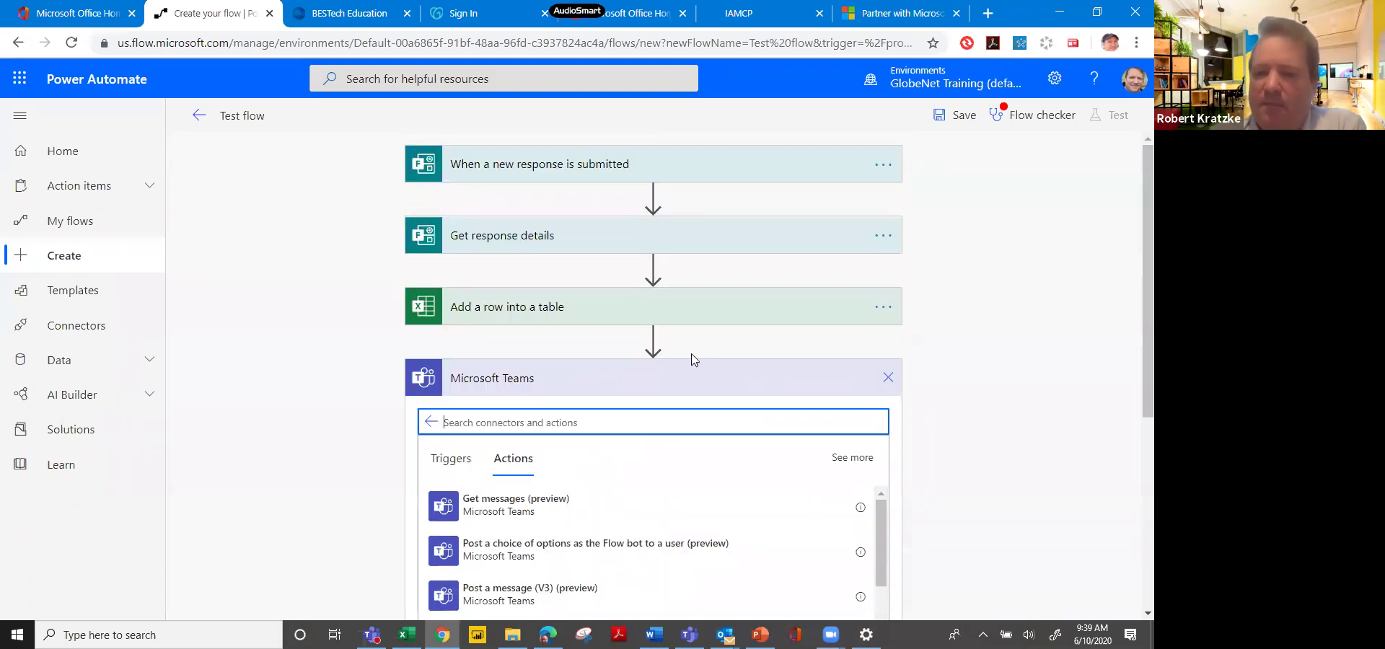
click(664, 350)
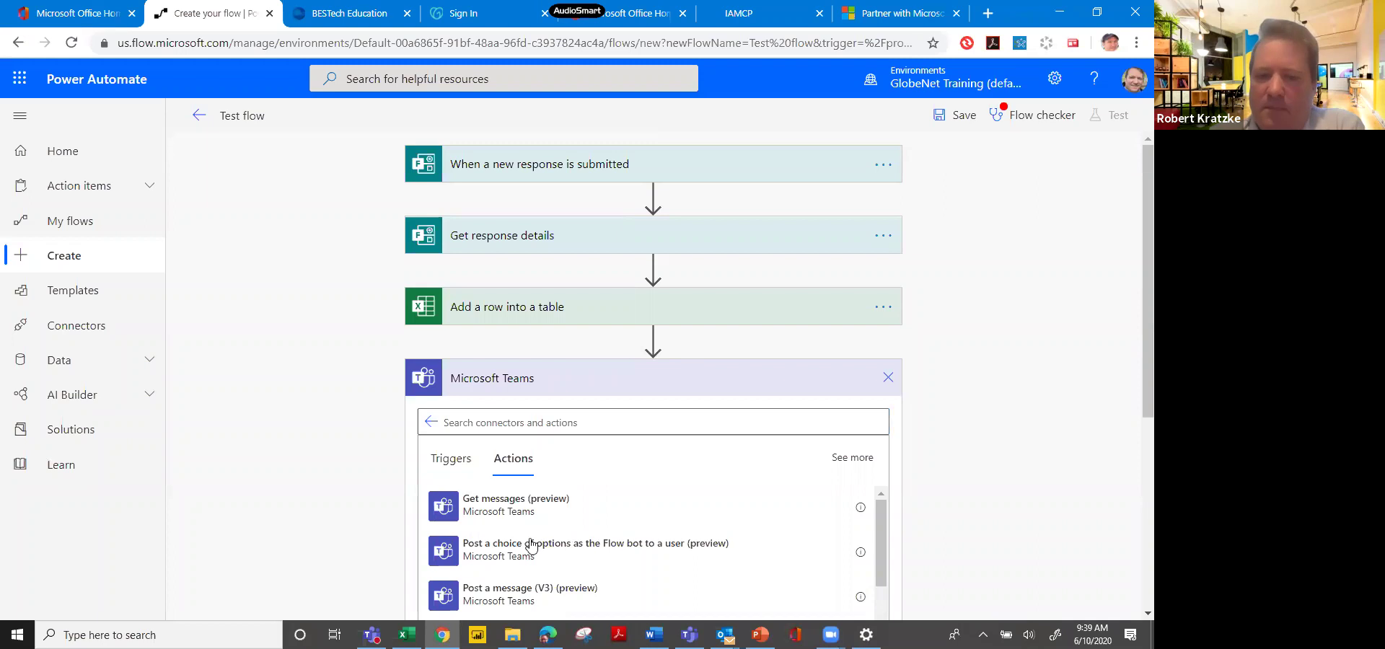
click(723, 600)
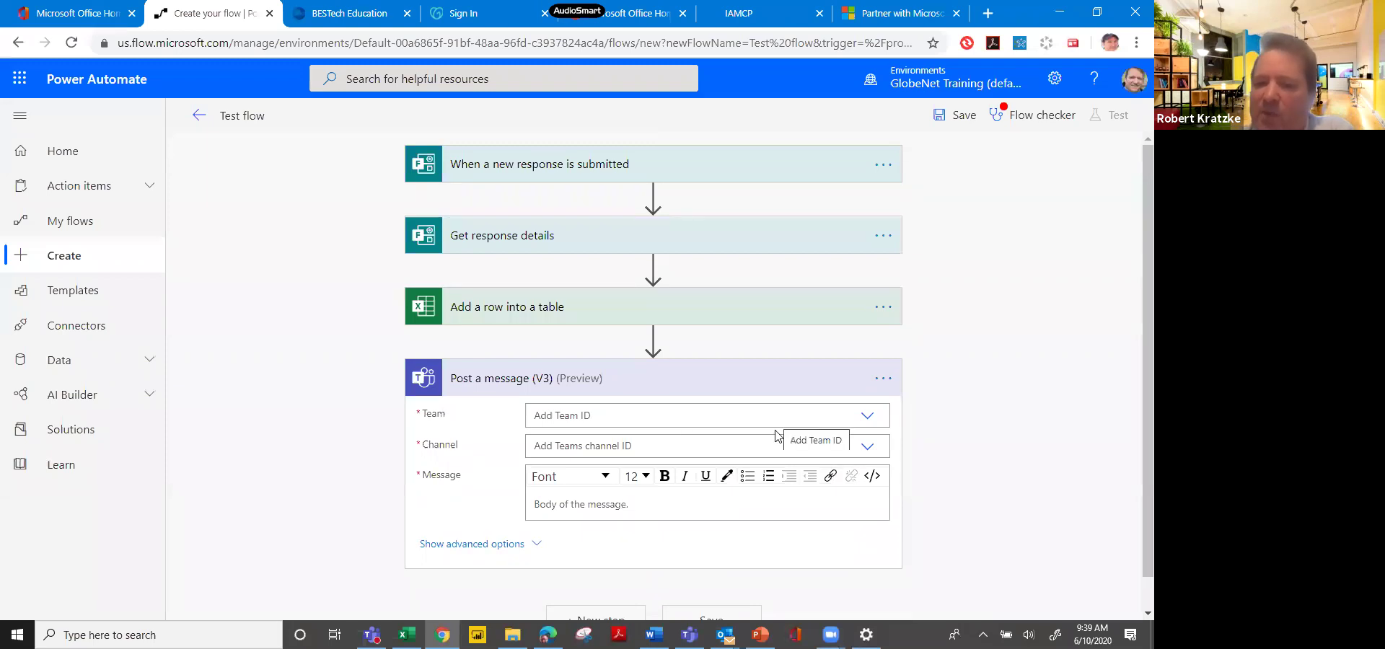
click(616, 506)
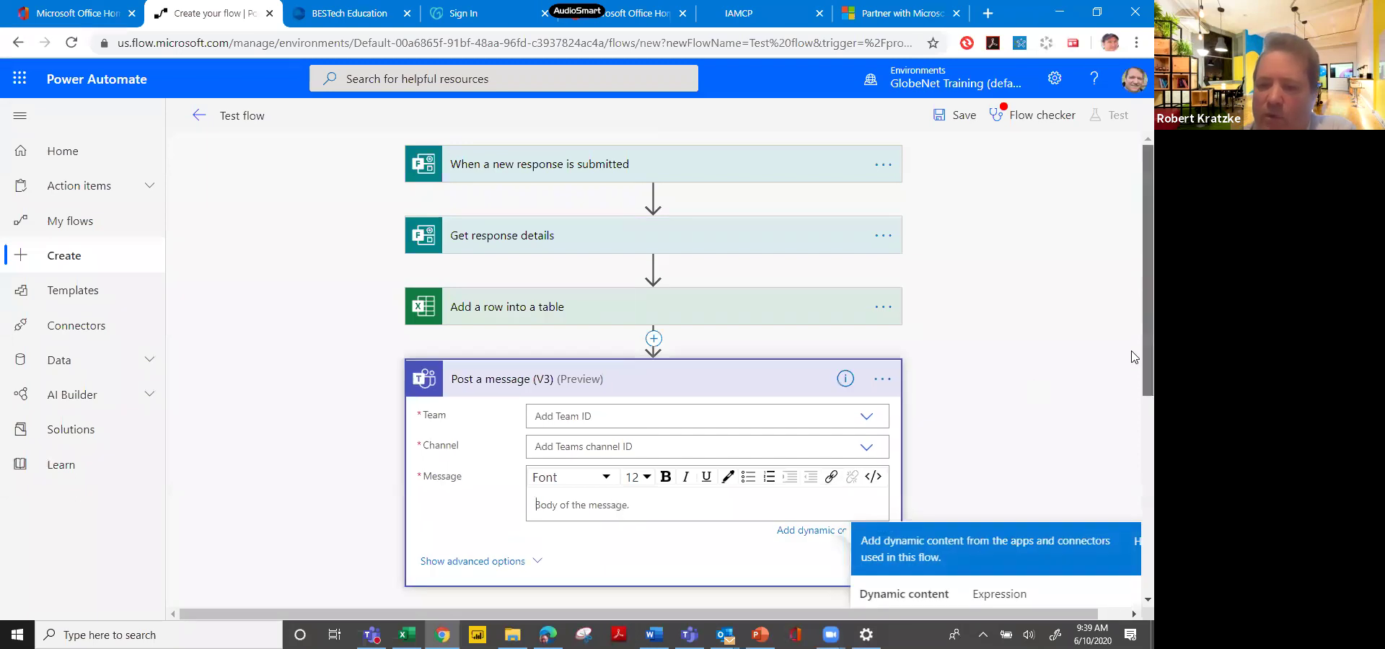
Insert the 'What is your name/ID #?' and close-proximity answers into the Teams message body.
scroll(1132, 357, down, 5)
scroll(1135, 514, down, 1)
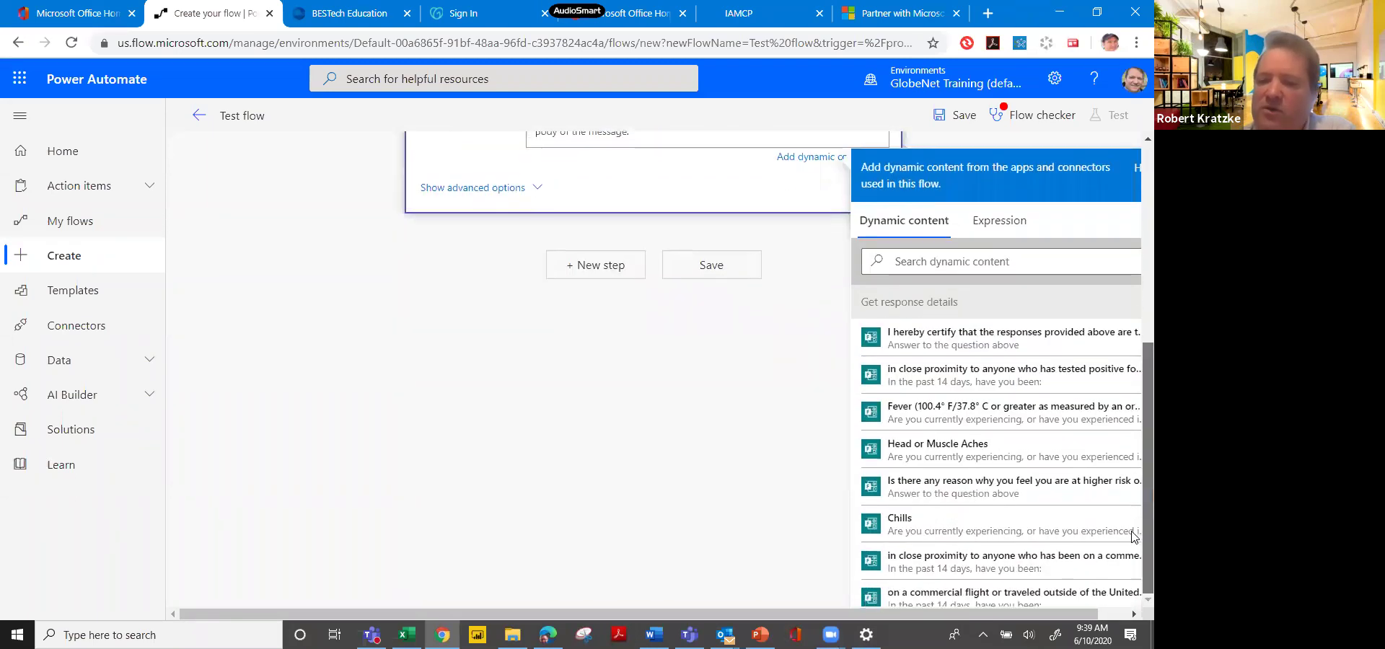
scroll(1132, 508, up, 1)
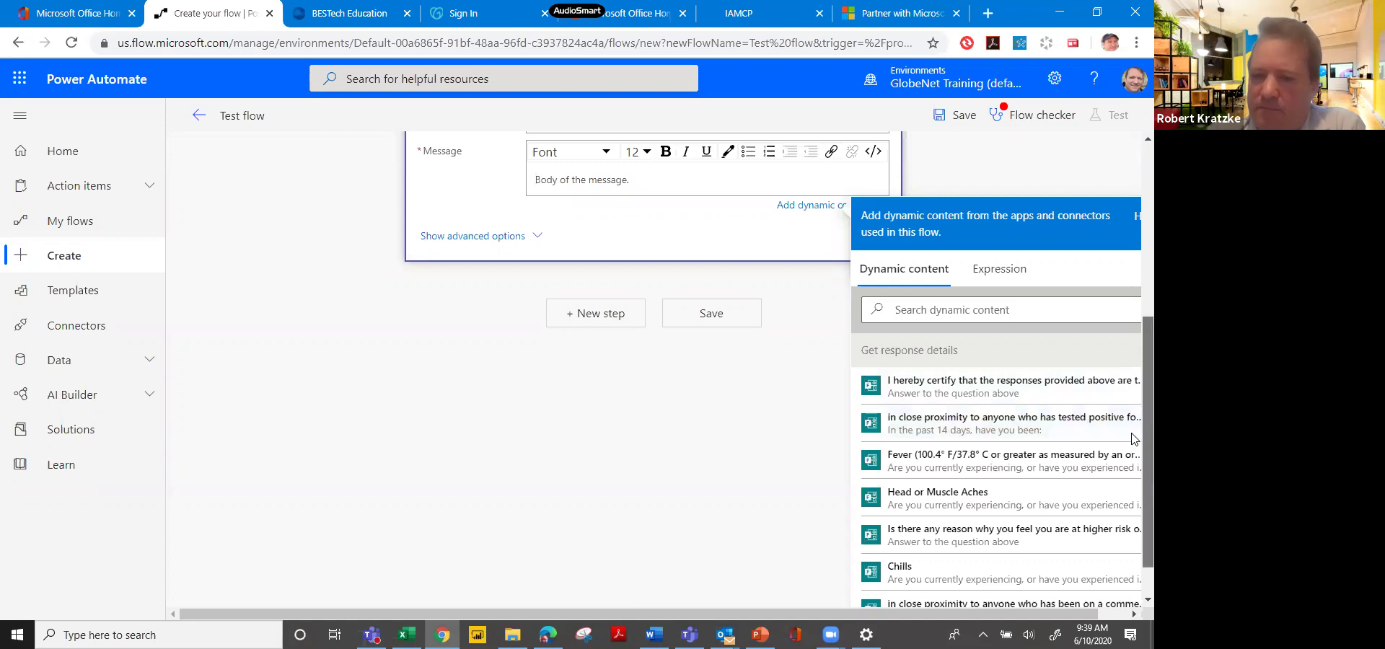
scroll(1138, 565, down, 1)
scroll(1138, 565, down, 8)
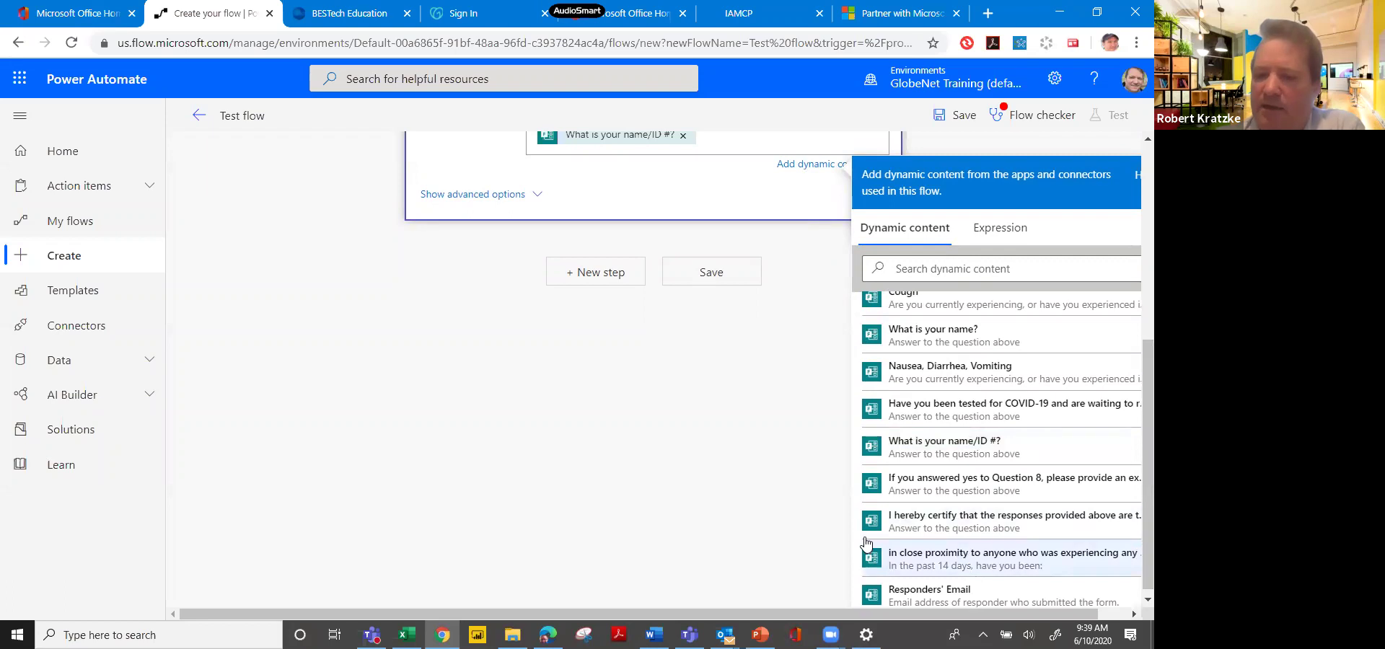
click(932, 557)
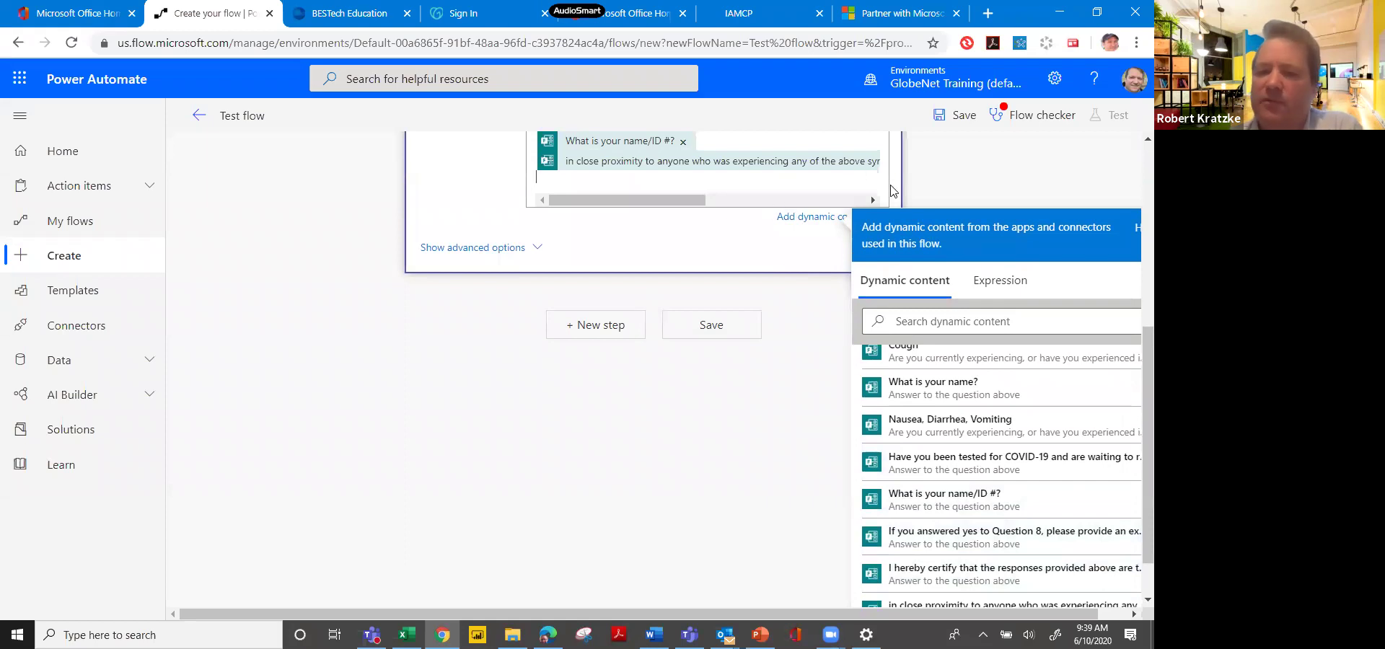
click(932, 178)
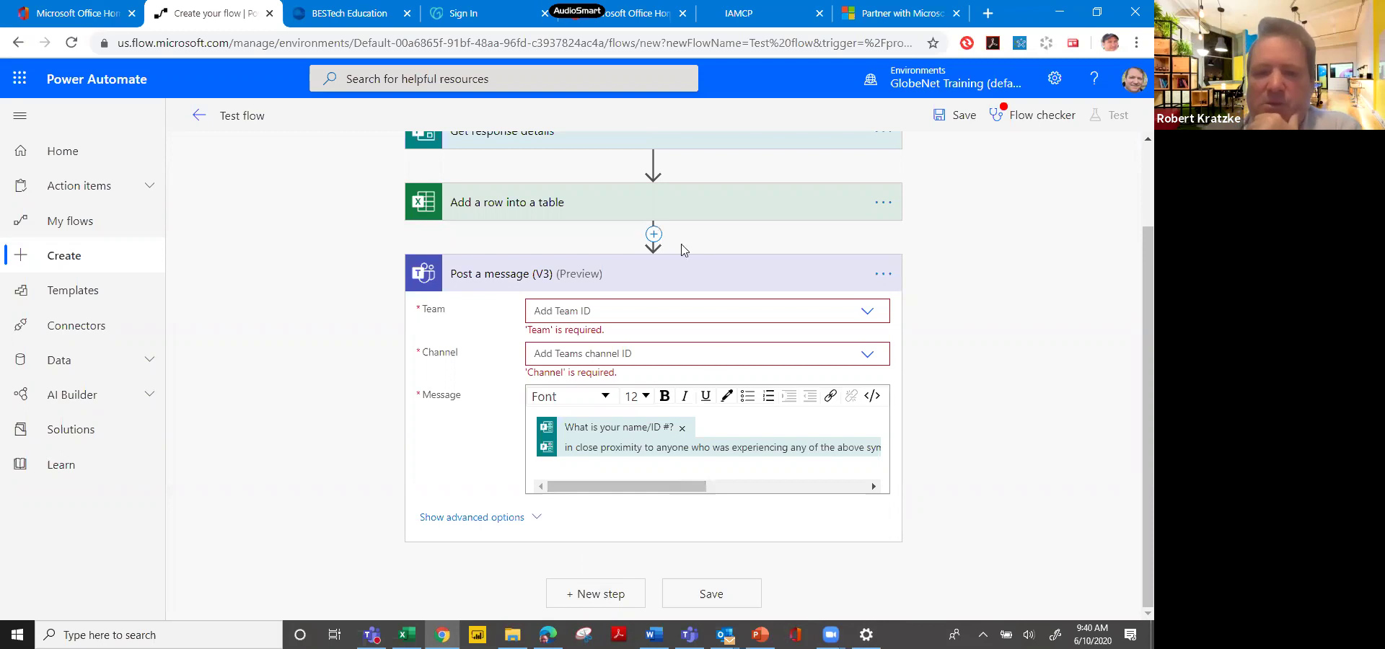
Insert a Control Condition step before the Teams post.
click(655, 237)
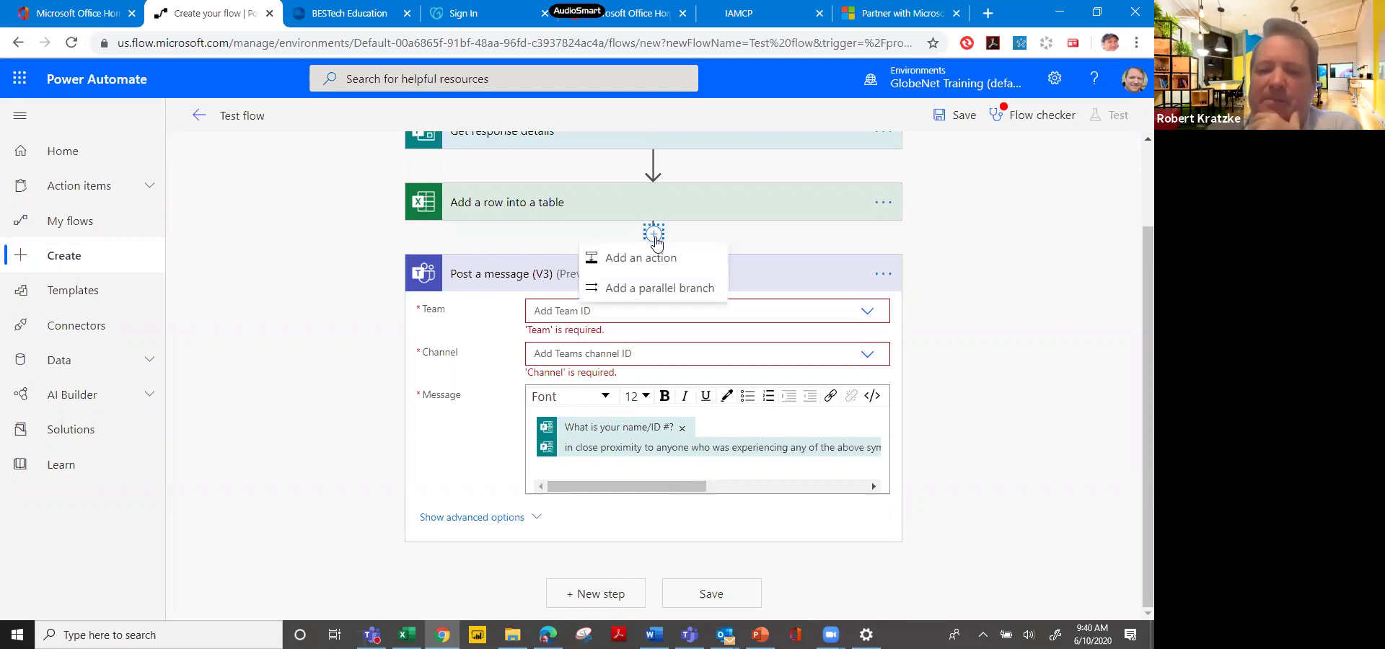
click(649, 262)
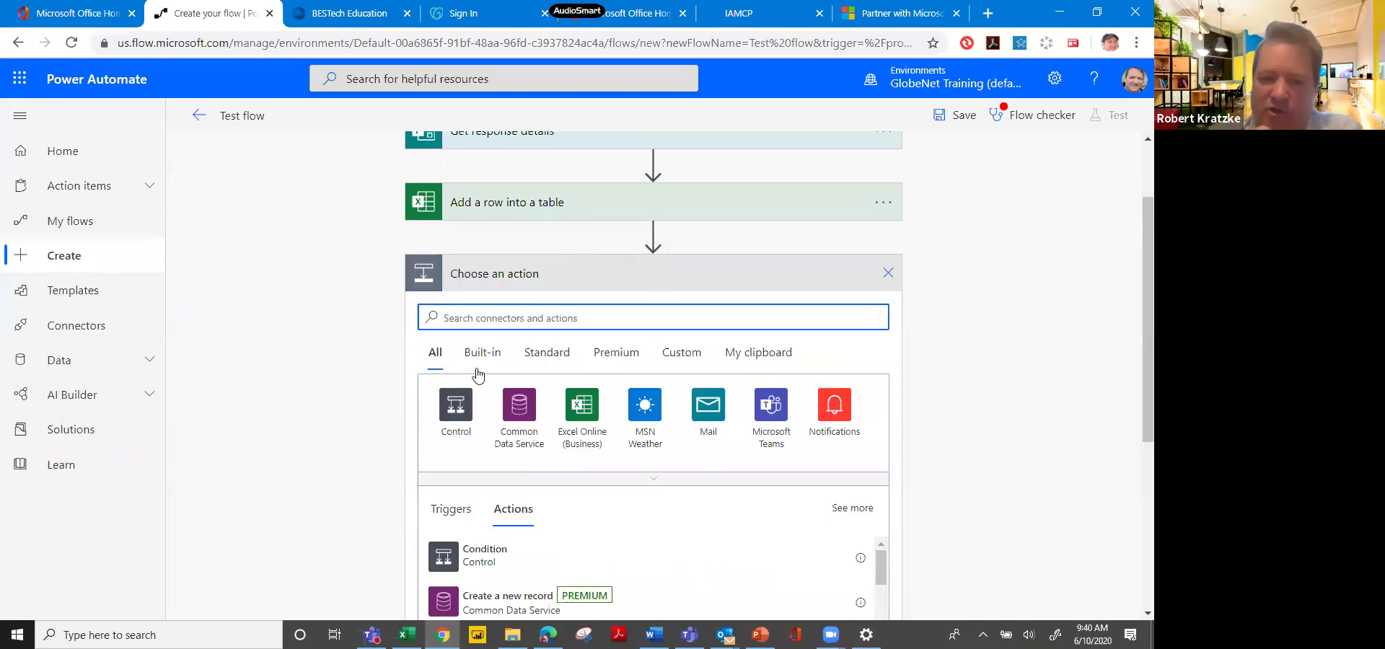
click(464, 423)
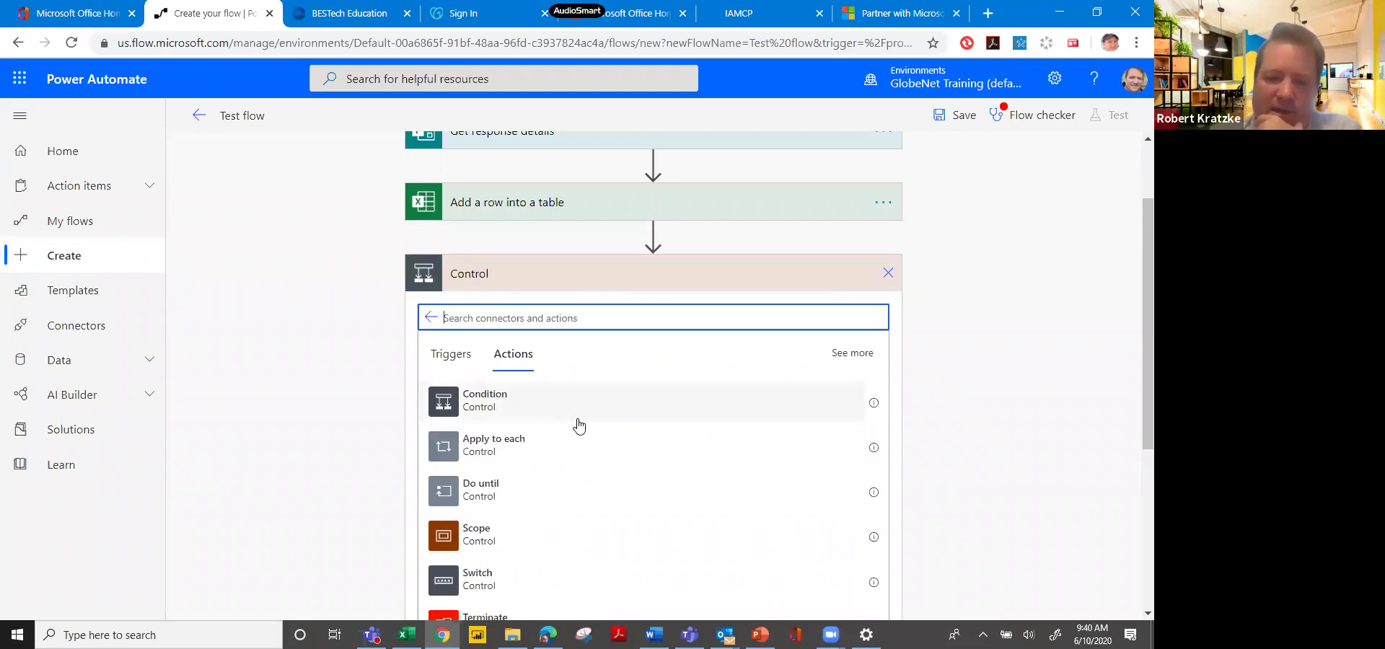
click(563, 410)
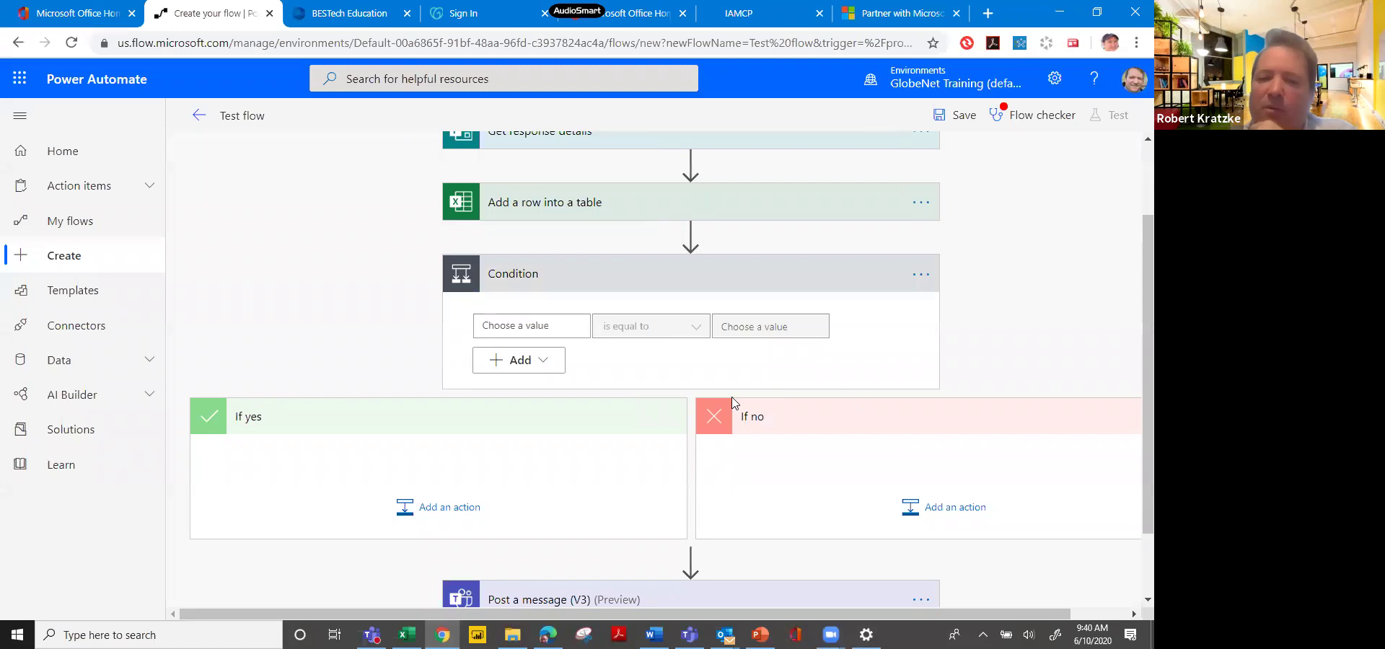
Make the Condition check whether the tested-positive close-contact answer is equal to 'yes'.
click(526, 326)
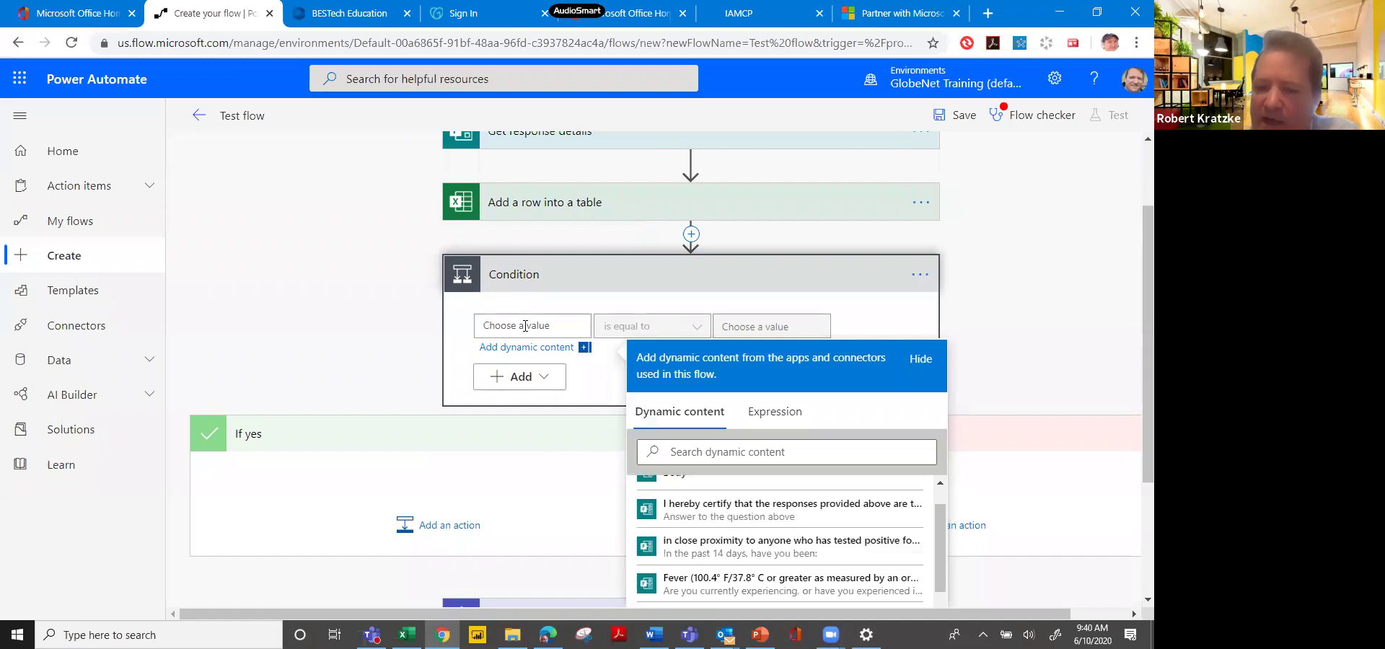
click(792, 546)
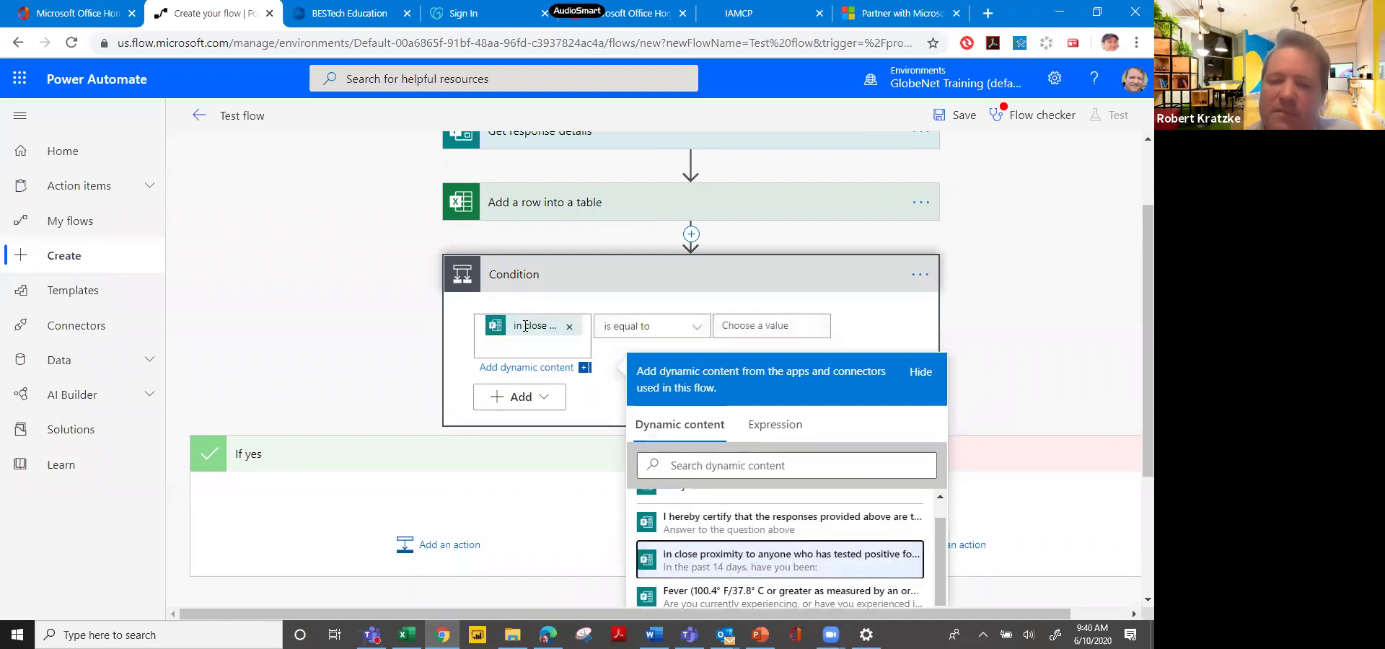
click(749, 323)
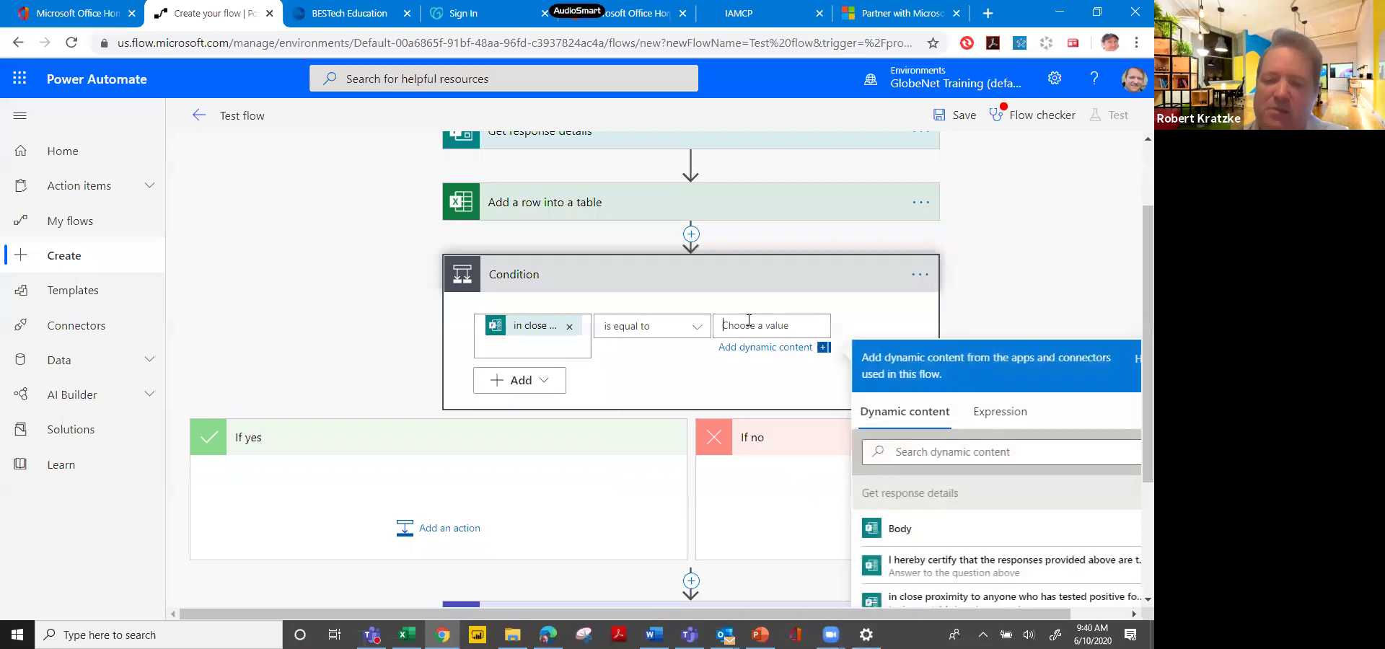
text(yes)
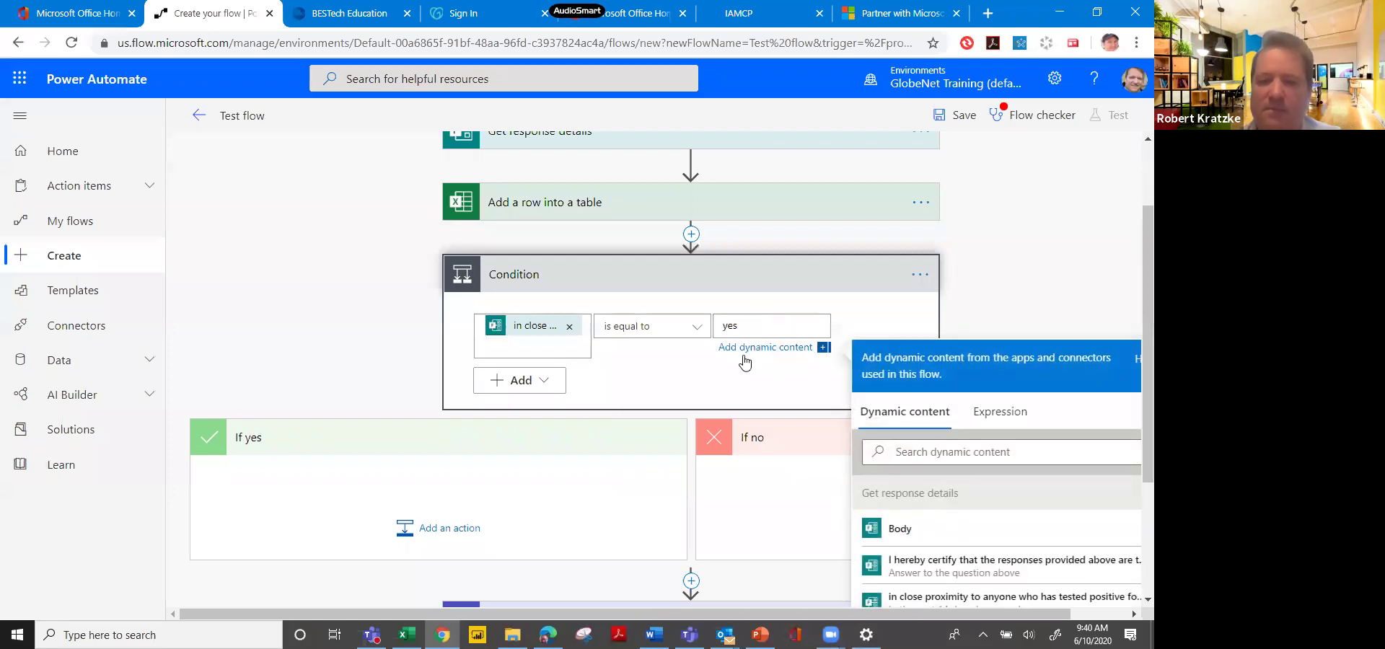
click(739, 381)
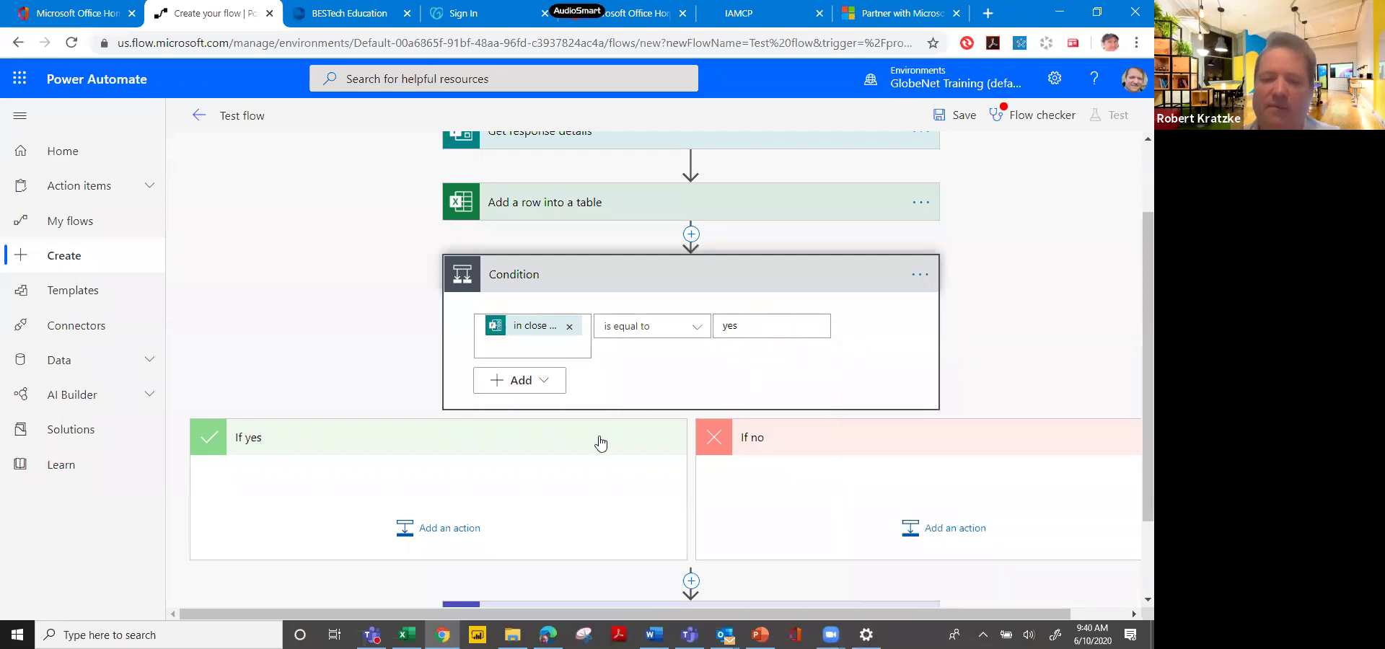
In the If yes branch, add the Notifications connector's 'Send me a mobile notification' action.
click(450, 532)
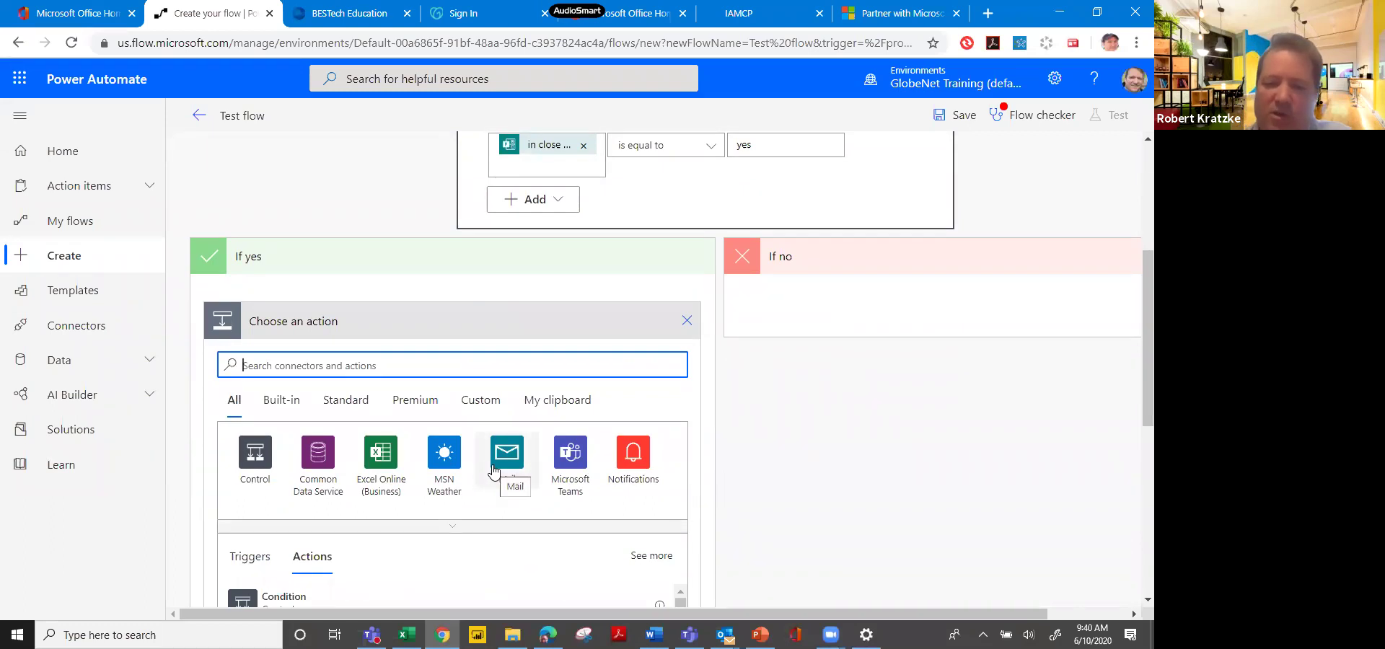
click(632, 458)
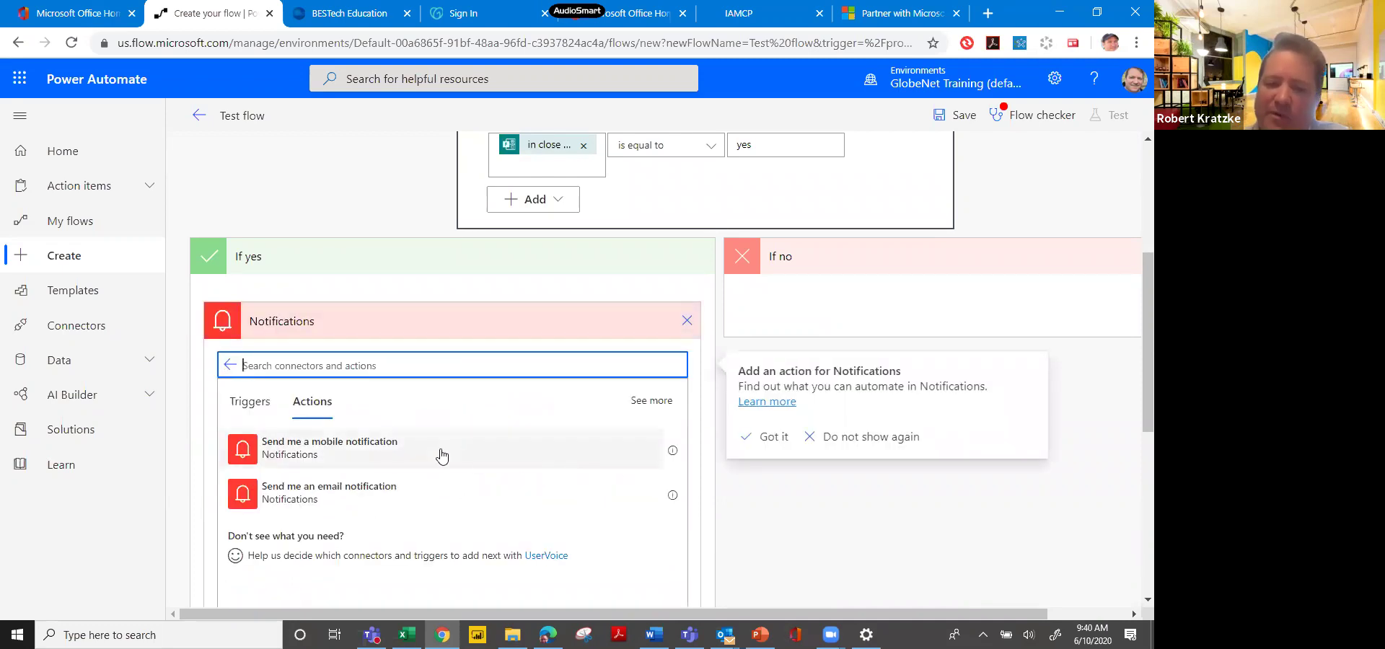
click(443, 456)
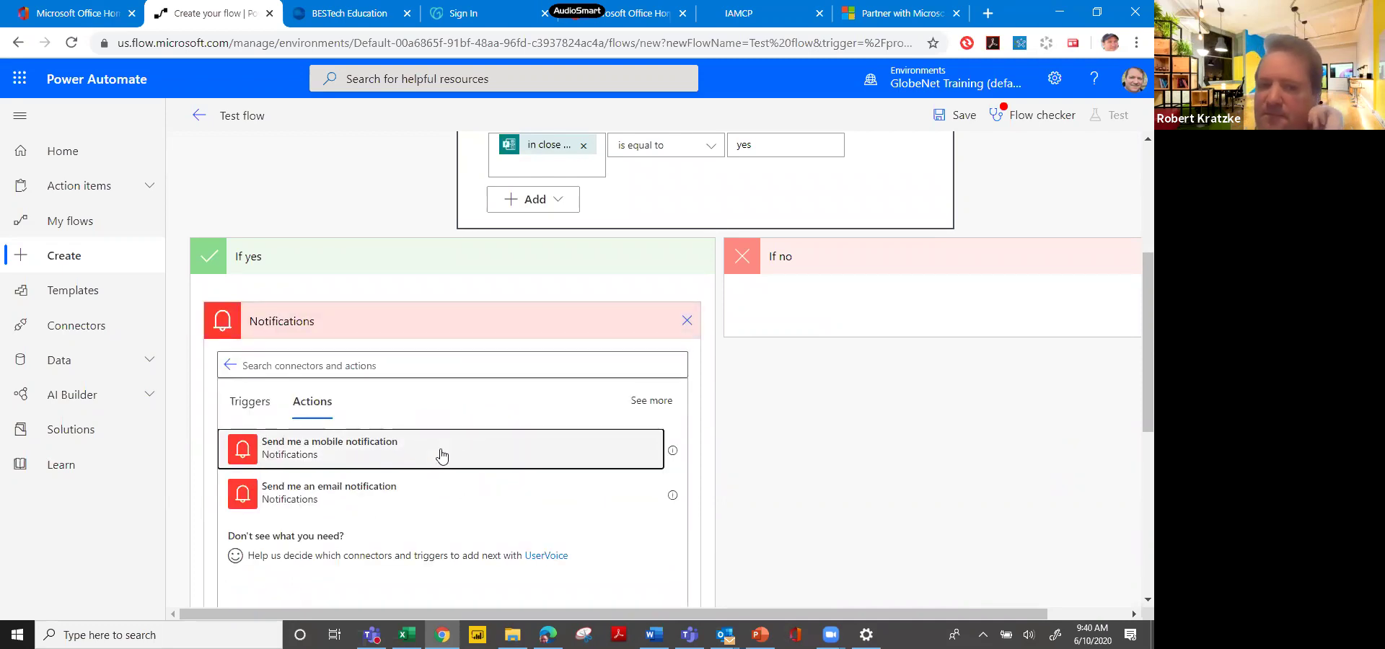
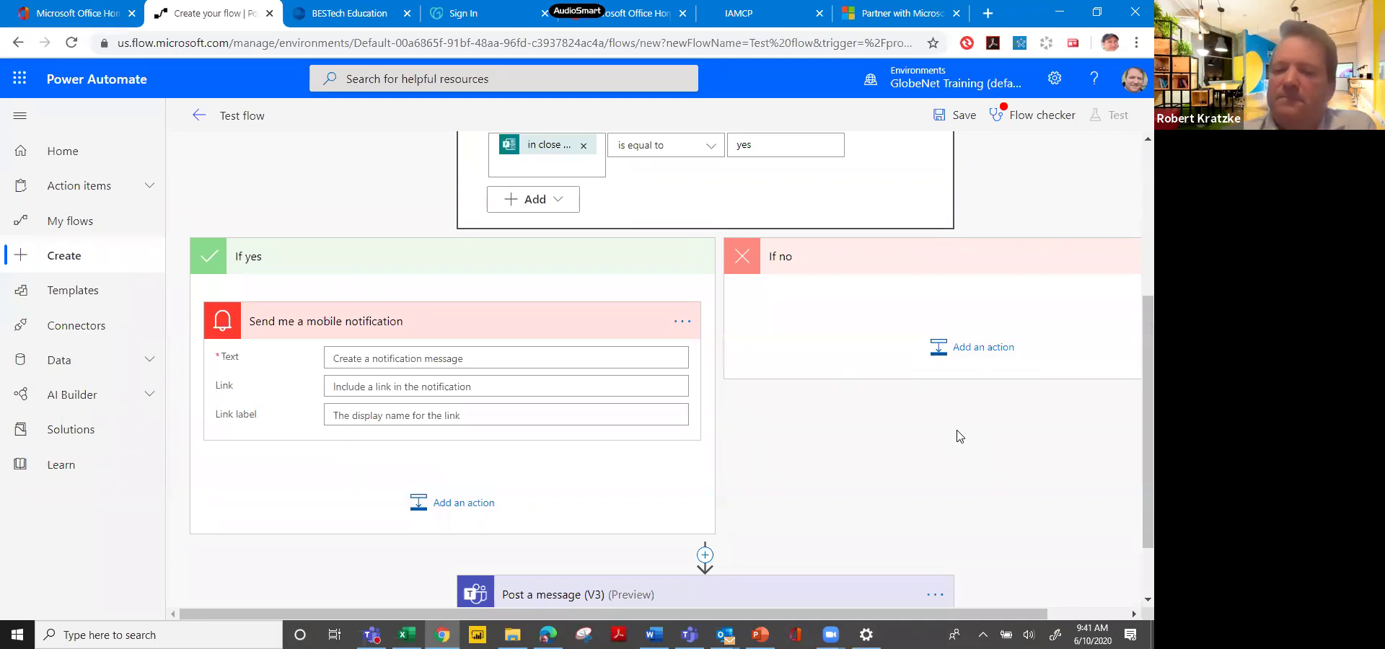
Add a new flow step, search actions for 'sales', then head to Connectors.
scroll(959, 437, down, 1)
scroll(959, 436, up, 4)
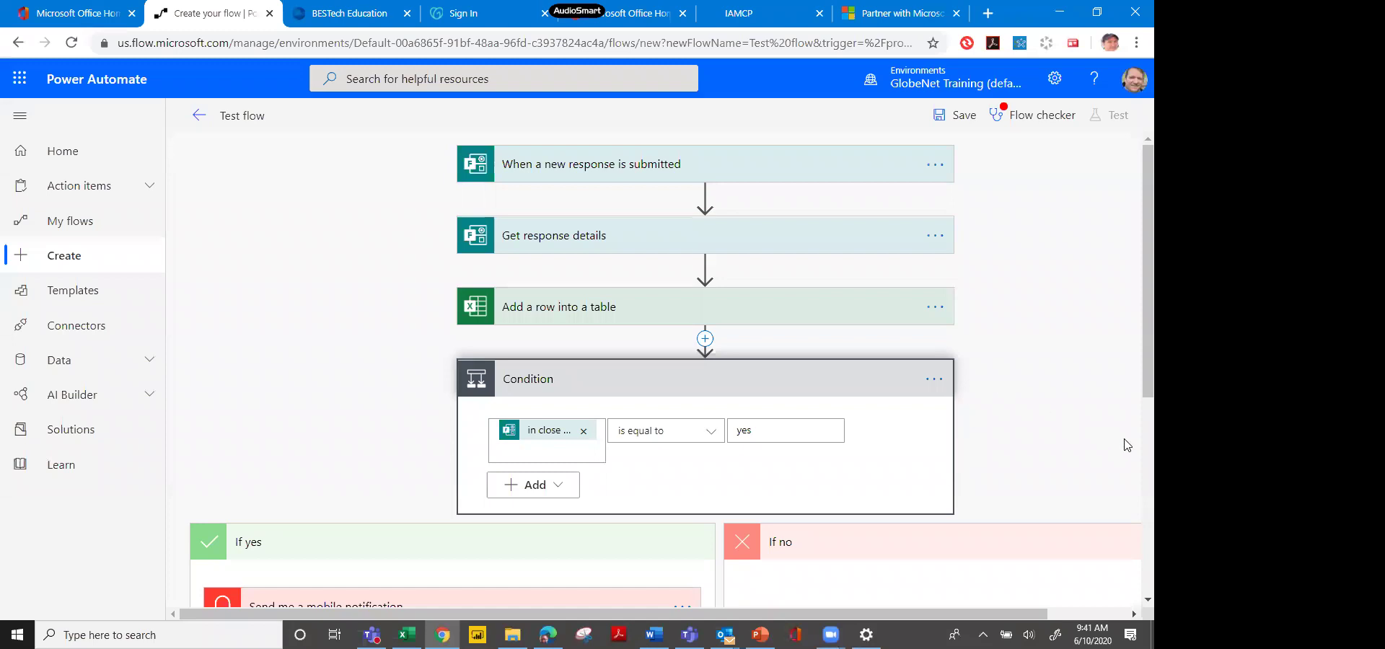
scroll(1135, 470, down, 5)
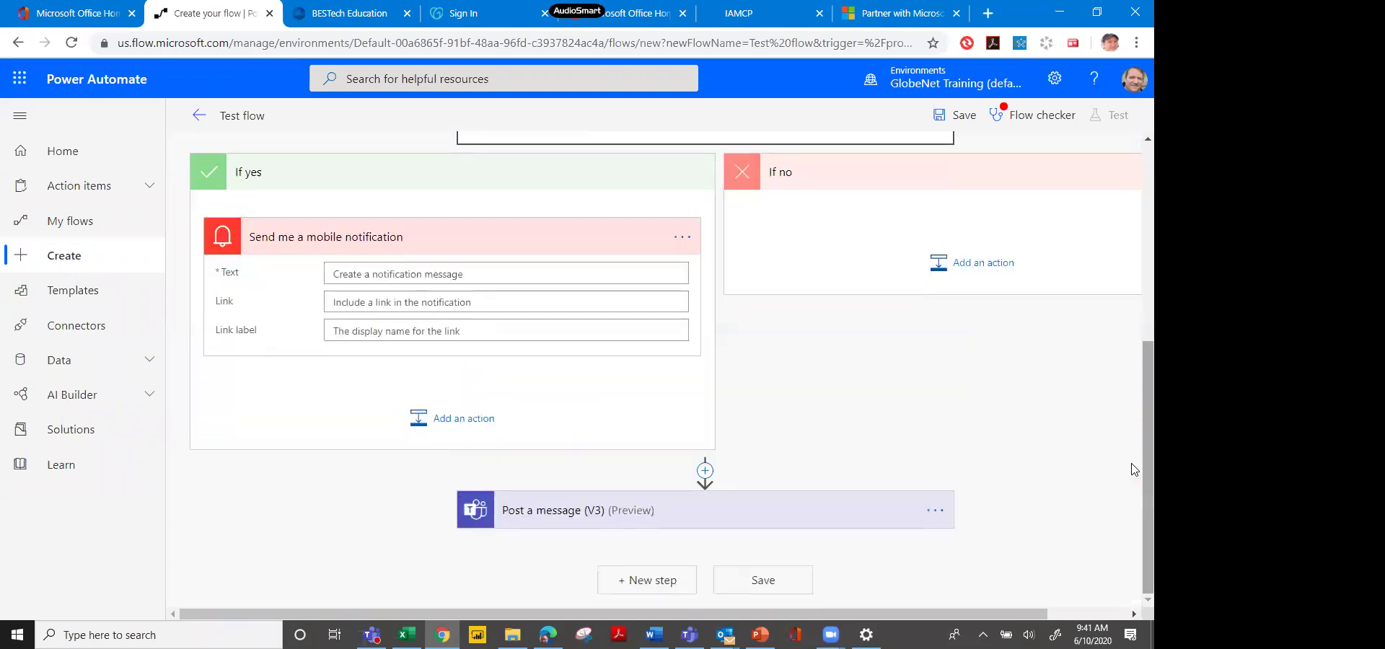
click(679, 581)
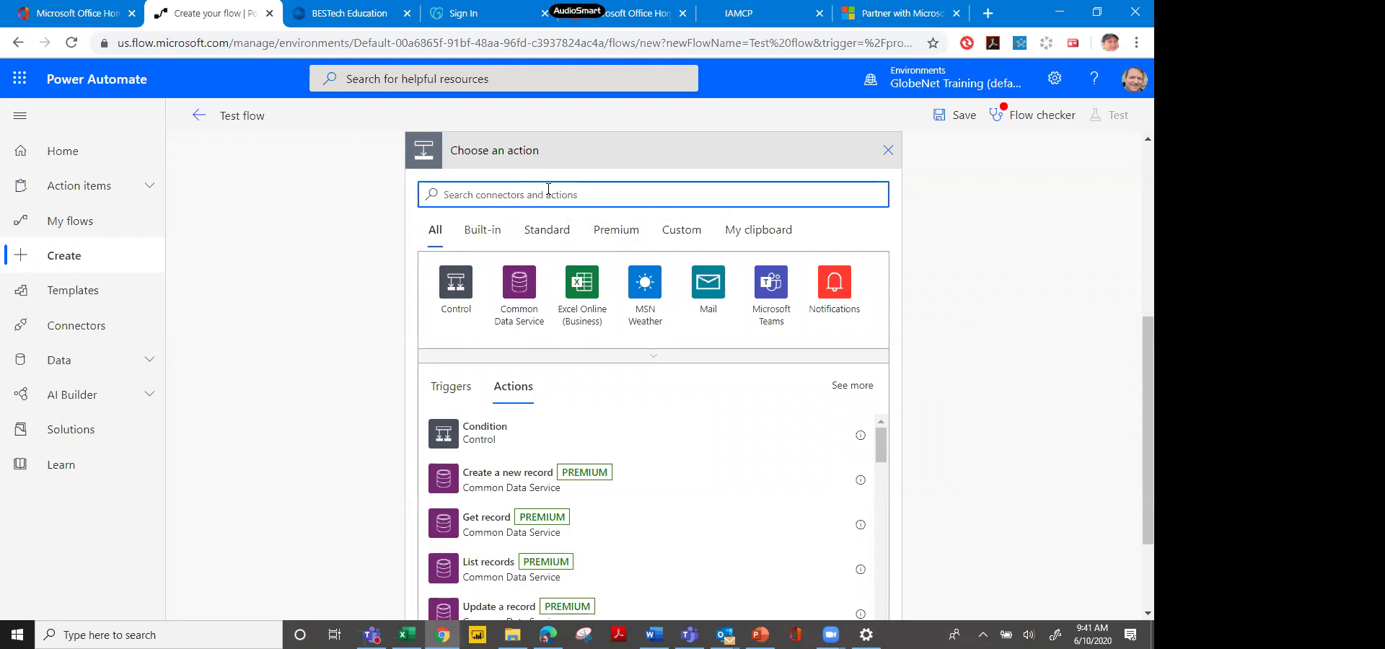
text(s)
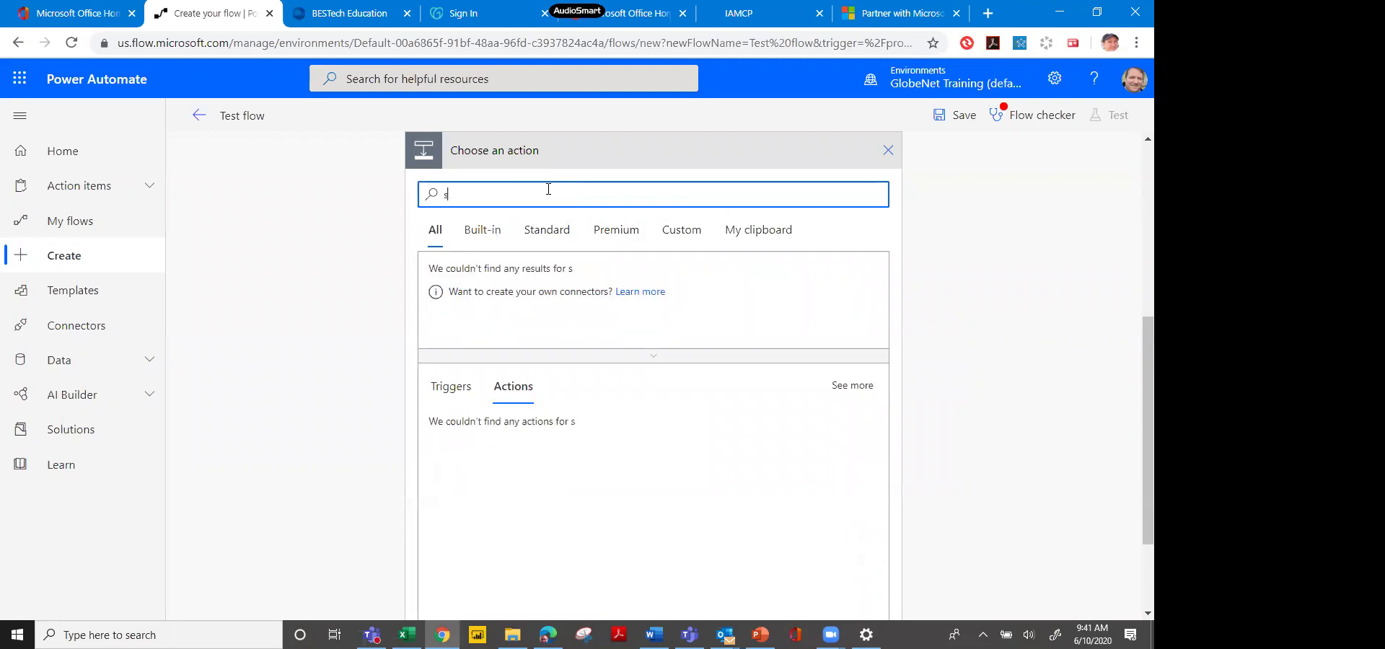
text(ales)
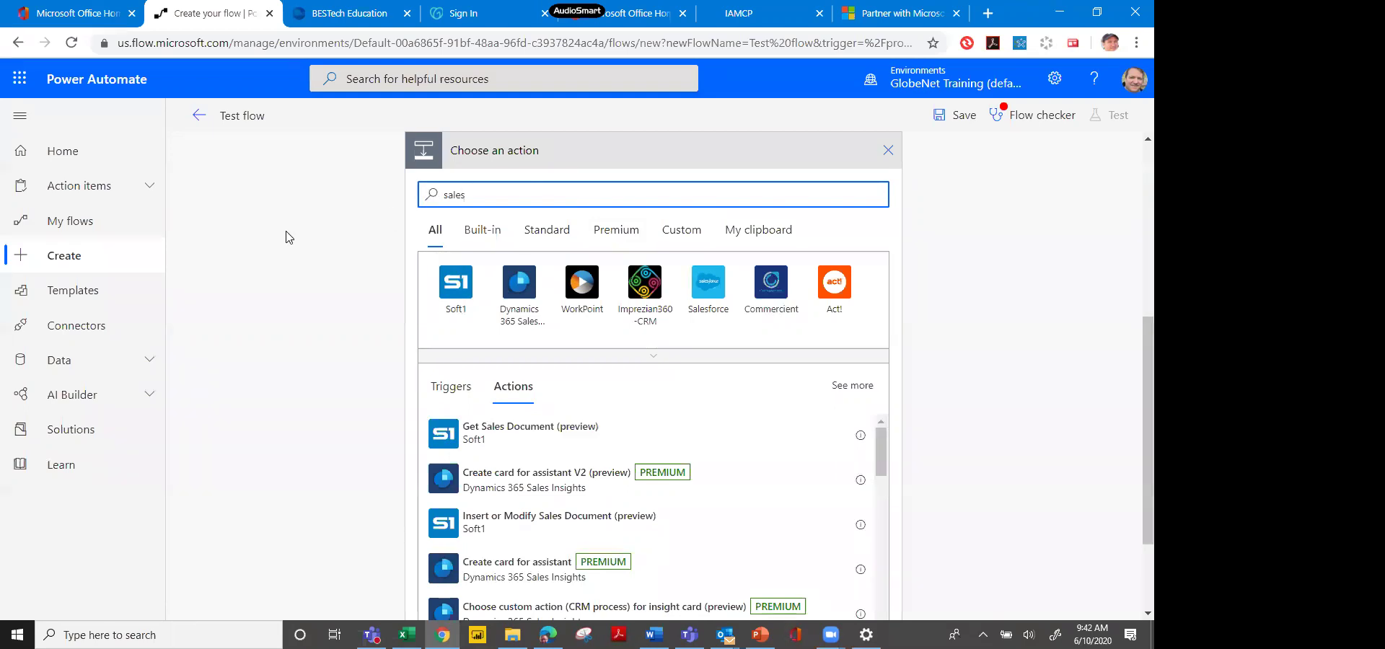
click(91, 326)
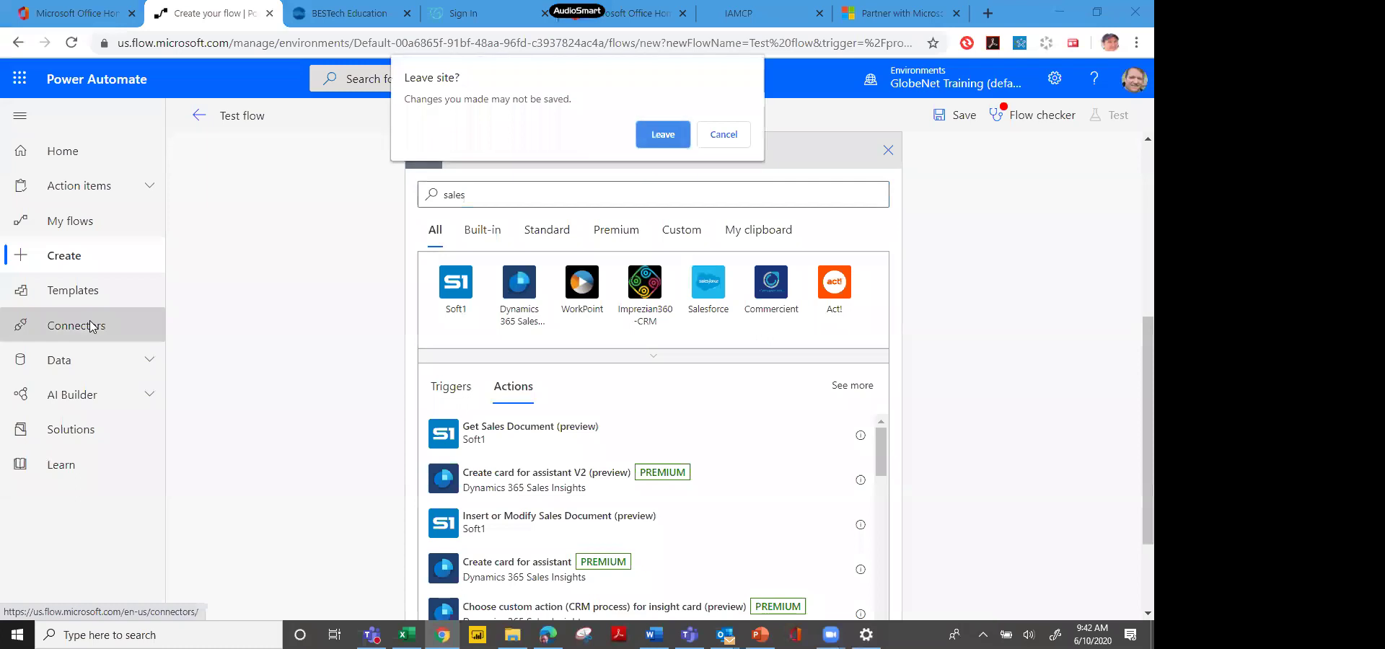
Leave the unsaved flow and browse the Twitter connector's trigger and template flows.
click(658, 140)
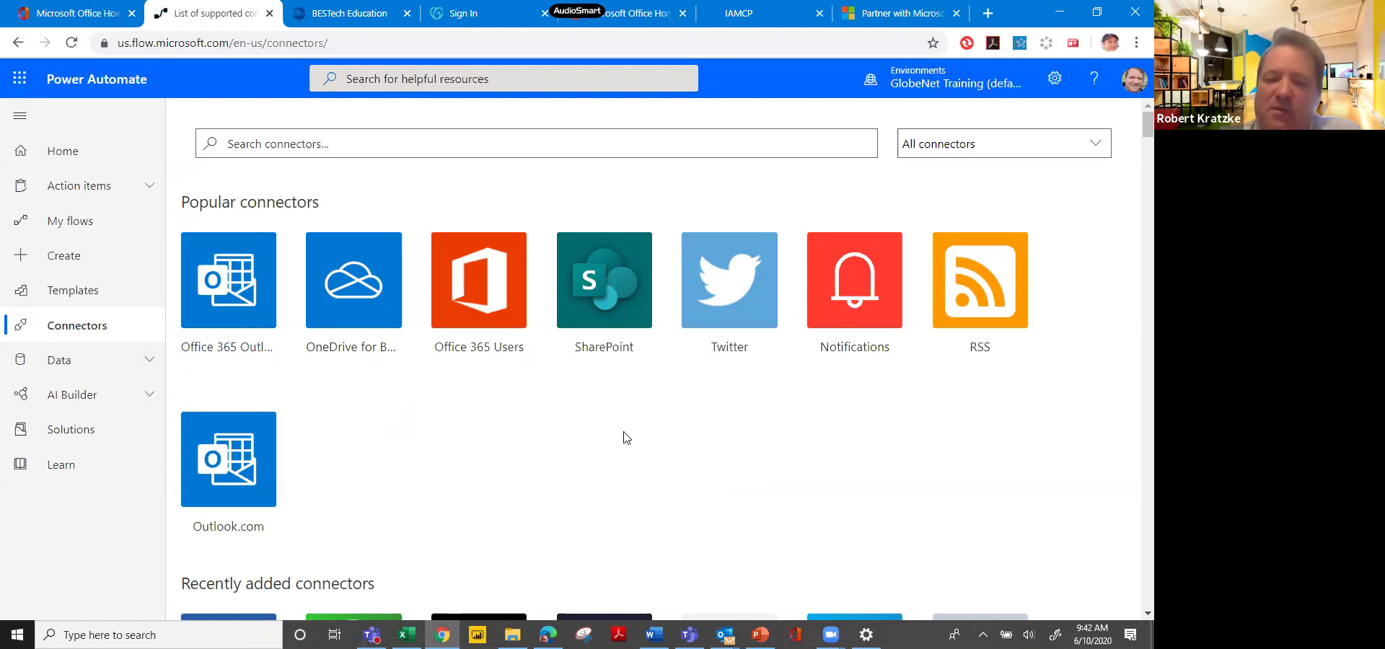
click(731, 309)
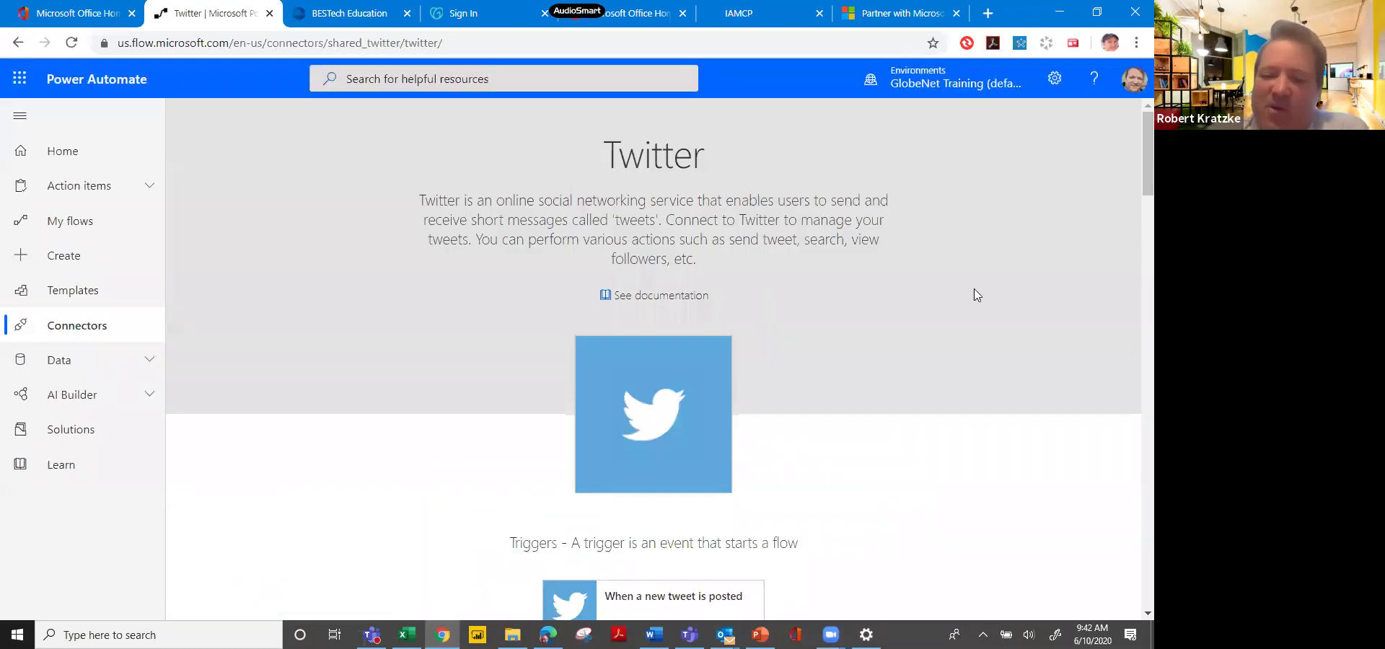
scroll(1131, 187, down, 3)
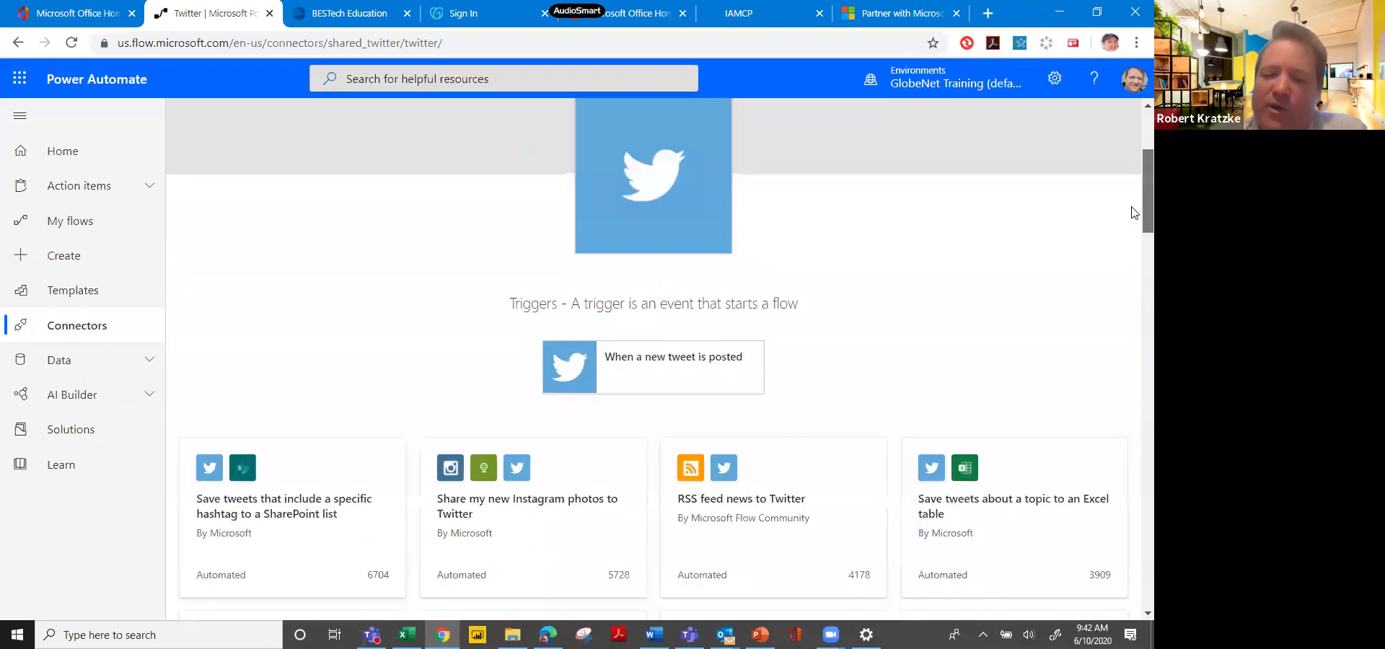
scroll(1132, 213, down, 1)
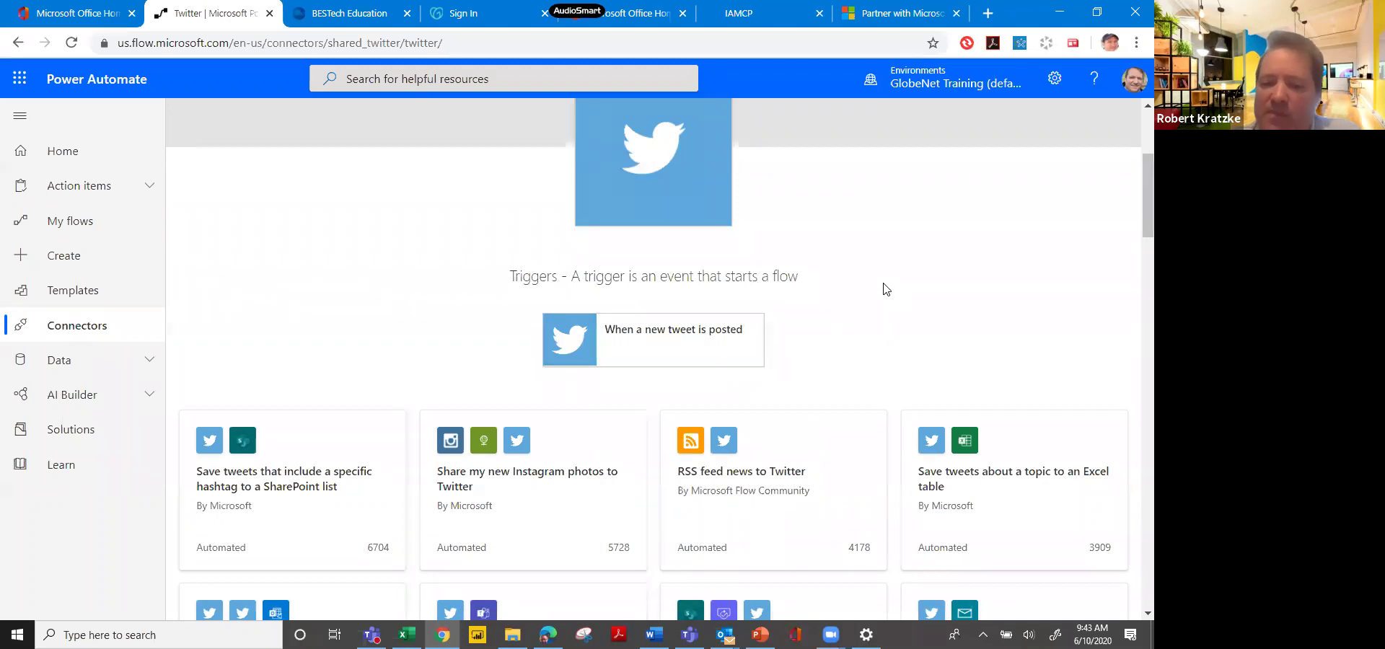
scroll(887, 289, down, 4)
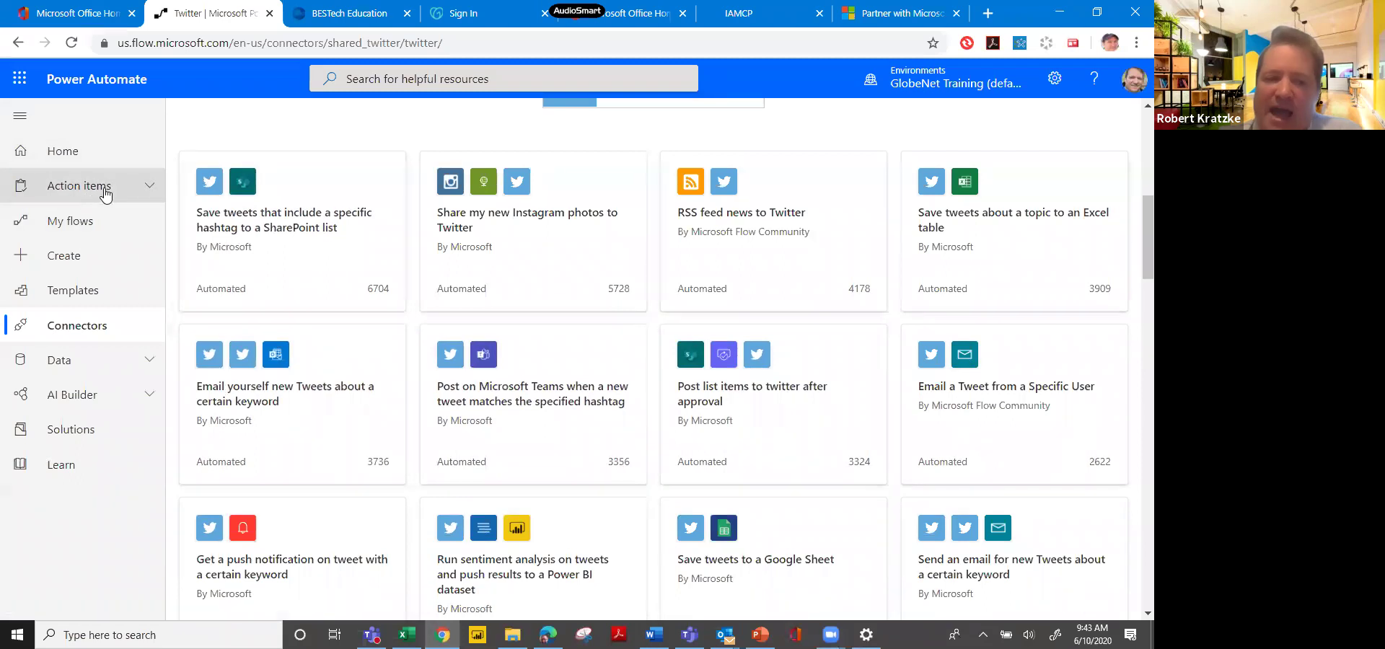
Open received Approvals and start responding to the Onedrive Document Approval Workflow Test request.
click(146, 193)
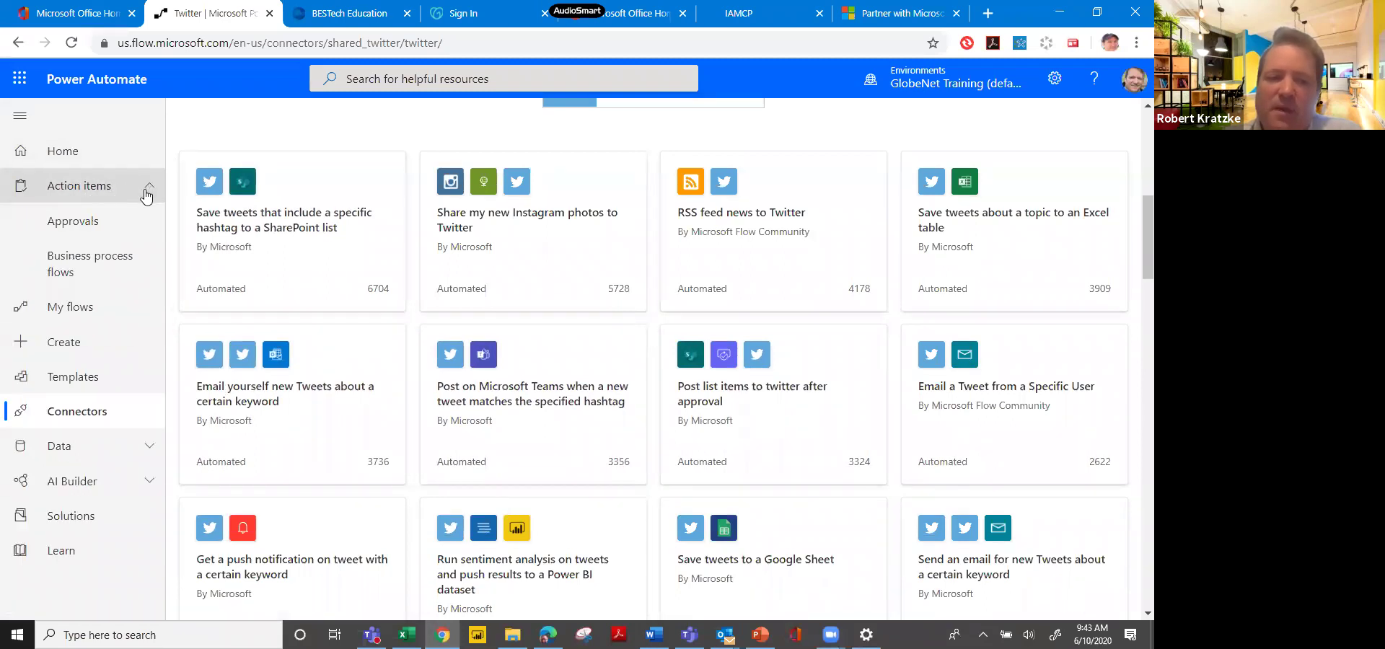
click(102, 224)
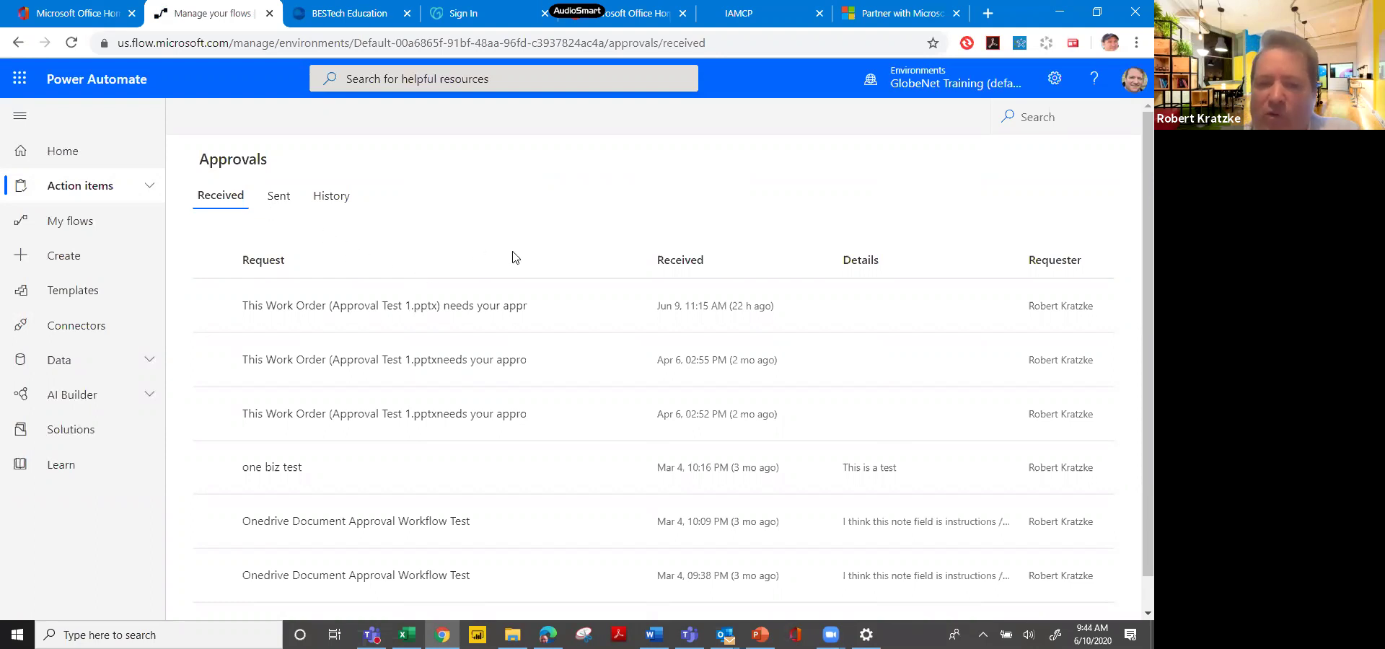
scroll(515, 258, down, 1)
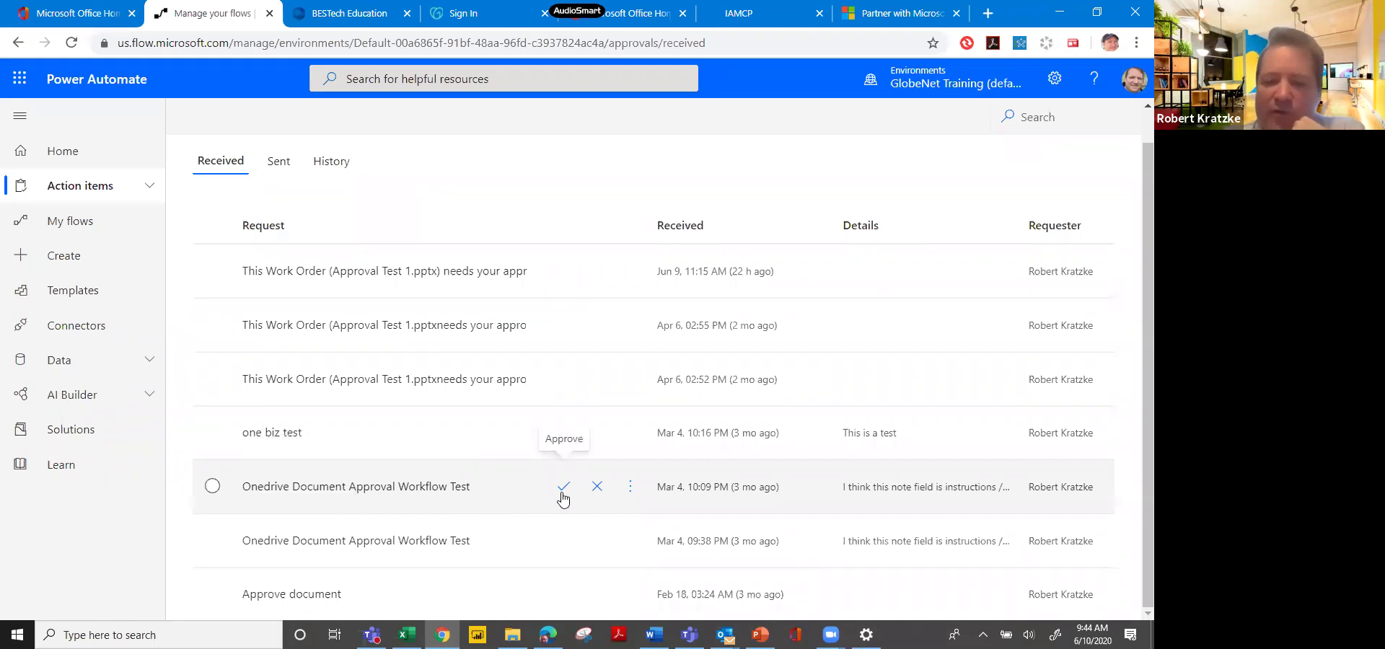
click(438, 487)
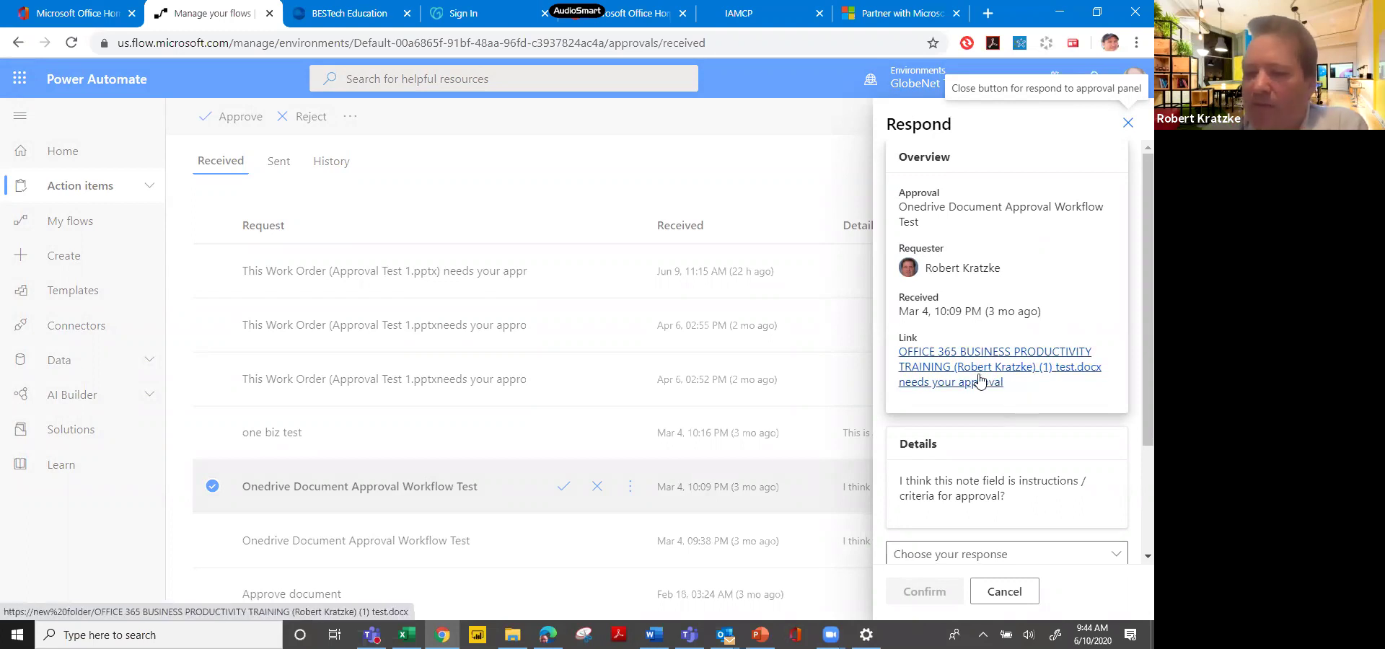
Check the linked document, approve the Onedrive Document Approval Workflow Test request, then go to Create.
click(980, 381)
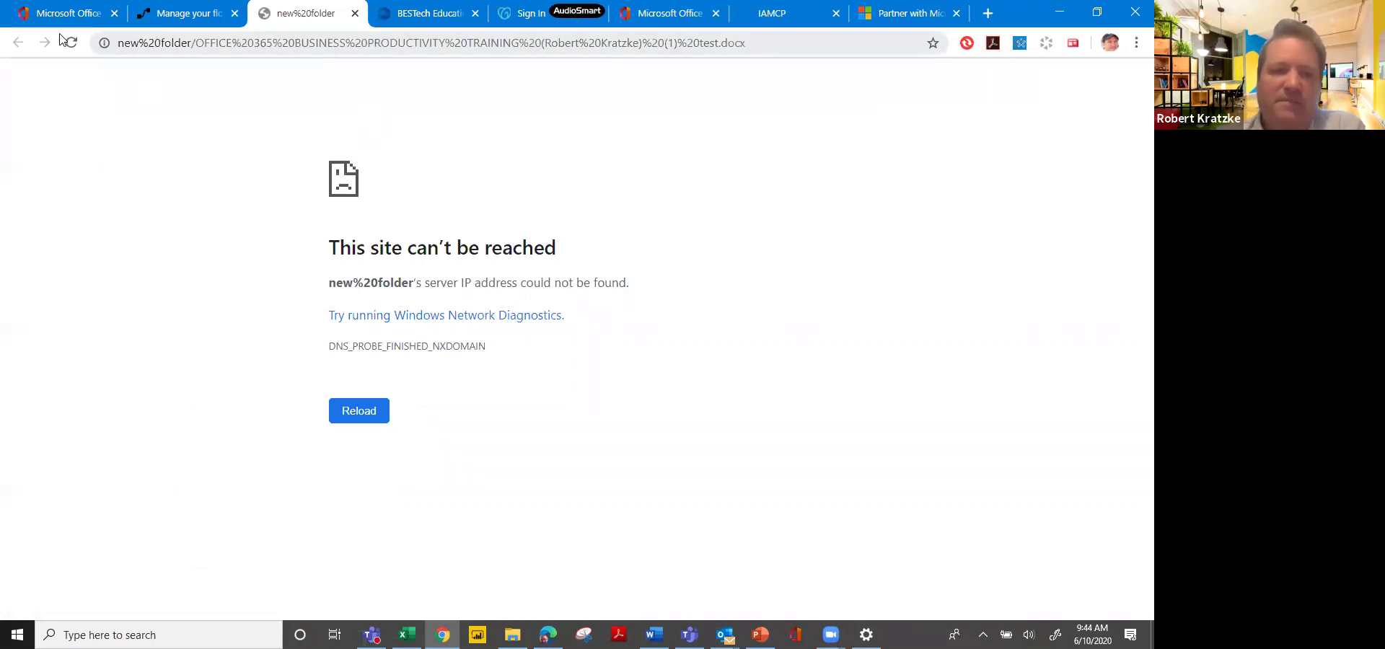
click(168, 22)
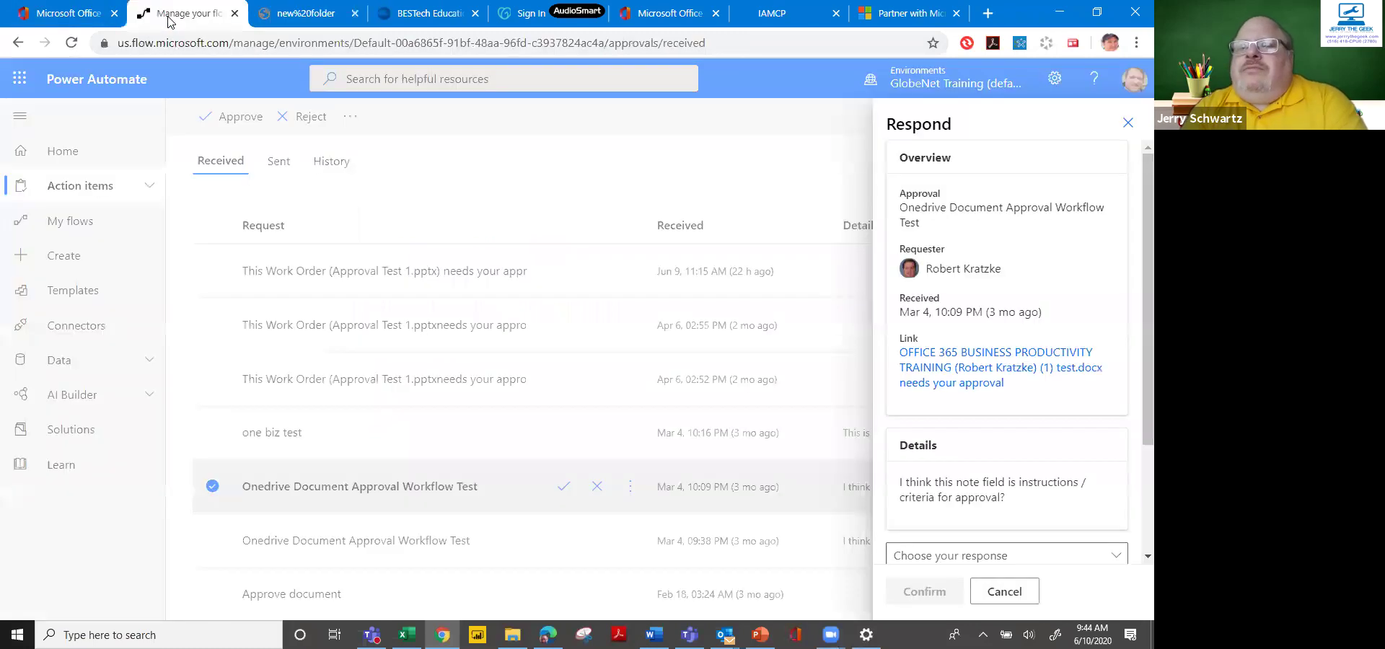
click(947, 554)
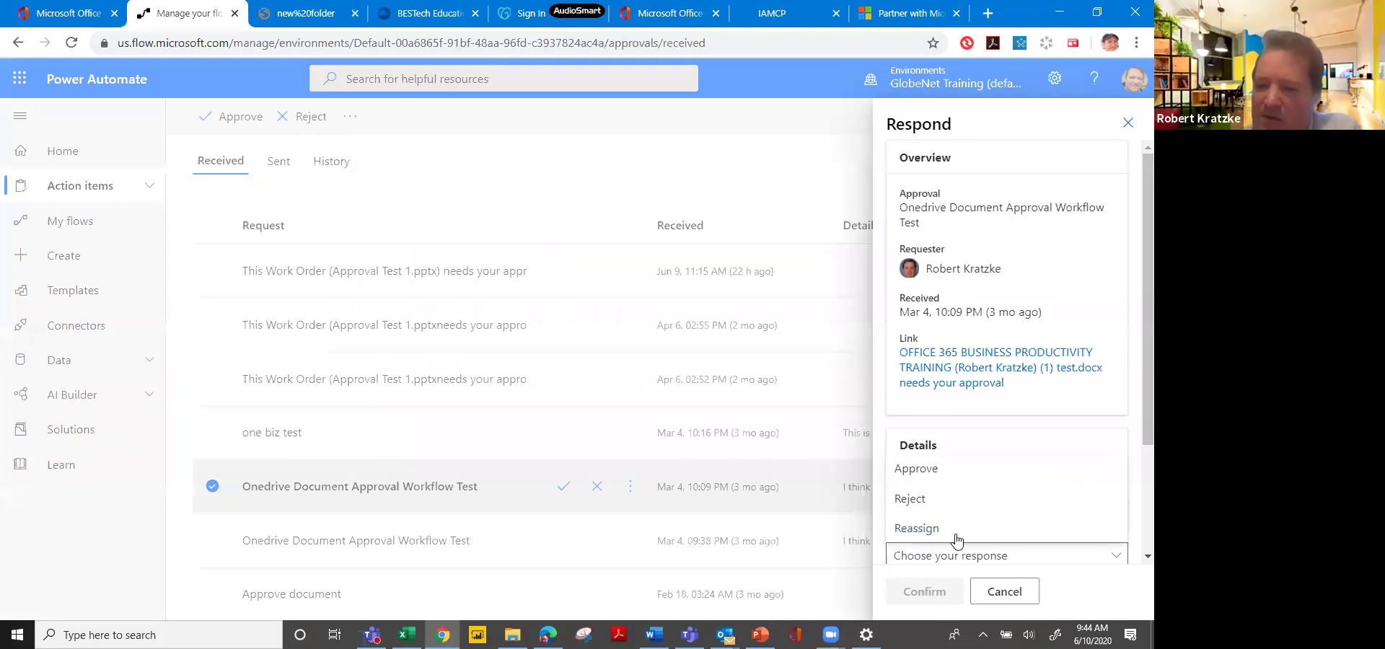
click(972, 477)
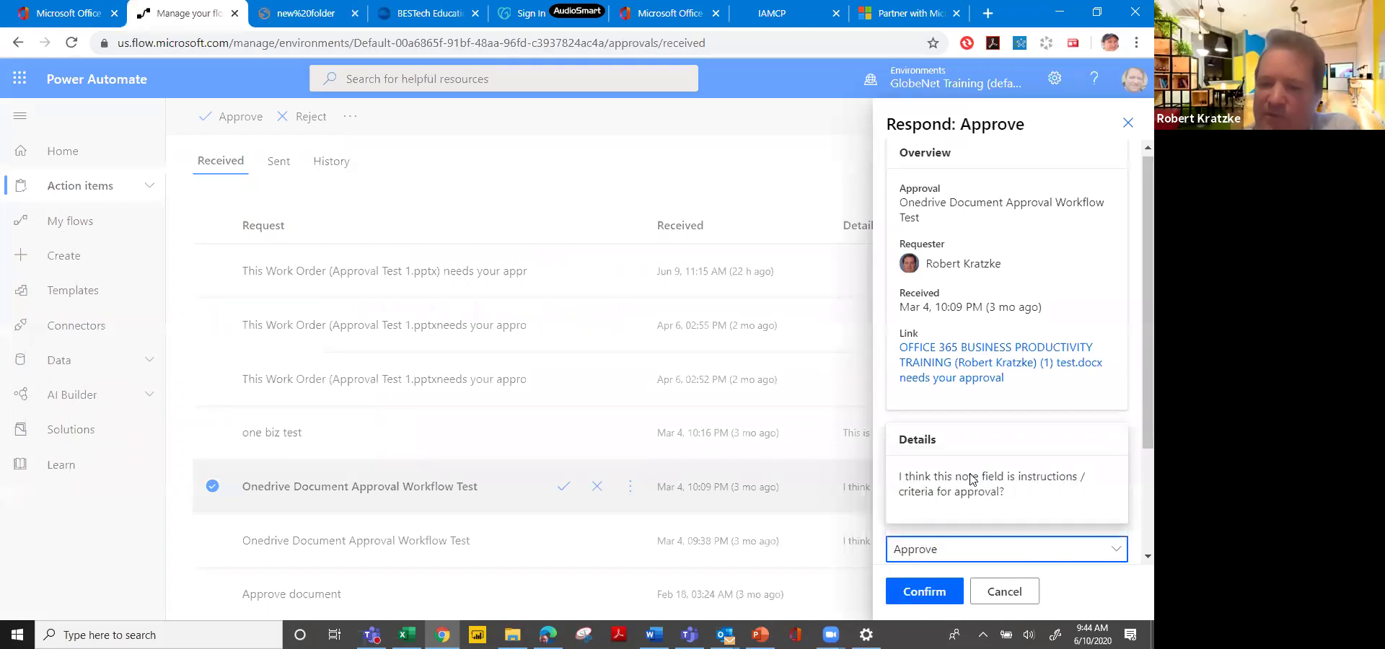
click(940, 590)
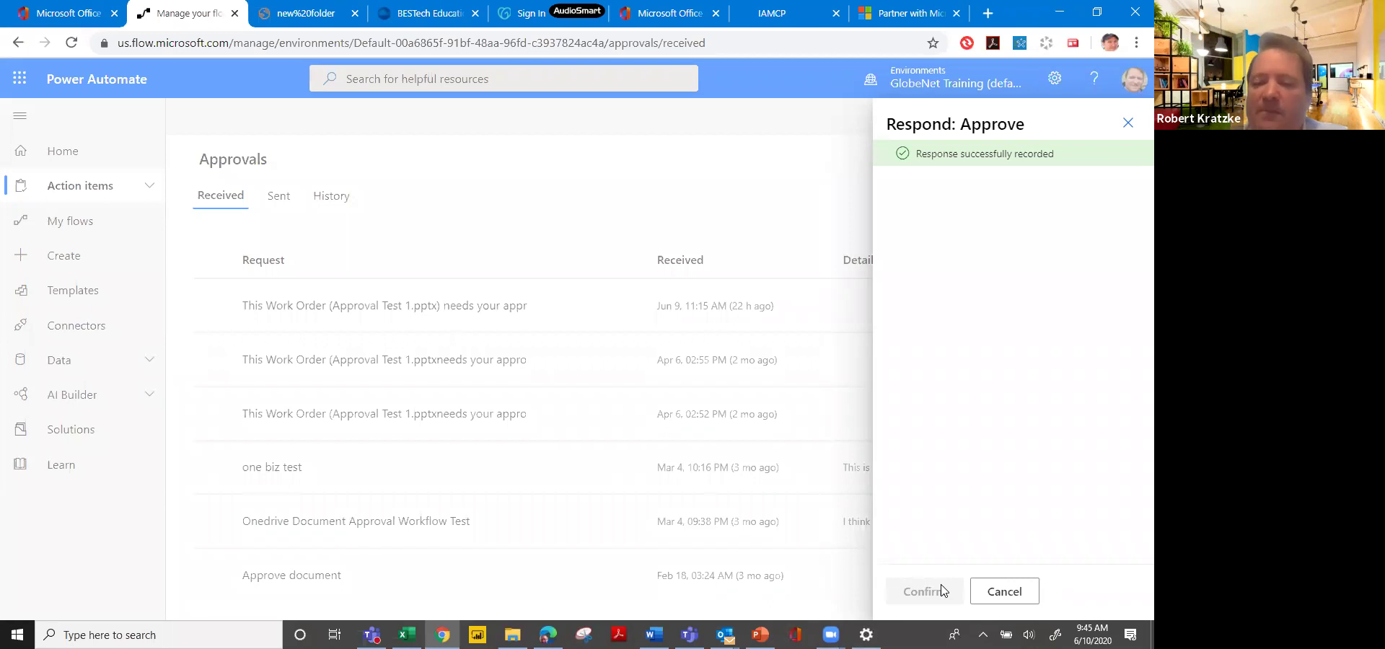
click(1017, 590)
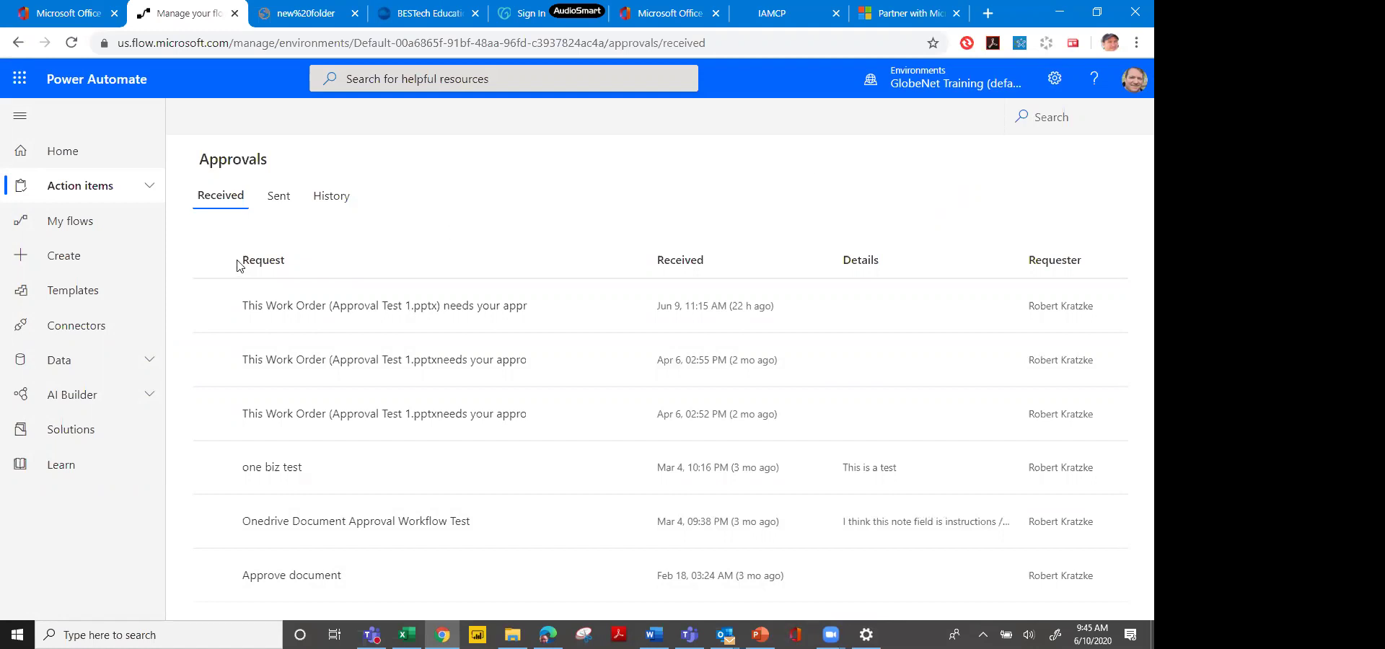
click(117, 273)
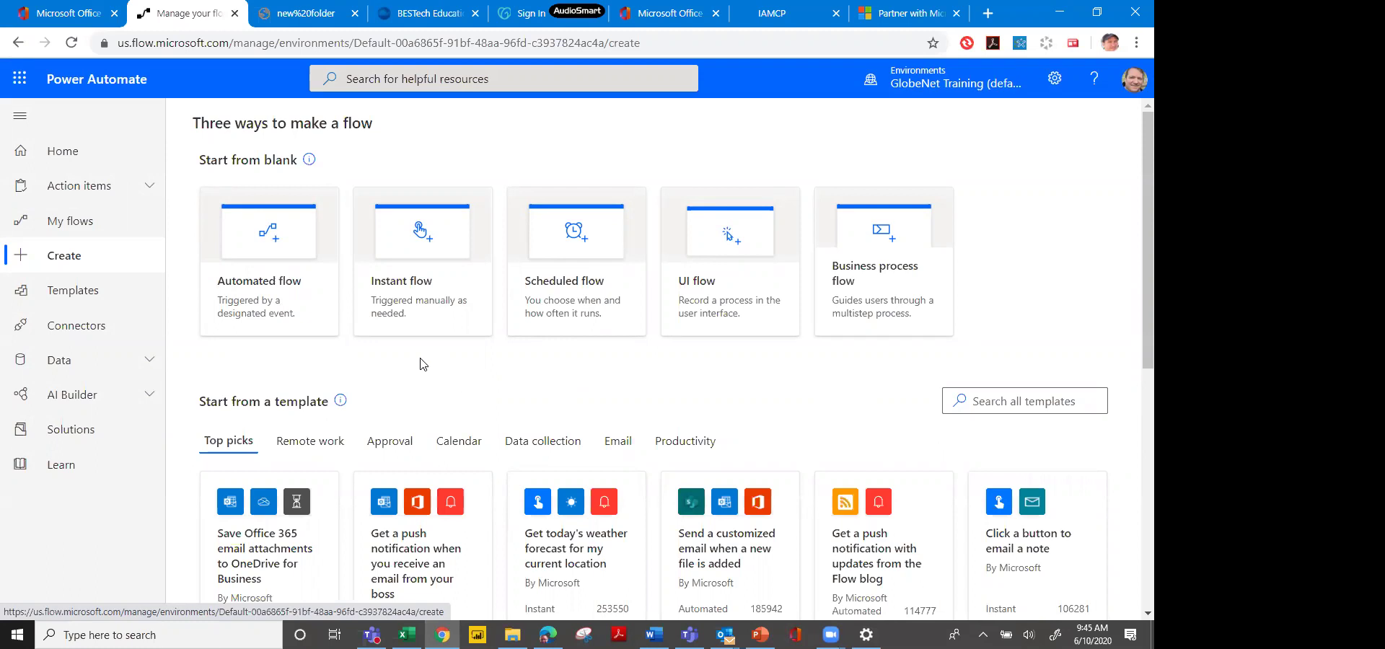
Create an automated flow using Office 365 Outlook's 'When a new email arrives (V3)' trigger.
click(271, 284)
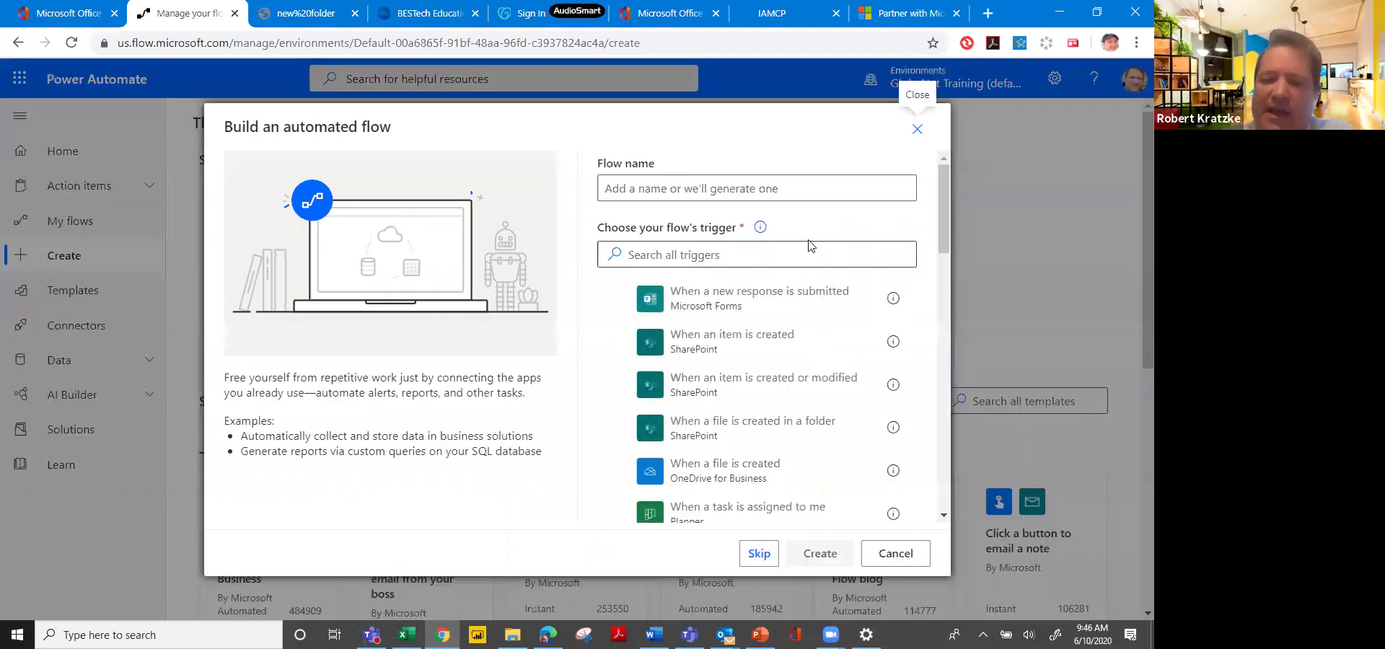
drag(947, 248, 945, 450)
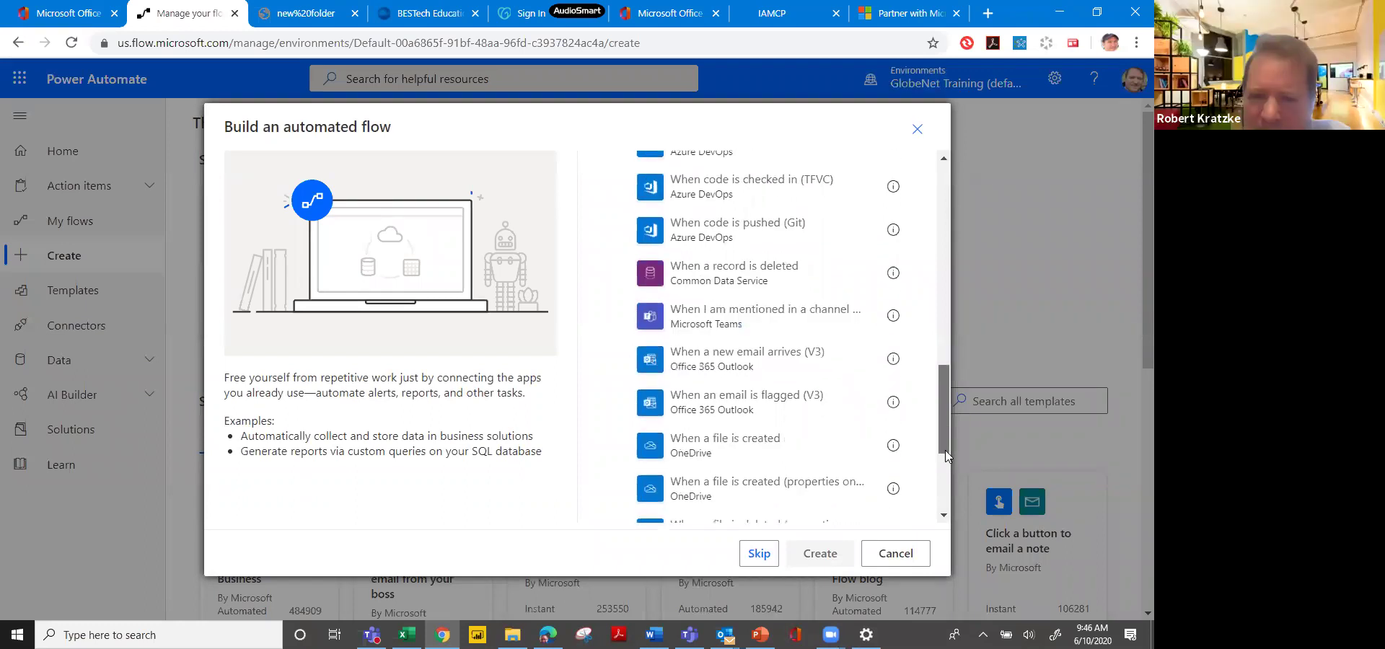
click(766, 372)
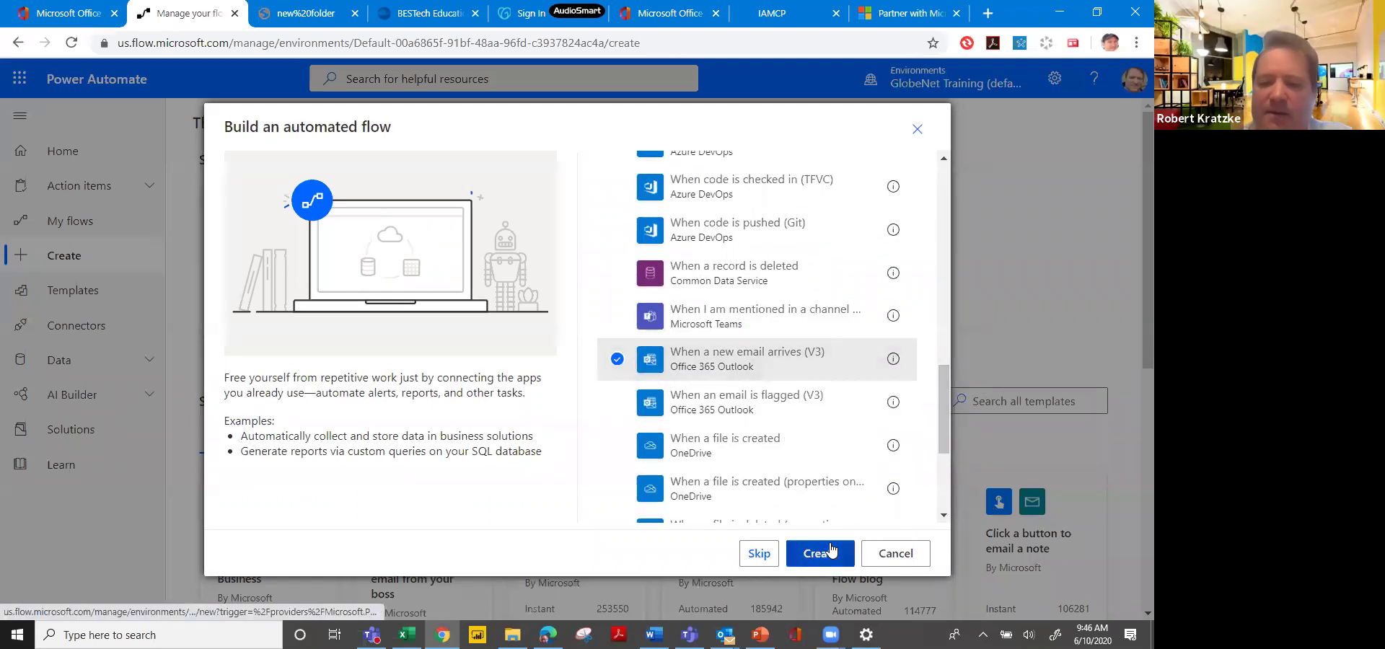
click(832, 550)
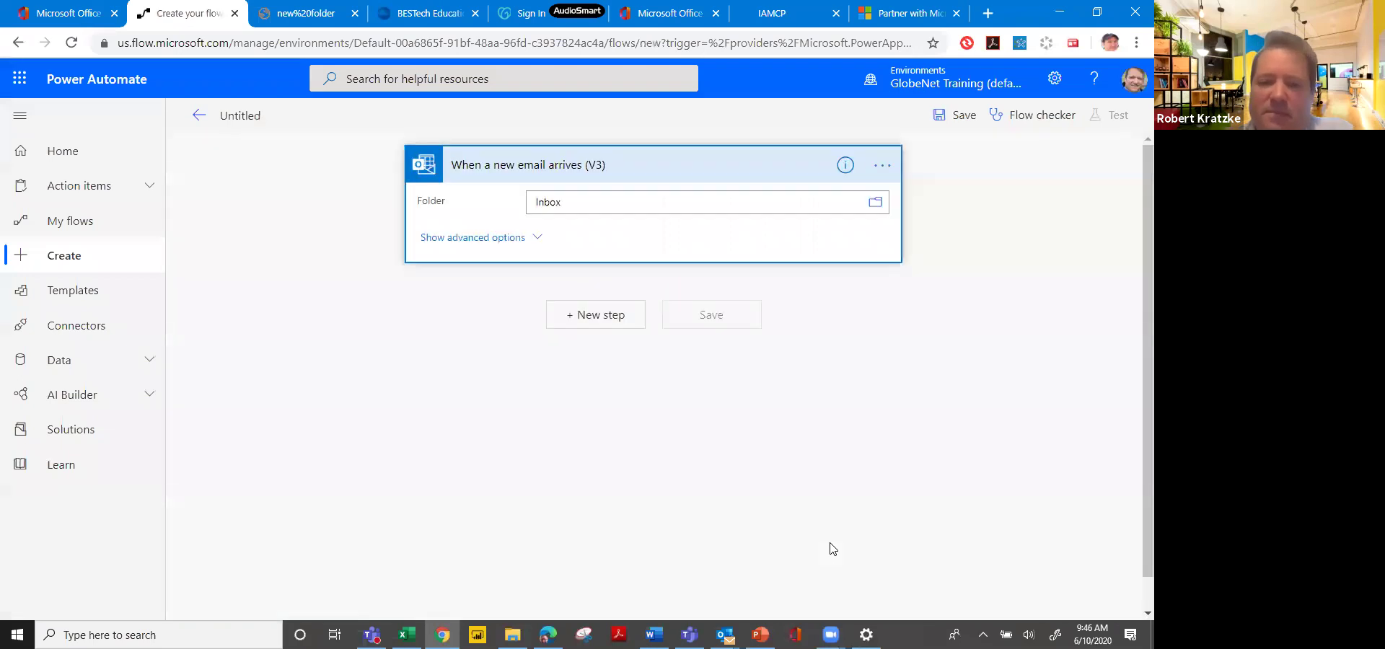
Review the trigger's Inbox folder and advanced filter options, then add a new step.
click(880, 205)
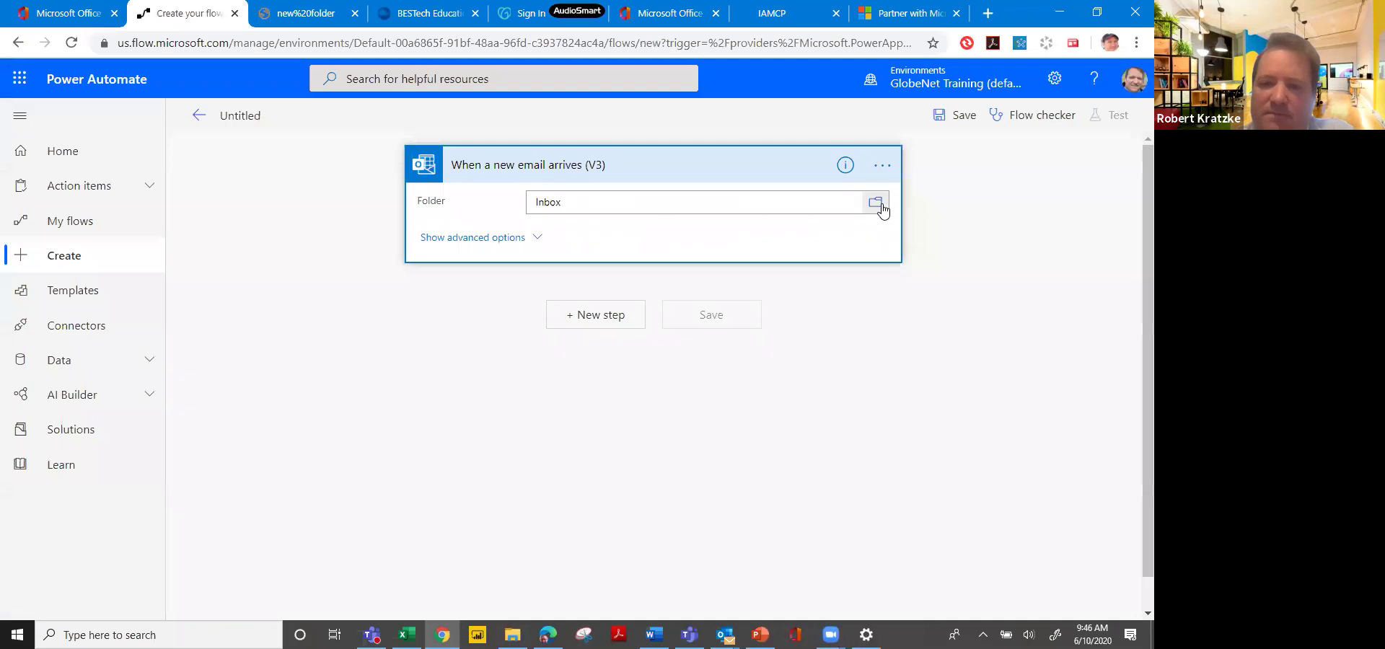
click(469, 238)
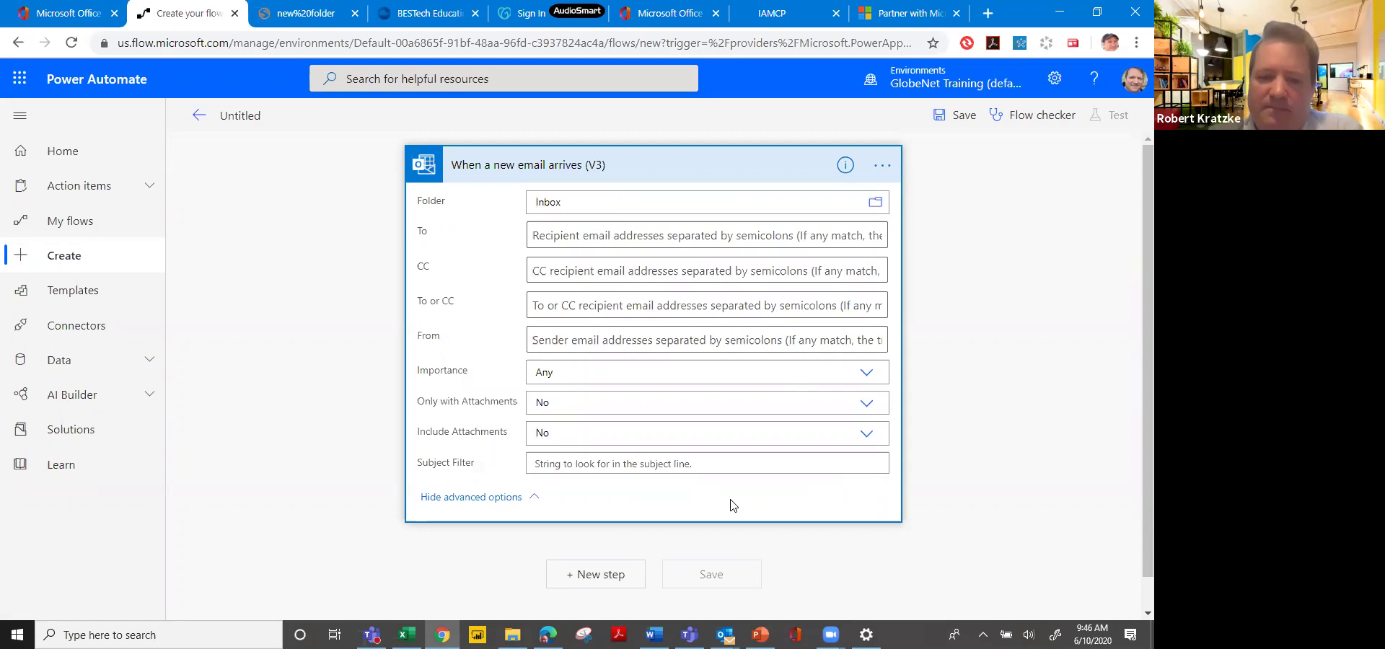
click(607, 577)
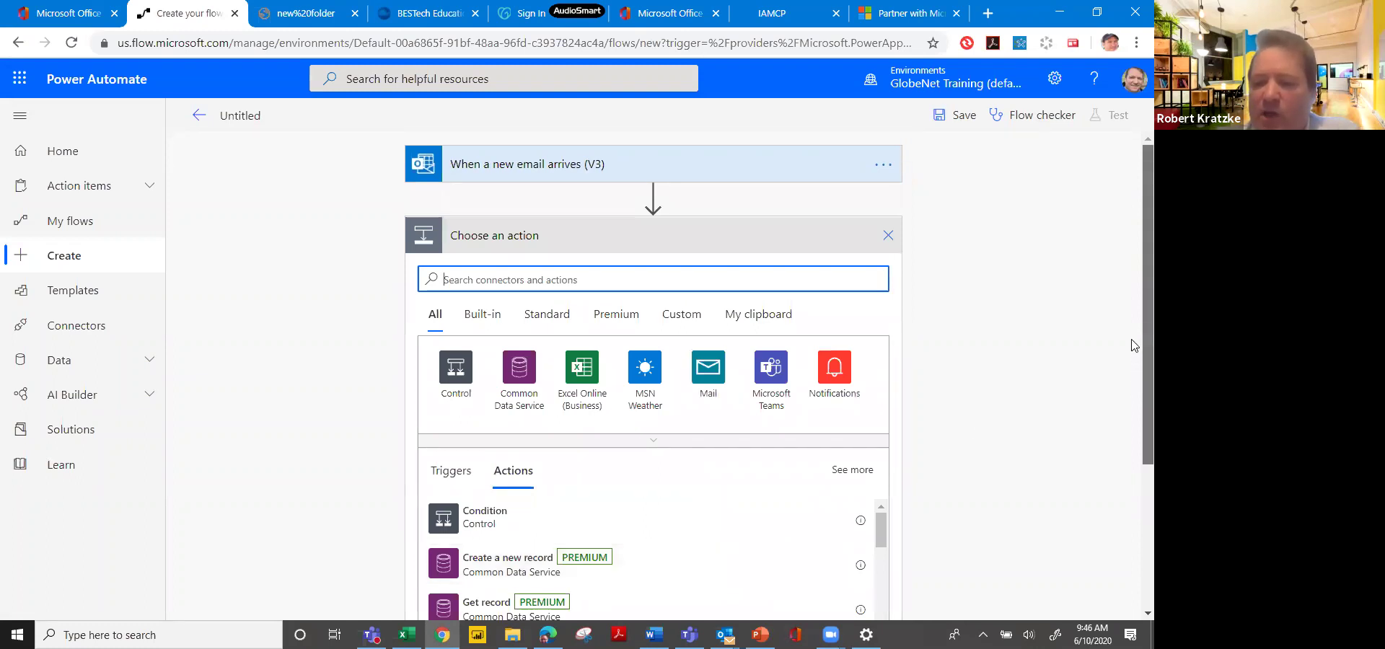
Scroll the flow editor to look over the email trigger and its pending new step.
scroll(1134, 469, down, 3)
scroll(1135, 404, up, 3)
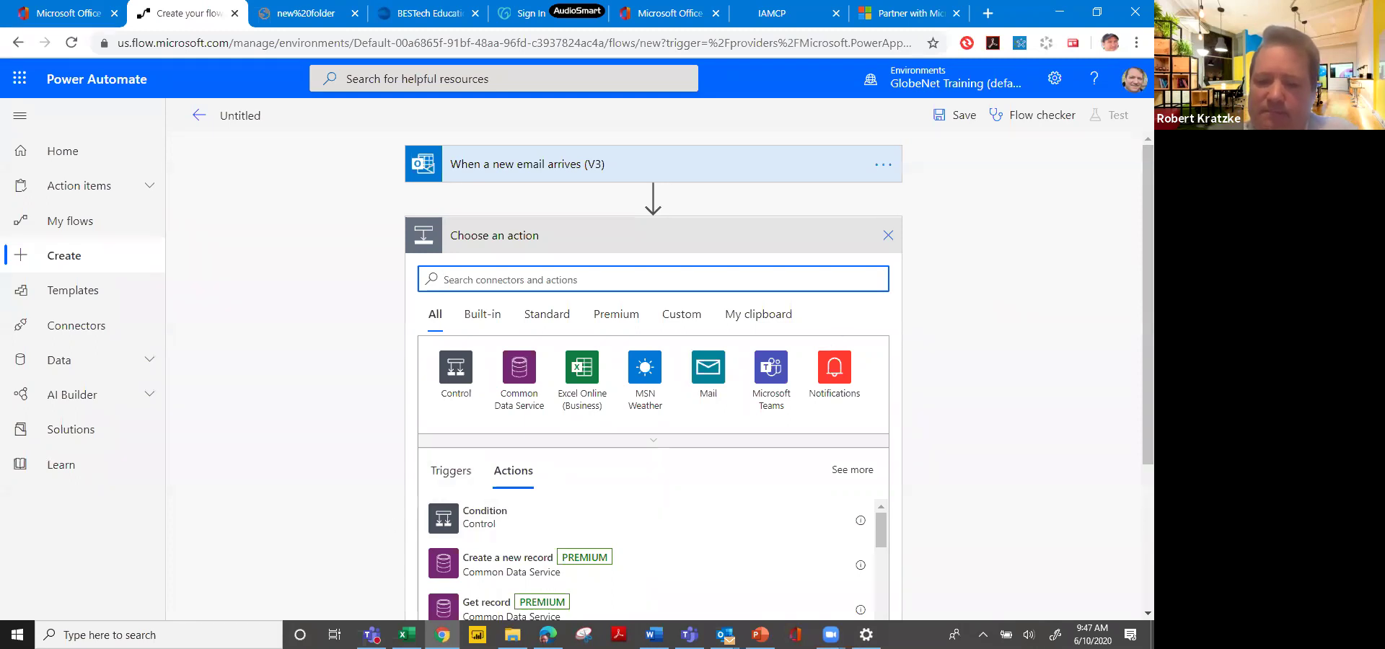
mouse_move(548, 635)
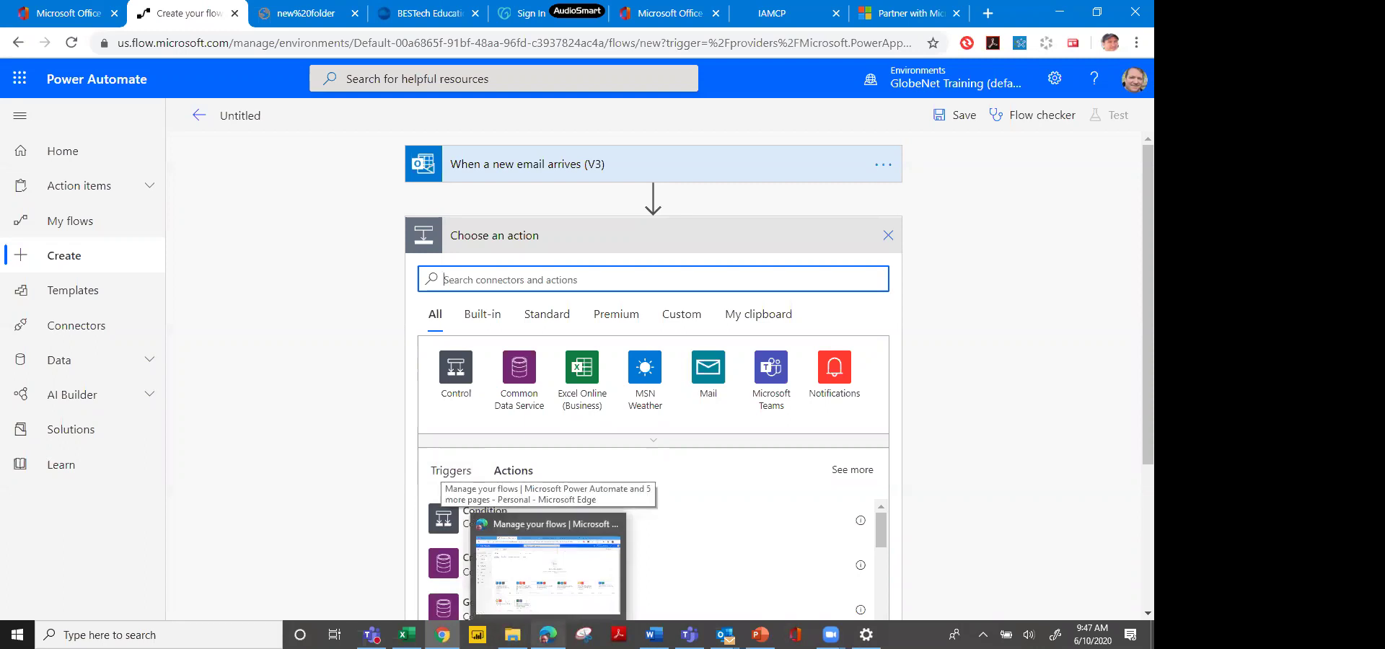
Switch to Job Detail.xlsx, review record 18133 in the data form, and select the Tri-State Moving Services row.
mouse_move(406, 635)
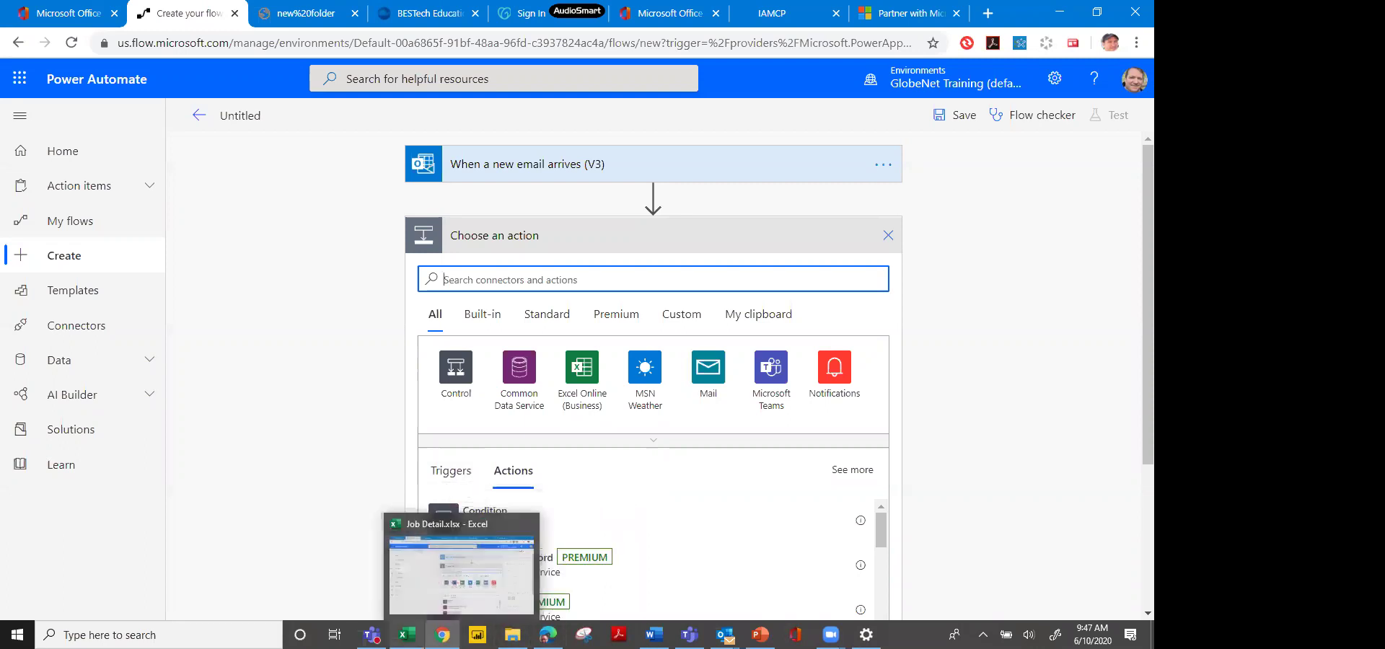
click(532, 560)
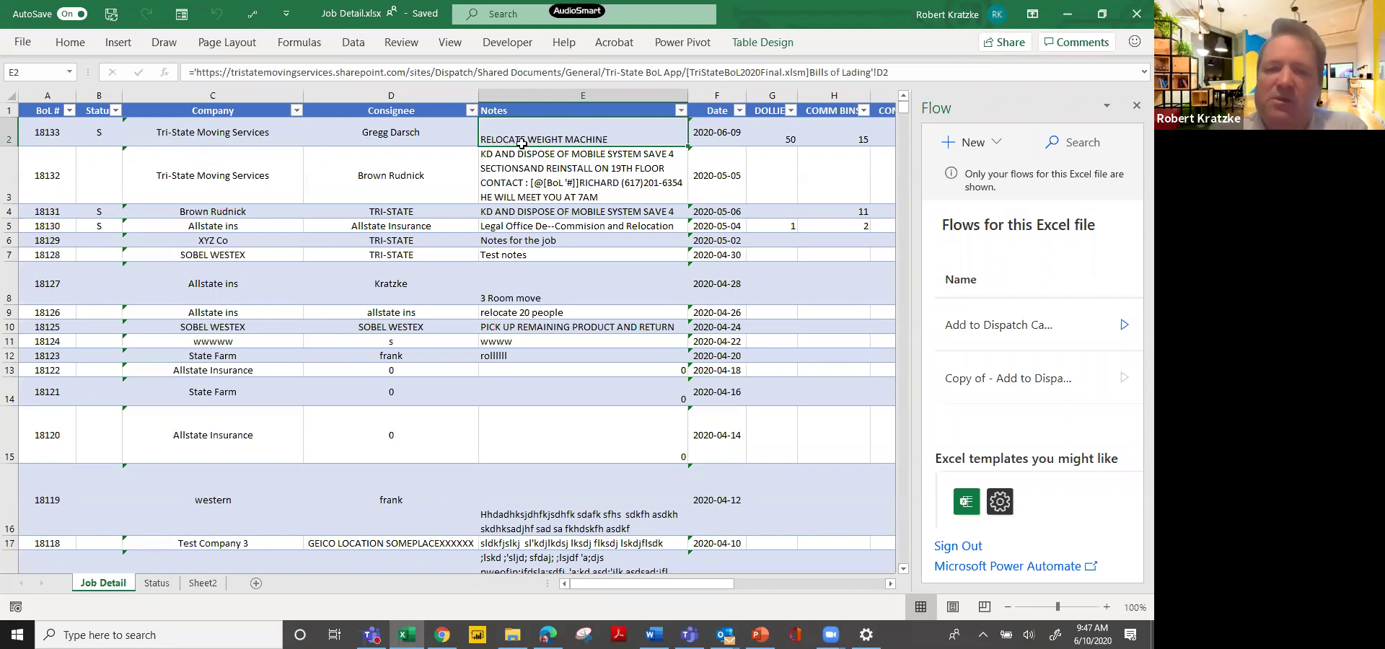
click(181, 16)
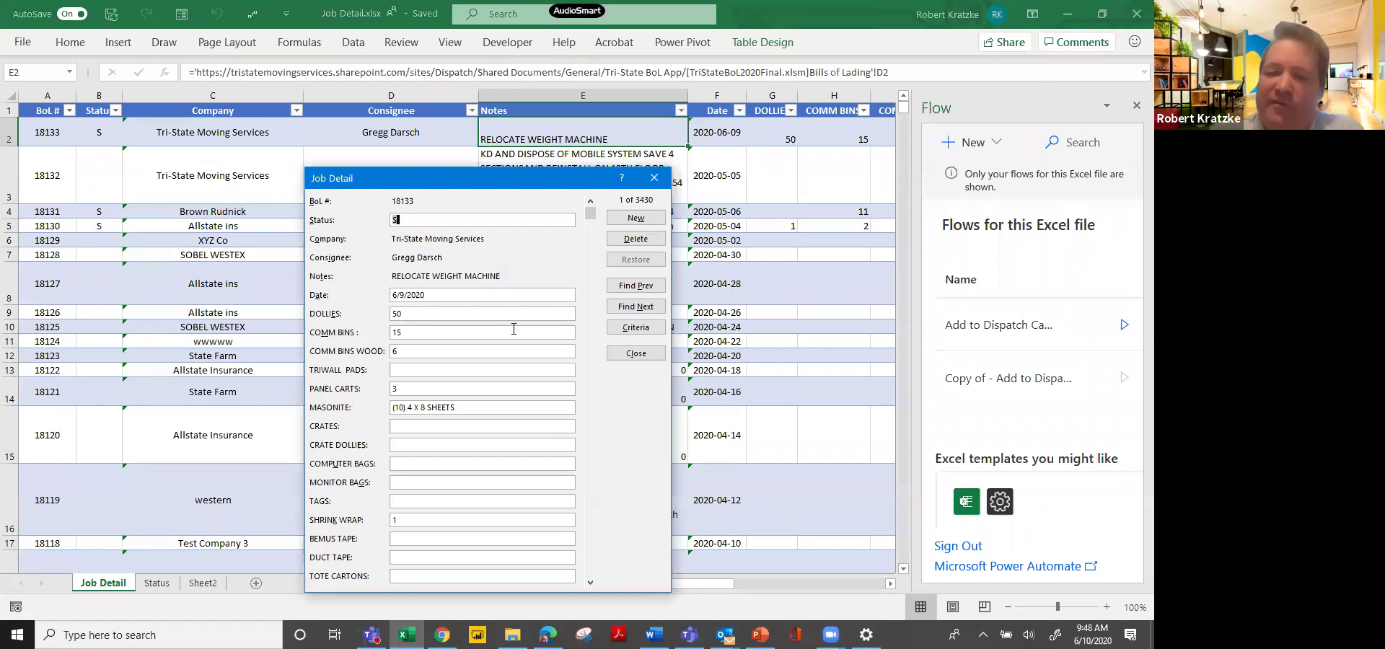
click(639, 354)
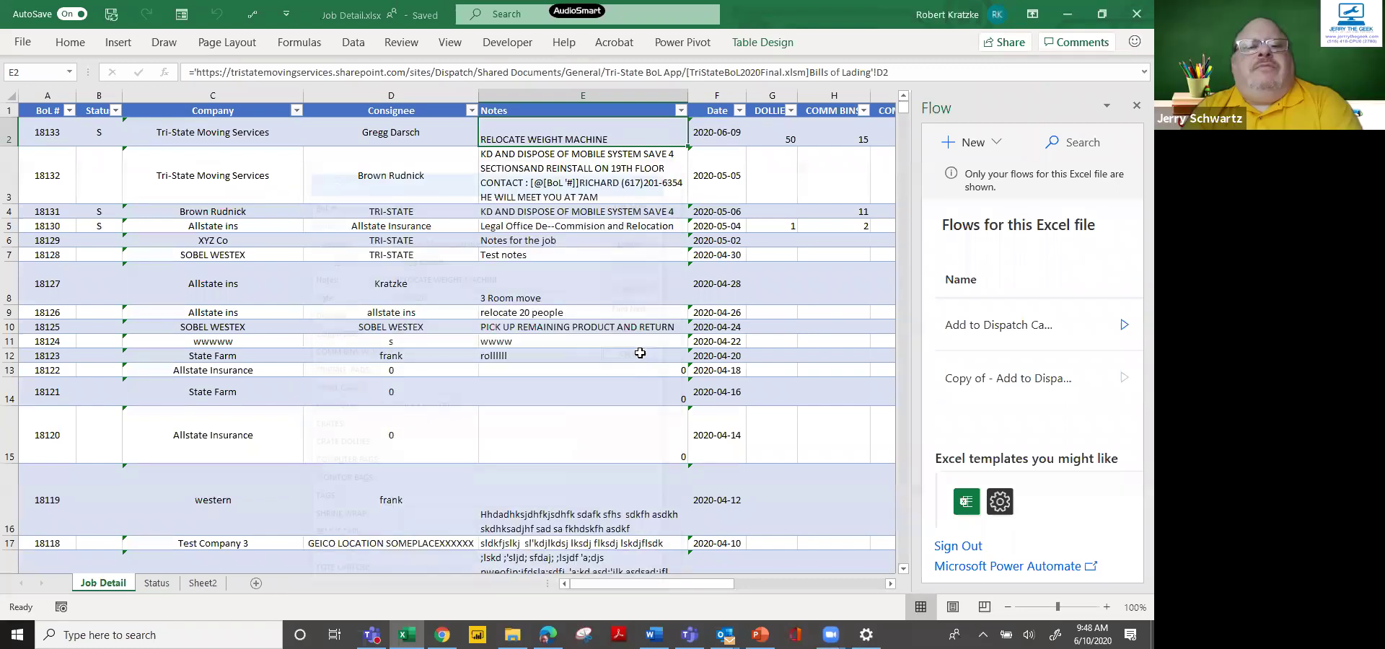
click(229, 124)
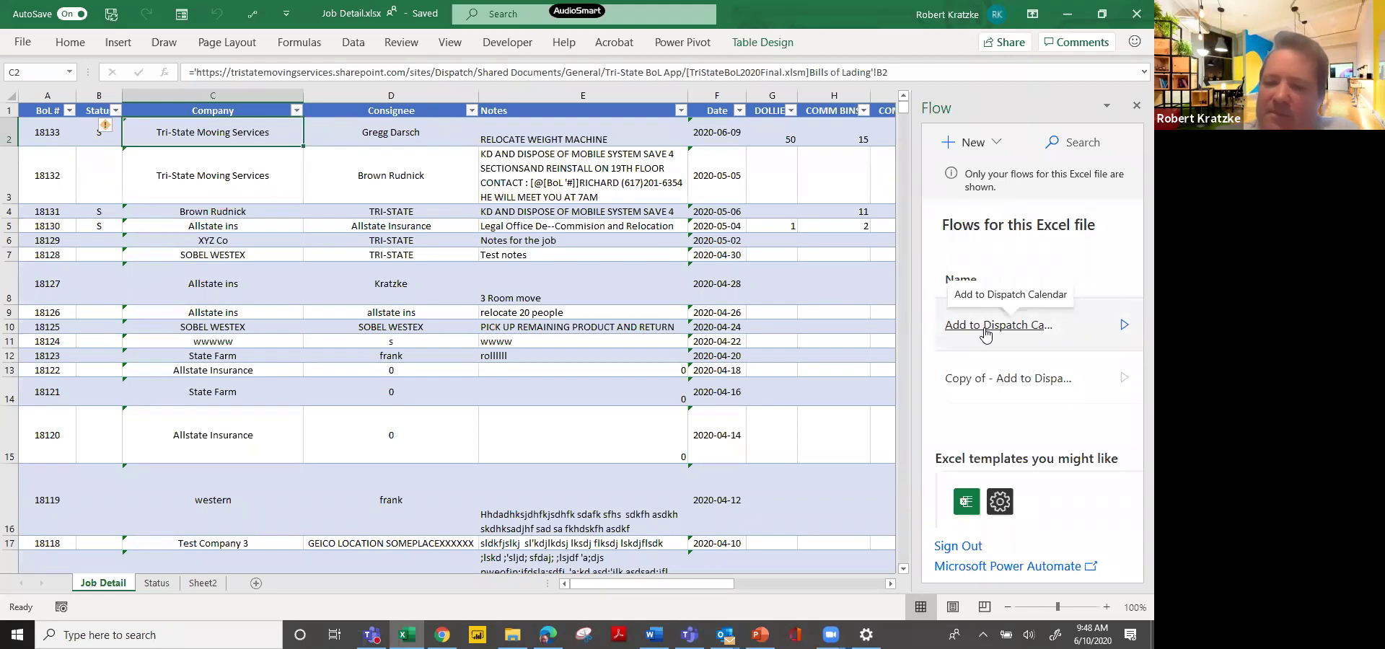
Run the Add to Dispatch Calendar flow, select the row 2 consignee cell, then minimize Excel.
click(1124, 326)
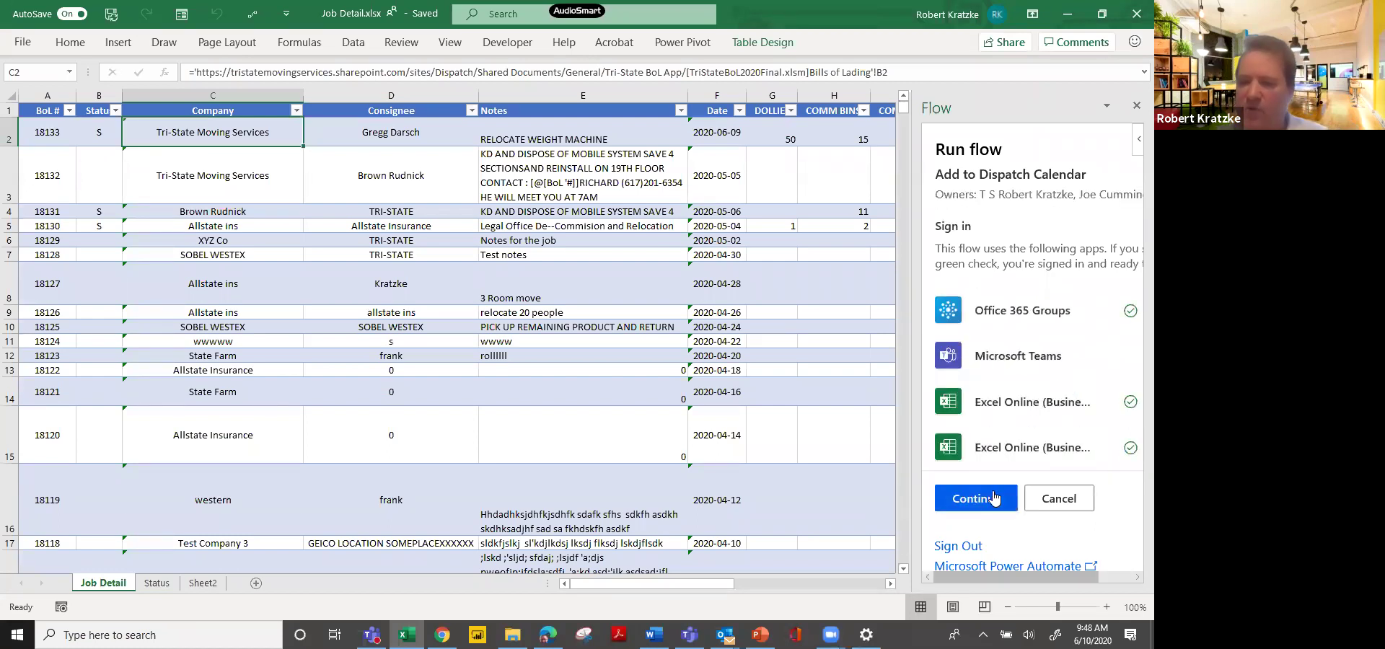
click(994, 497)
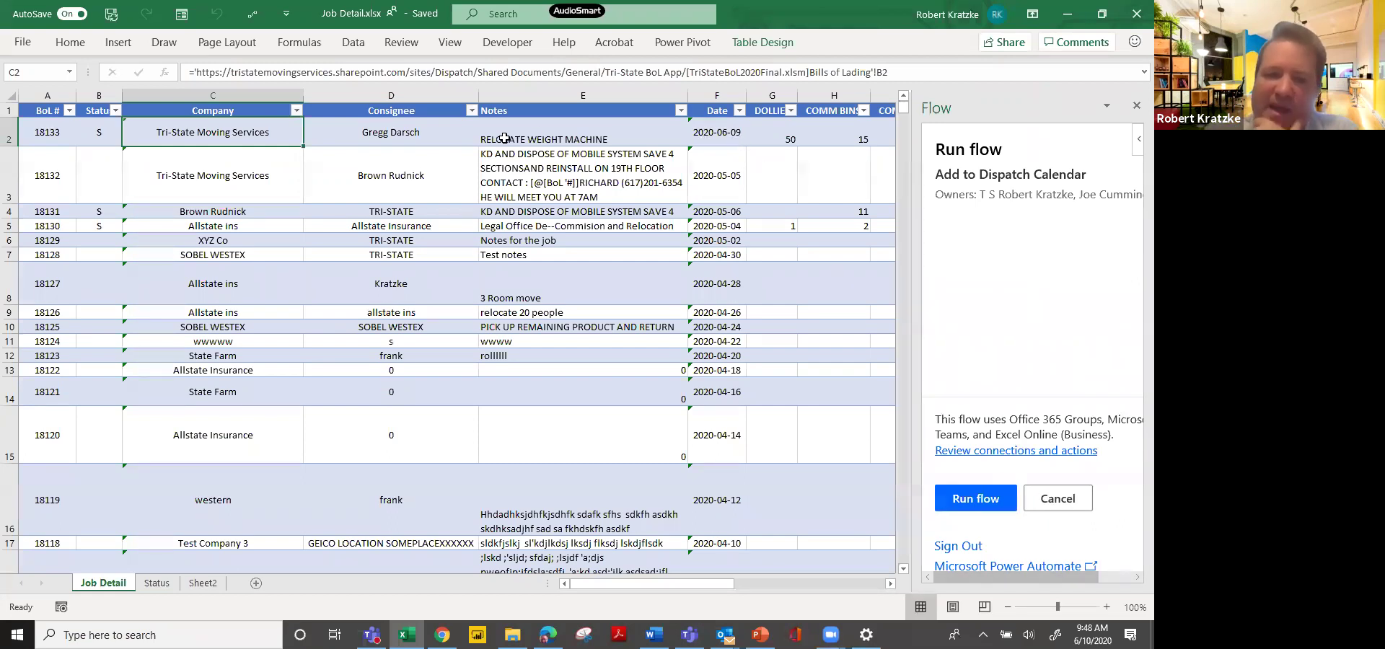
click(422, 141)
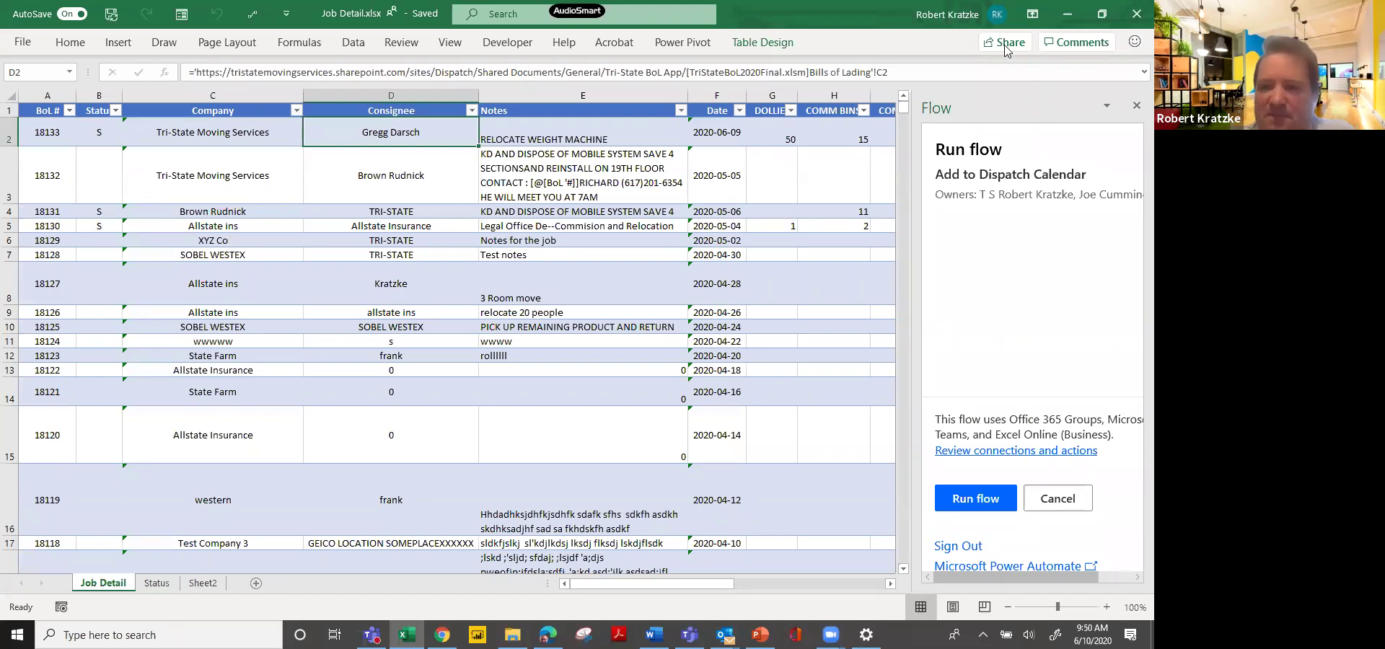
click(1065, 16)
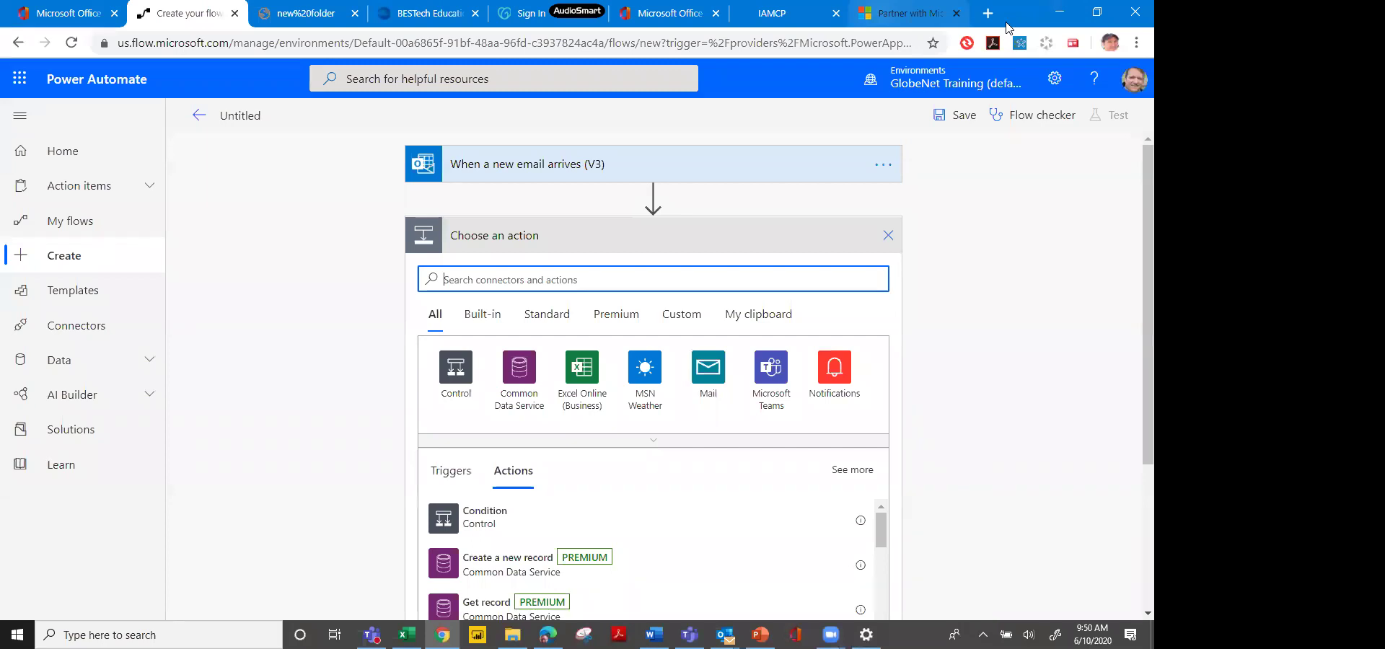
Open the app launcher listing Outlook, Excel, Bookings, Forms and other Microsoft 365 apps.
click(19, 78)
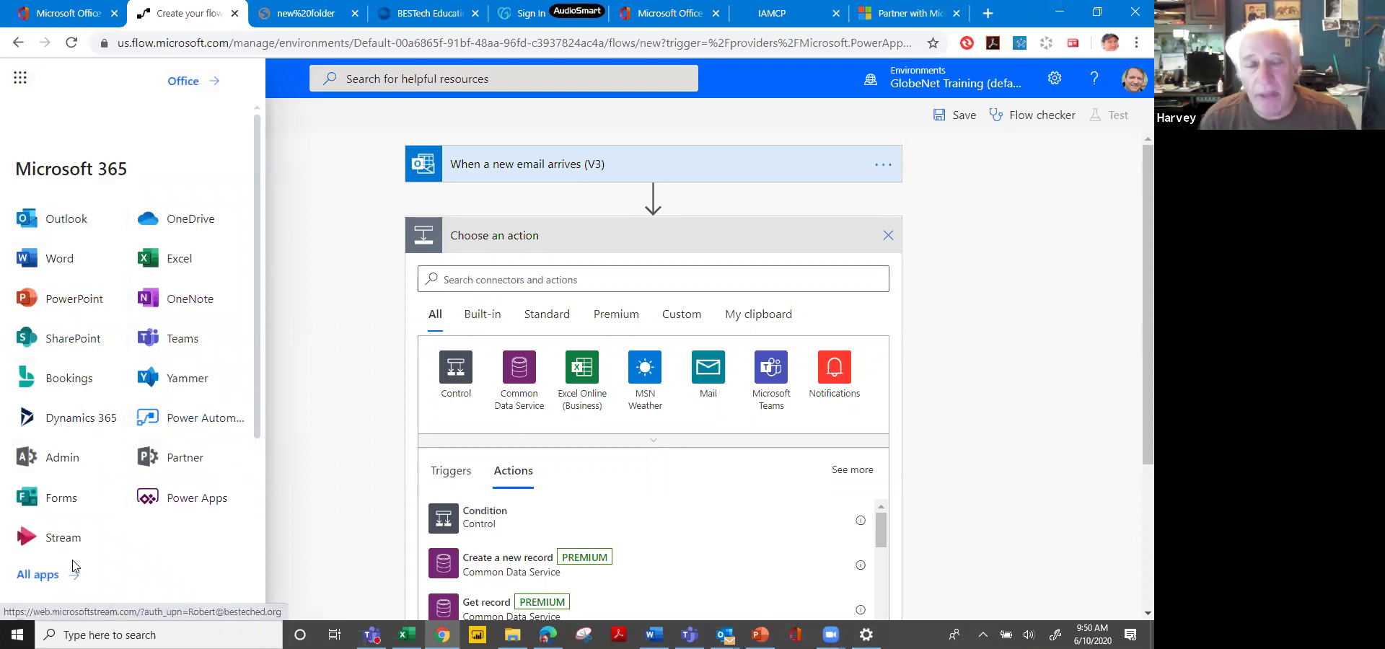
Leave the unsaved flow for Microsoft Bookings and open the 'Office 365 for FREE' service from Services.
click(80, 378)
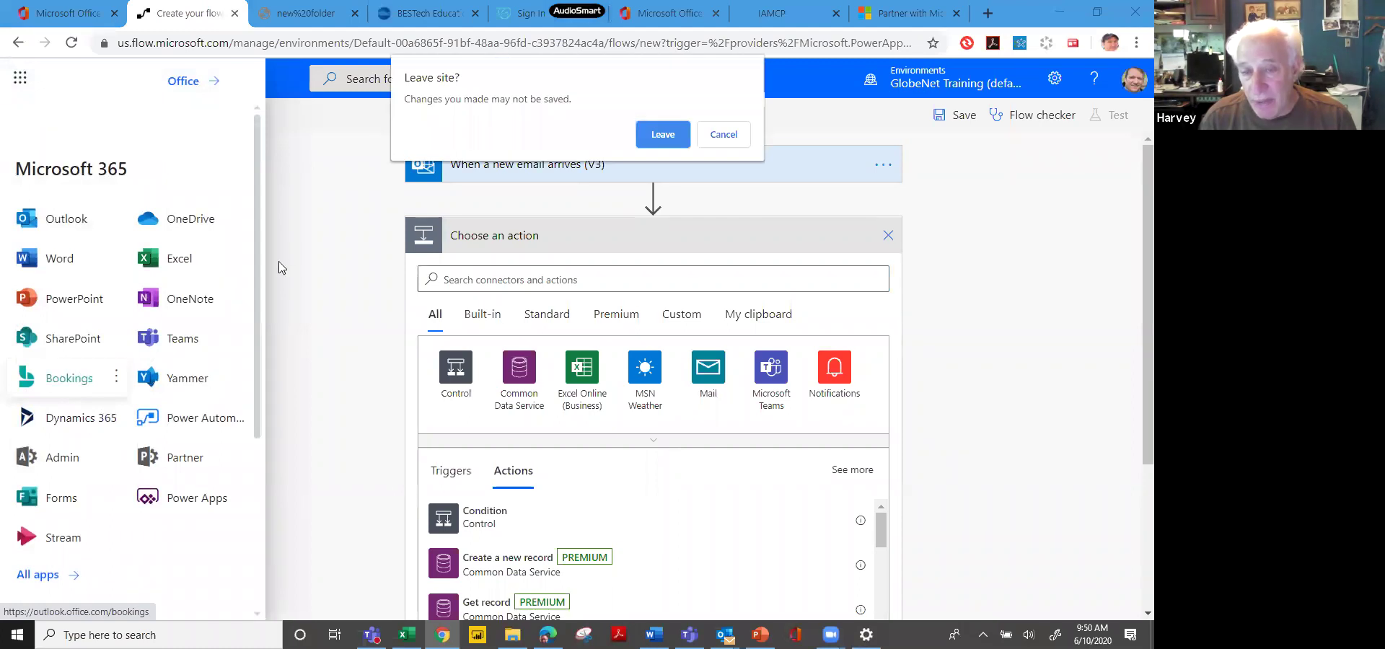
click(671, 144)
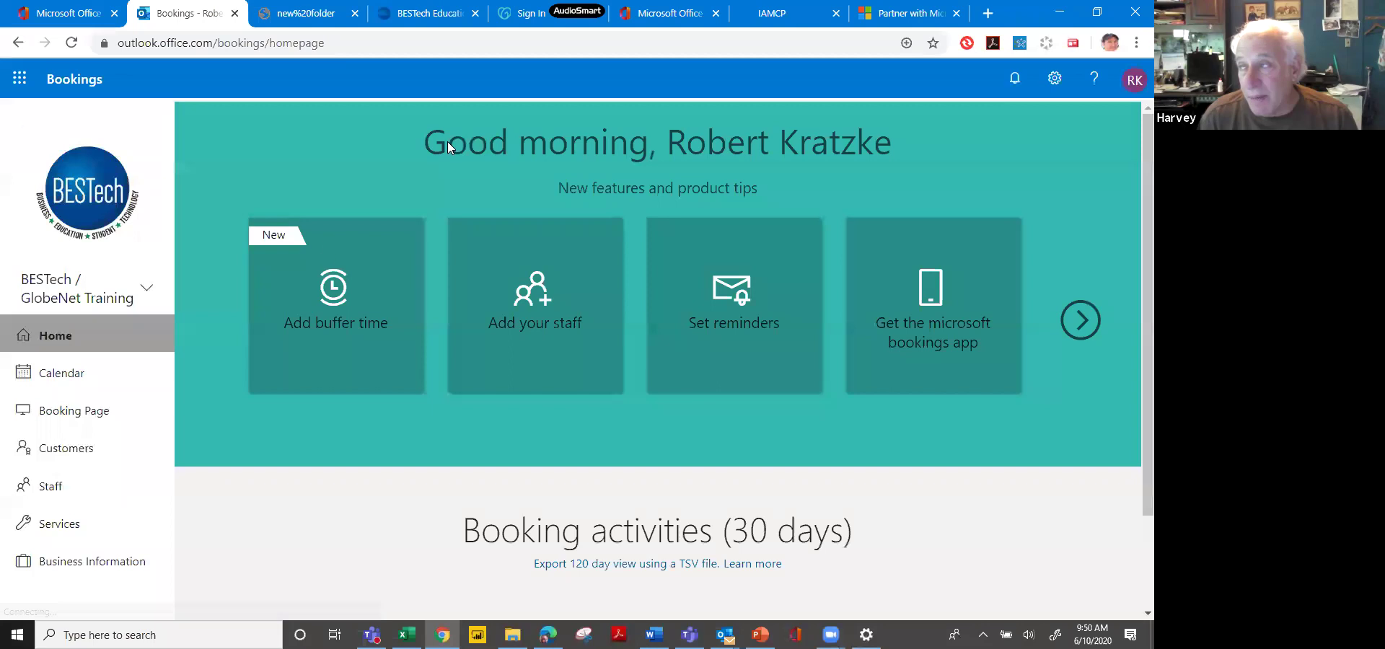
click(101, 524)
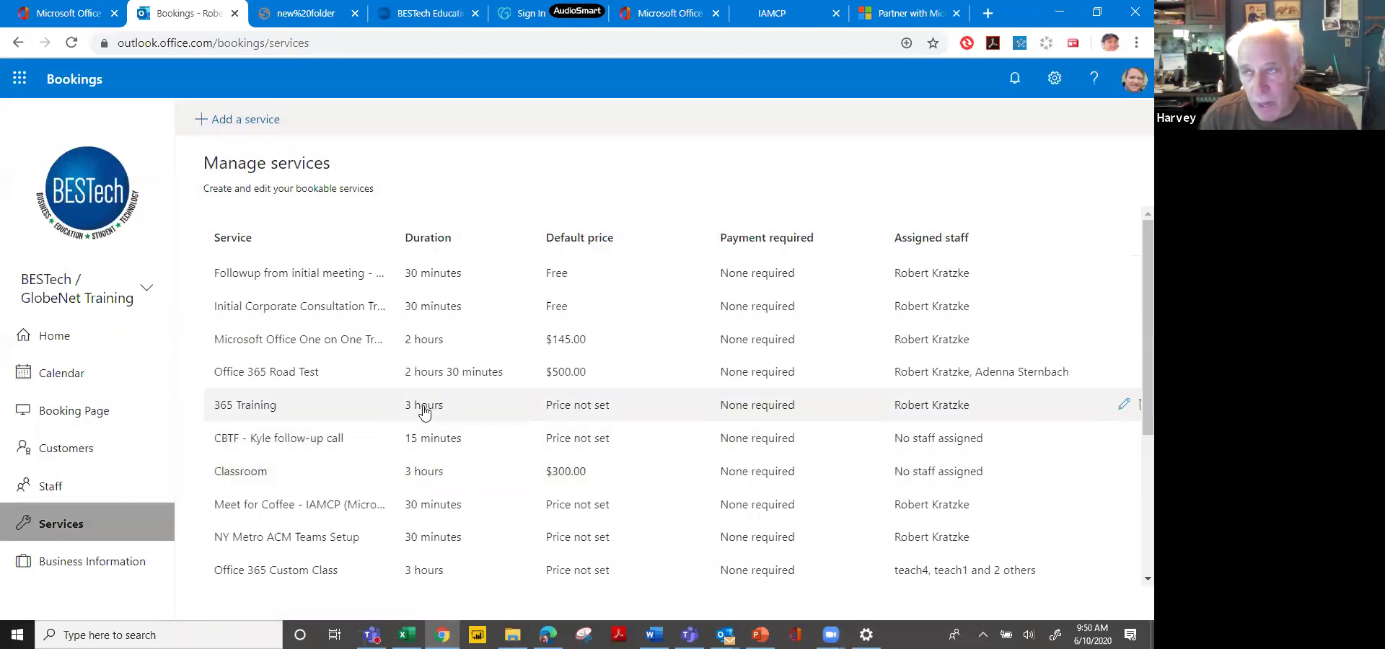
scroll(446, 429, down, 3)
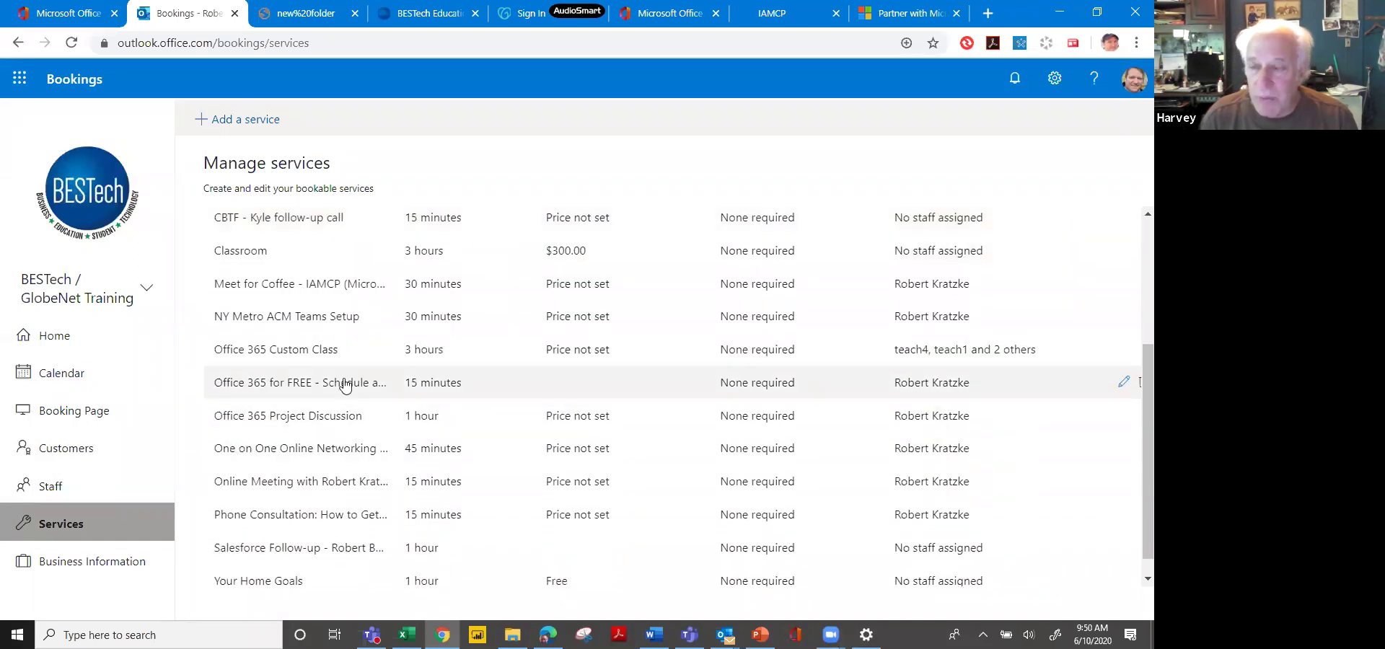
click(345, 385)
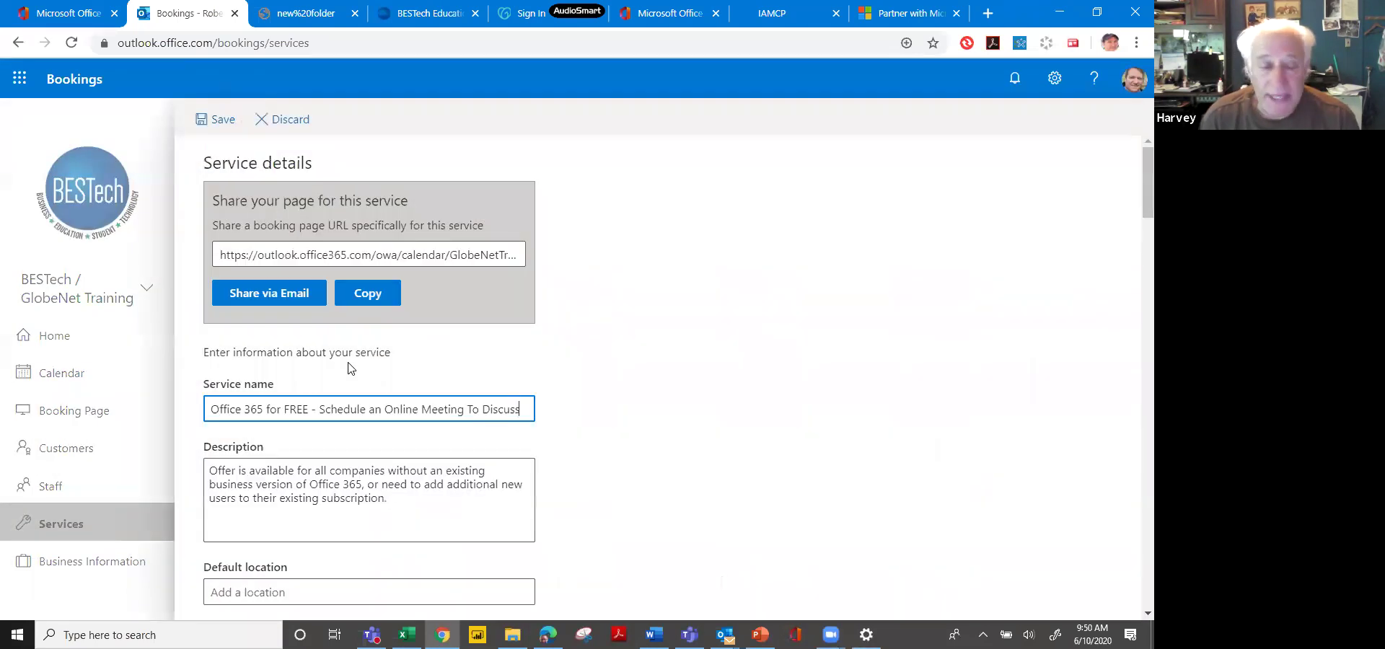
Select the full 'Office 365 for FREE' booking page link, copy it to the clipboard, and dismiss the prompt.
click(374, 262)
triple_click(383, 257)
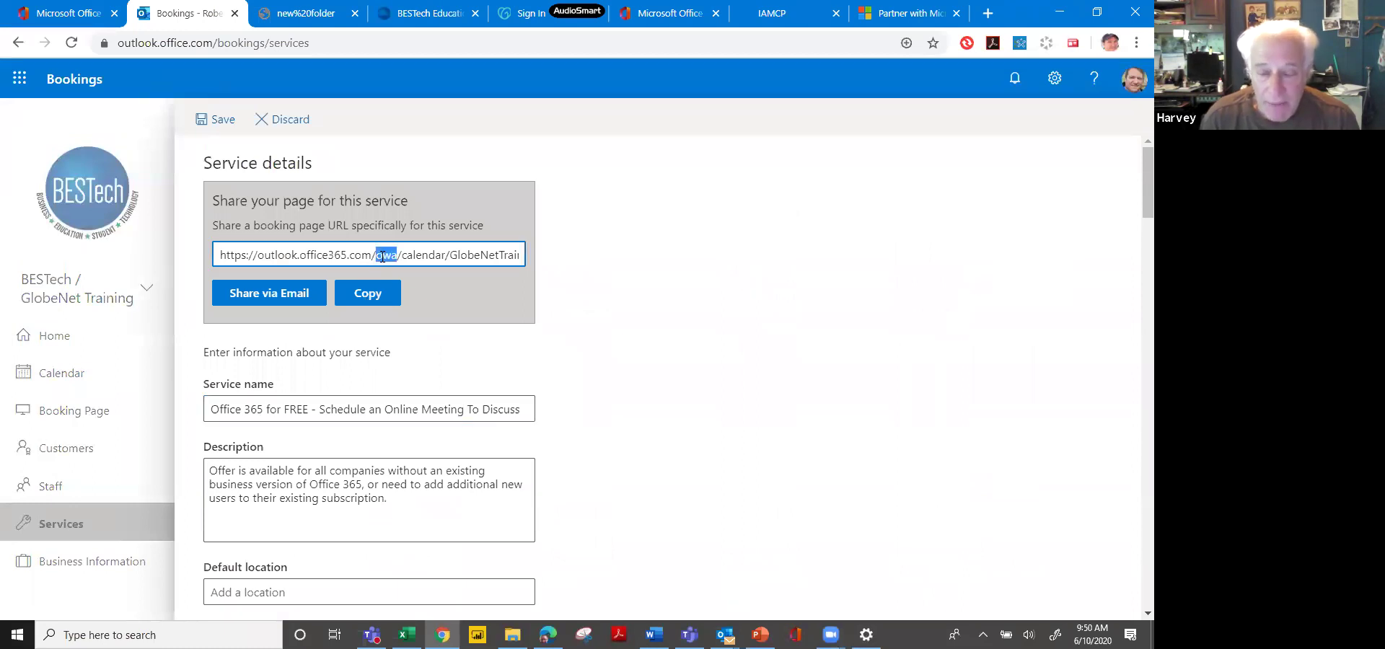
click(378, 295)
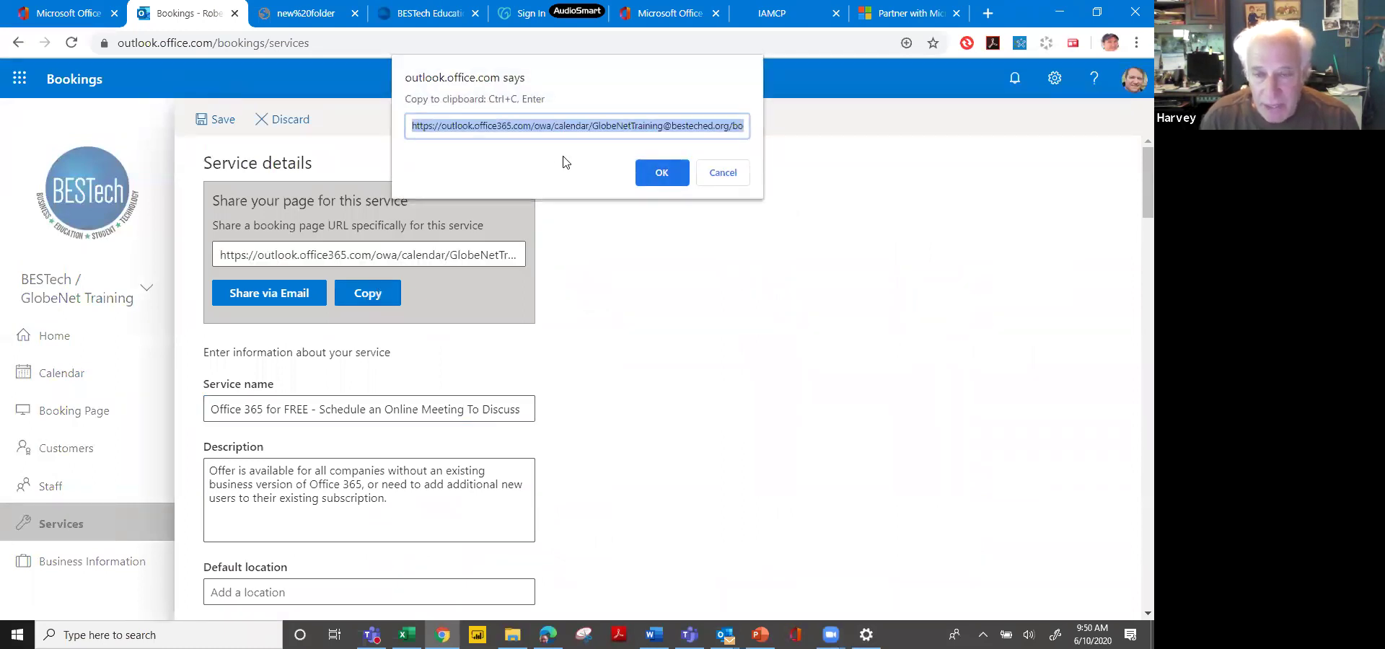
key(ctrl+c)
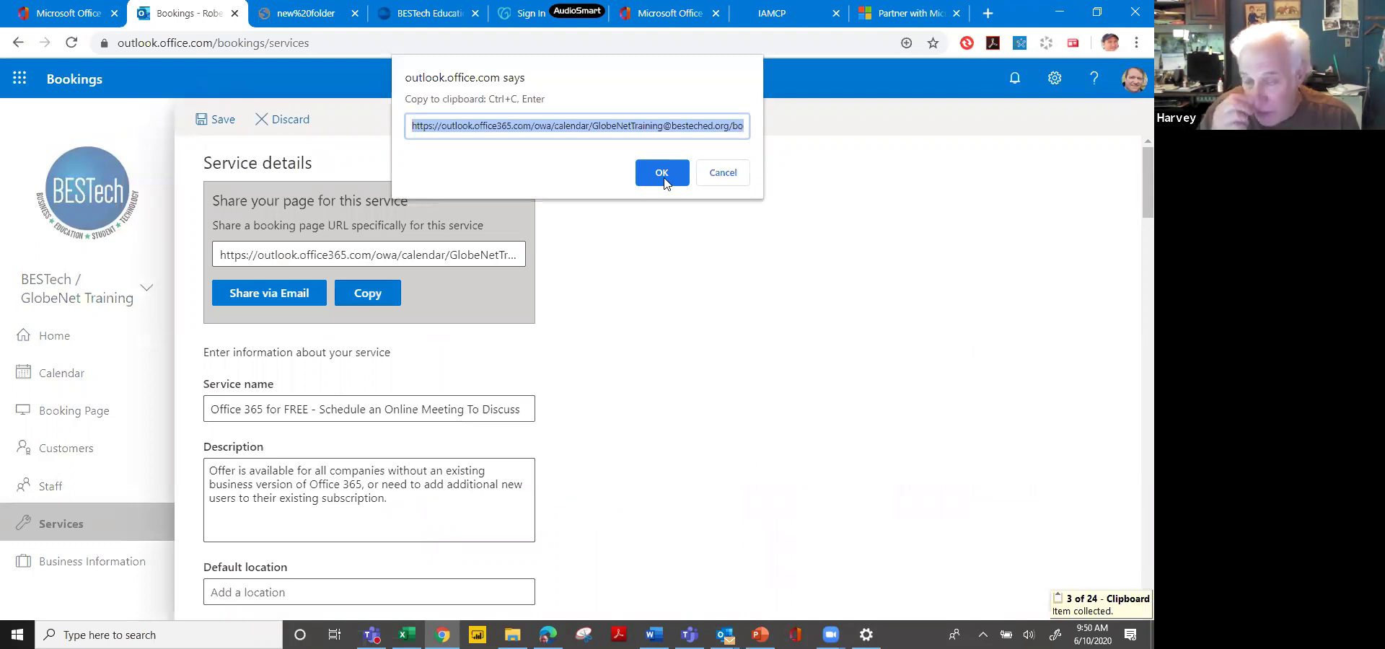
click(663, 180)
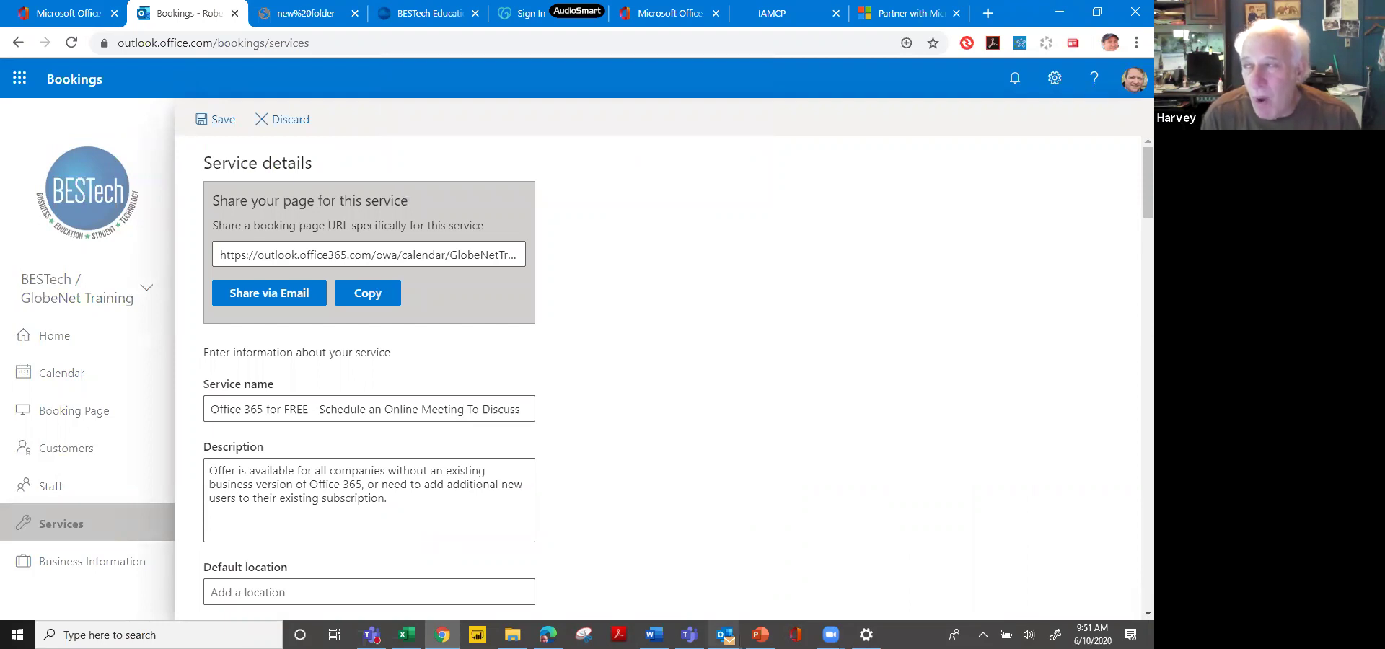
mouse_move(725, 635)
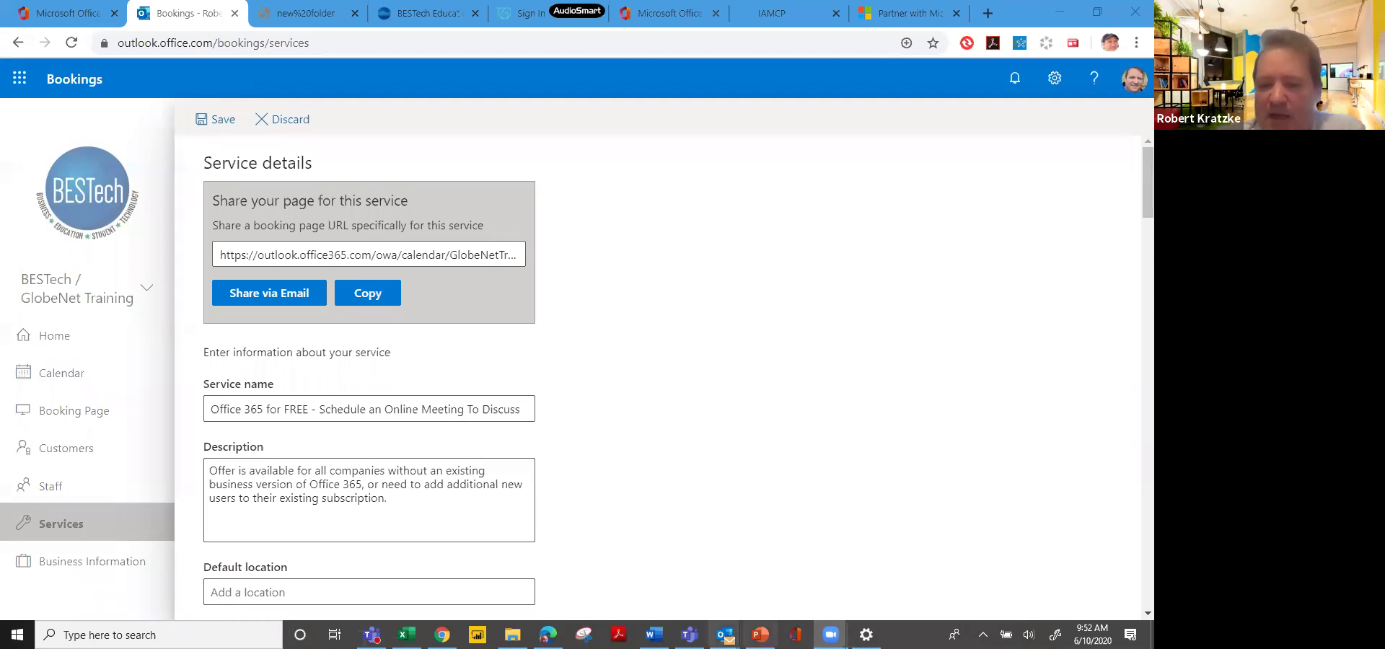
mouse_move(725, 635)
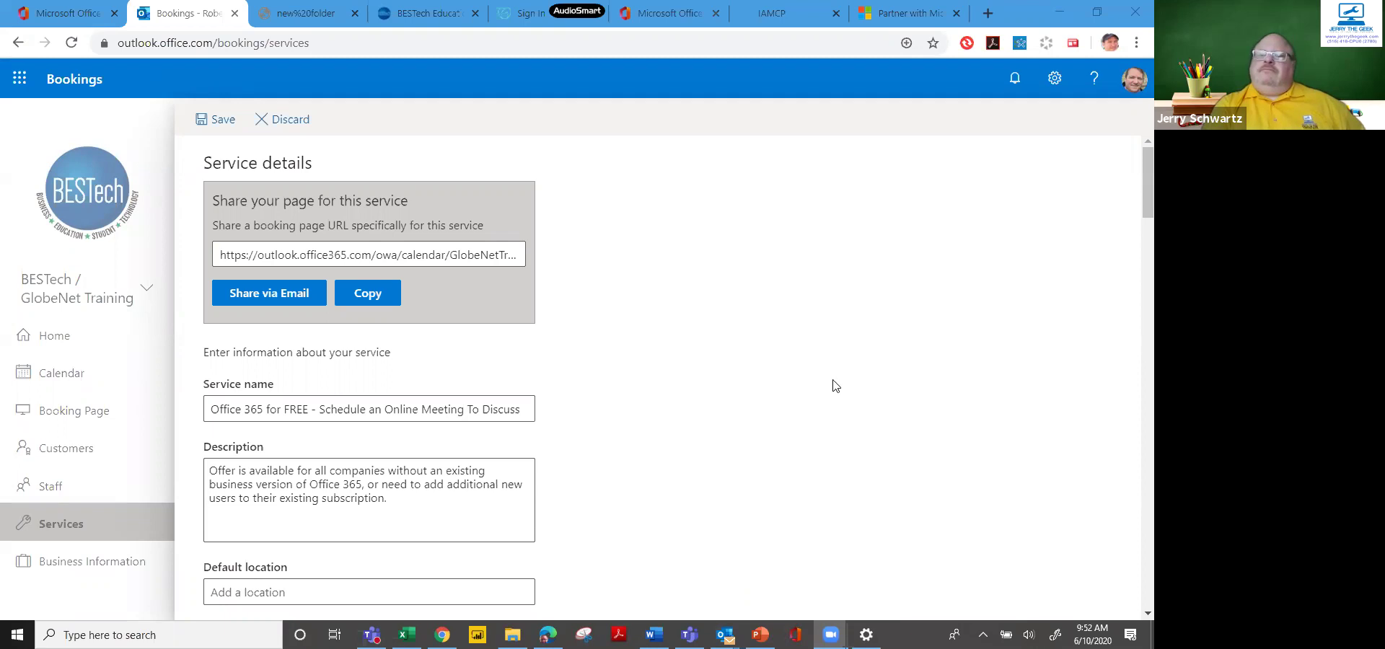
mouse_move(829, 634)
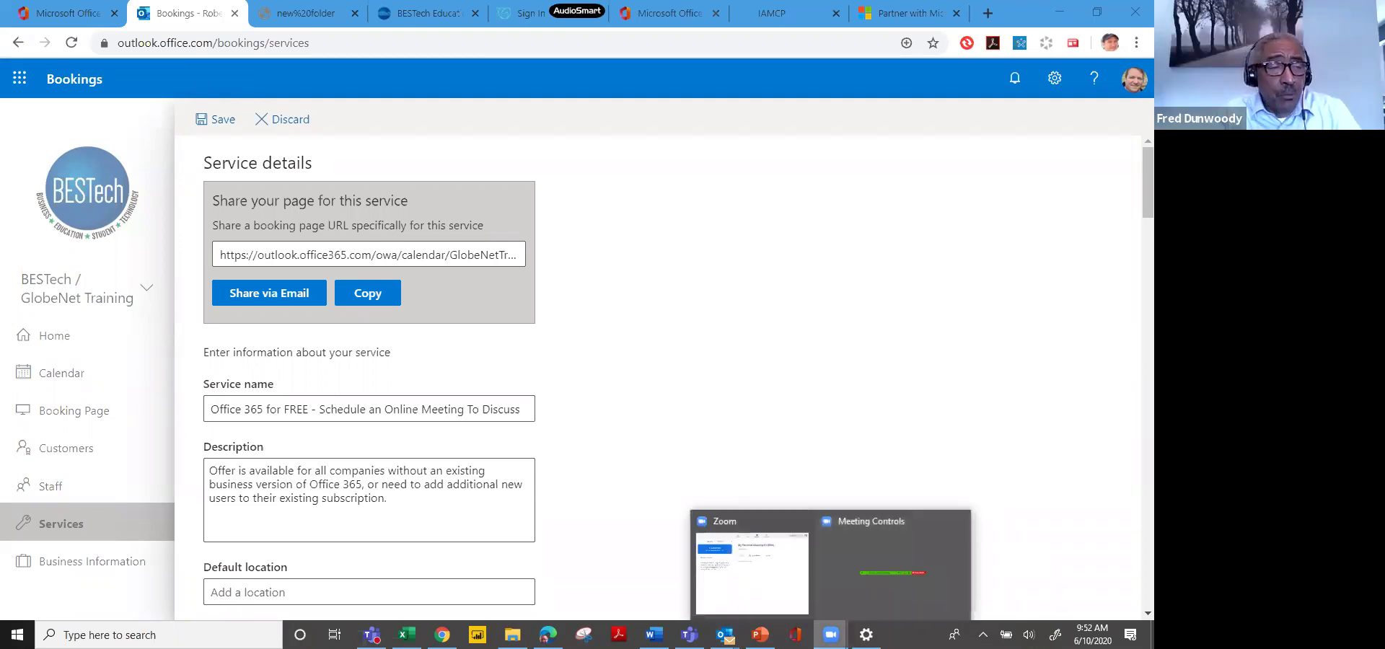
click(837, 601)
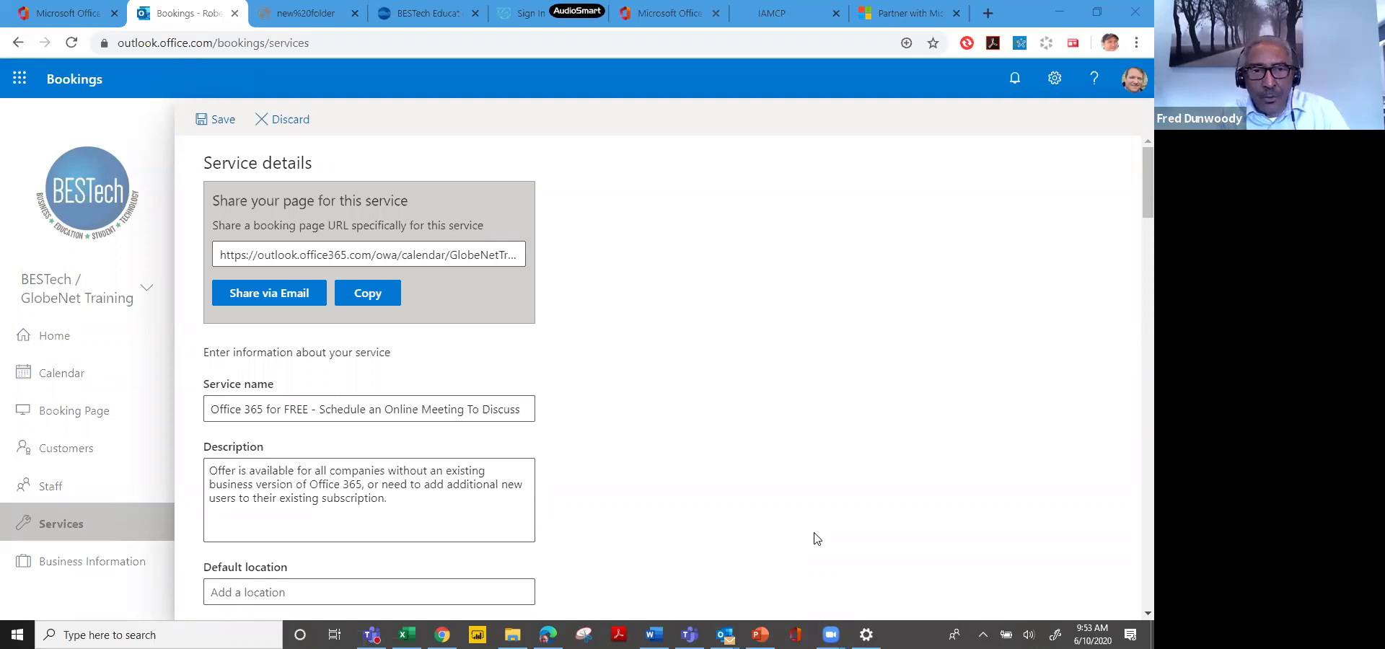
mouse_move(831, 635)
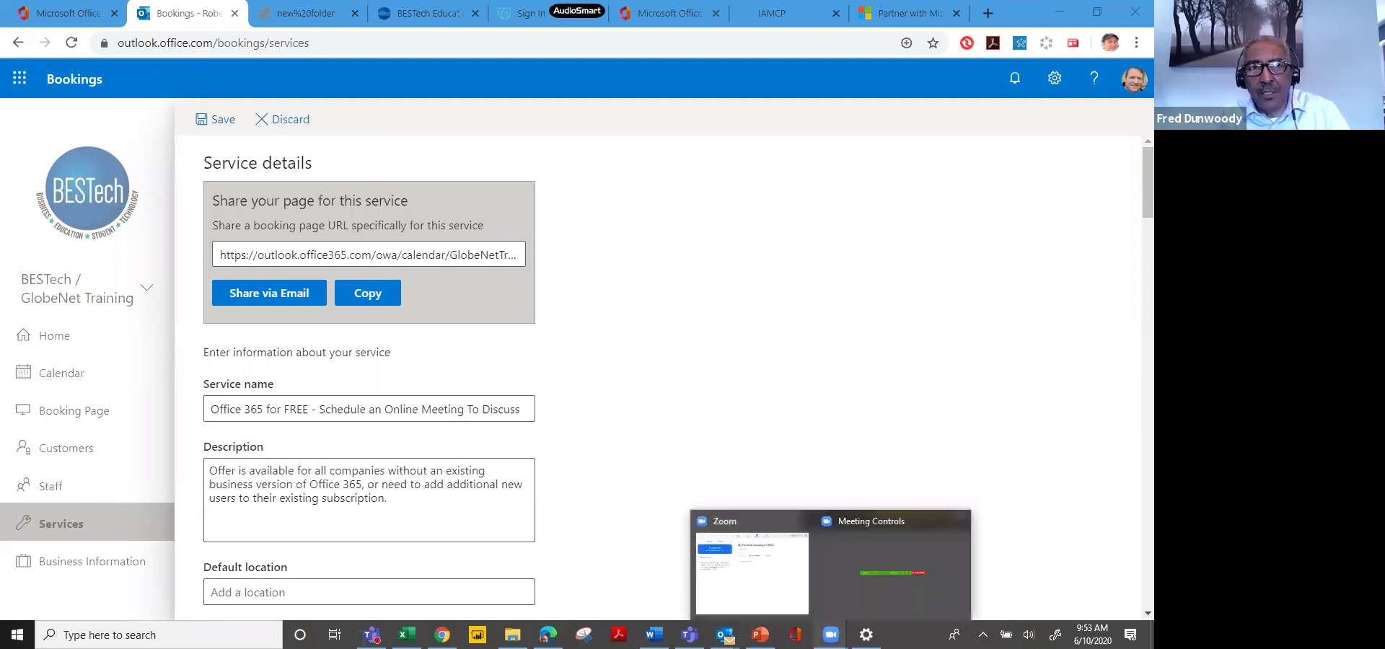
click(775, 550)
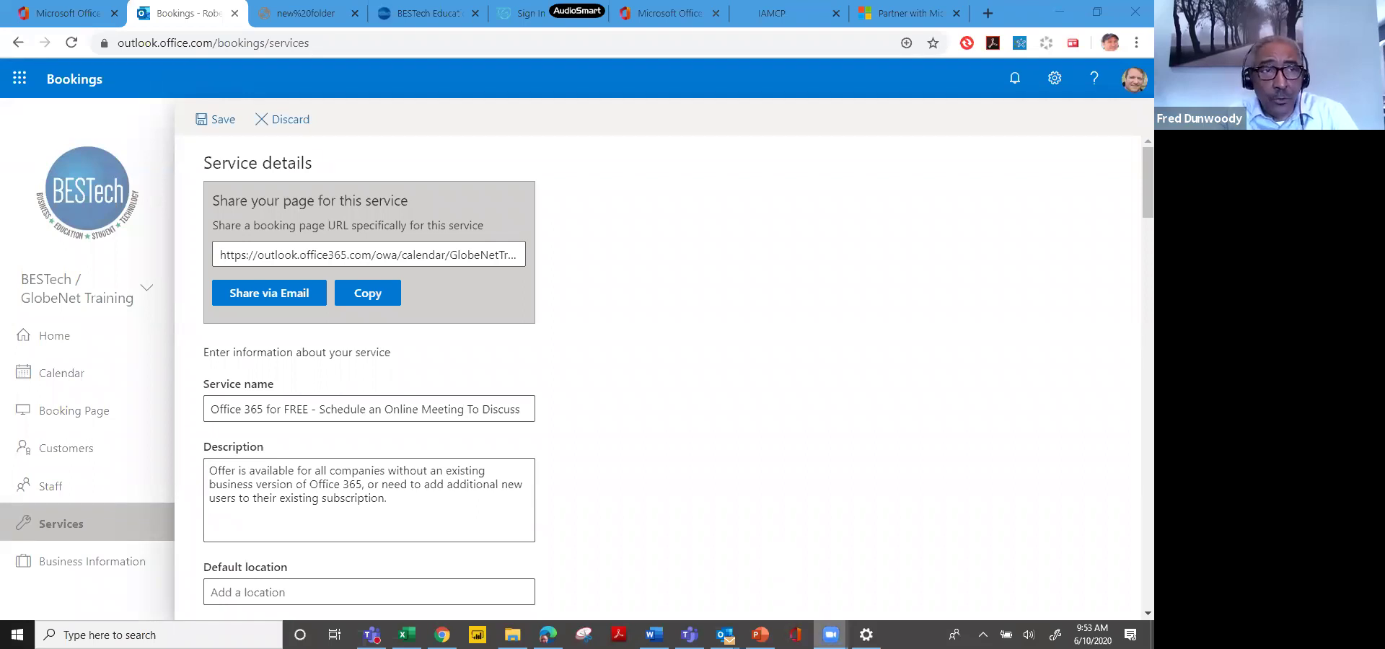
Copy the 'Office 365 for FREE' booking page URL again, adding it to the Office clipboard.
mouse_move(831, 635)
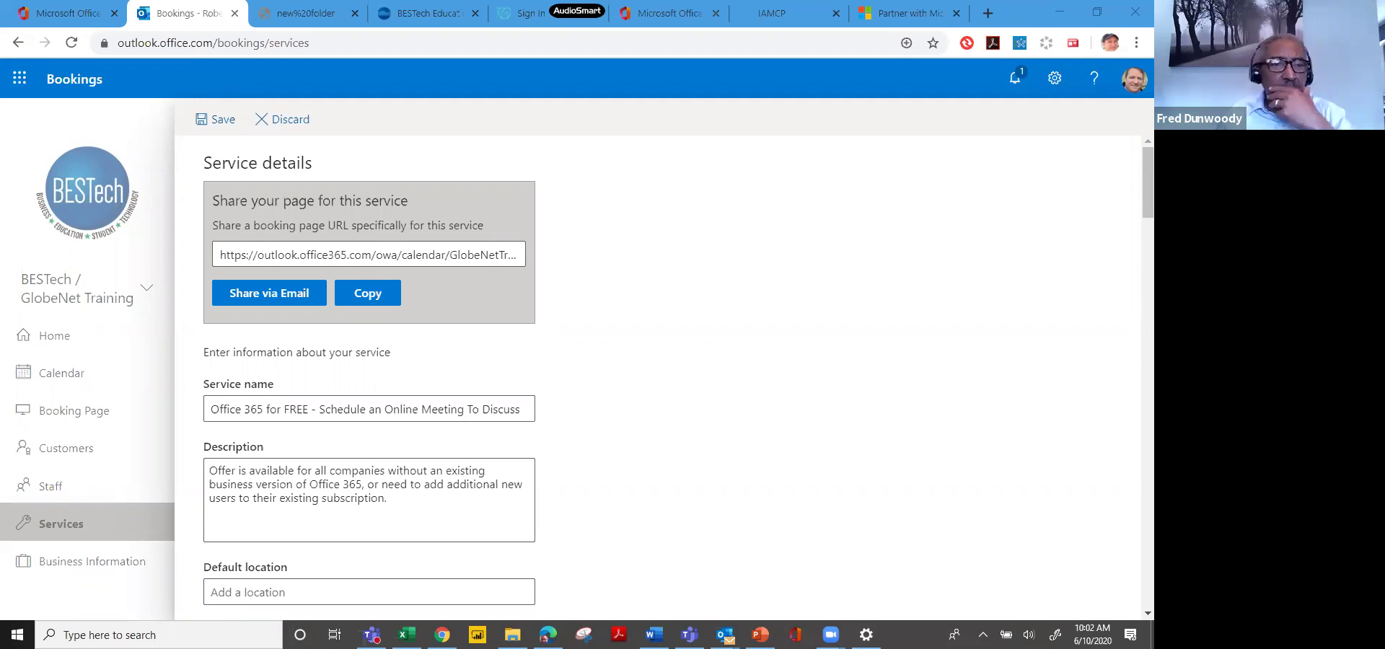
key(ctrl+c)
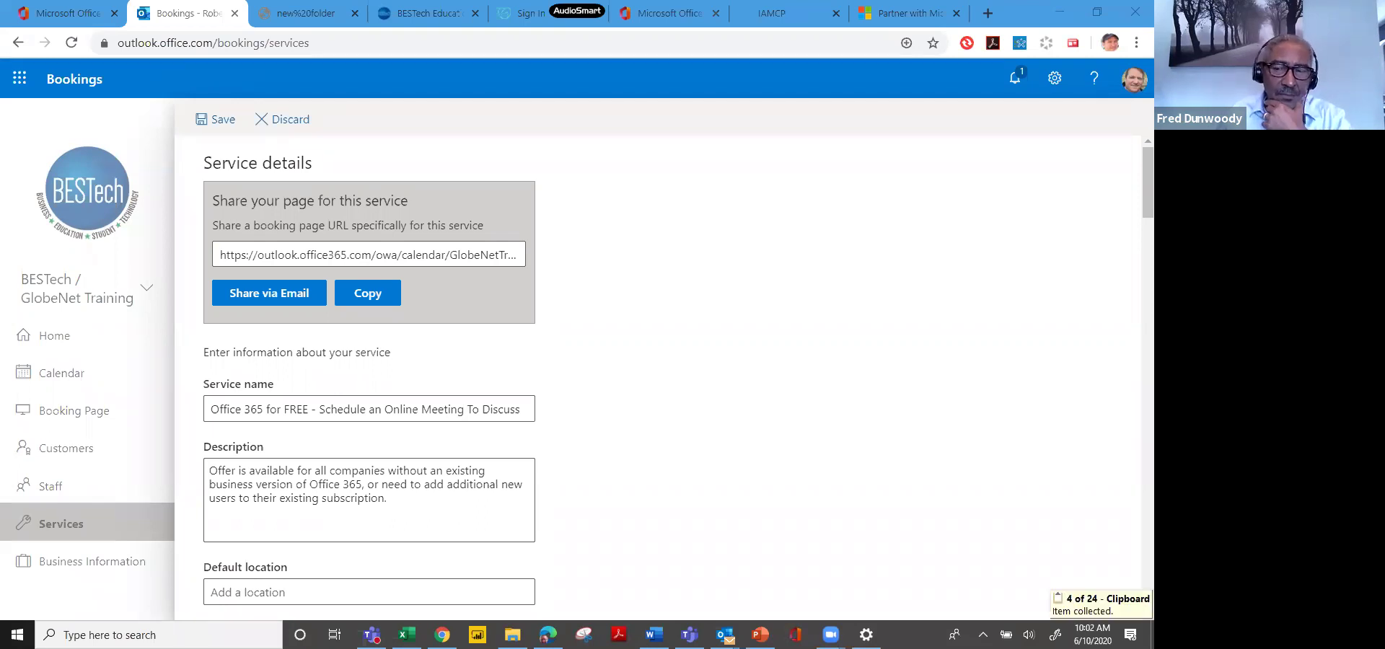